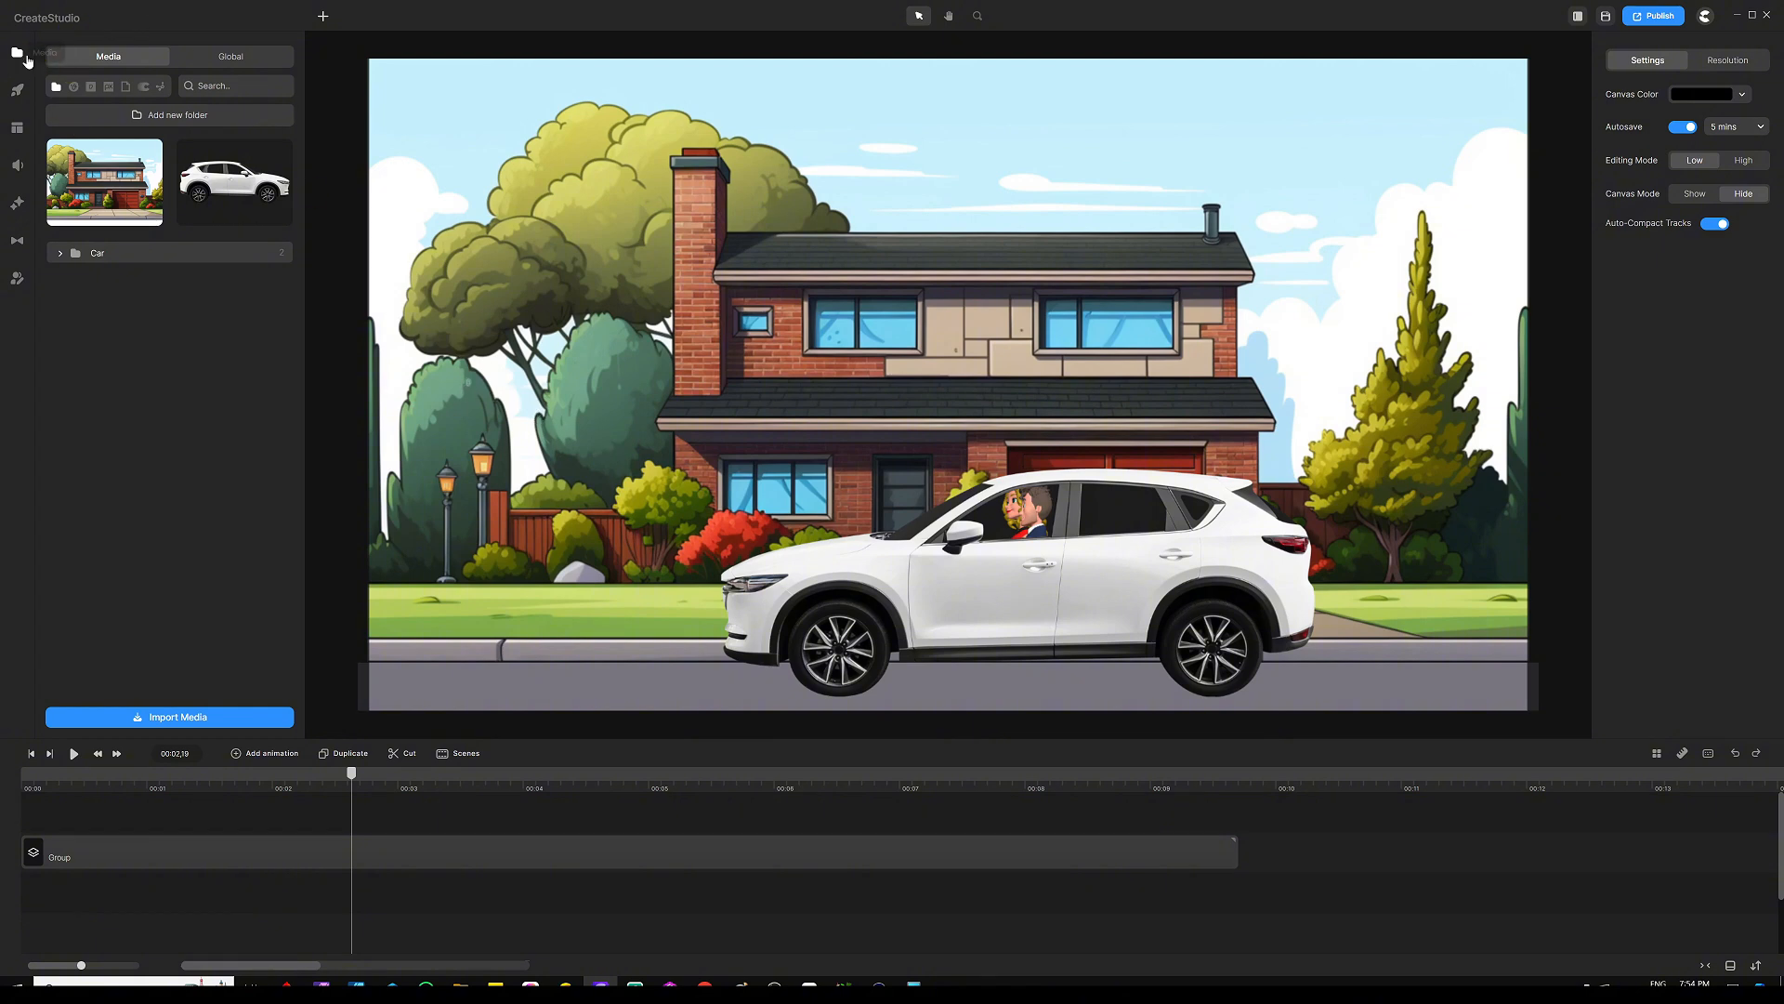
Open the stock gallery for PNG images and search it for "car"
left_click(75, 87)
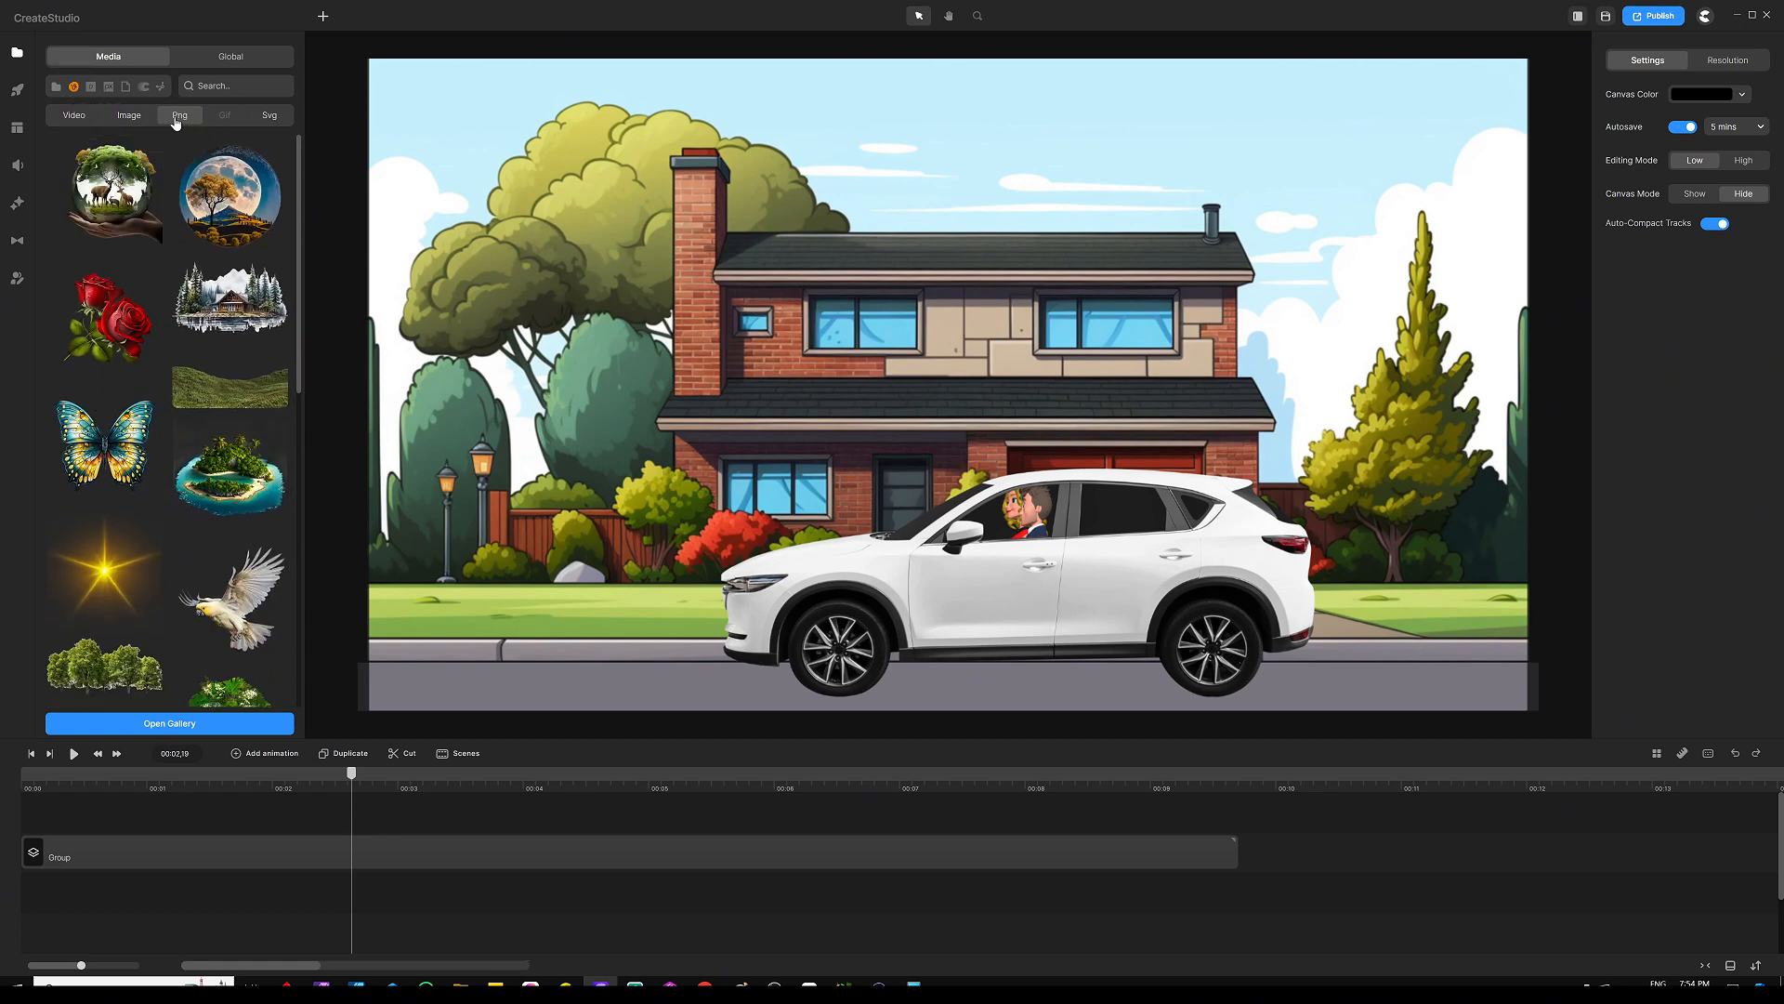
left_click(191, 728)
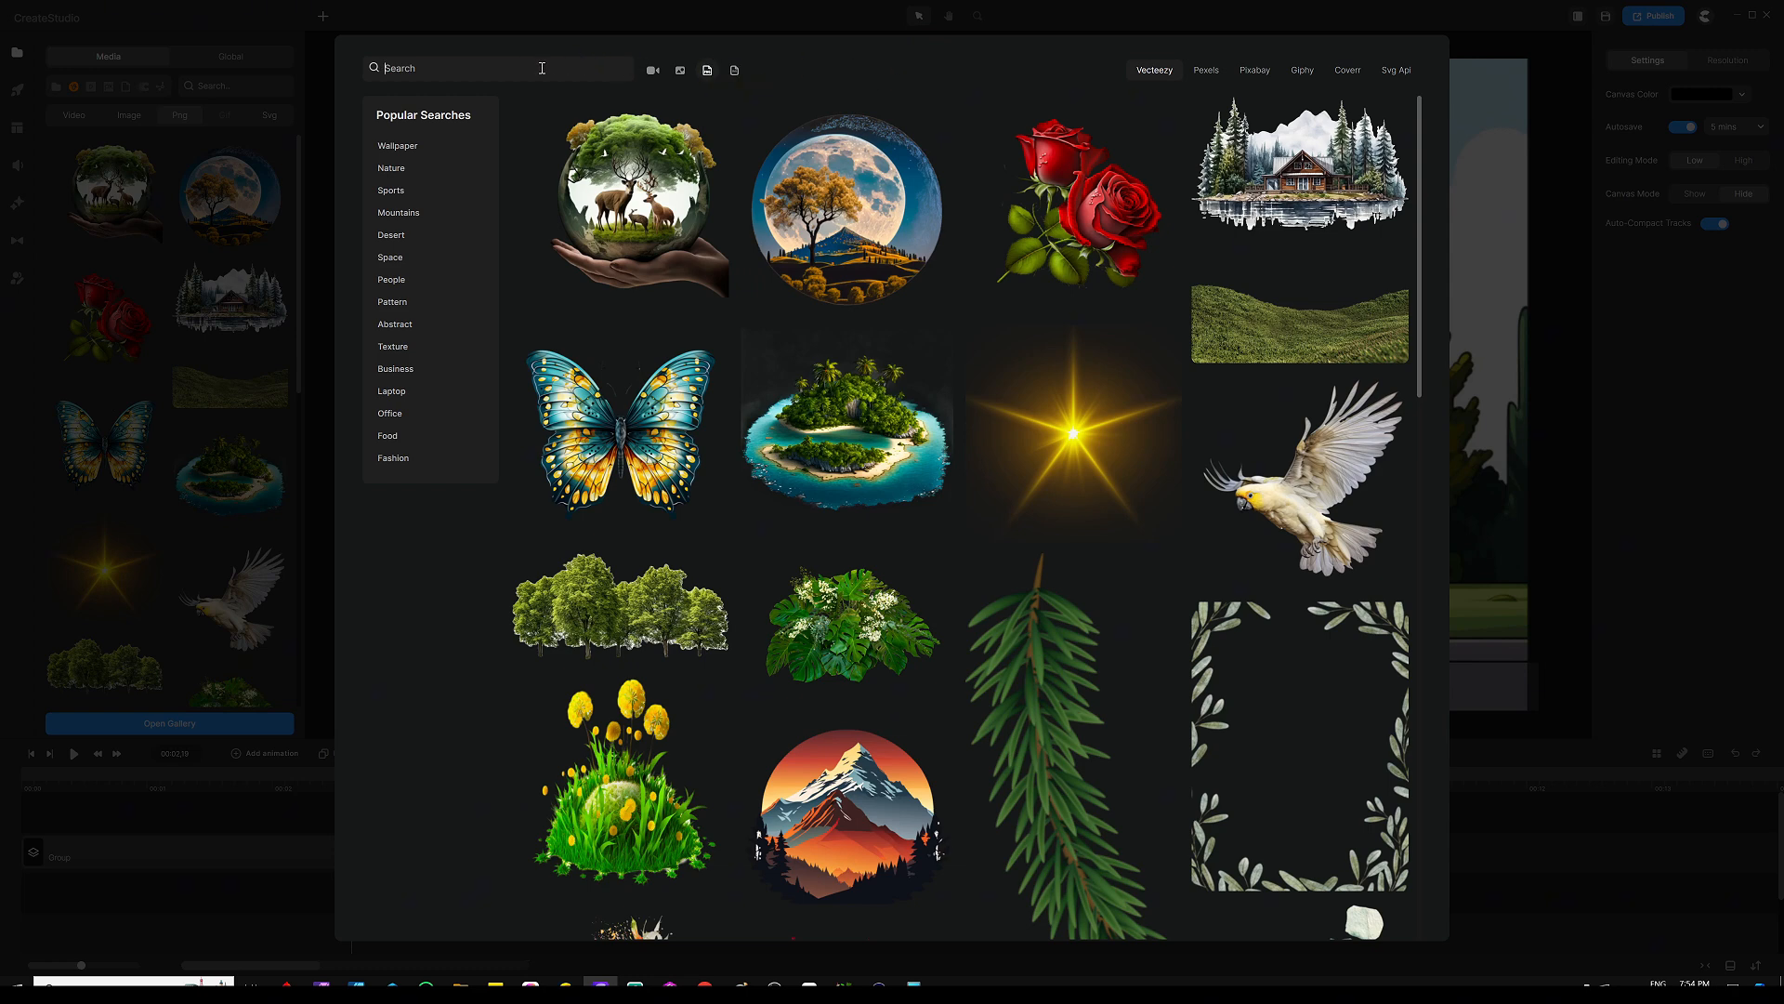
type("car")
key("Return")
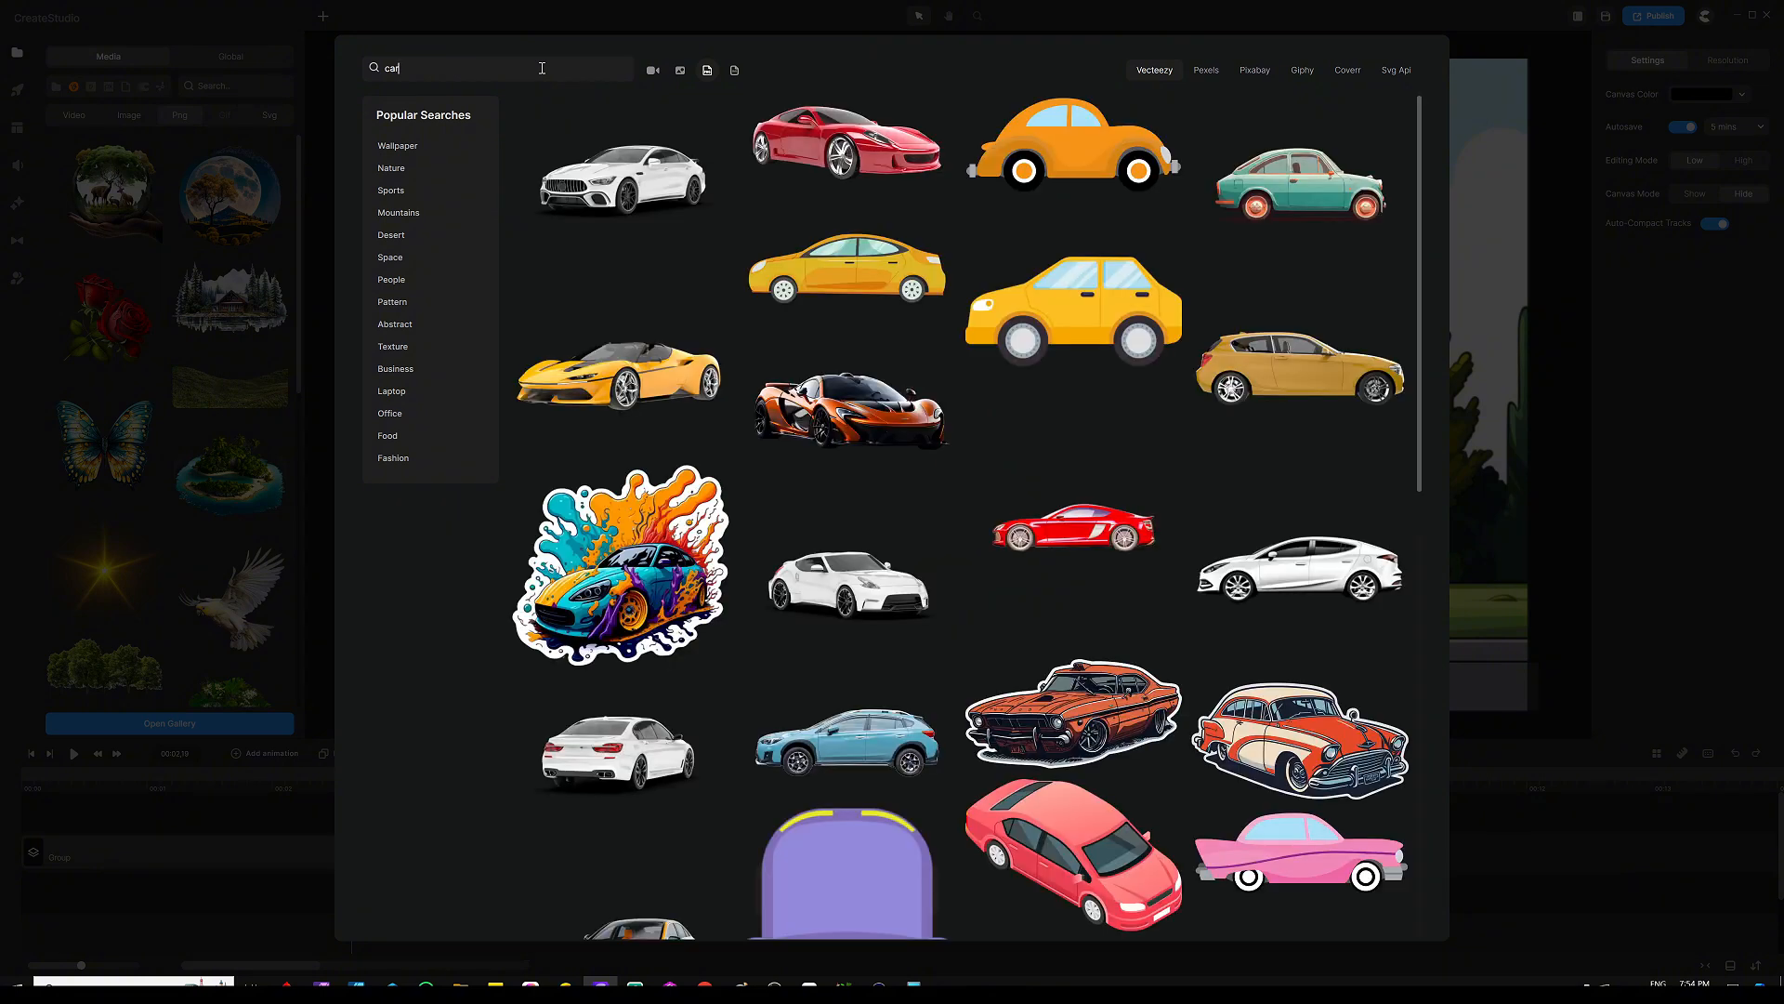
Browse the car PNG results for suitable side-view cars and close the gallery without importing any
mouse_move(841, 429)
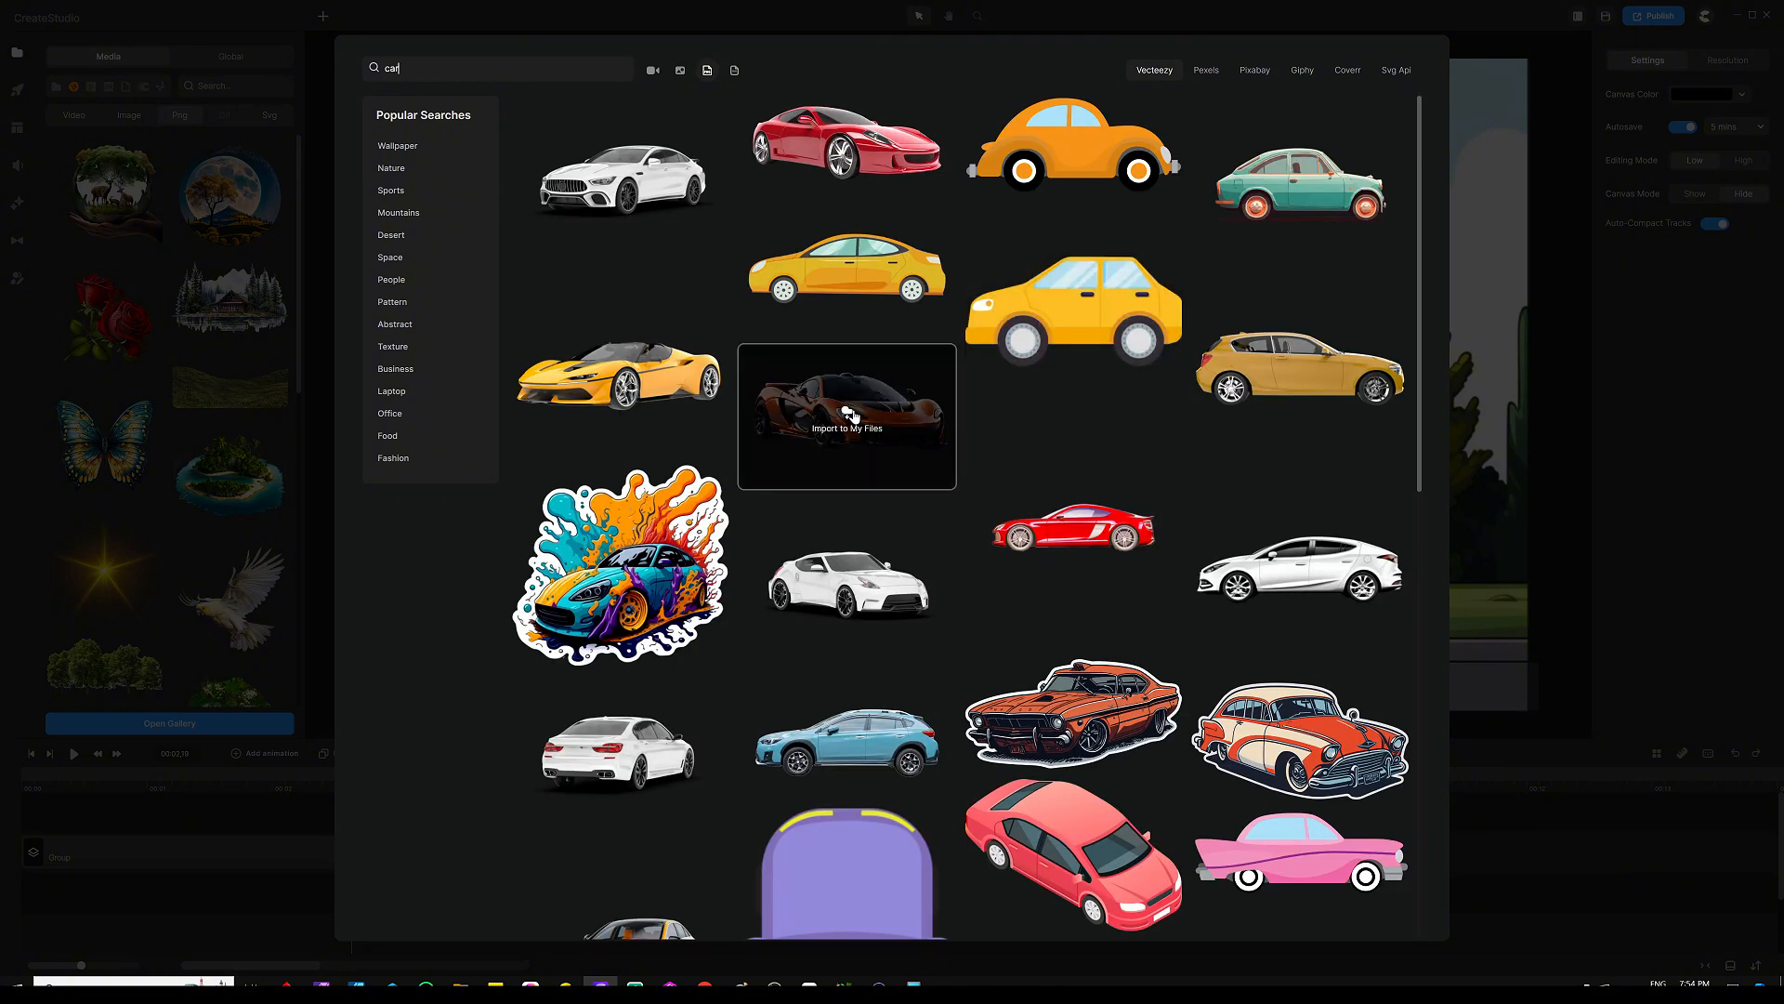
scroll(883, 381, "down", 2)
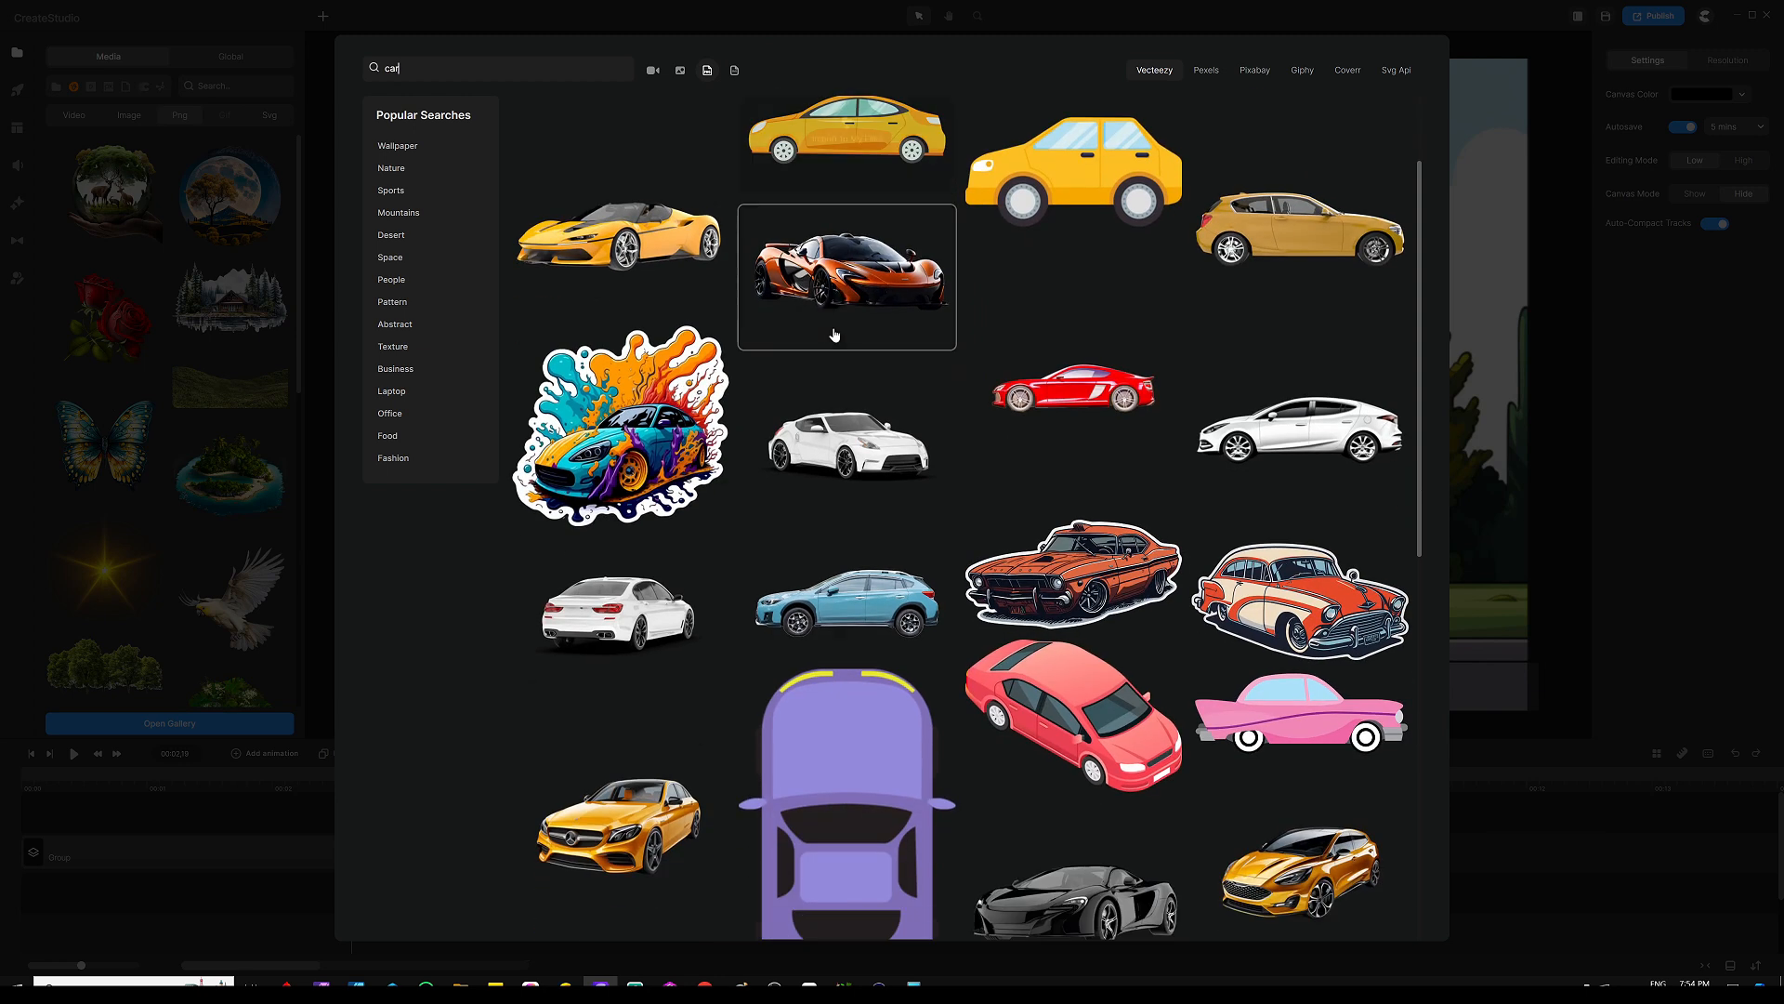
scroll(837, 339, "down", 2)
scroll(908, 400, "down", 2)
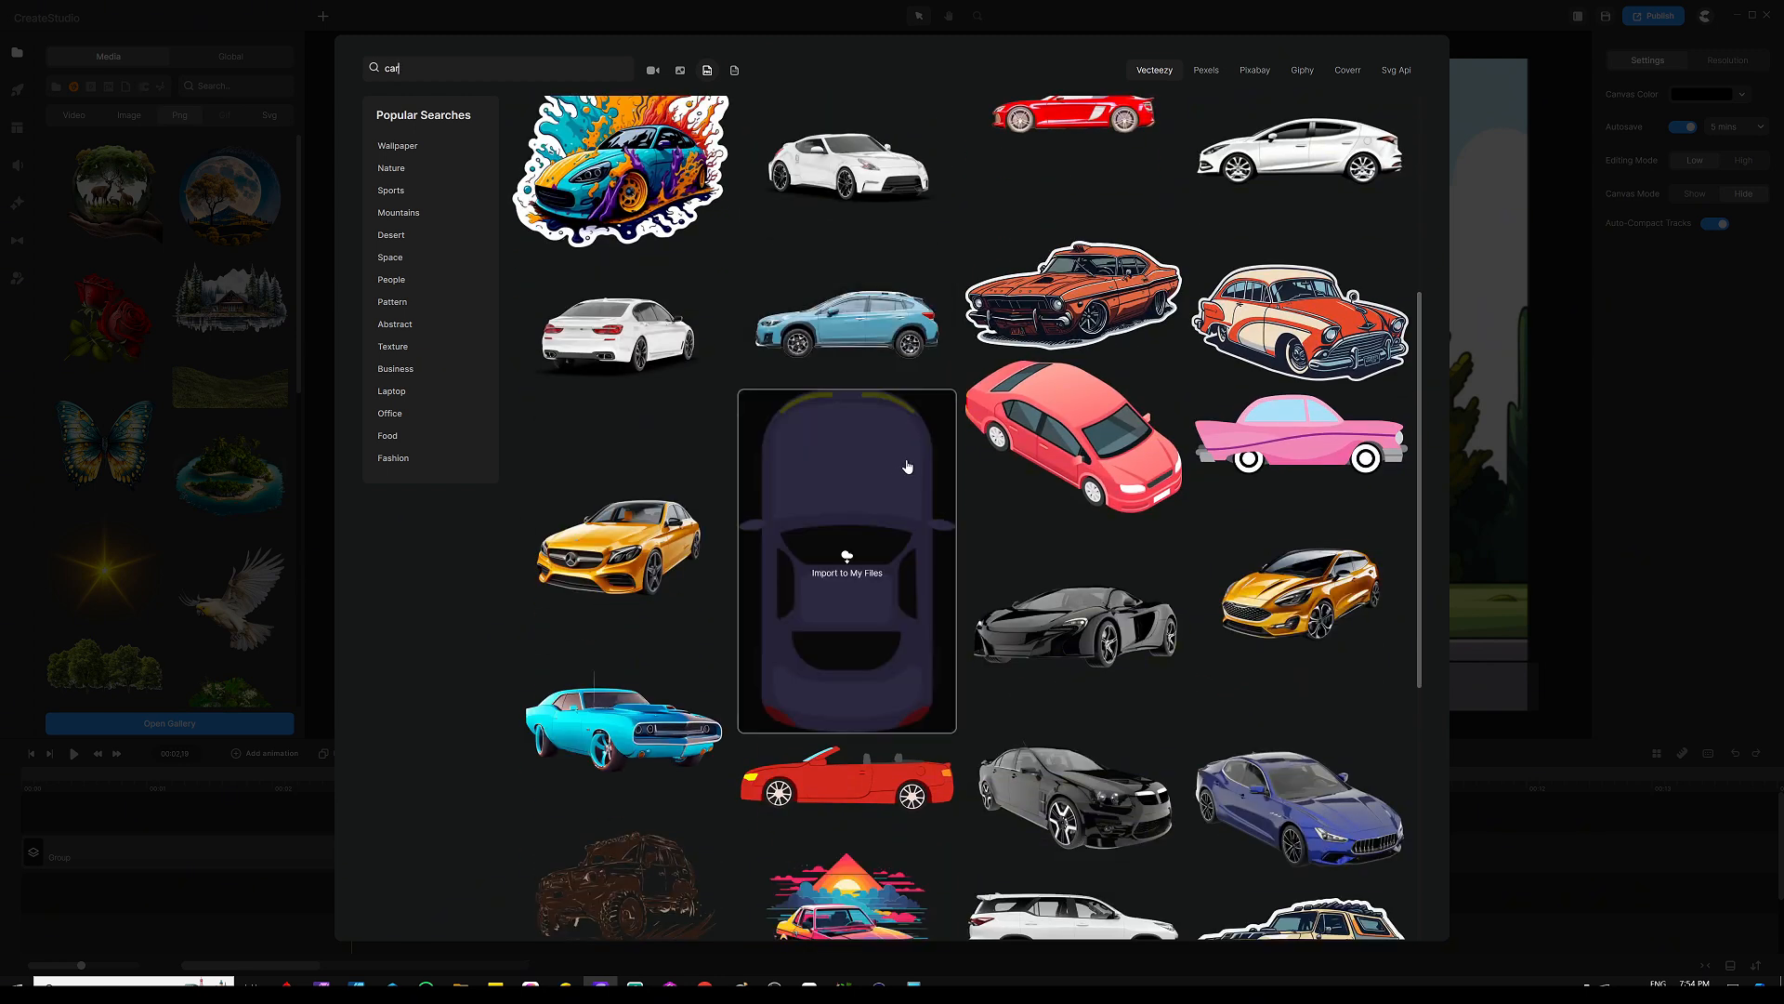
scroll(864, 506, "down", 2)
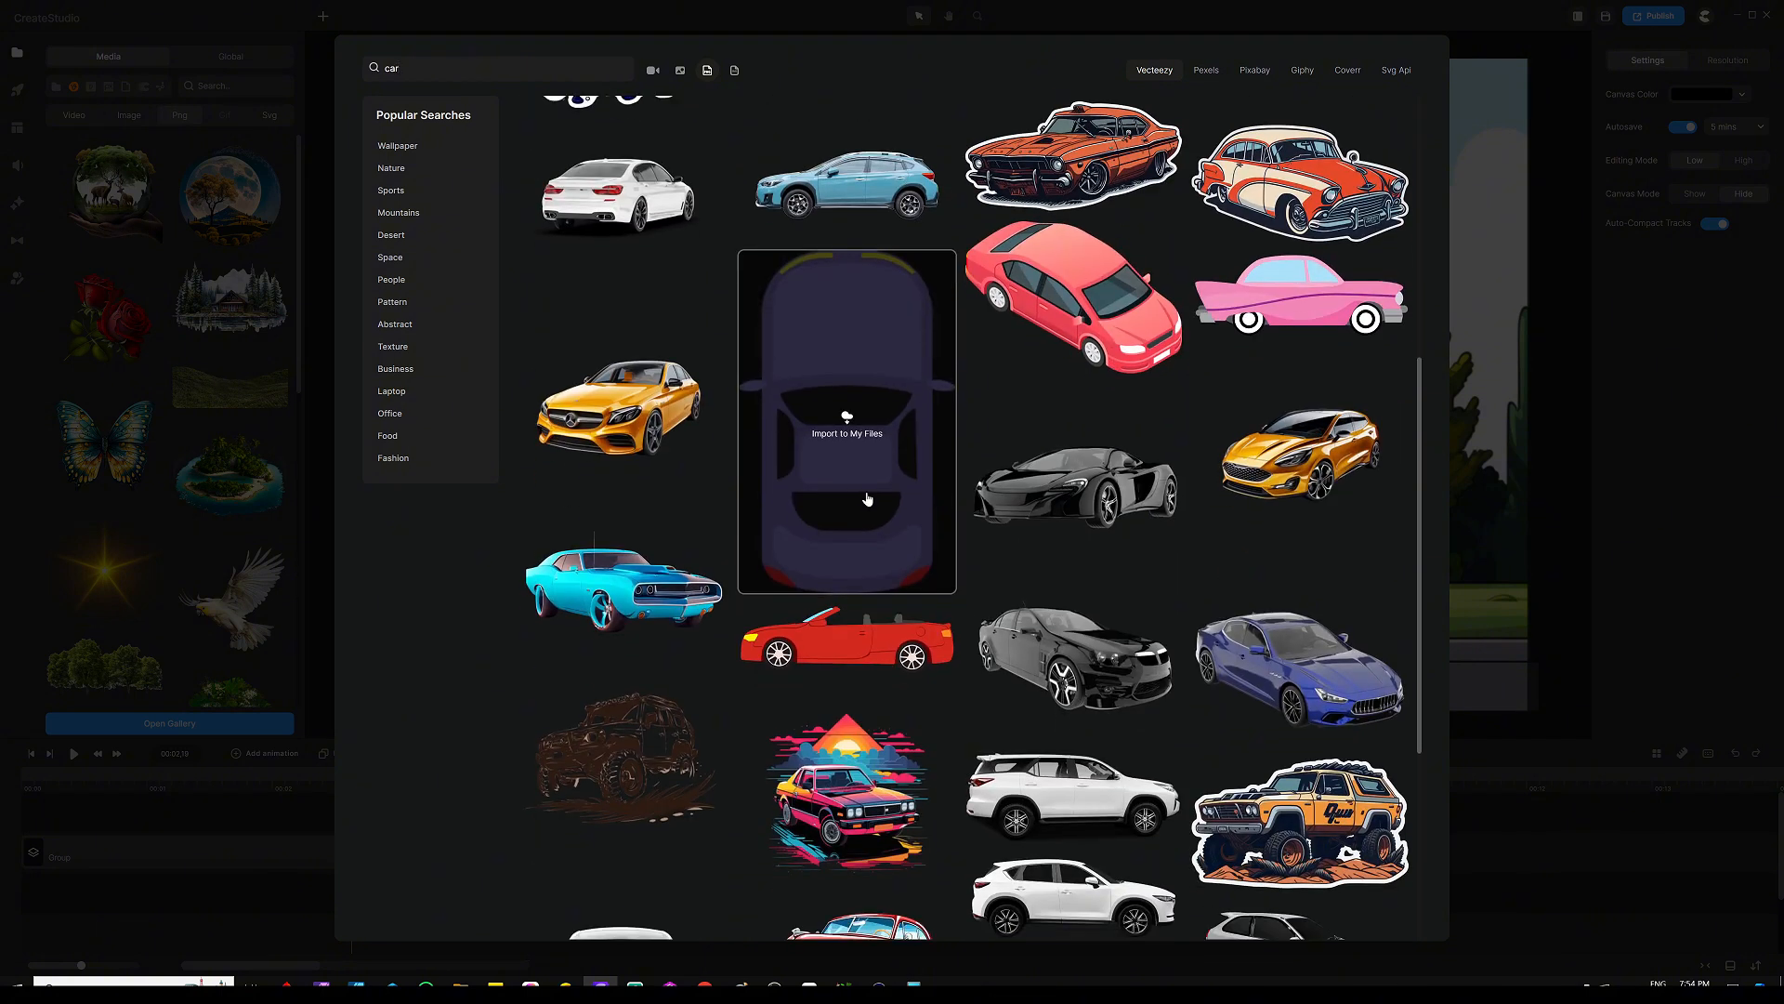
scroll(867, 395, "down", 4)
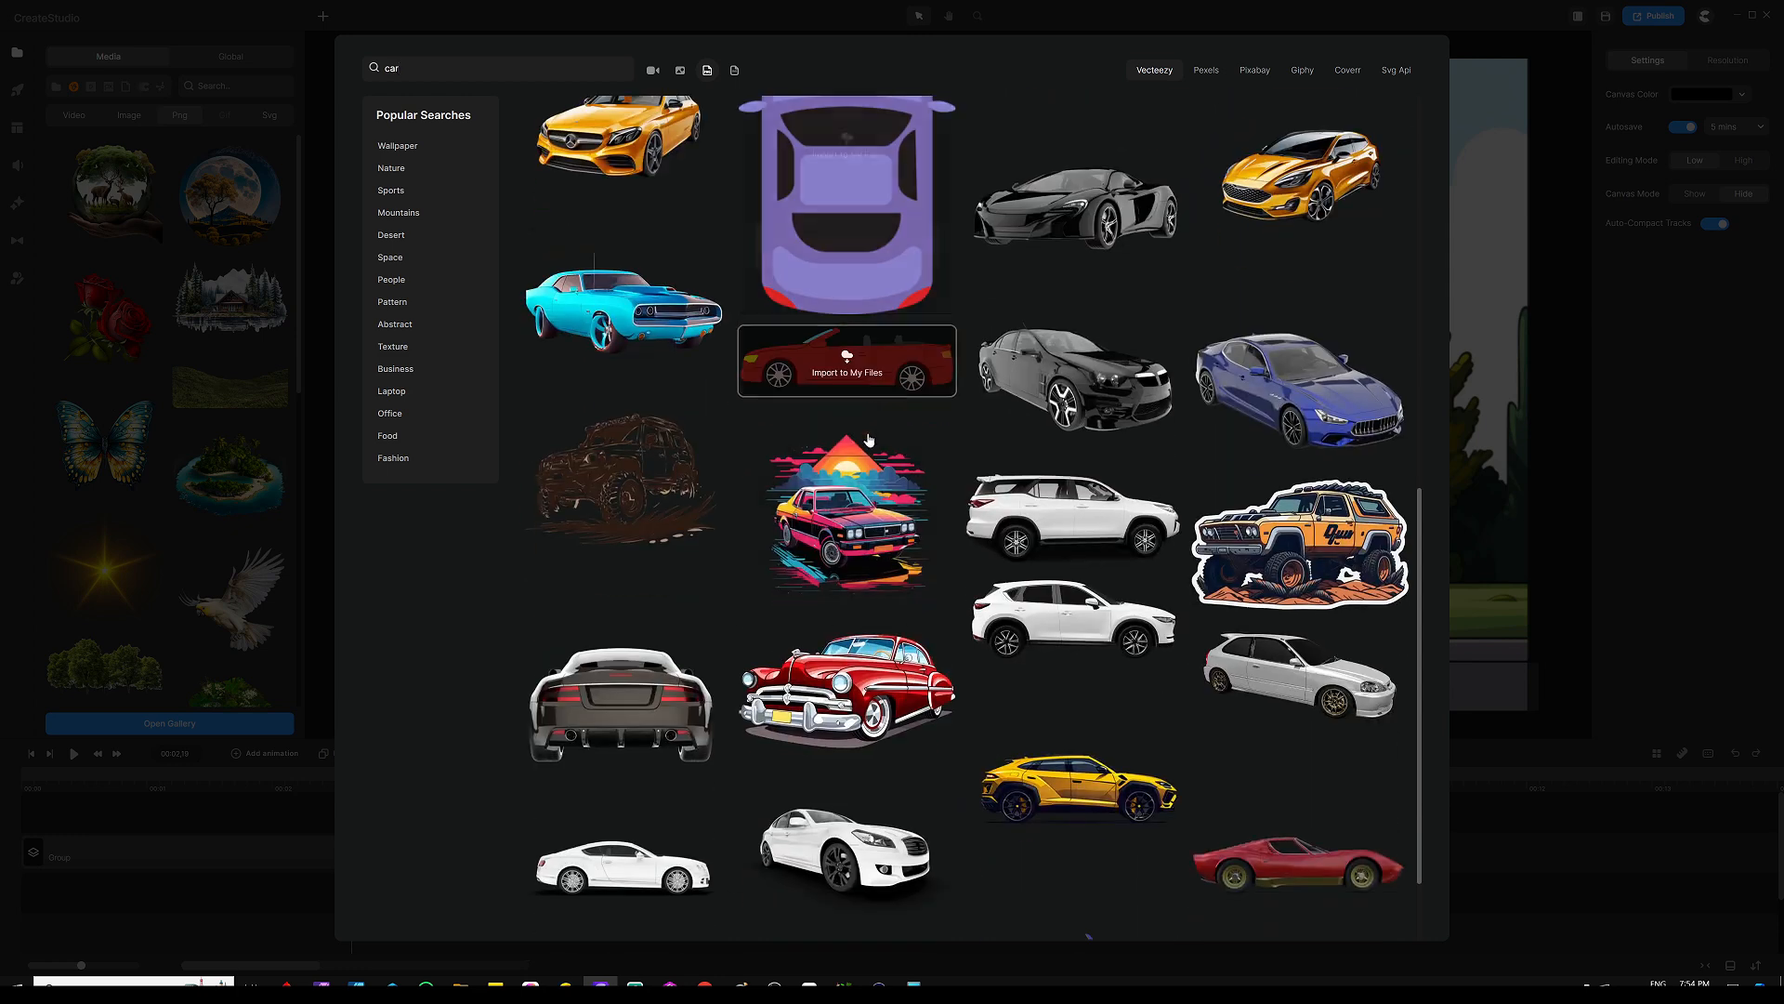
scroll(875, 444, "down", 2)
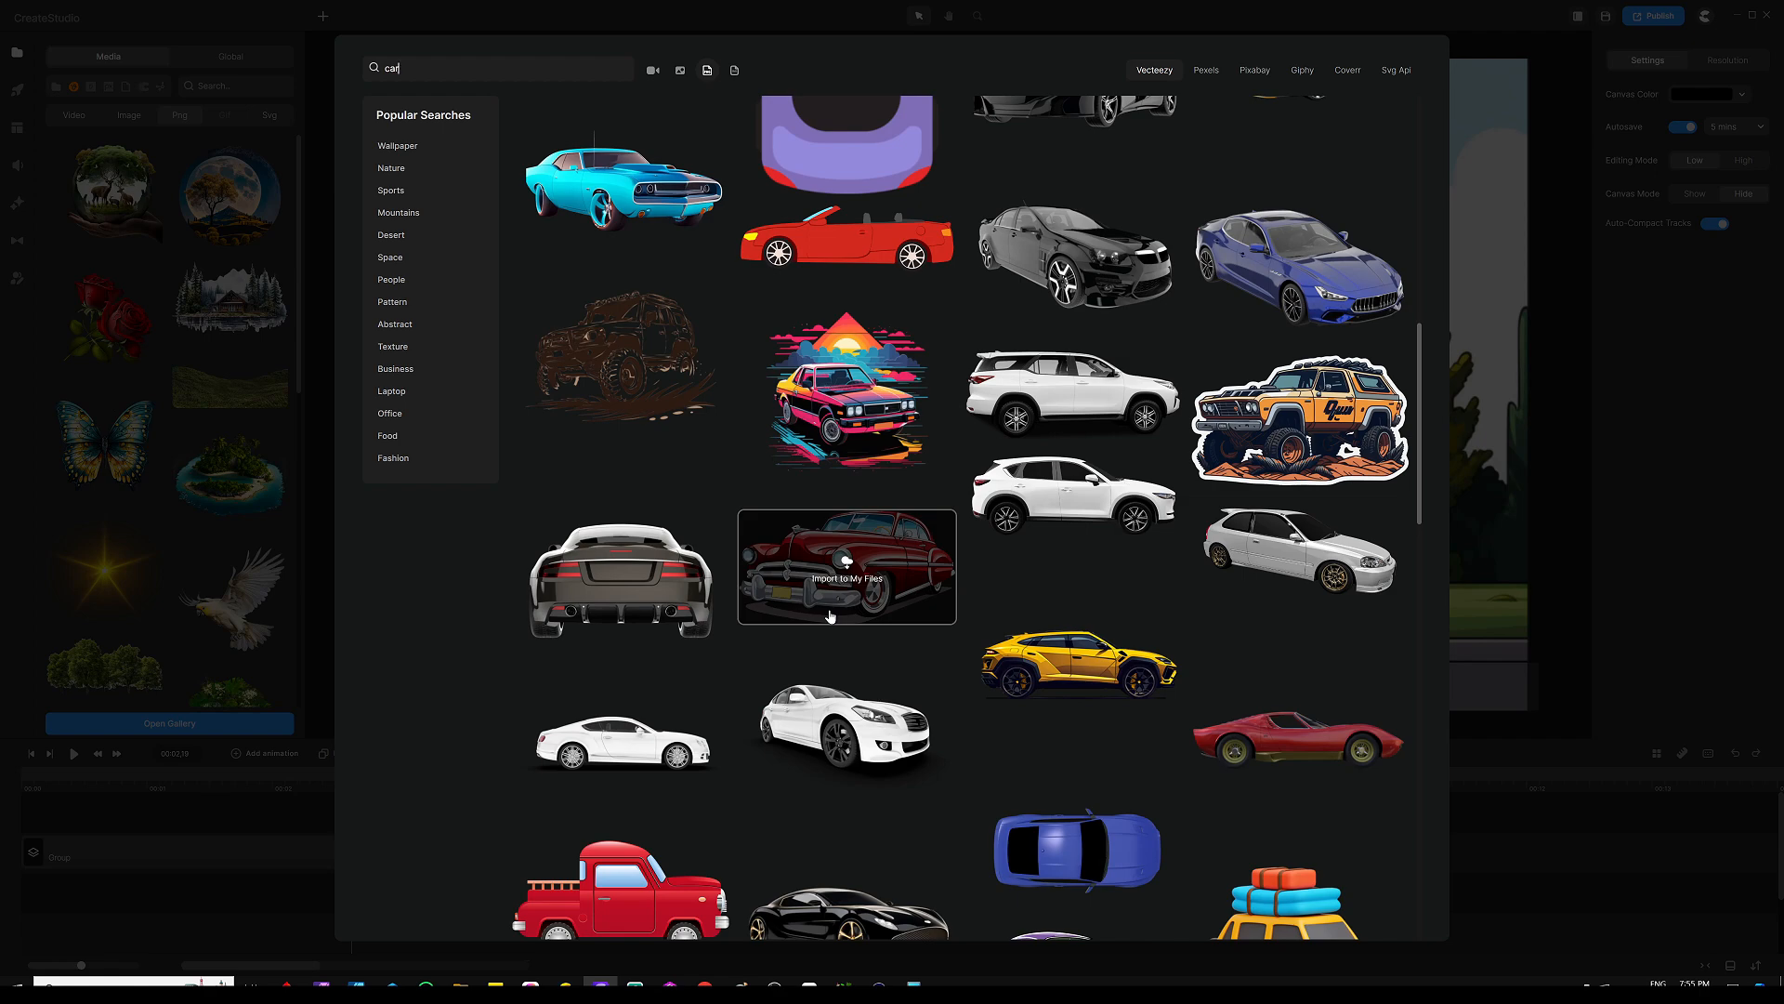
scroll(899, 529, "up", 2)
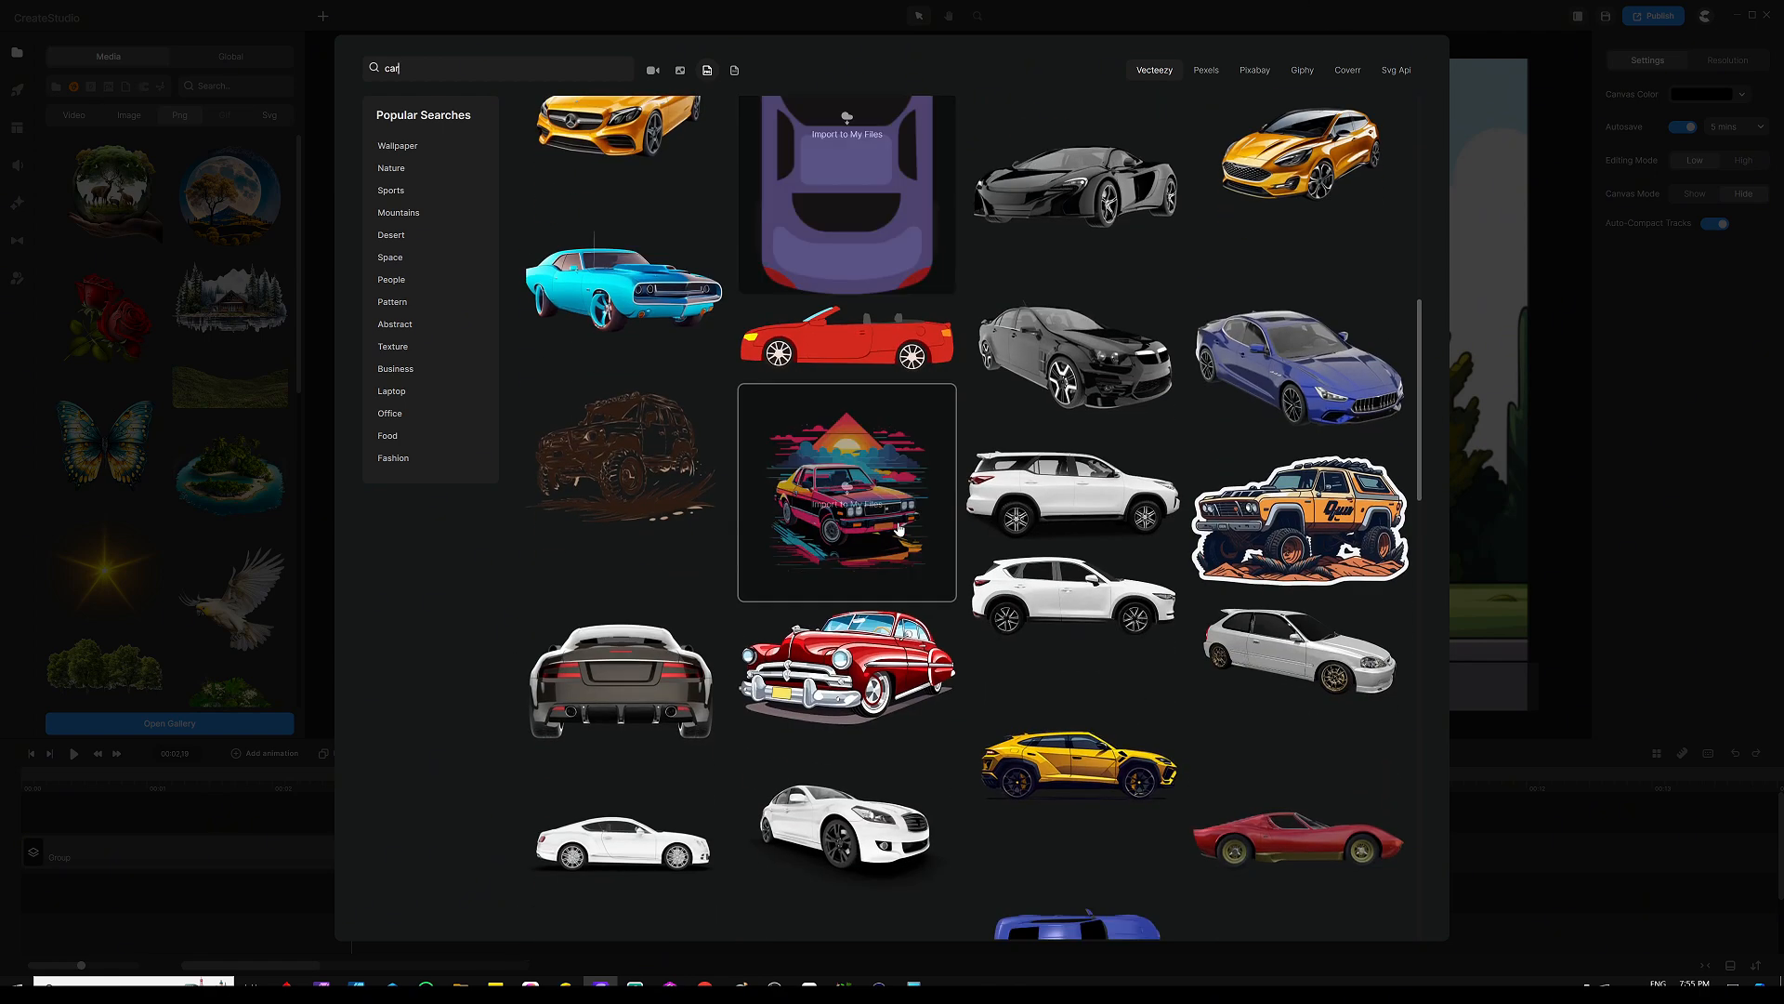
scroll(899, 529, "down", 1)
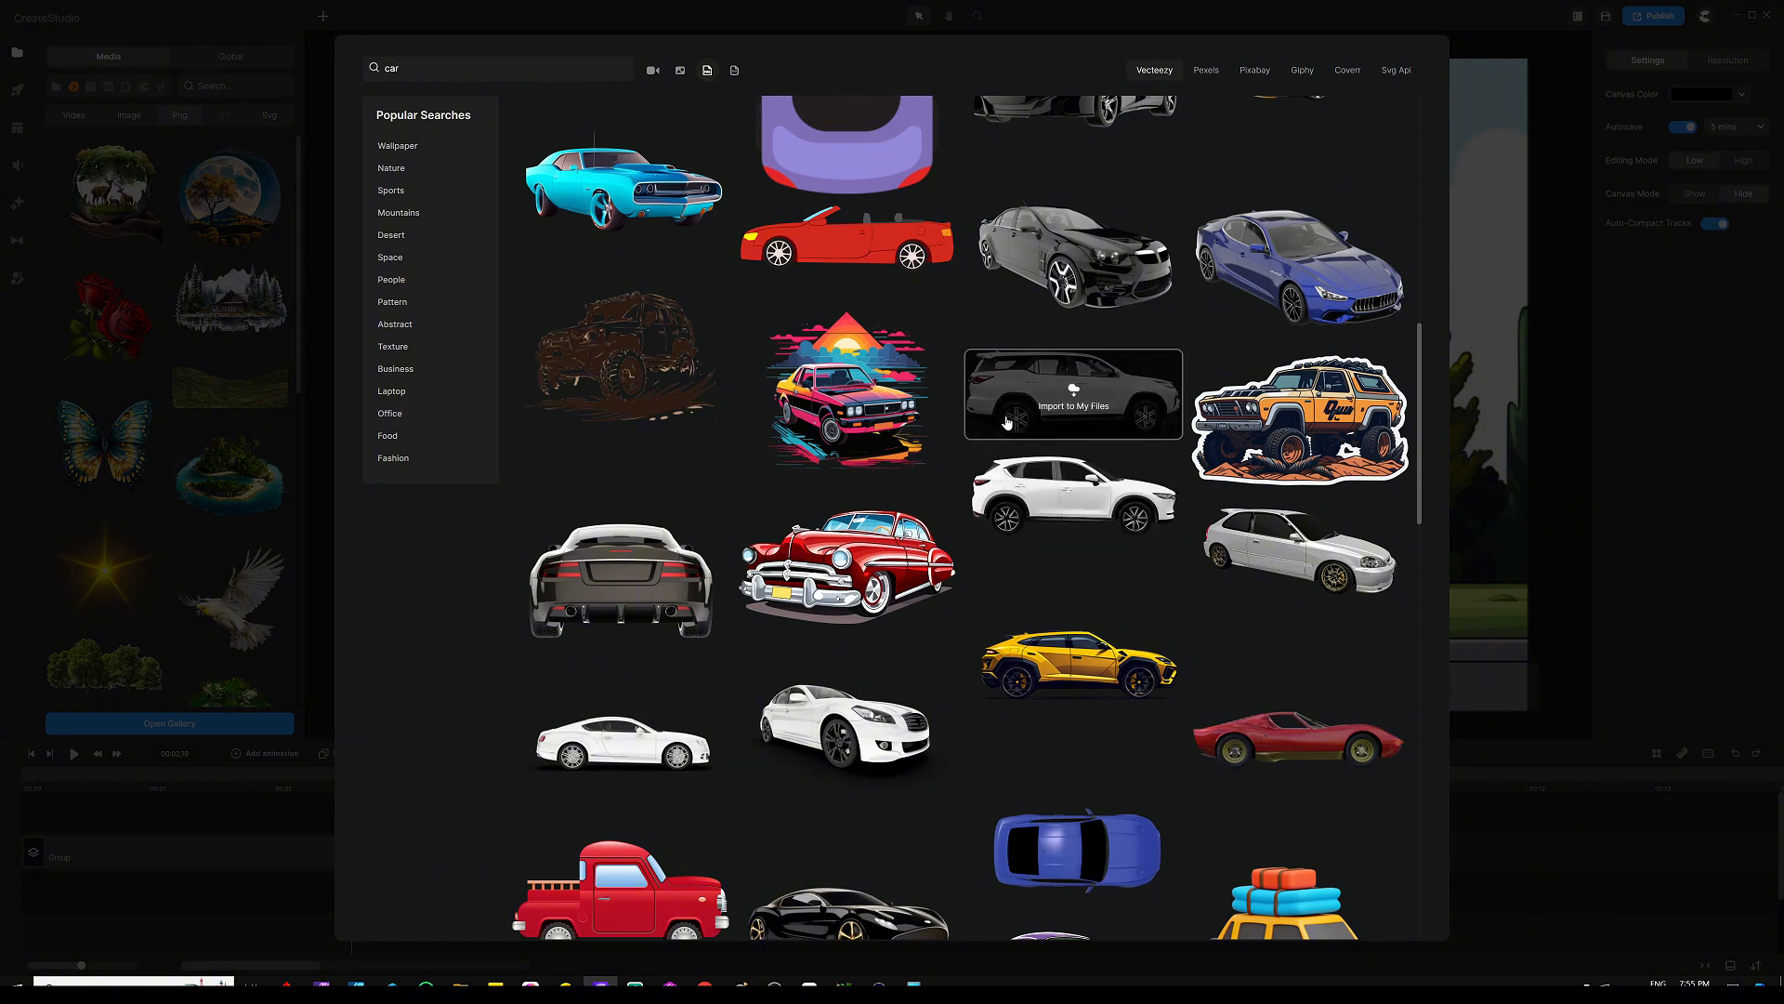
scroll(1006, 423, "down", 10)
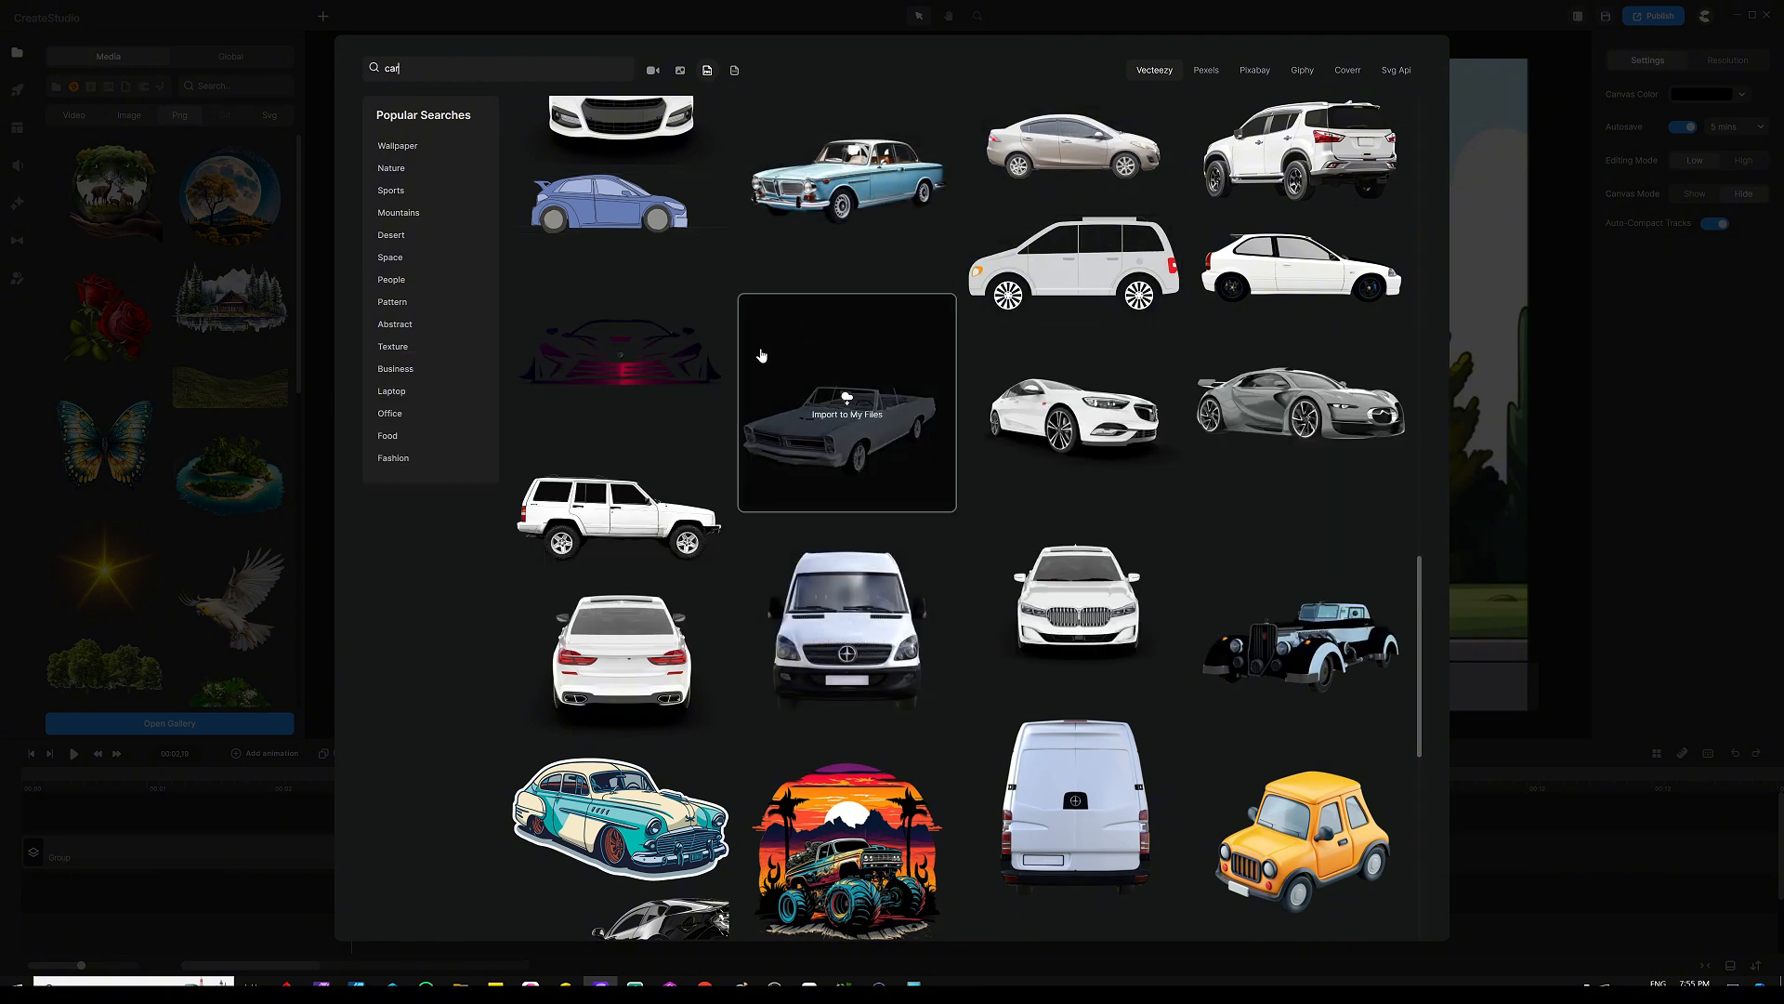
left_click(274, 822)
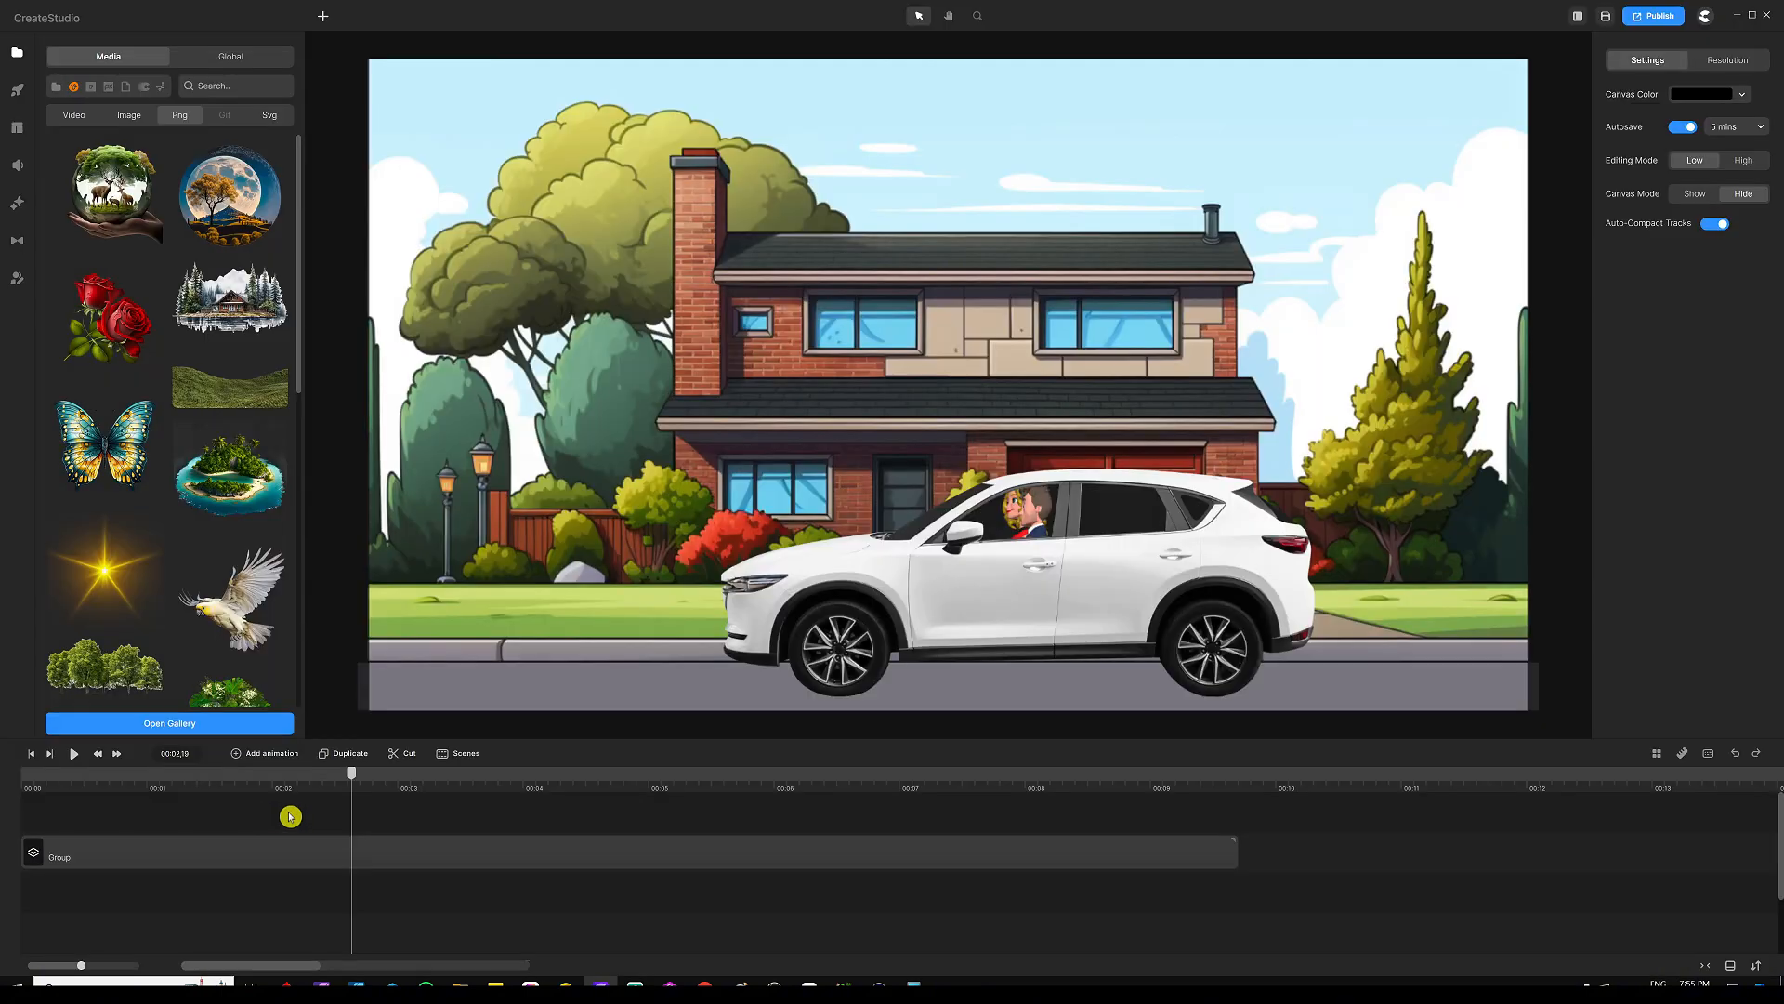
Ungroup the scene on the timeline and delete its existing Car group
left_click(636, 856)
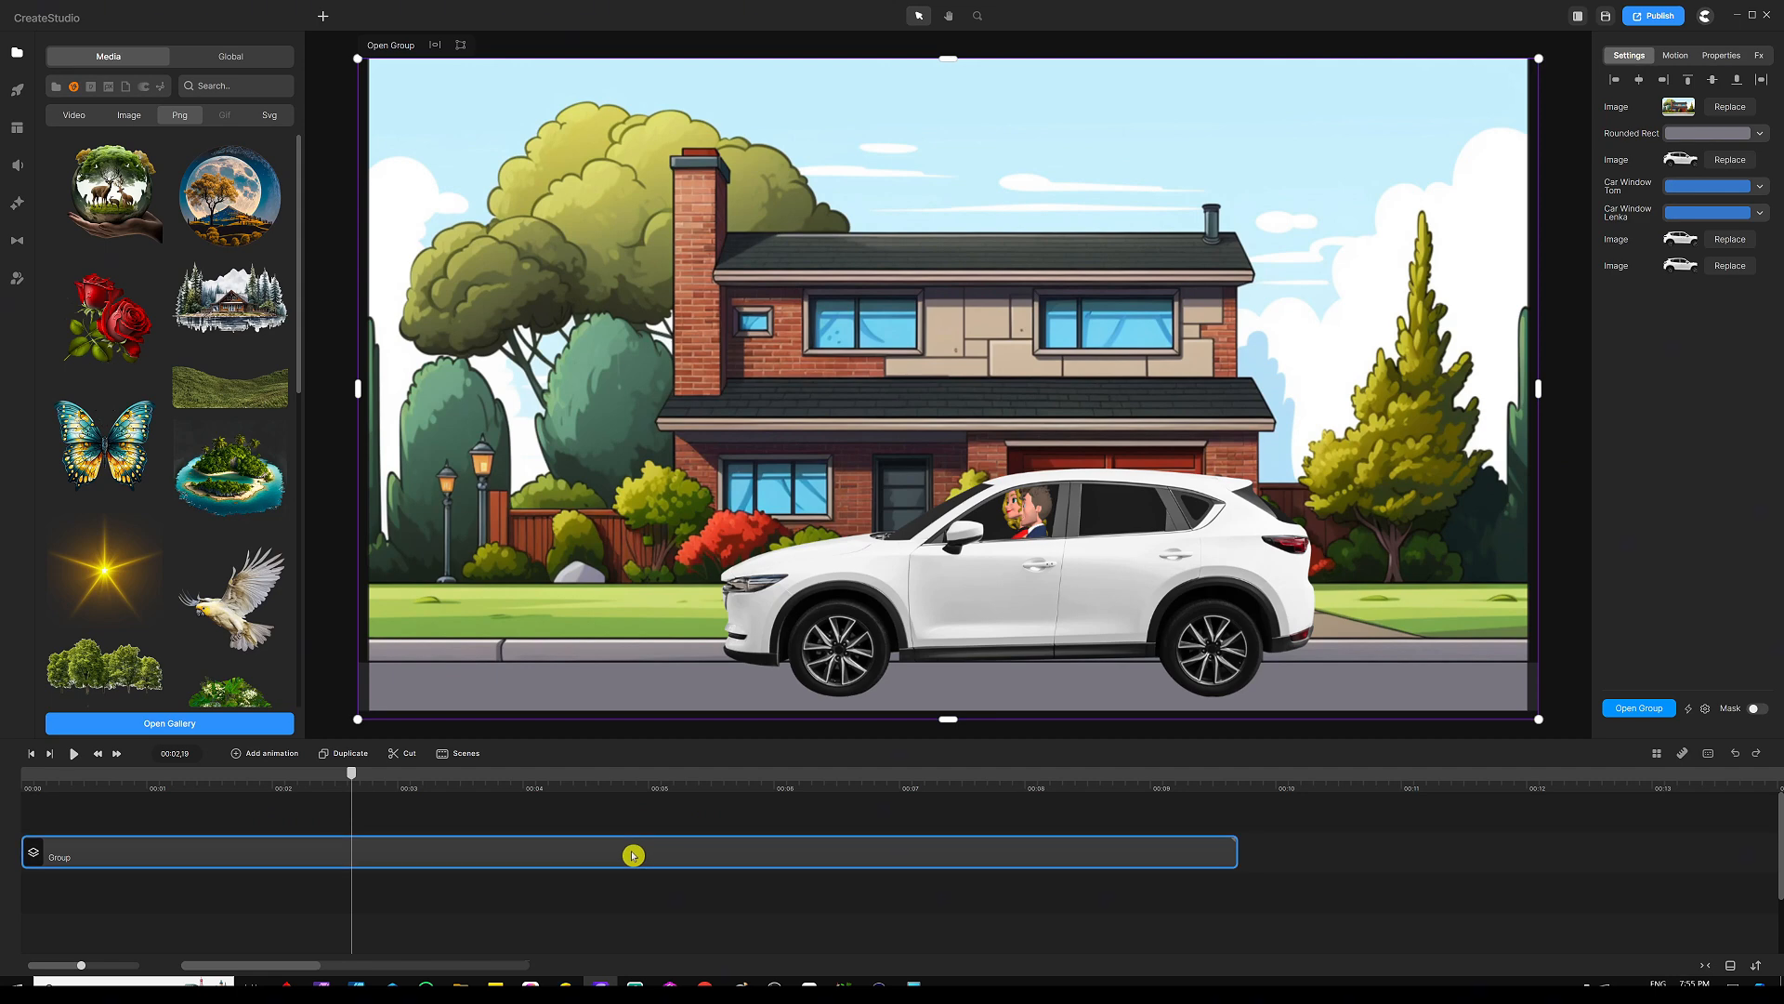
right_click(633, 854)
left_click(654, 772)
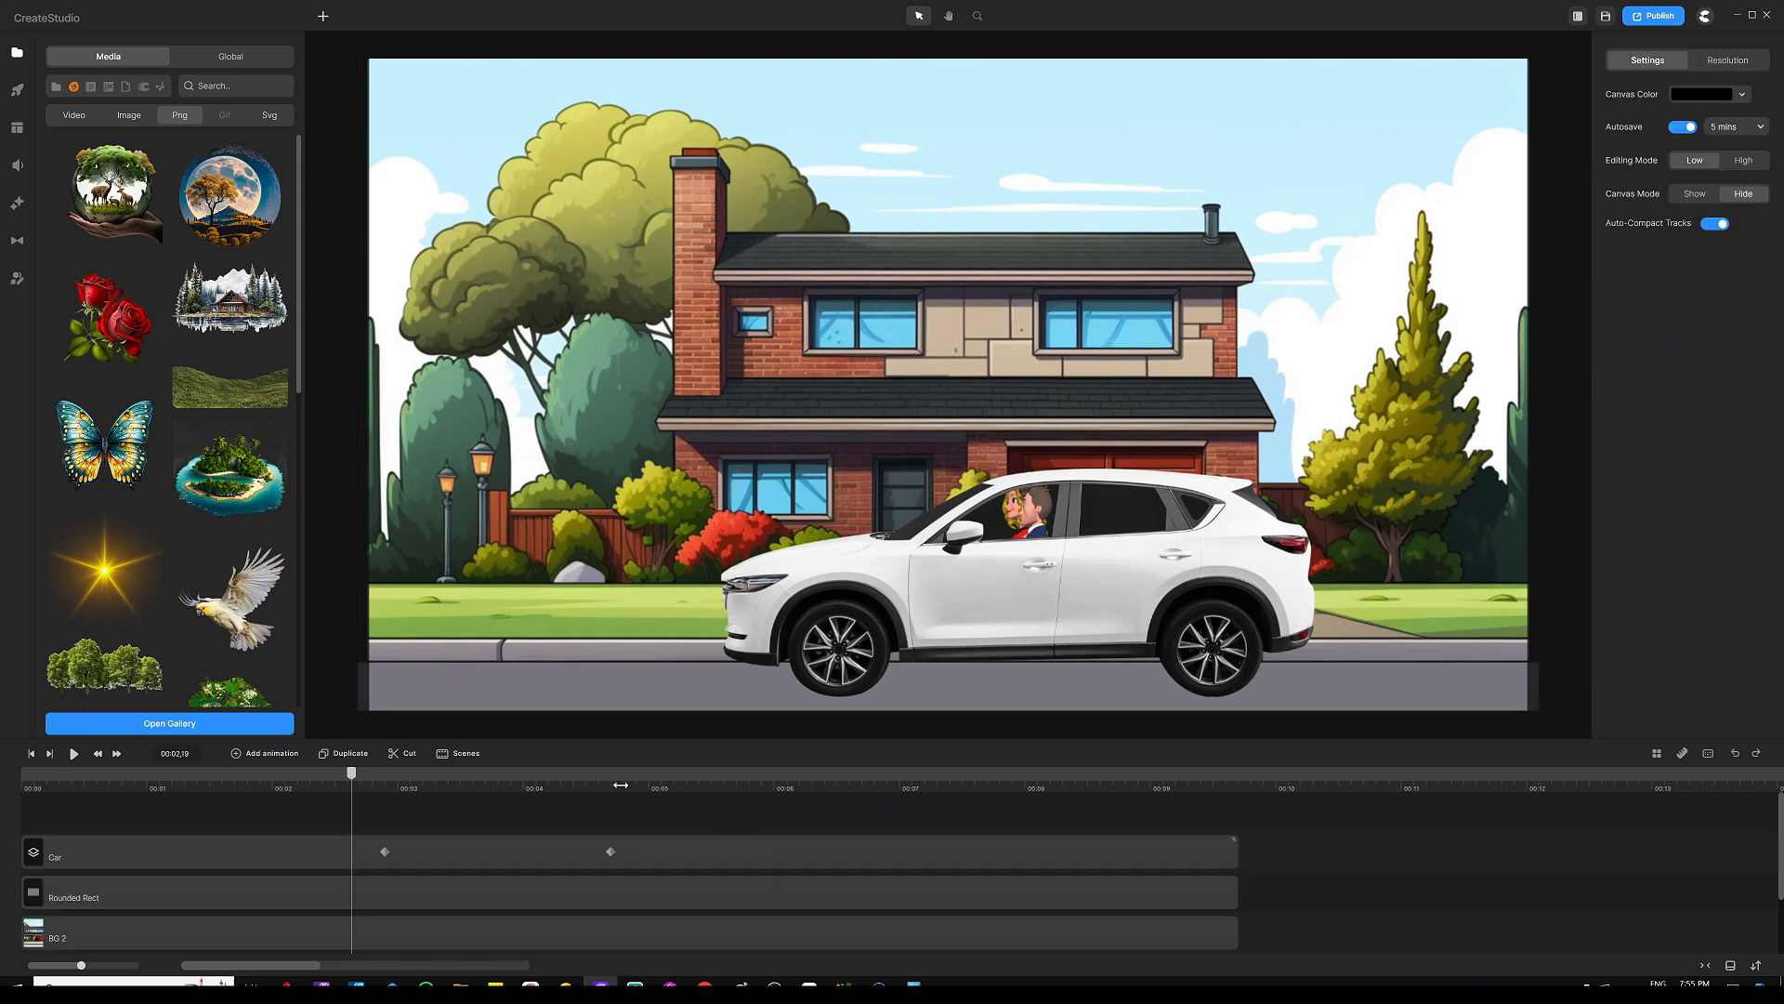
left_click(989, 591)
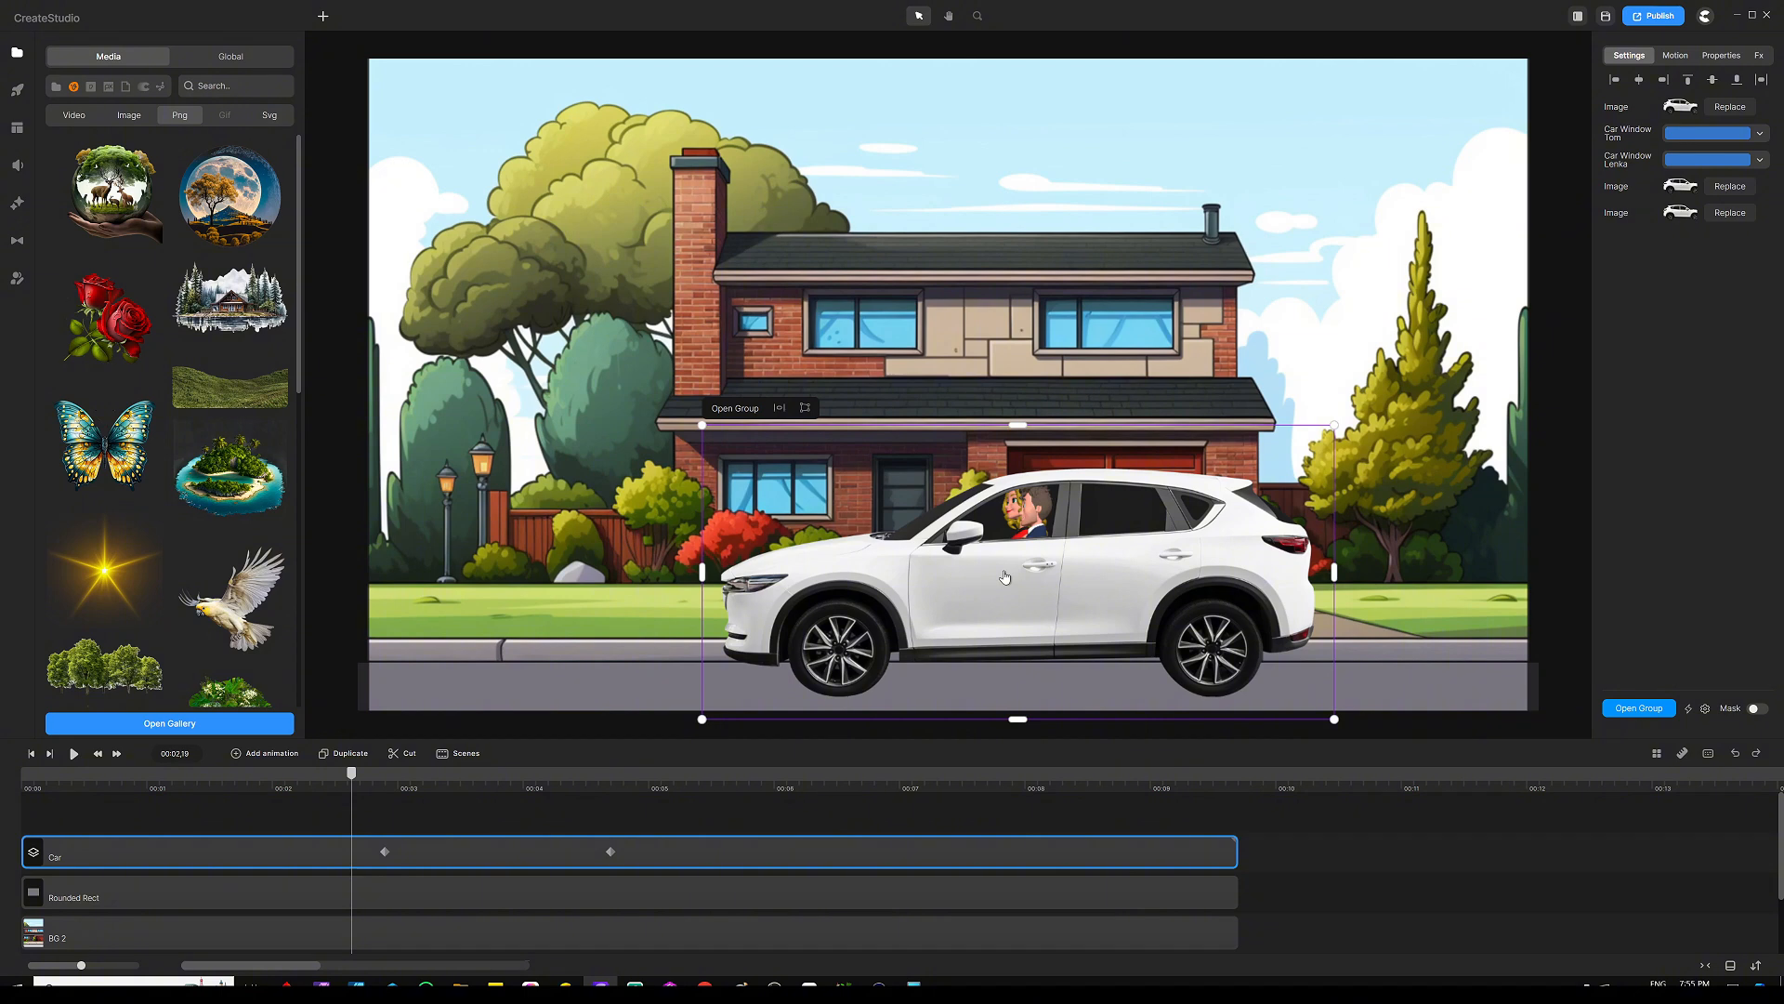
key("Delete")
Add the white car image from the project media at the start of the timeline and flip it horizontally
key("Home")
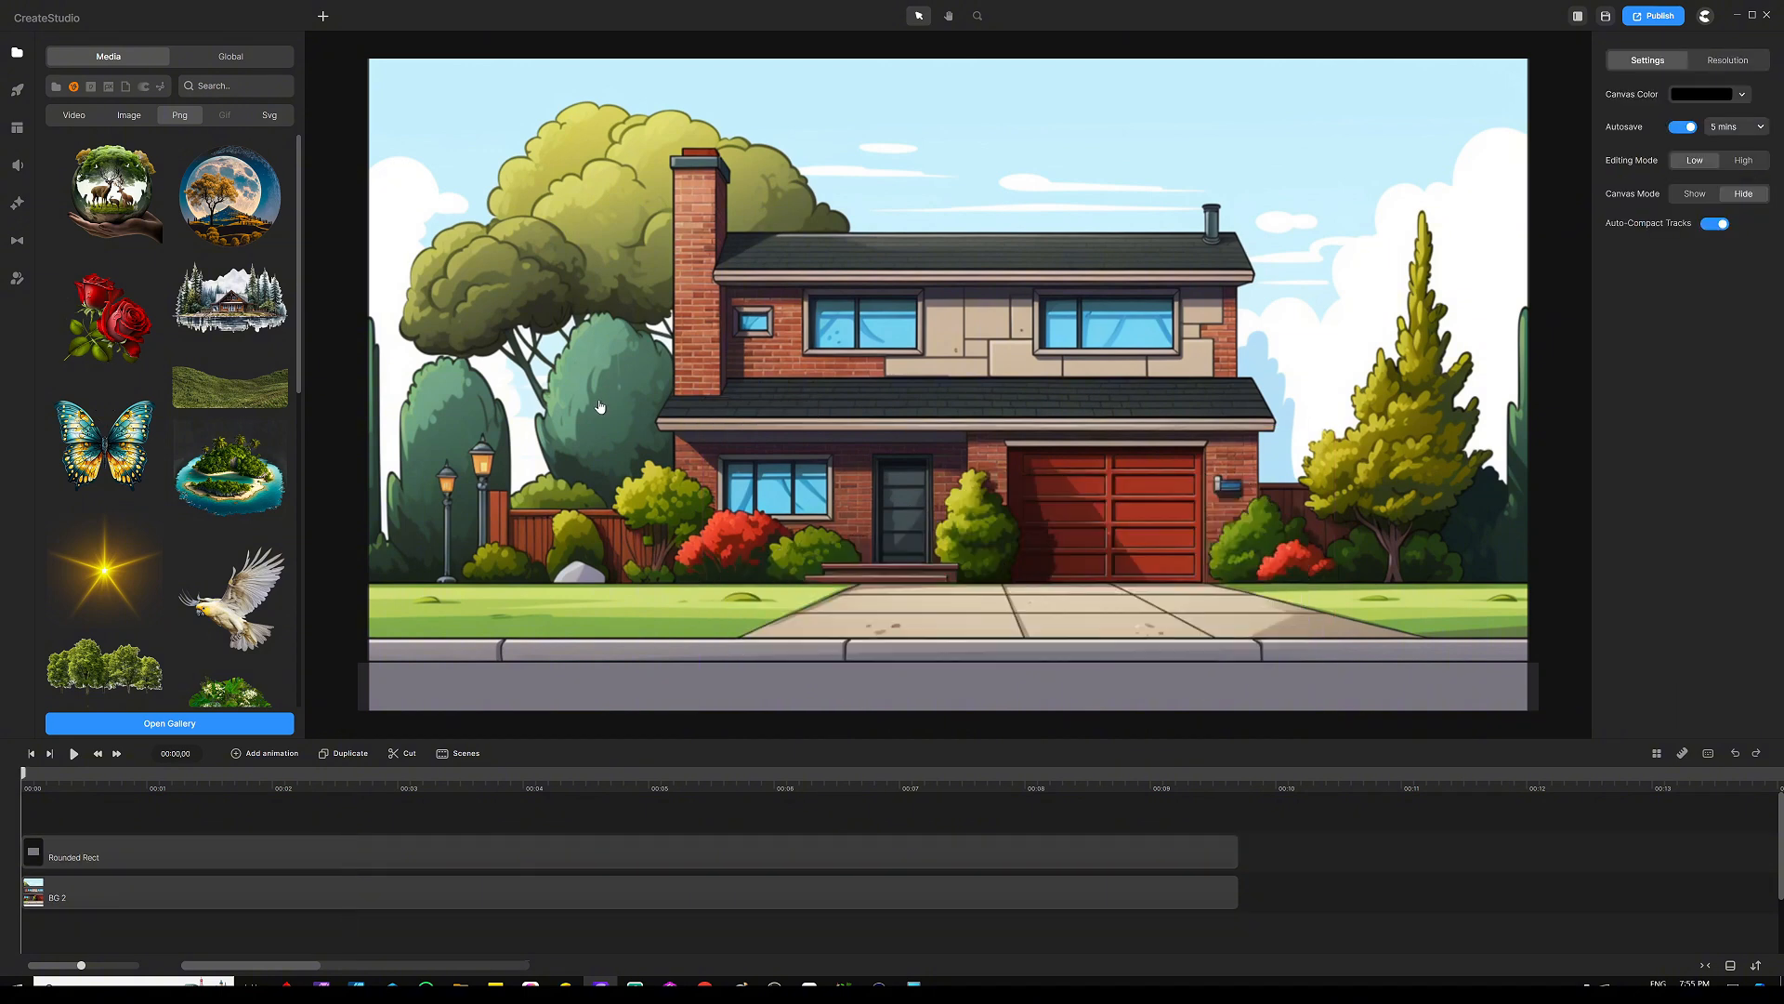
left_click(55, 88)
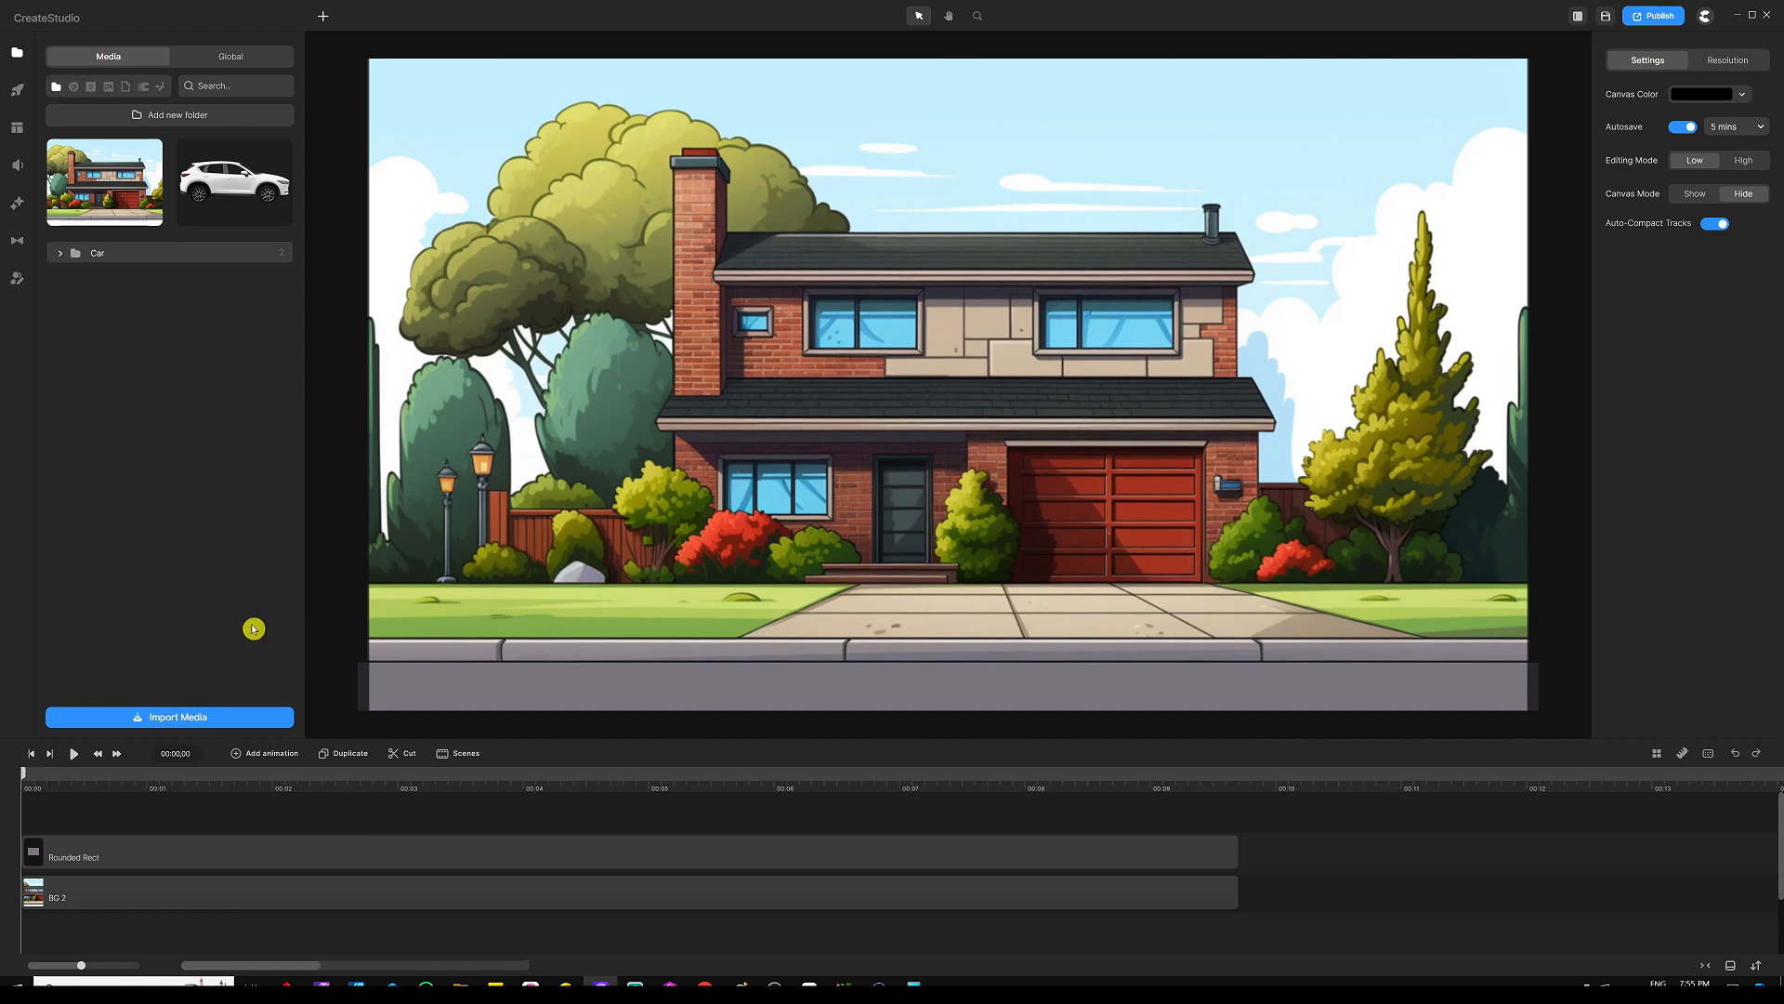
left_click_drag(237, 182, 957, 517)
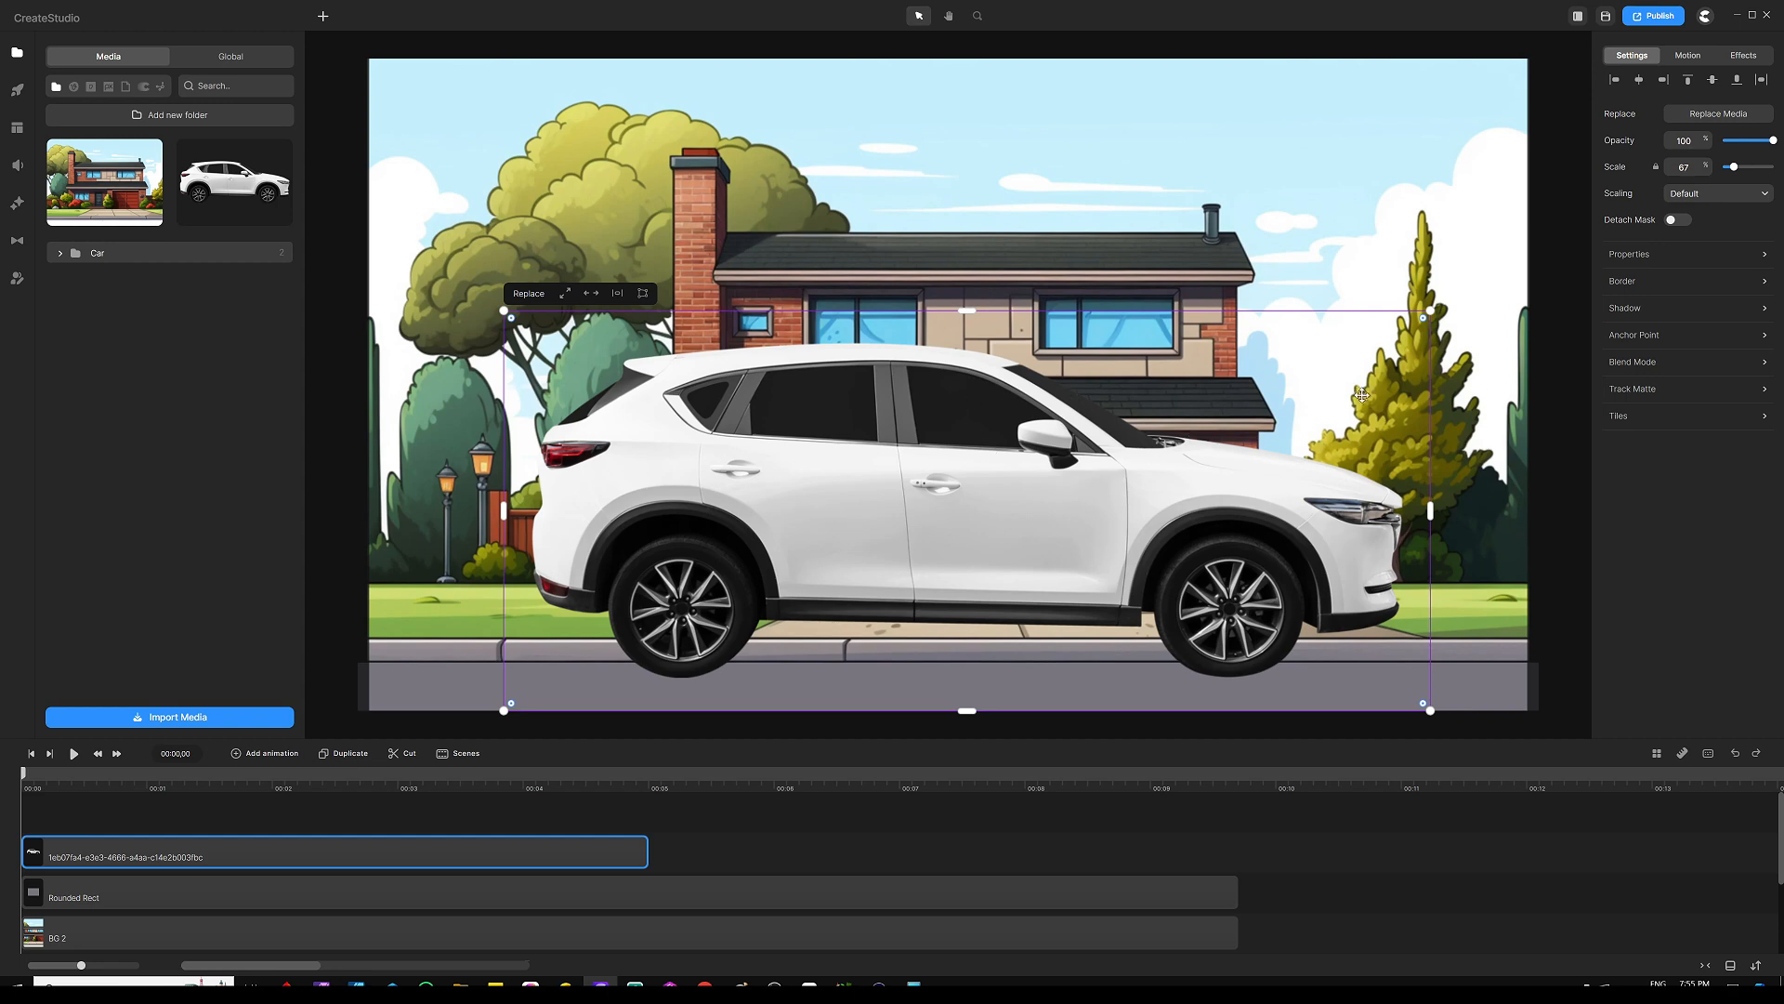
left_click(1616, 261)
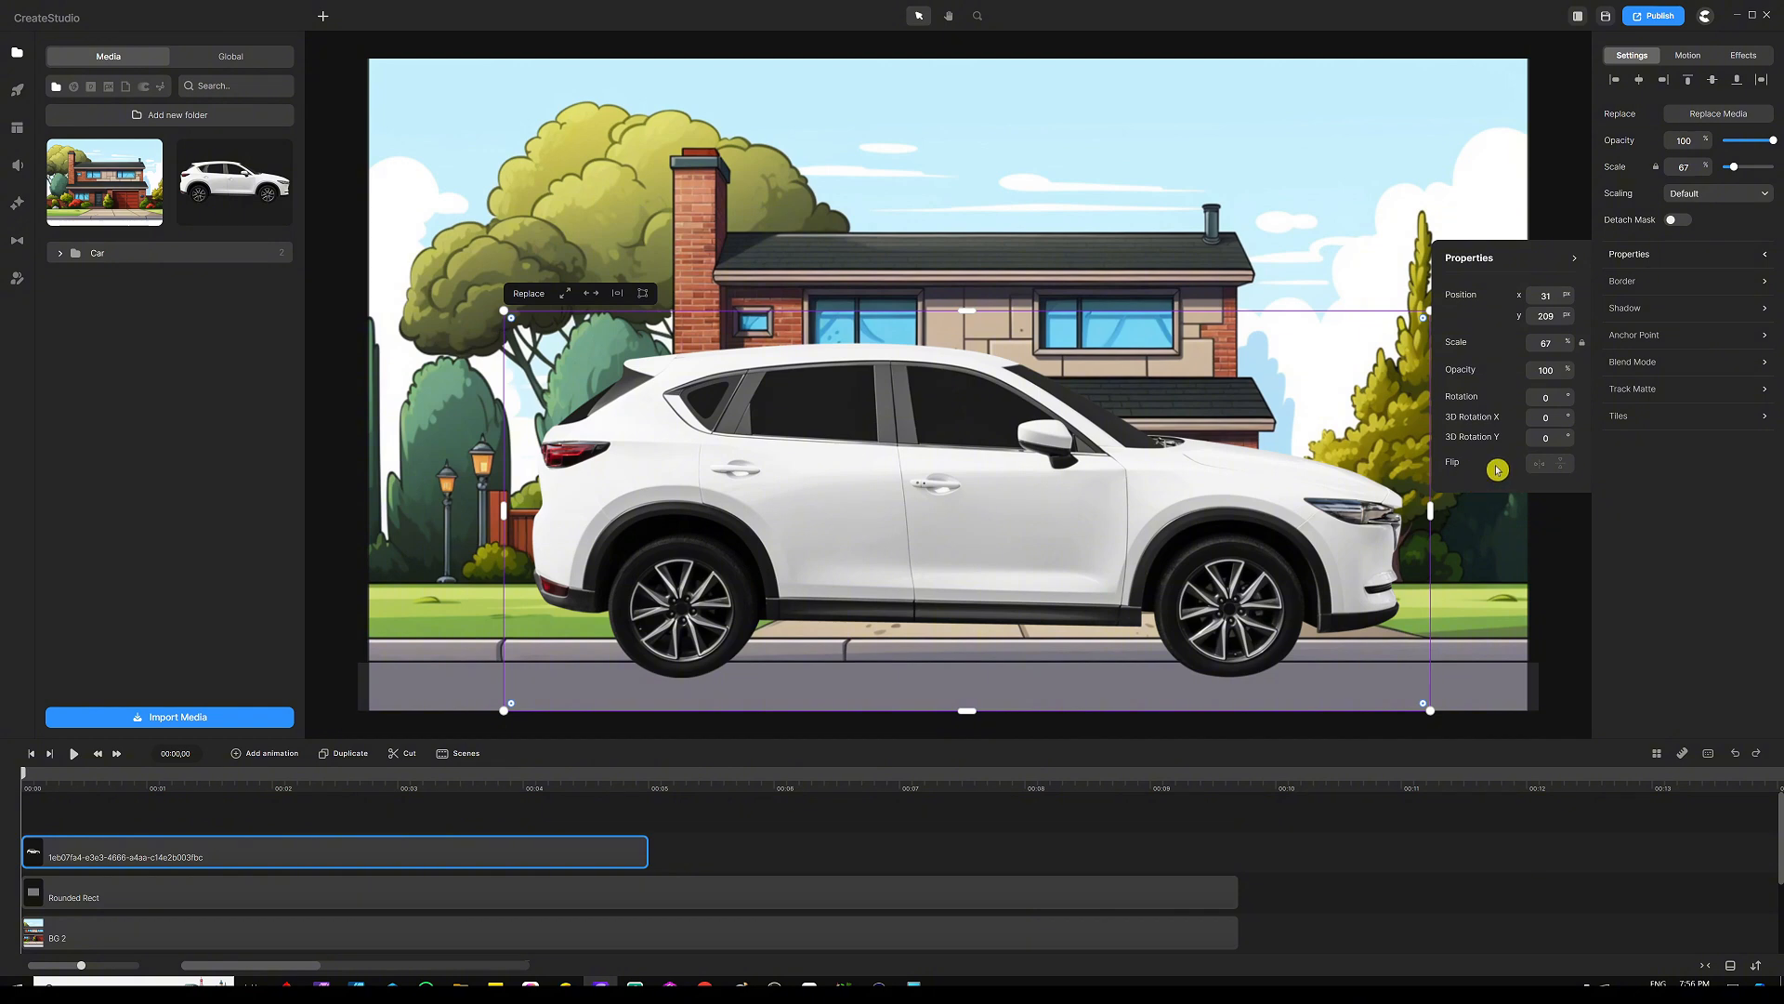
left_click(1530, 468)
left_click(786, 868)
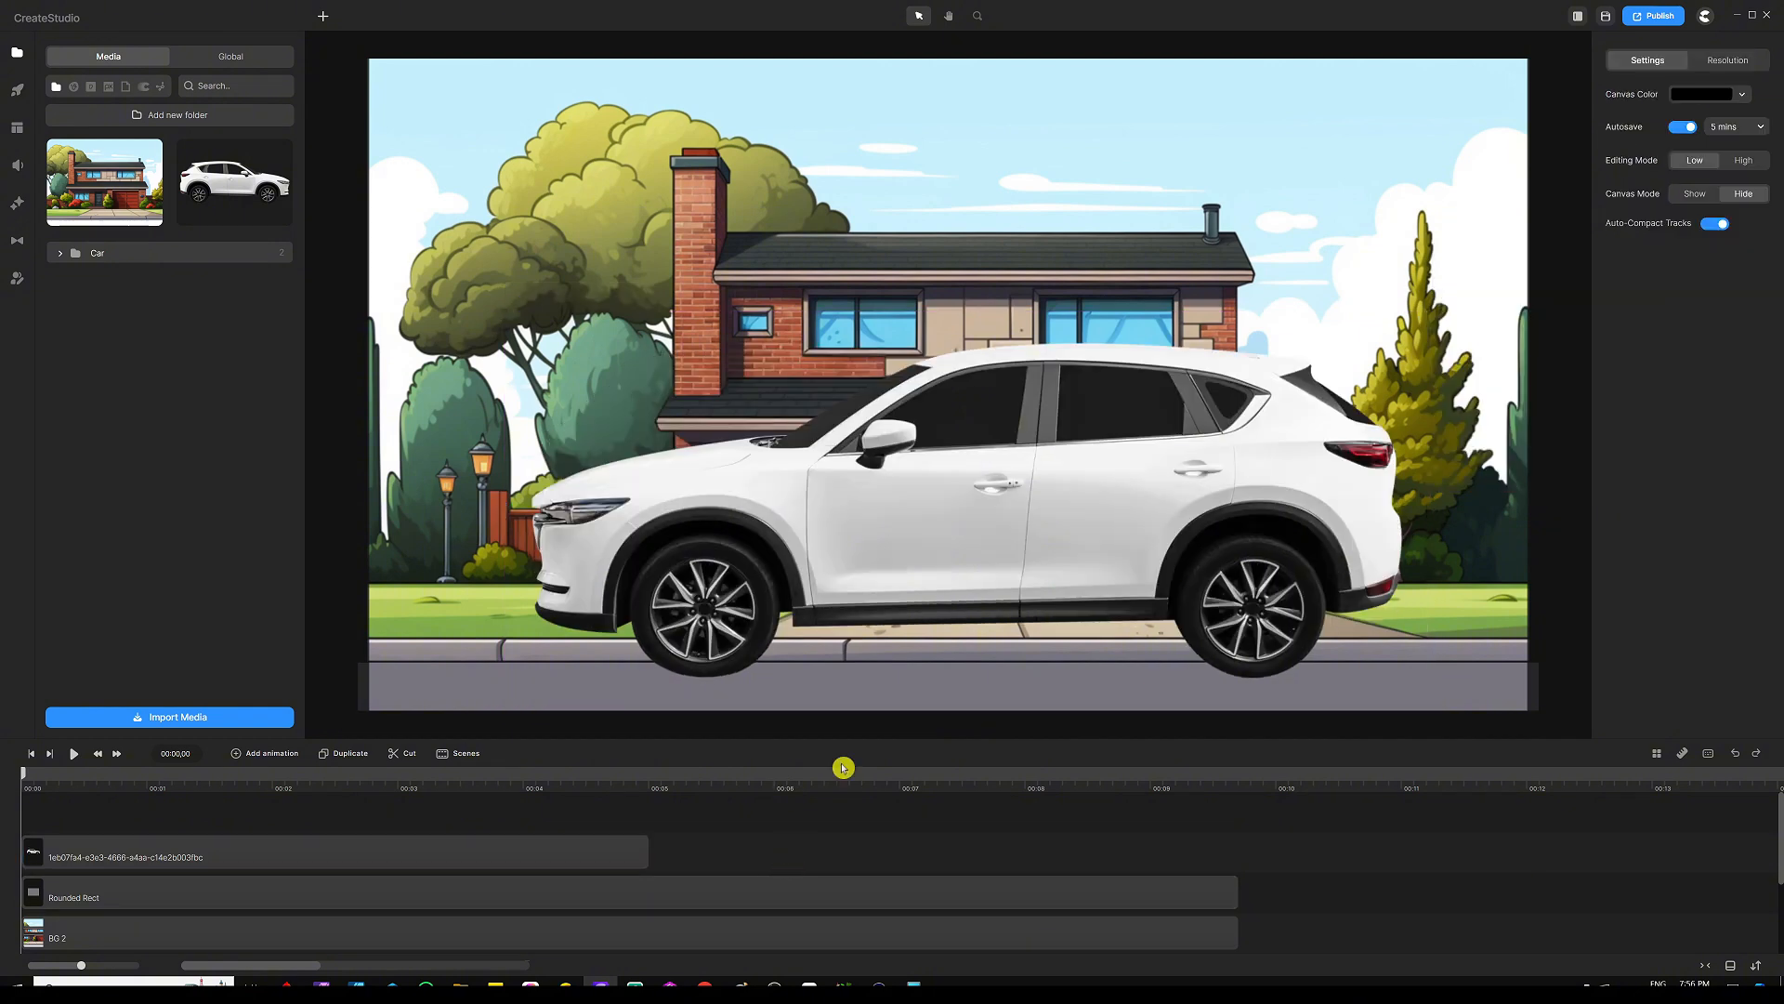
Scale the car to about 48% on the road before the garage and extend its clip to the background layers' end
left_click_drag(1153, 414, 1138, 420)
left_click_drag(1413, 319, 1239, 384)
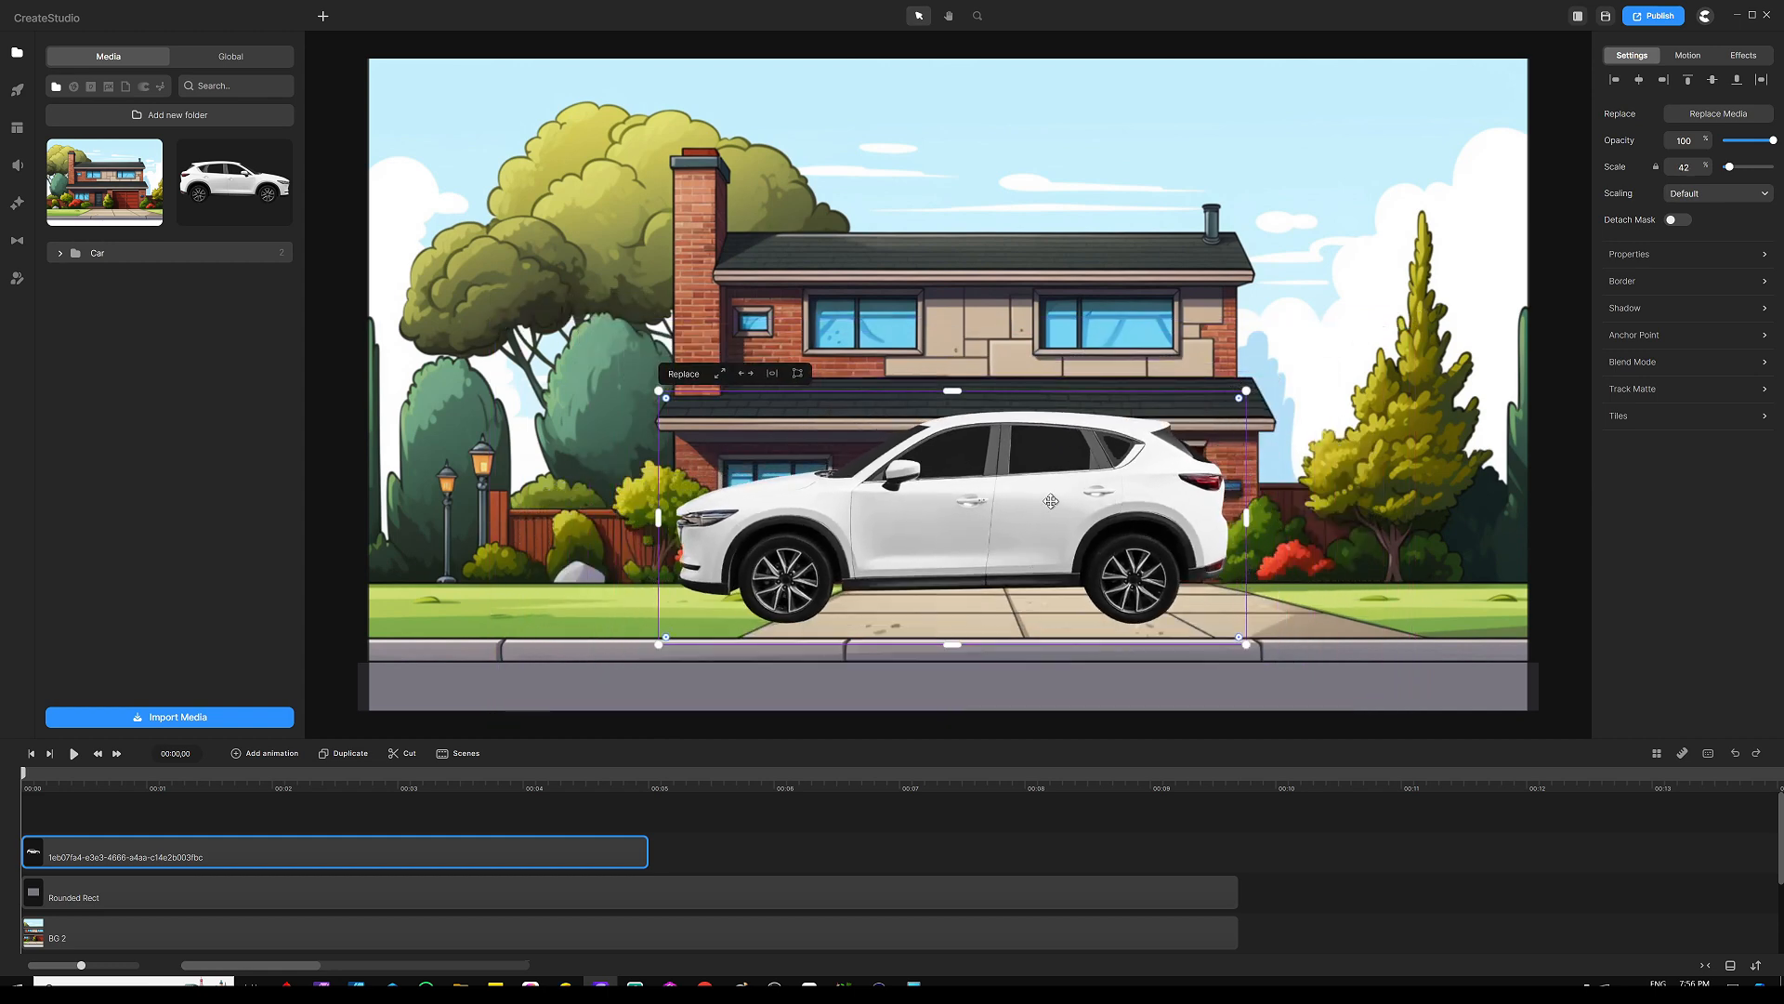
left_click_drag(1051, 502, 1087, 578)
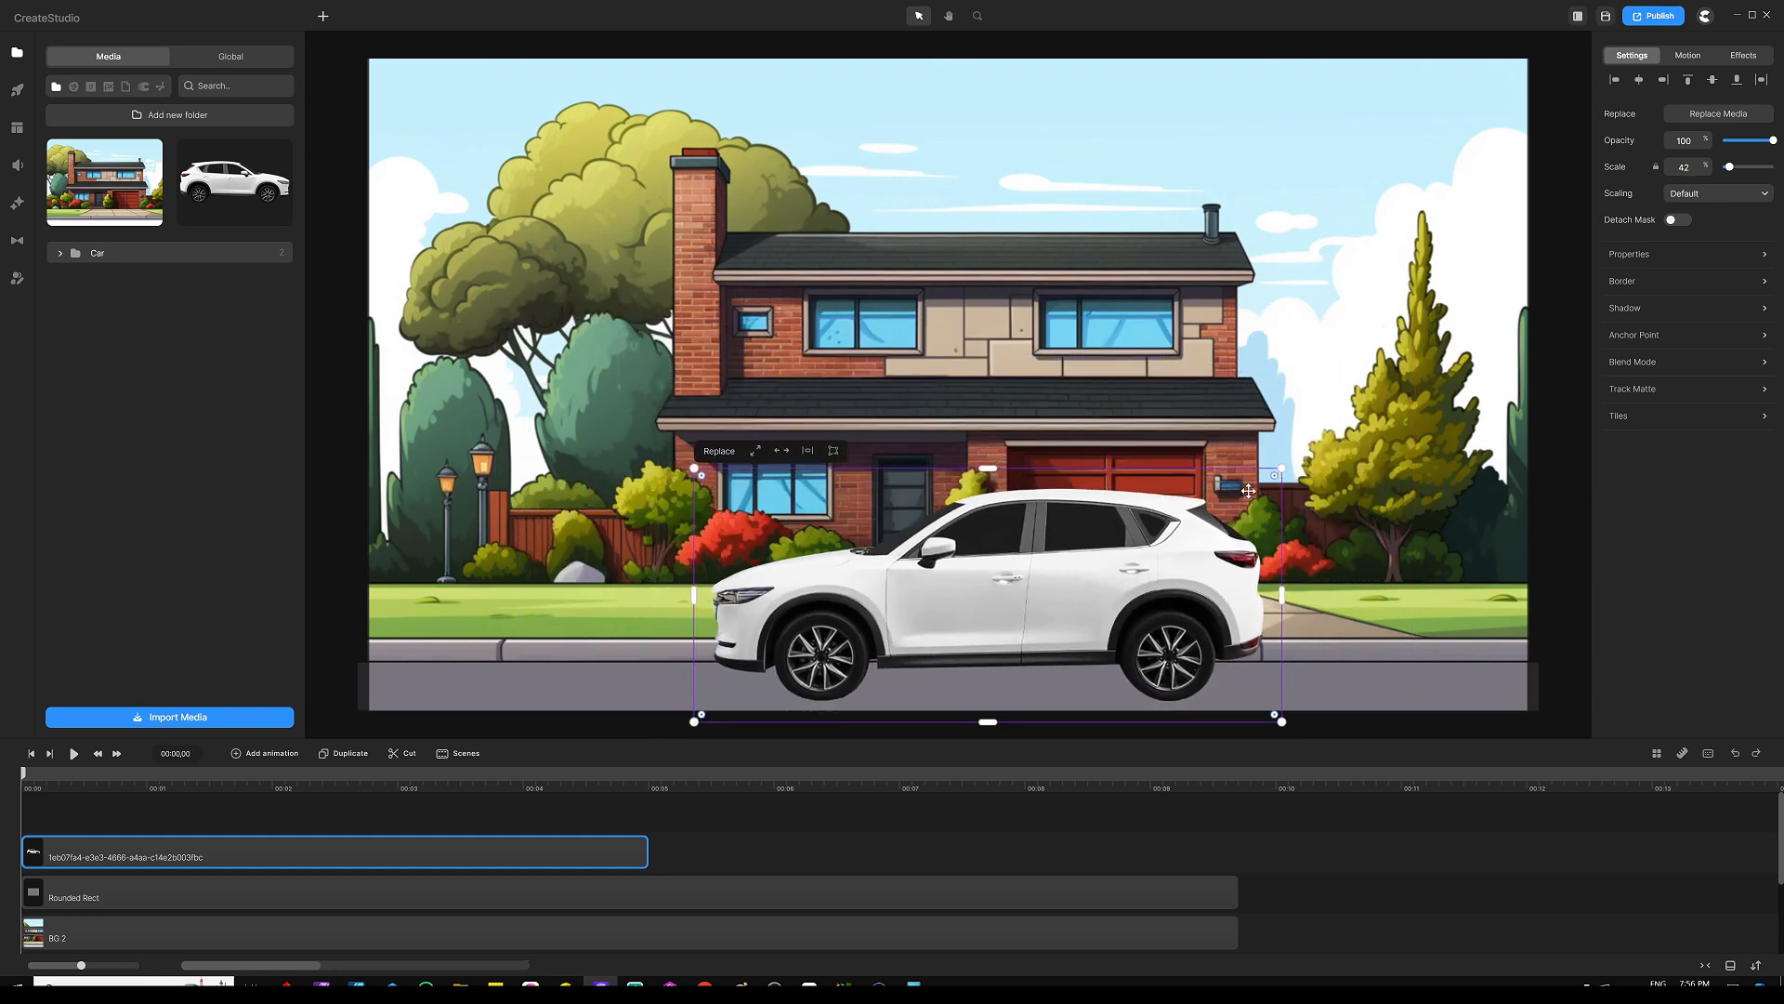
left_click_drag(1282, 471, 1358, 438)
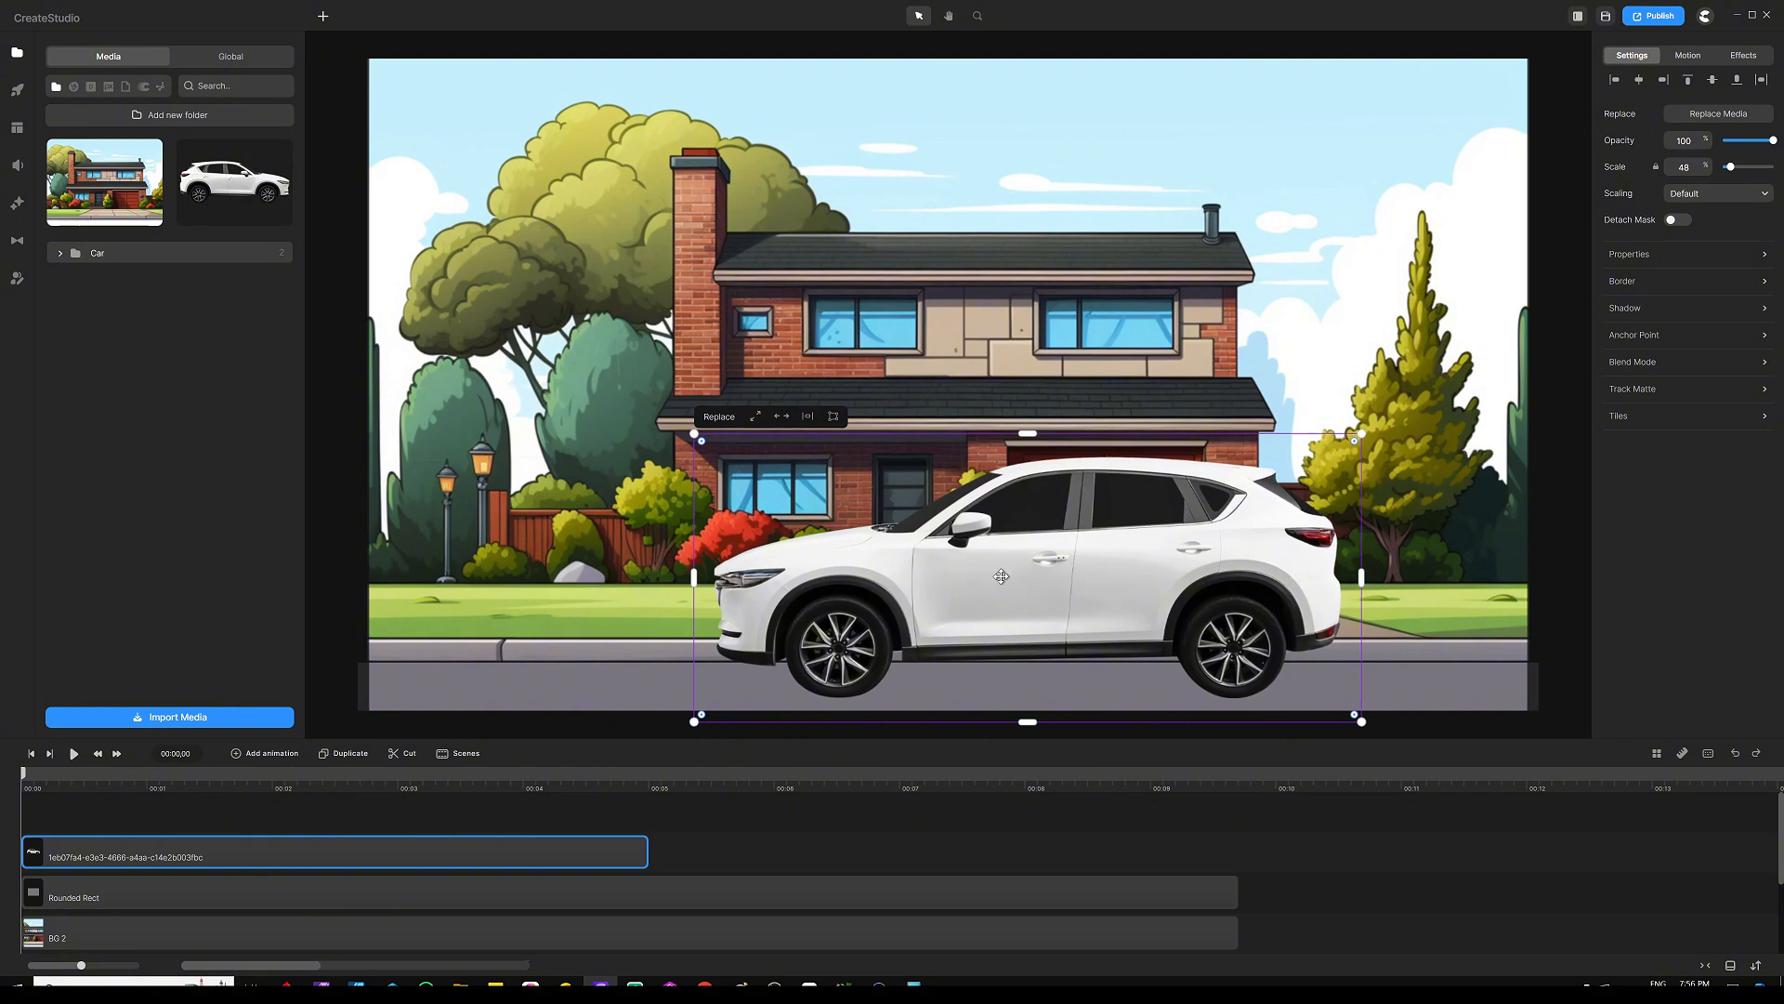
left_click_drag(1002, 577, 1128, 580)
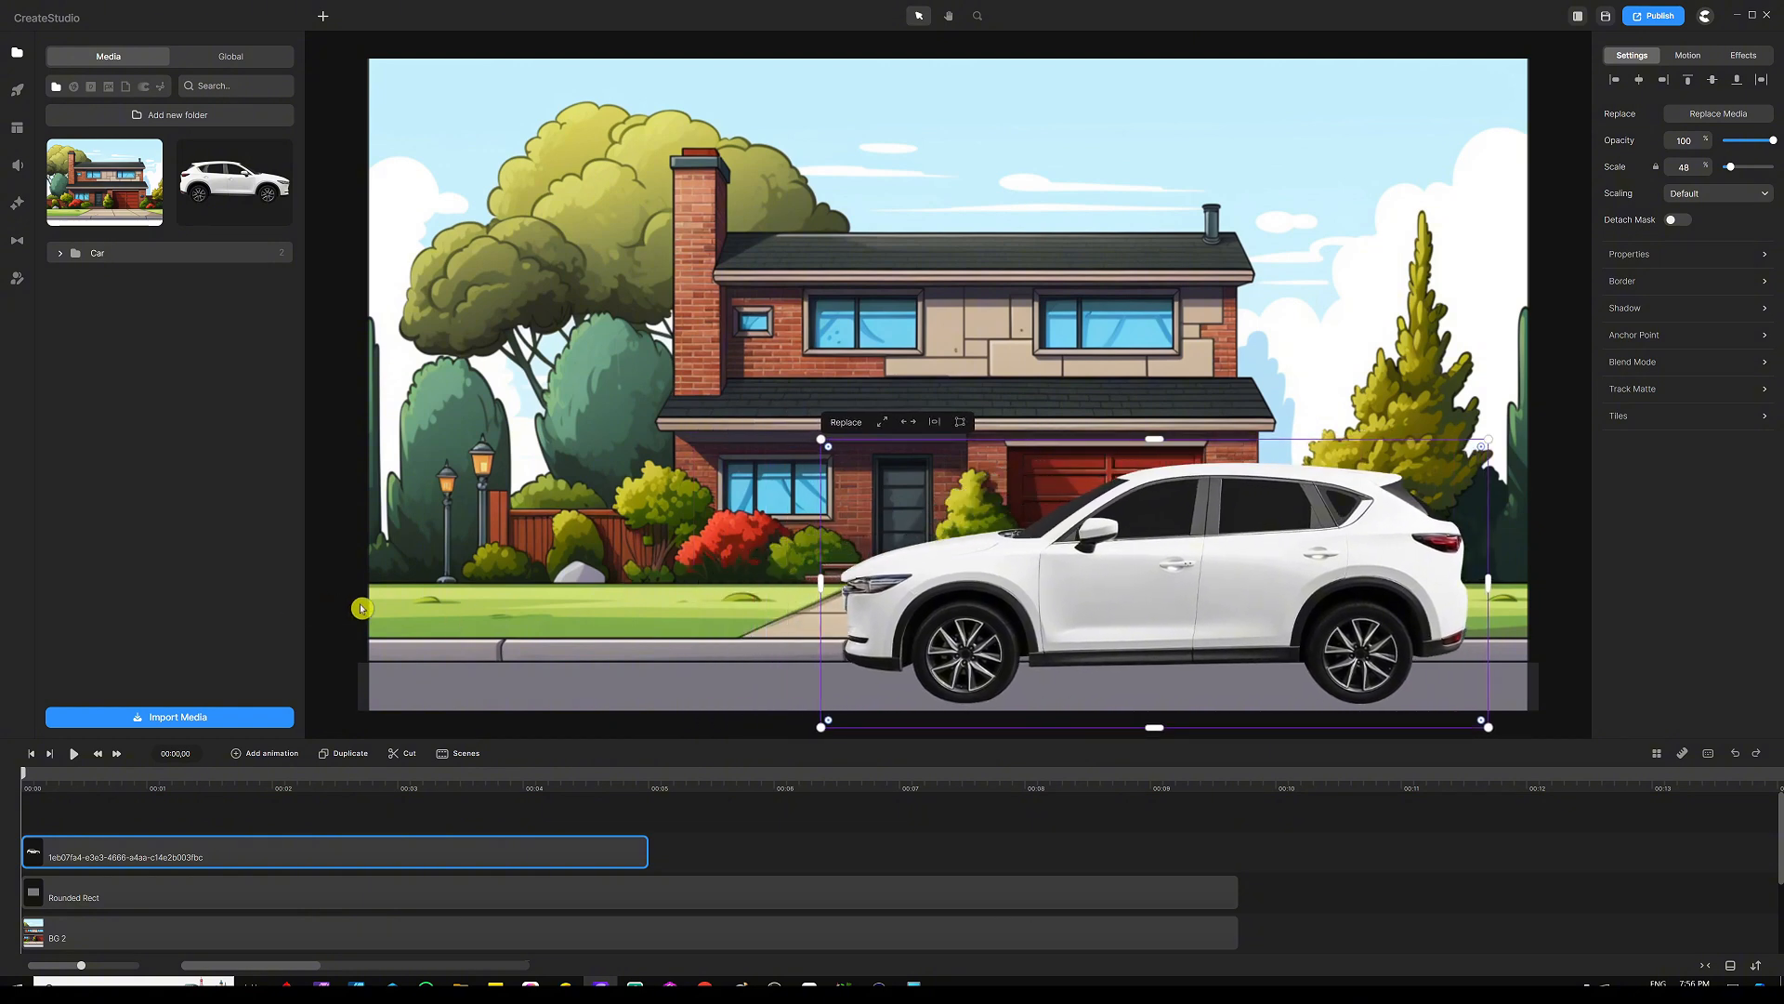
left_click_drag(649, 853, 1237, 855)
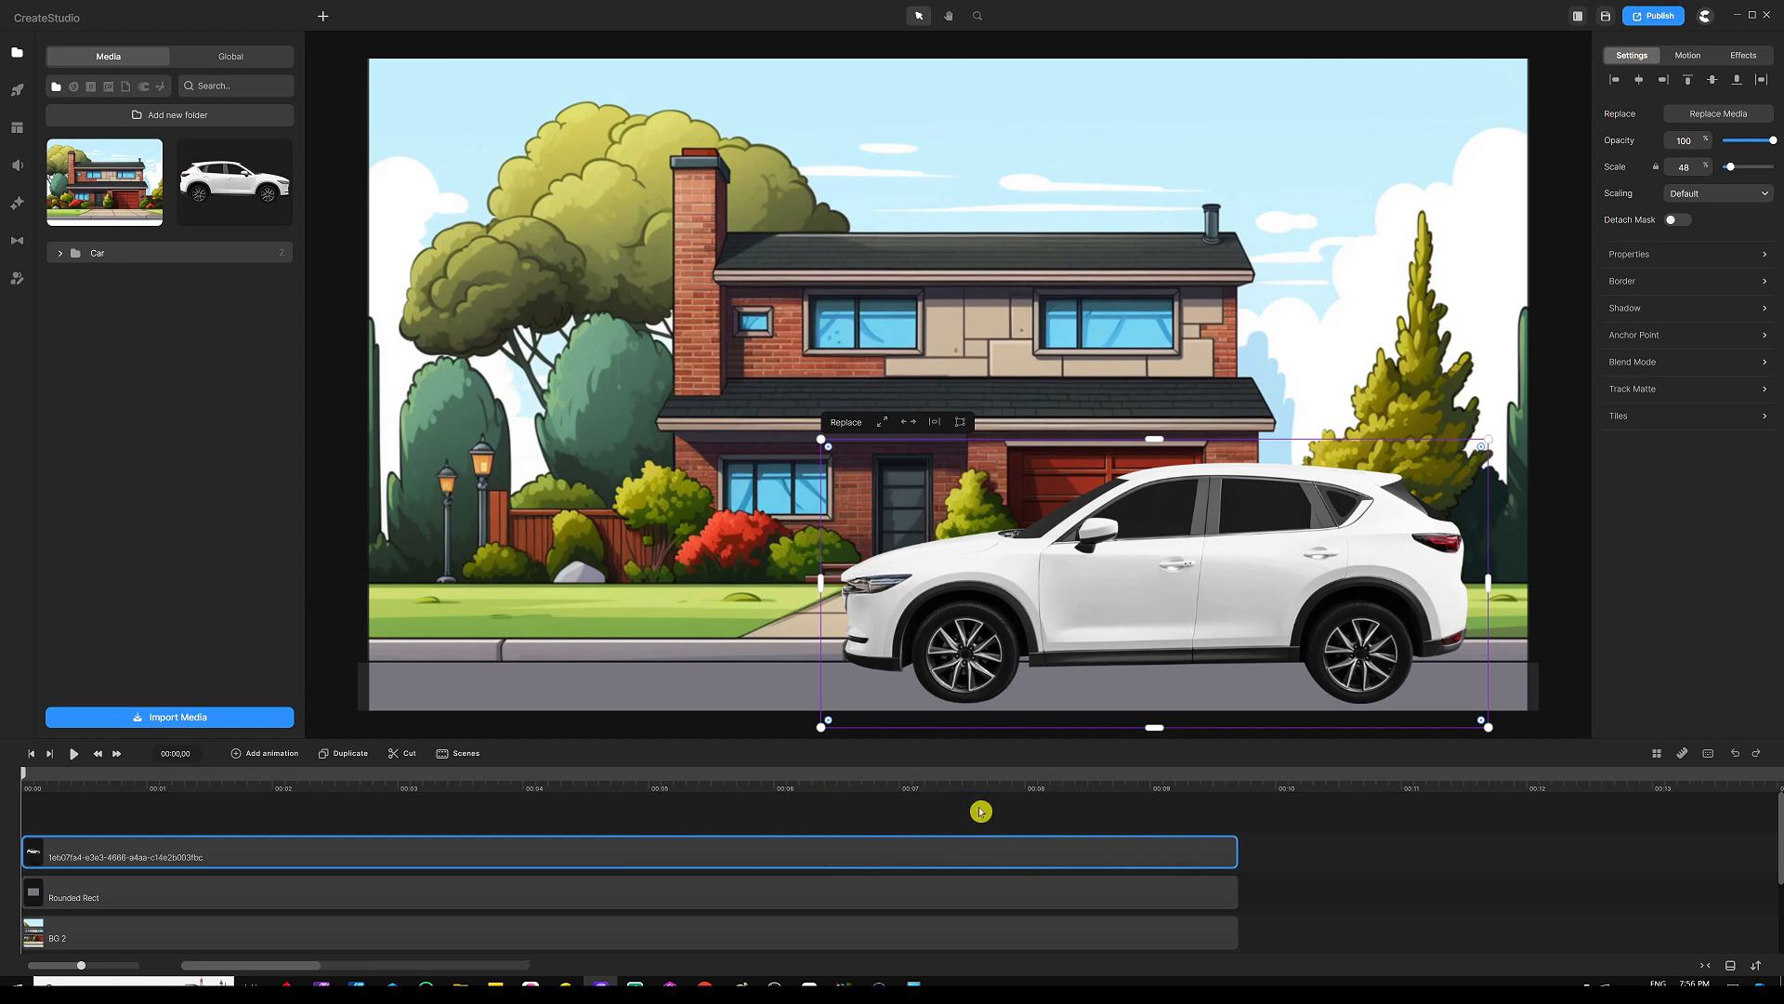
left_click(969, 815)
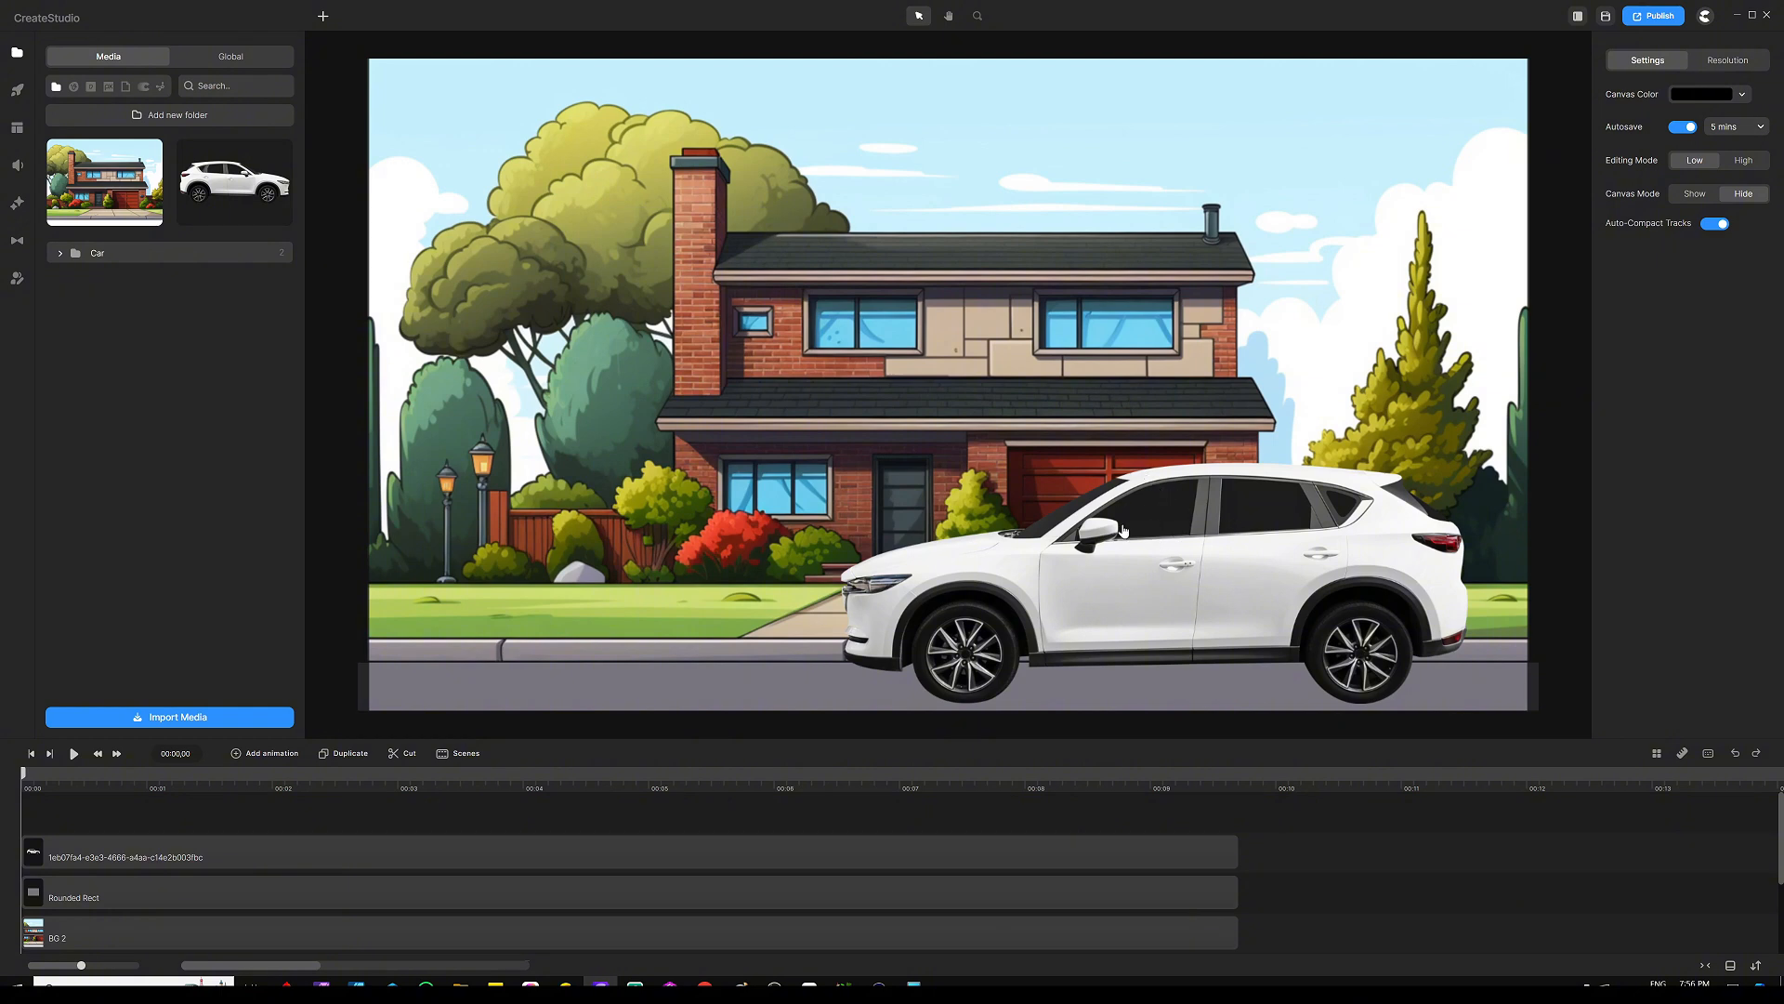
Add the 3D character Tom to the scene and change his action from Idle to Sitting
left_click(18, 278)
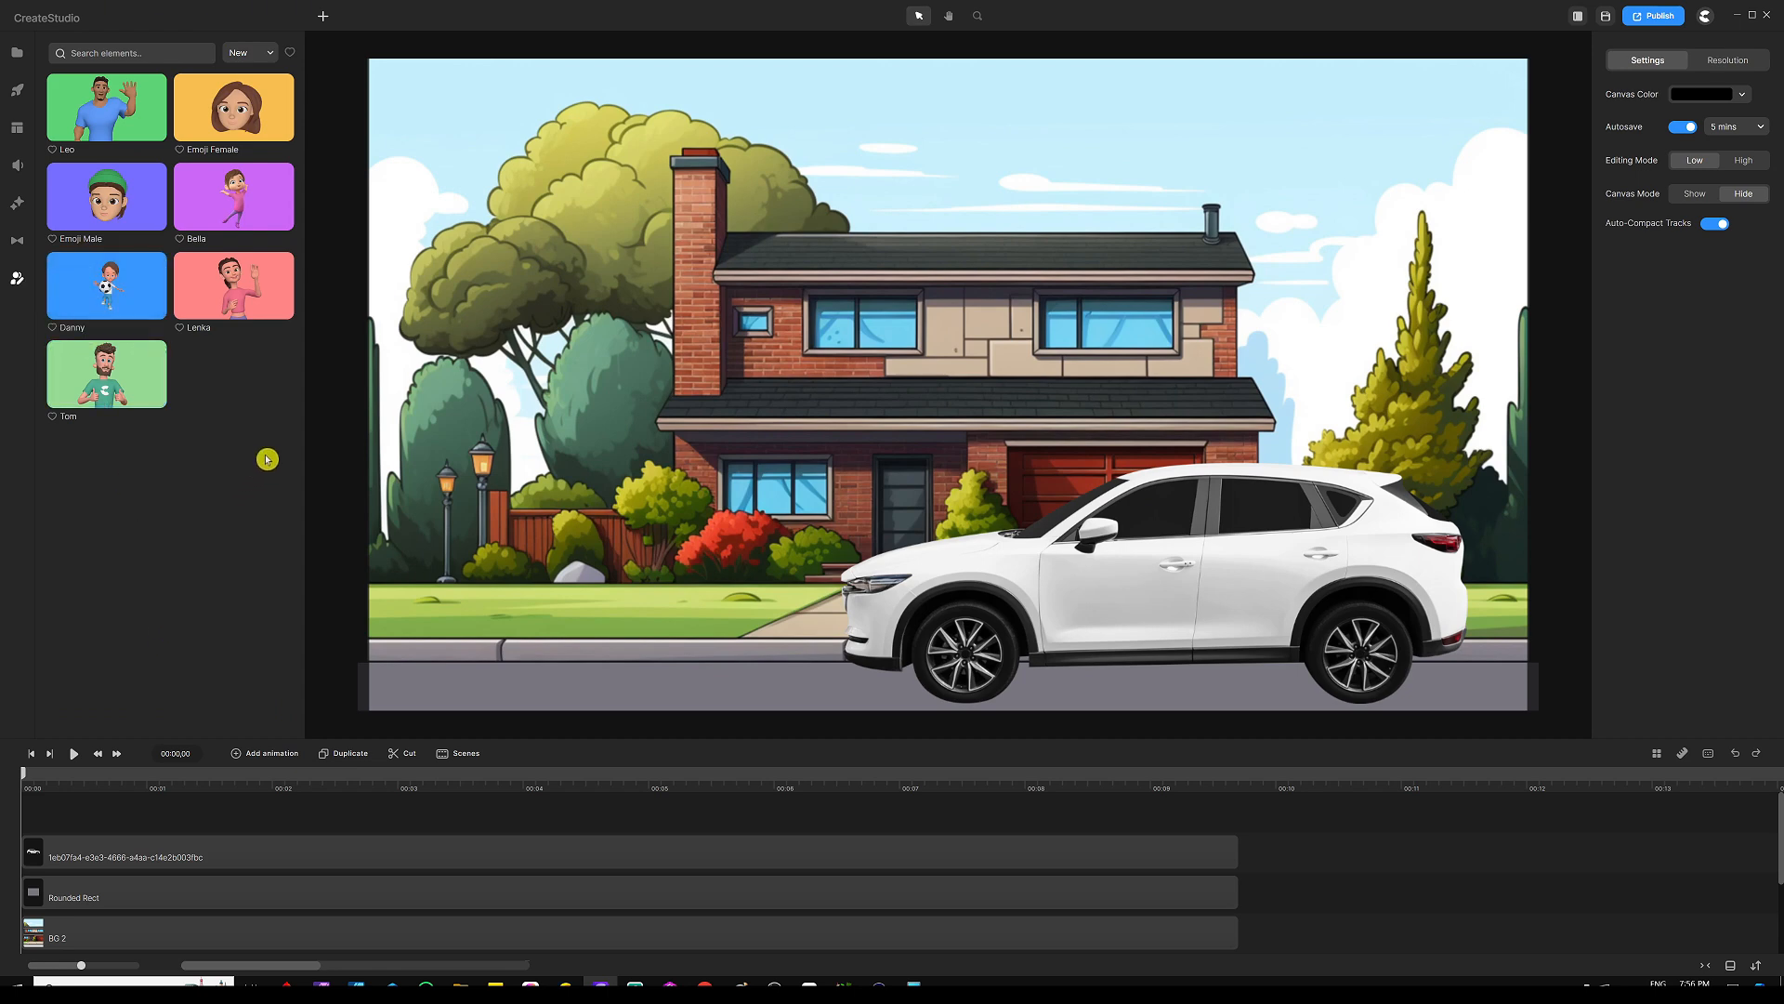
left_click_drag(106, 372, 836, 356)
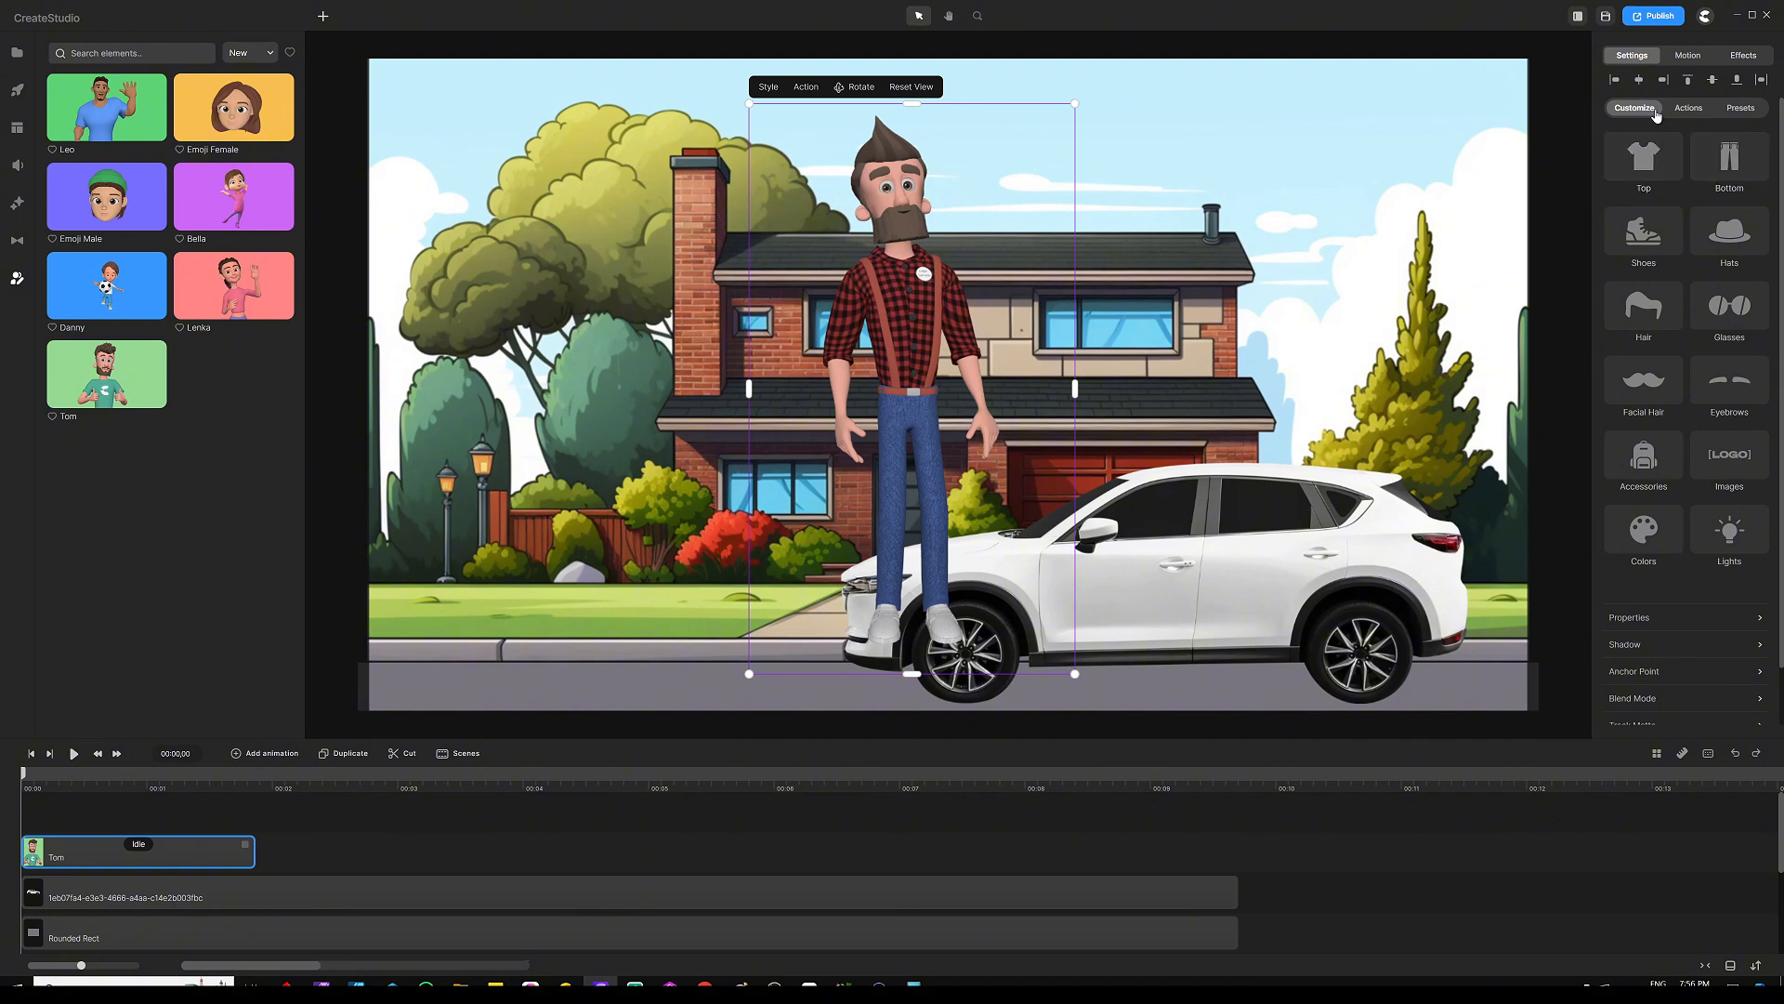
left_click(1688, 108)
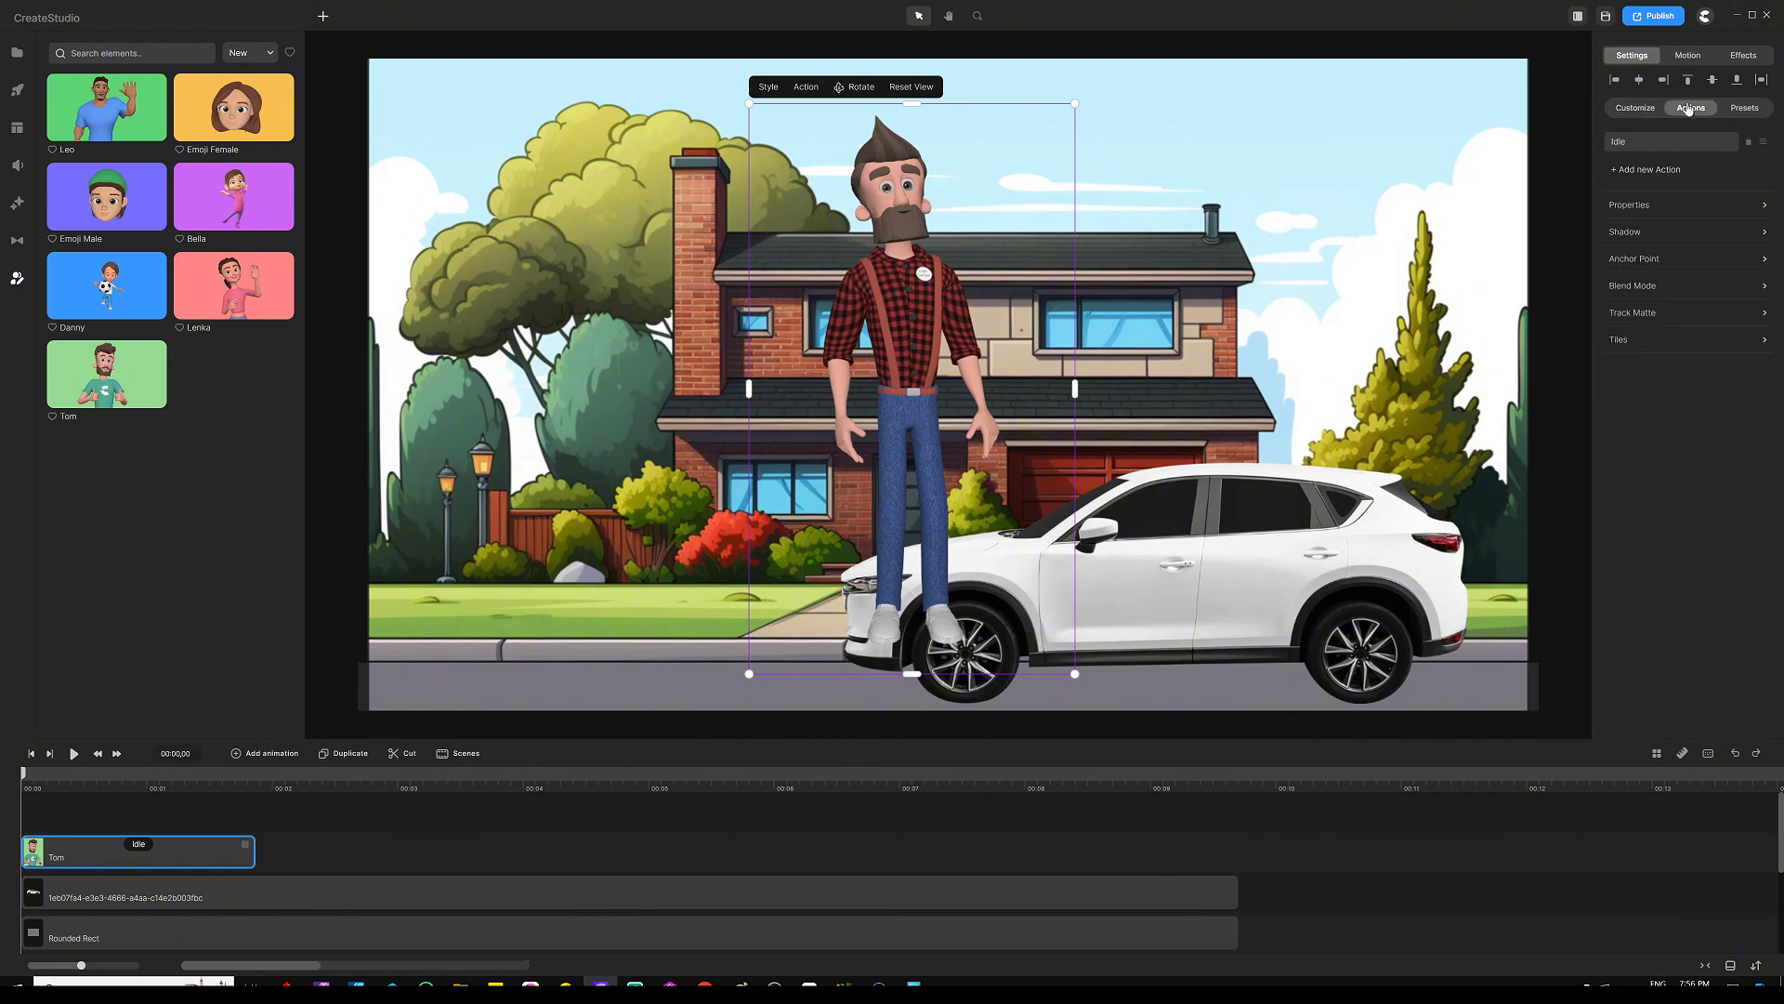
left_click(1639, 142)
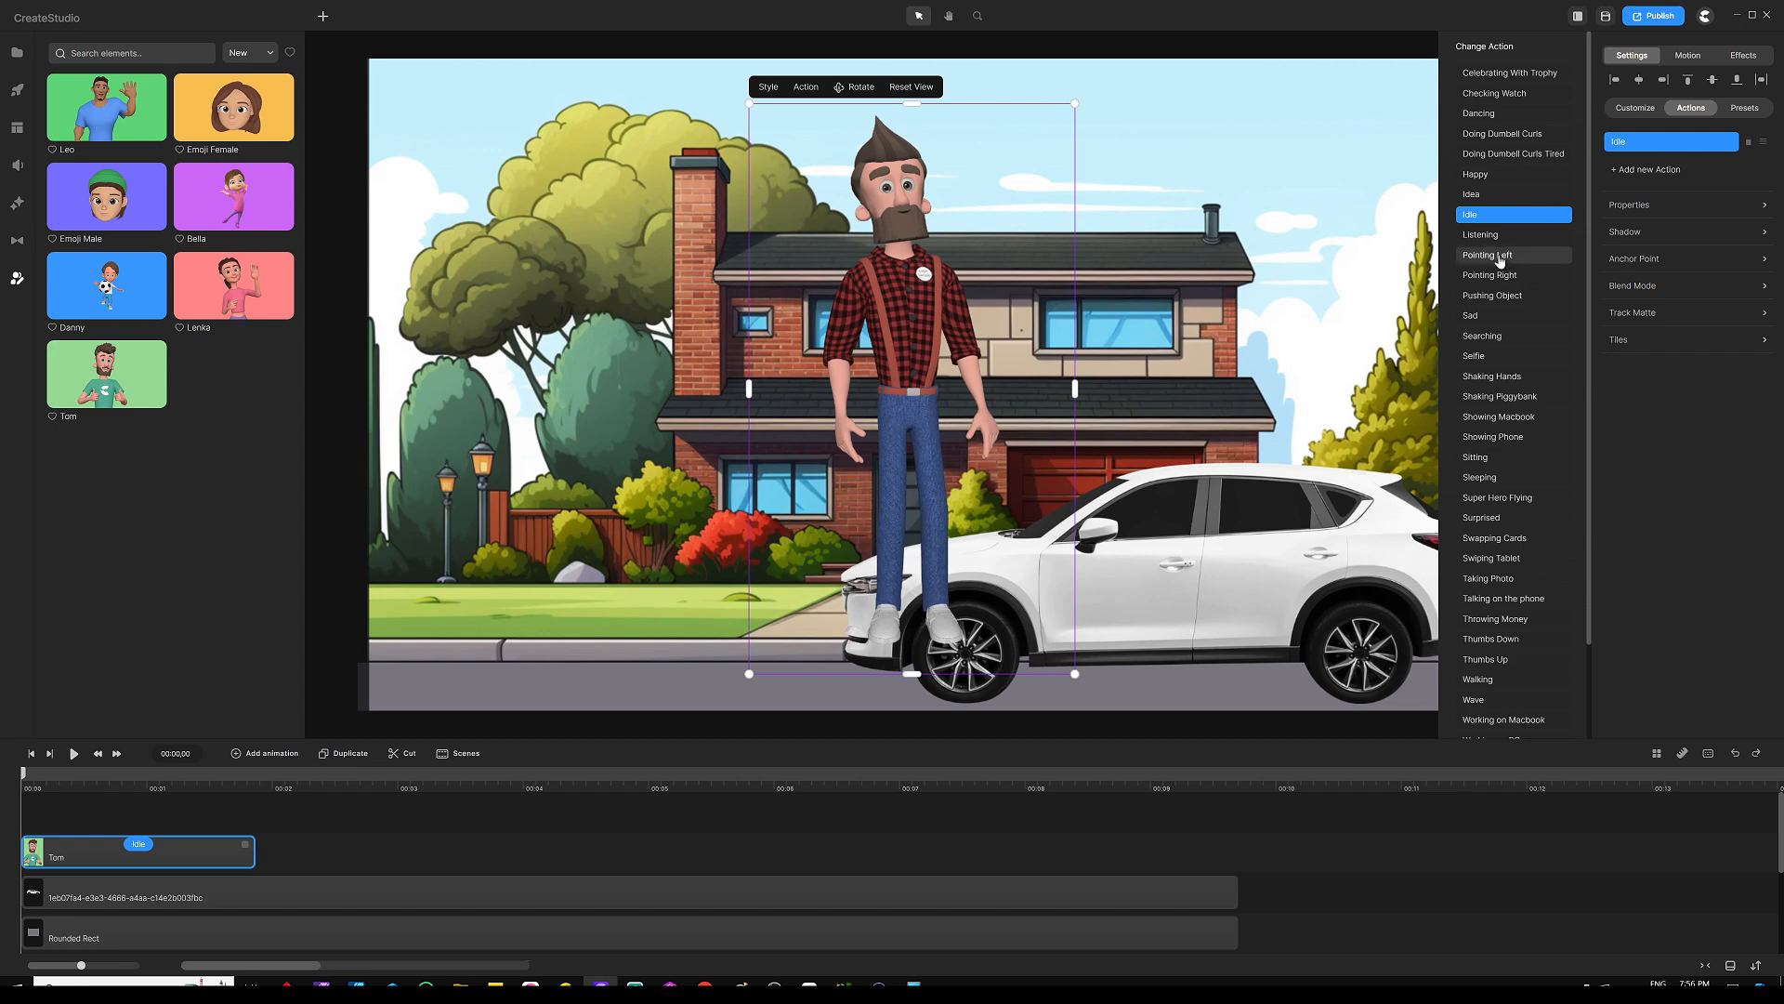
scroll(1496, 260, "down", 2)
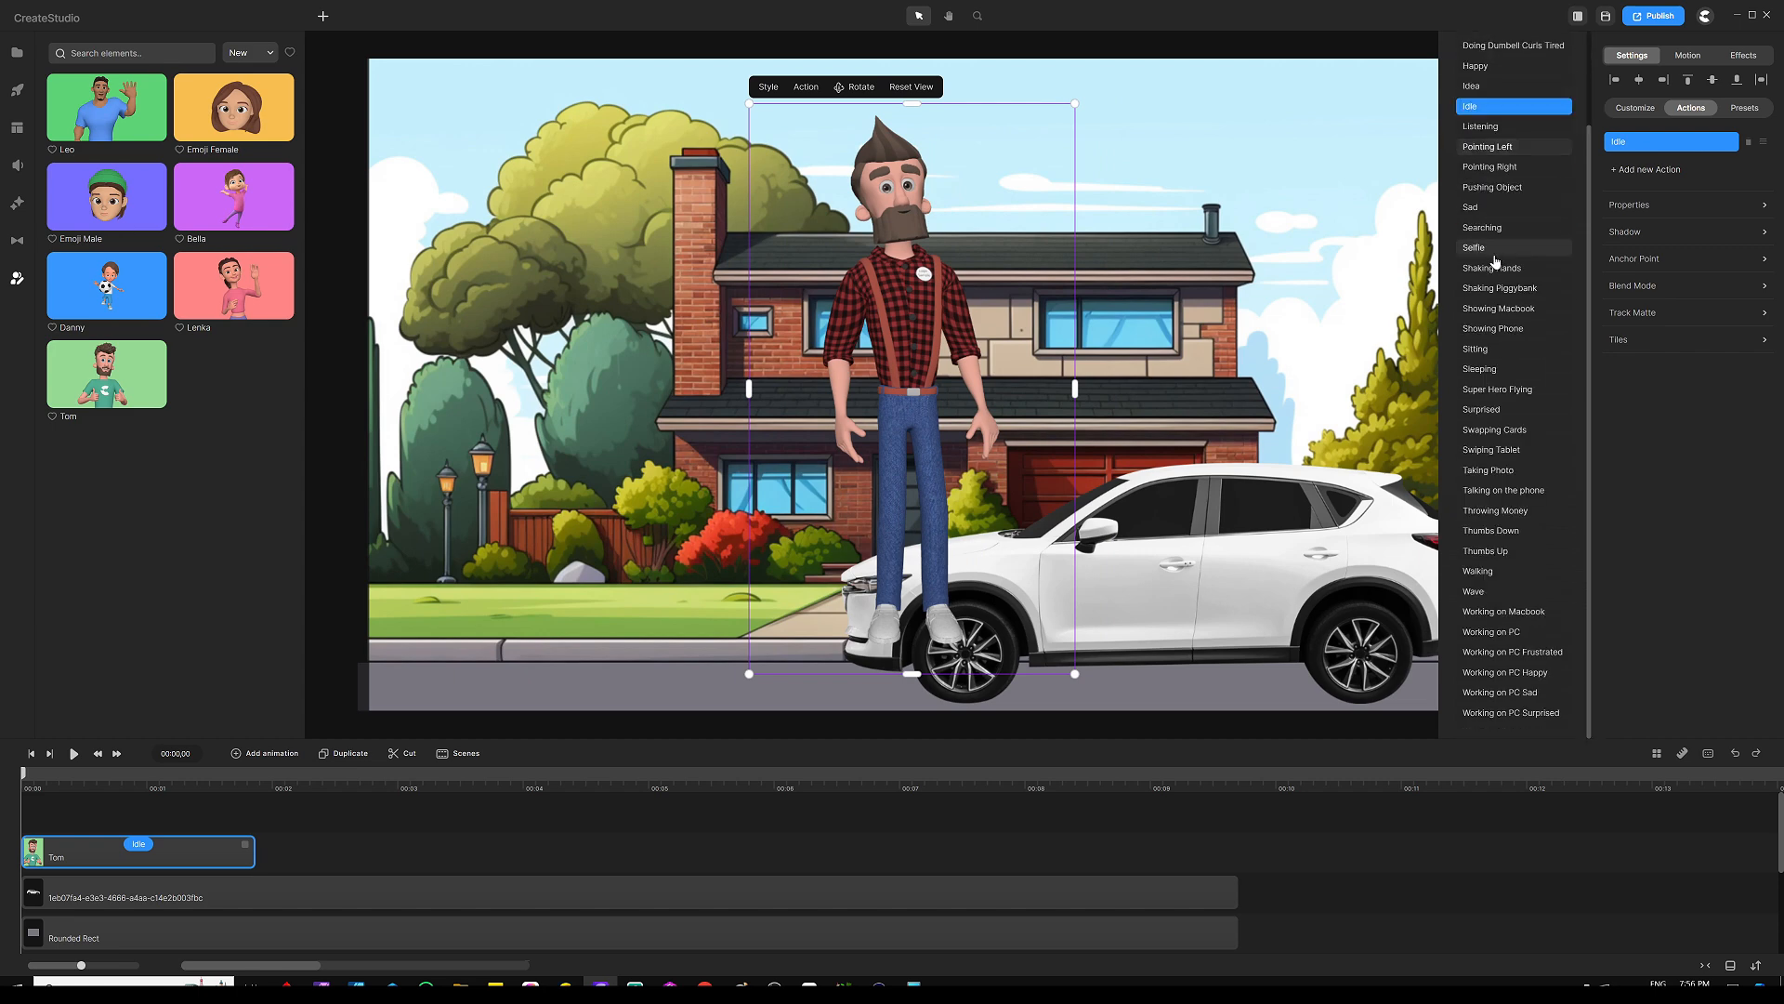
left_click(1466, 351)
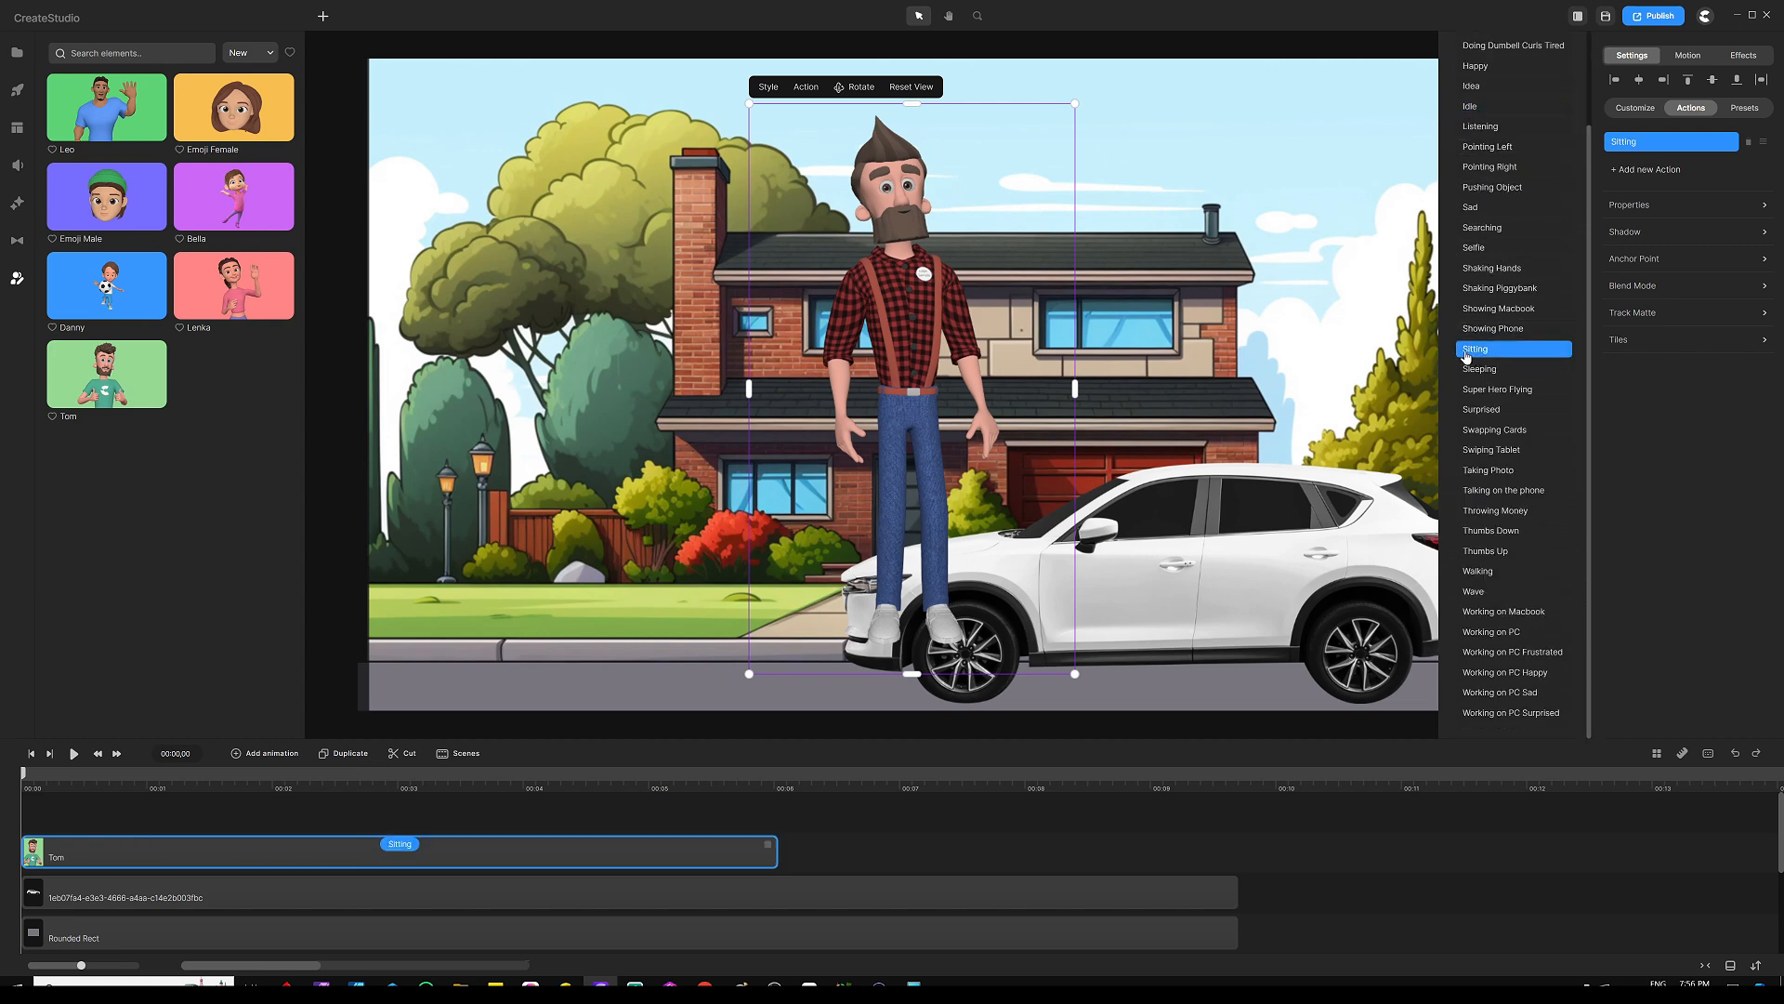
Disable the start and end of Tom's Sitting action and extend his clip to the car clip's end
left_click(410, 849)
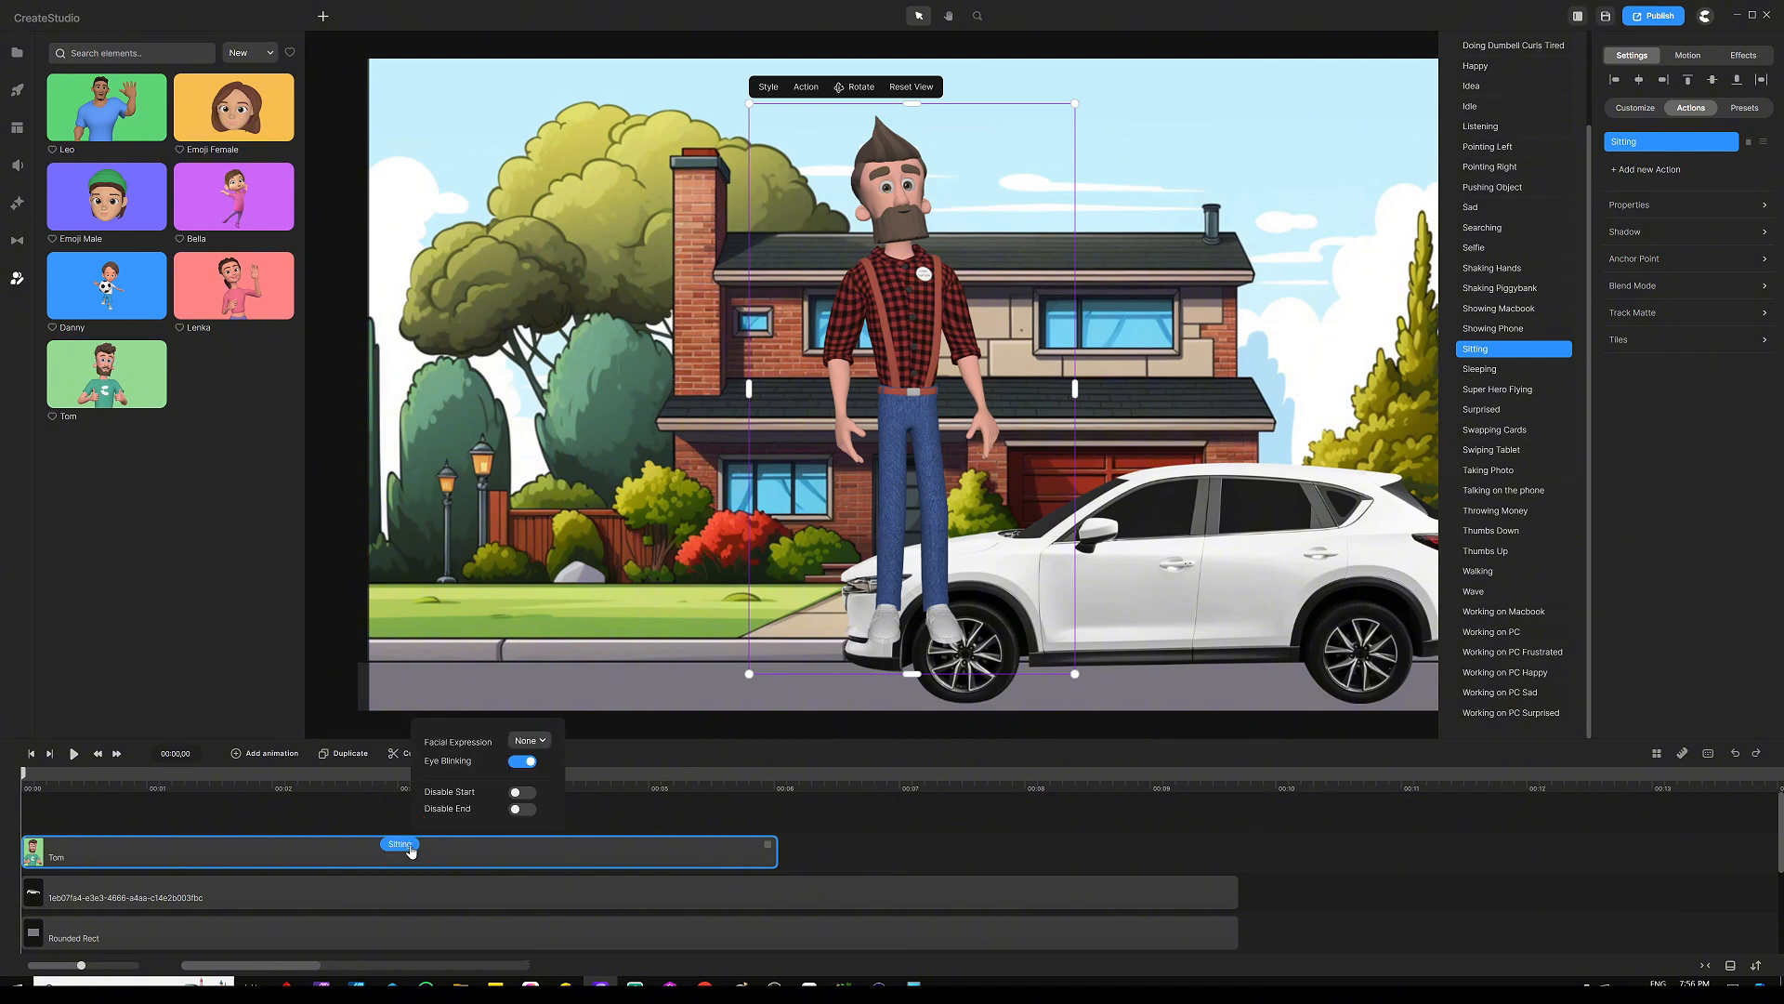
left_click(521, 793)
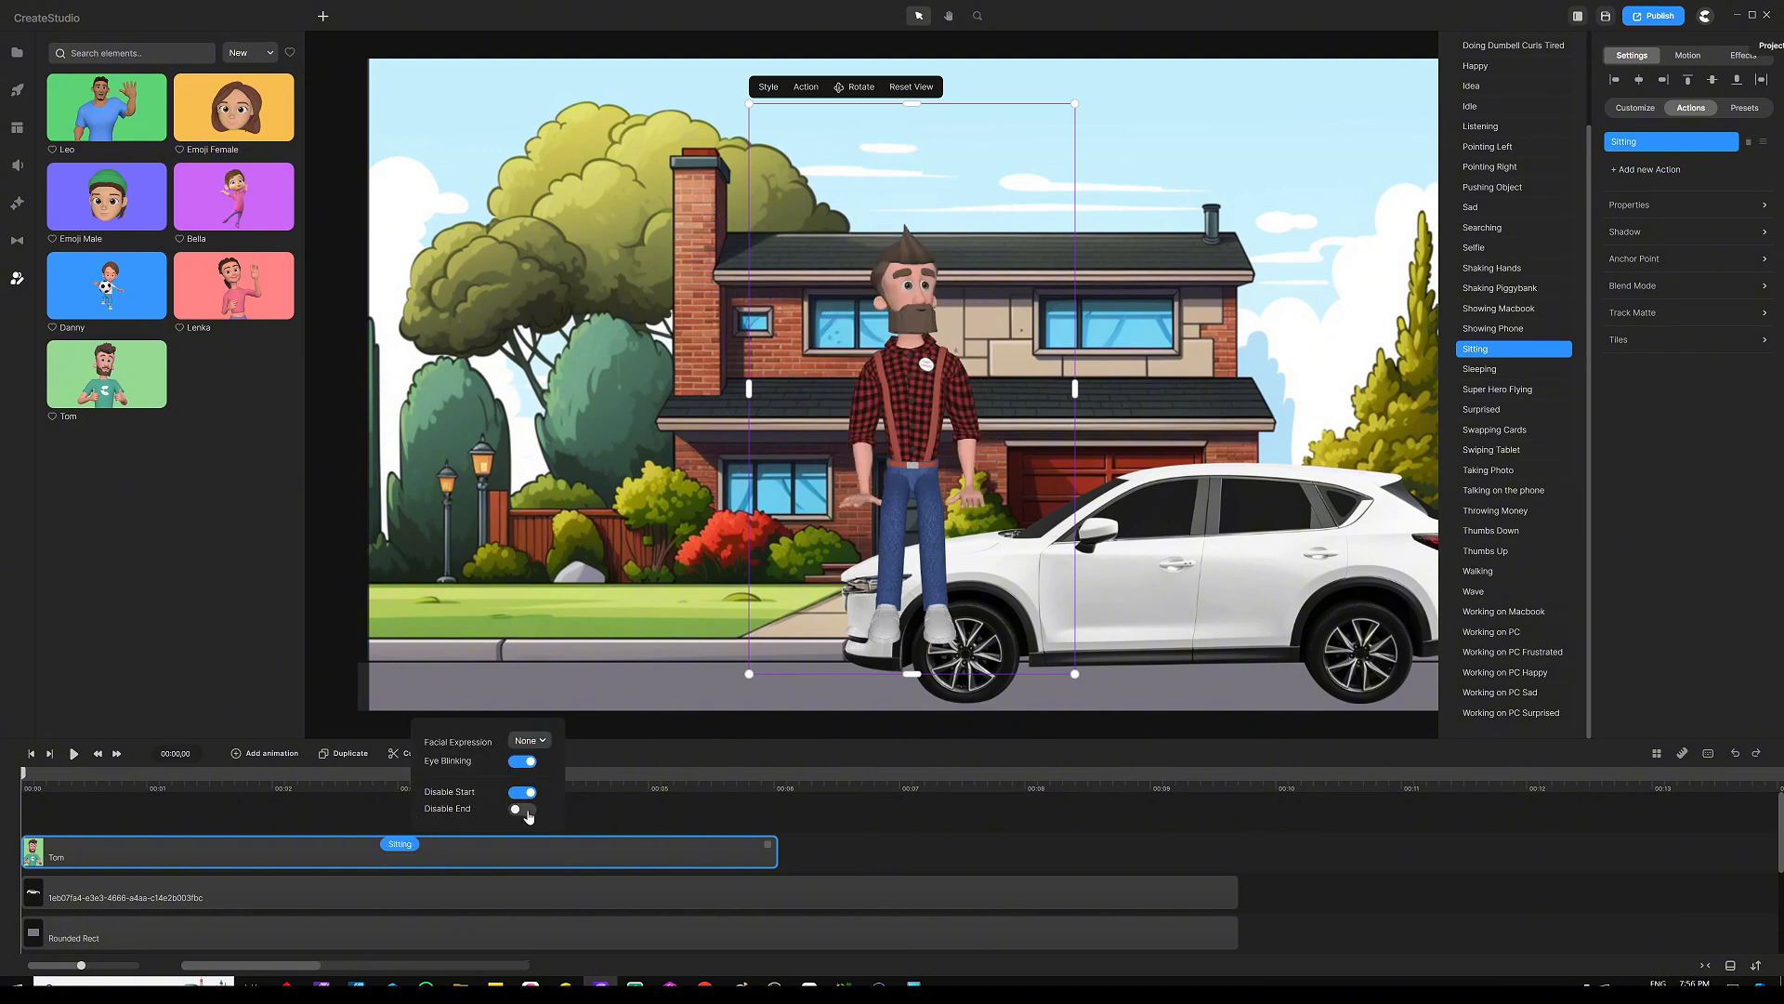
left_click(525, 809)
left_click(736, 817)
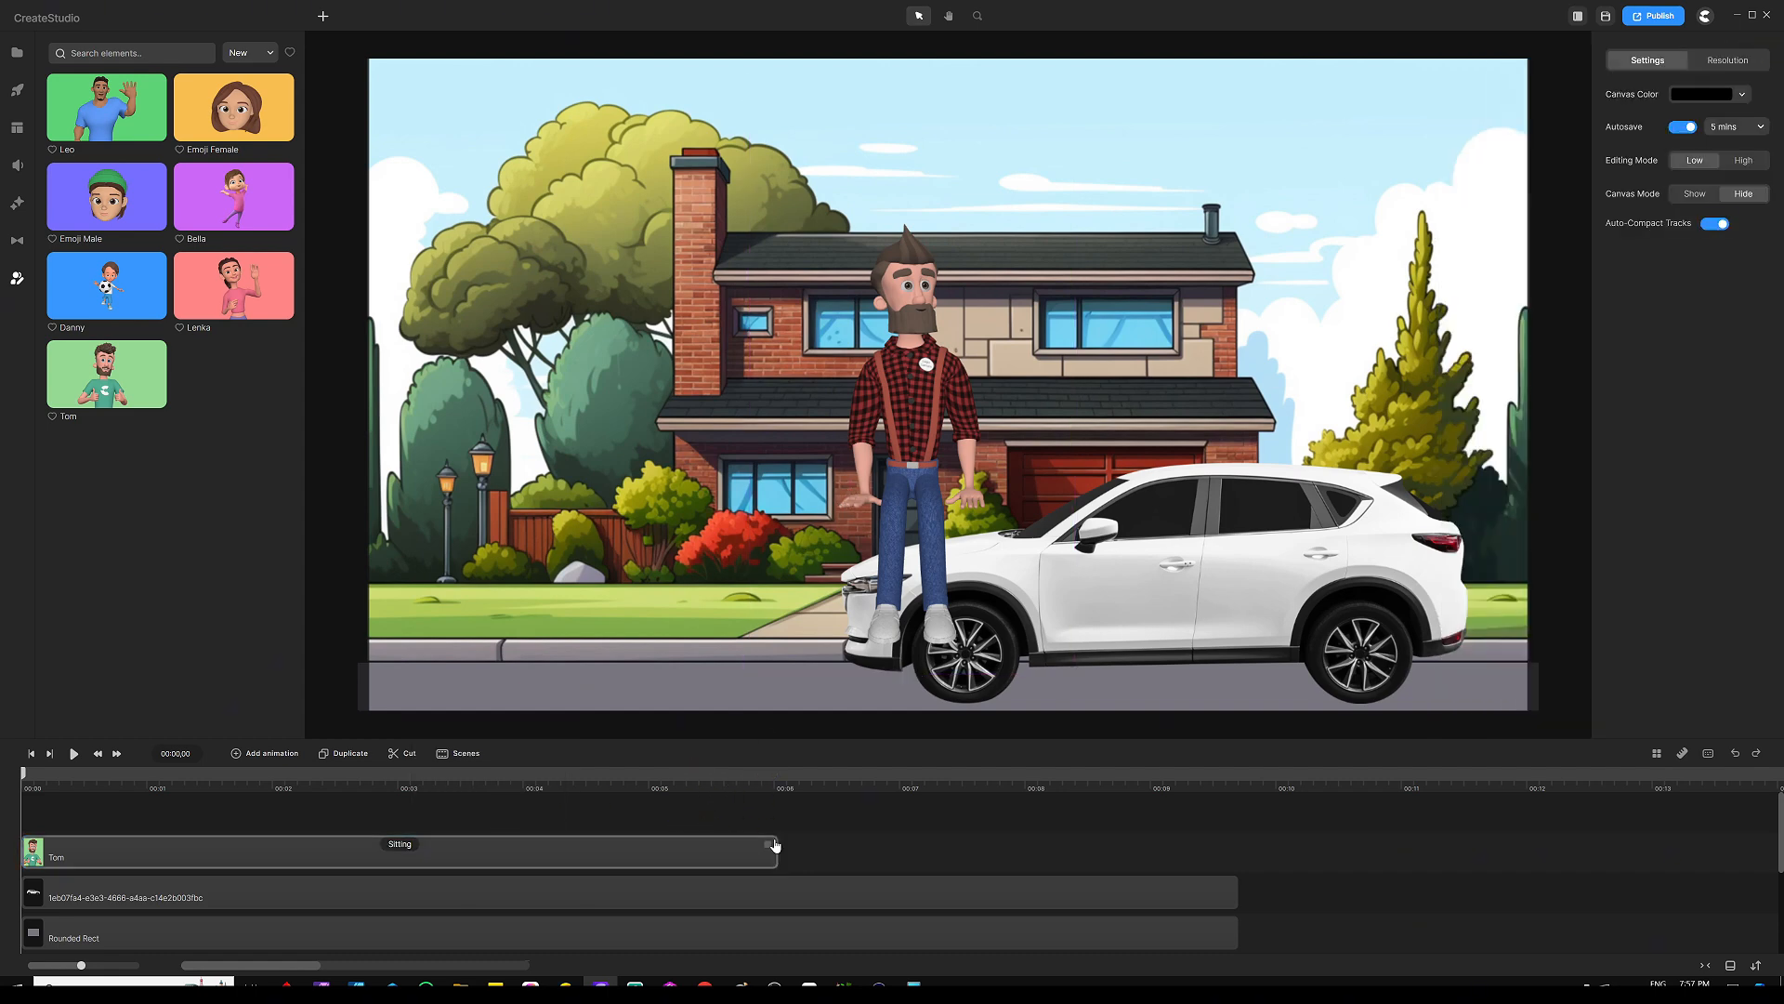
left_click_drag(766, 842, 1226, 847)
left_click(1041, 814)
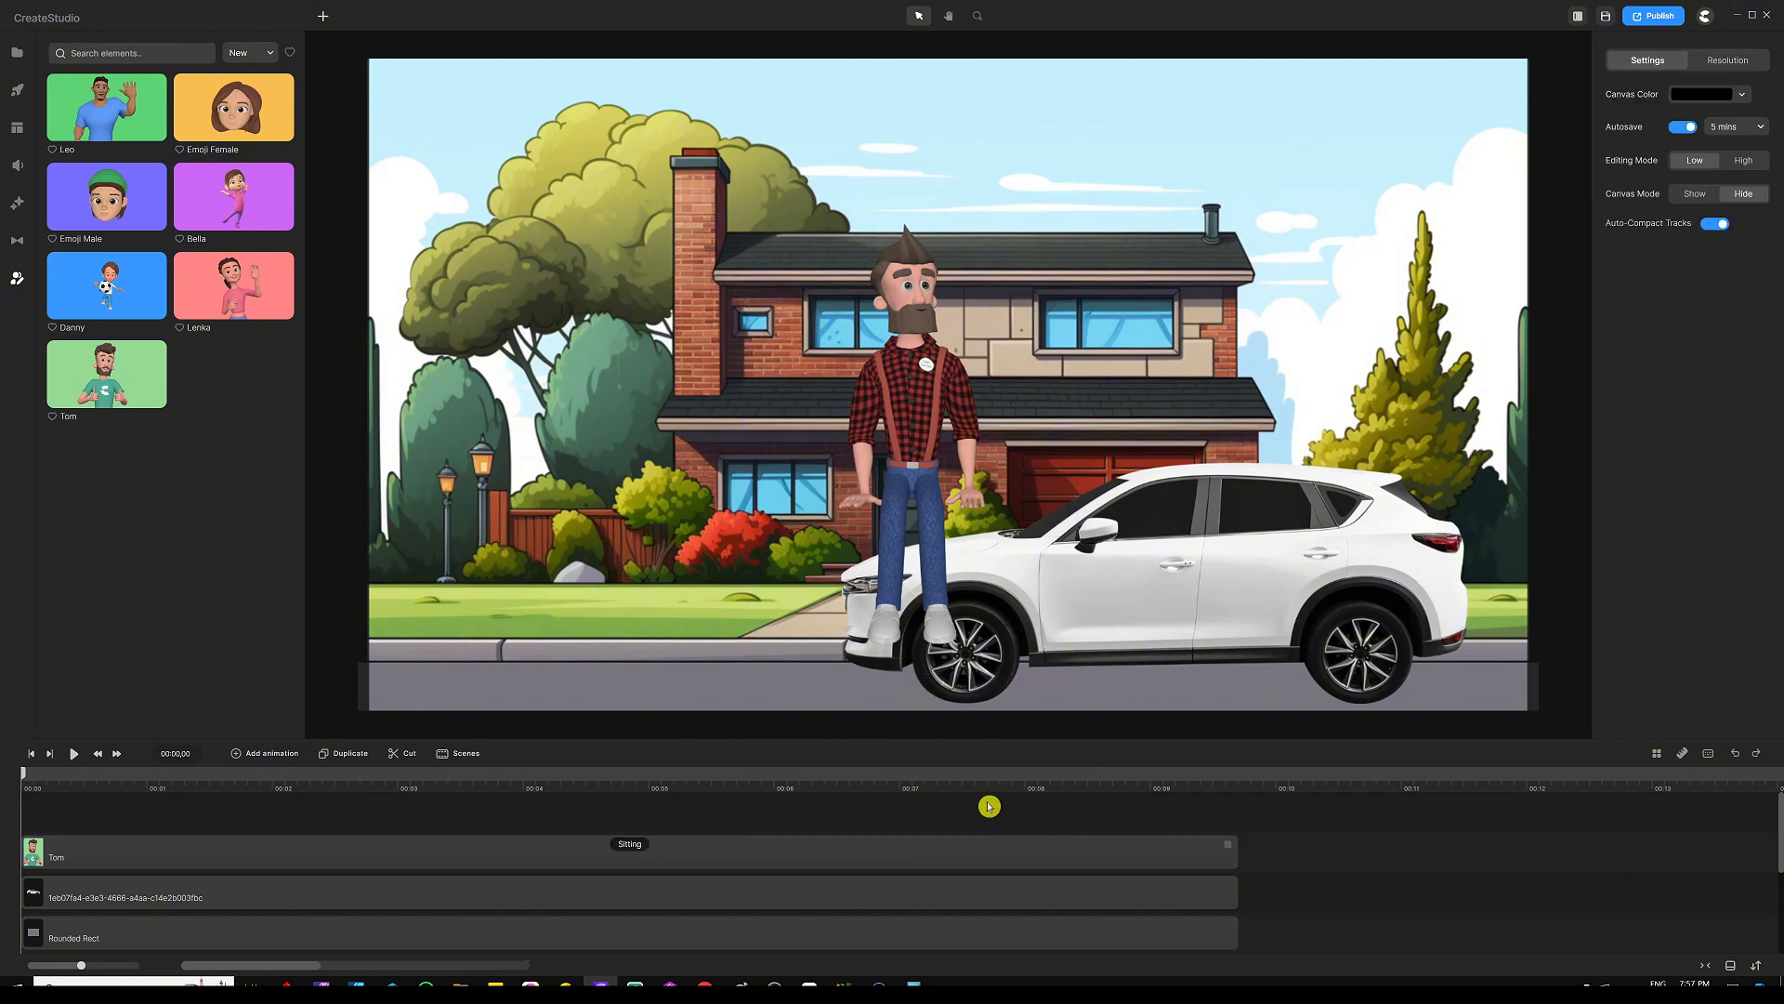
Rotate the Tom character in 3D to a side profile facing the front of the car
left_click(914, 389)
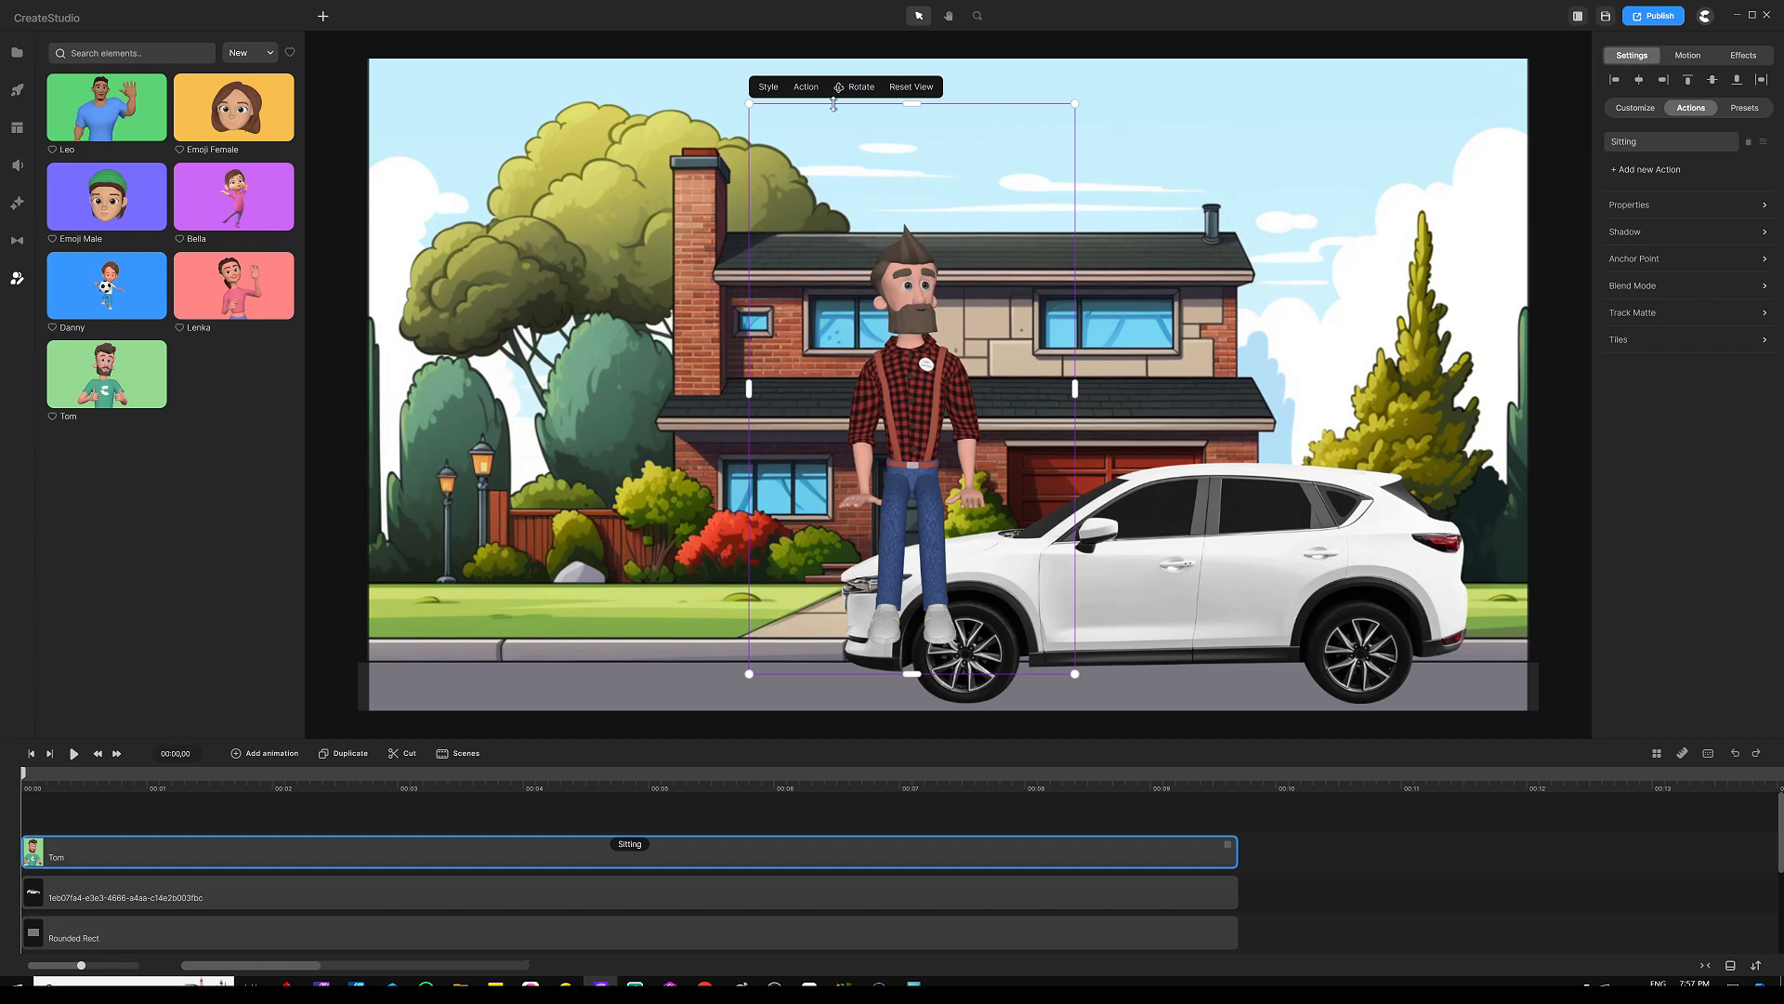
left_click(868, 93)
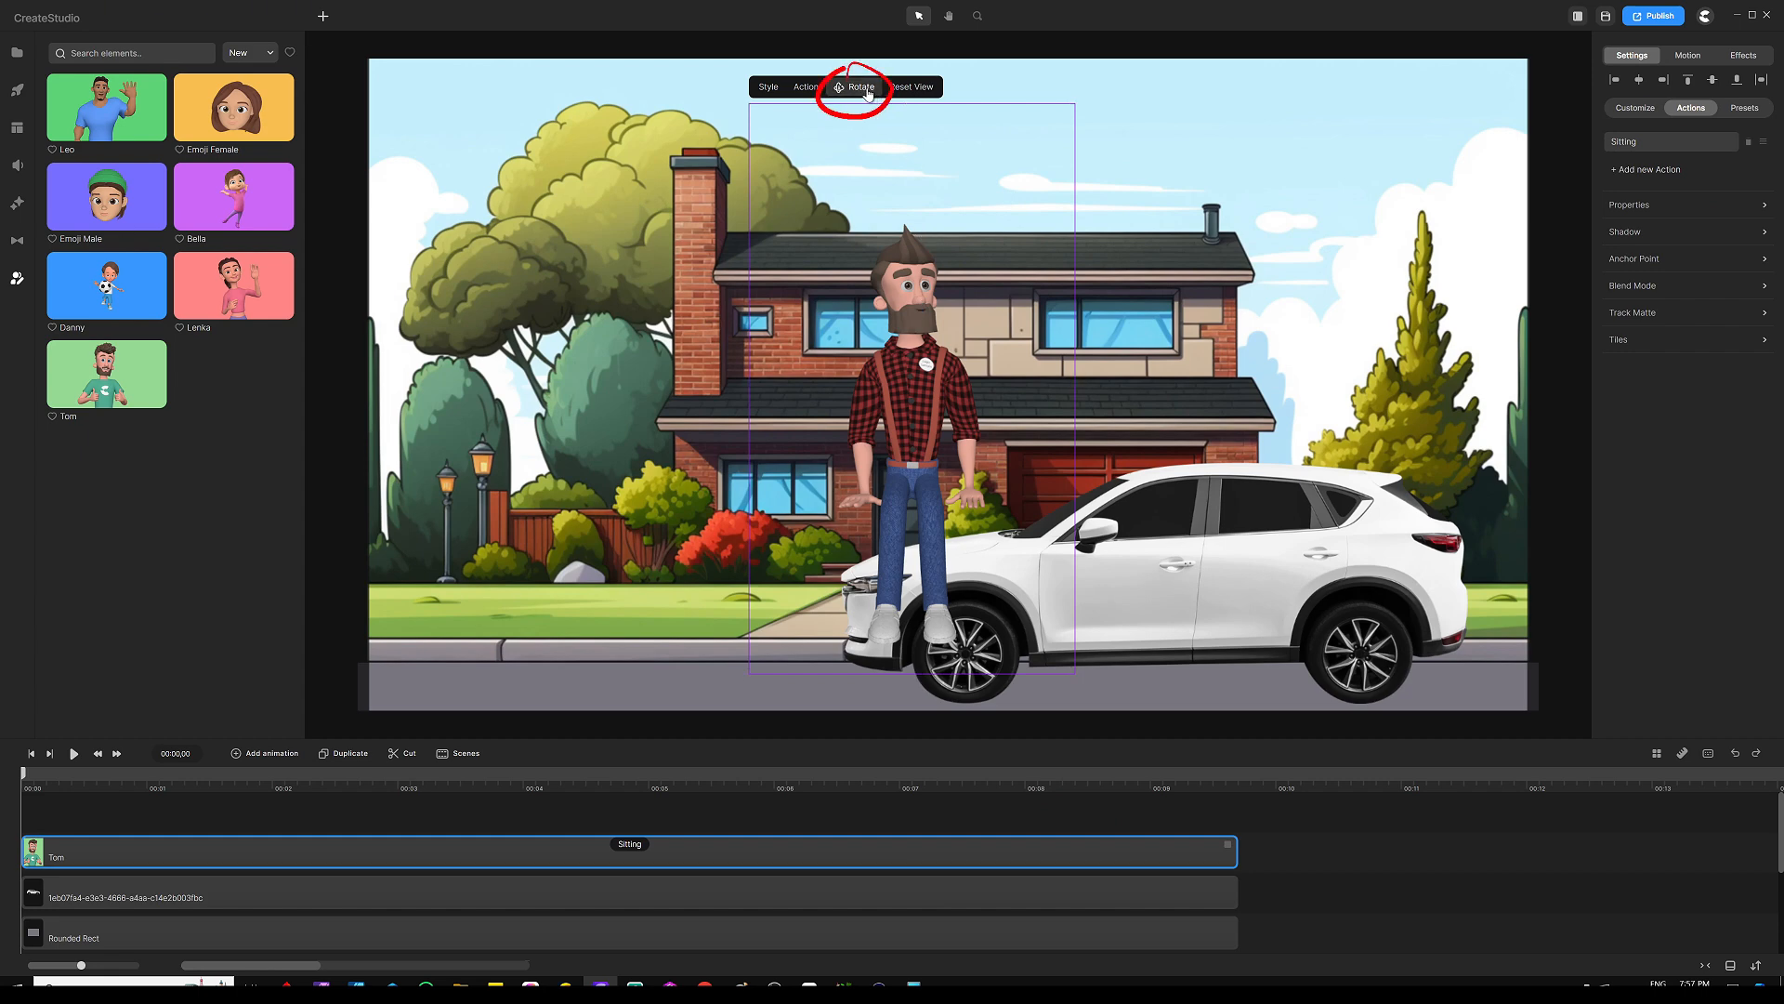
left_click_drag(901, 416, 697, 417)
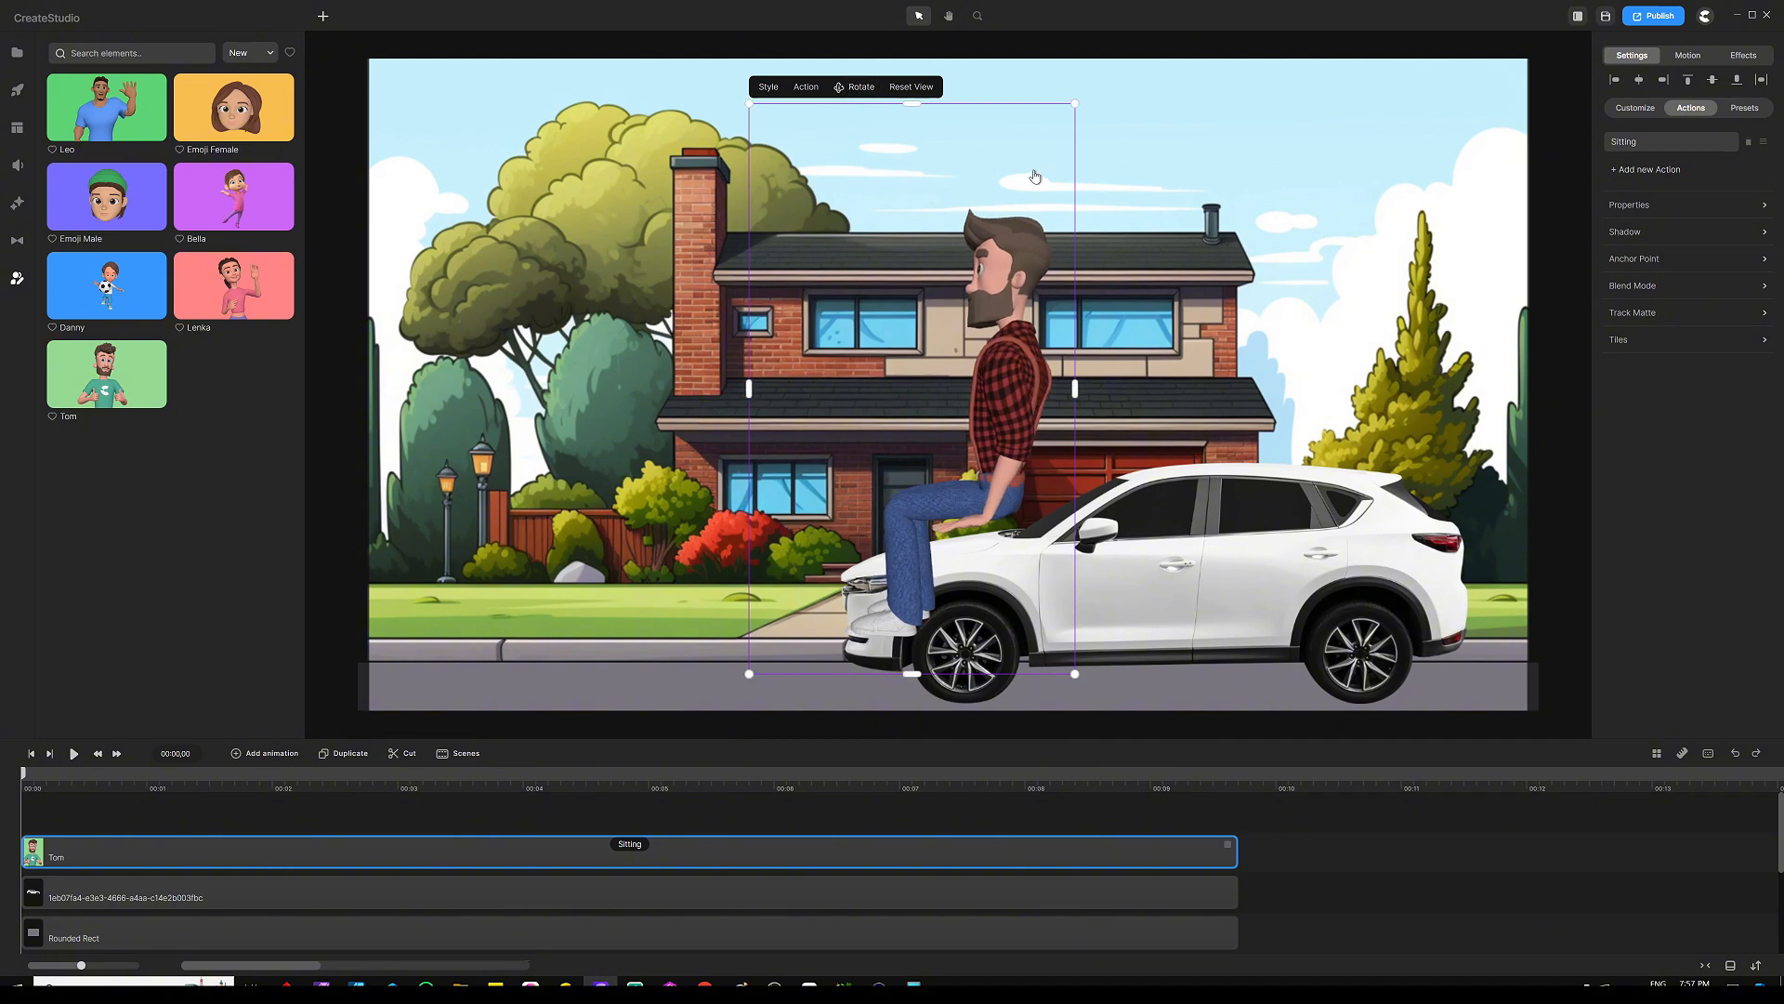
Scale Tom down and position him at the driver's seat with his head inside the car's front side window
left_click_drag(1070, 106, 917, 340)
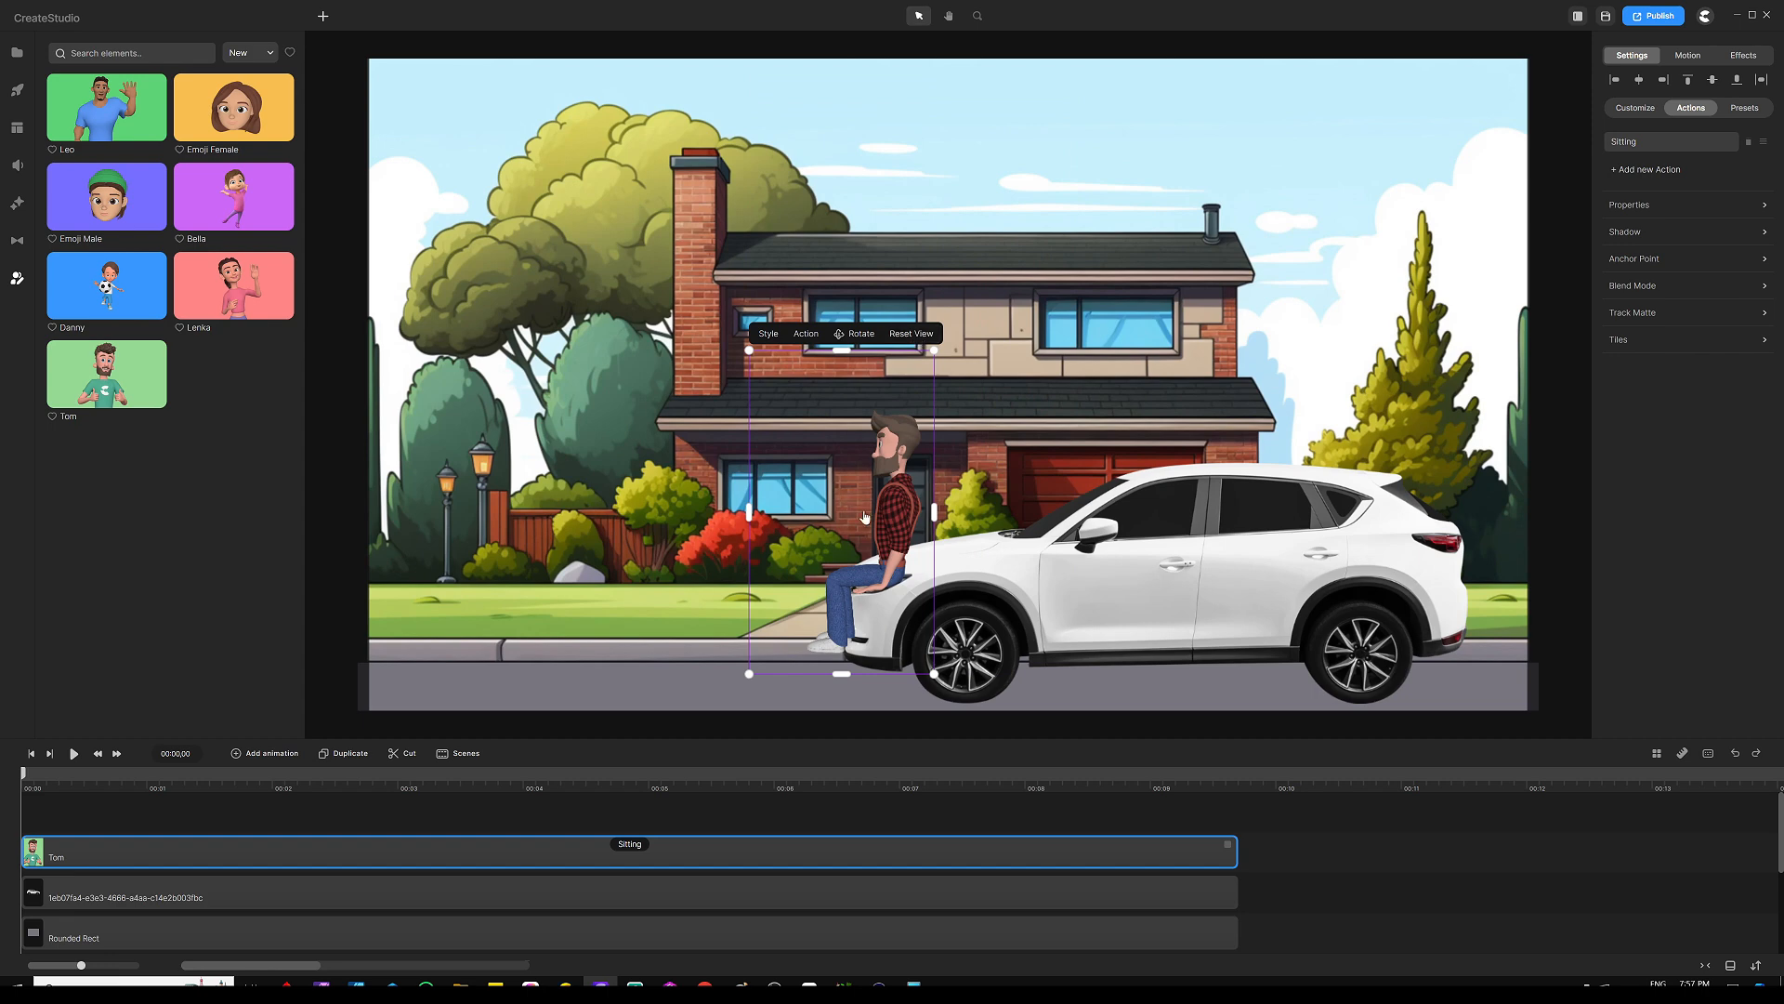
left_click_drag(863, 502, 1104, 516)
scroll(915, 379, "down", 1)
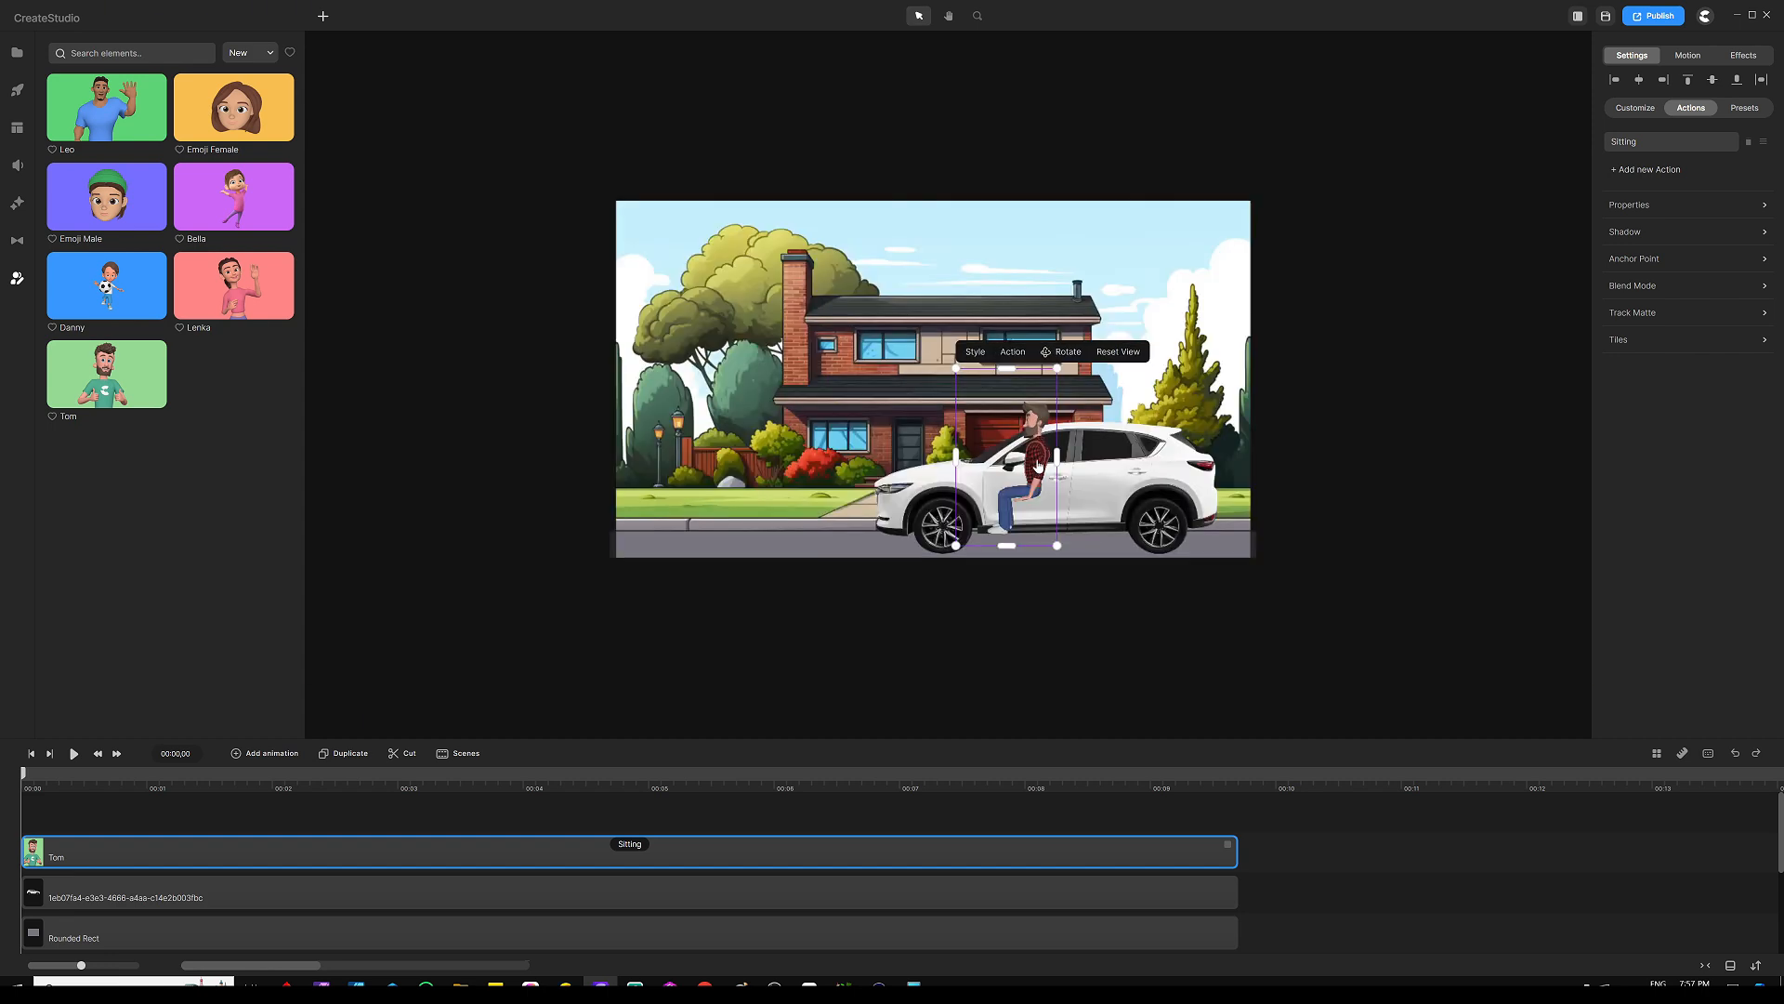
scroll(1033, 409, "up", 4)
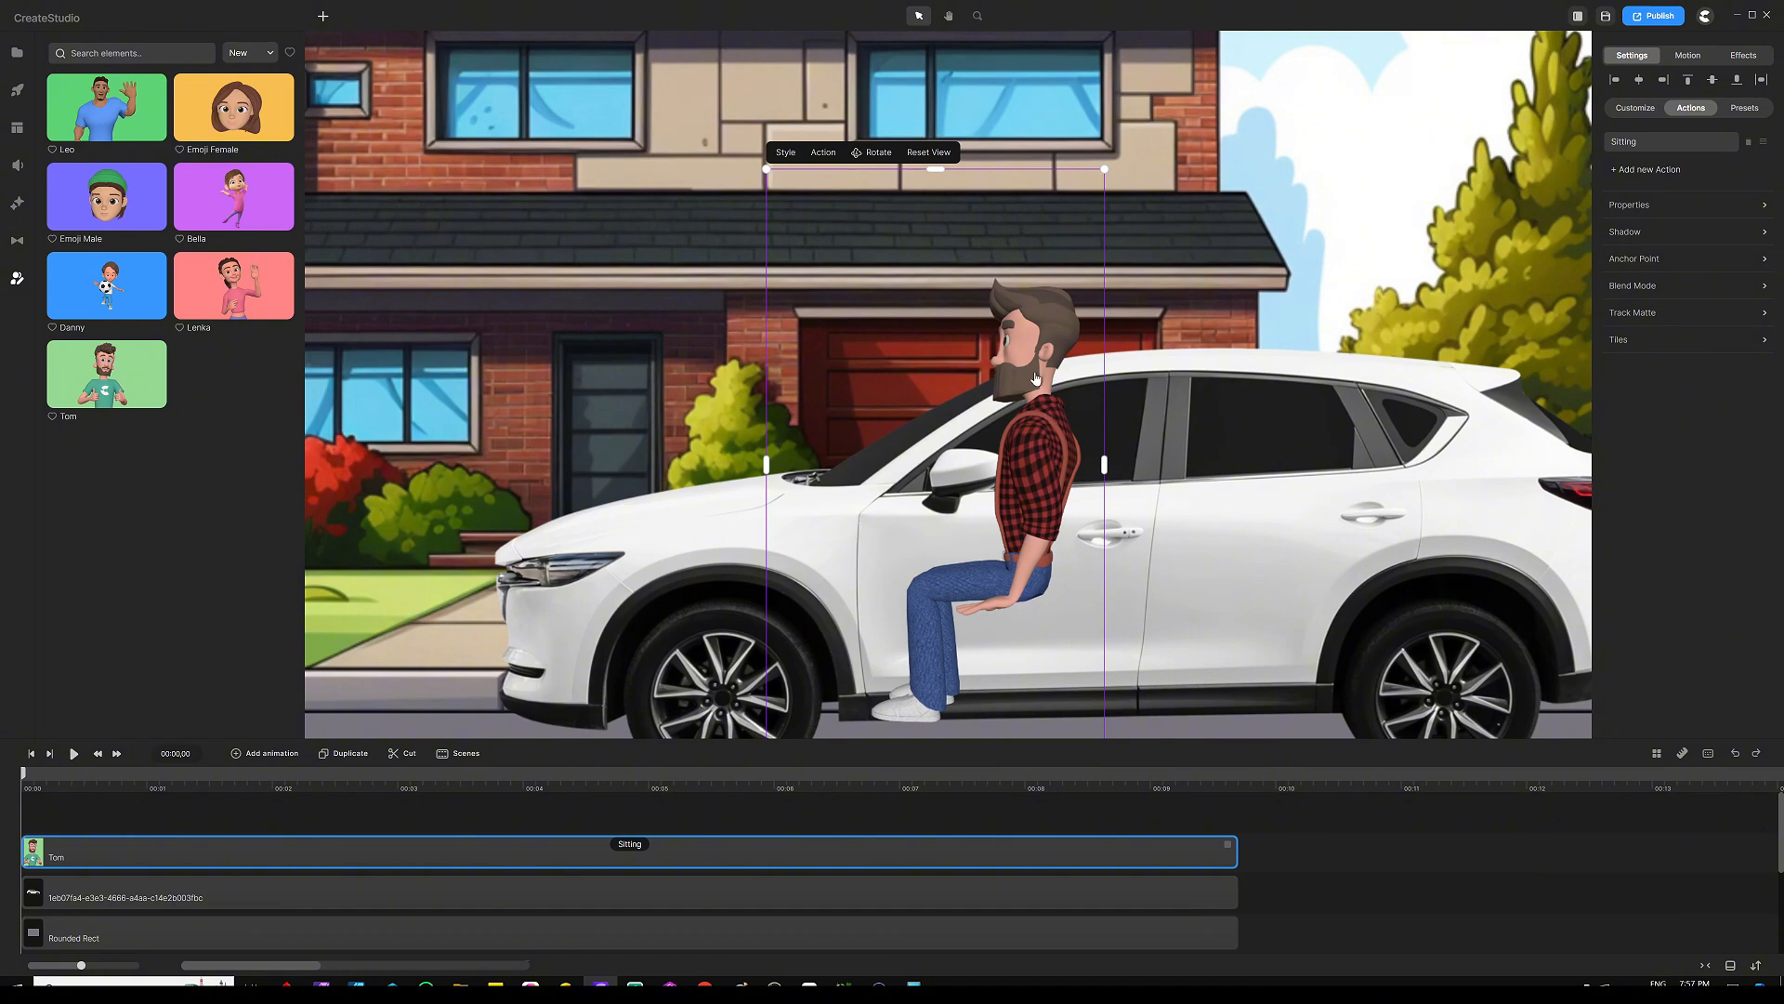
left_click_drag(1034, 407, 1082, 403)
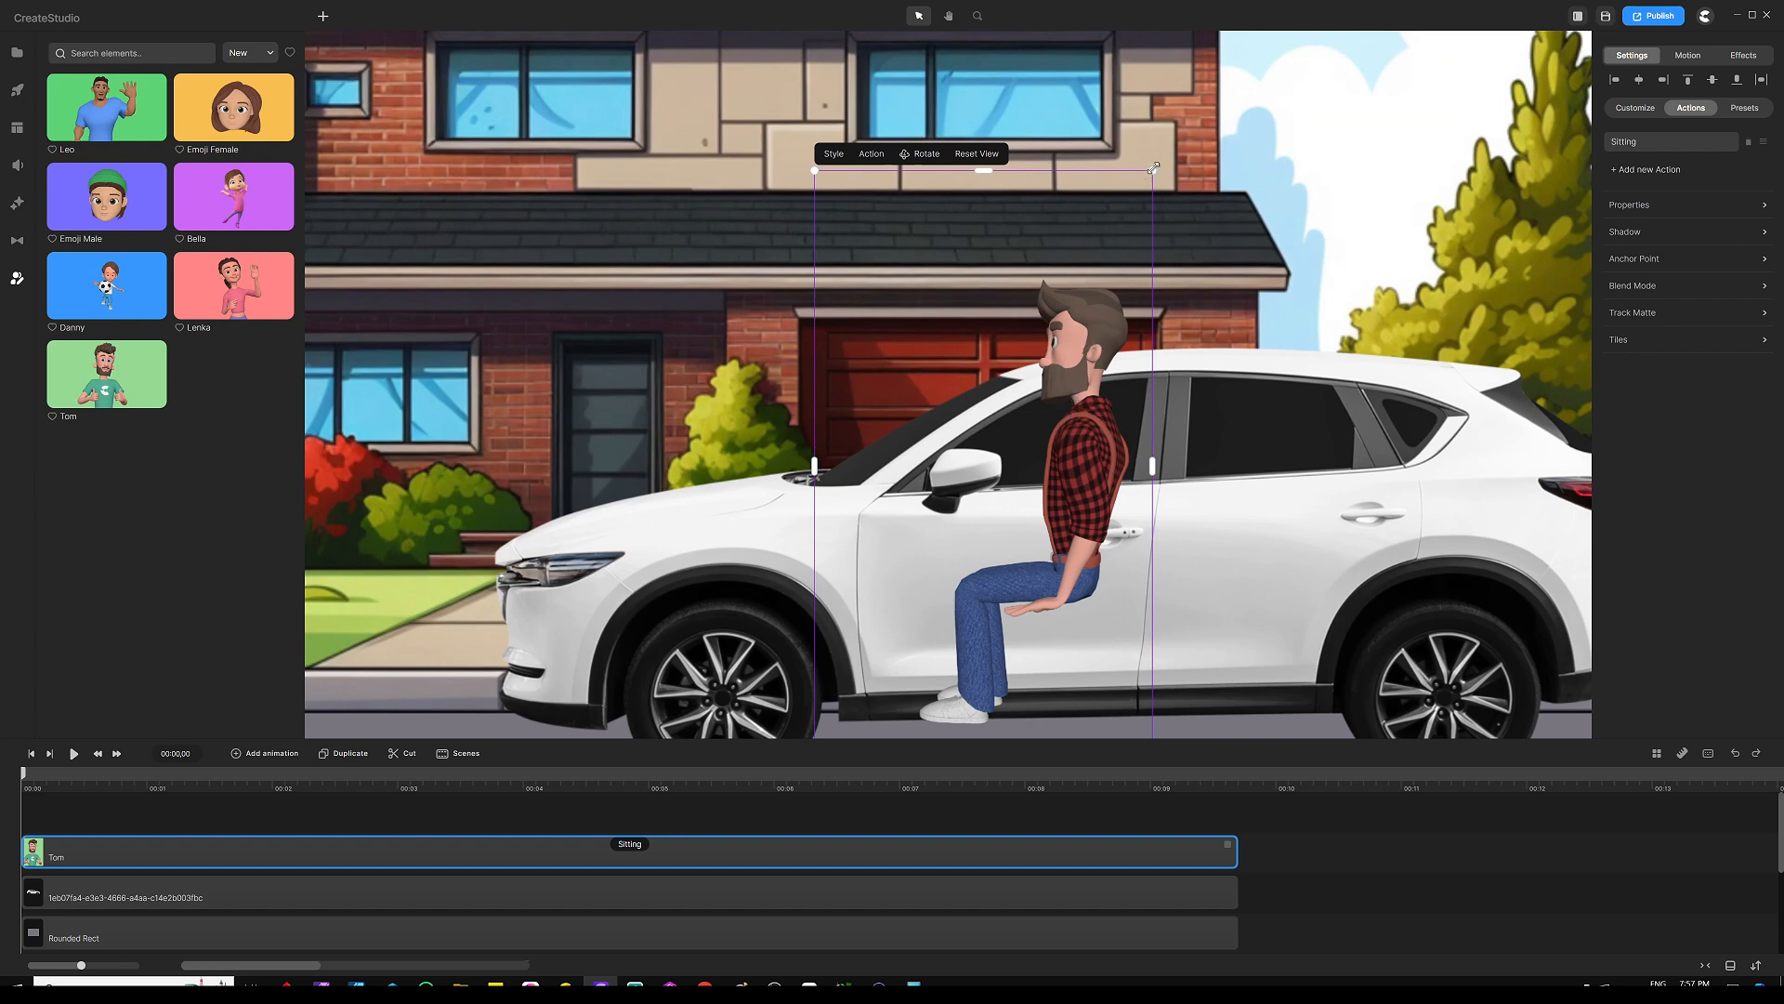
left_click_drag(1153, 168, 1069, 246)
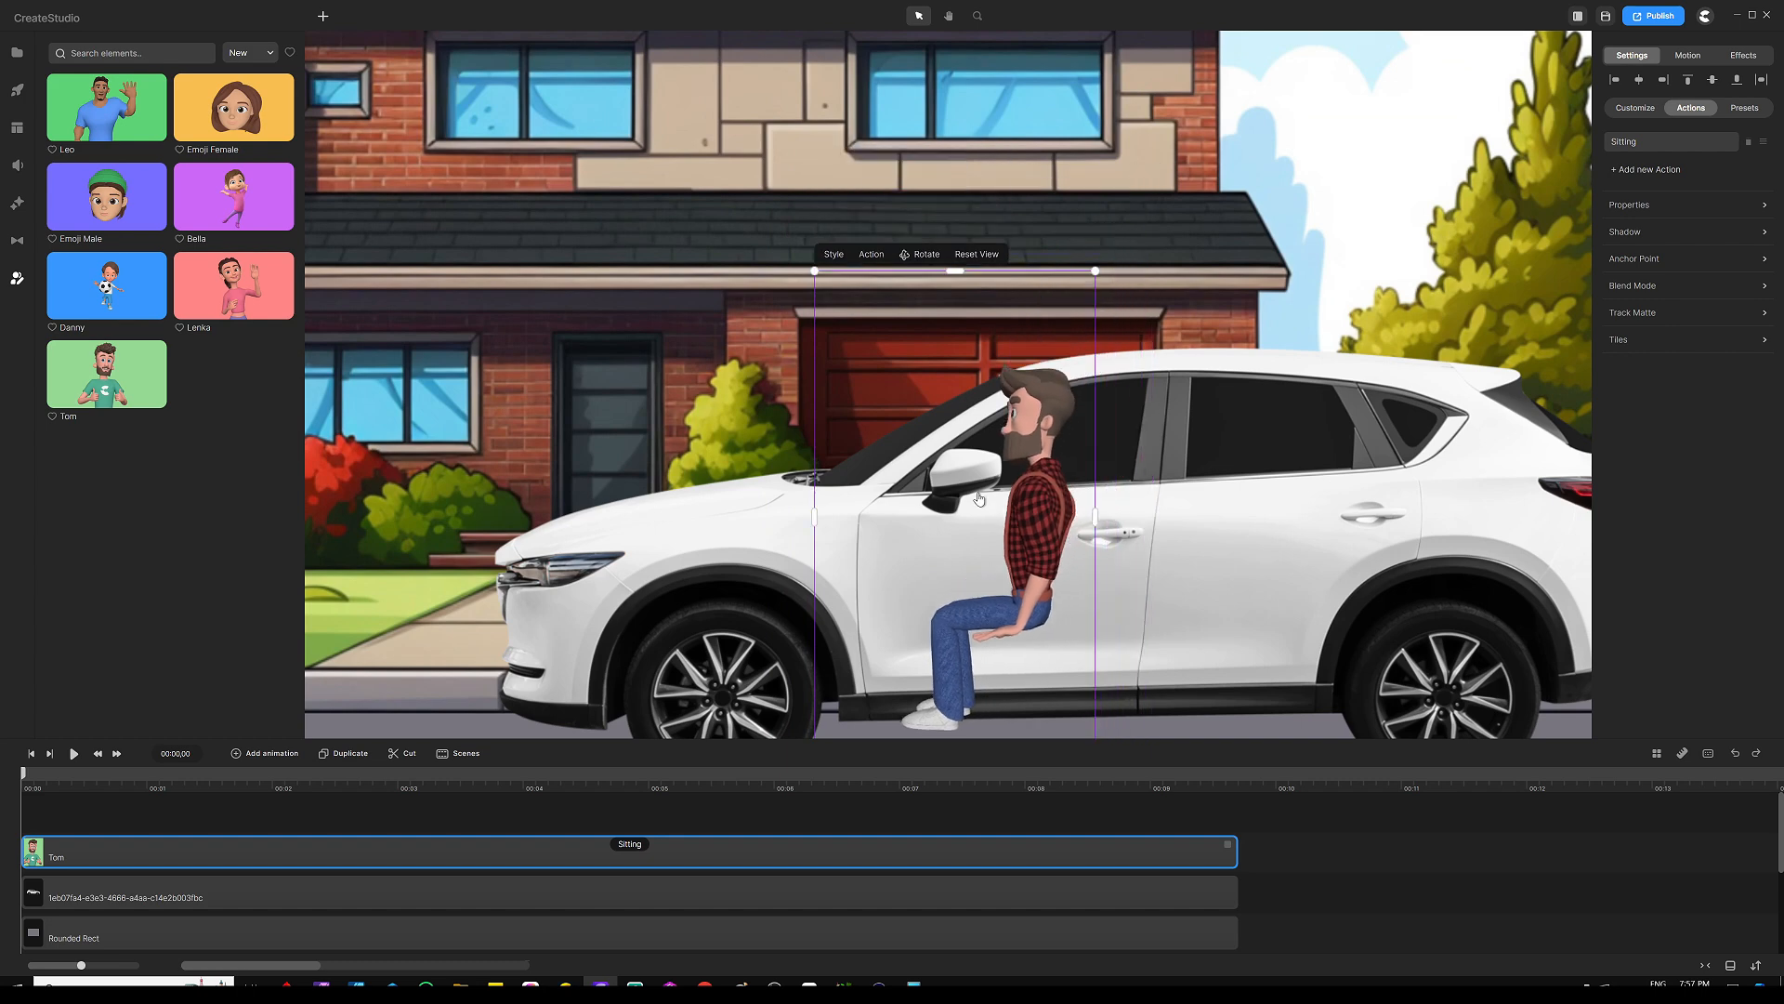
left_click_drag(979, 499, 1027, 475)
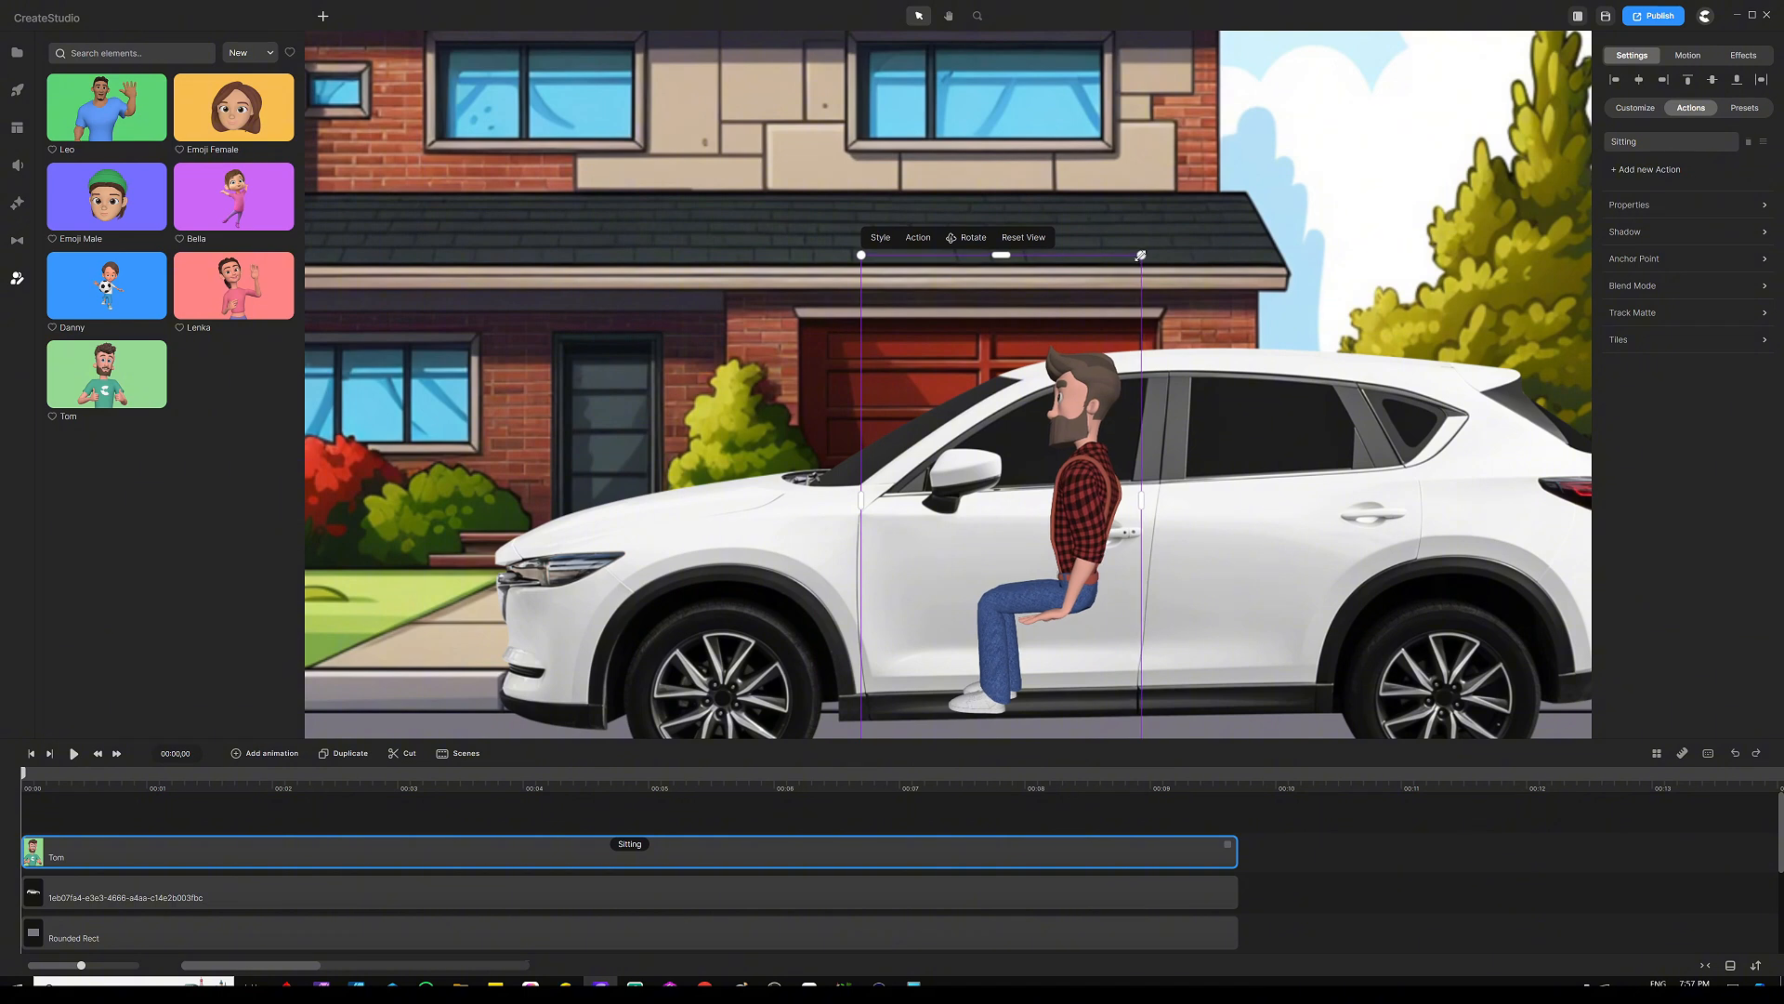
left_click_drag(1143, 254, 1111, 308)
left_click_drag(1058, 527, 1075, 492)
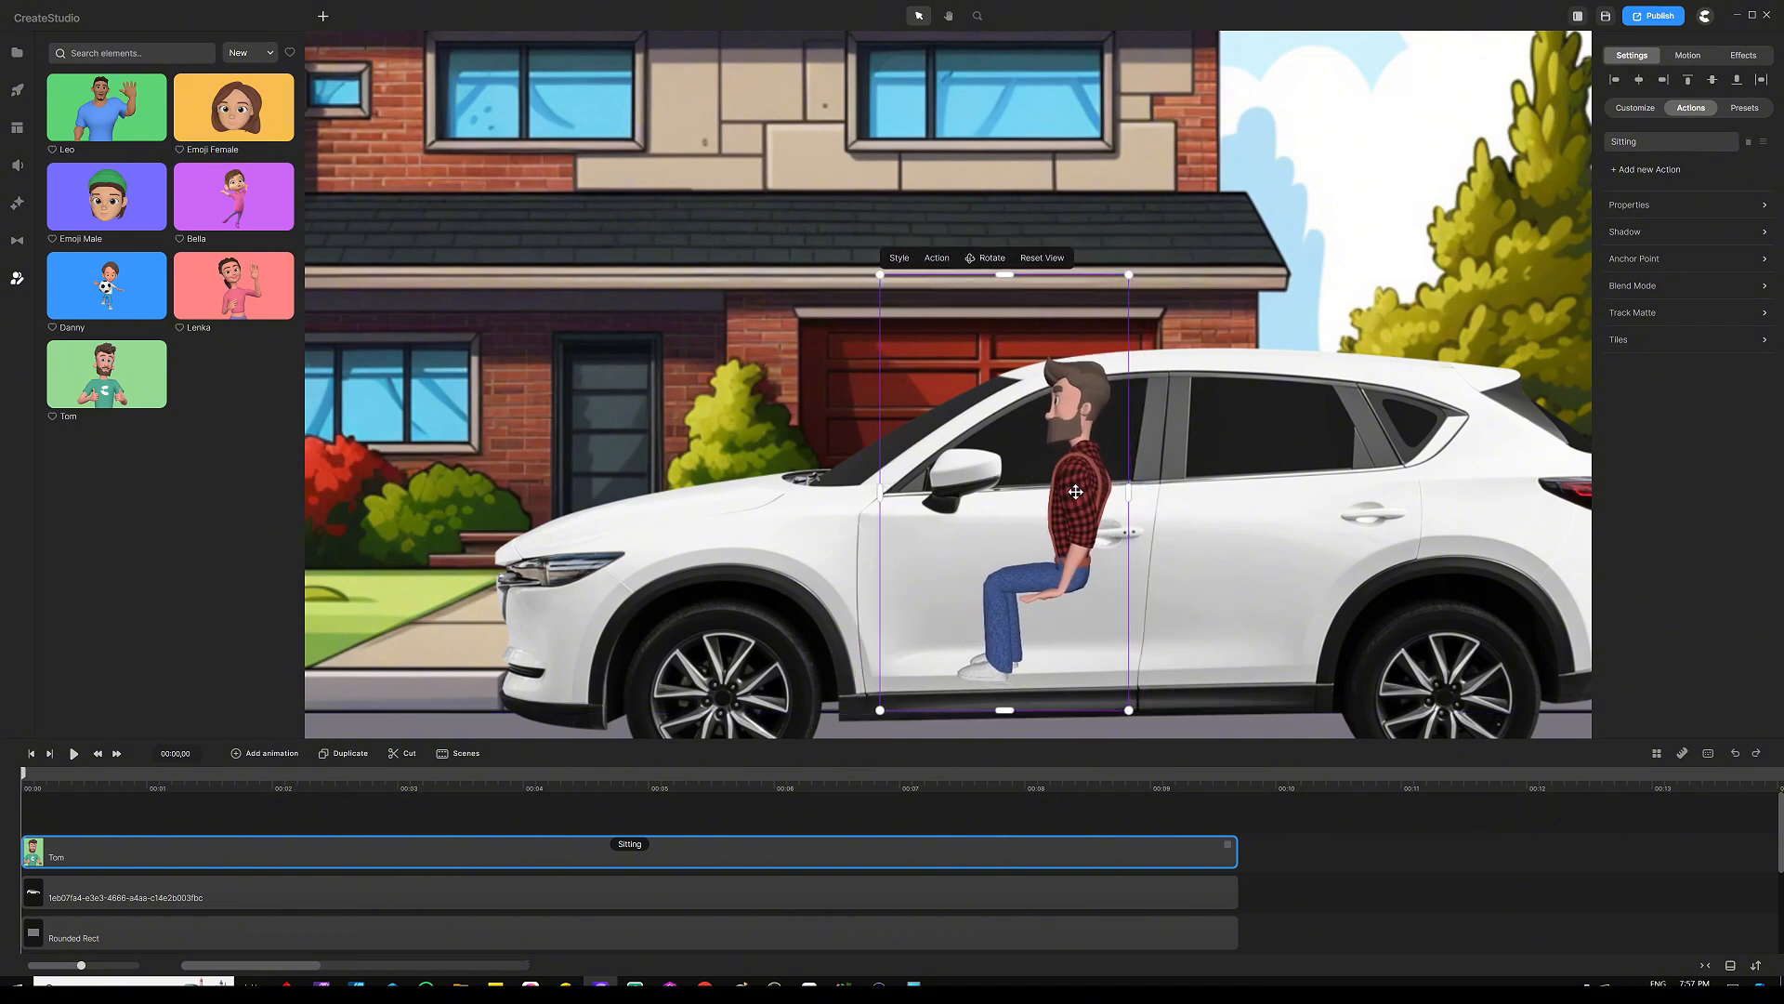
left_click_drag(1075, 491, 1069, 495)
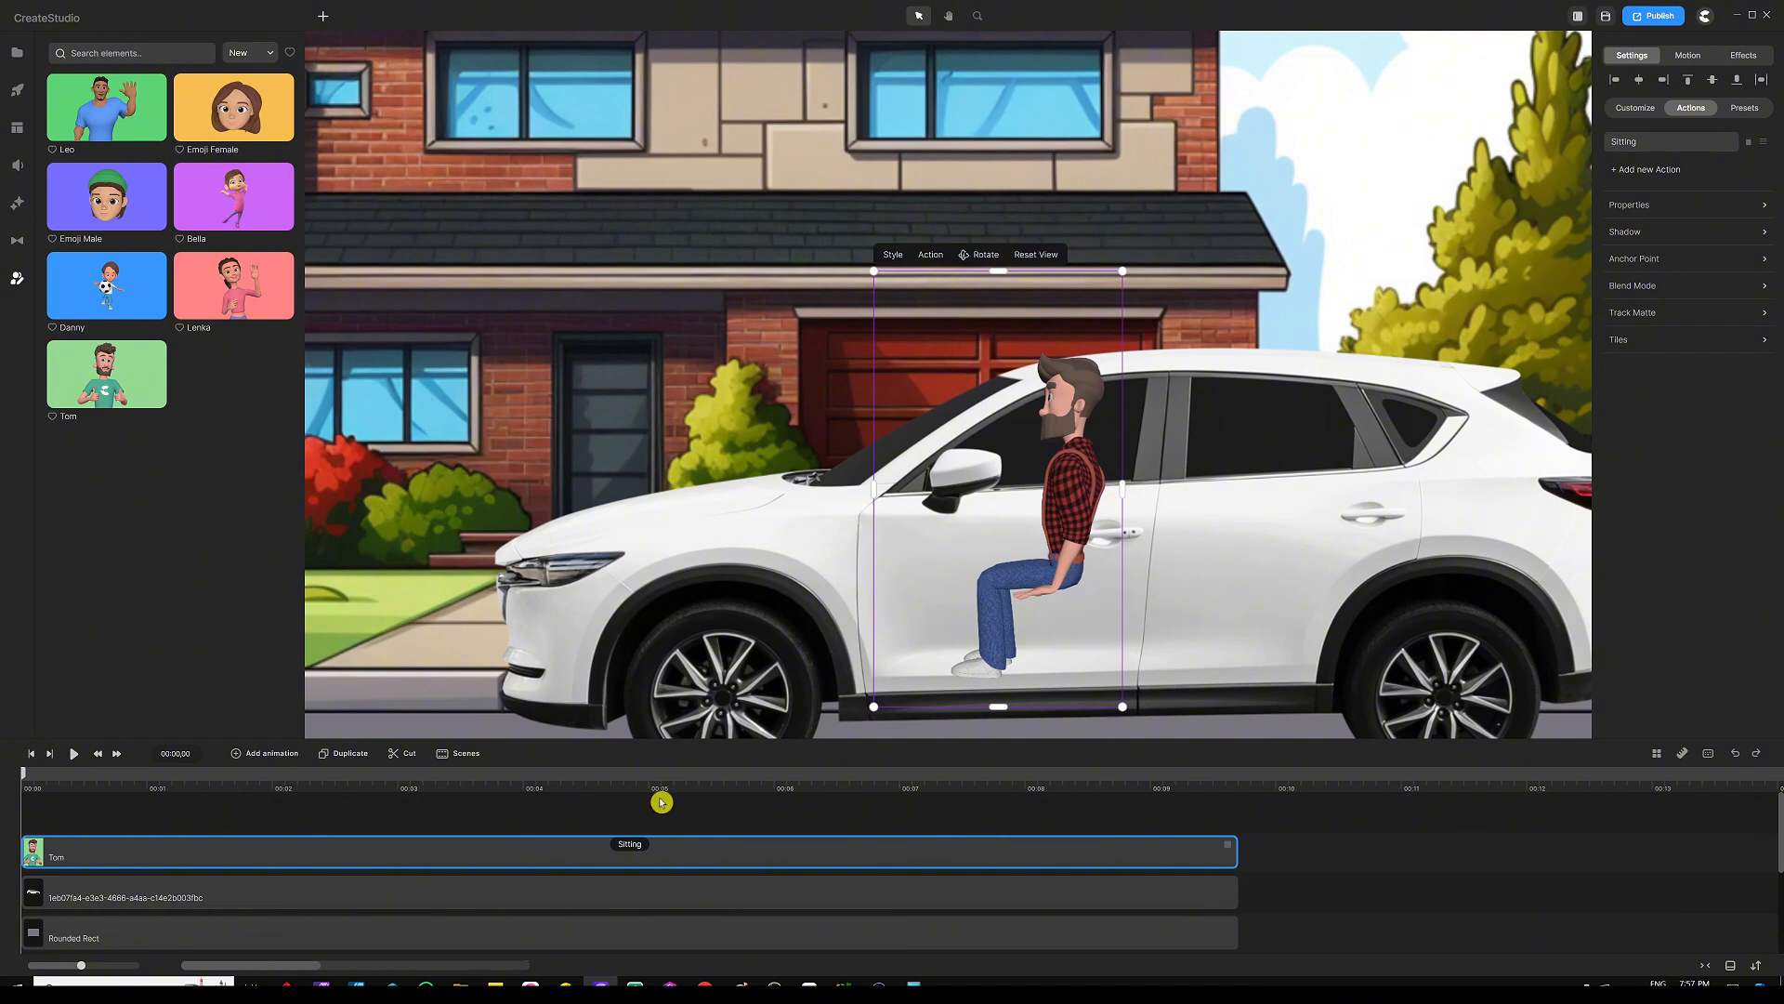
Shift Tom's clip on the timeline to start at about 1.8 seconds, clearing him from the opening frame
left_click(697, 816)
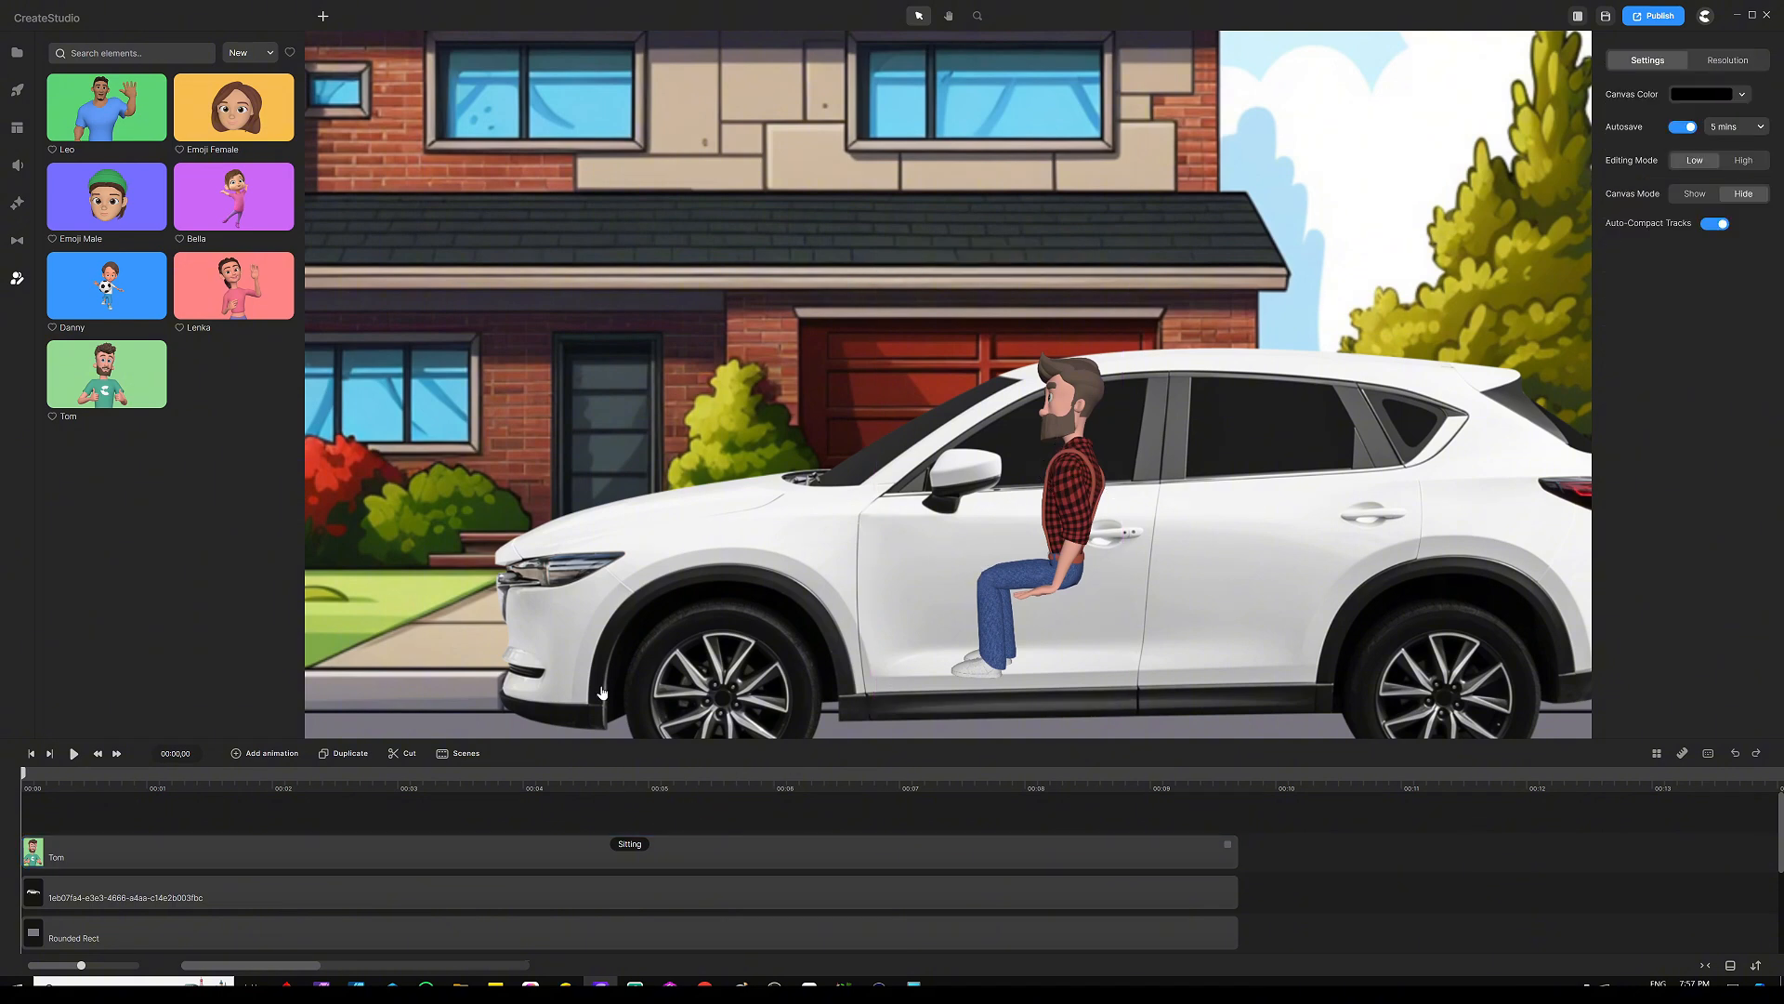
left_click_drag(398, 866, 618, 864)
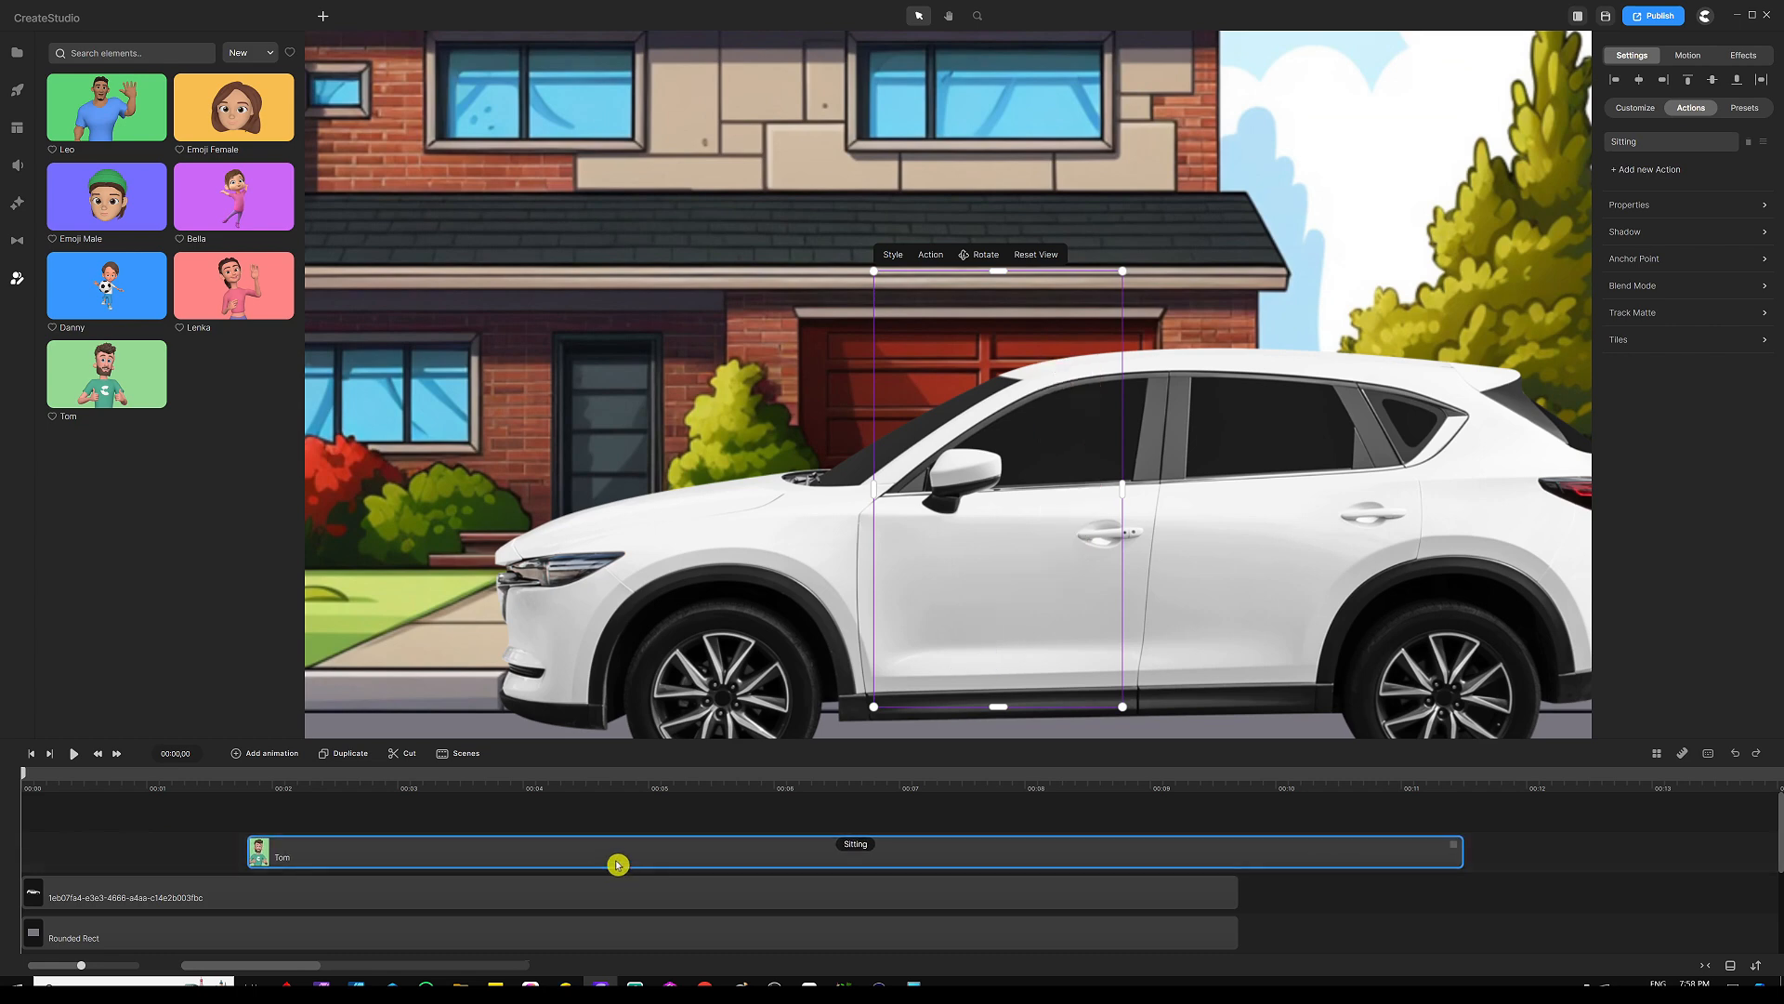
left_click(701, 810)
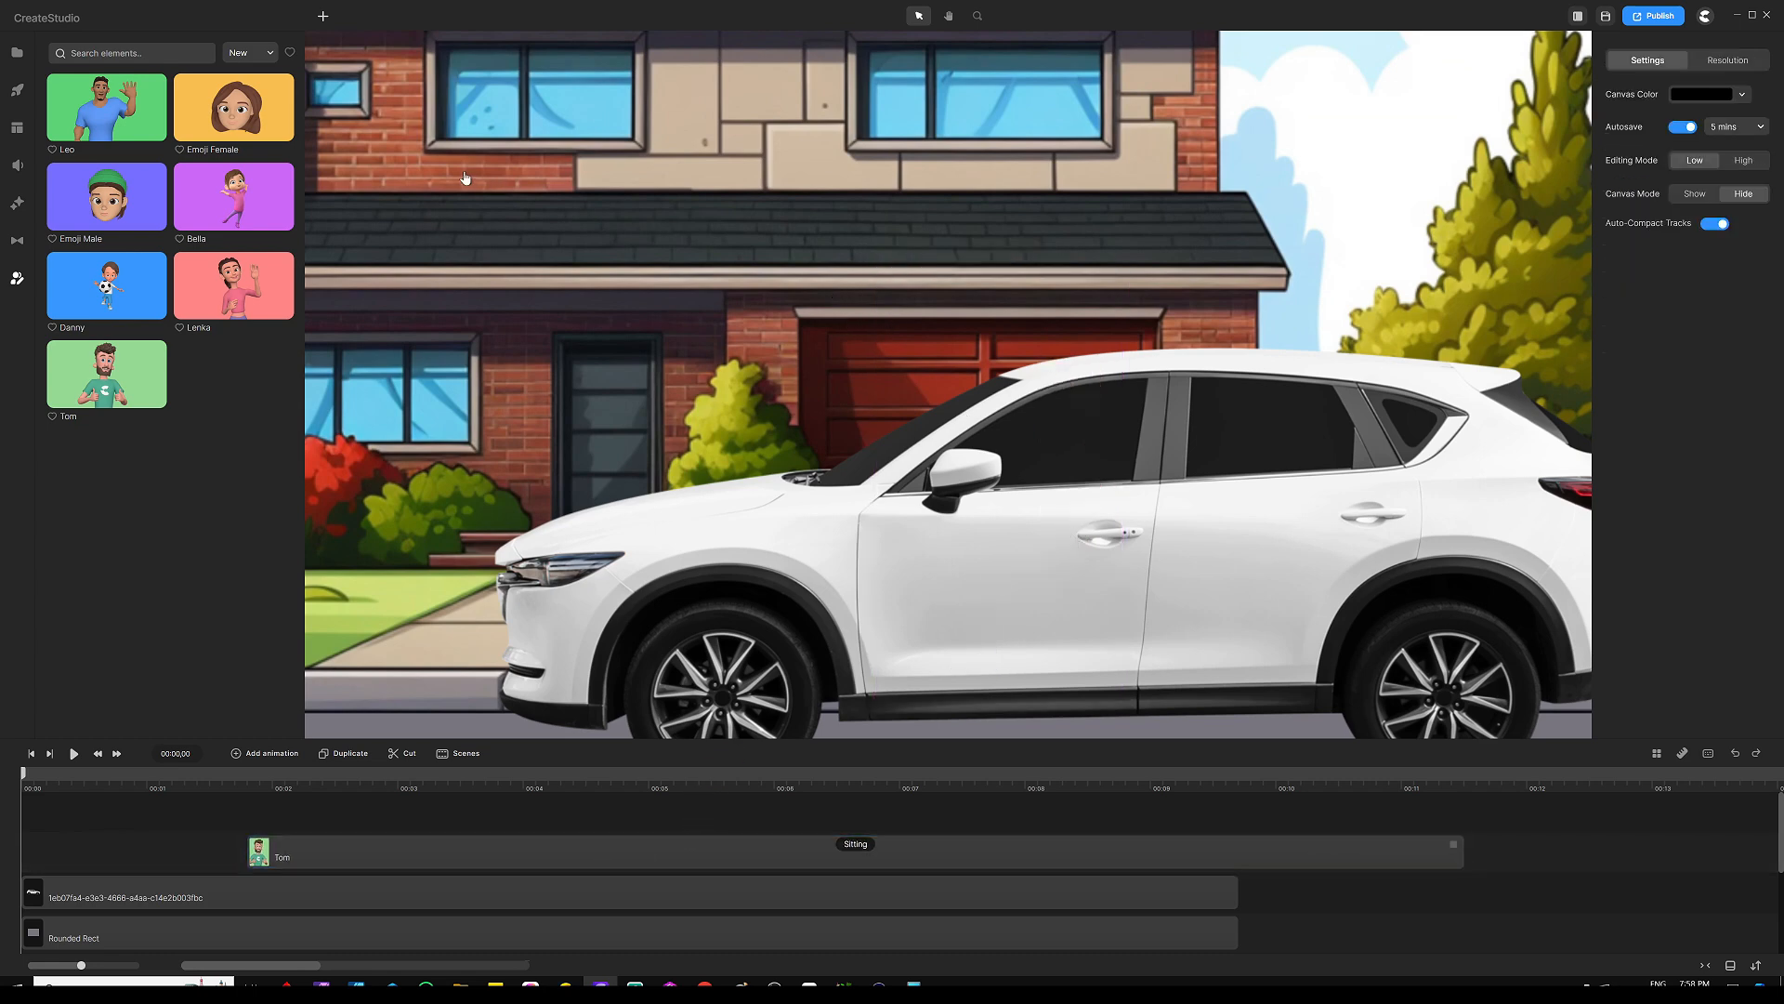
Start a Pen path at the front side window's upper rear corner and draw it down the window's rear edge
left_click(324, 19)
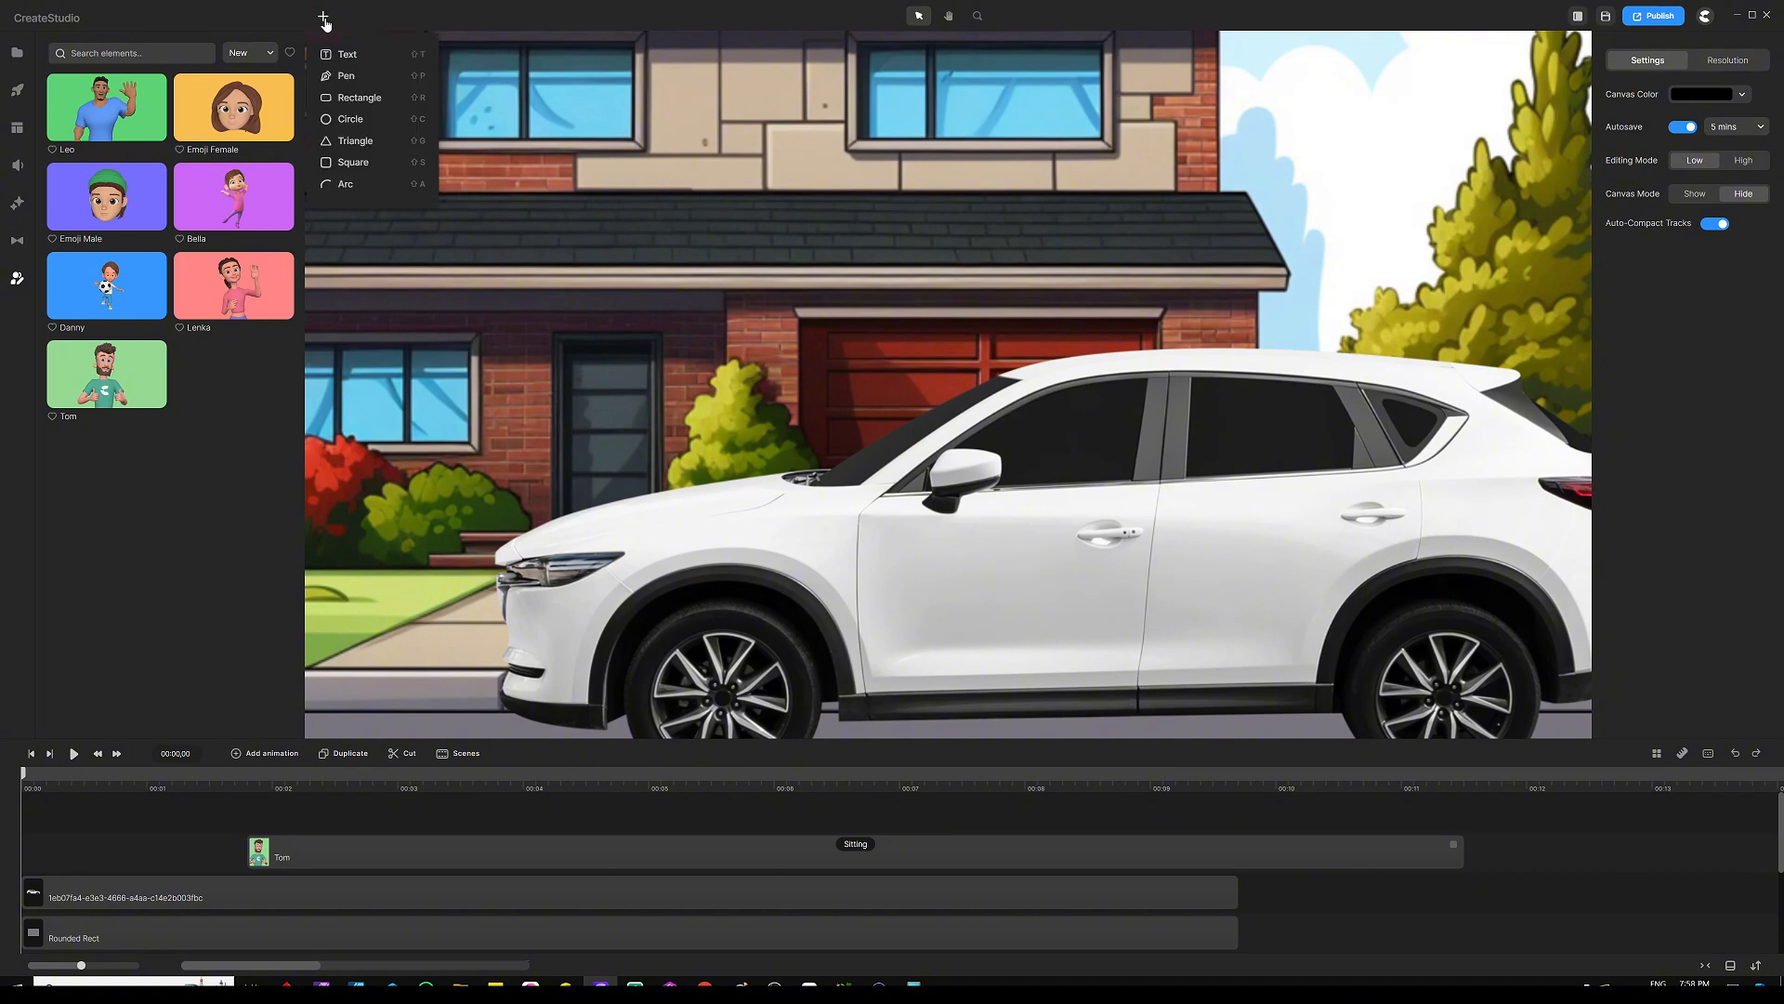
left_click(345, 76)
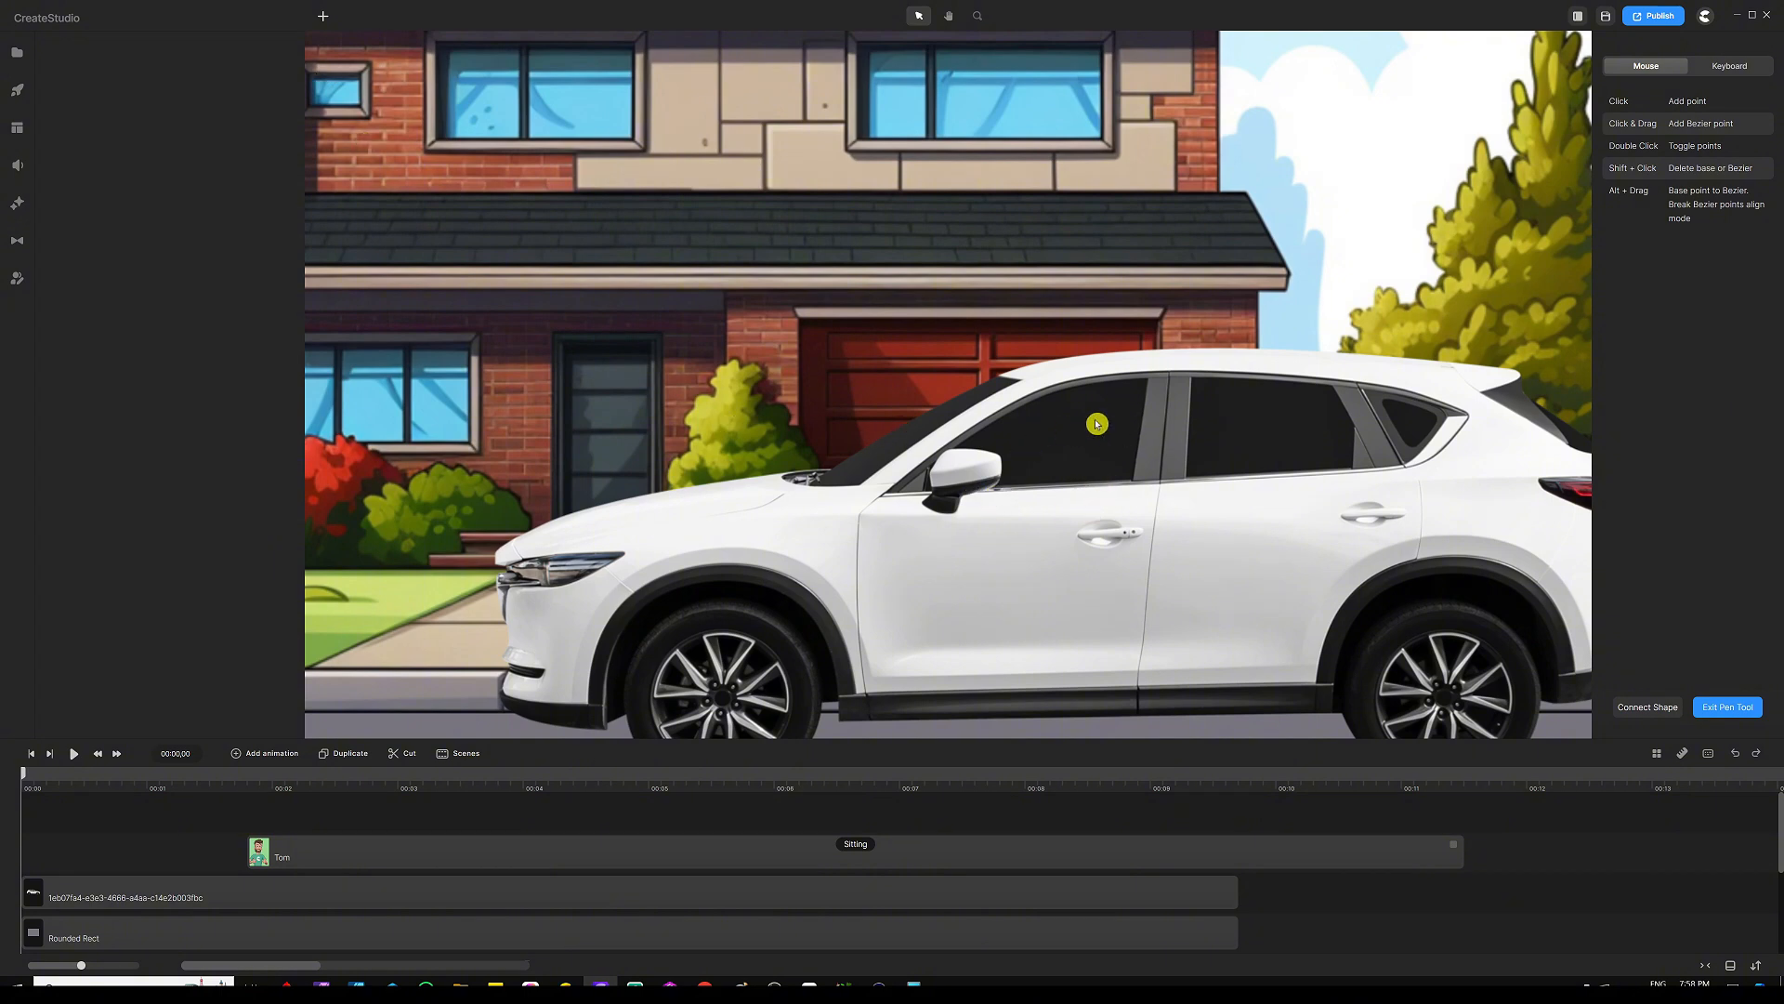
scroll(1147, 459, "up", 2)
scroll(1008, 399, "up", 1)
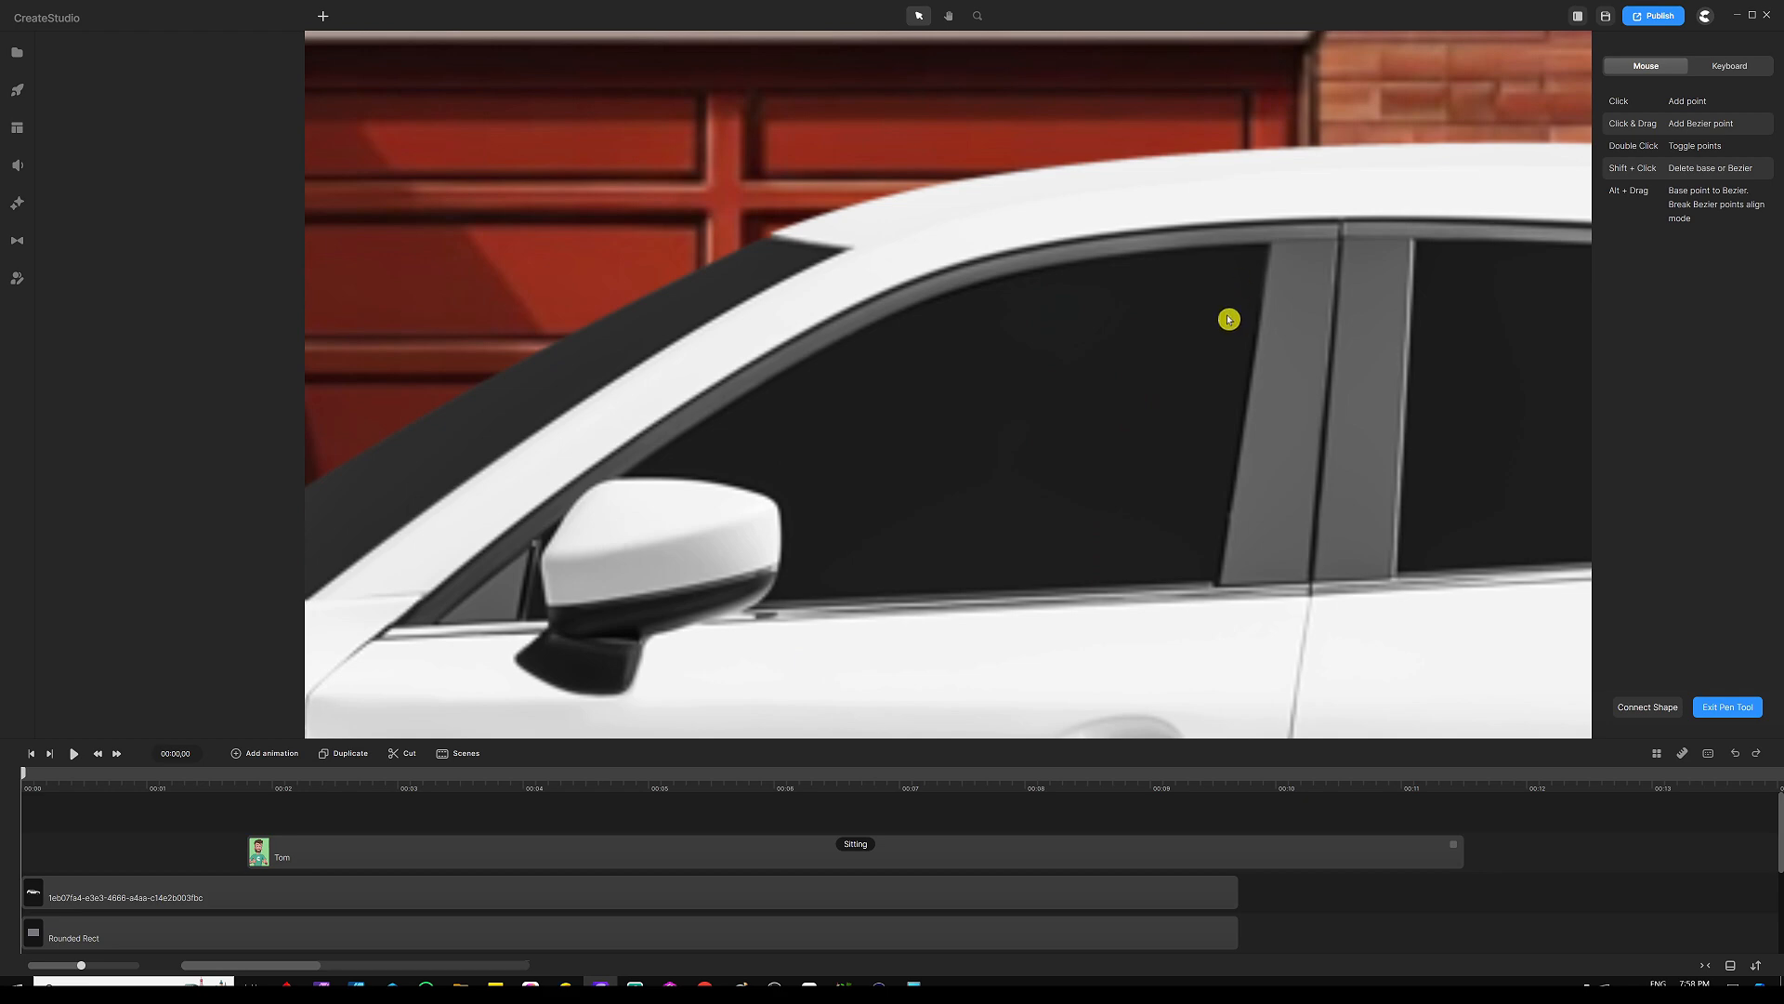
scroll(1275, 300, "up", 1)
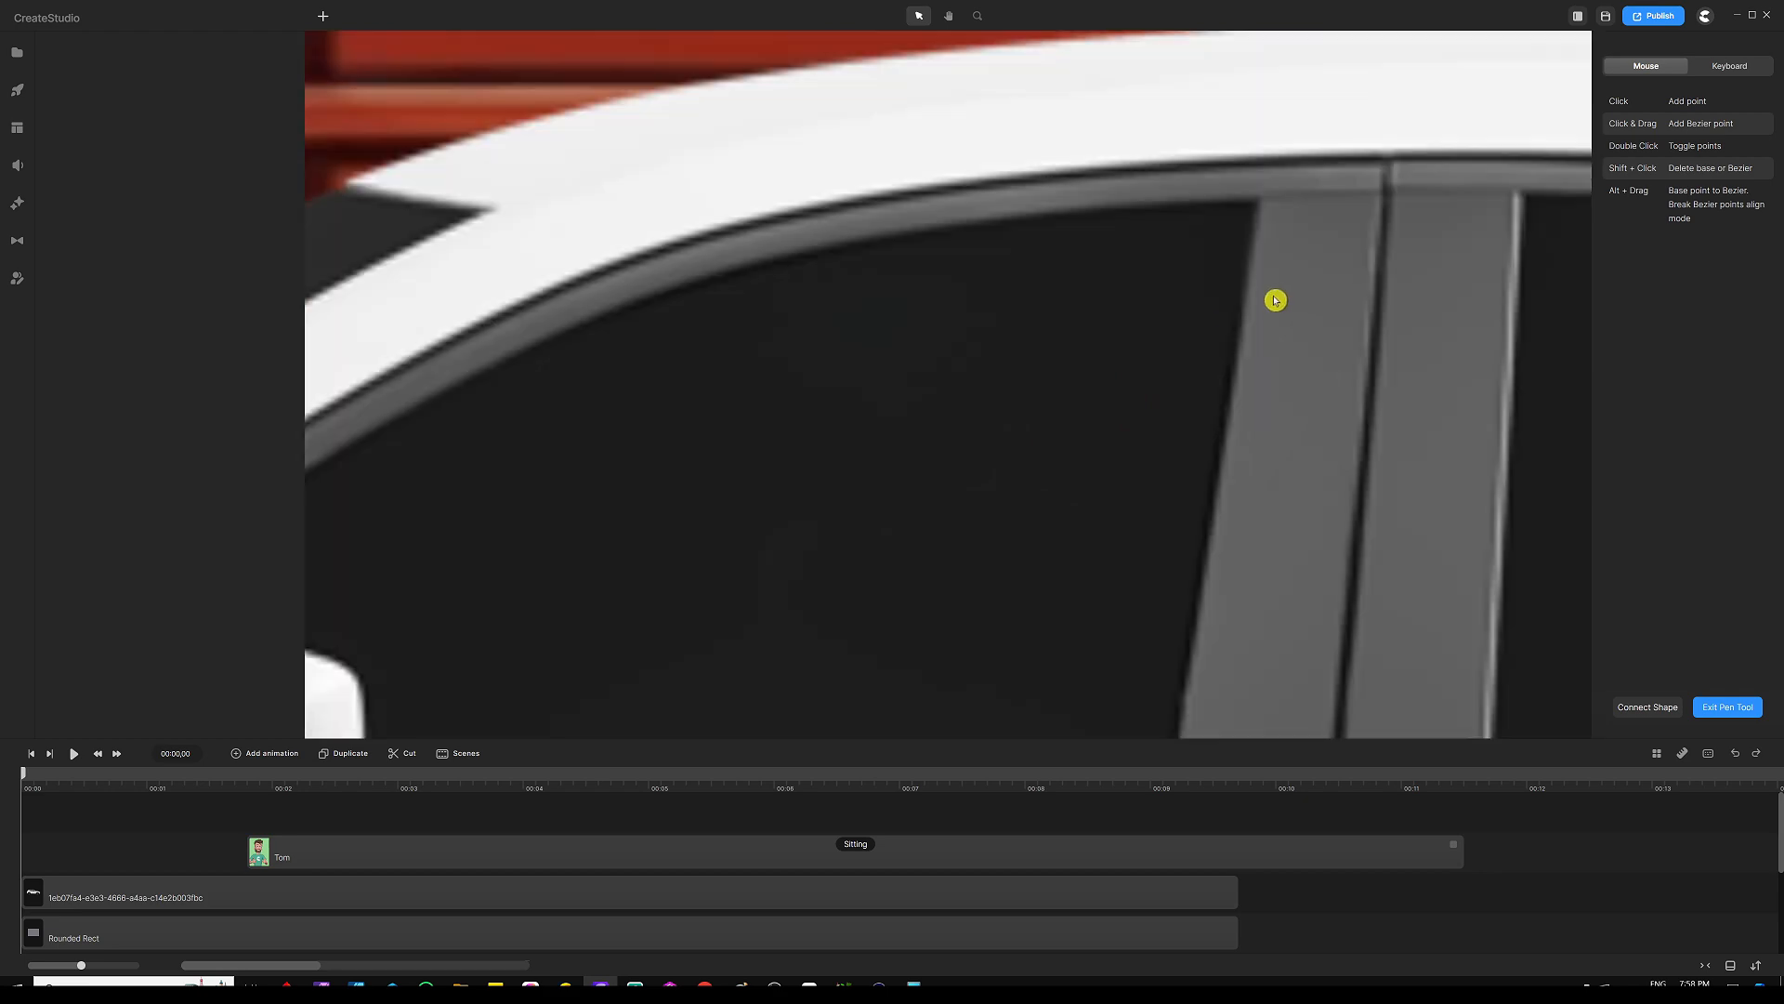
left_click(1257, 202)
scroll(1260, 197, "down", 1)
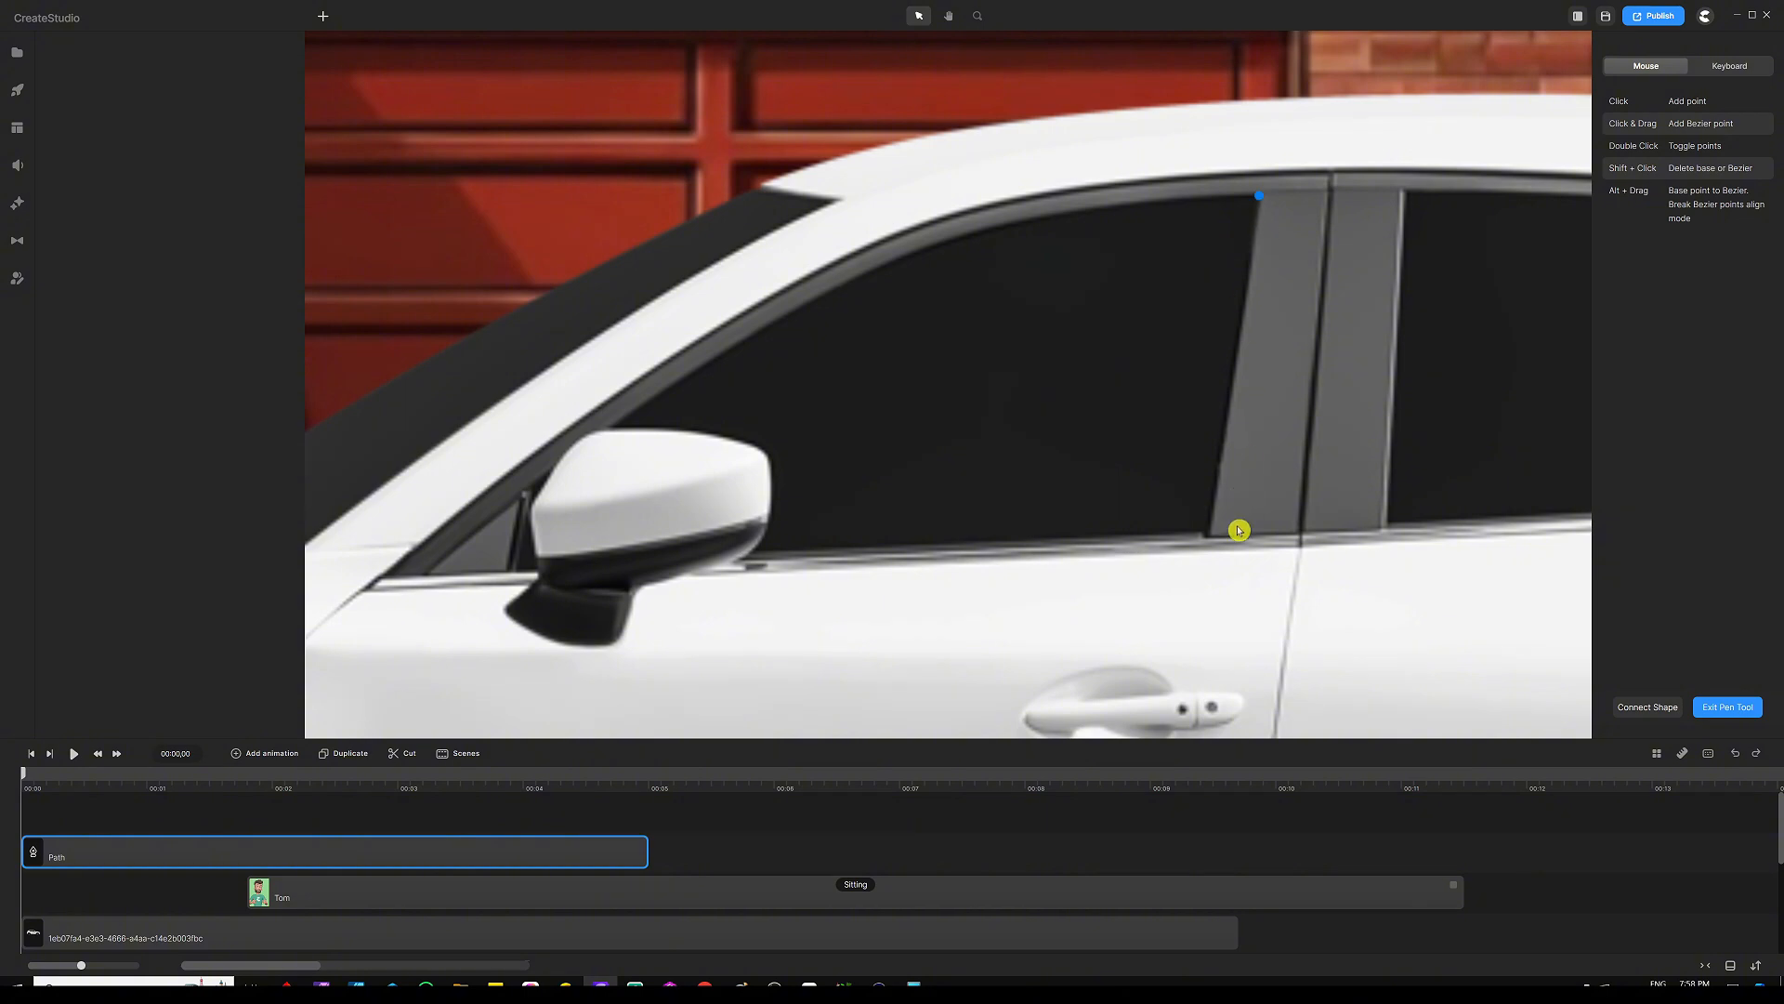
scroll(1239, 531, "up", 2)
left_click(1182, 527)
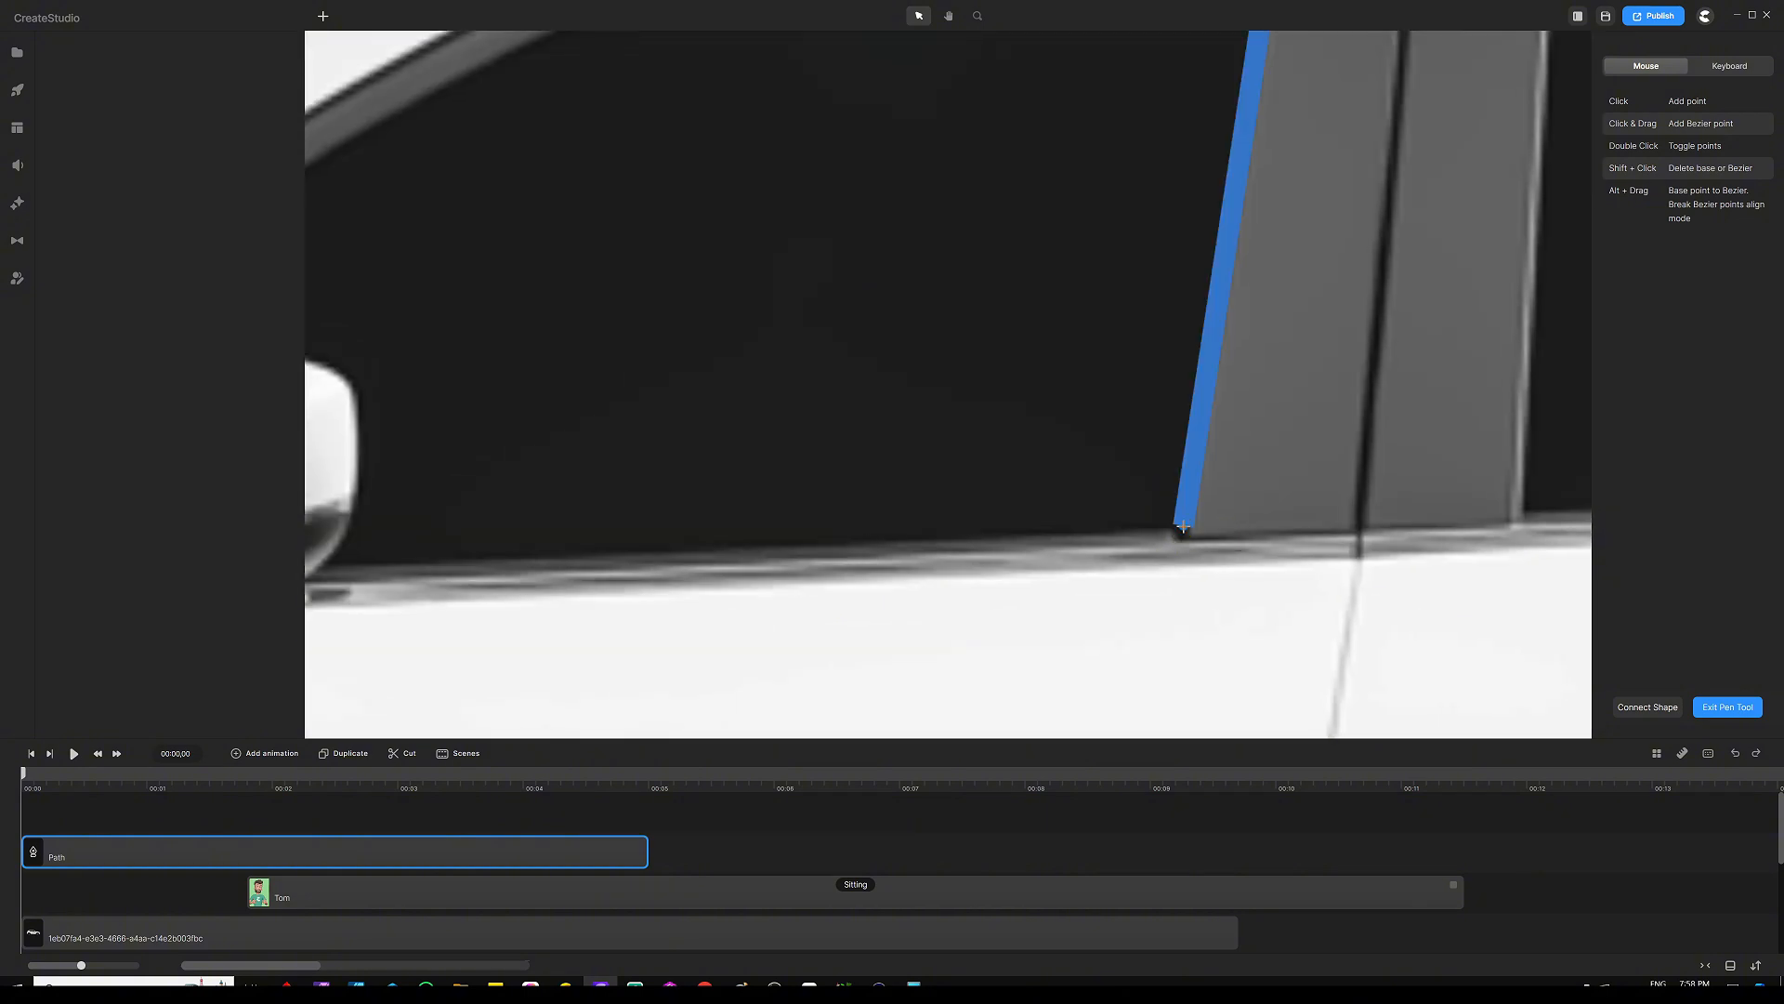
Continue the path along the window's lower edge to the base of the side mirror
scroll(1182, 527, "down", 2)
scroll(920, 544, "up", 2)
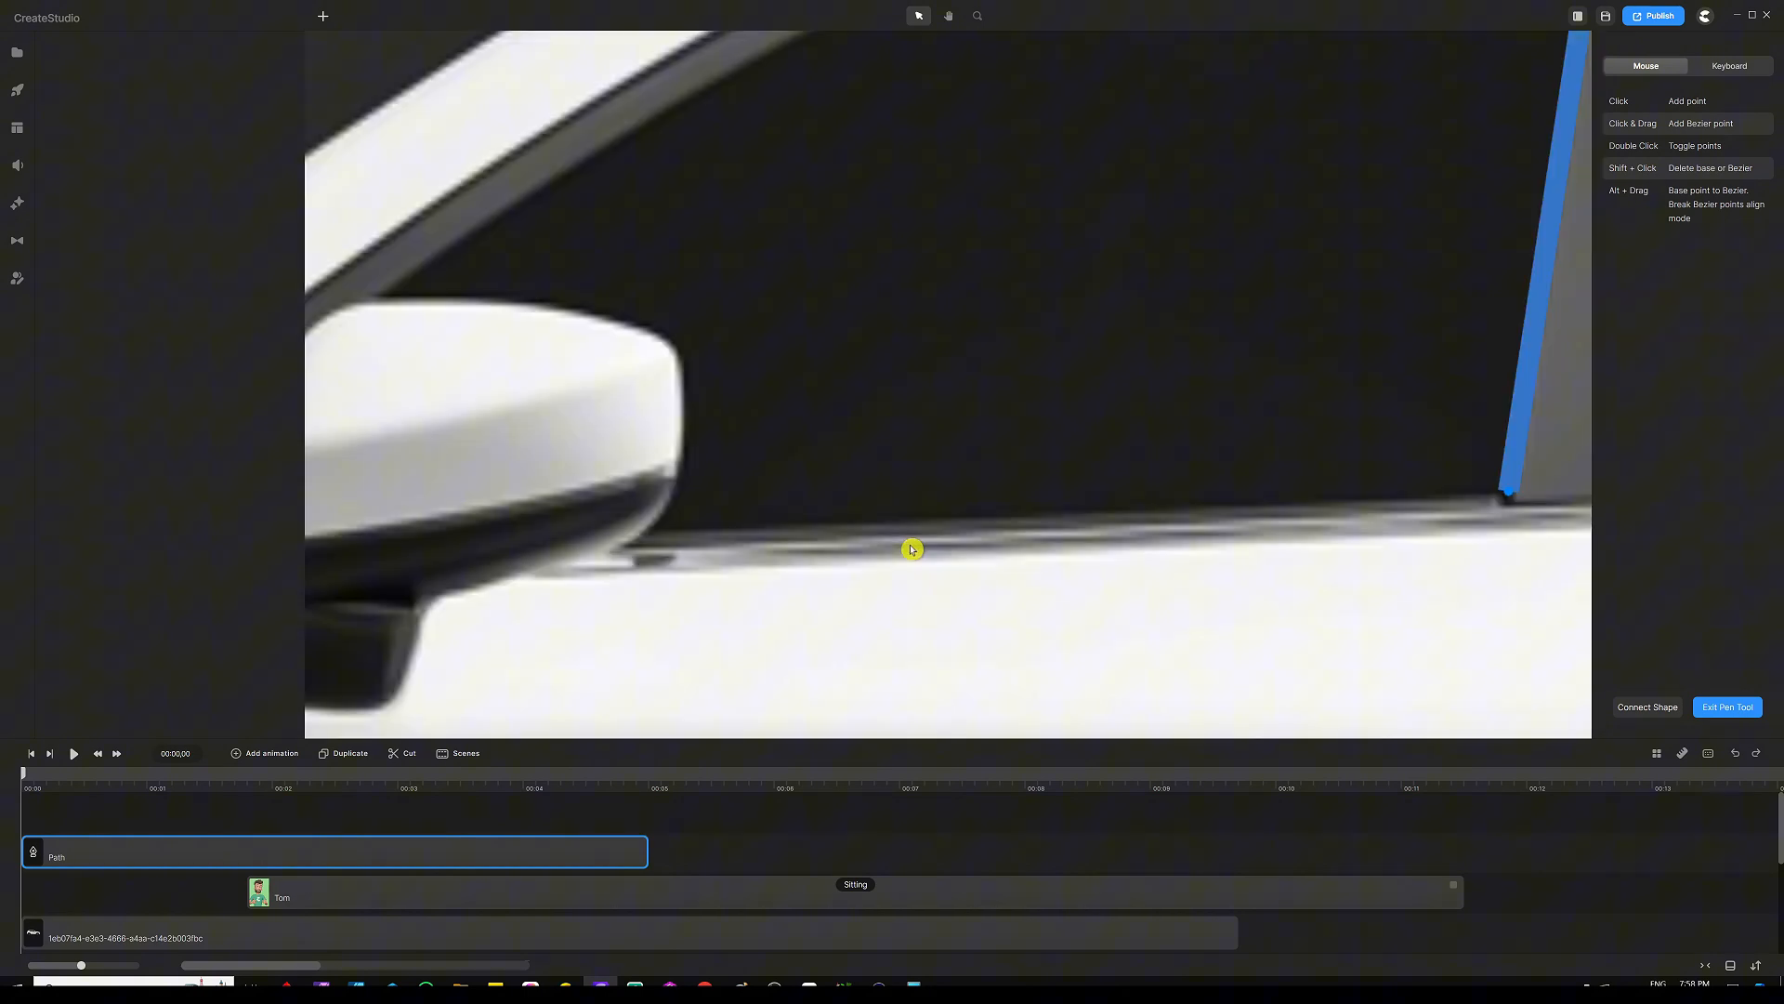
left_click(657, 539)
Trace the side mirror's outline with closely spaced points, from its base over its top to the window frame
scroll(975, 470, "down", 3)
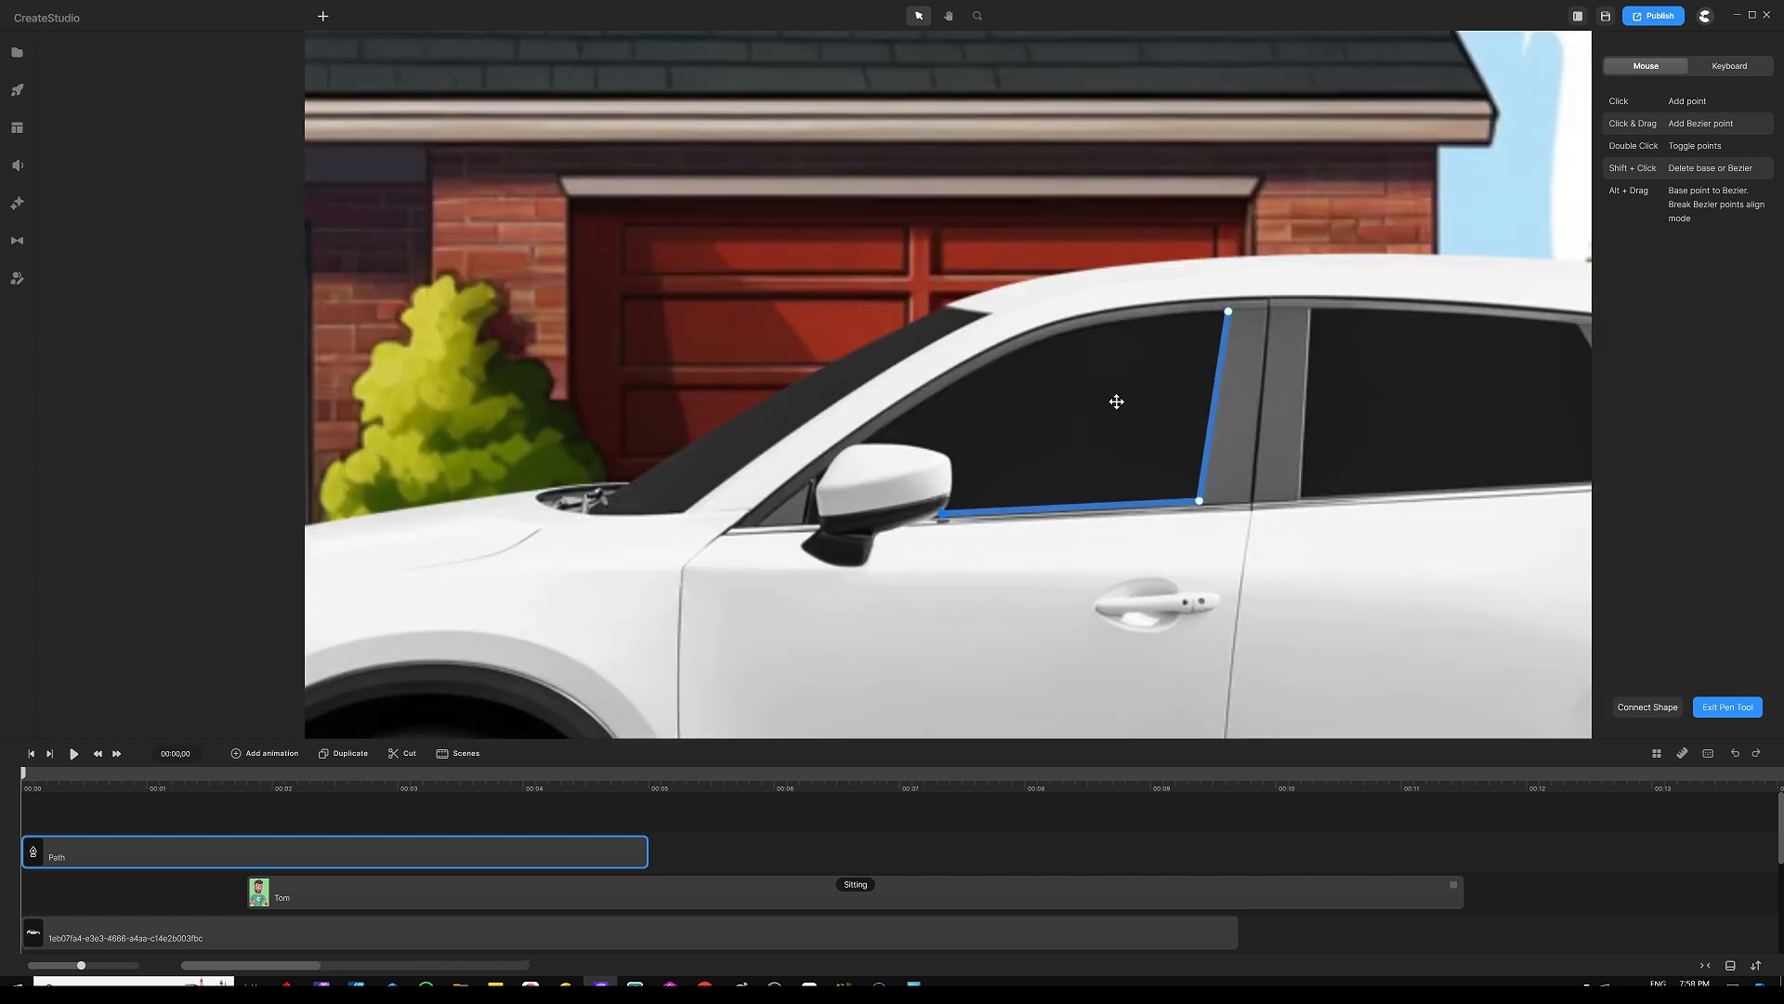
scroll(1117, 401, "up", 3)
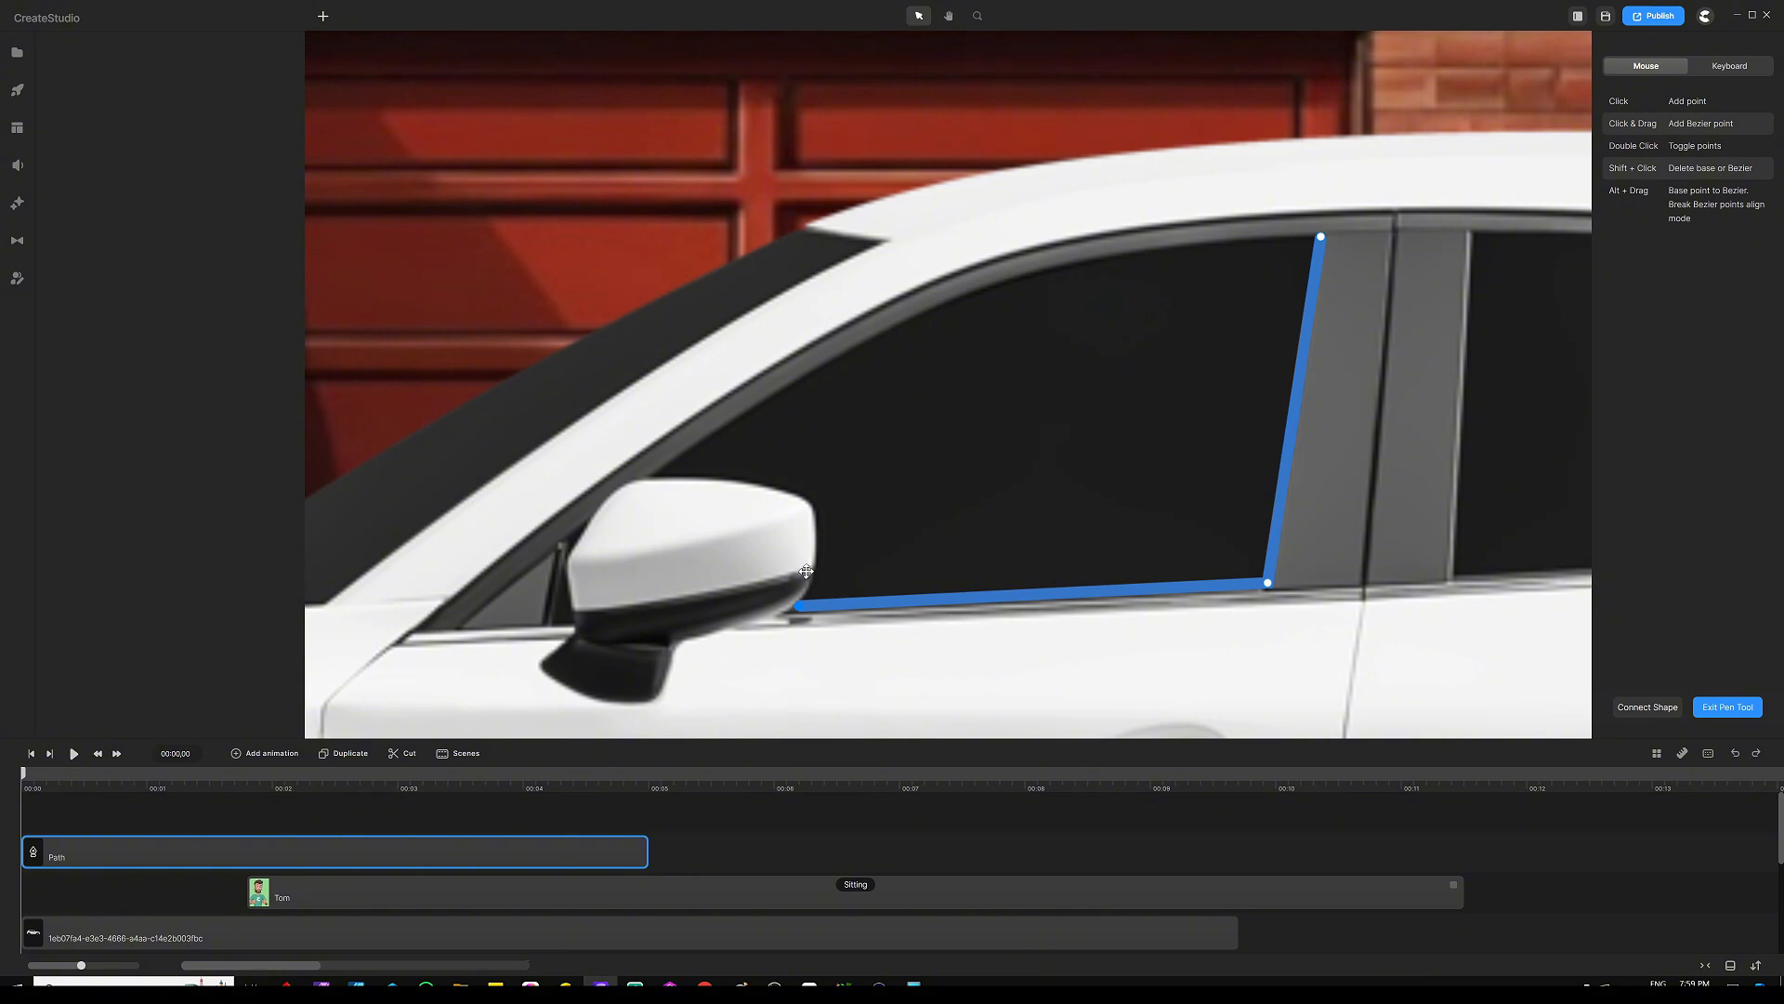
scroll(957, 531, "down", 3)
scroll(875, 584, "up", 5)
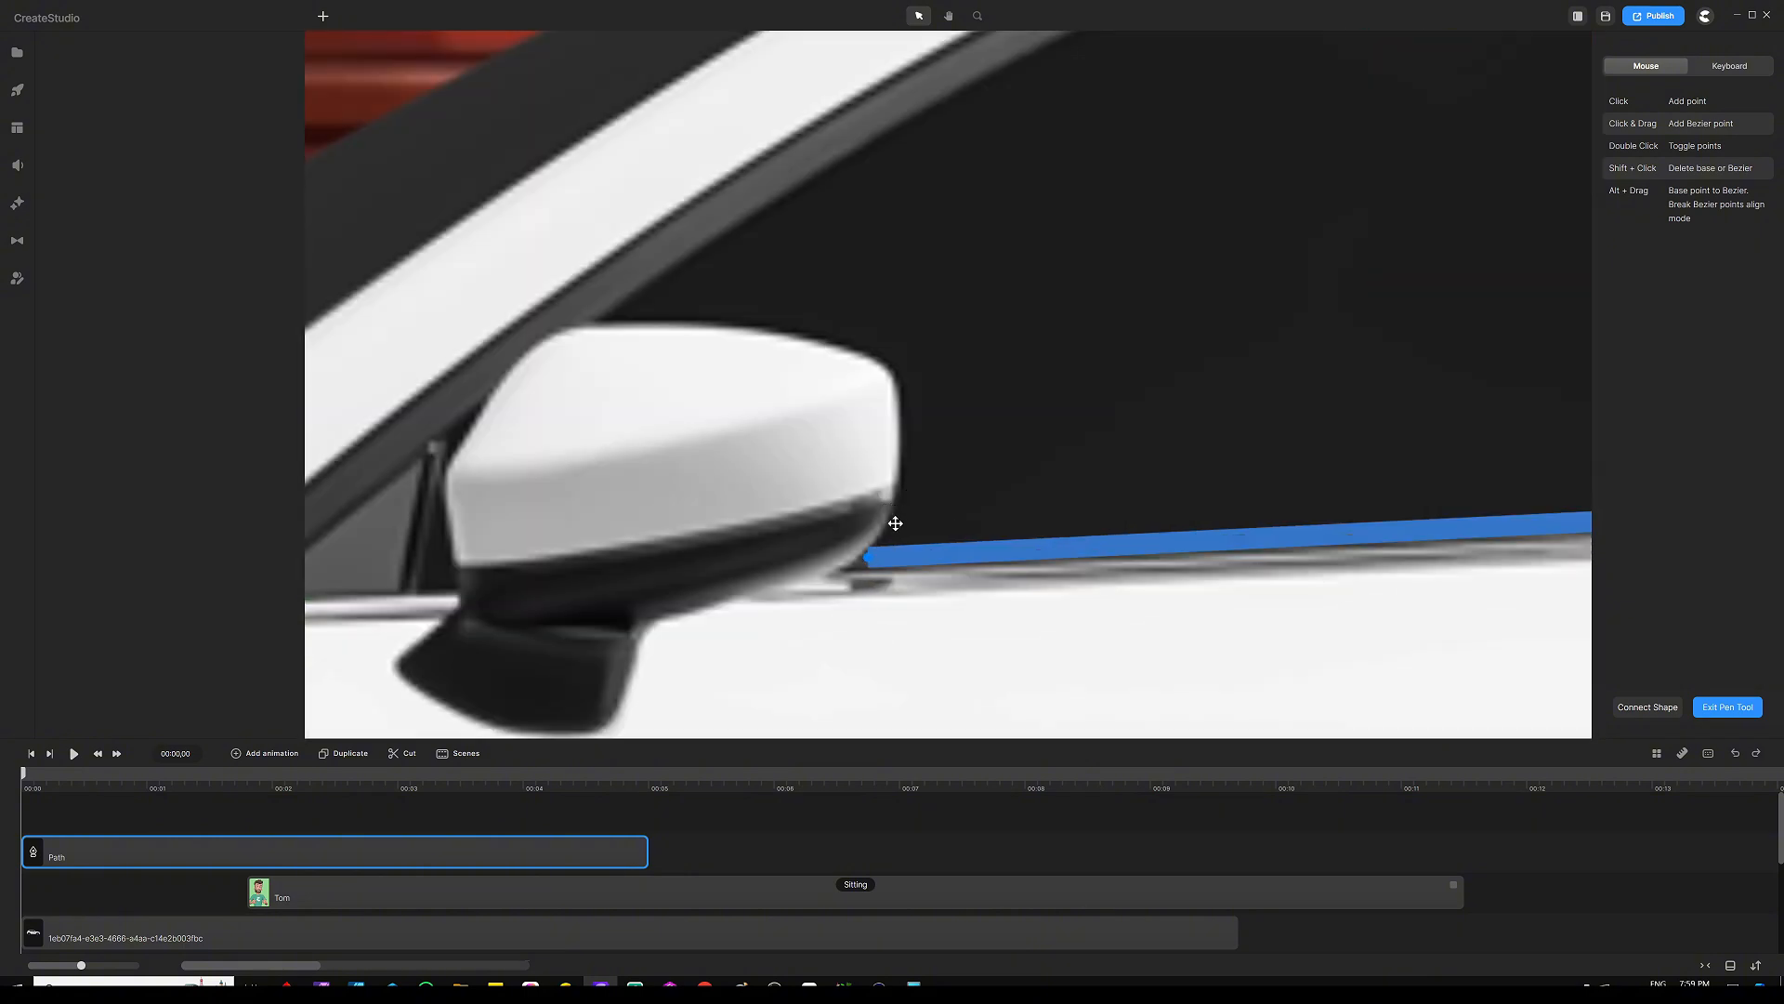
left_click(893, 522)
left_click(904, 485)
left_click(909, 453)
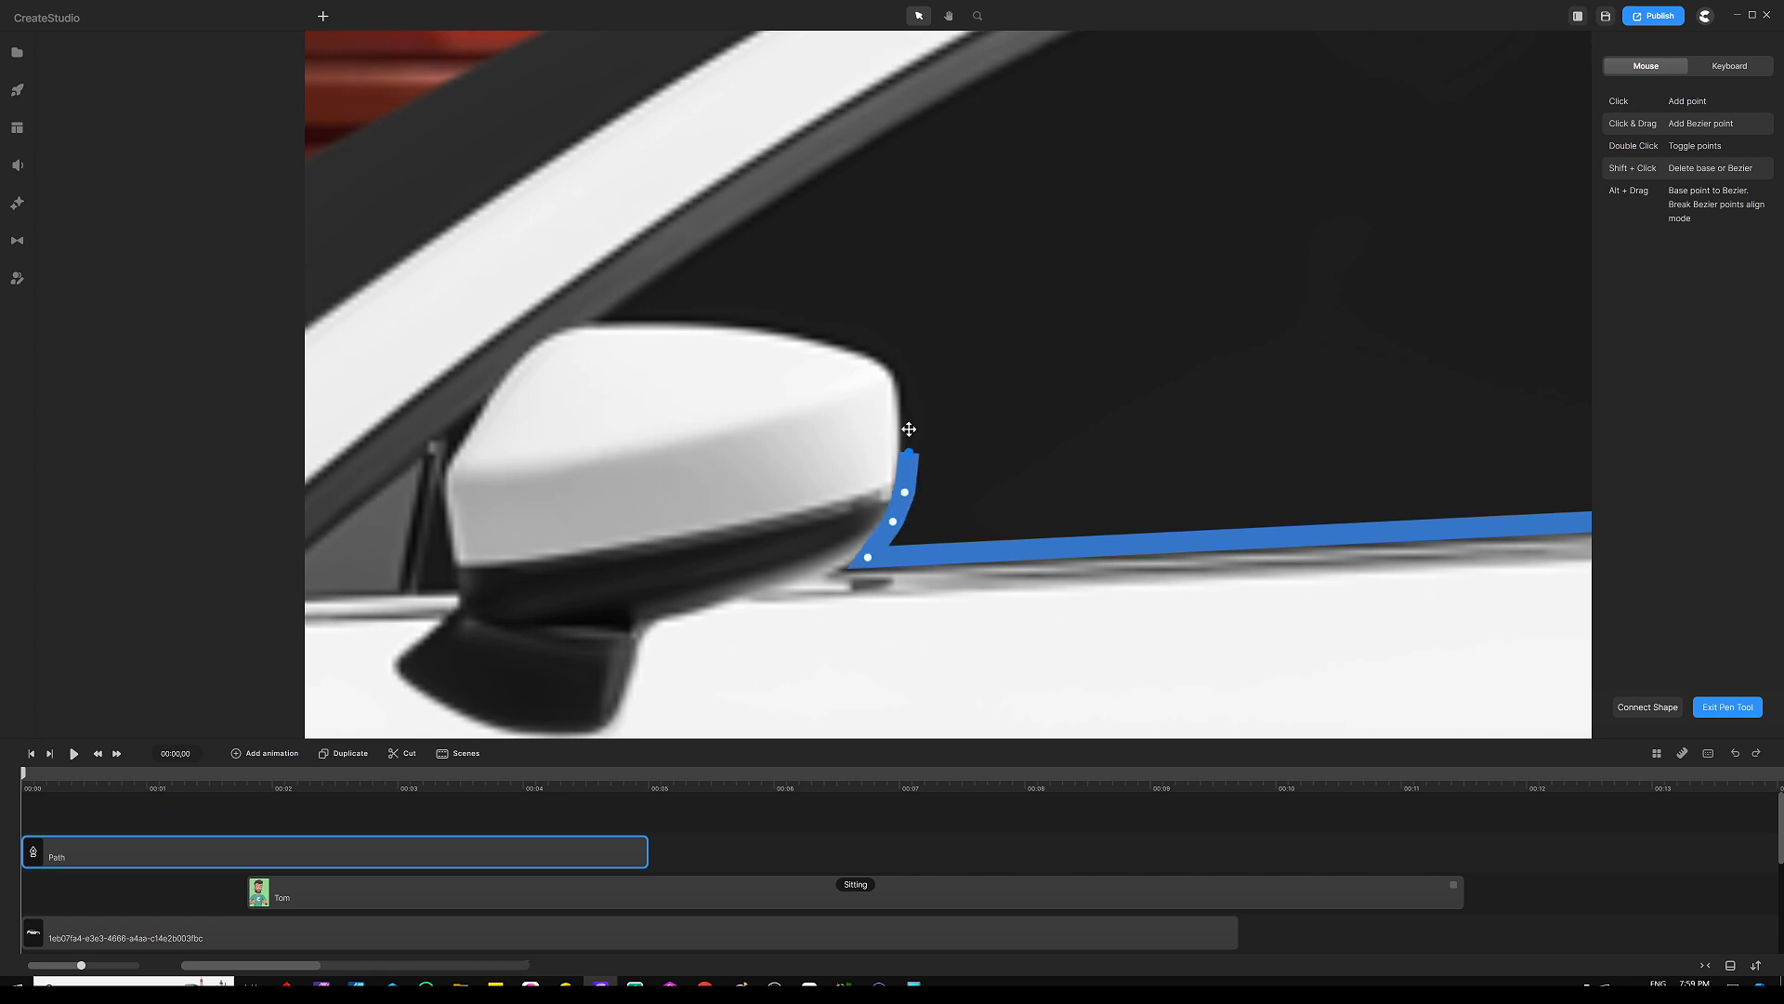
left_click(909, 421)
left_click(908, 391)
left_click(897, 364)
left_click(866, 347)
left_click(809, 331)
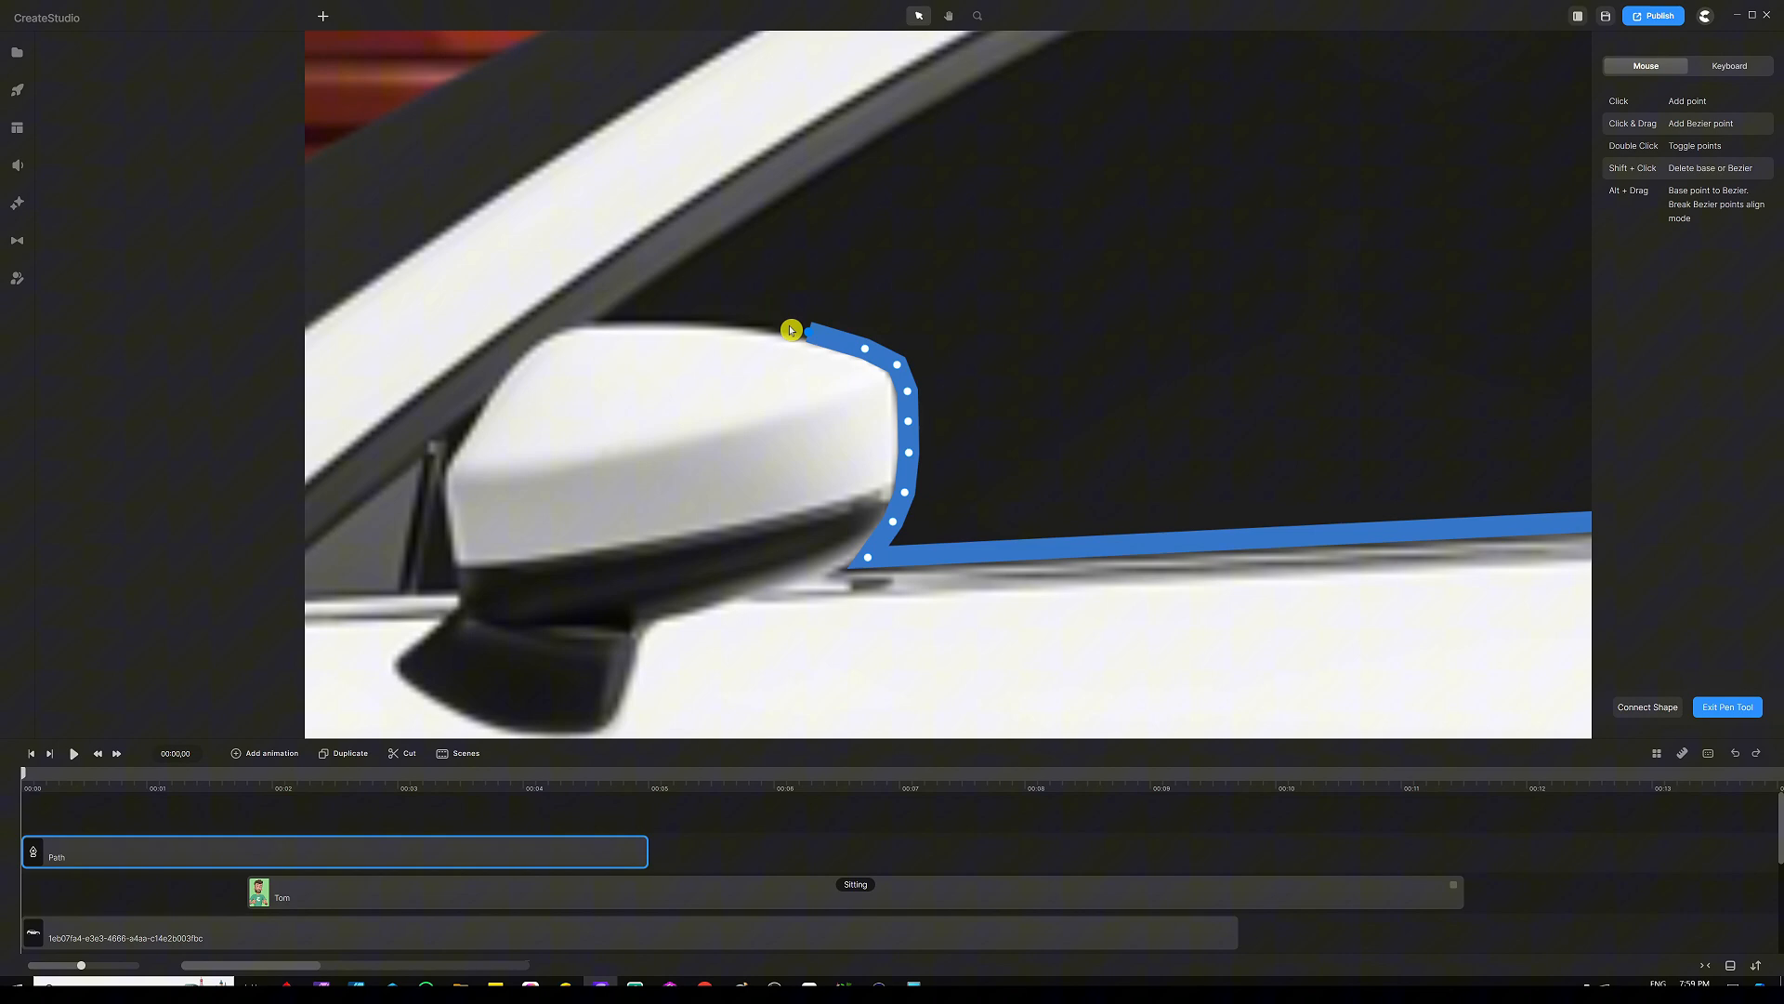
left_click(701, 316)
left_click(600, 315)
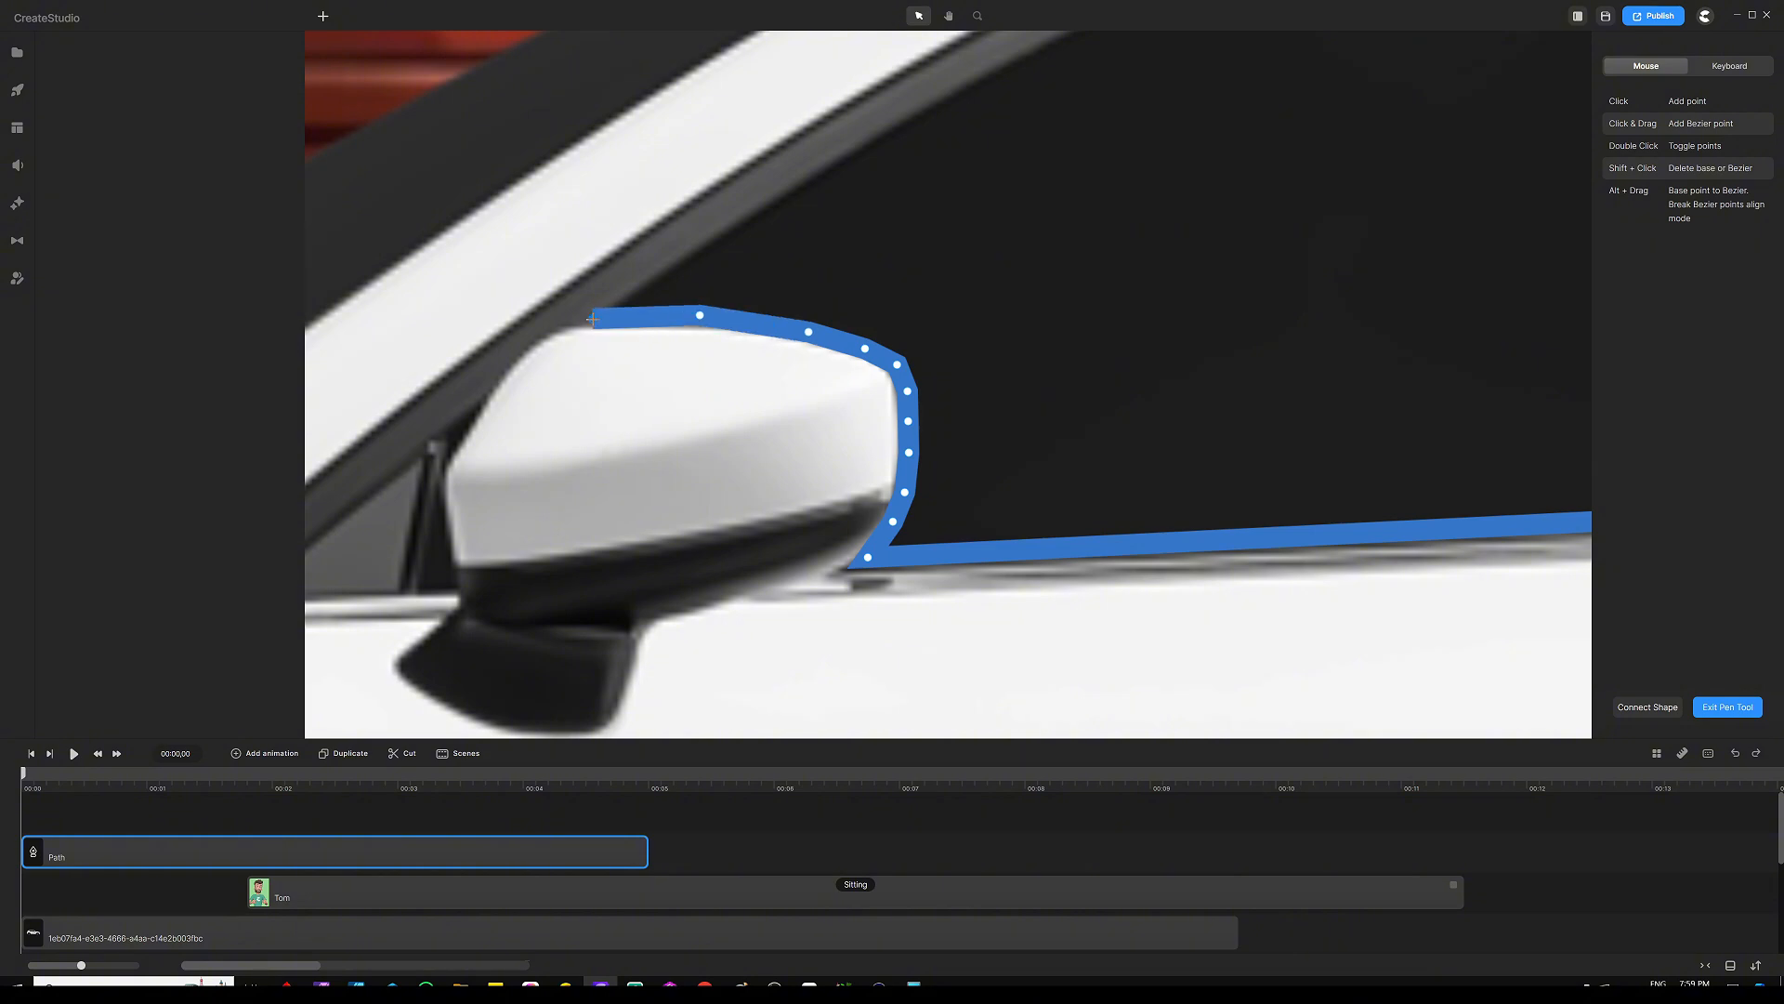
Run the path along the window's upper edge with one intermediate point and close it at the starting corner
scroll(726, 372, "down", 5)
scroll(825, 303, "up", 5)
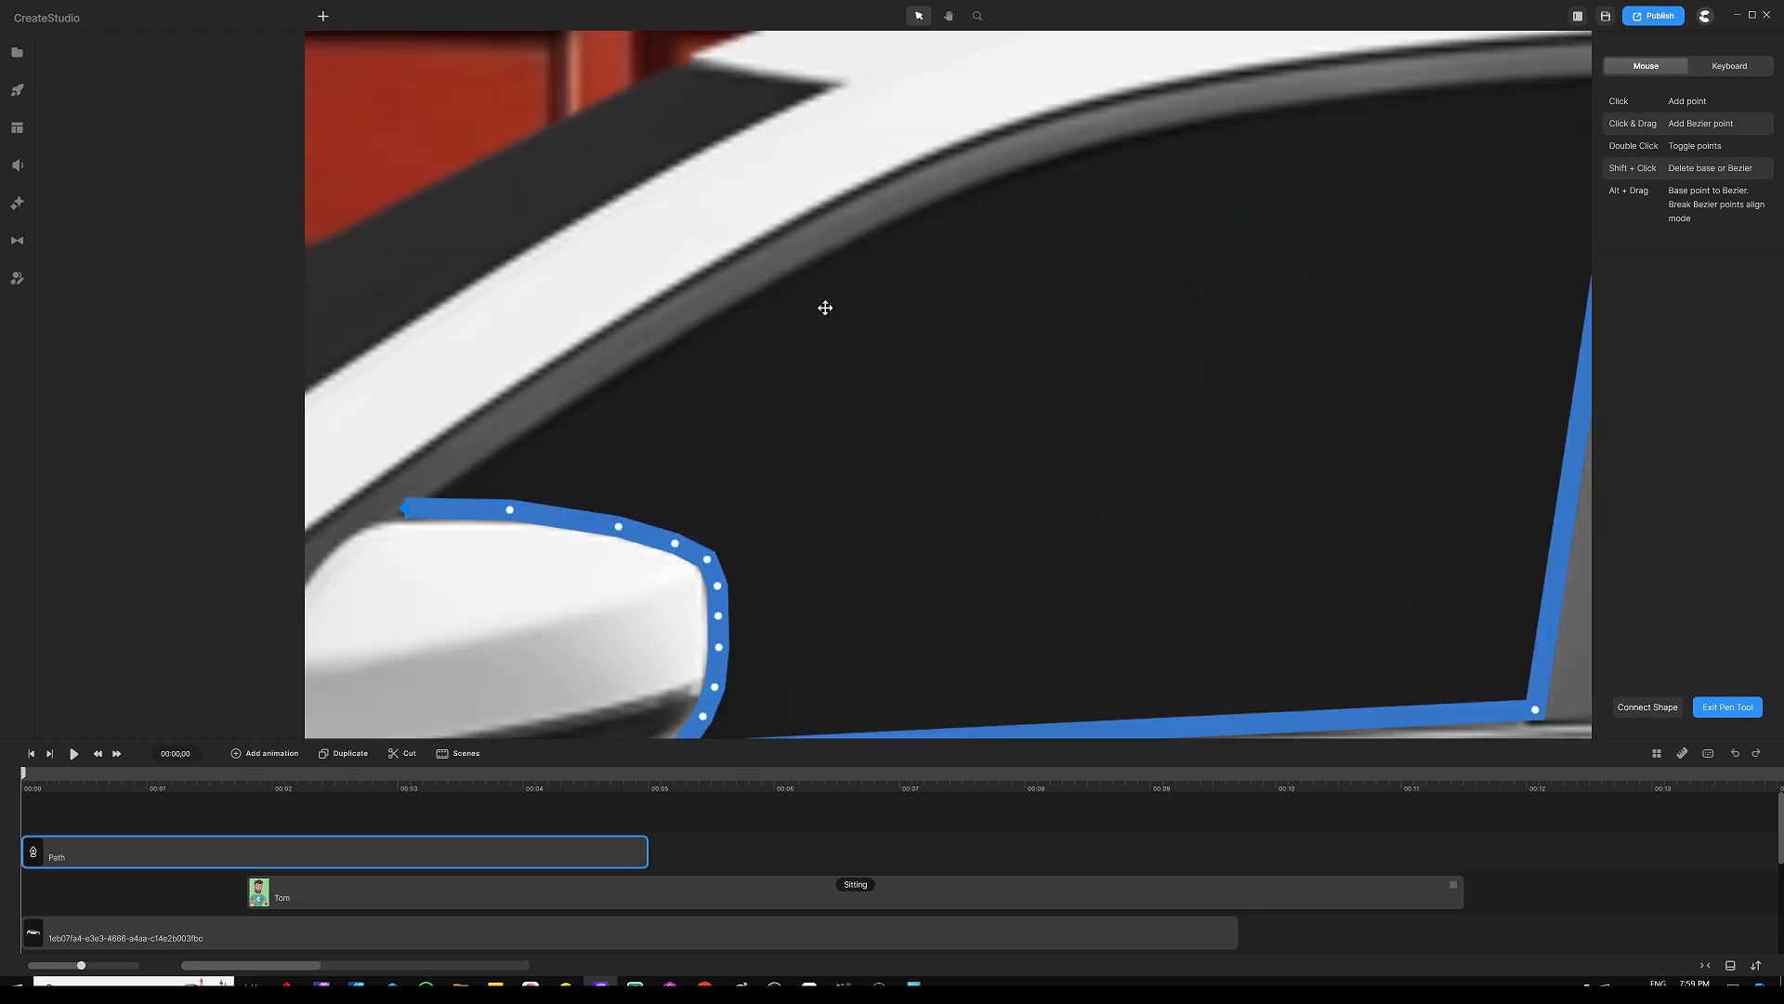
scroll(754, 345, "down", 1)
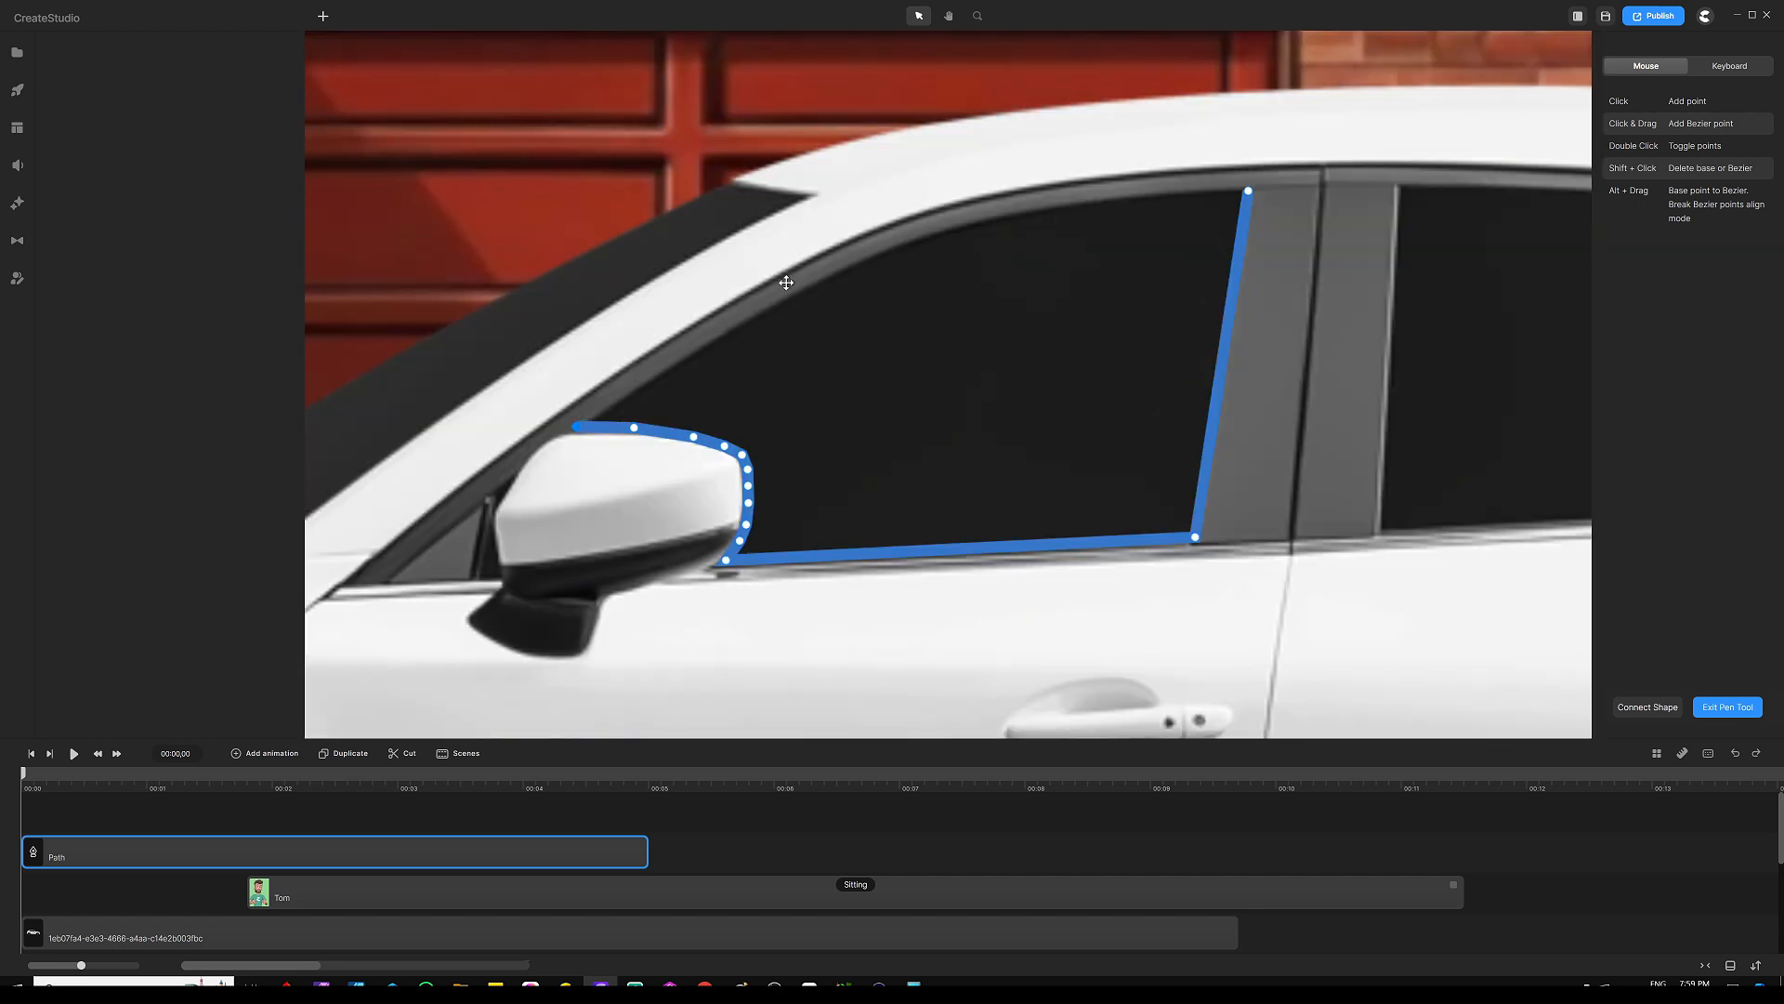
left_click(899, 249)
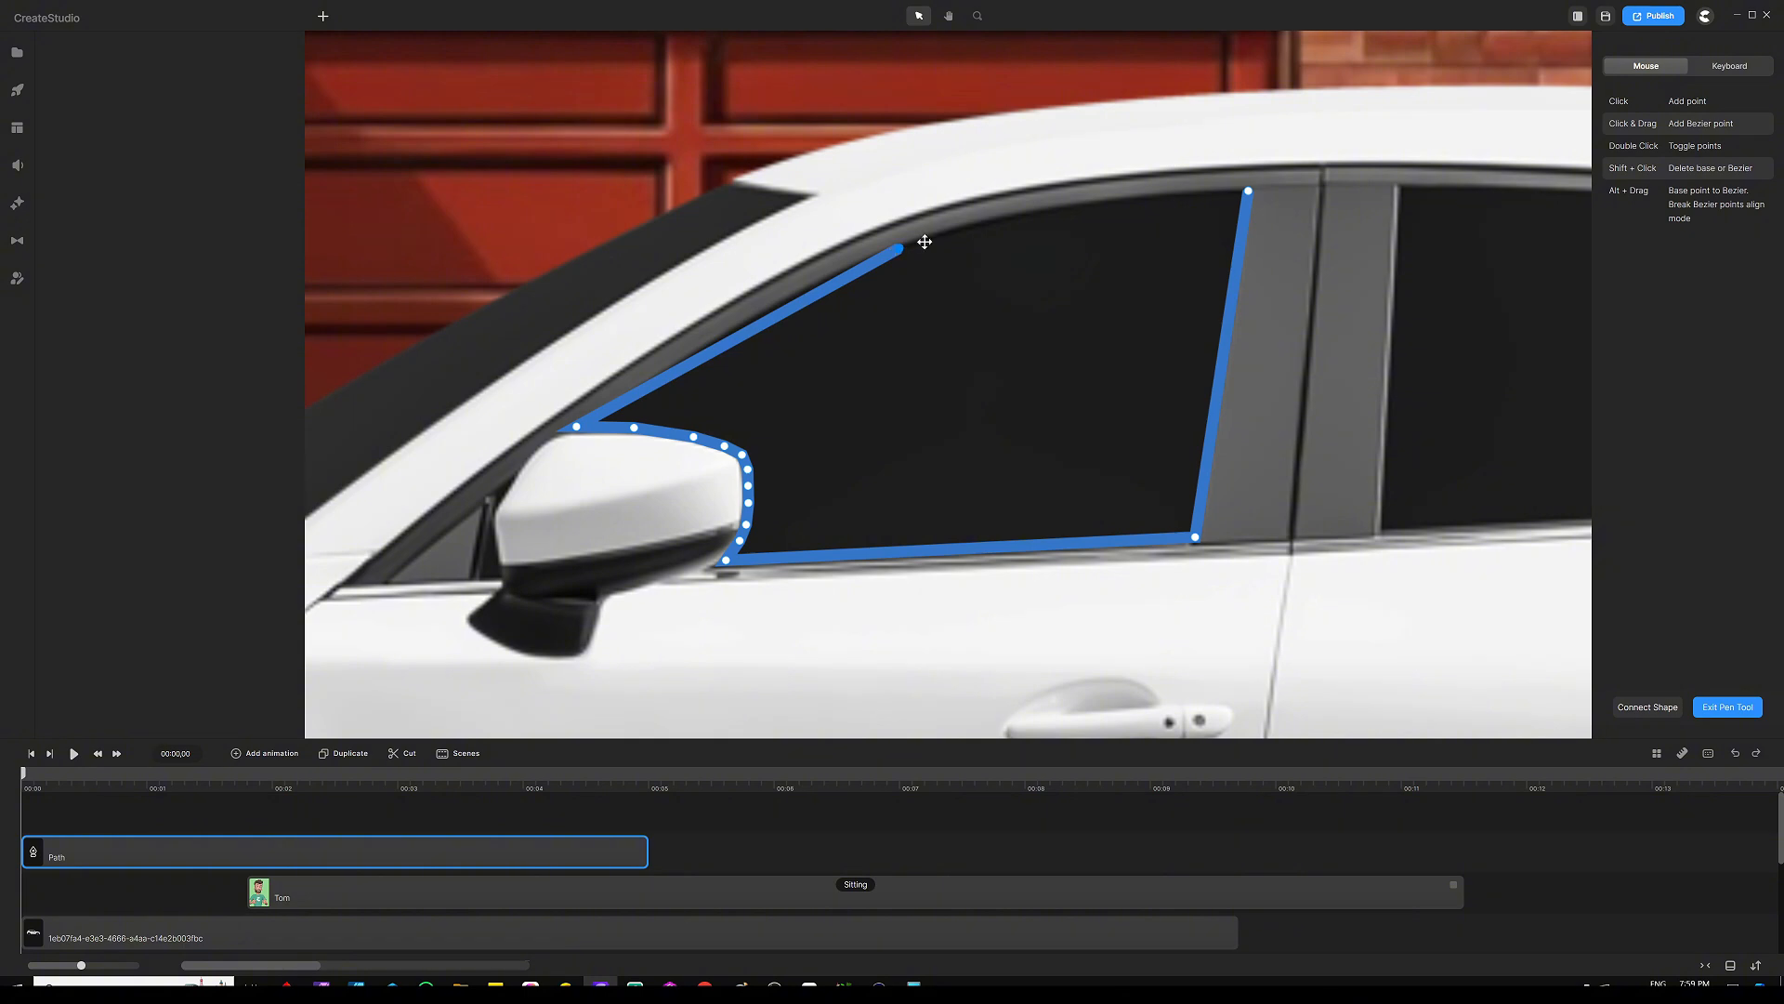
left_click(1247, 191)
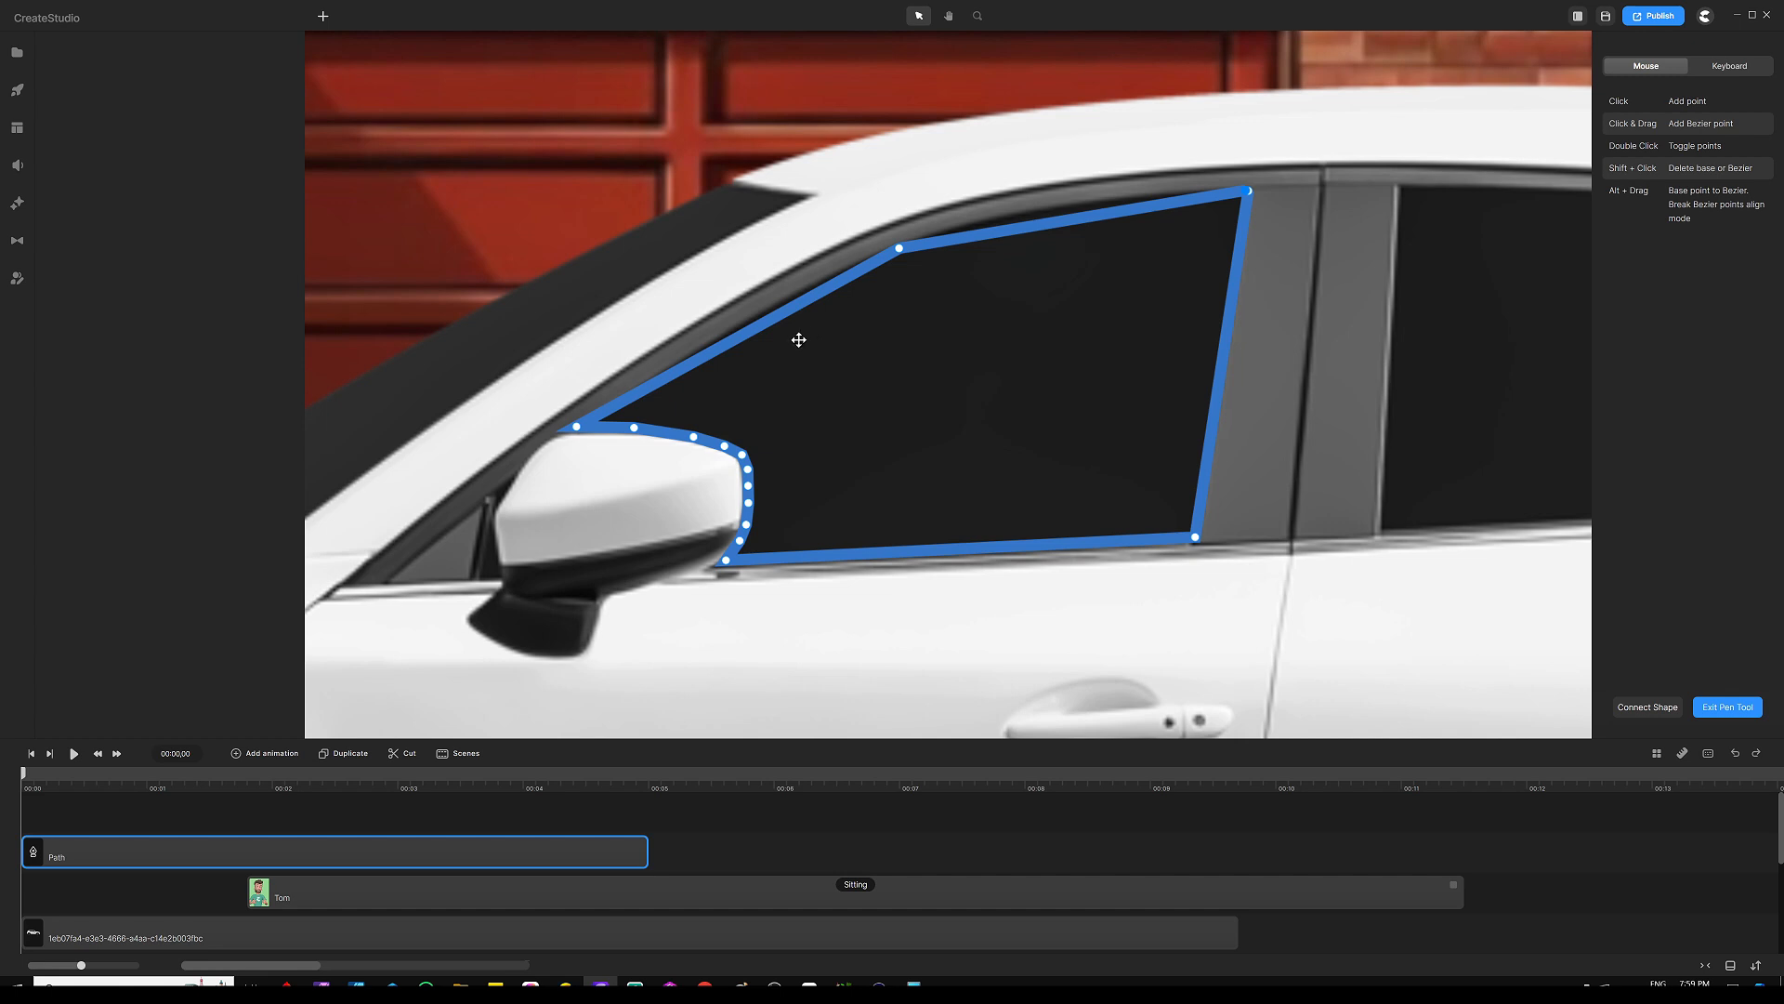
Add one point to each upper-edge segment of the window path and pull both up so the outline follows the curved frame
scroll(751, 334, "up", 3)
scroll(845, 346, "down", 3)
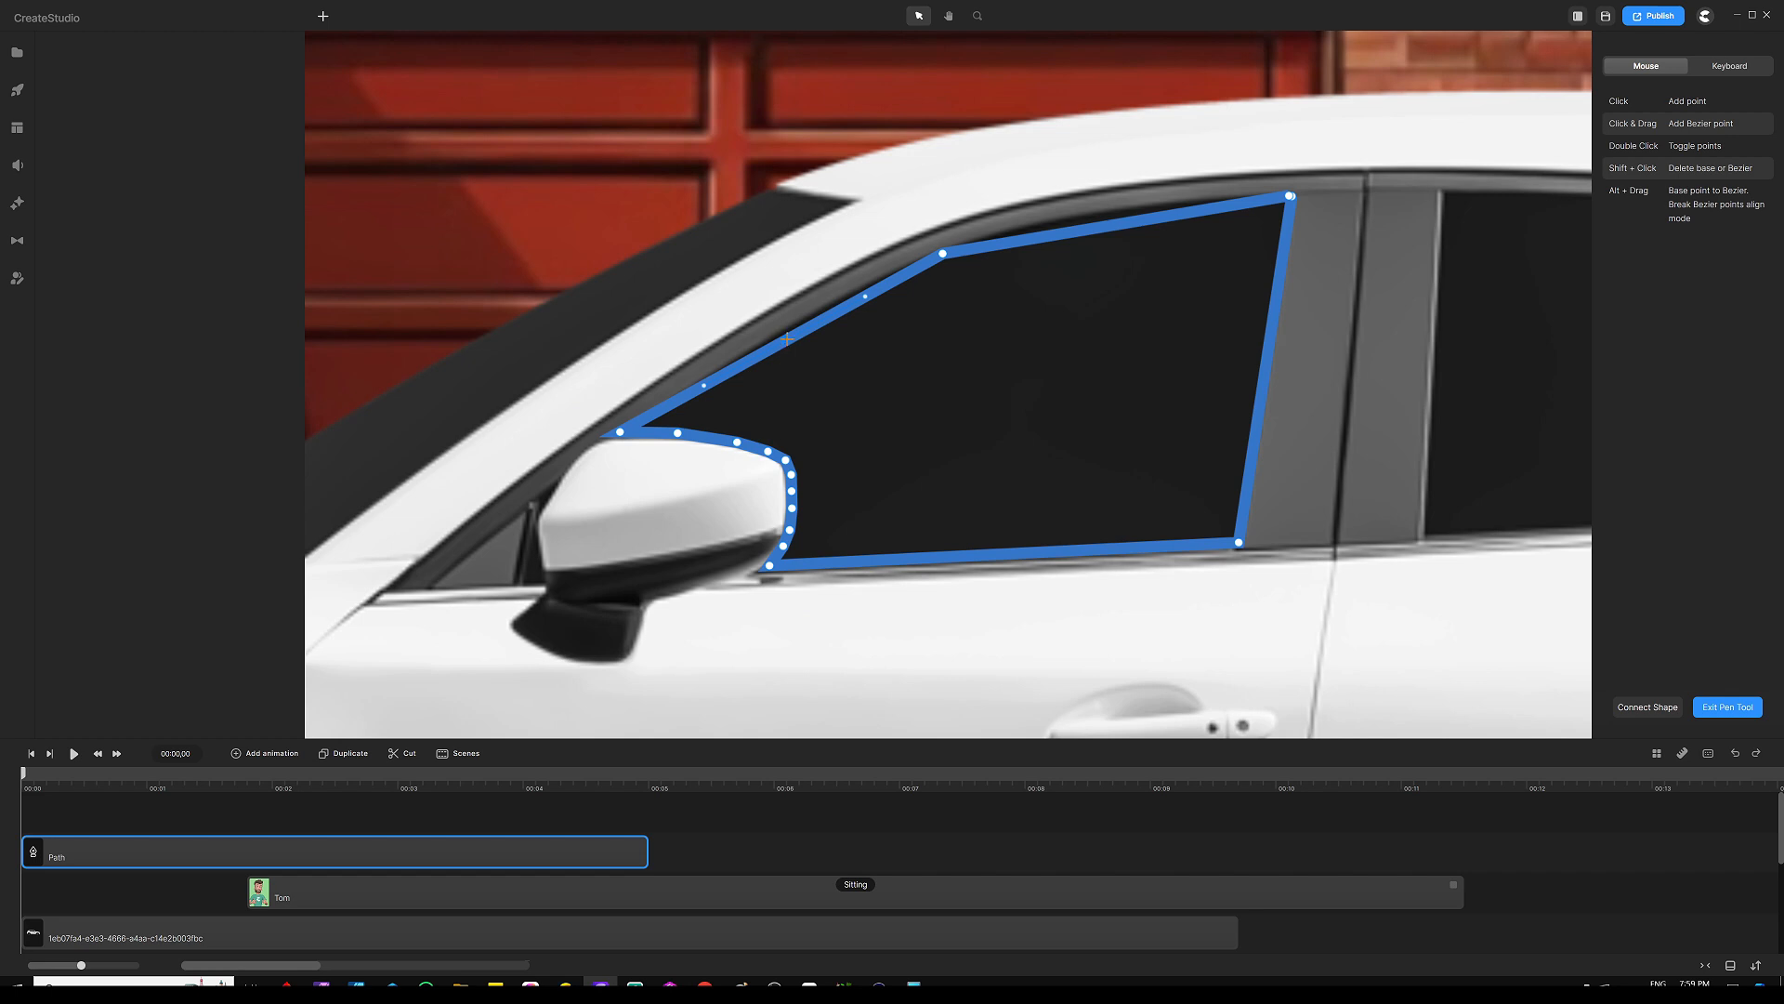
mouse_move(787, 339)
left_mouse_down()
mouse_move(775, 321)
mouse_move(900, 347)
mouse_move(790, 335)
mouse_move(749, 285)
mouse_move(757, 318)
mouse_move(737, 299)
mouse_move(899, 342)
mouse_move(801, 352)
mouse_move(789, 324)
left_mouse_up()
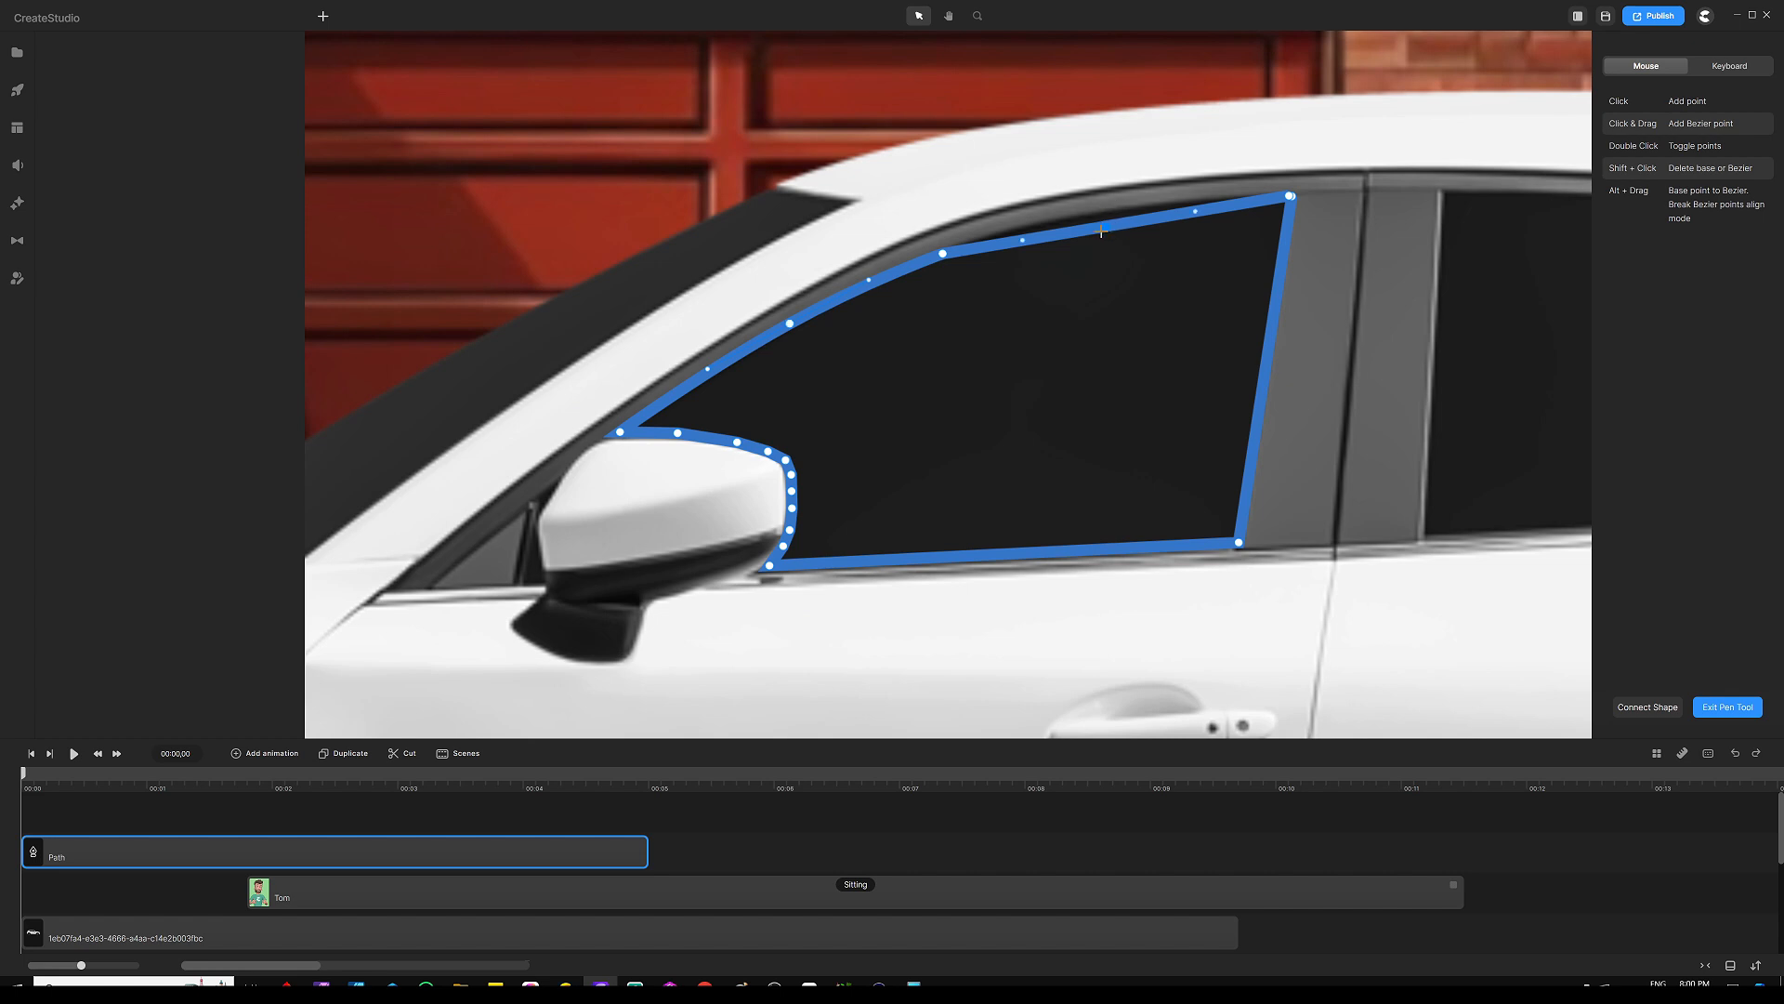
mouse_move(1104, 226)
left_mouse_down()
mouse_move(1106, 296)
mouse_move(1107, 210)
left_mouse_up()
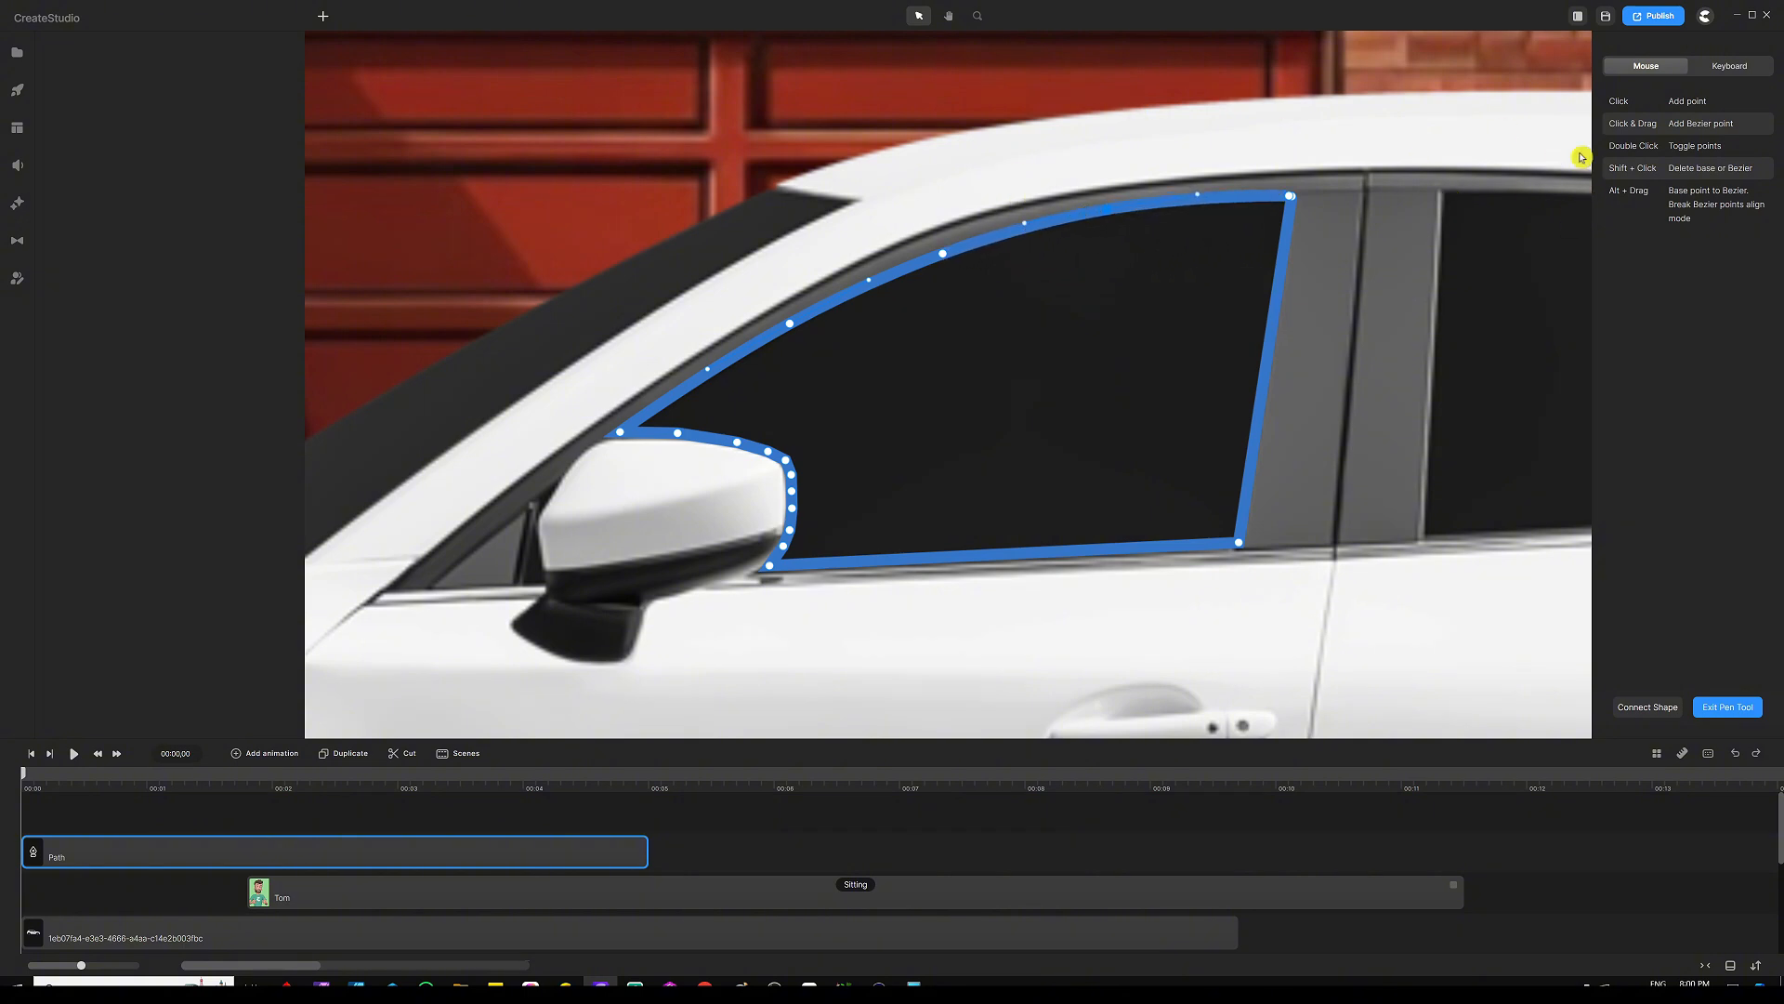
Connect the window path into a filled shape and set its border width to 0 px
left_click(1648, 709)
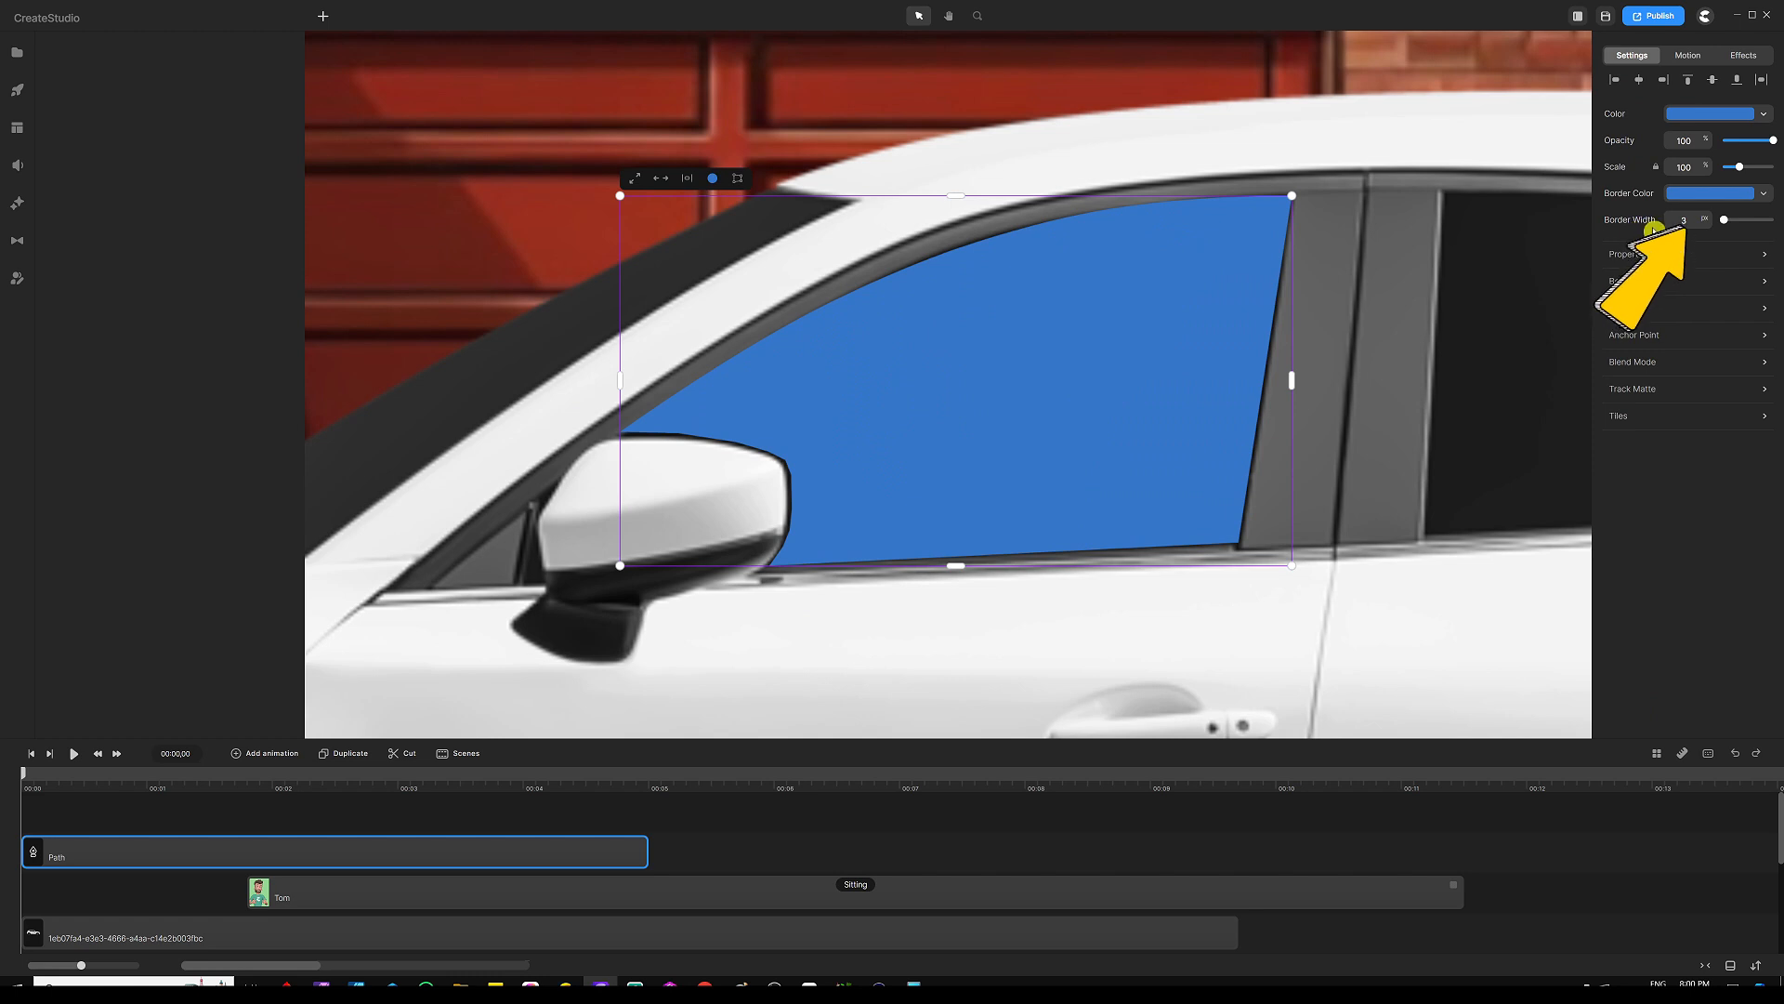
left_click_drag(1724, 221, 1705, 221)
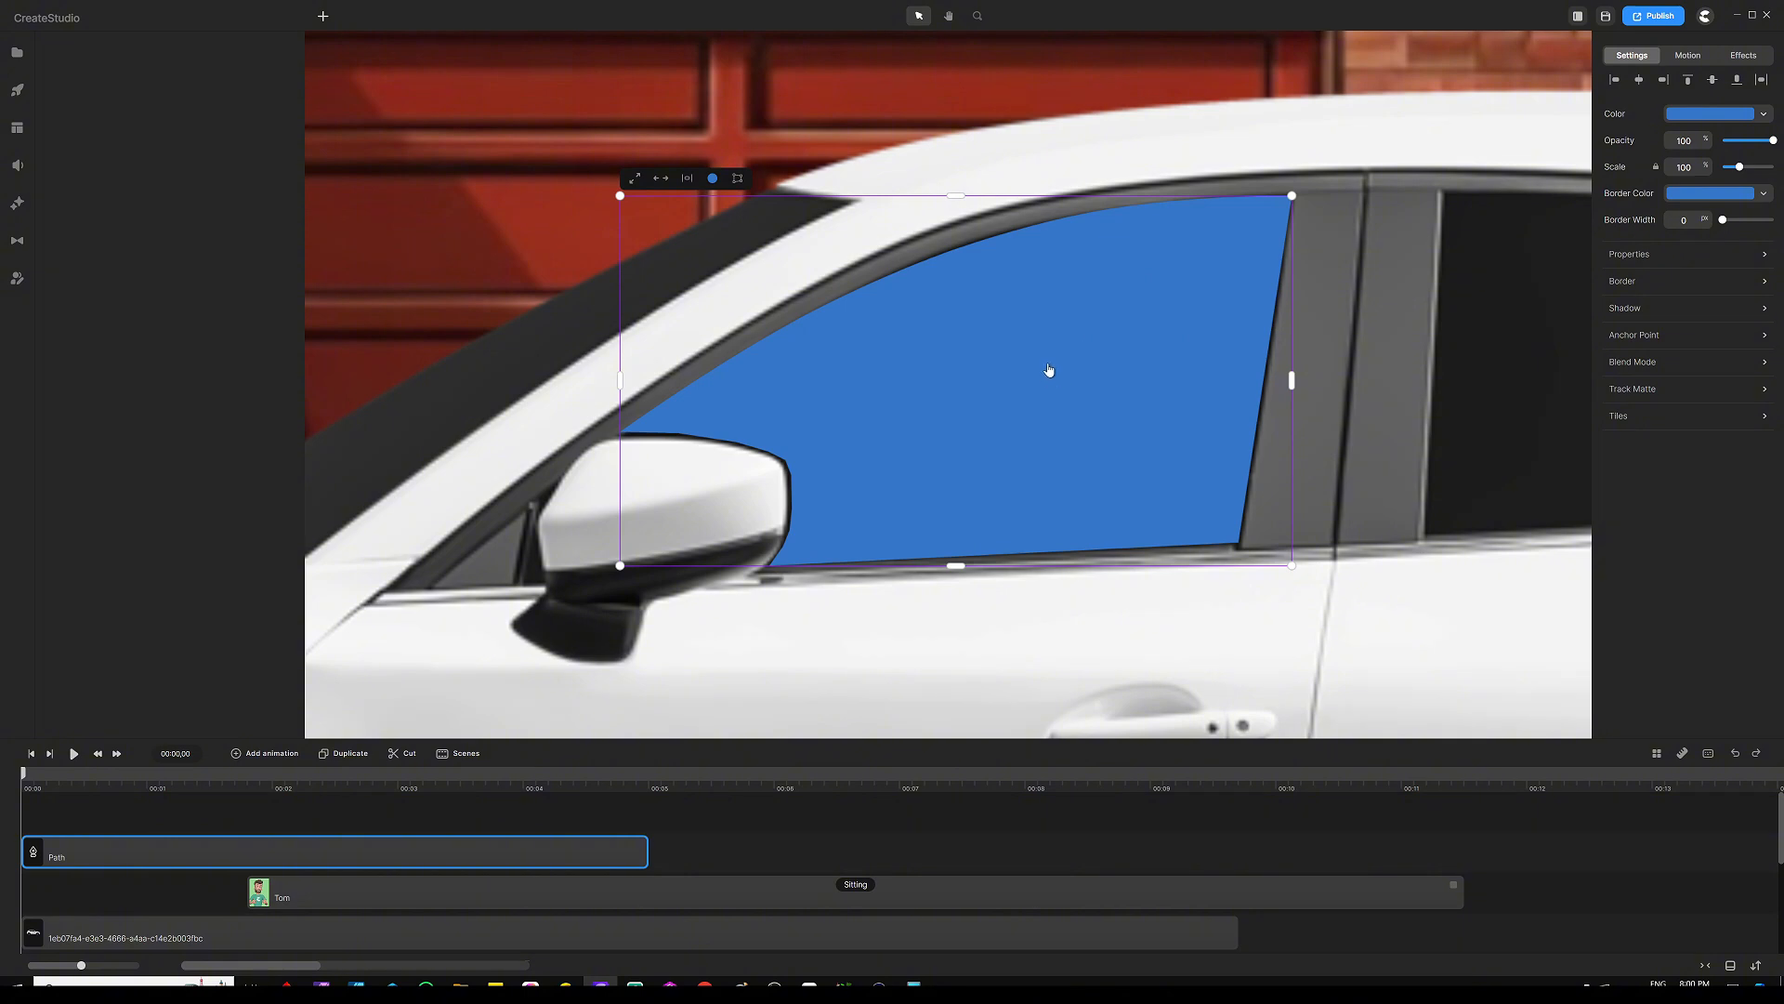
key("ctrl+0")
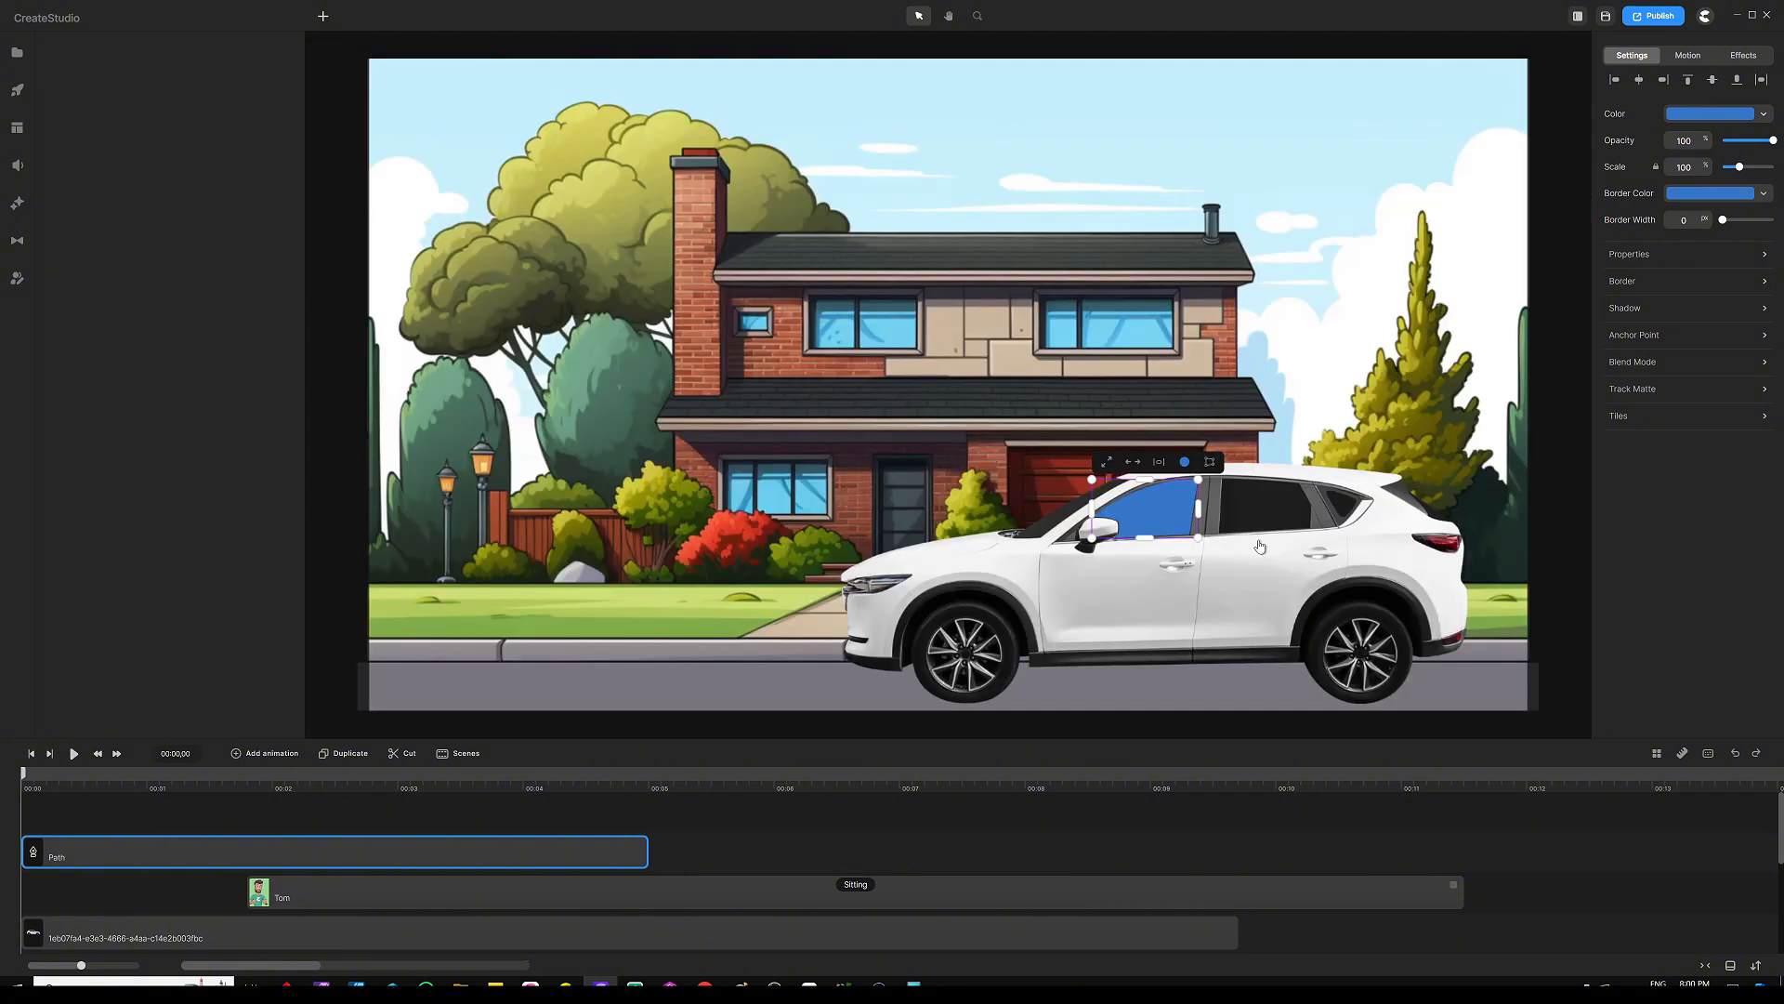
Extend the window shape's layer to the end of the car layer and rename it Tom Mask
left_click(692, 850)
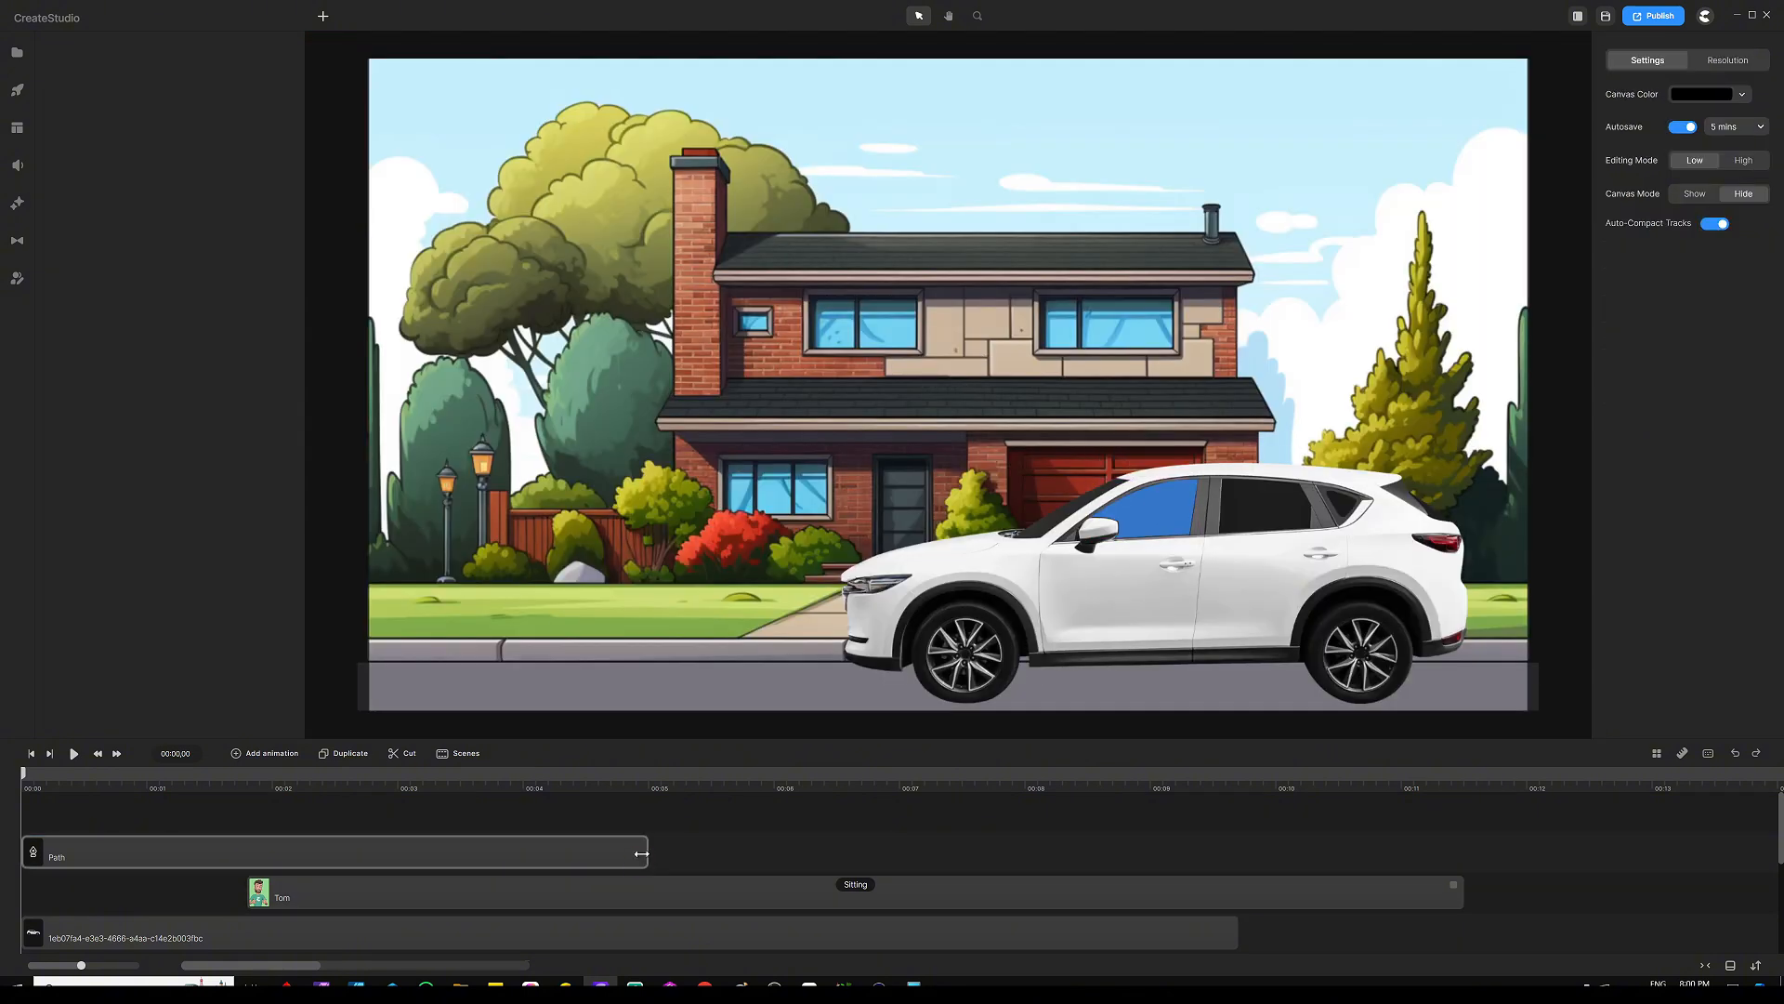
left_click_drag(645, 852, 1227, 847)
right_click(793, 848)
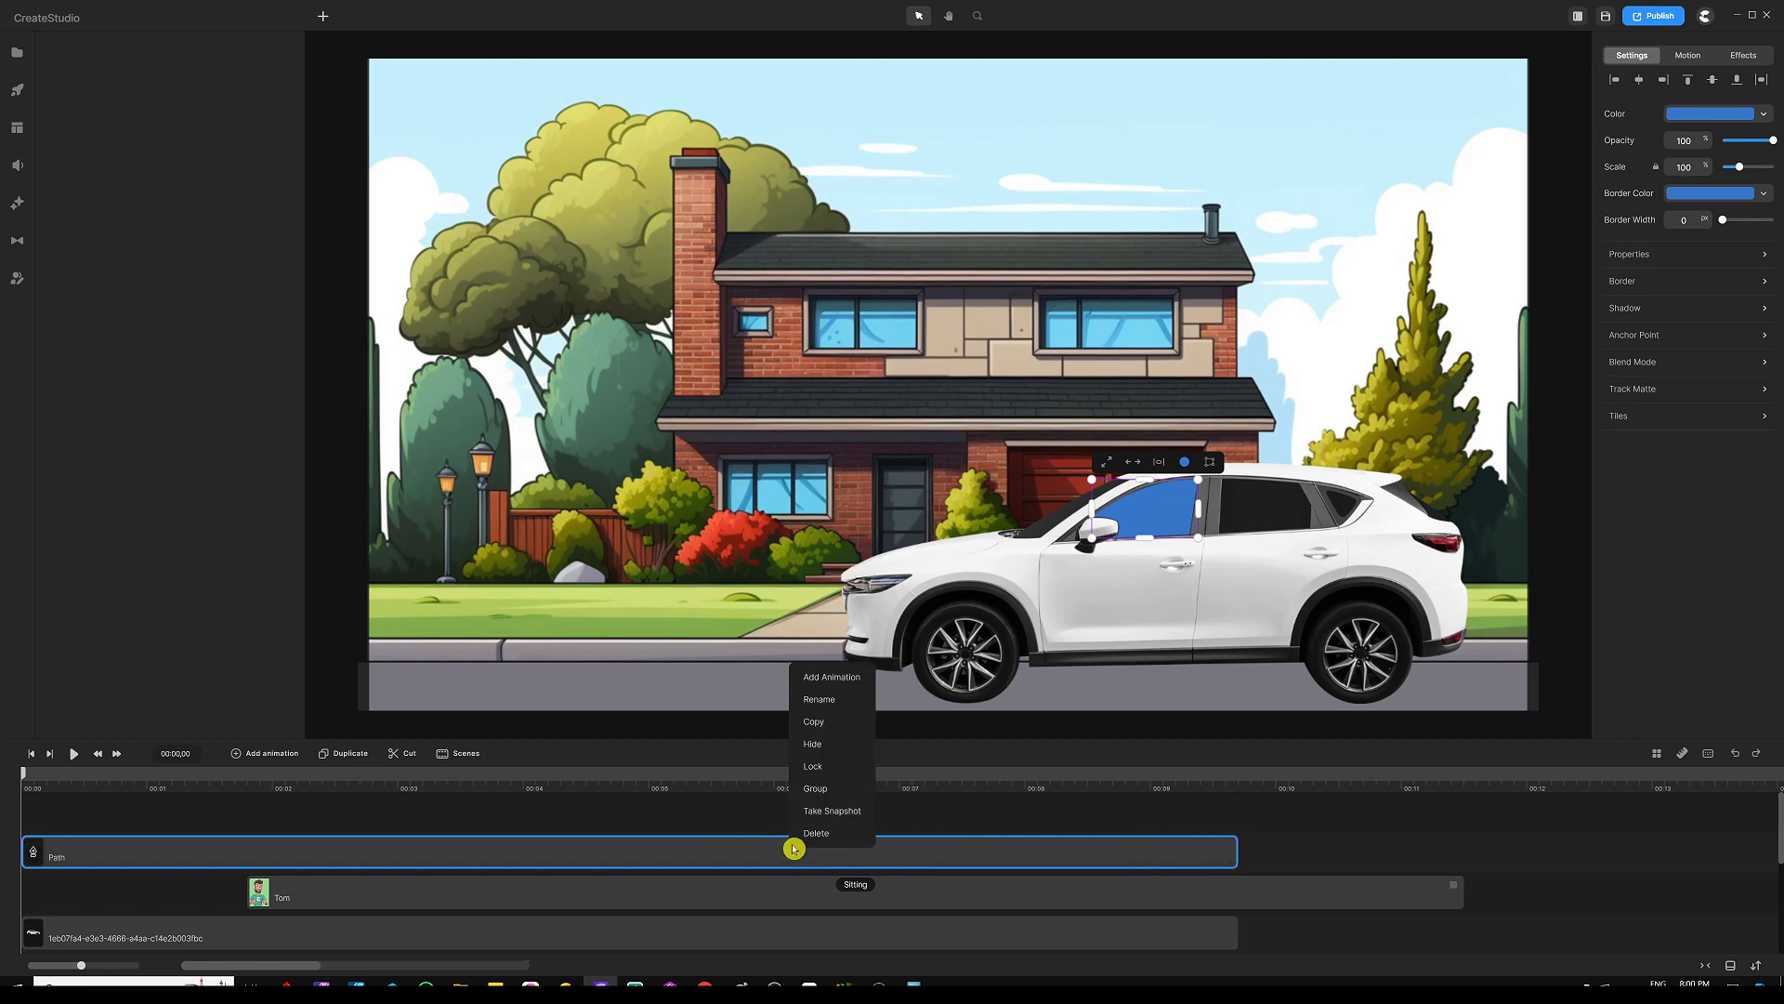
left_click(811, 700)
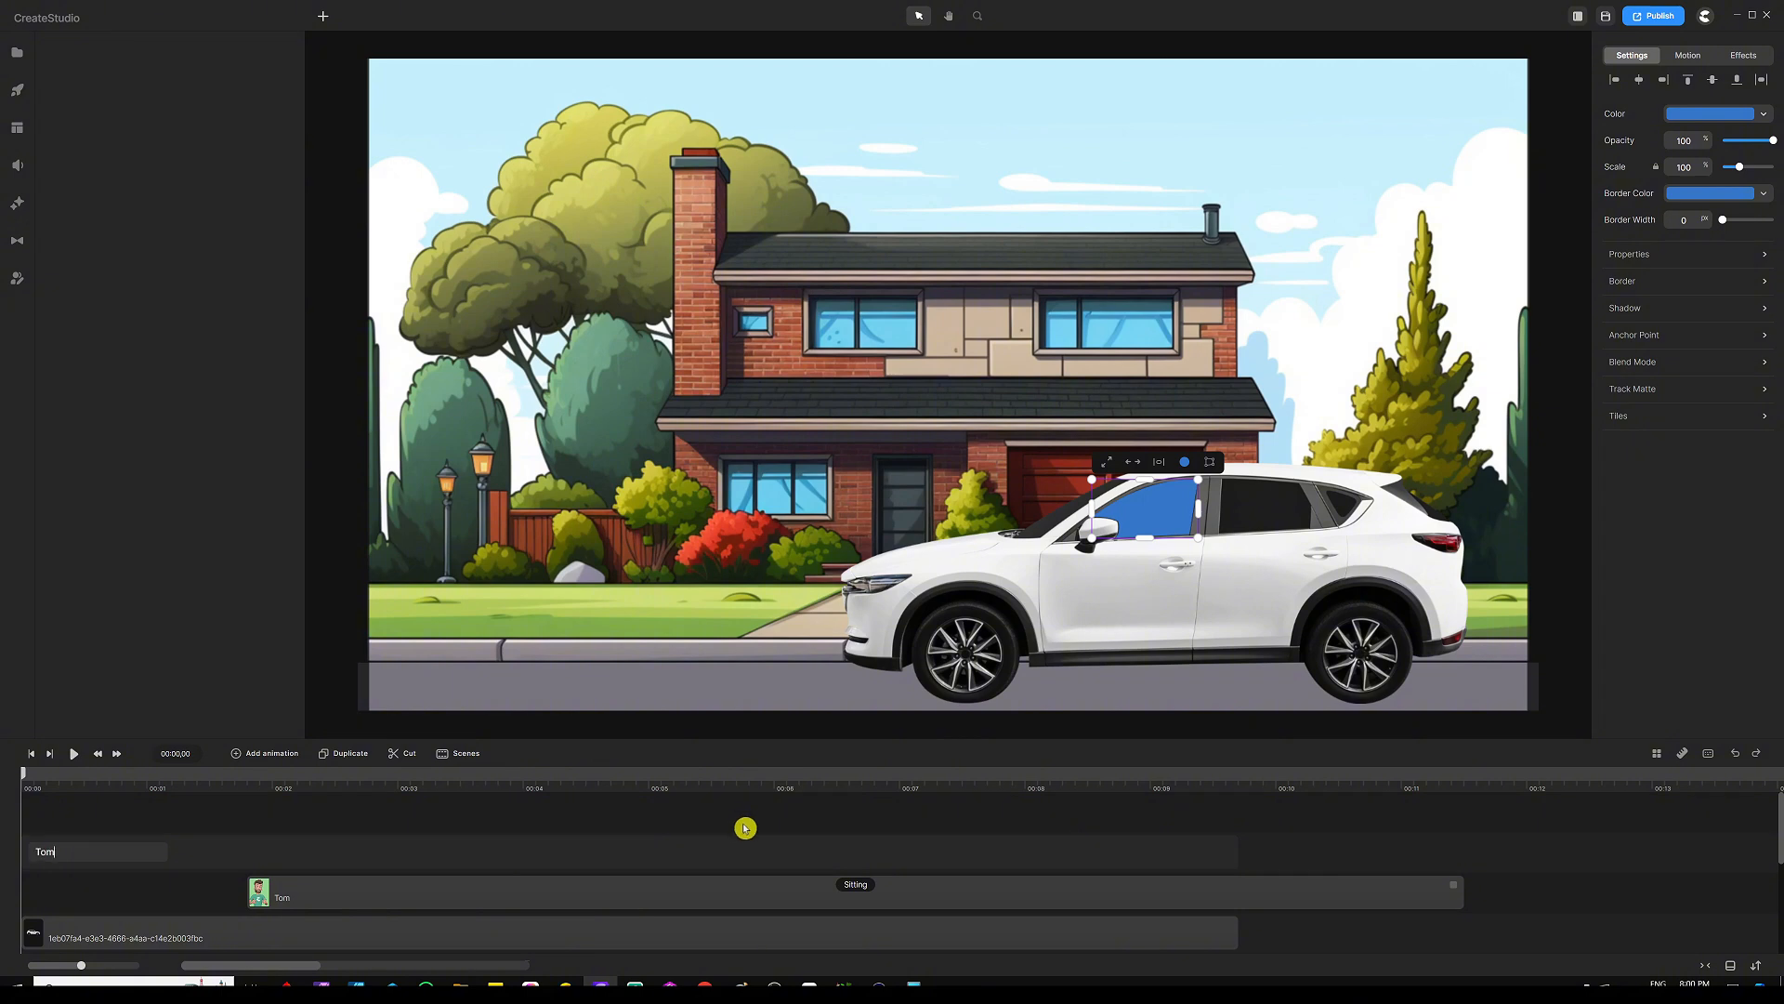
key("Return")
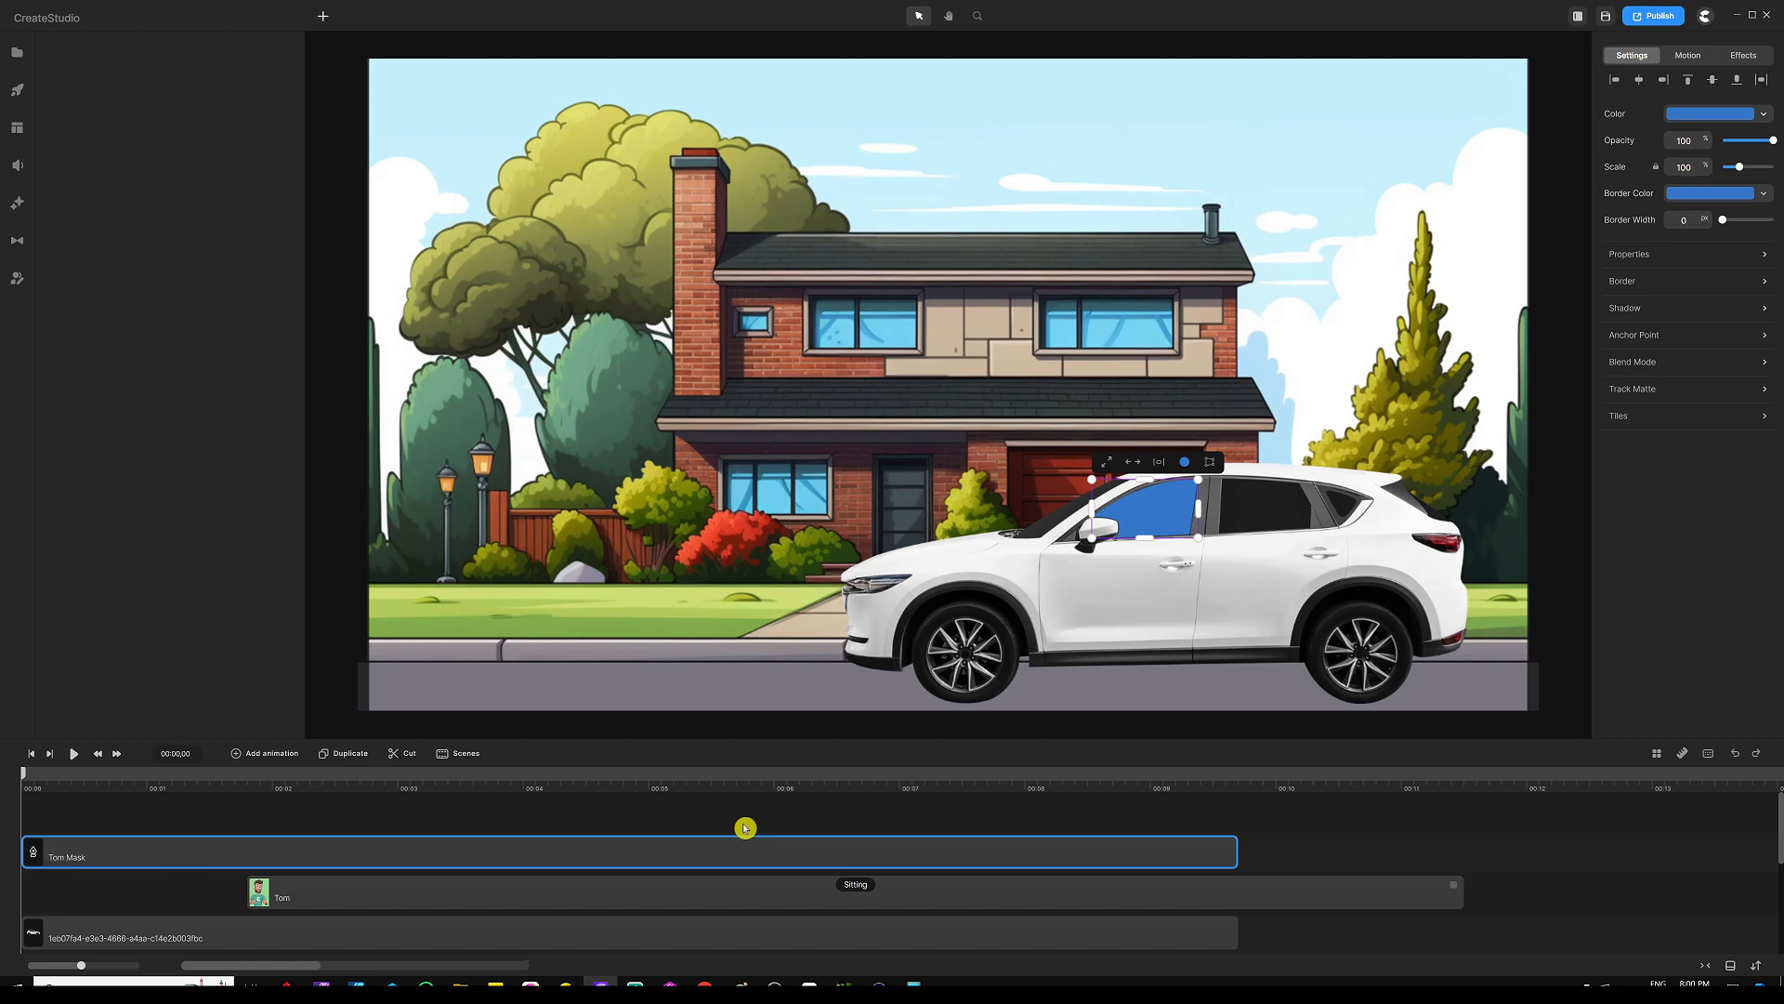
left_click(729, 821)
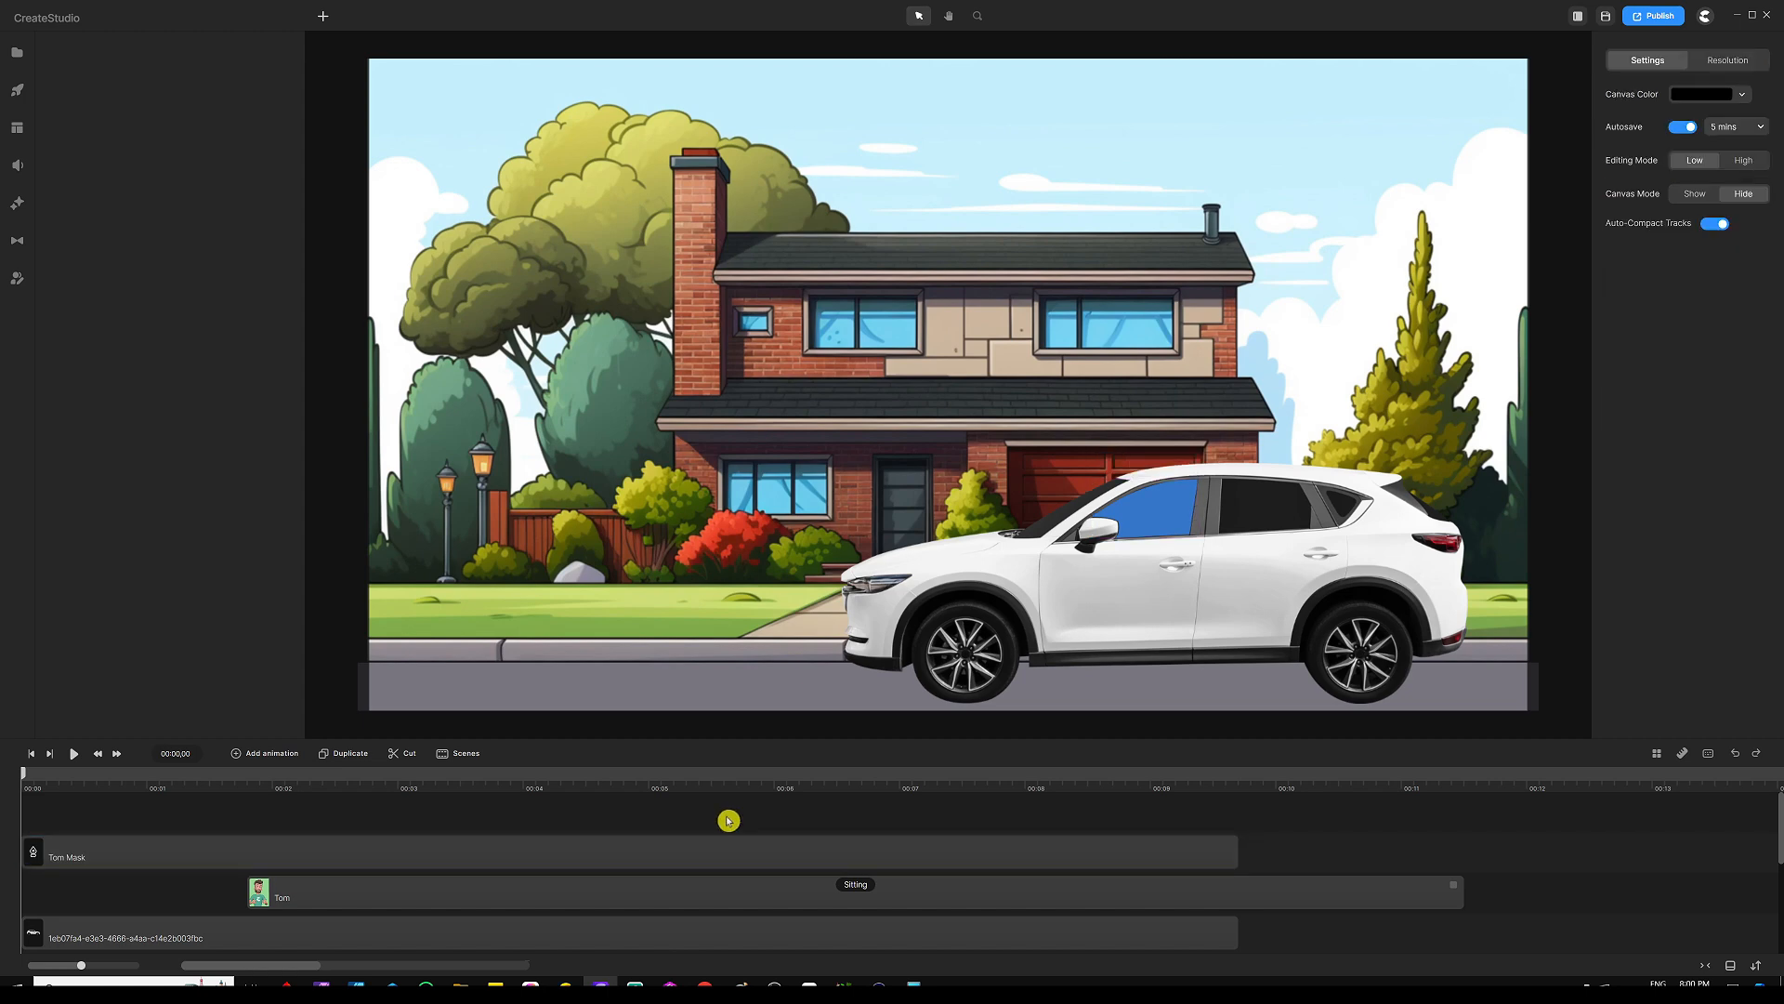
Move the Tom layer to the timeline start and apply Tom Mask to it as an Alpha track matte
left_click_drag(660, 897, 414, 897)
left_click(548, 813)
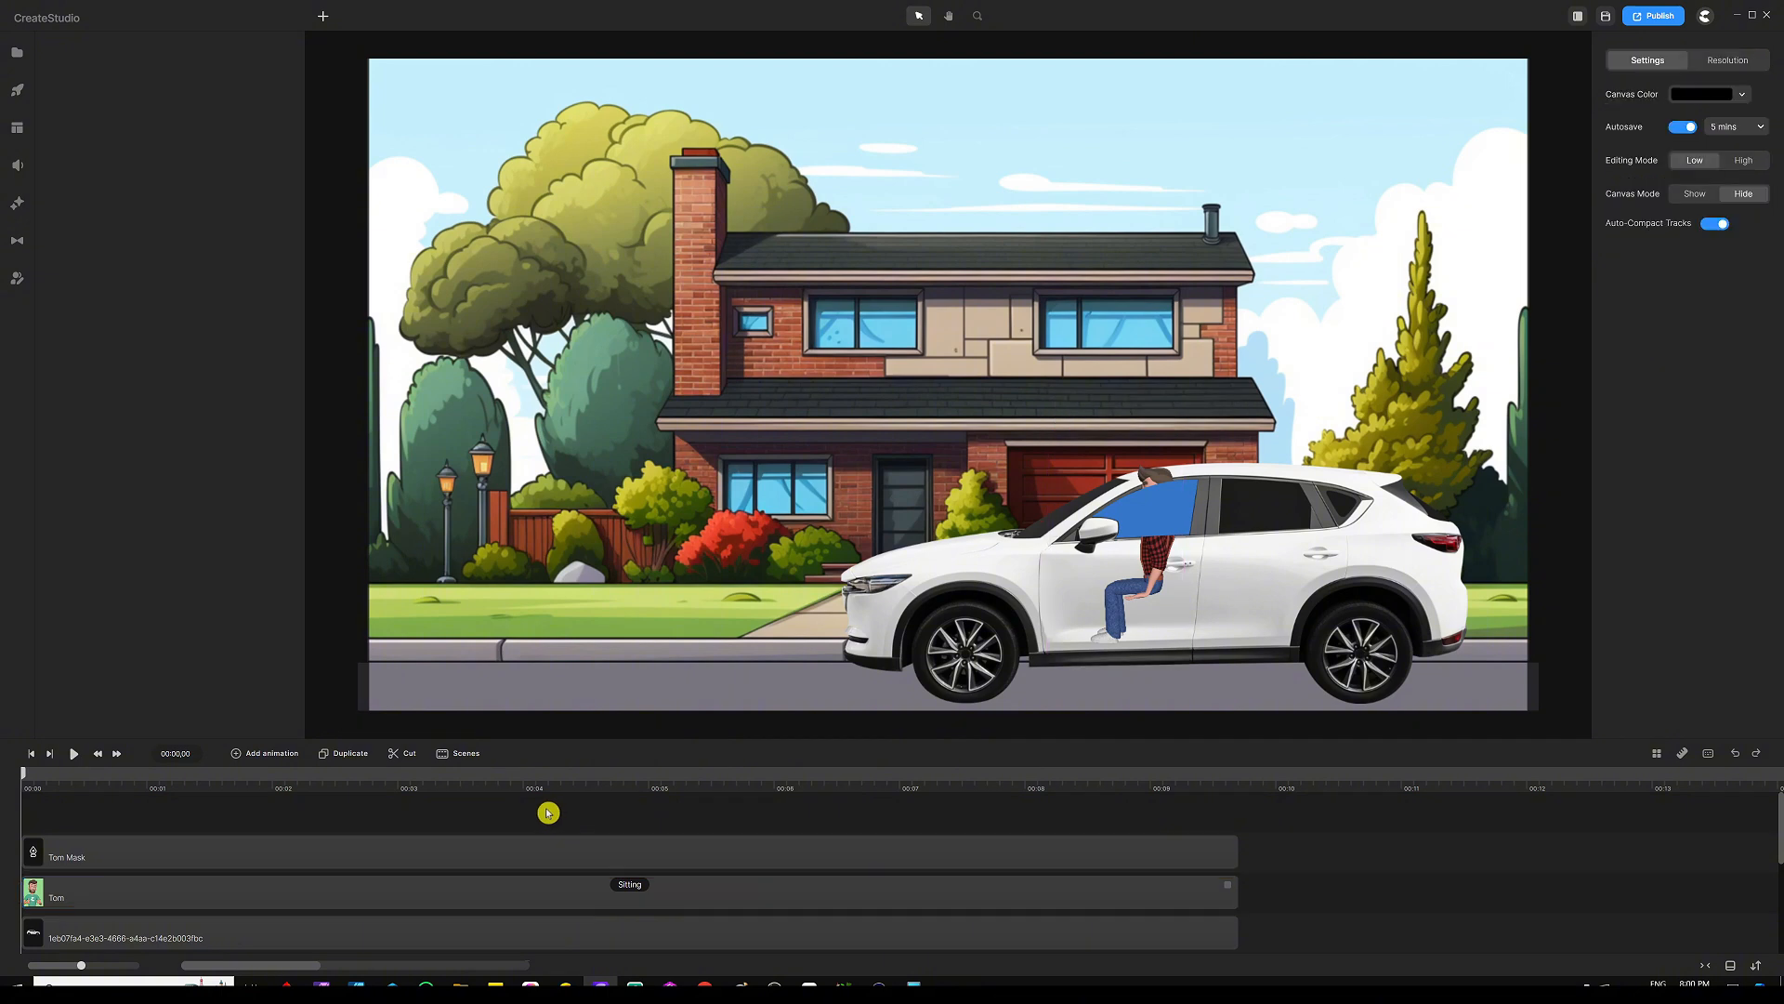
left_click(821, 895)
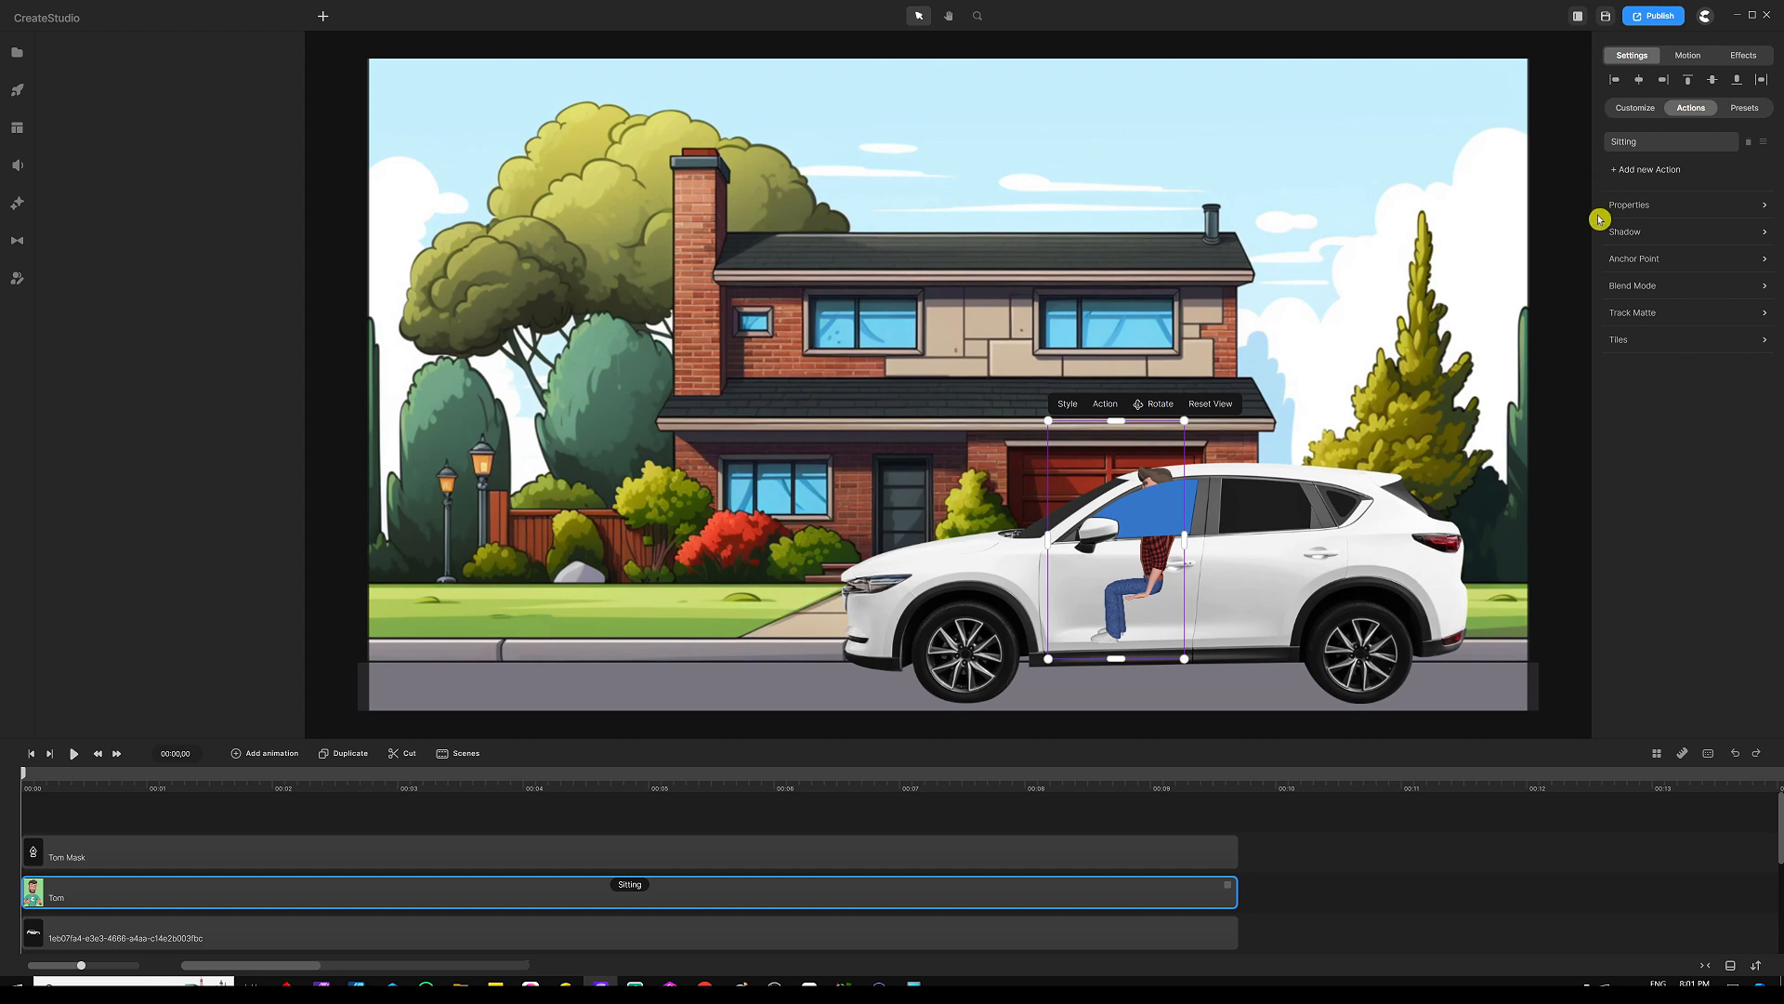
left_click(1635, 314)
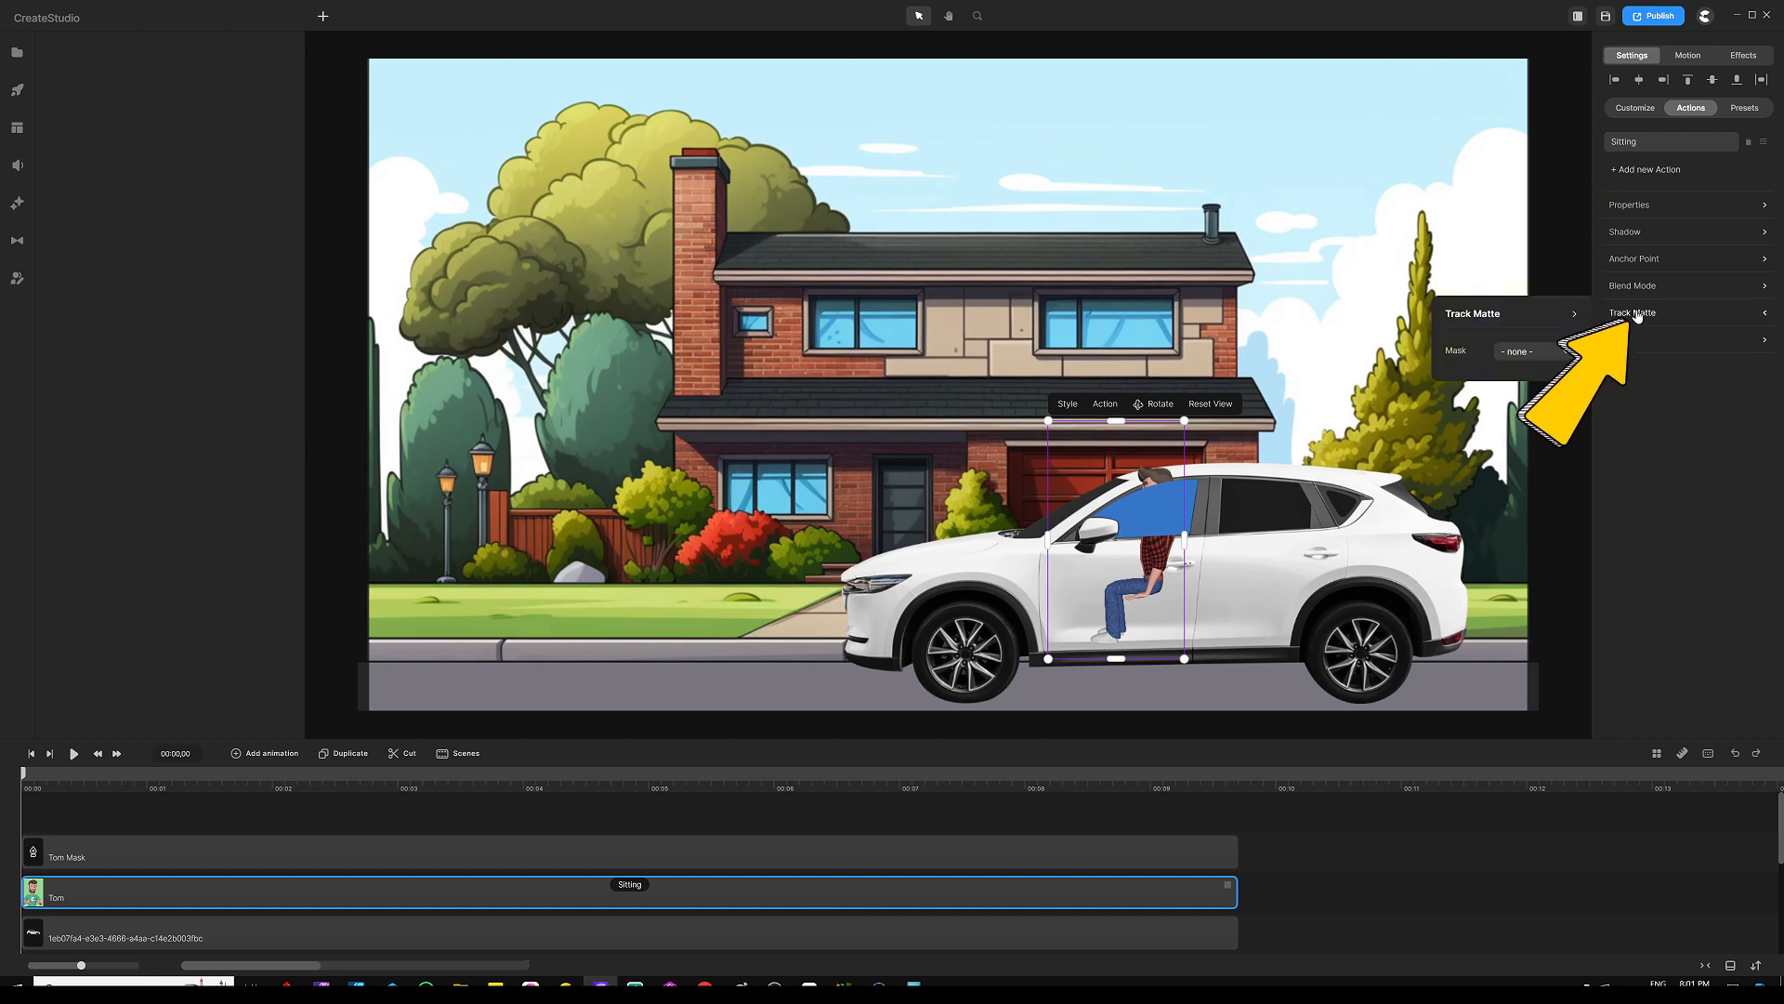
left_click(1564, 353)
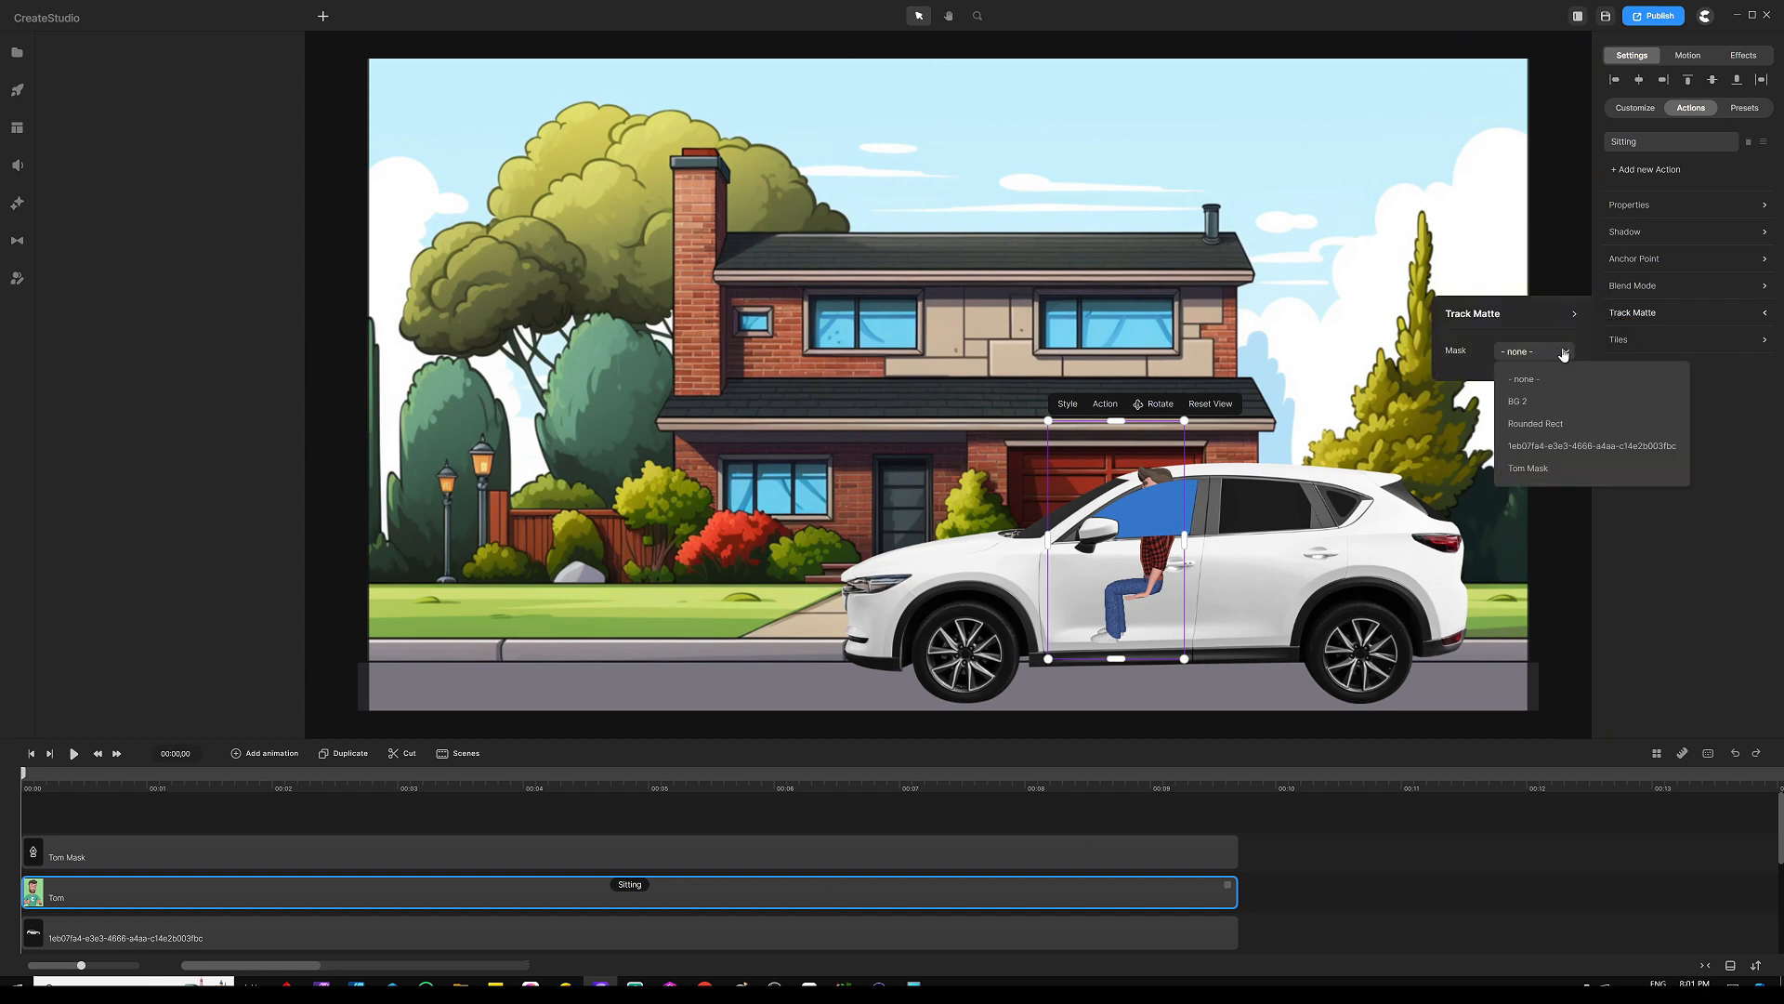
left_click(1529, 469)
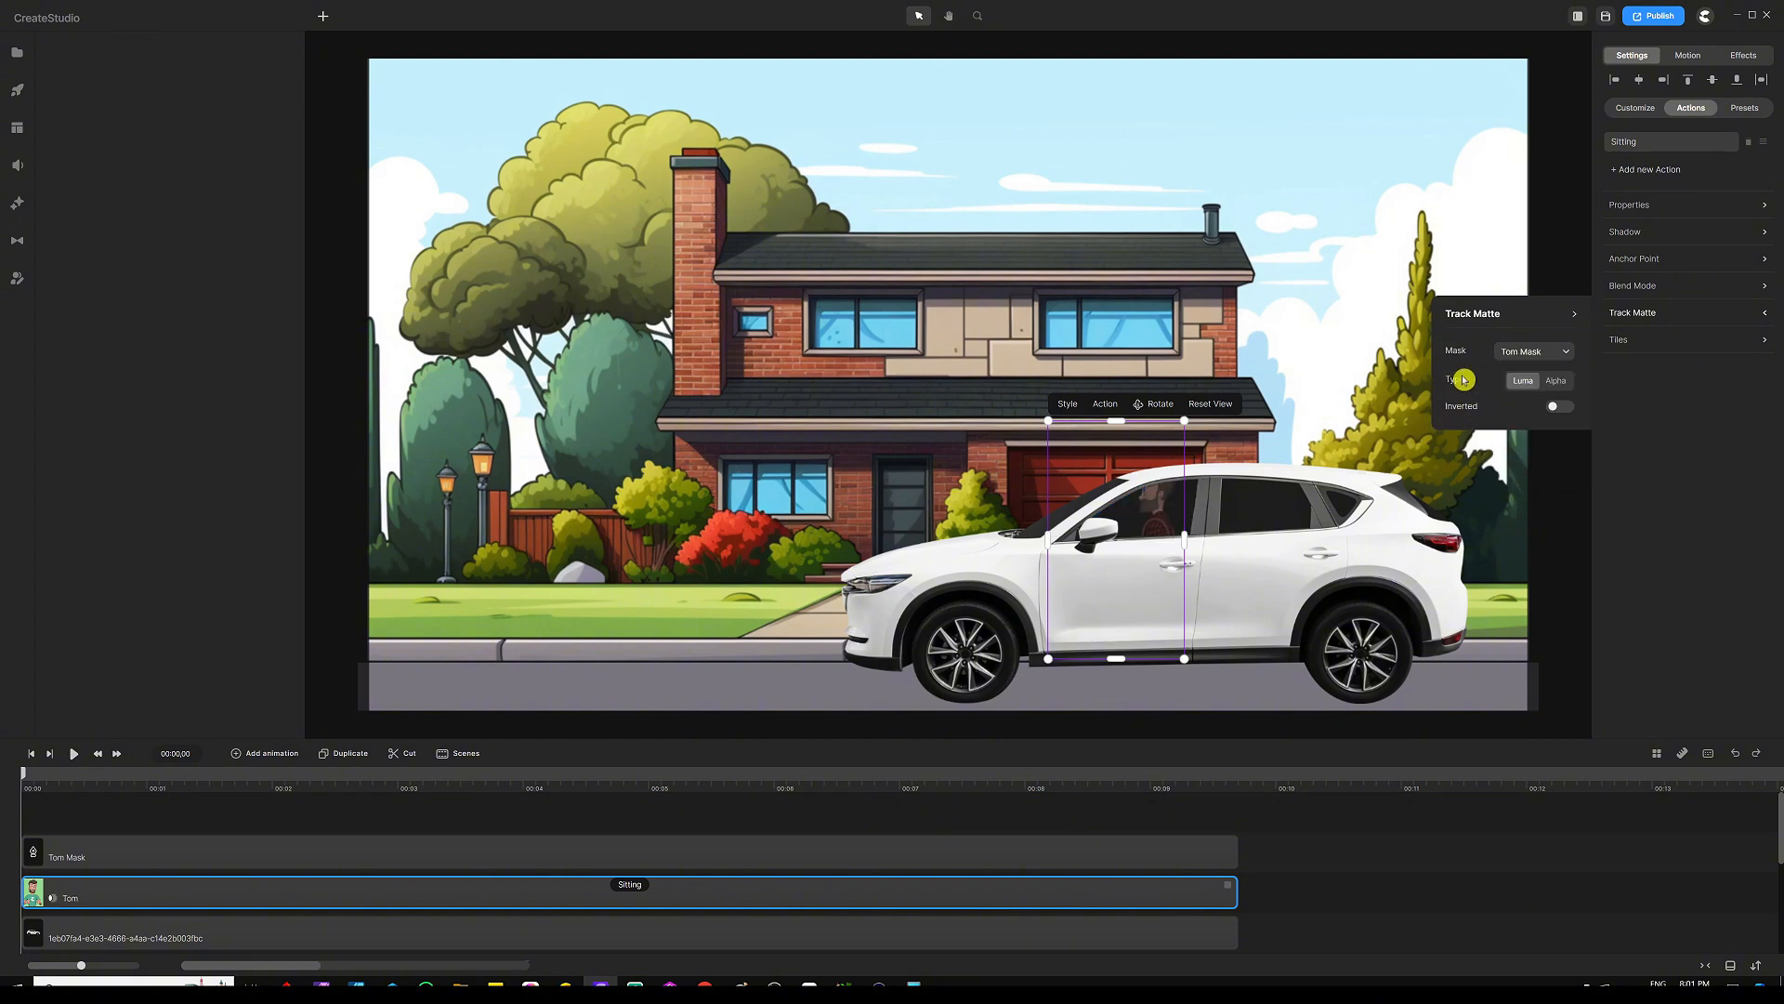
left_click(1556, 381)
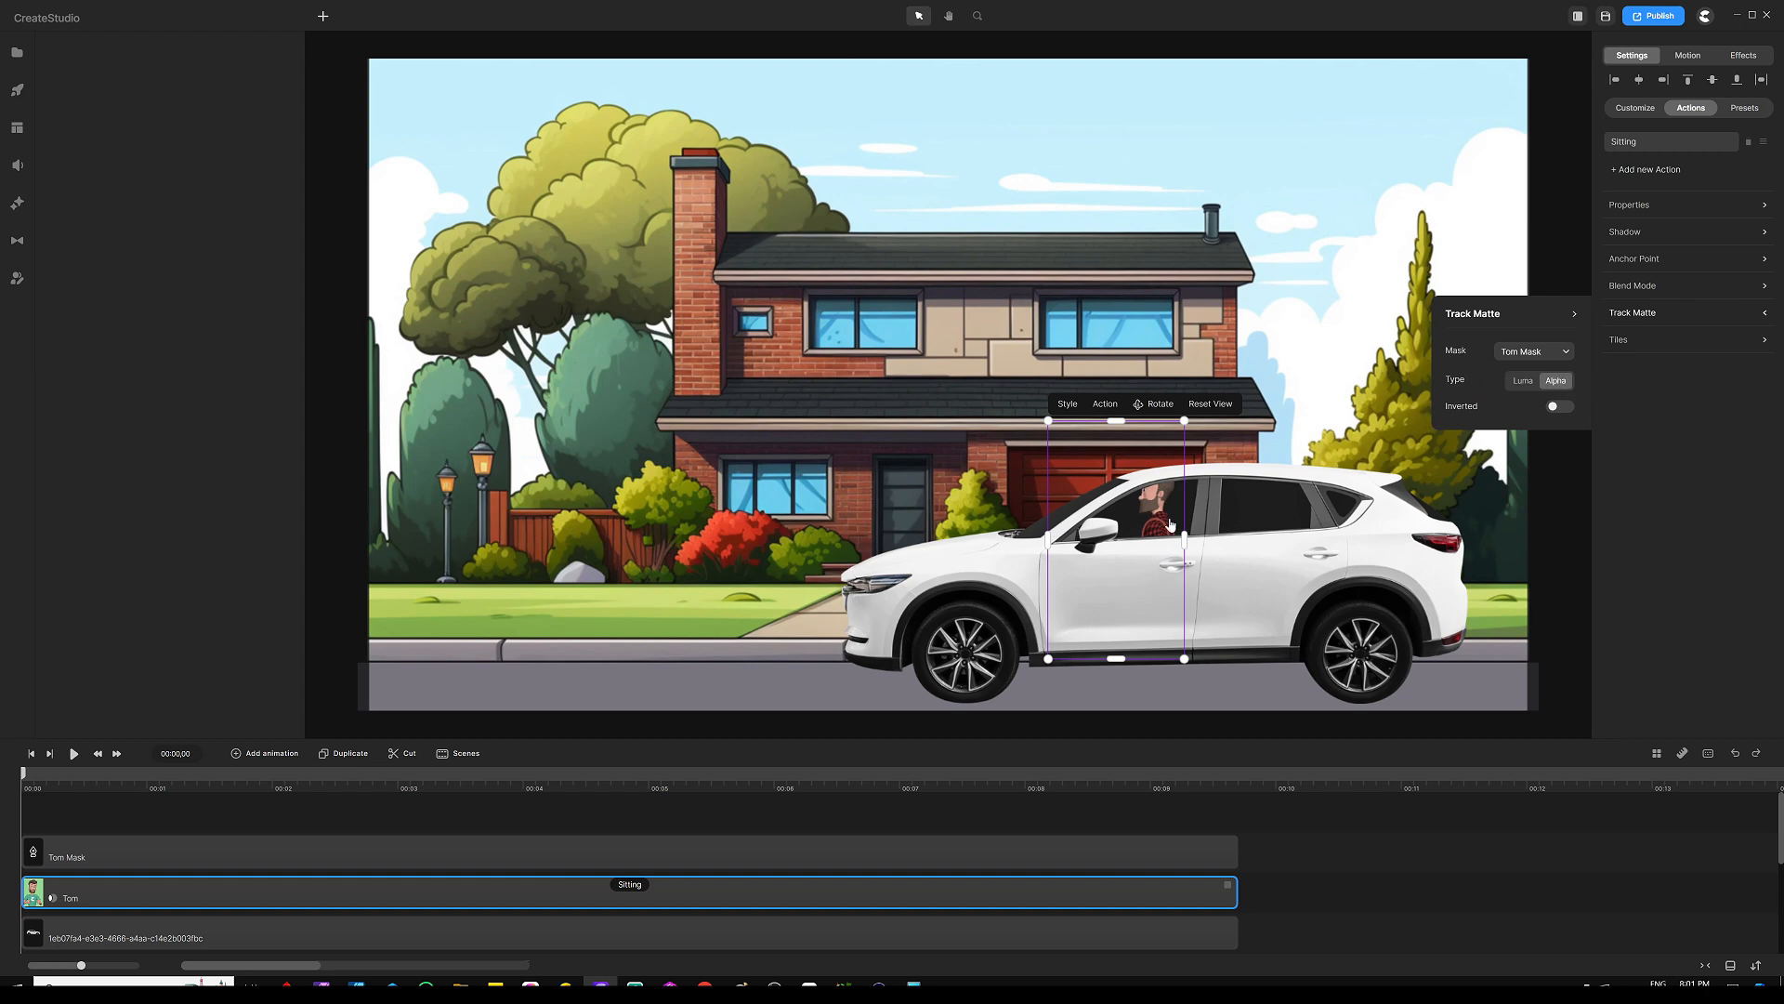
Reposition the Tom character in the front window, lower and nearer its rear edge, so the whole head fits inside
scroll(1171, 522, "up", 3)
scroll(1172, 475, "up", 3)
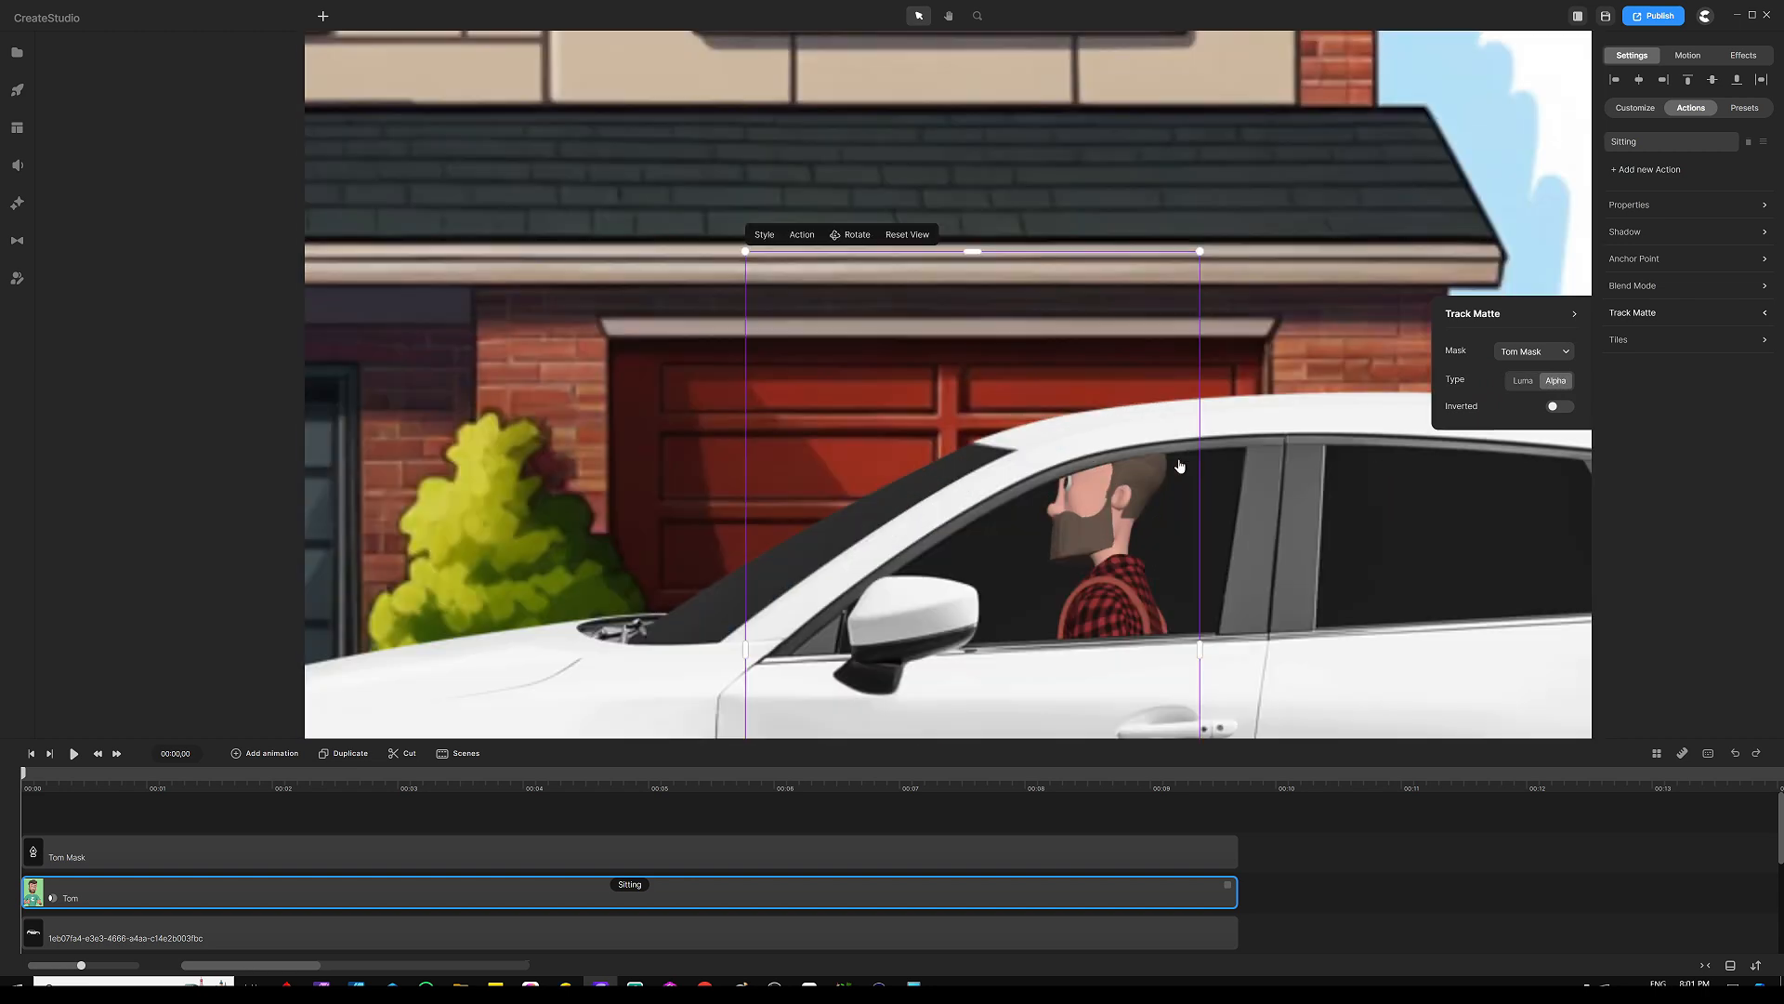
left_click(1099, 818)
scroll(1106, 535, "down", 6)
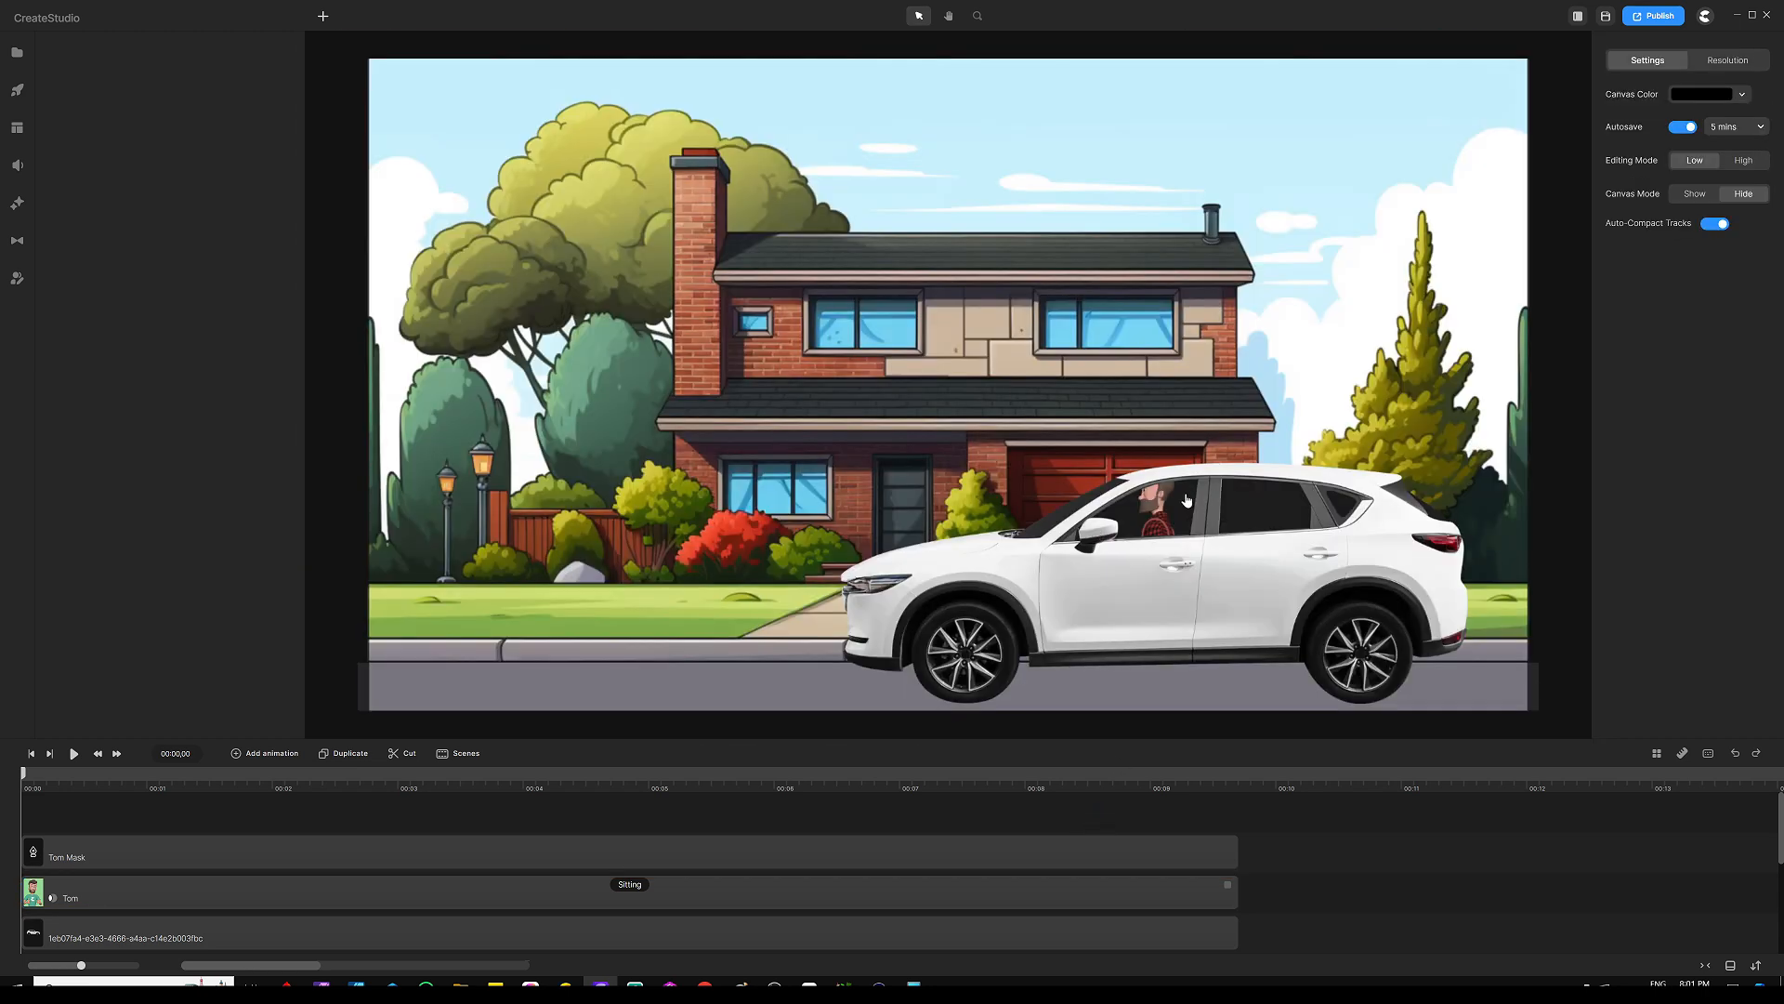
scroll(1187, 500, "up", 4)
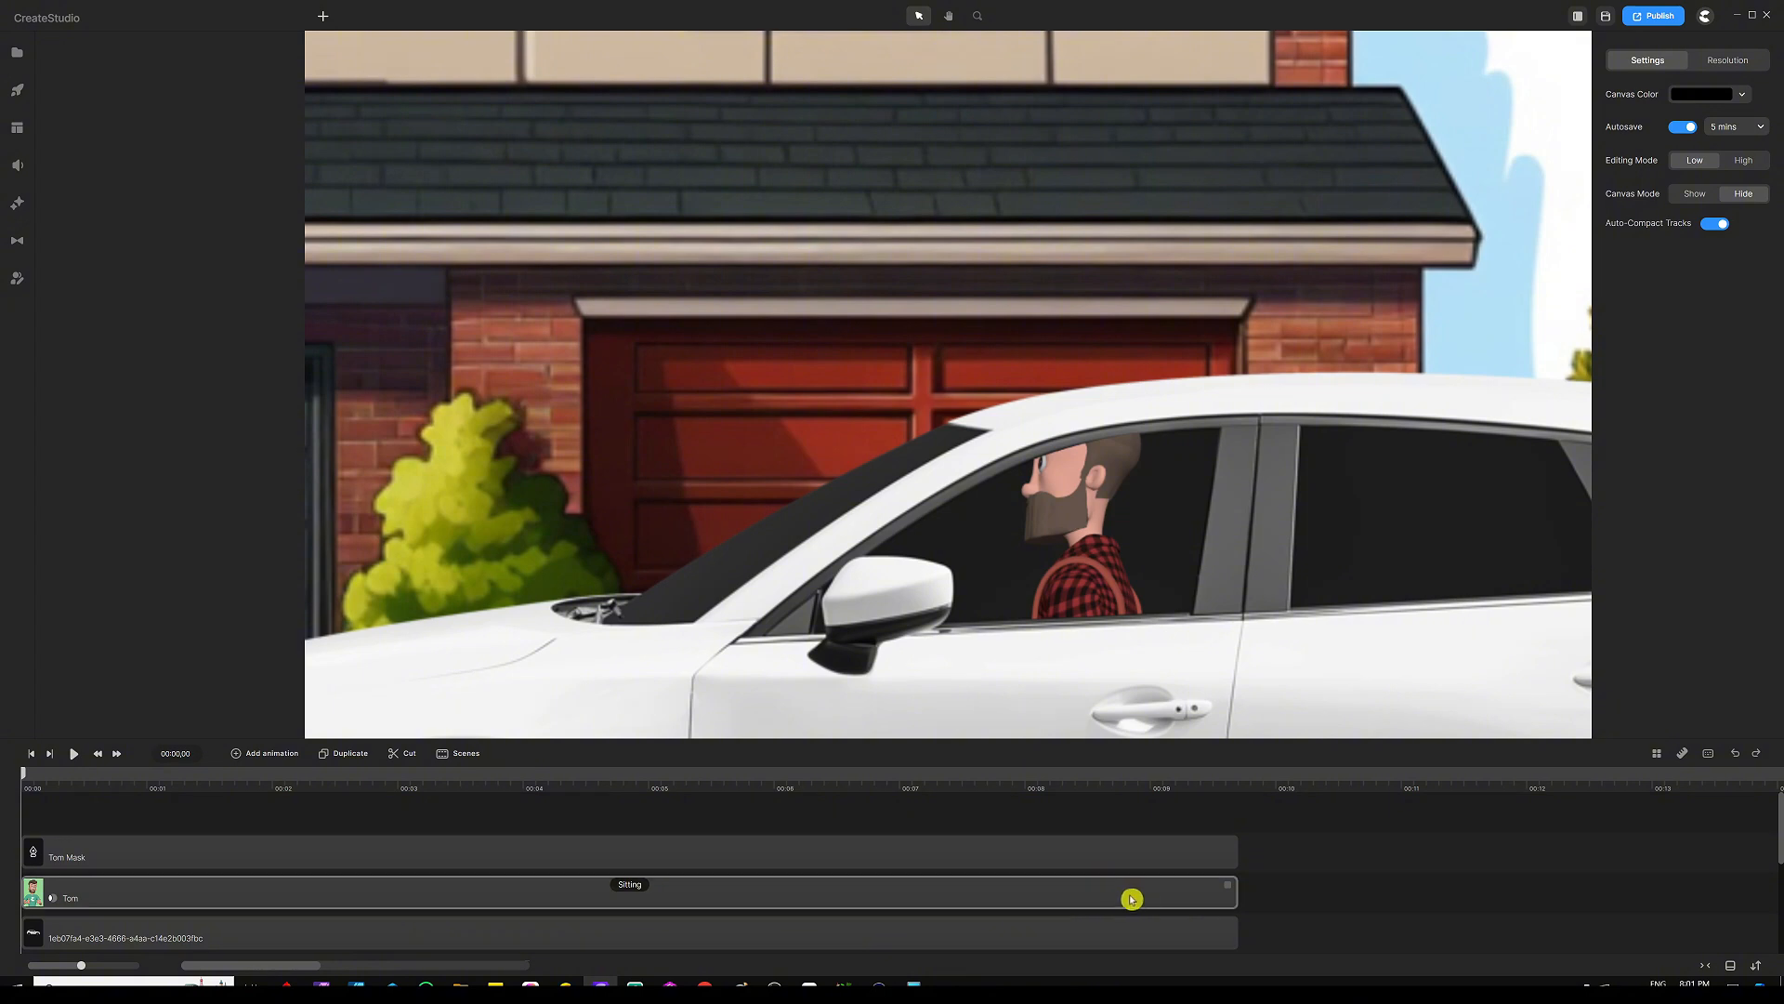
left_click(1185, 907)
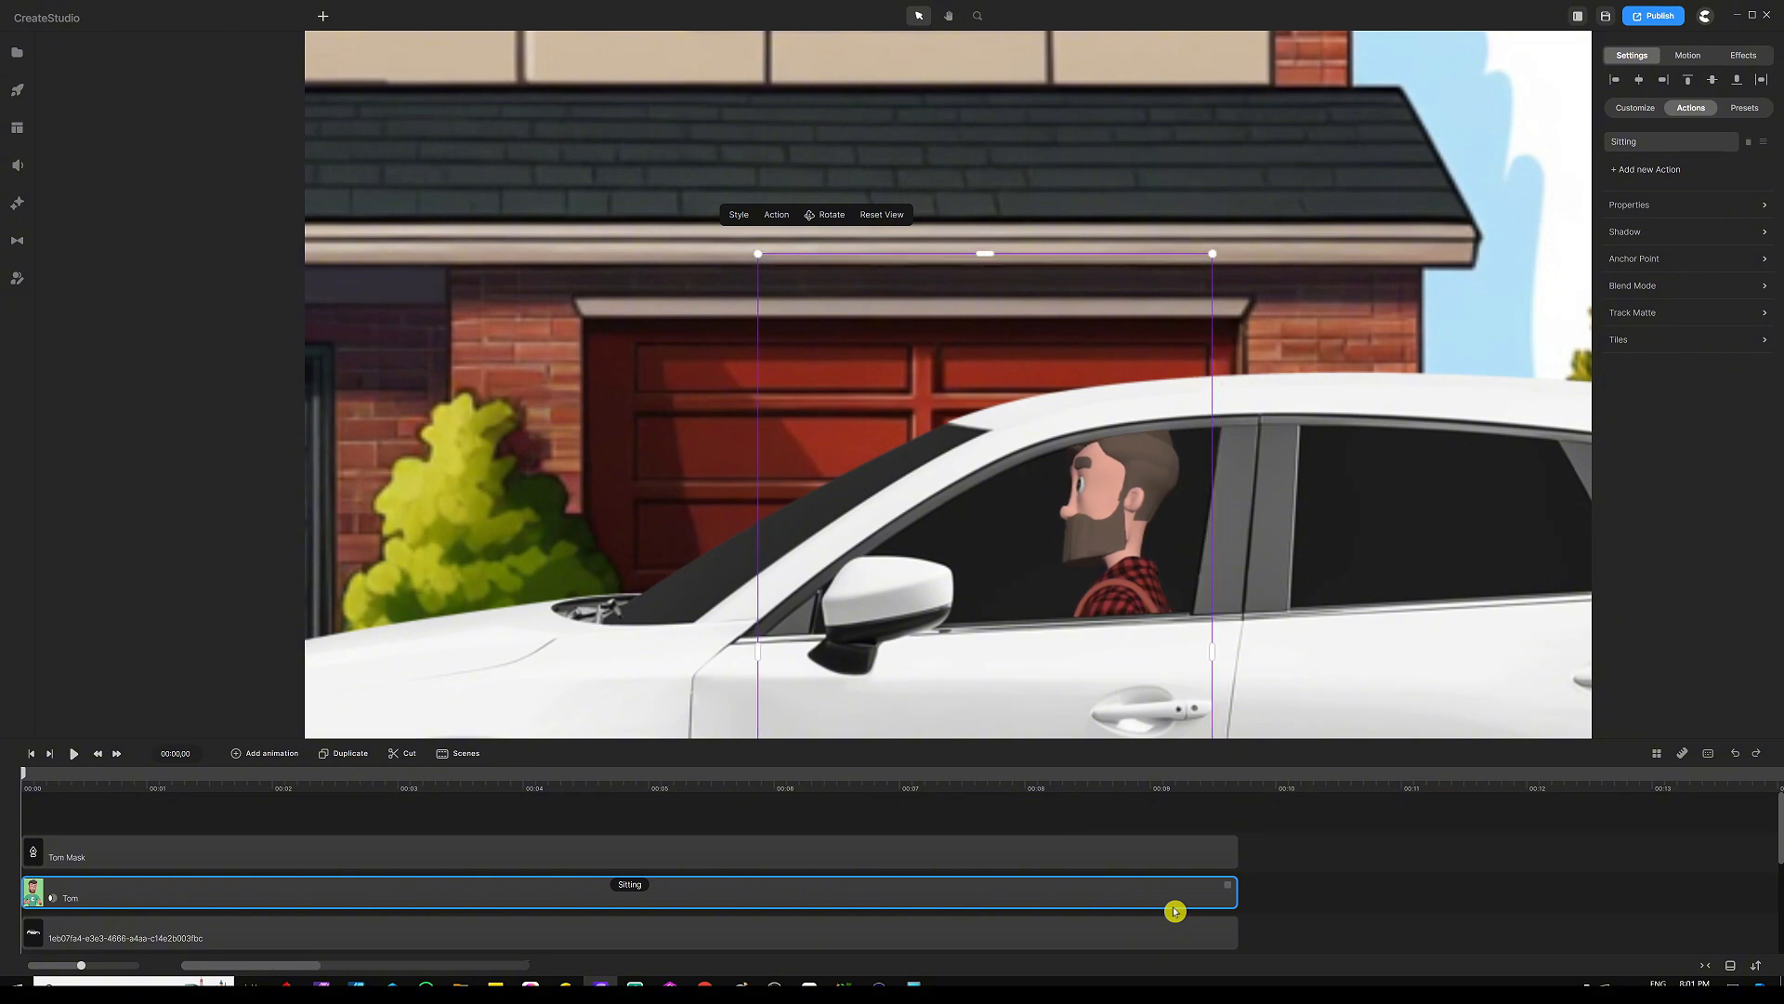
left_click(1088, 863)
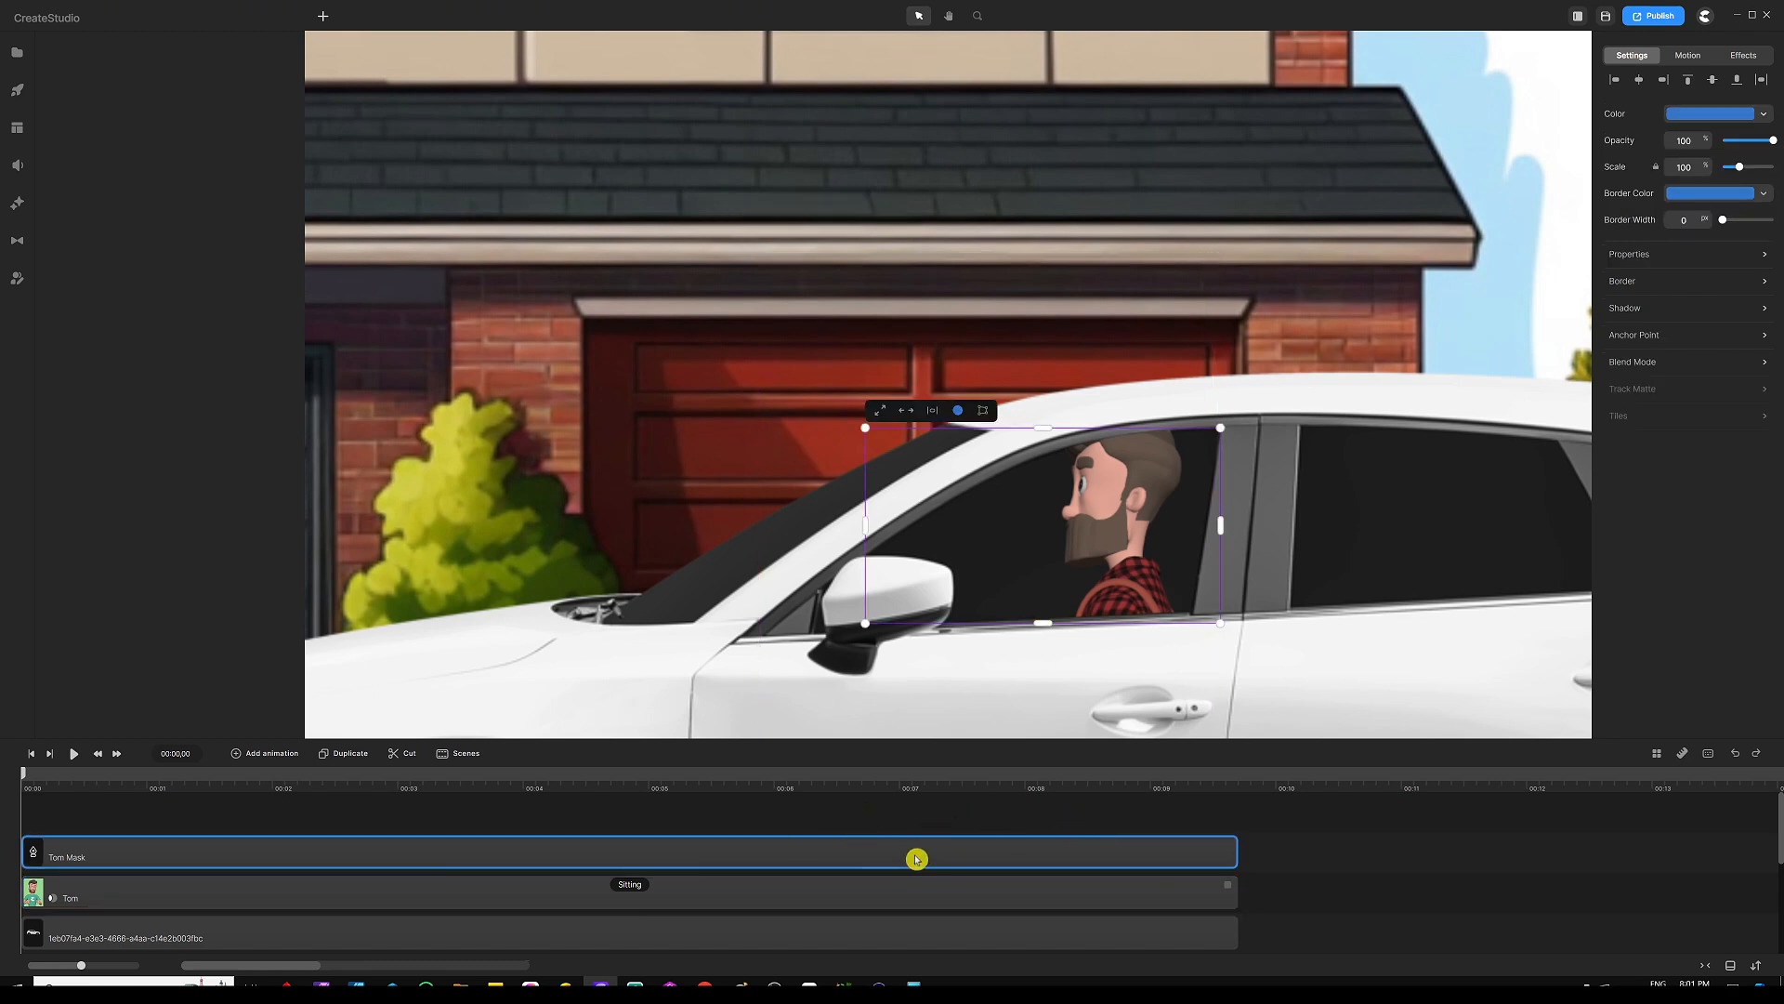
left_click(1080, 898)
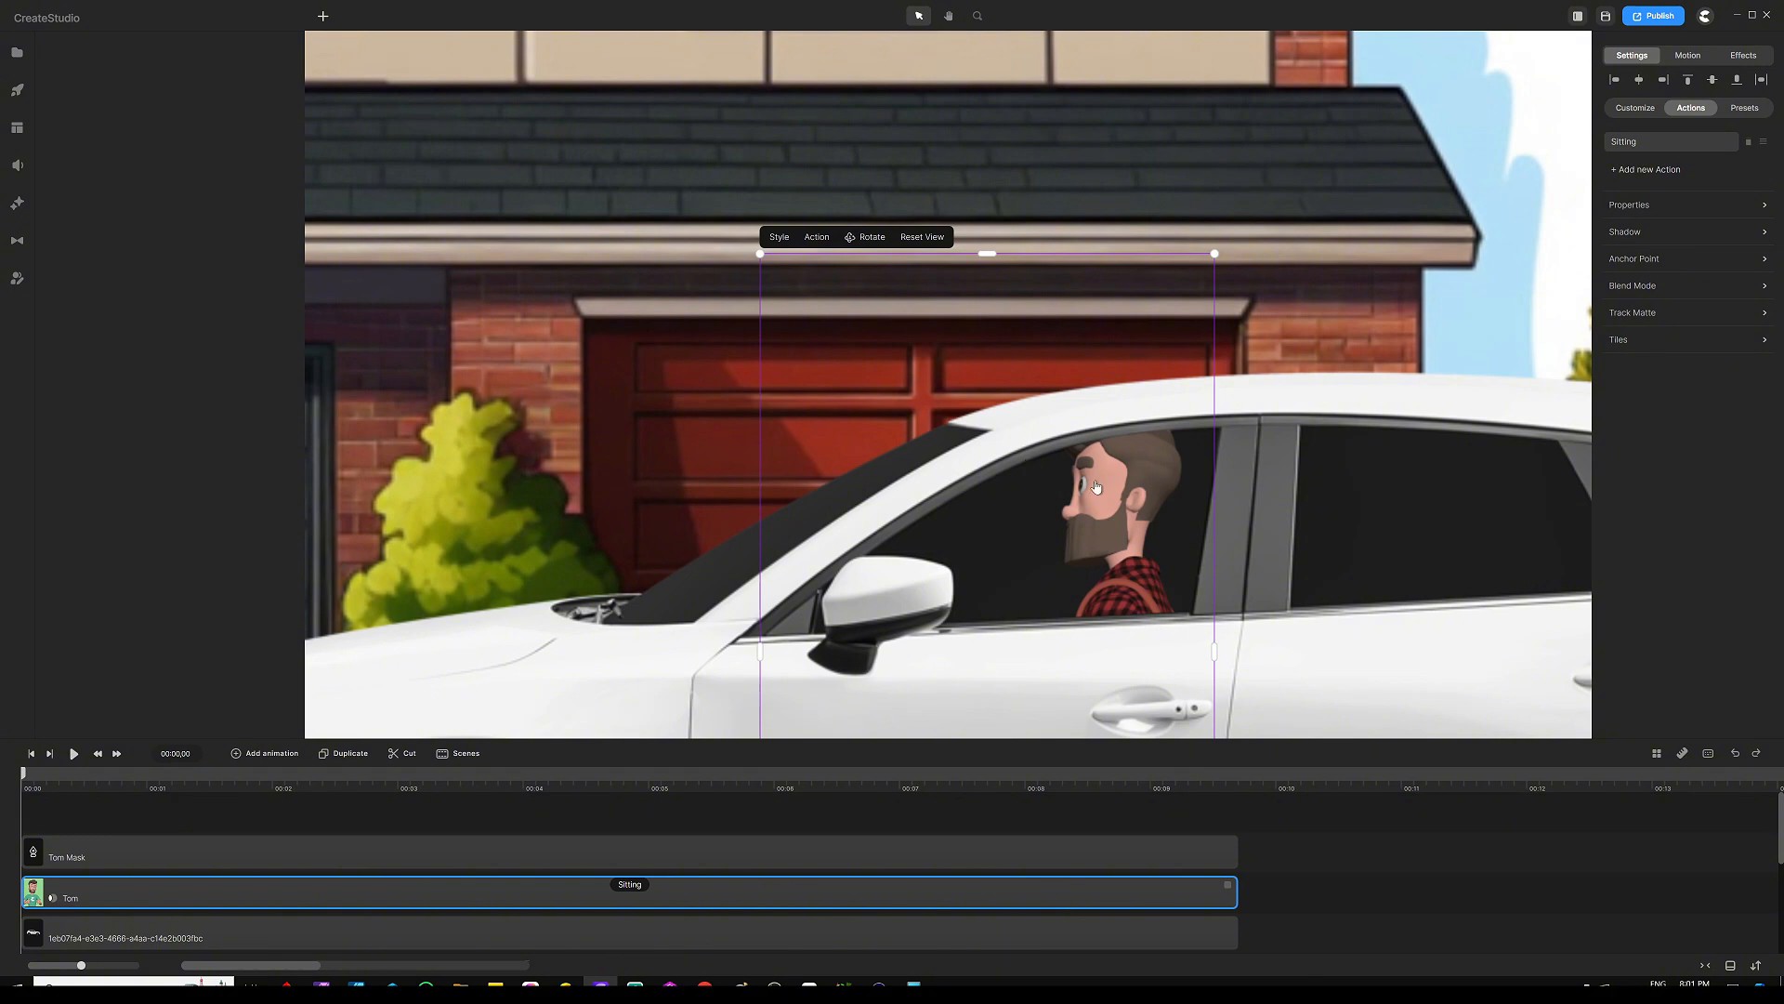
key("ctrl+0")
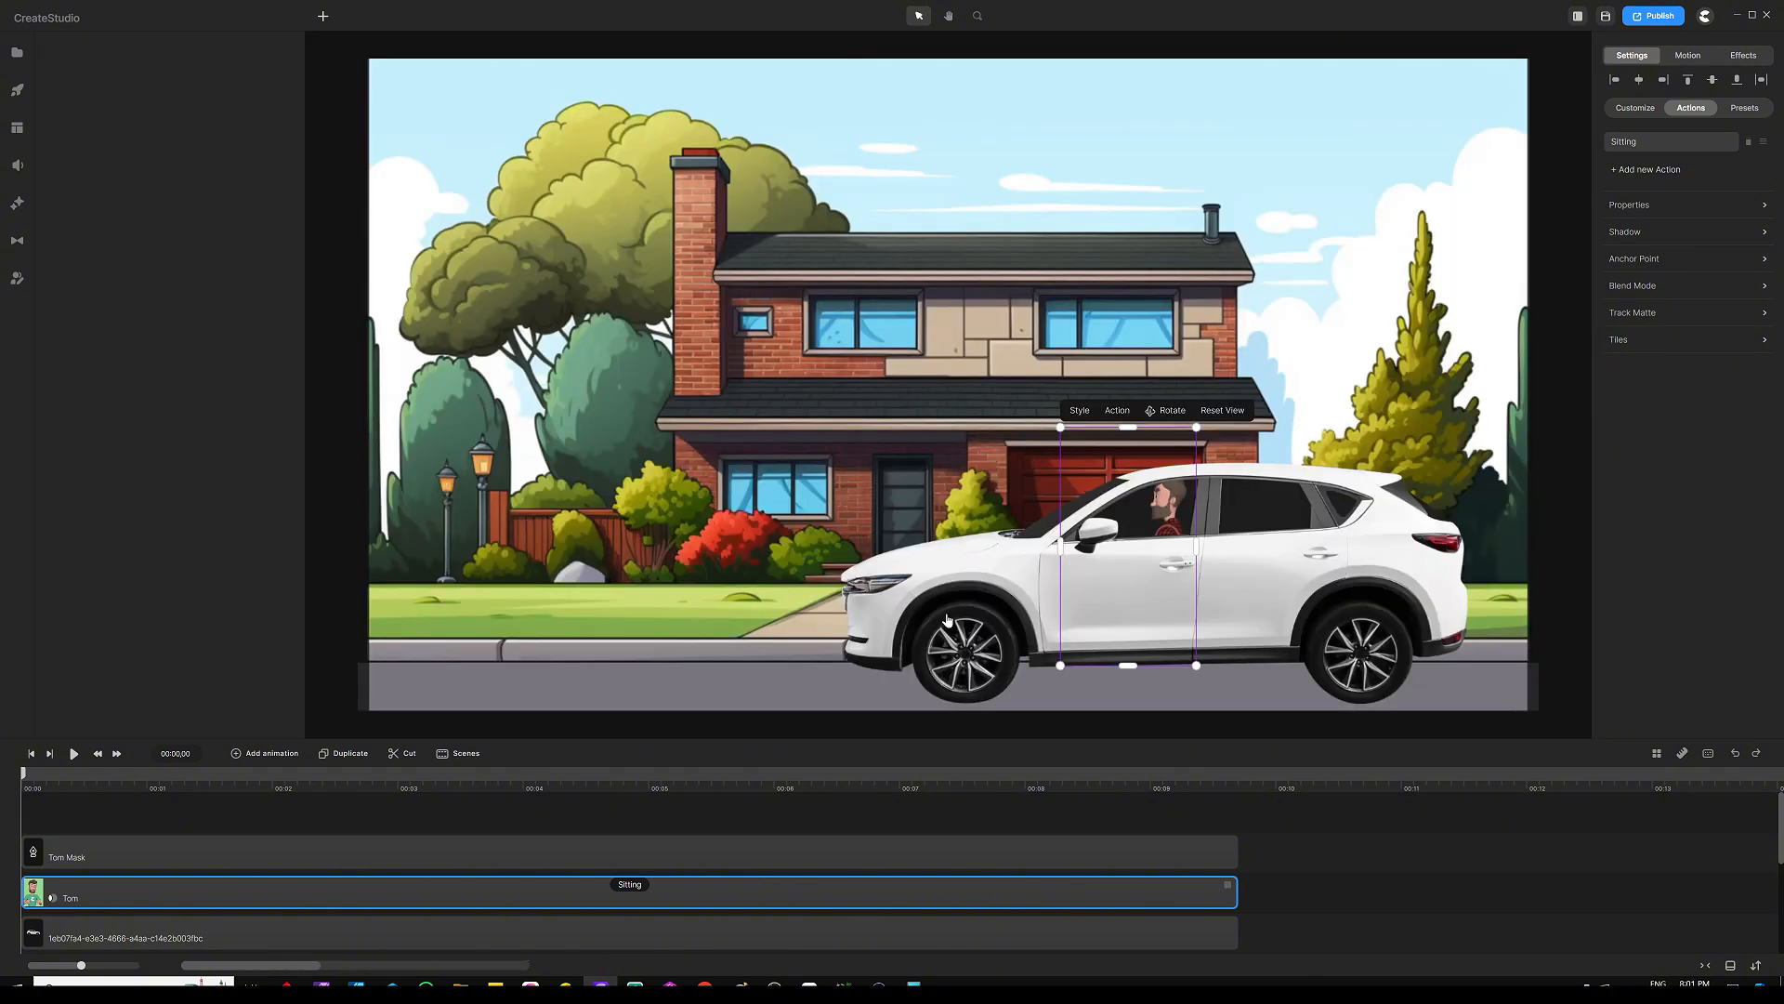
left_click(874, 818)
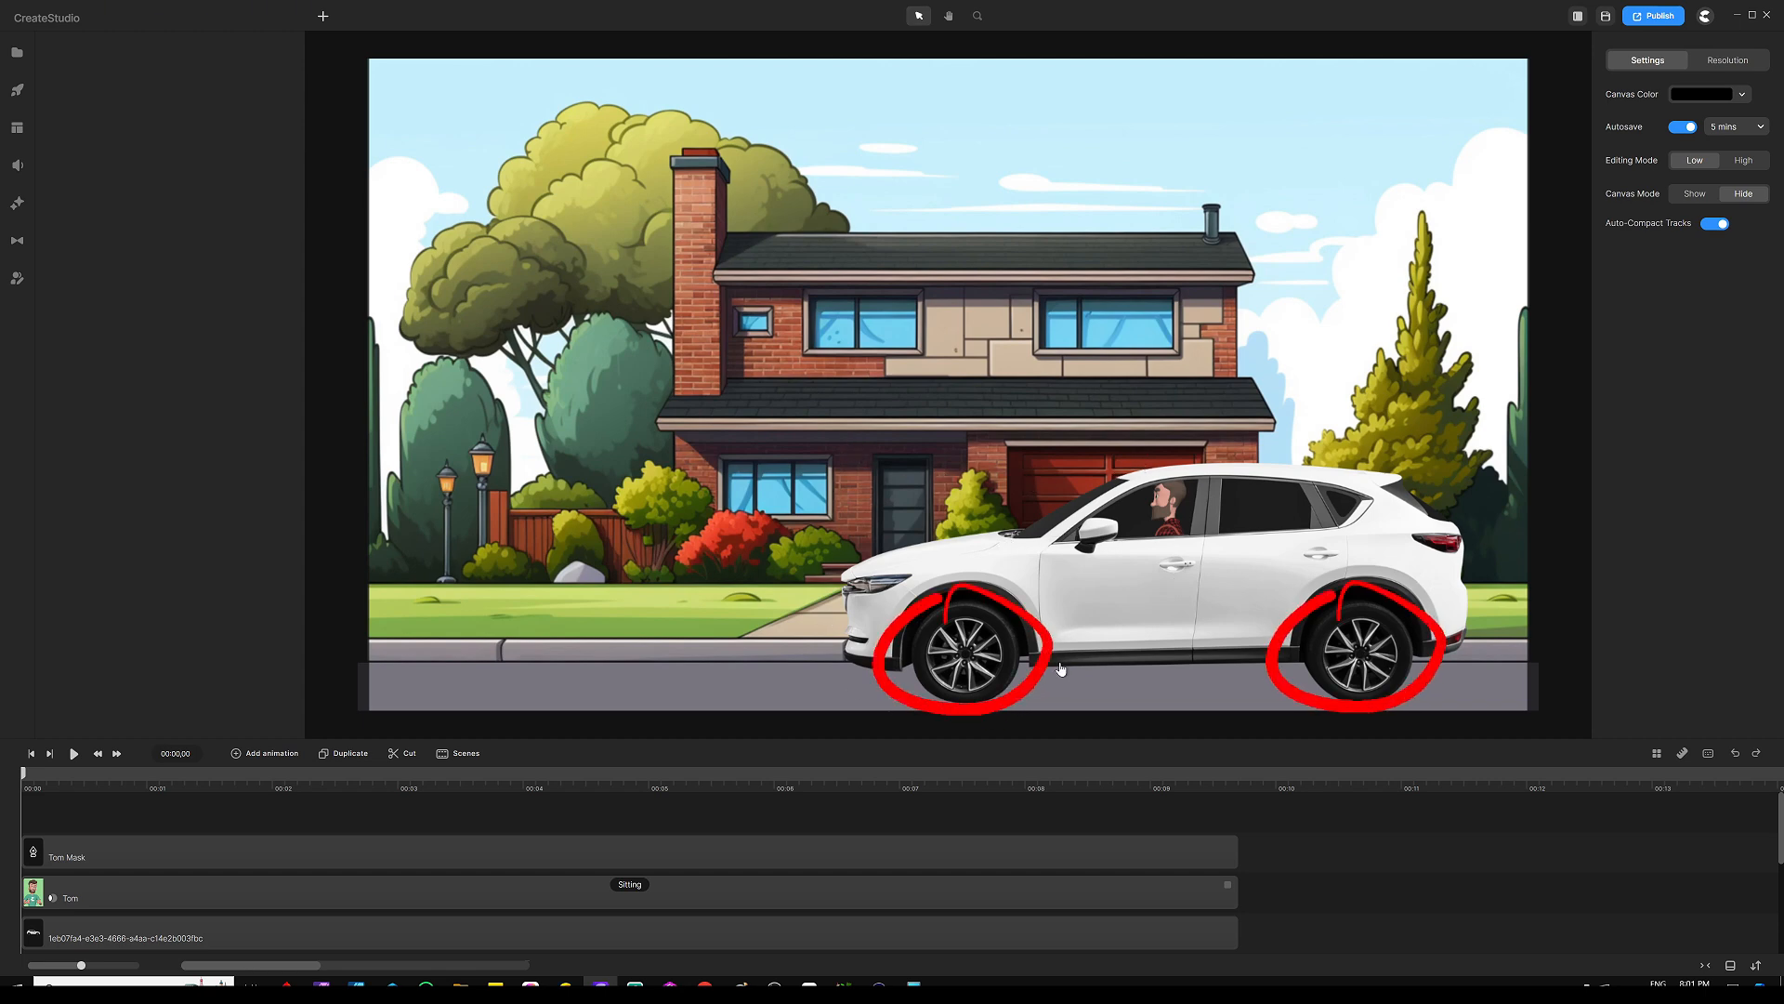
scroll(892, 435, "down", 3)
left_click(960, 608)
scroll(942, 568, "up", 6)
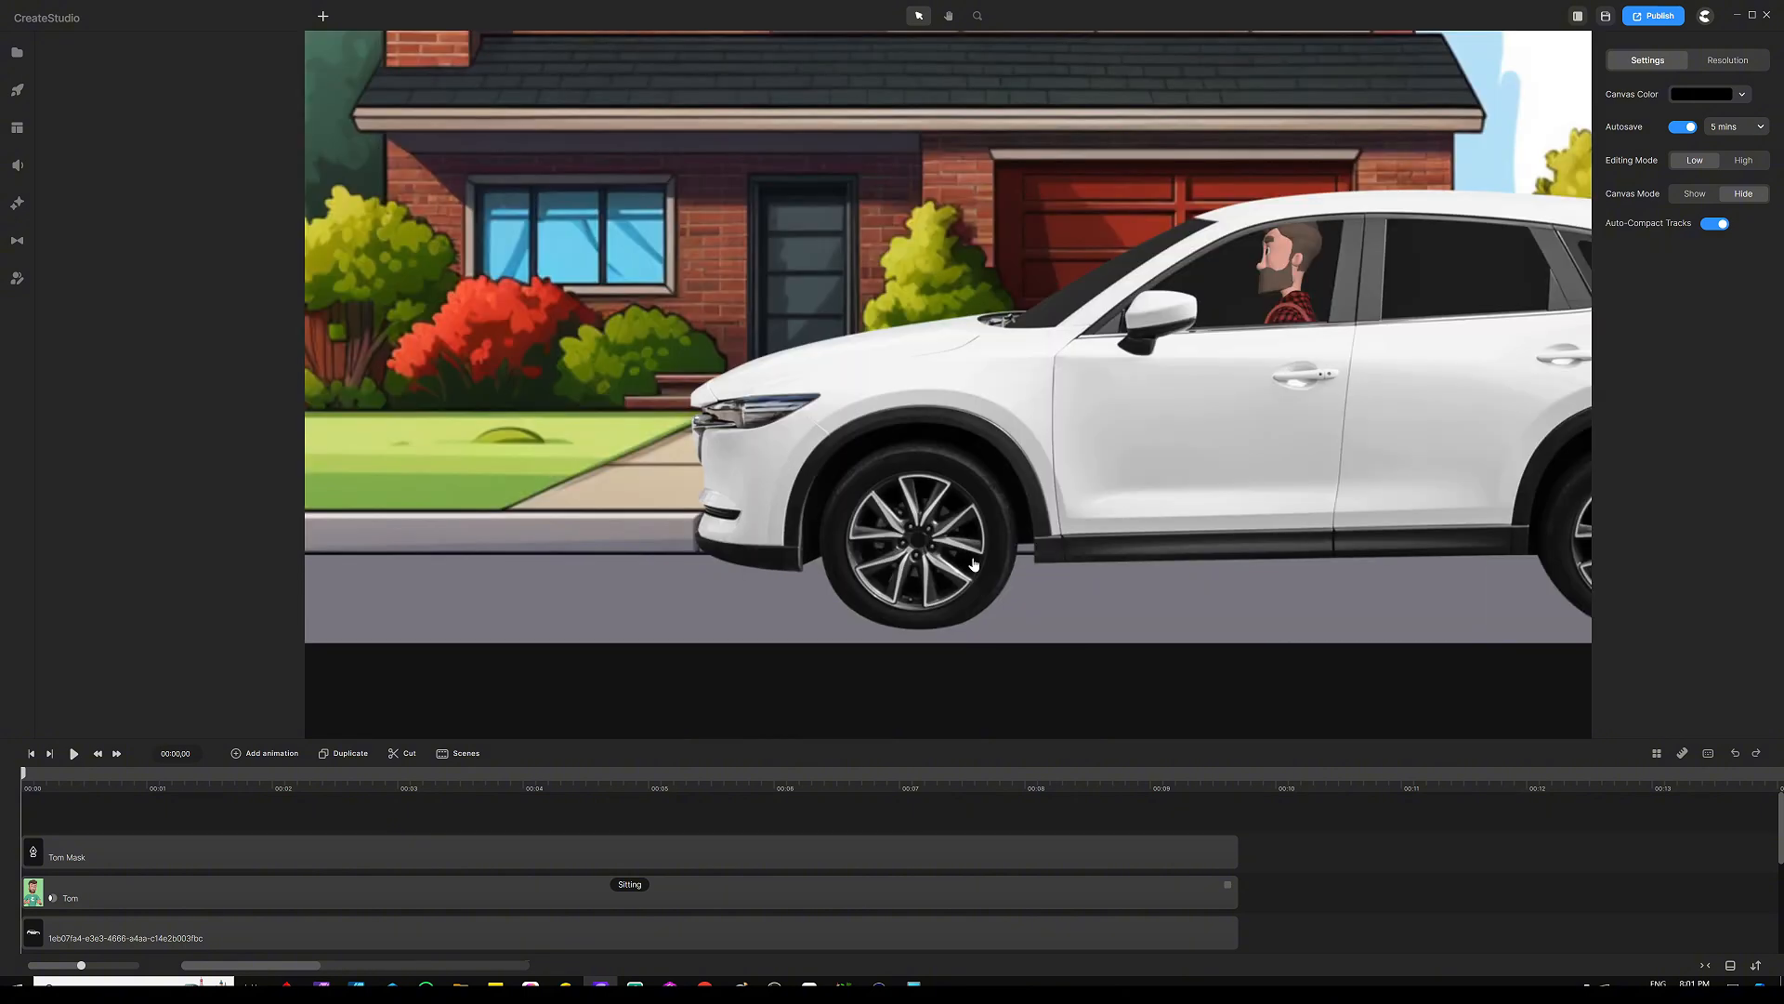
scroll(779, 518, "down", 3)
scroll(1058, 522, "up", 3)
scroll(1035, 517, "down", 3)
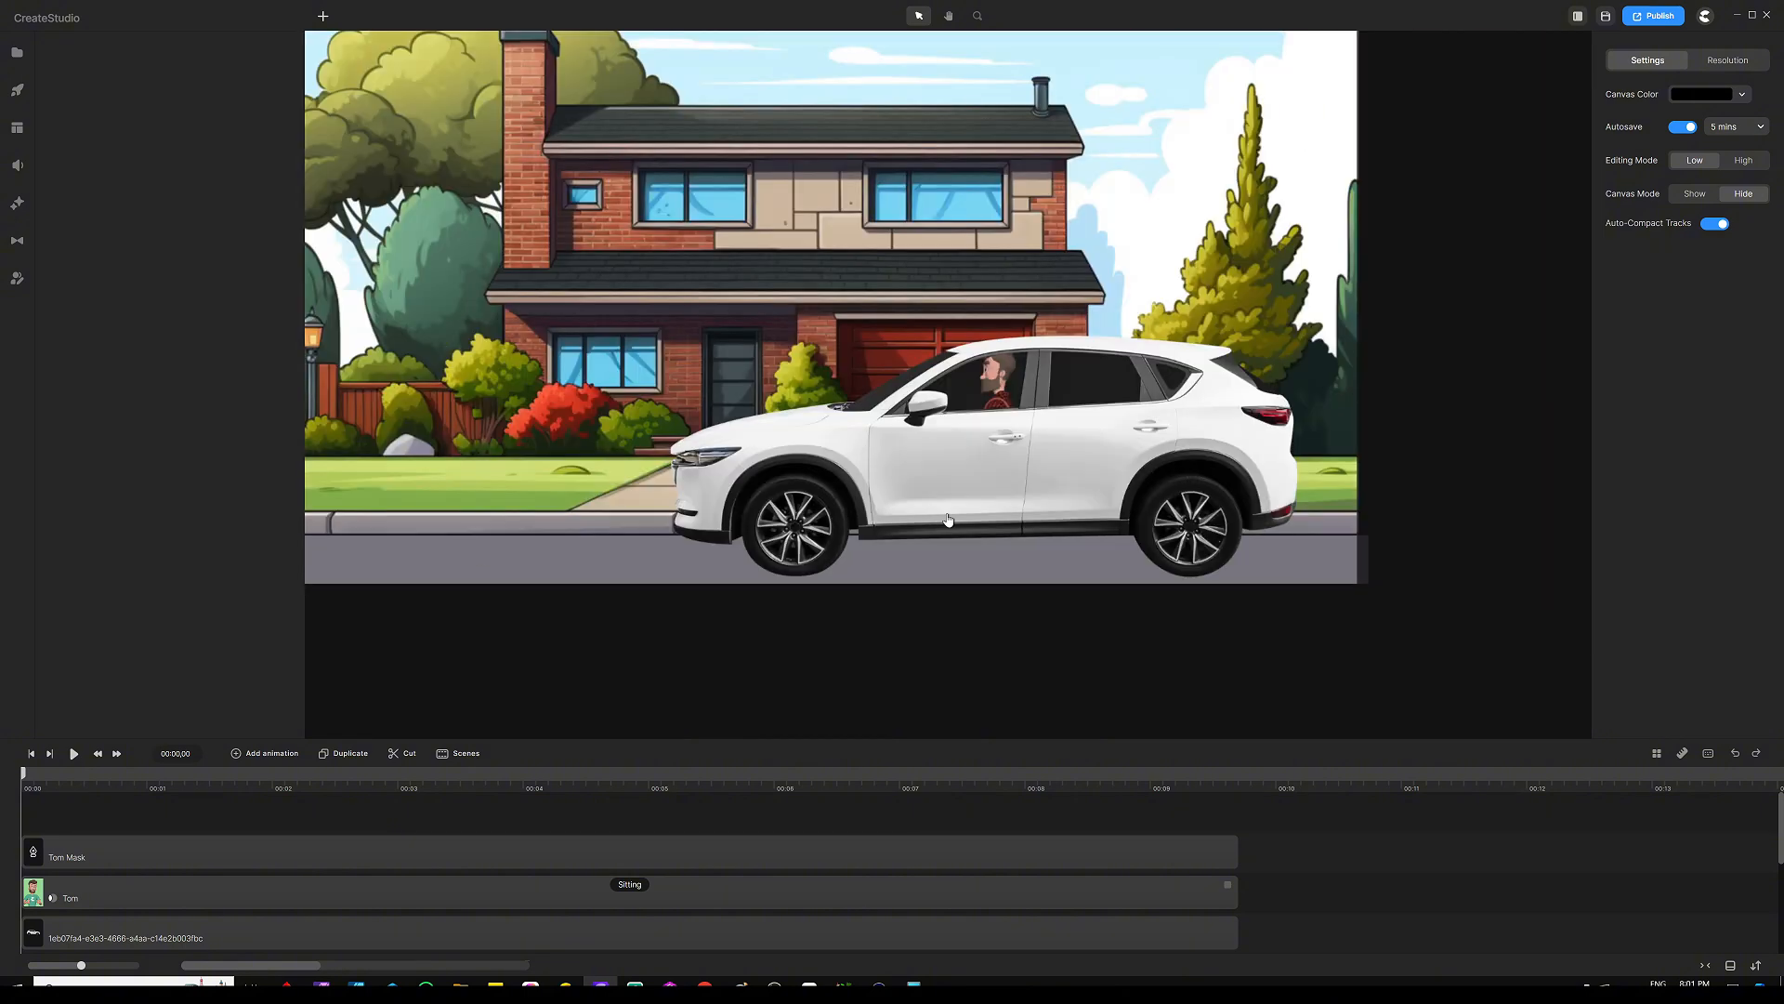
Draw a straight-sided four-corner Pen tool path around the front wheel, with corners at the tire's outermost points, returning to the starting point
left_click(325, 17)
left_click(350, 78)
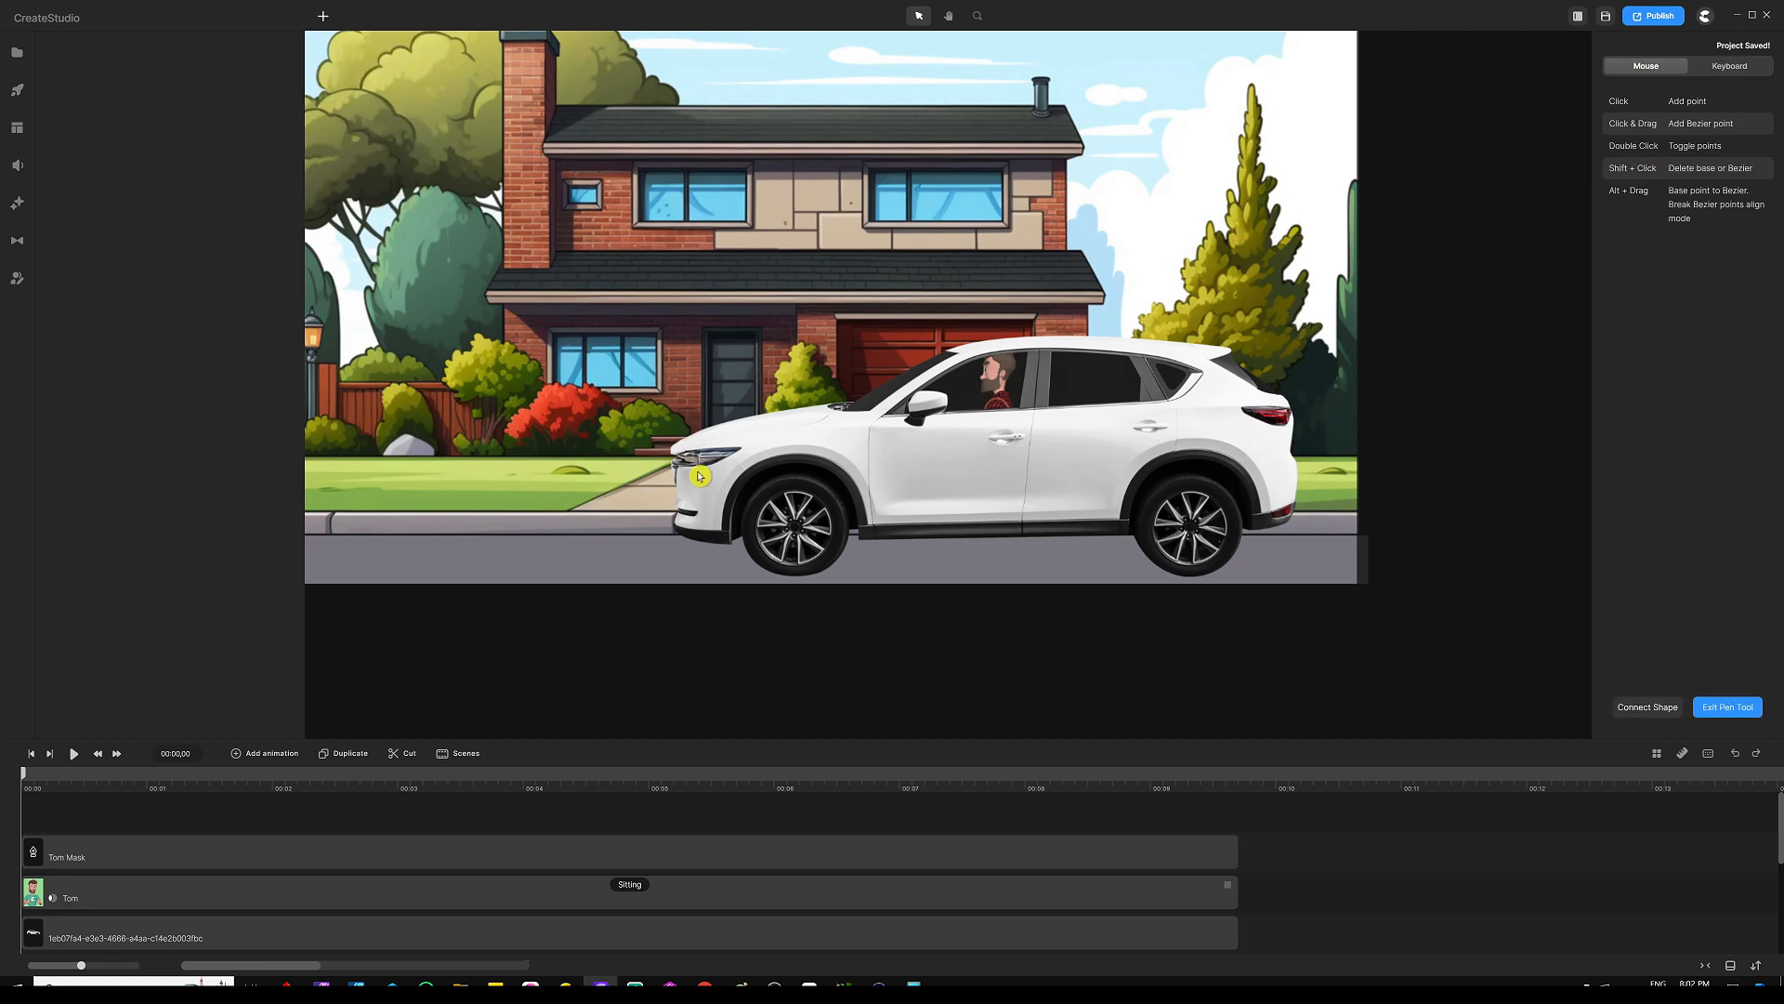
scroll(713, 586, "up", 4)
scroll(837, 511, "up", 2)
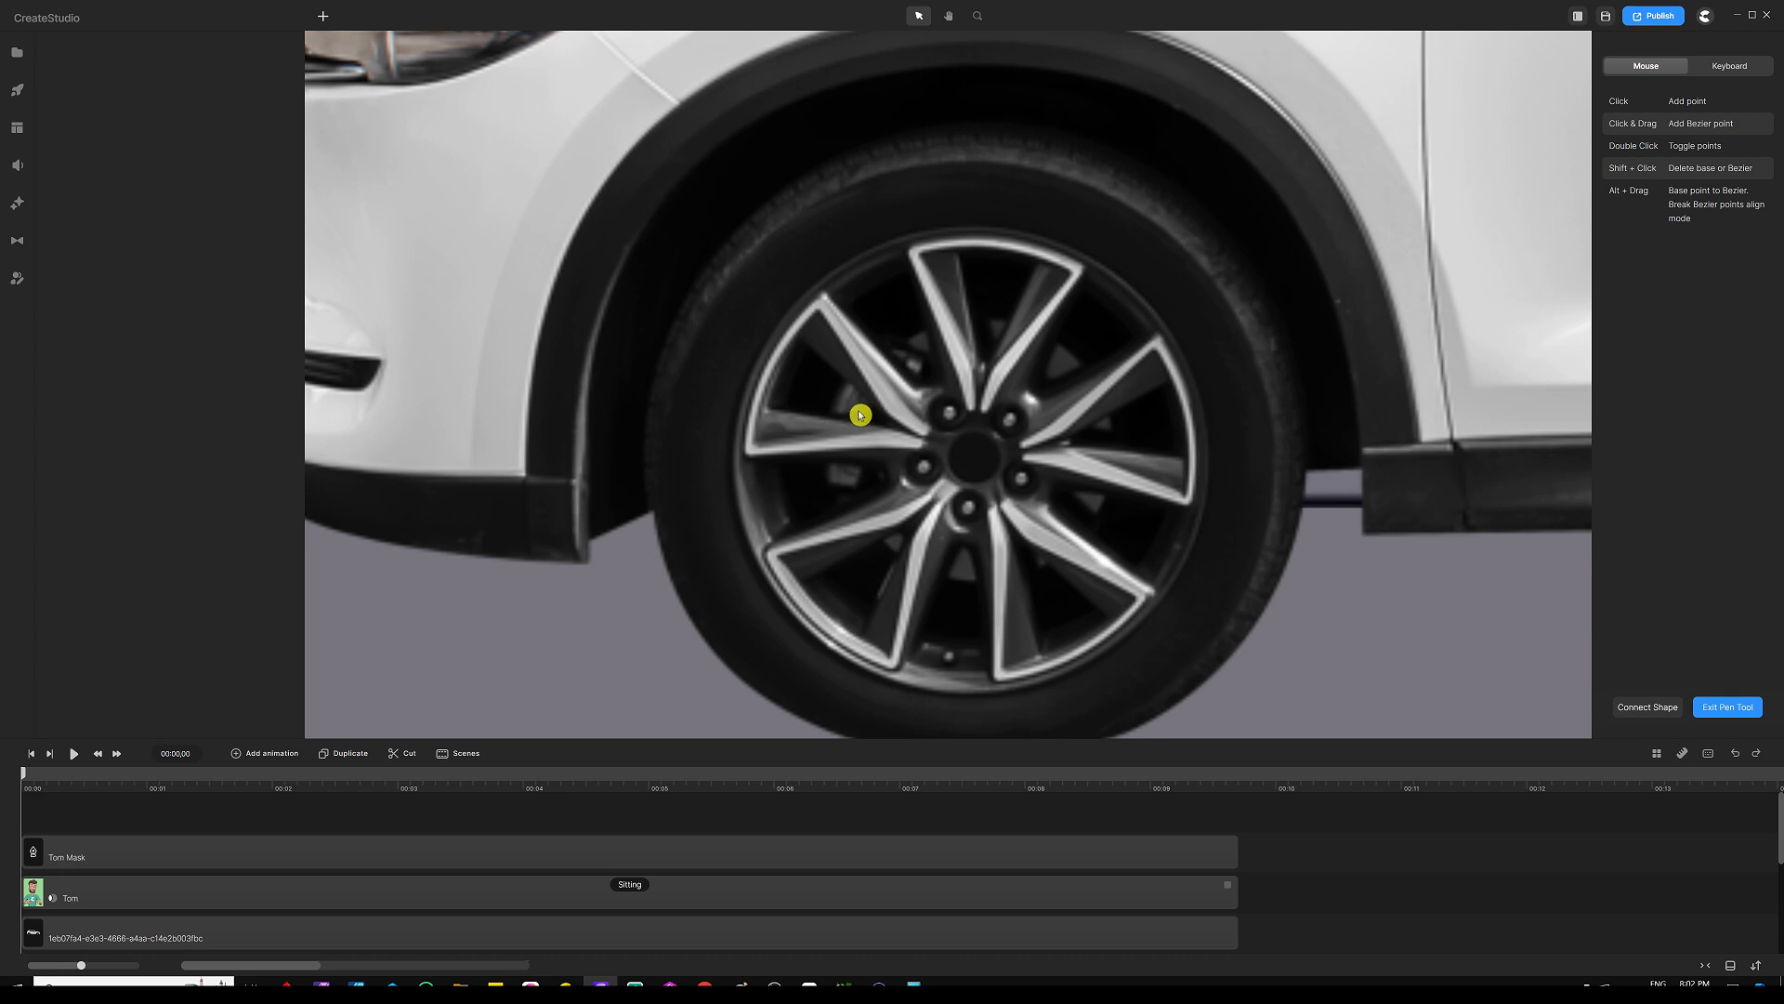
left_click(650, 462)
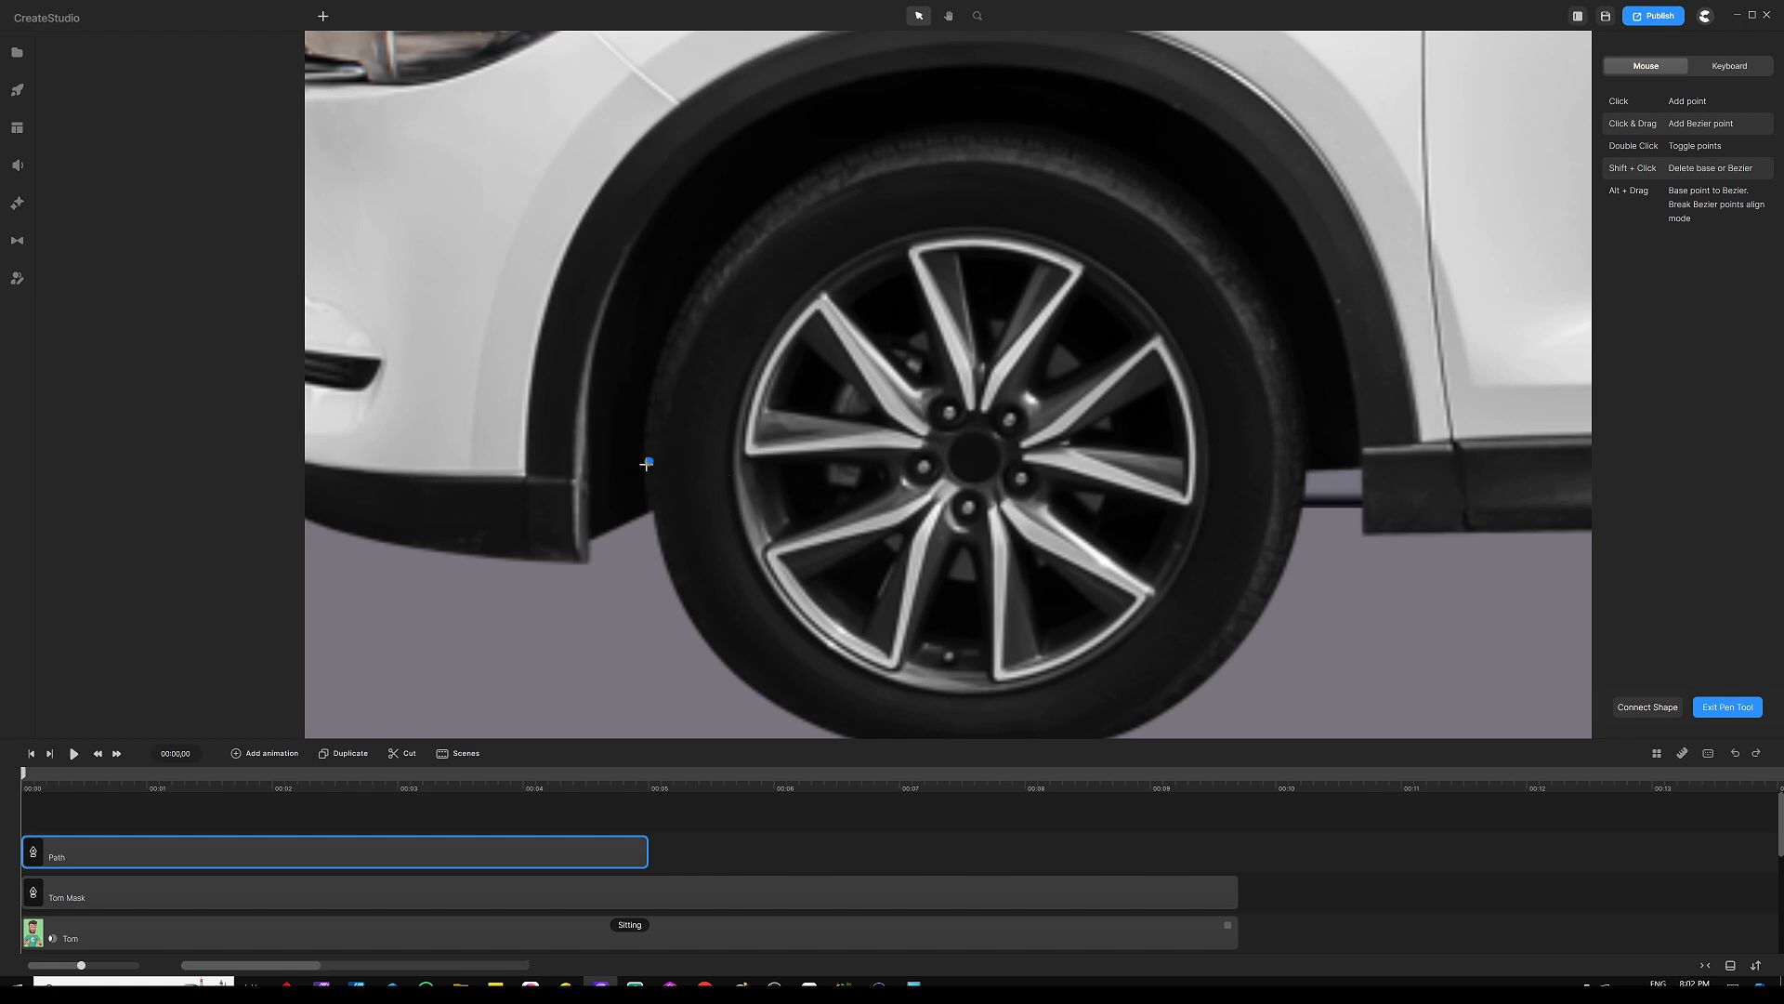
left_click(971, 132)
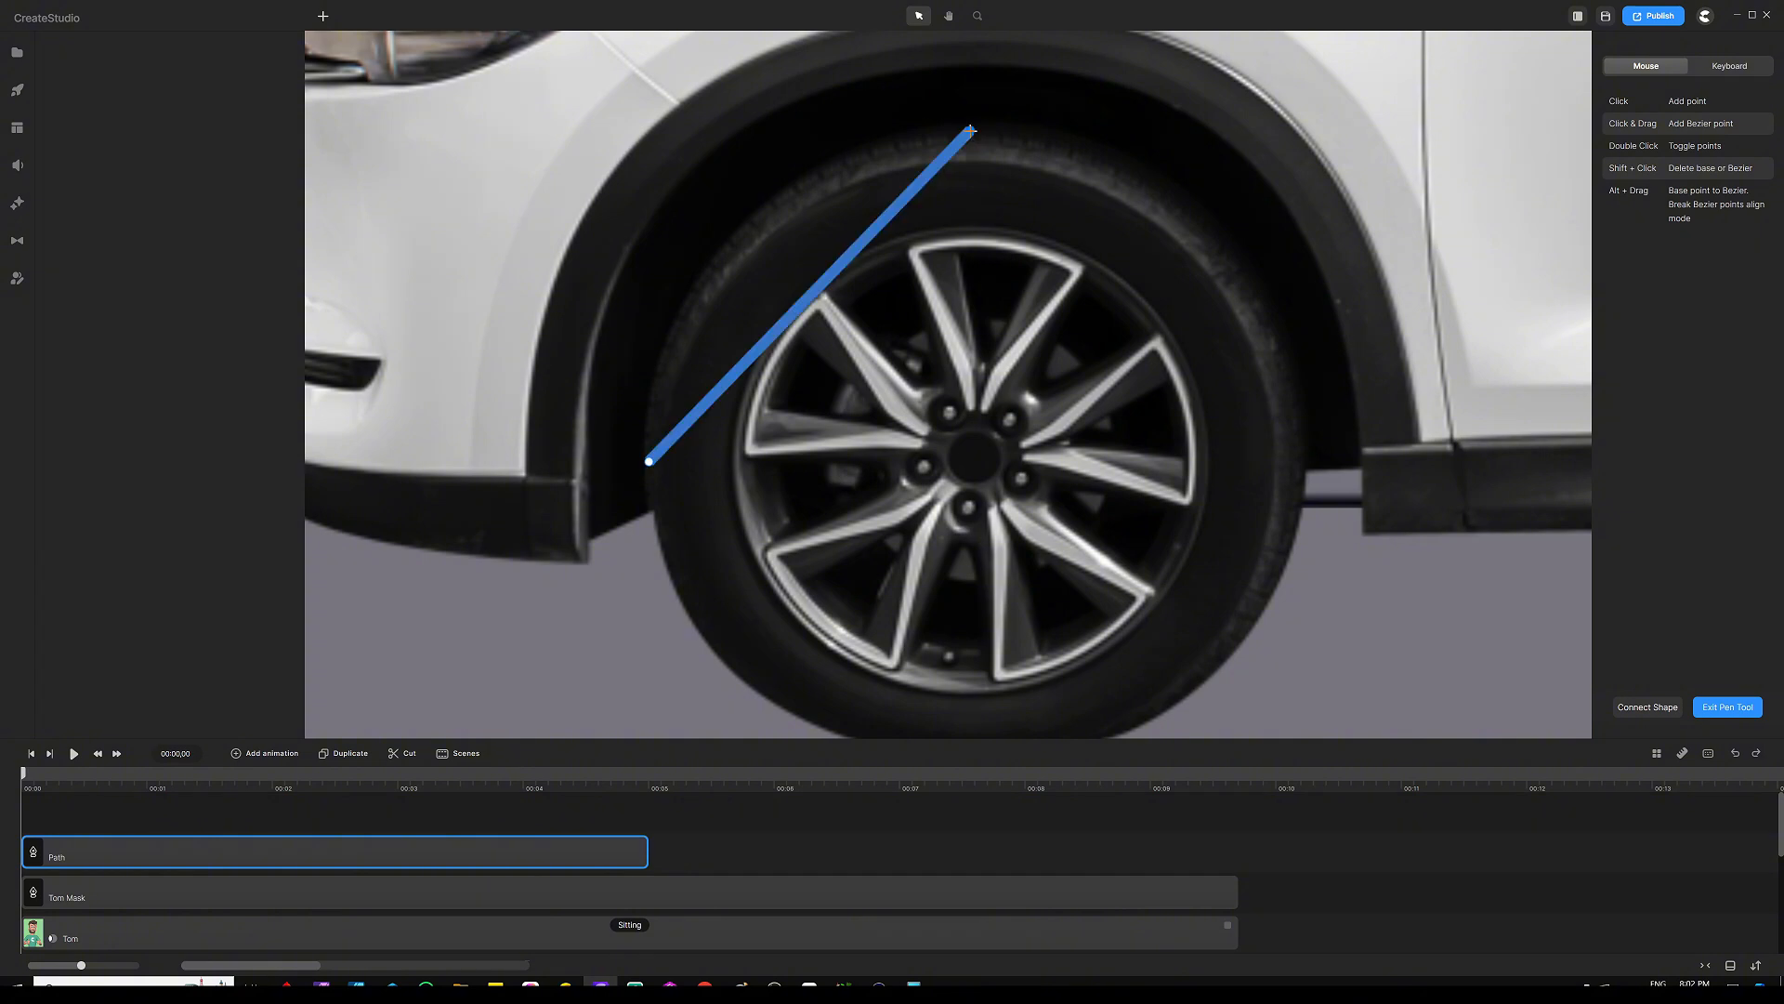
left_click(1302, 483)
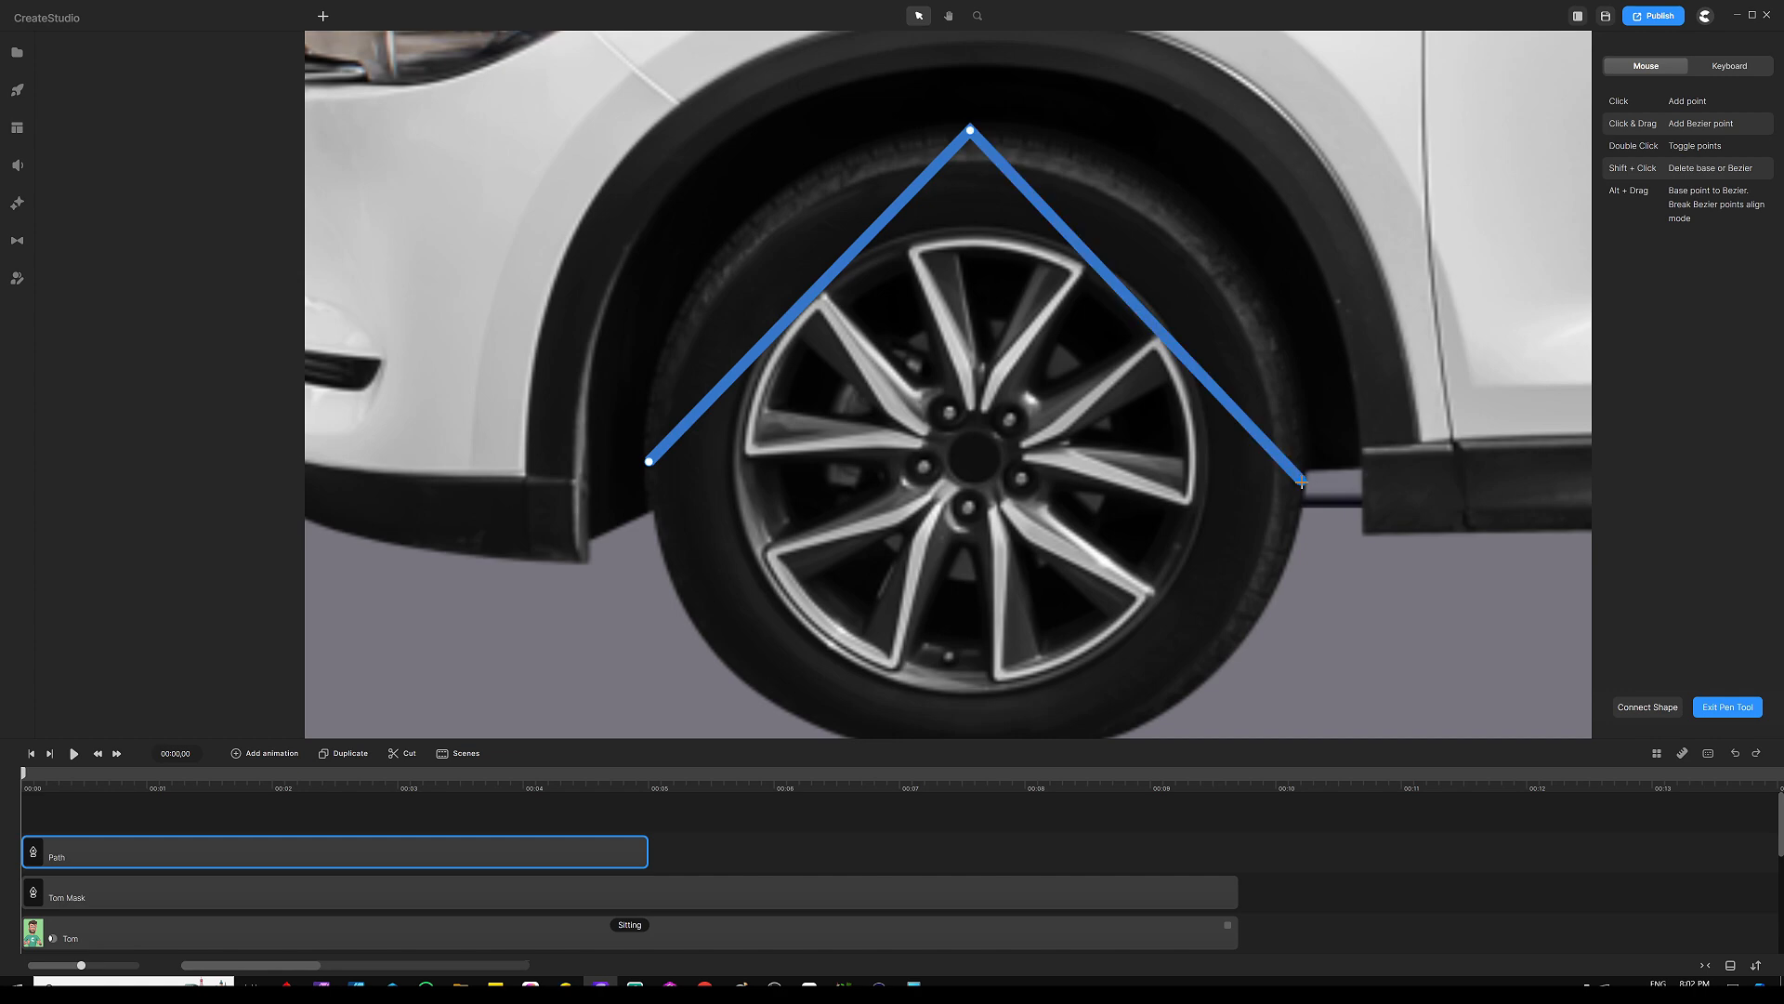
scroll(1000, 589, "down", 2)
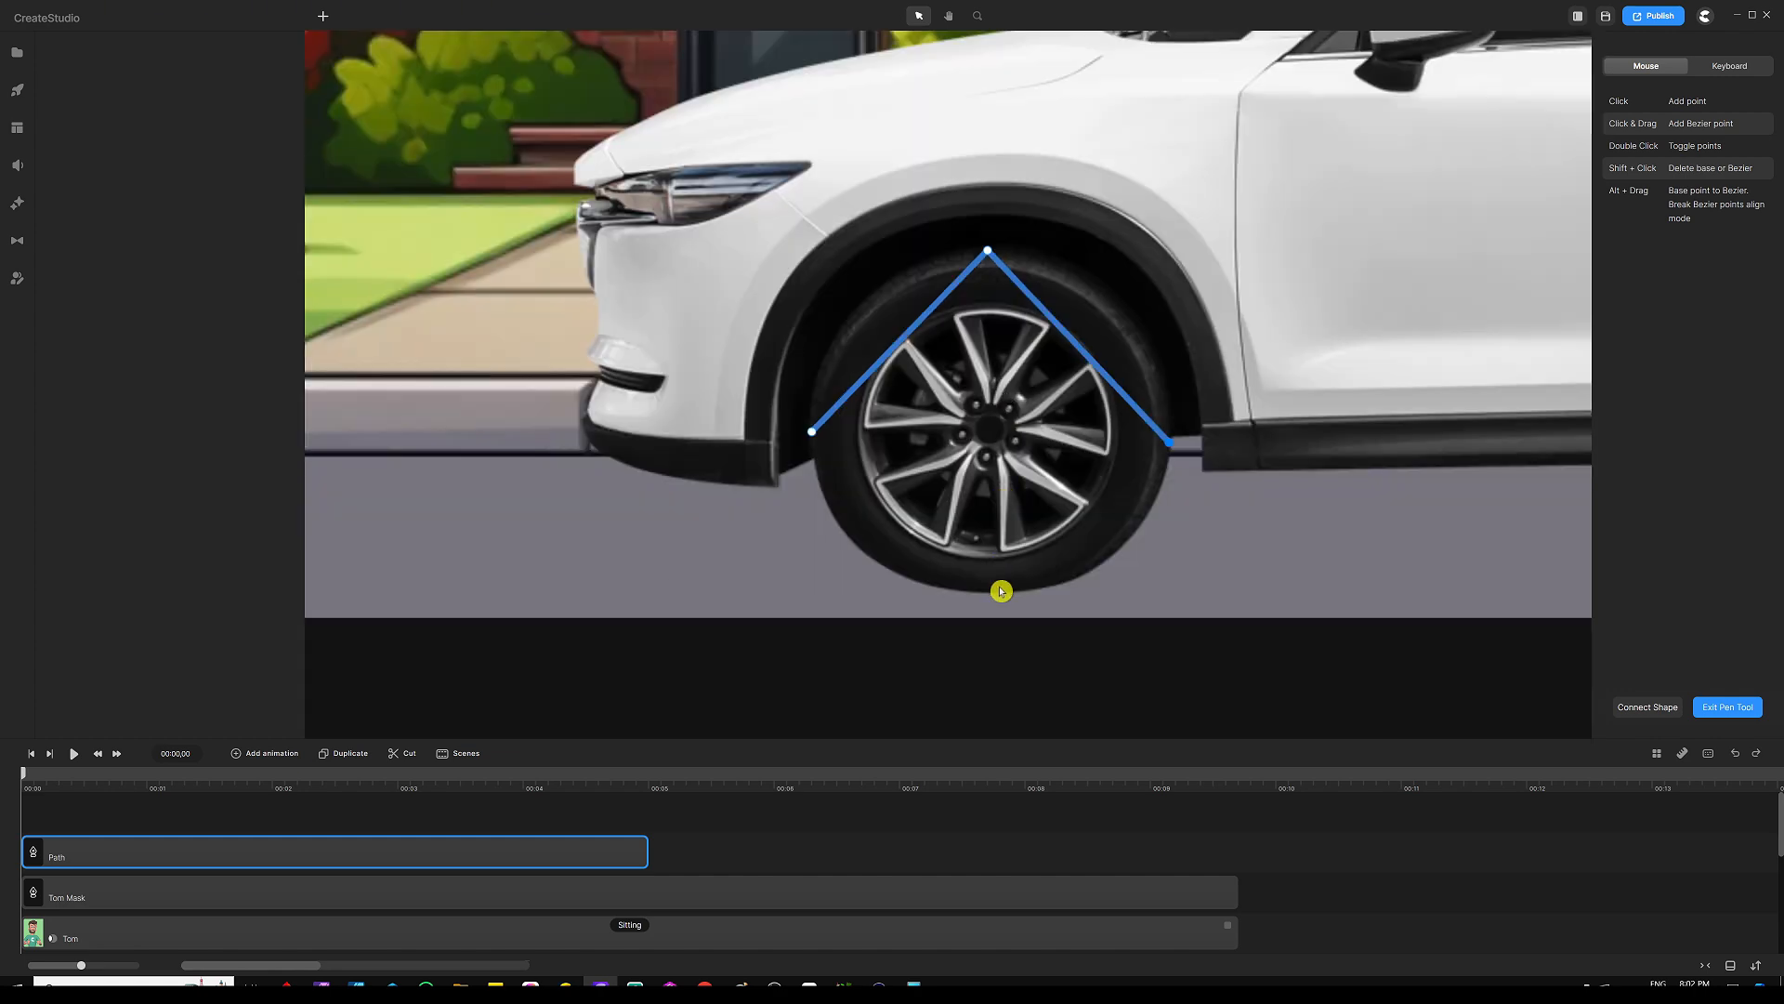
scroll(995, 589, "up", 2)
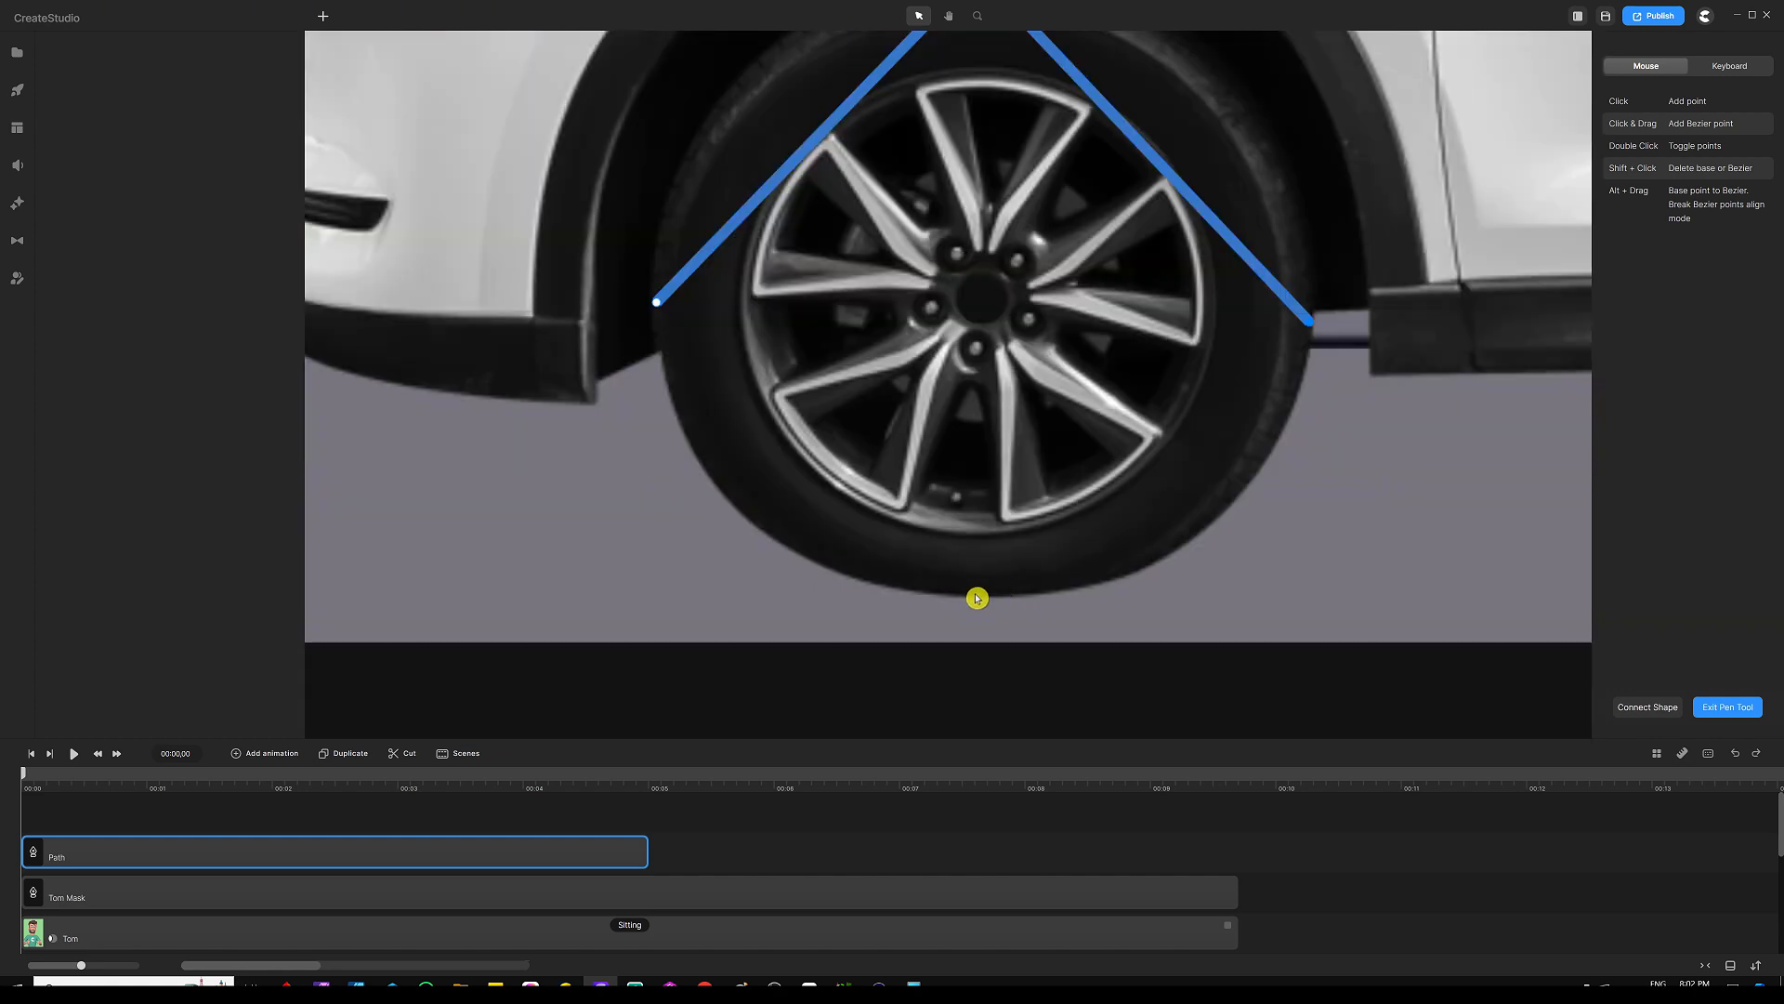
left_click(978, 592)
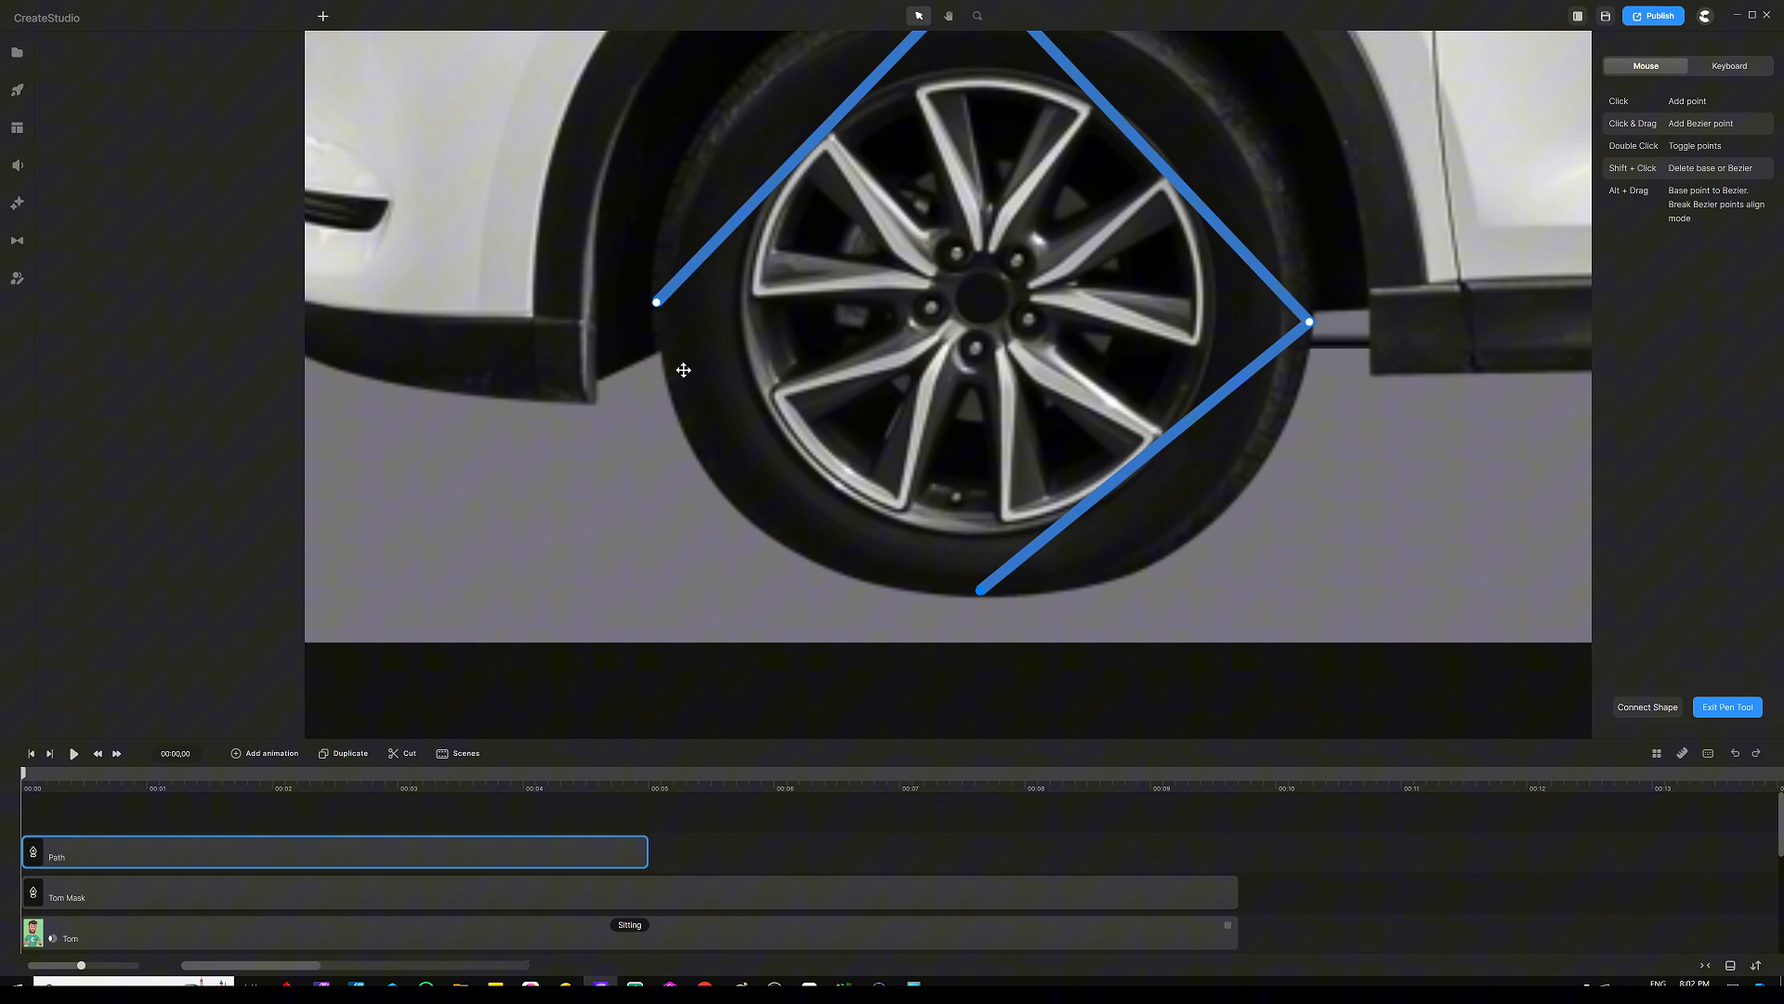
left_click(657, 316)
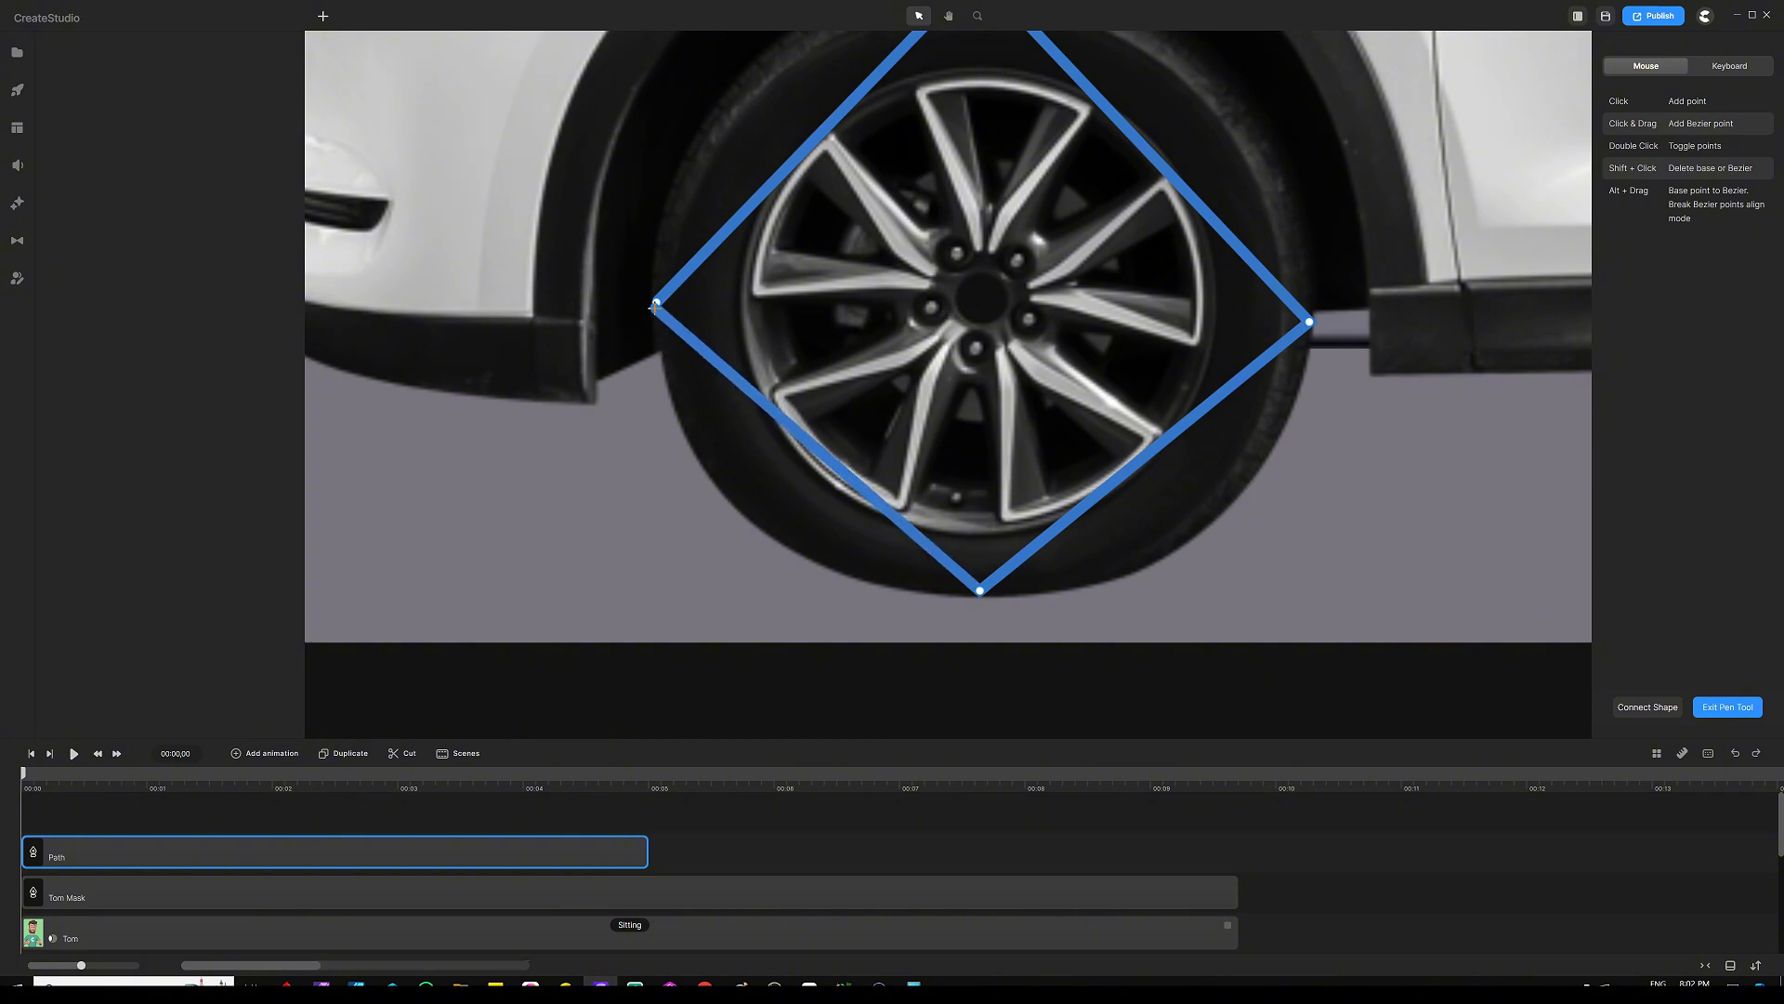
Bend the path's upper front segment outward into a curve and adjust its Bezier handles to follow the tire's edge
scroll(1038, 372, "down", 3)
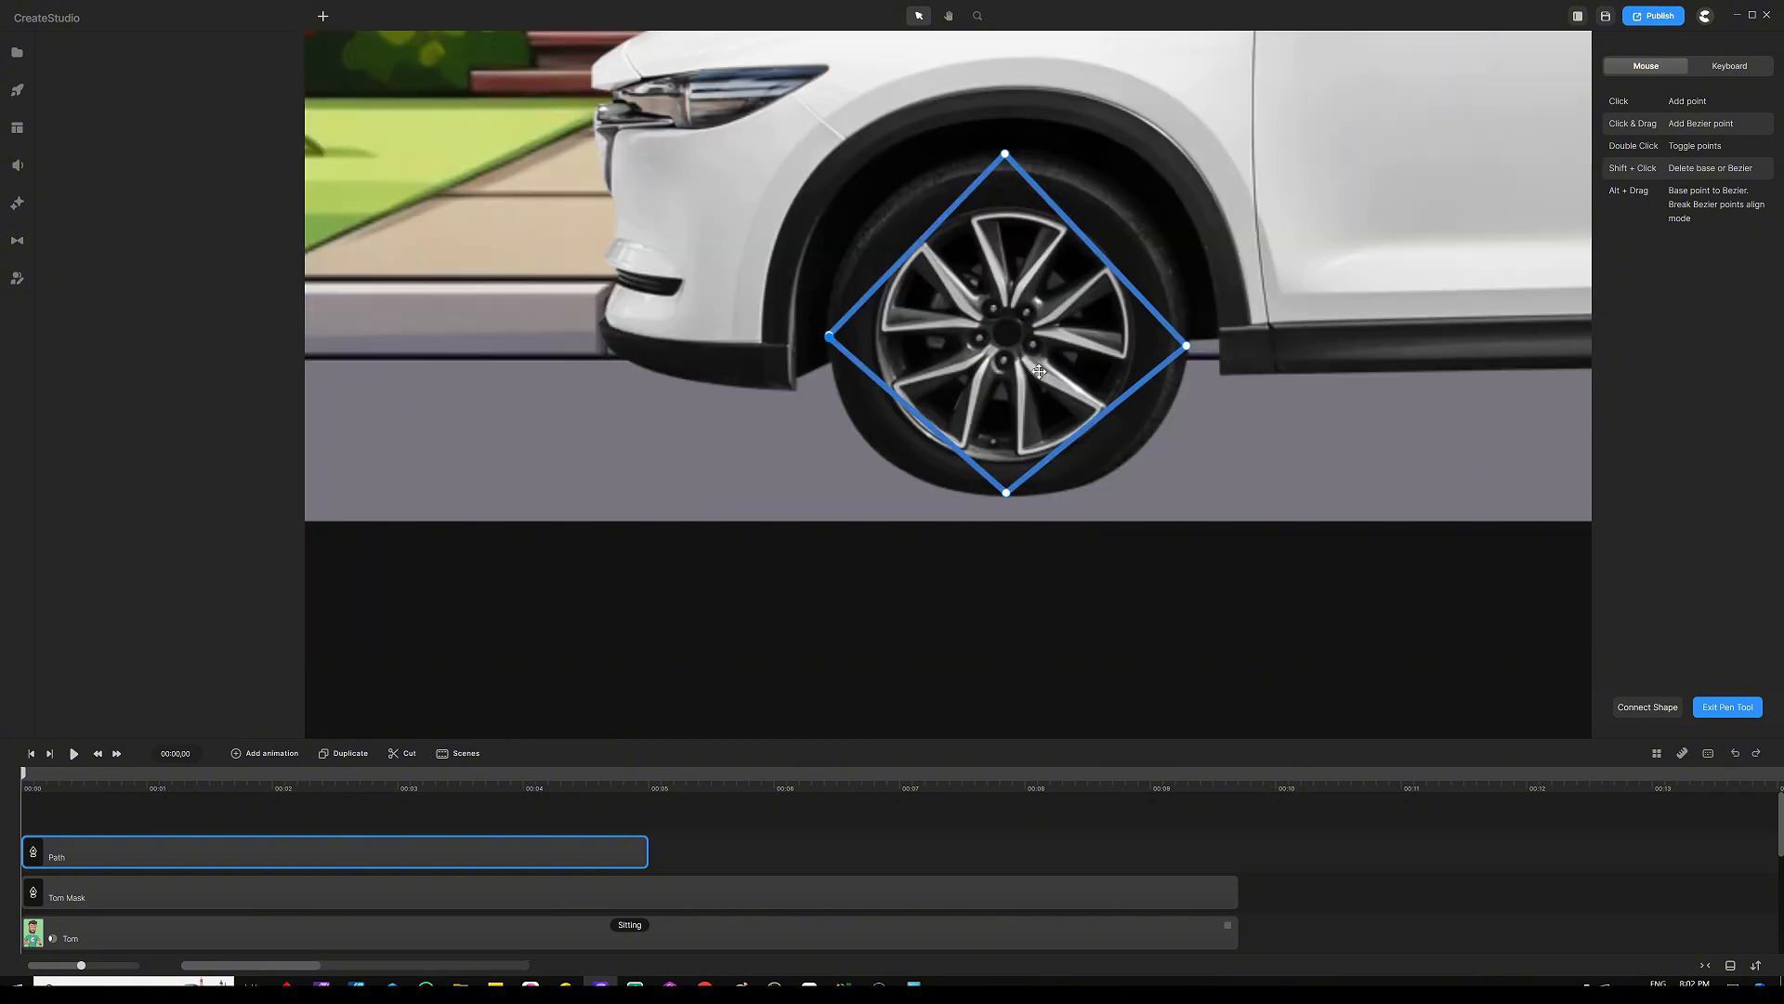
scroll(1042, 284, "up", 3)
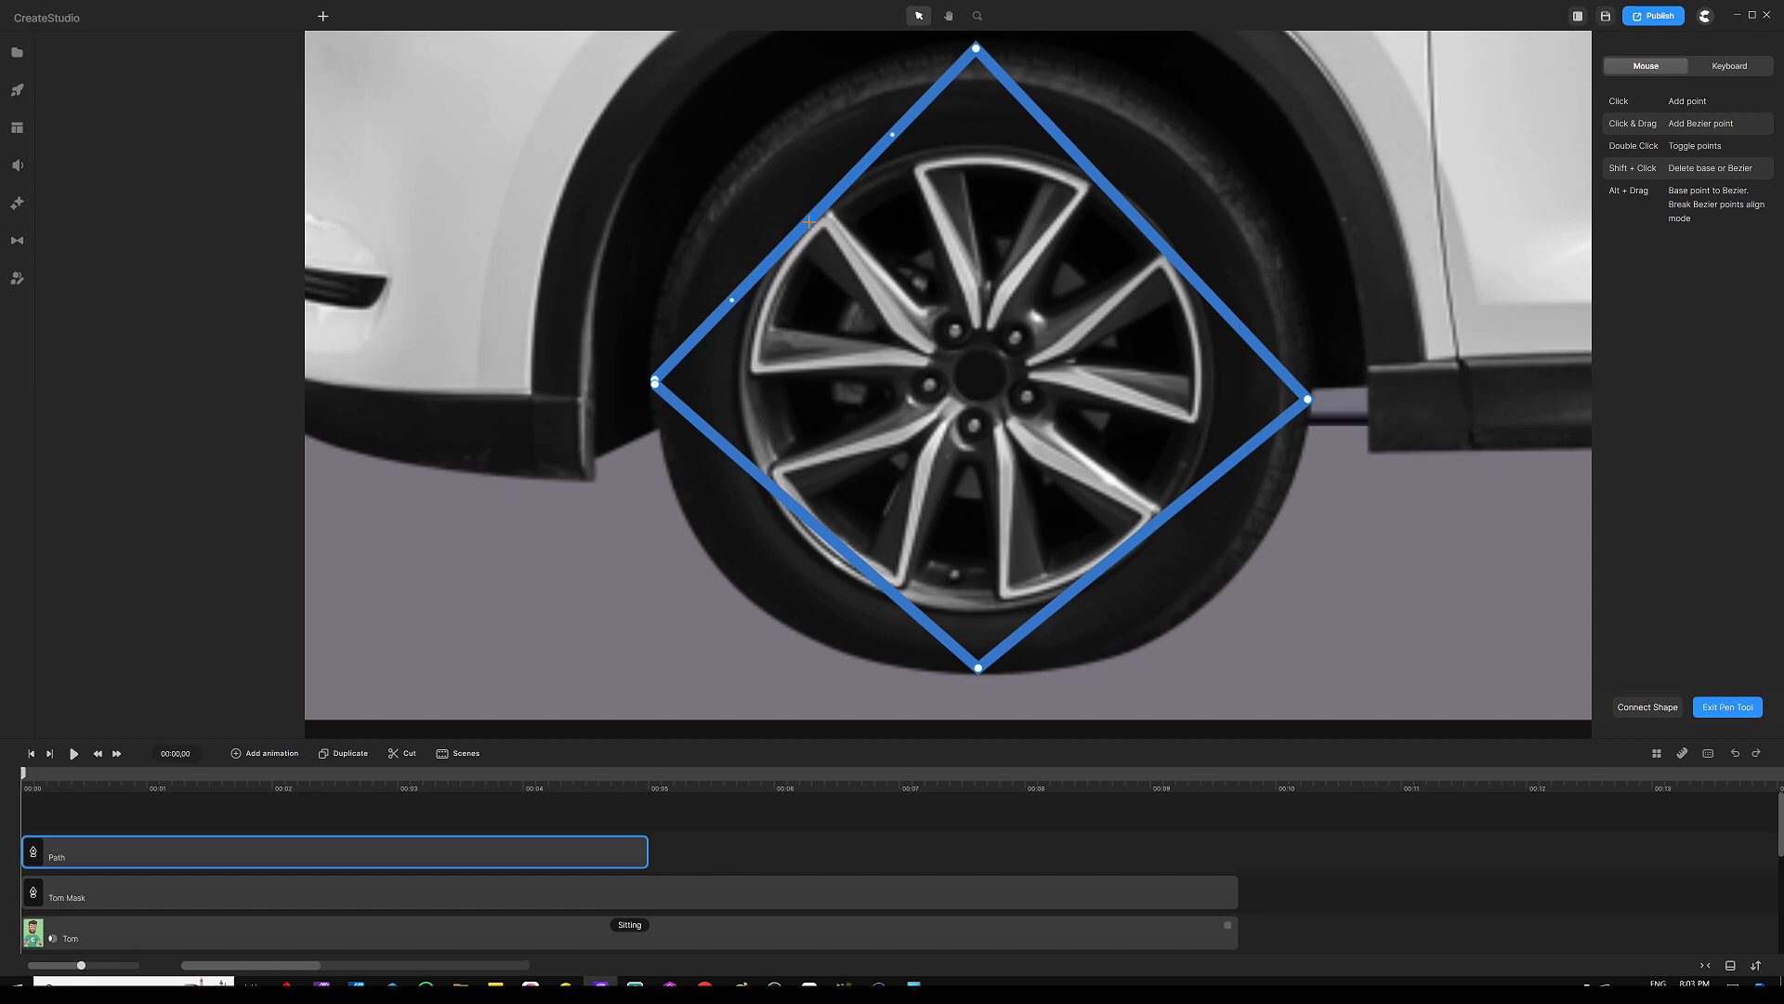
left_click_drag(812, 221, 746, 151)
scroll(979, 255, "down", 5)
scroll(980, 255, "up", 3)
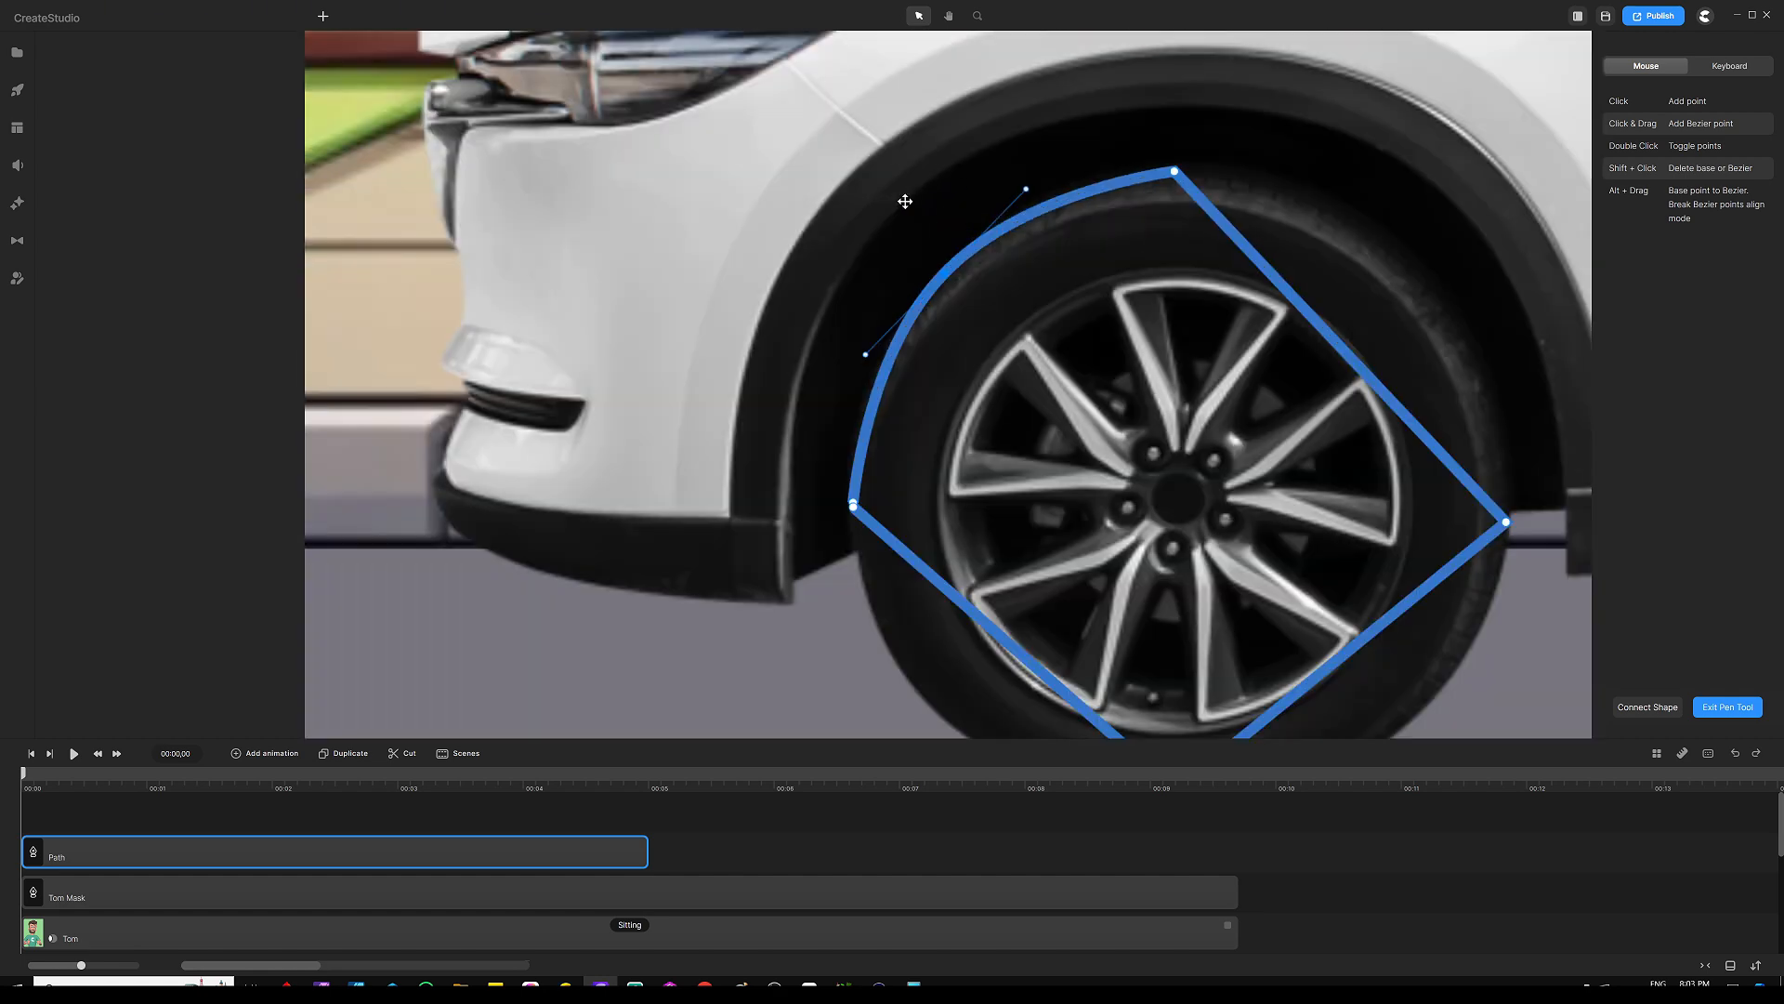
scroll(1002, 244, "up", 3)
scroll(1014, 220, "down", 3)
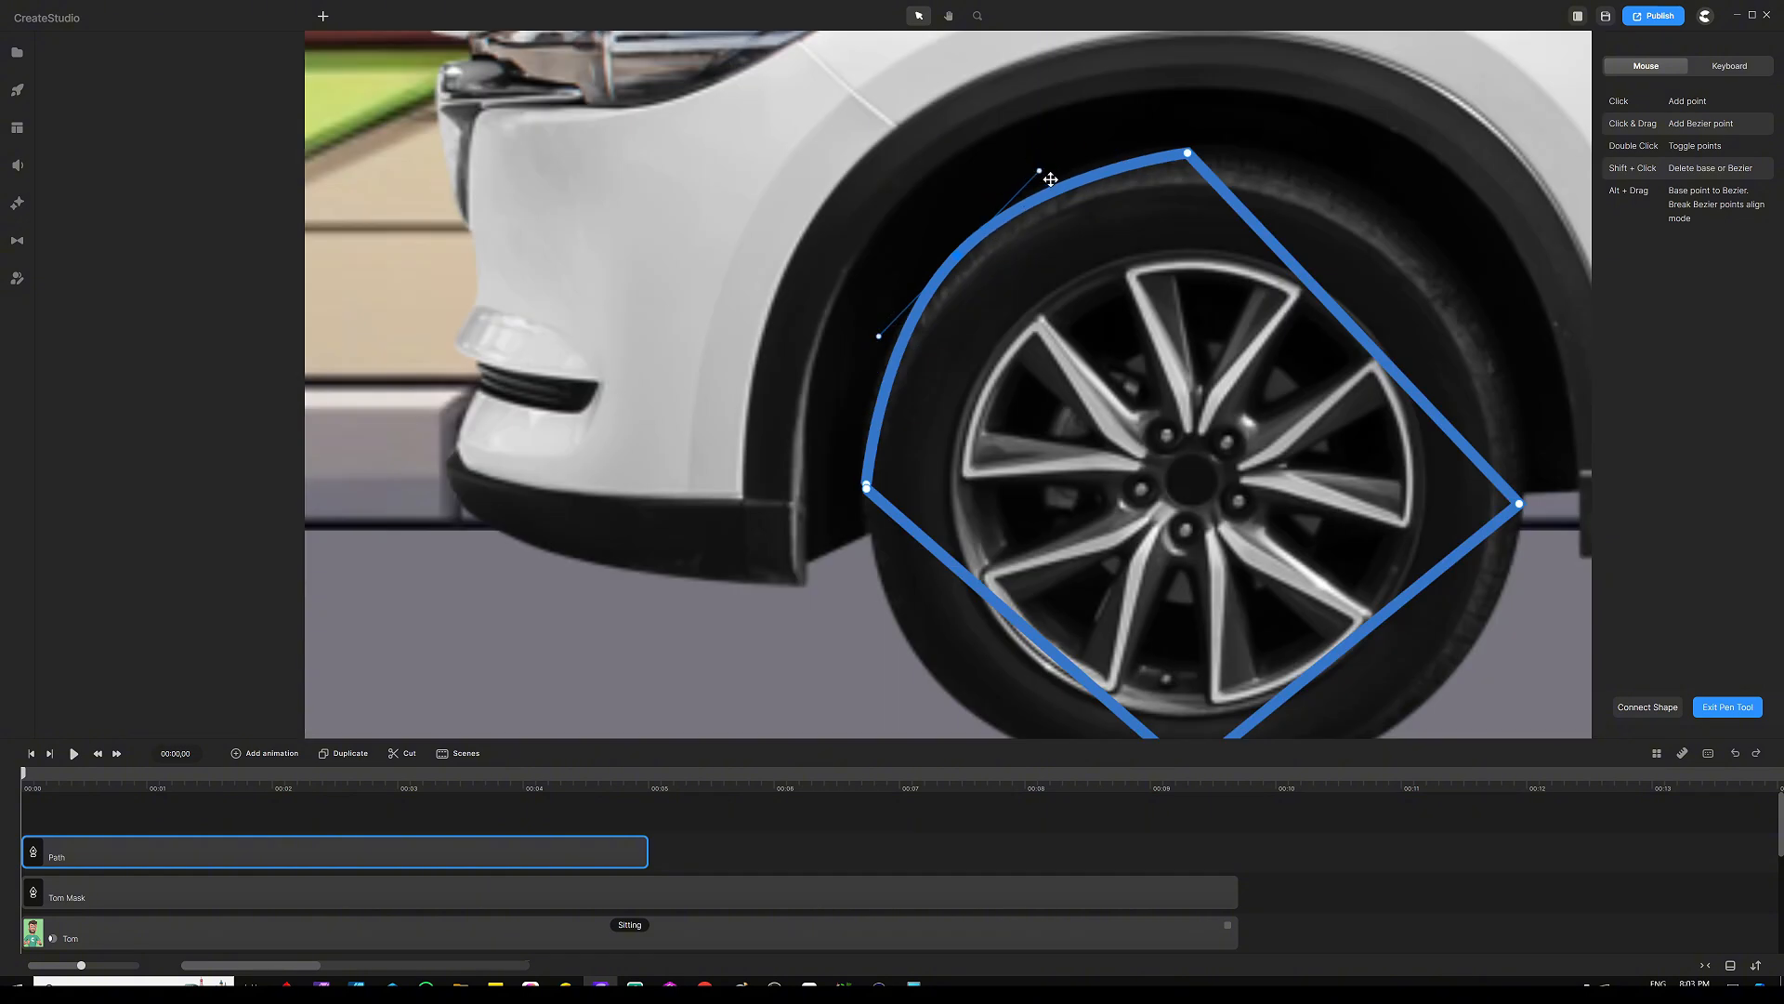
left_click_drag(1039, 170, 1061, 145)
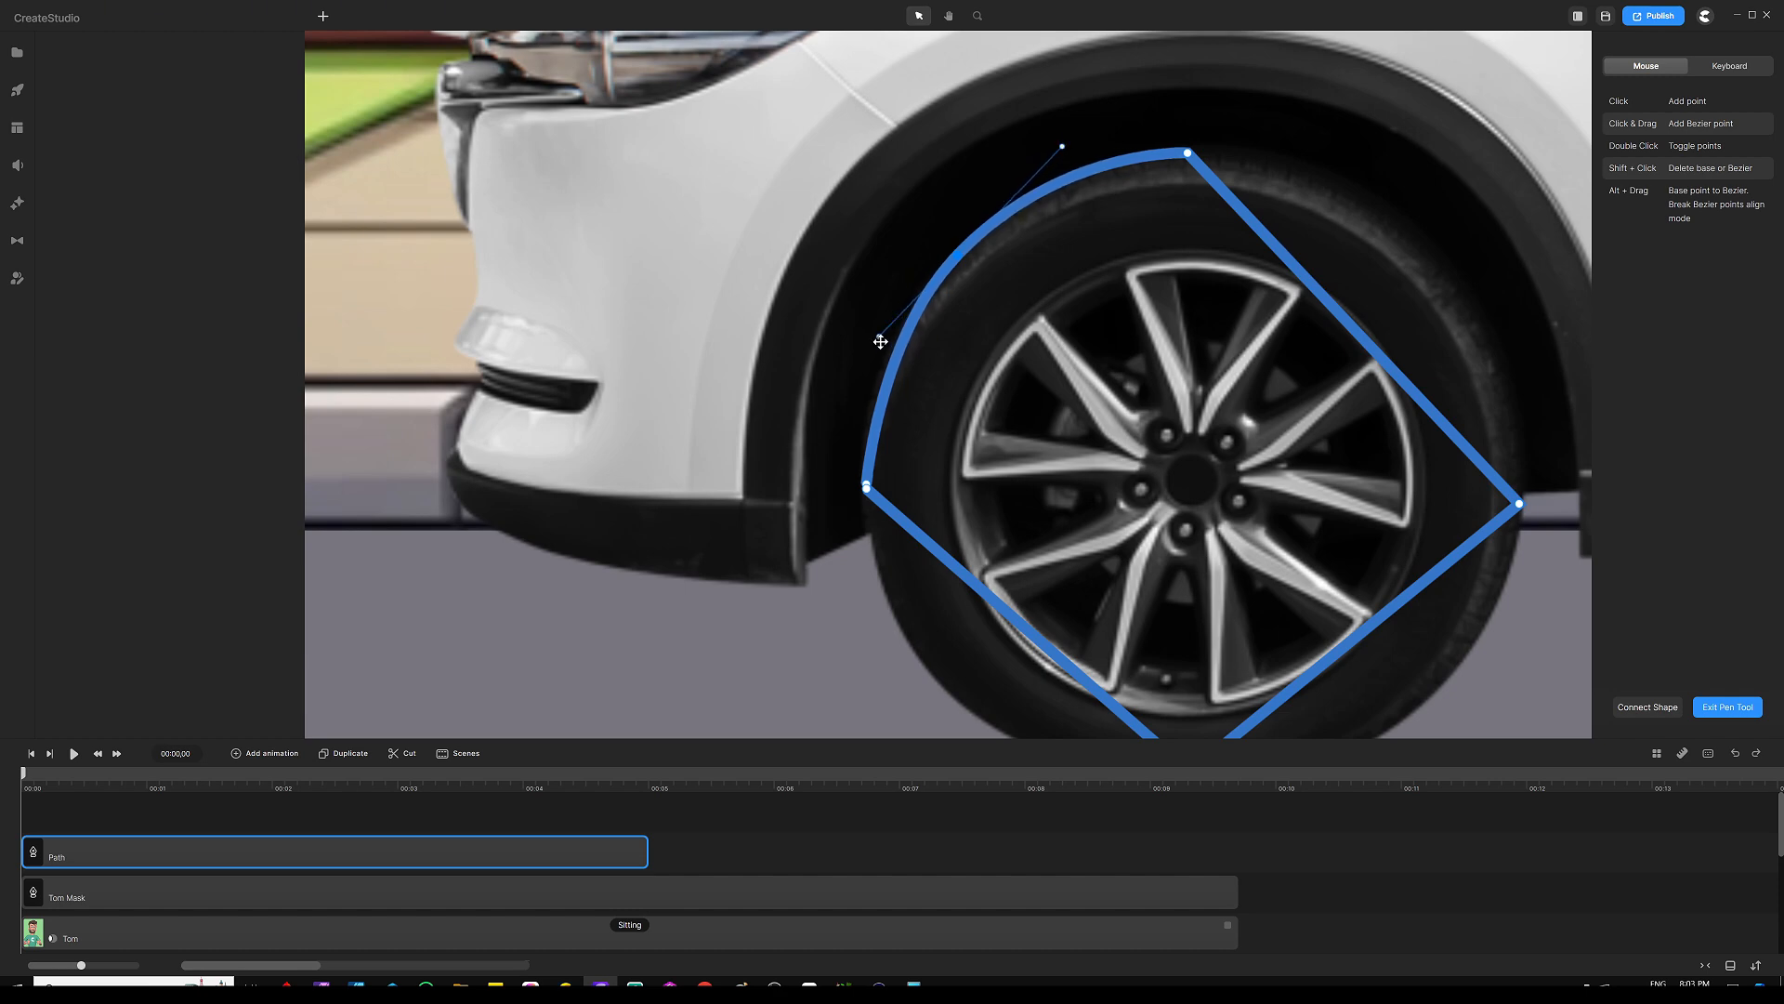
left_click_drag(880, 338, 836, 400)
left_click_drag(957, 255, 954, 251)
left_click_drag(1058, 138, 1059, 140)
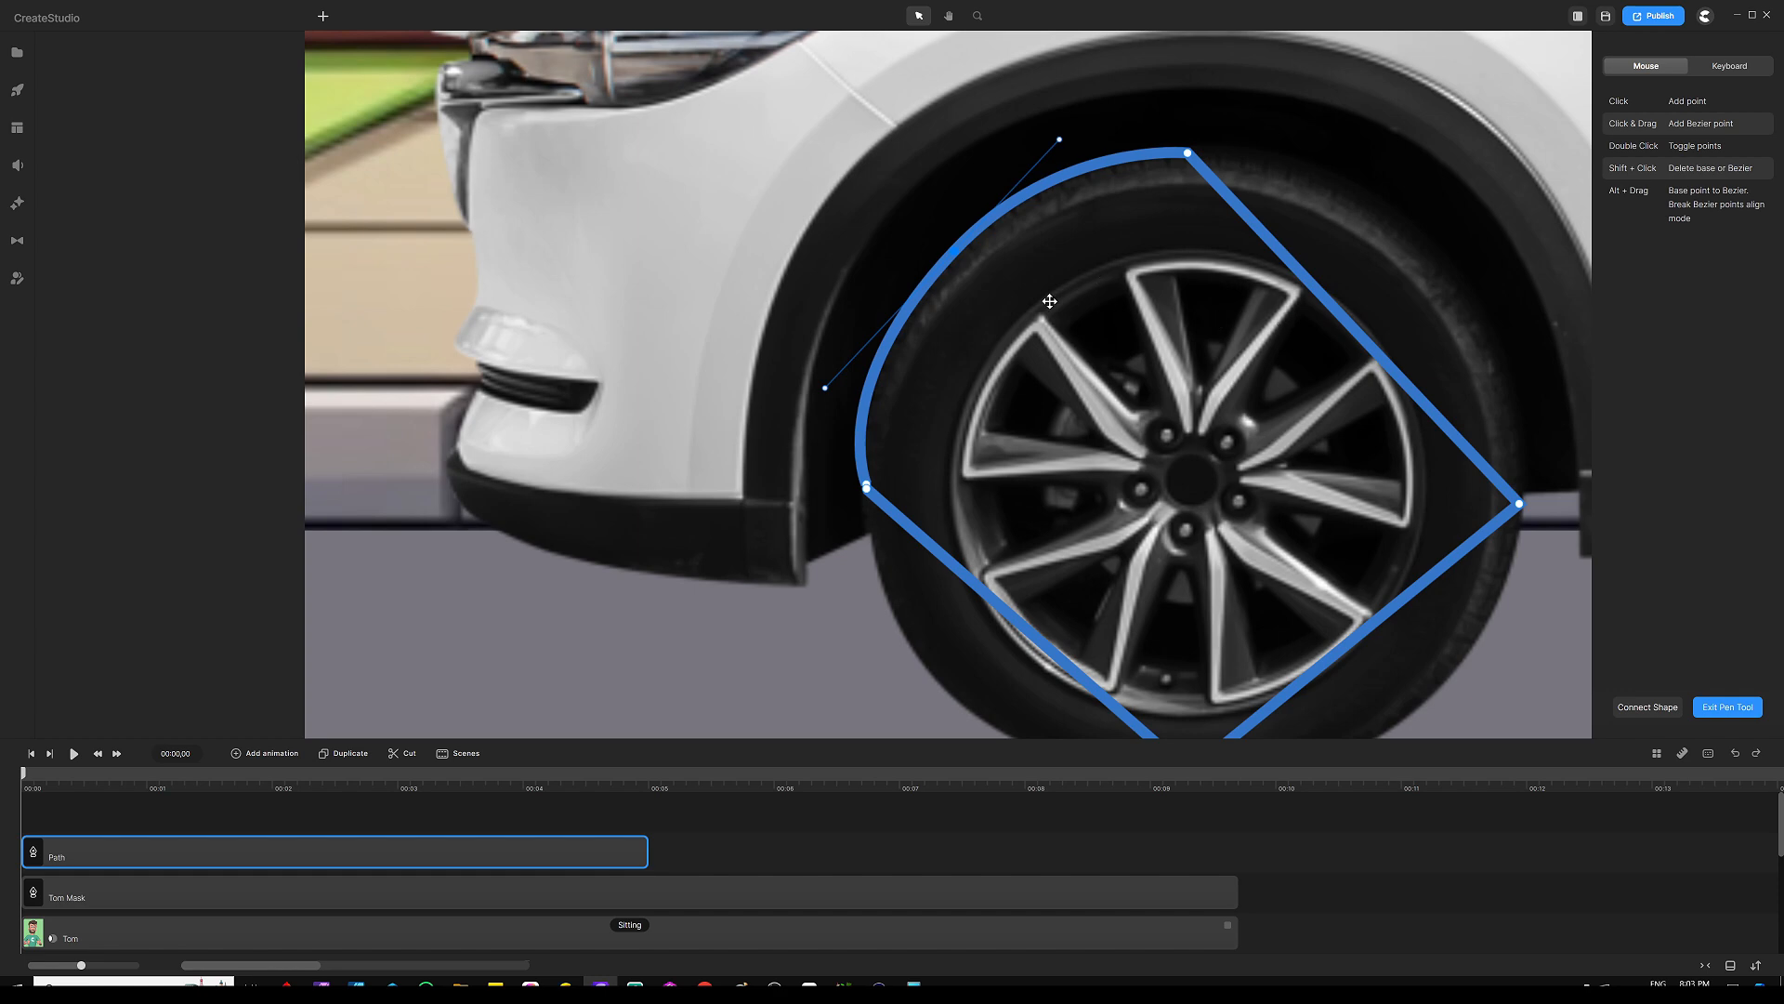
Curve the path's upper rear segment around the front wheel's tire and lengthen its Bezier handles to match the edge
scroll(1011, 305, "down", 3)
scroll(1220, 324, "up", 3)
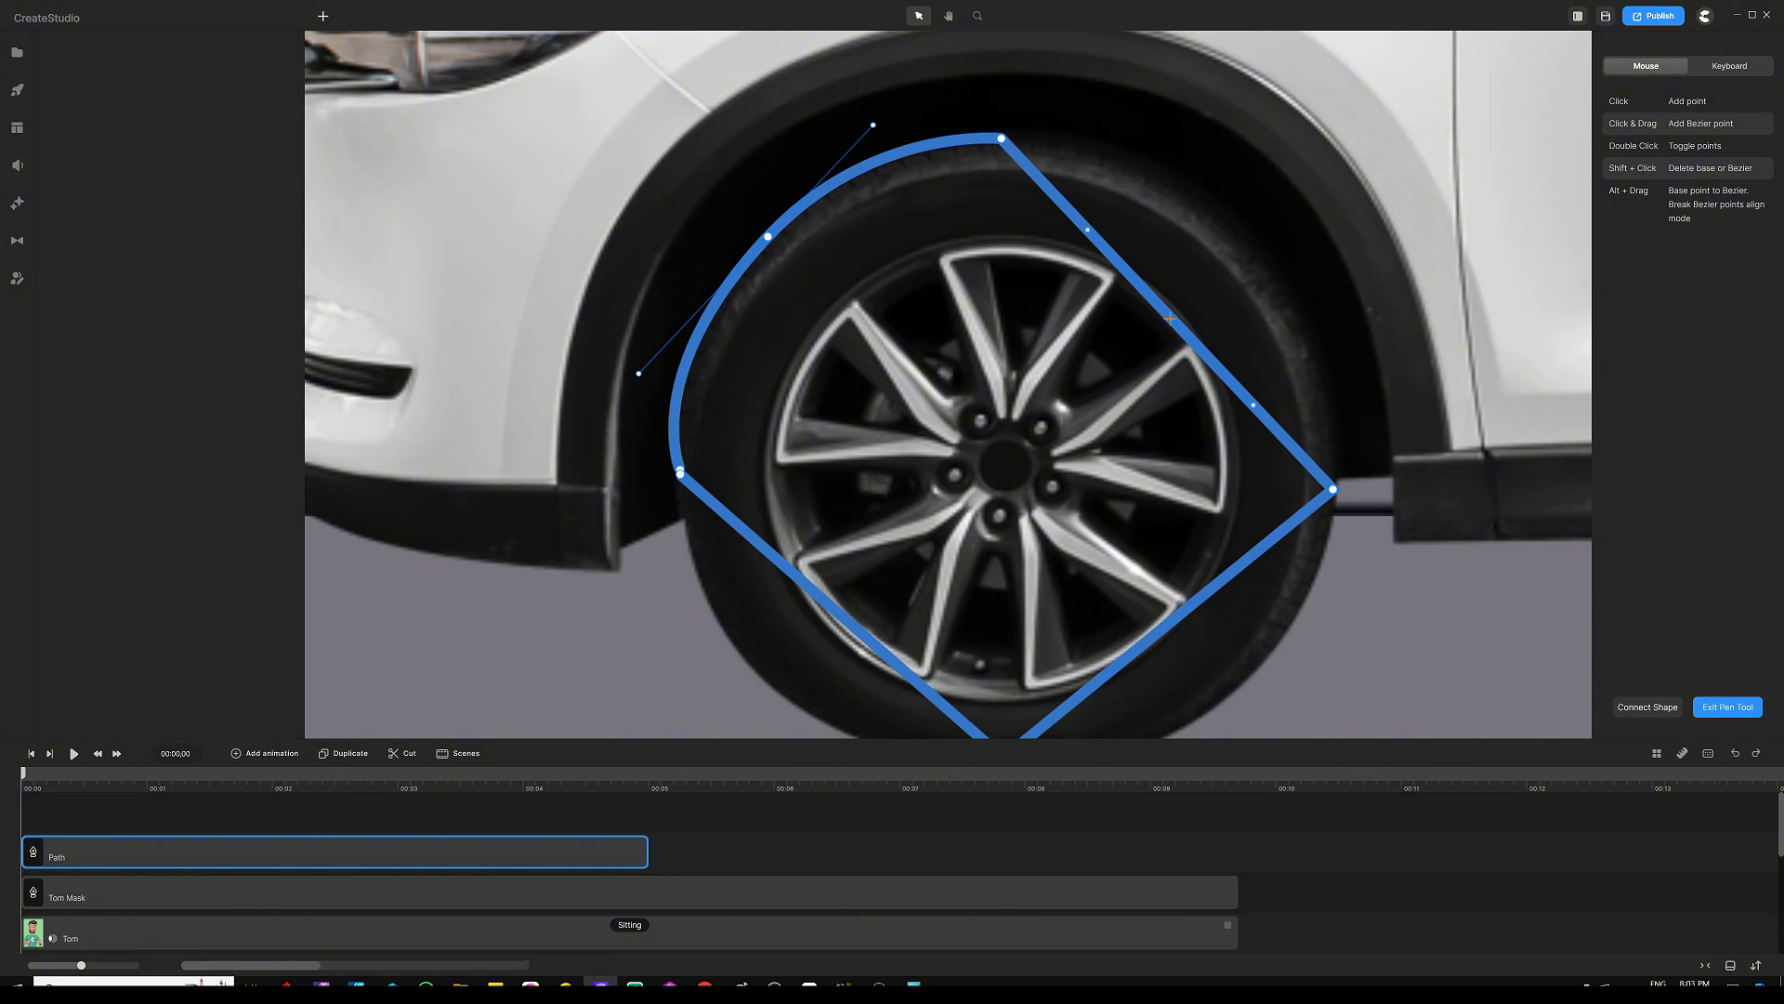
left_click_drag(1167, 325, 1242, 238)
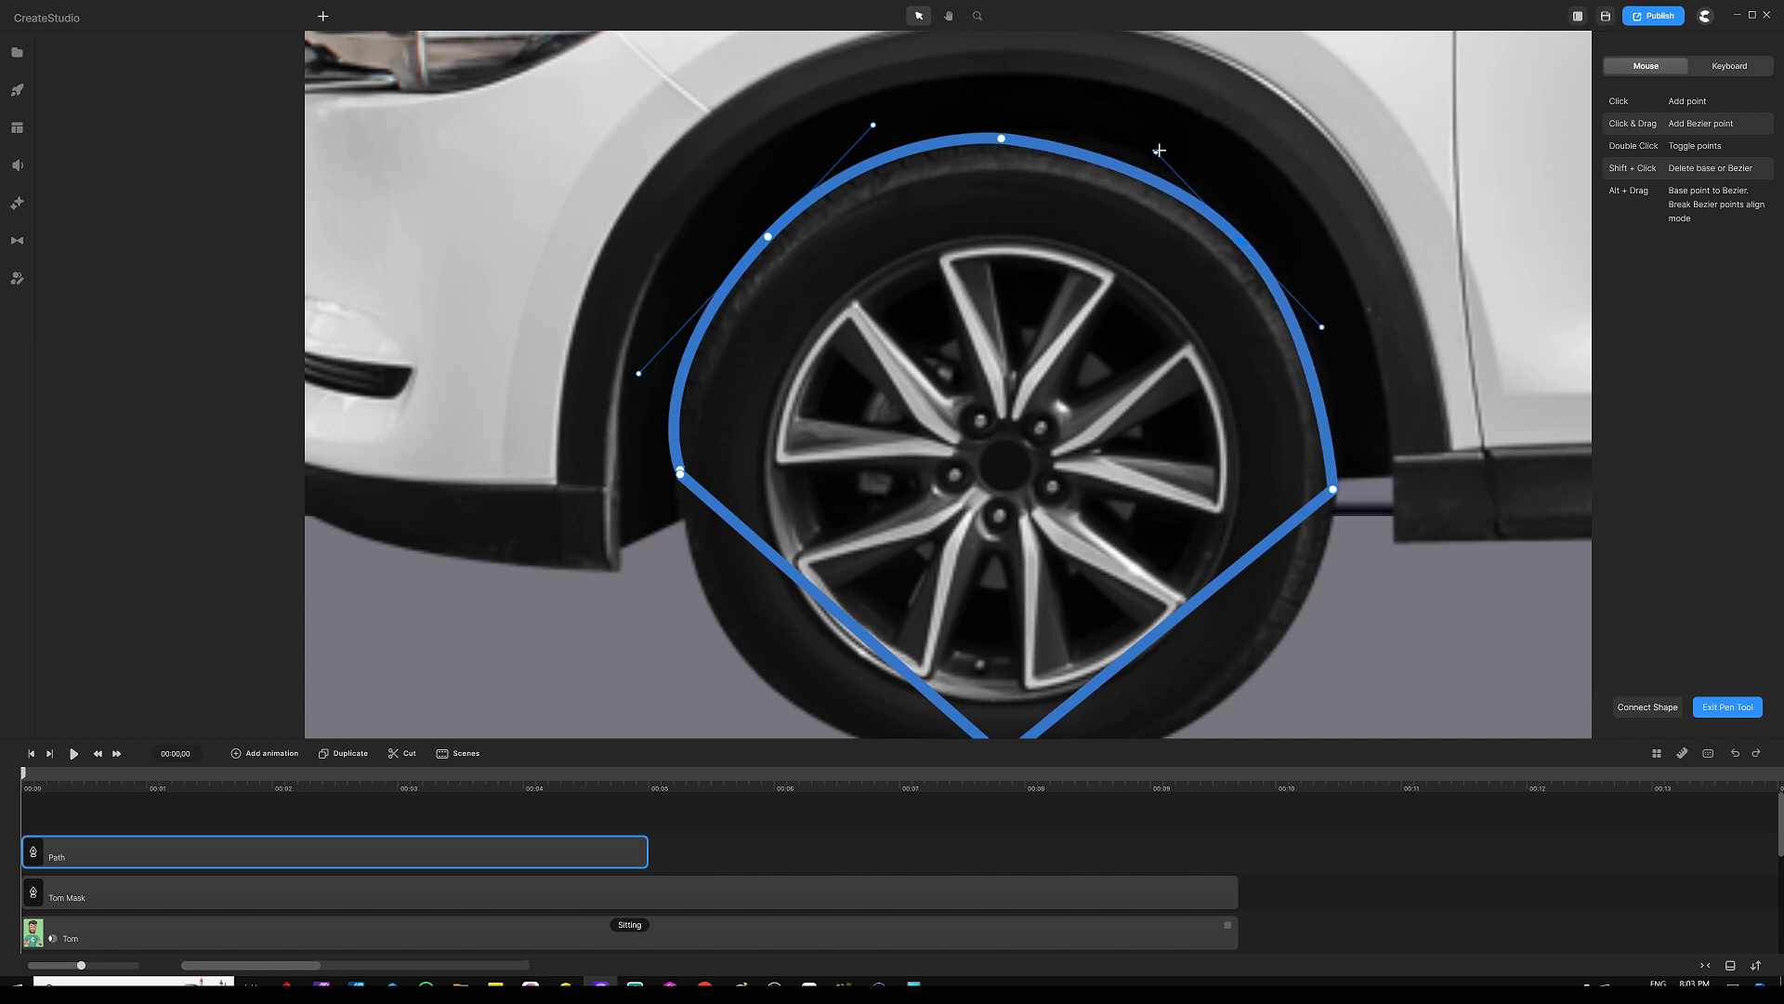
left_click_drag(1158, 151, 1146, 145)
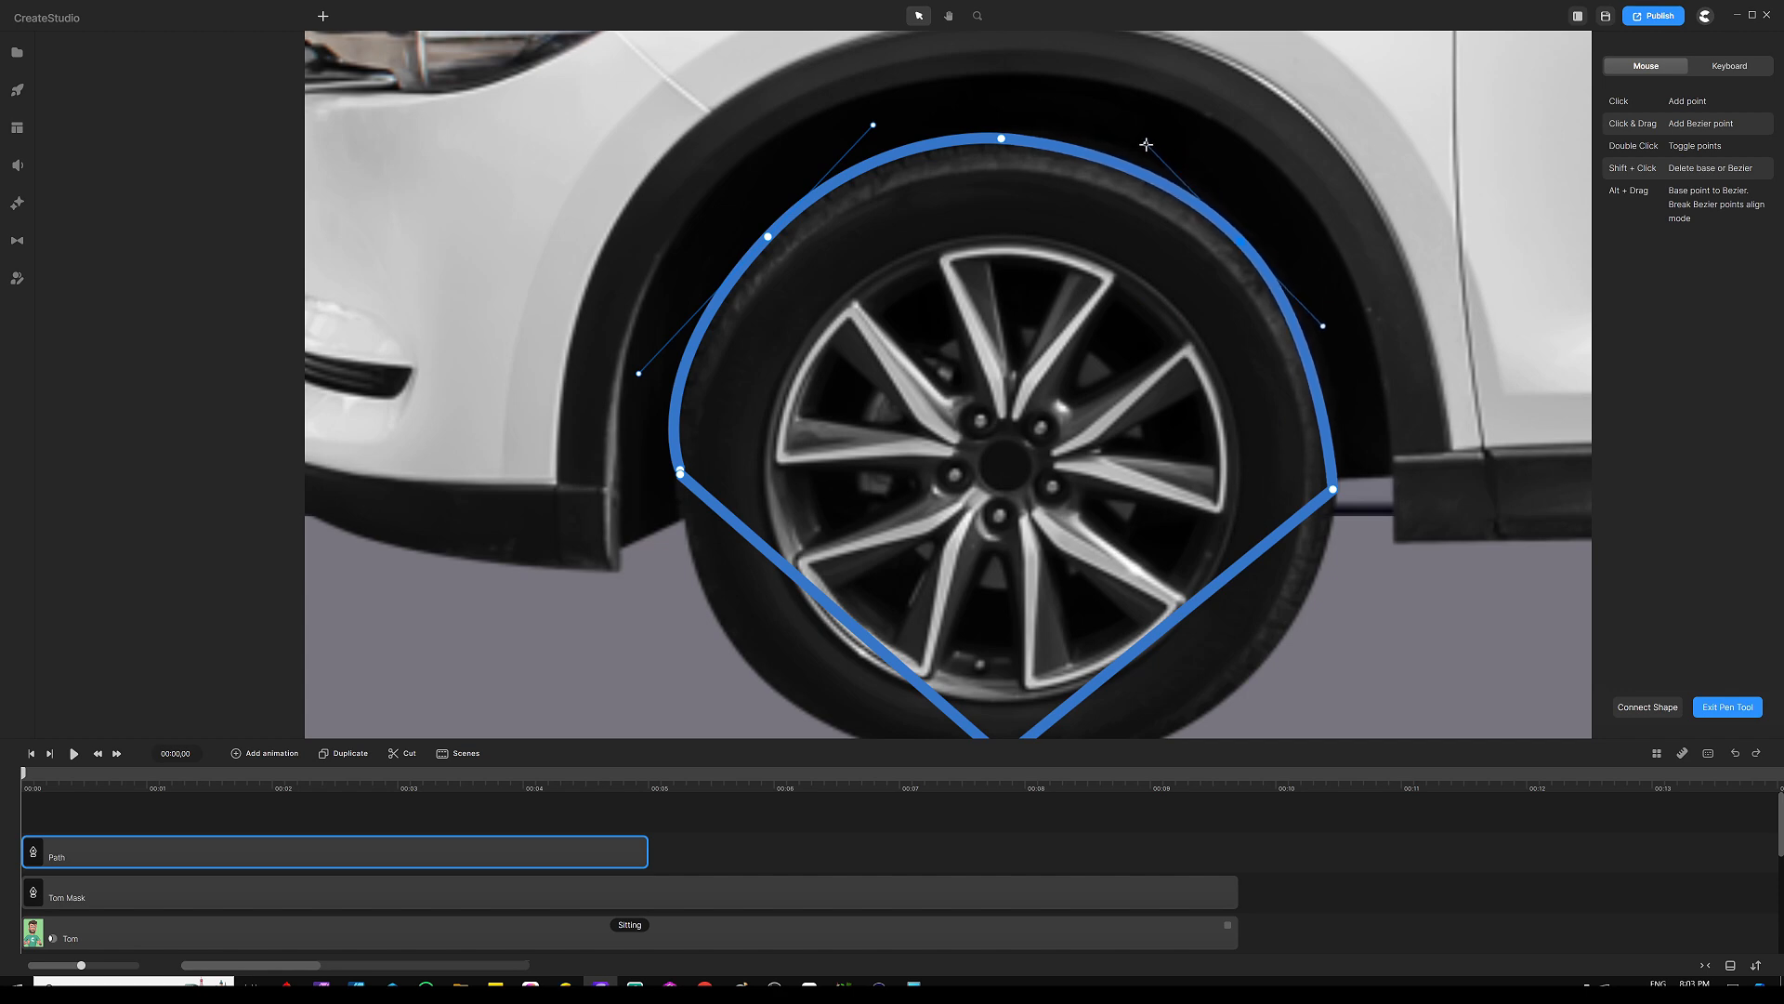
left_click_drag(1327, 328, 1355, 358)
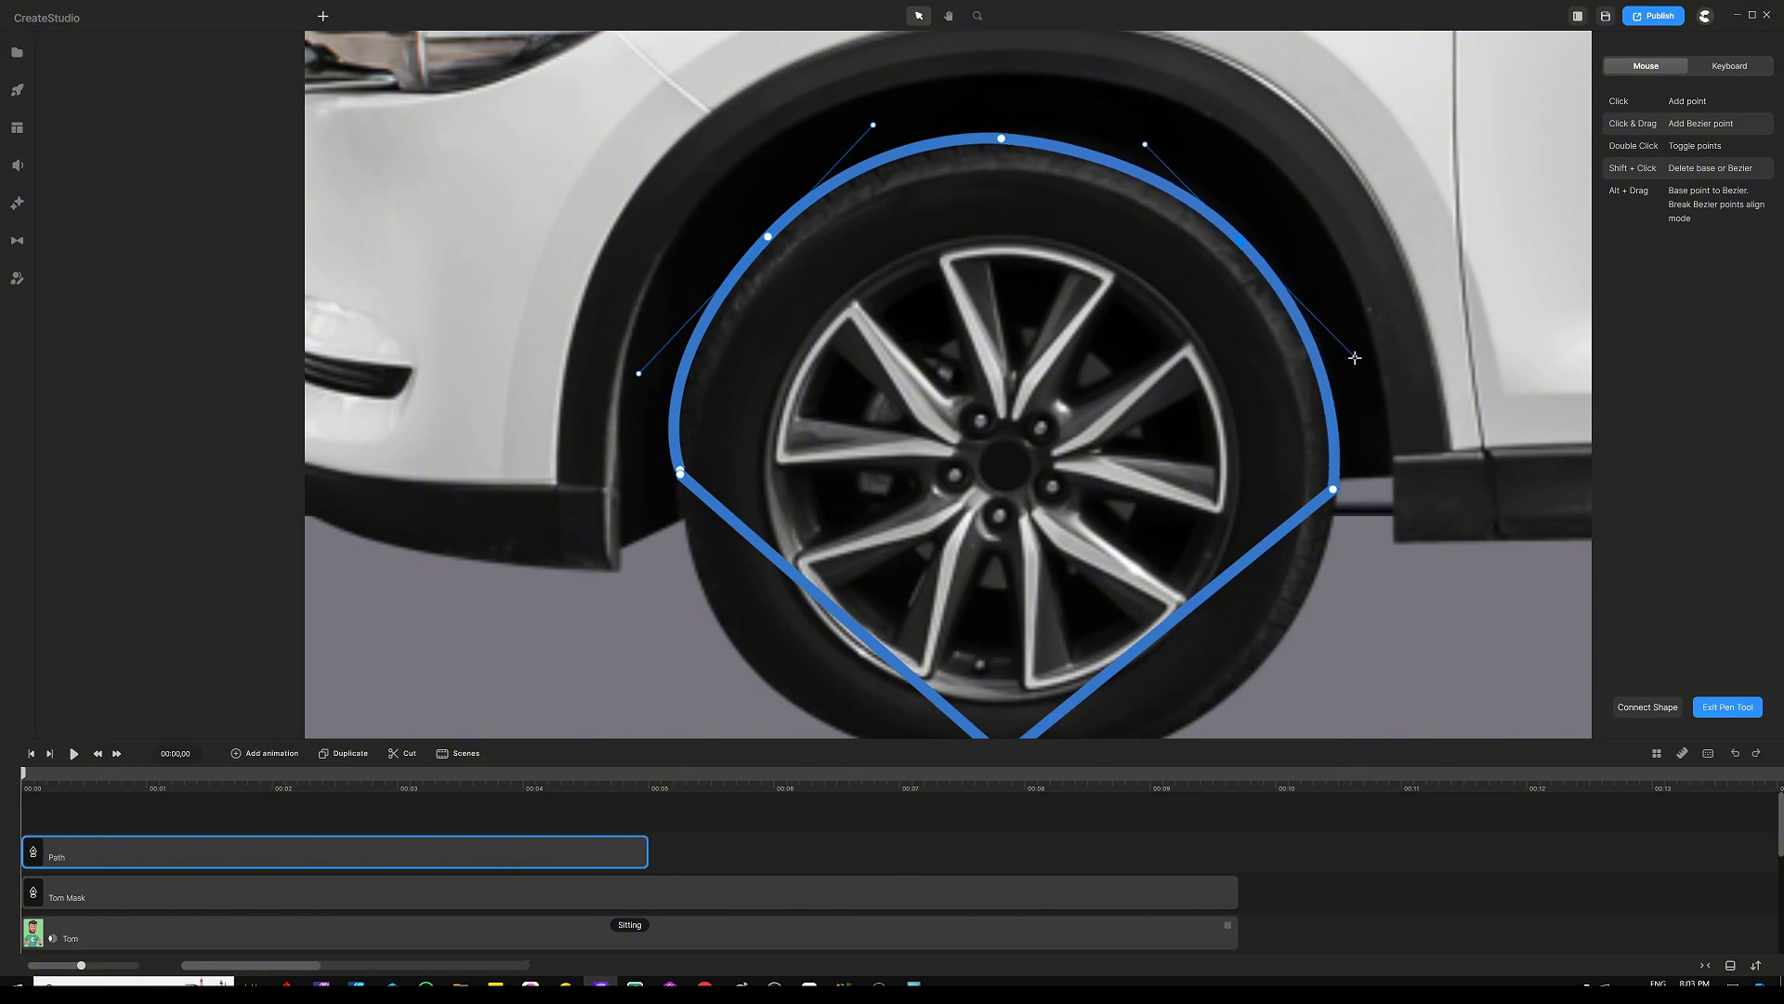
Curve the path's lower rear segment along the front wheel's tire and refine both Bezier handles to fit the edge
scroll(1319, 310, "down", 3)
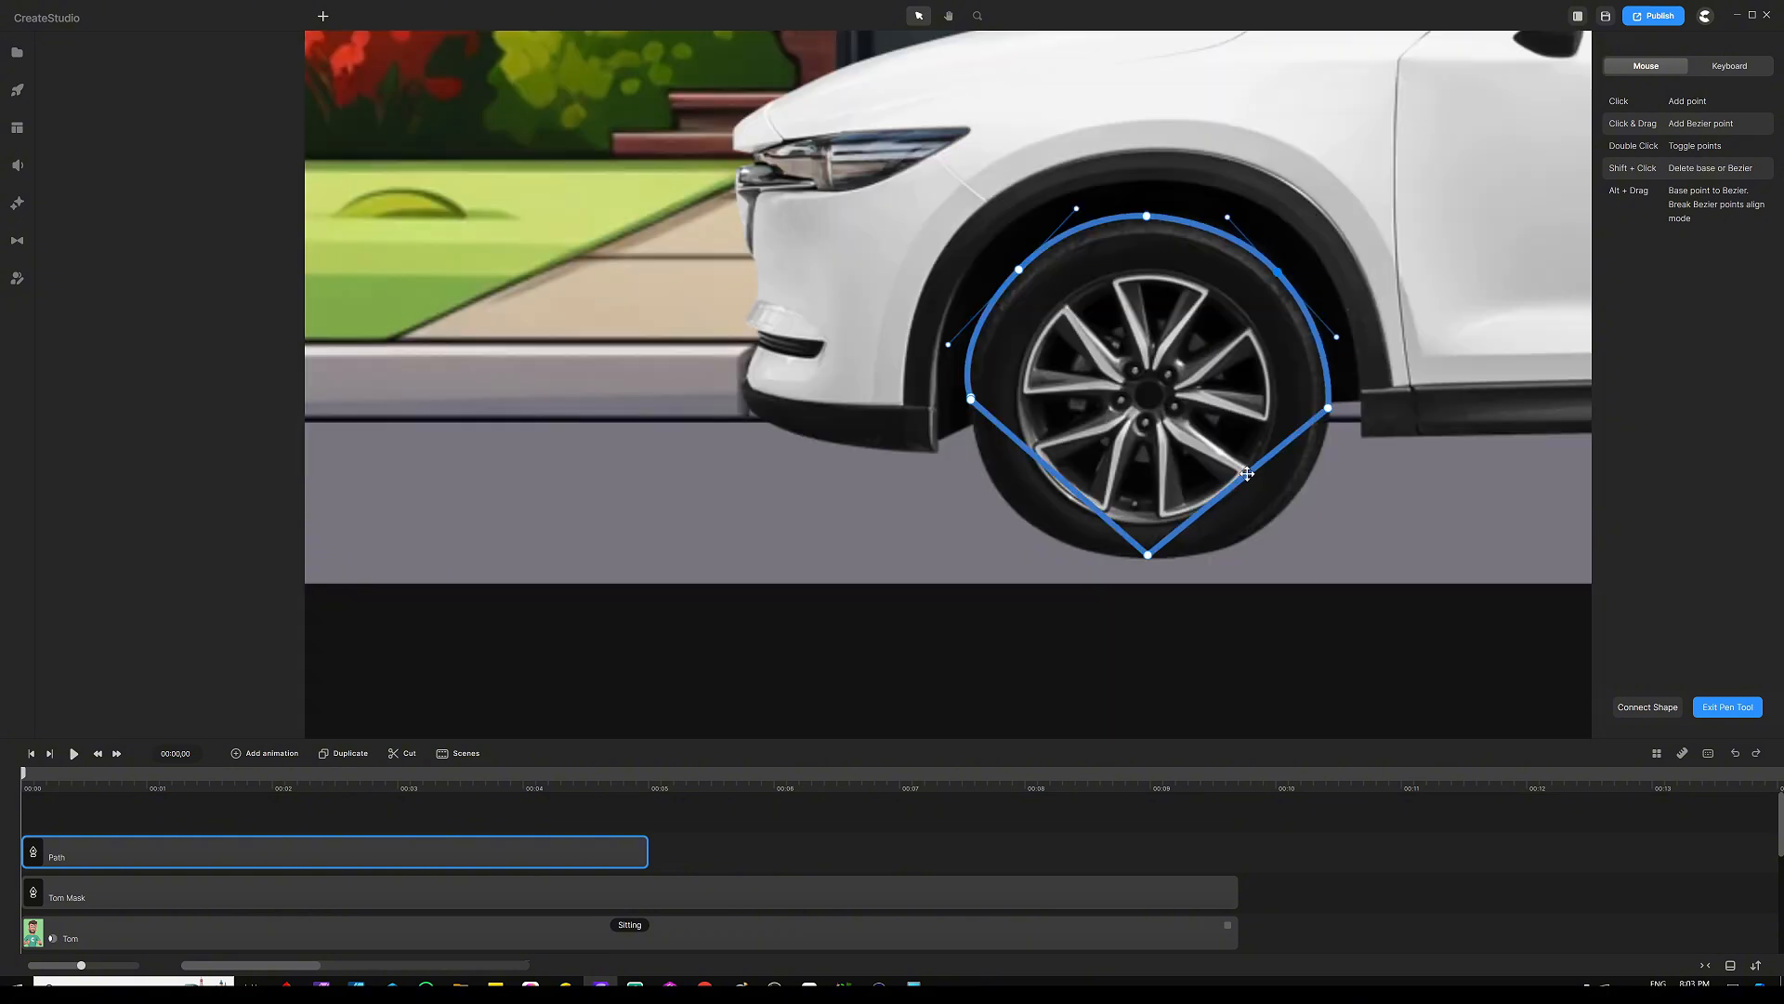
scroll(1250, 502, "up", 3)
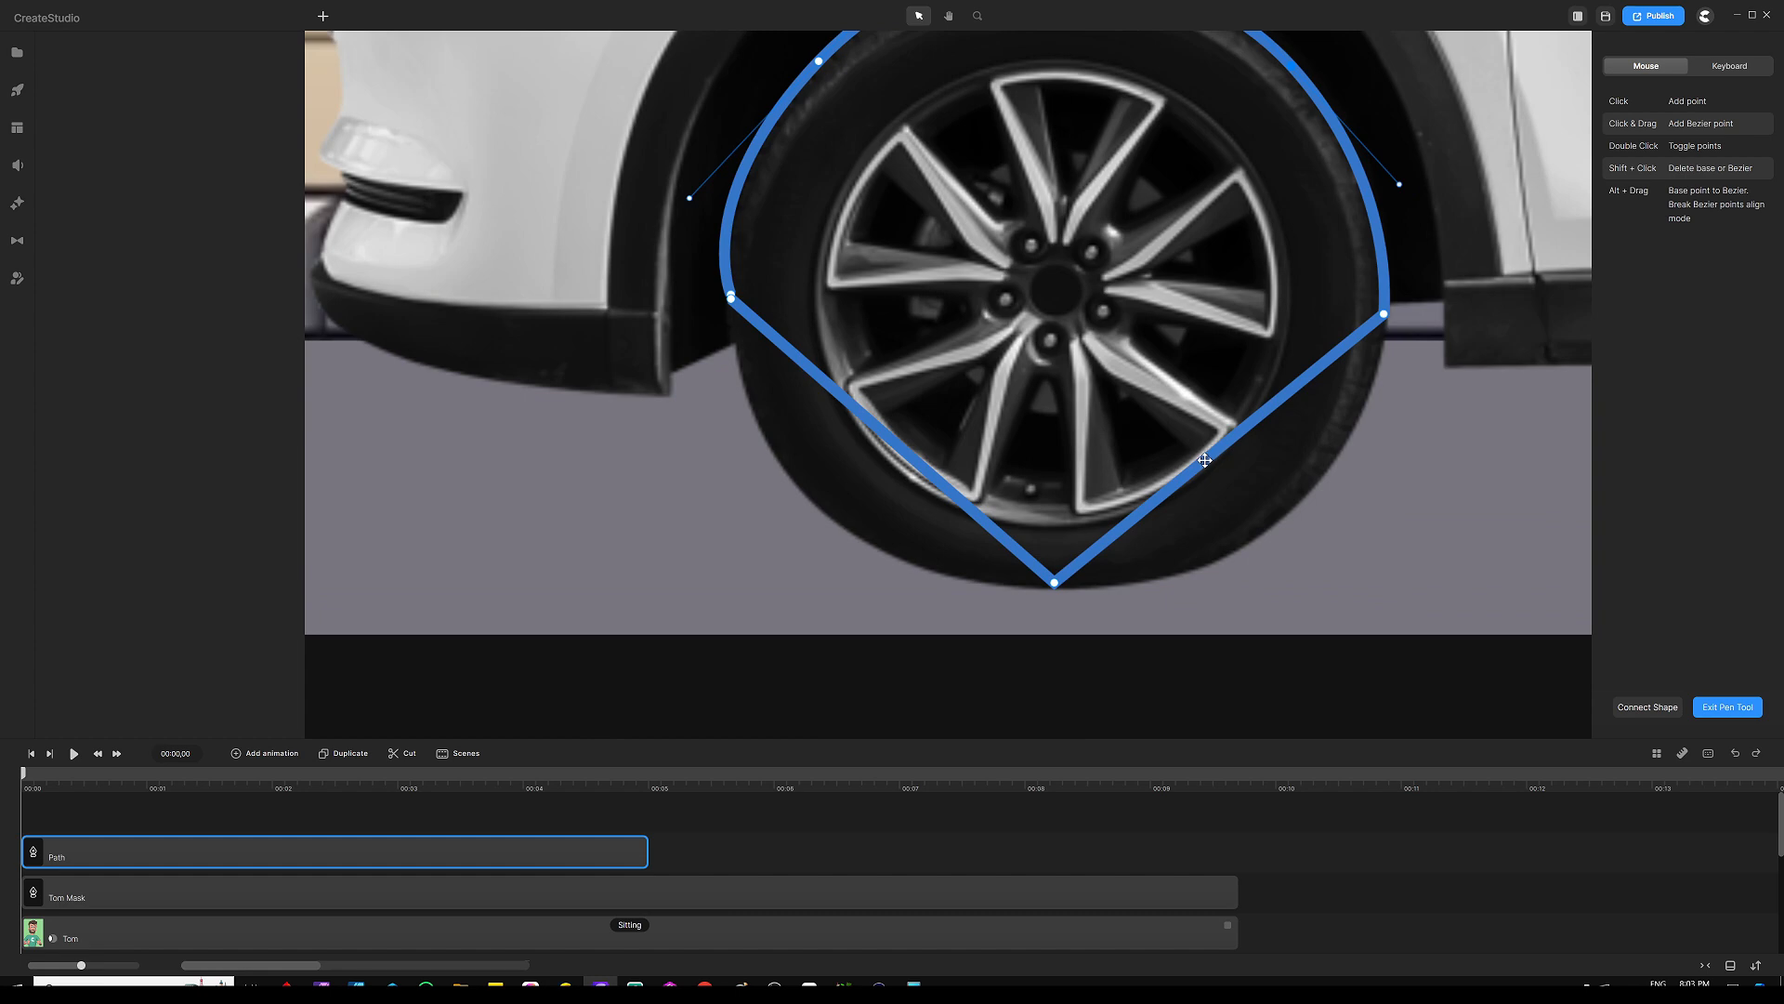
left_click_drag(1214, 451, 1273, 529)
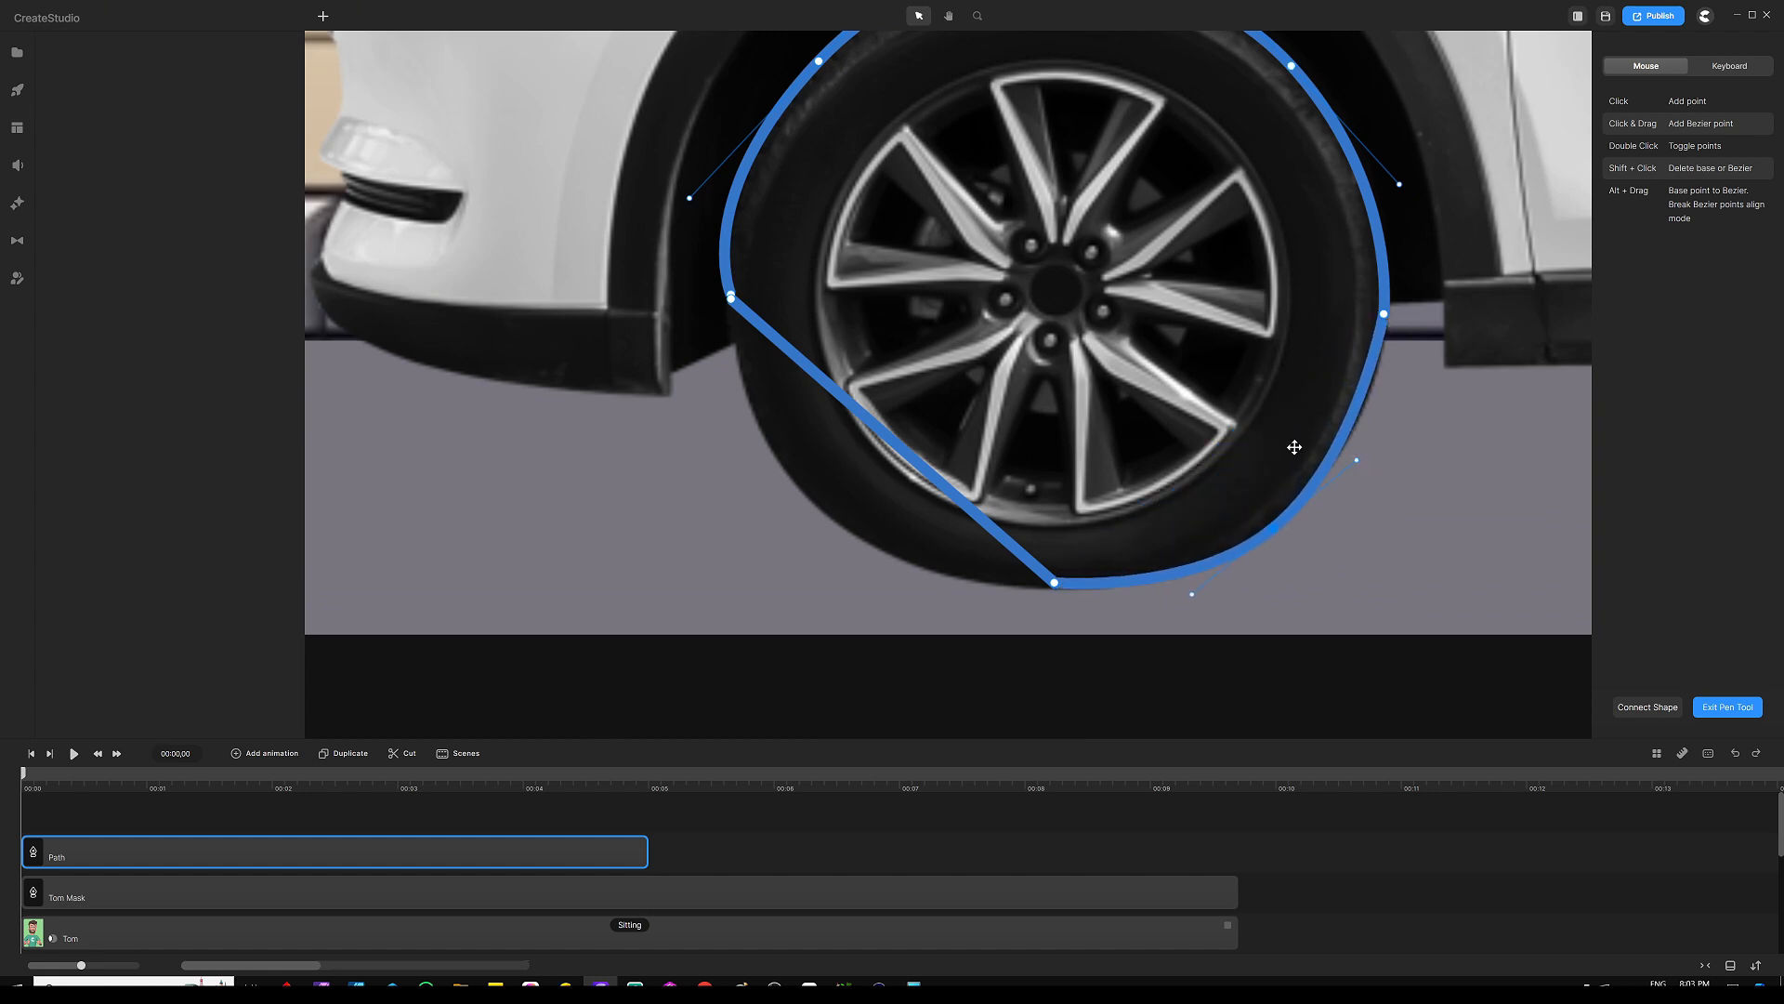
scroll(1243, 433, "down", 3)
scroll(1244, 433, "up", 5)
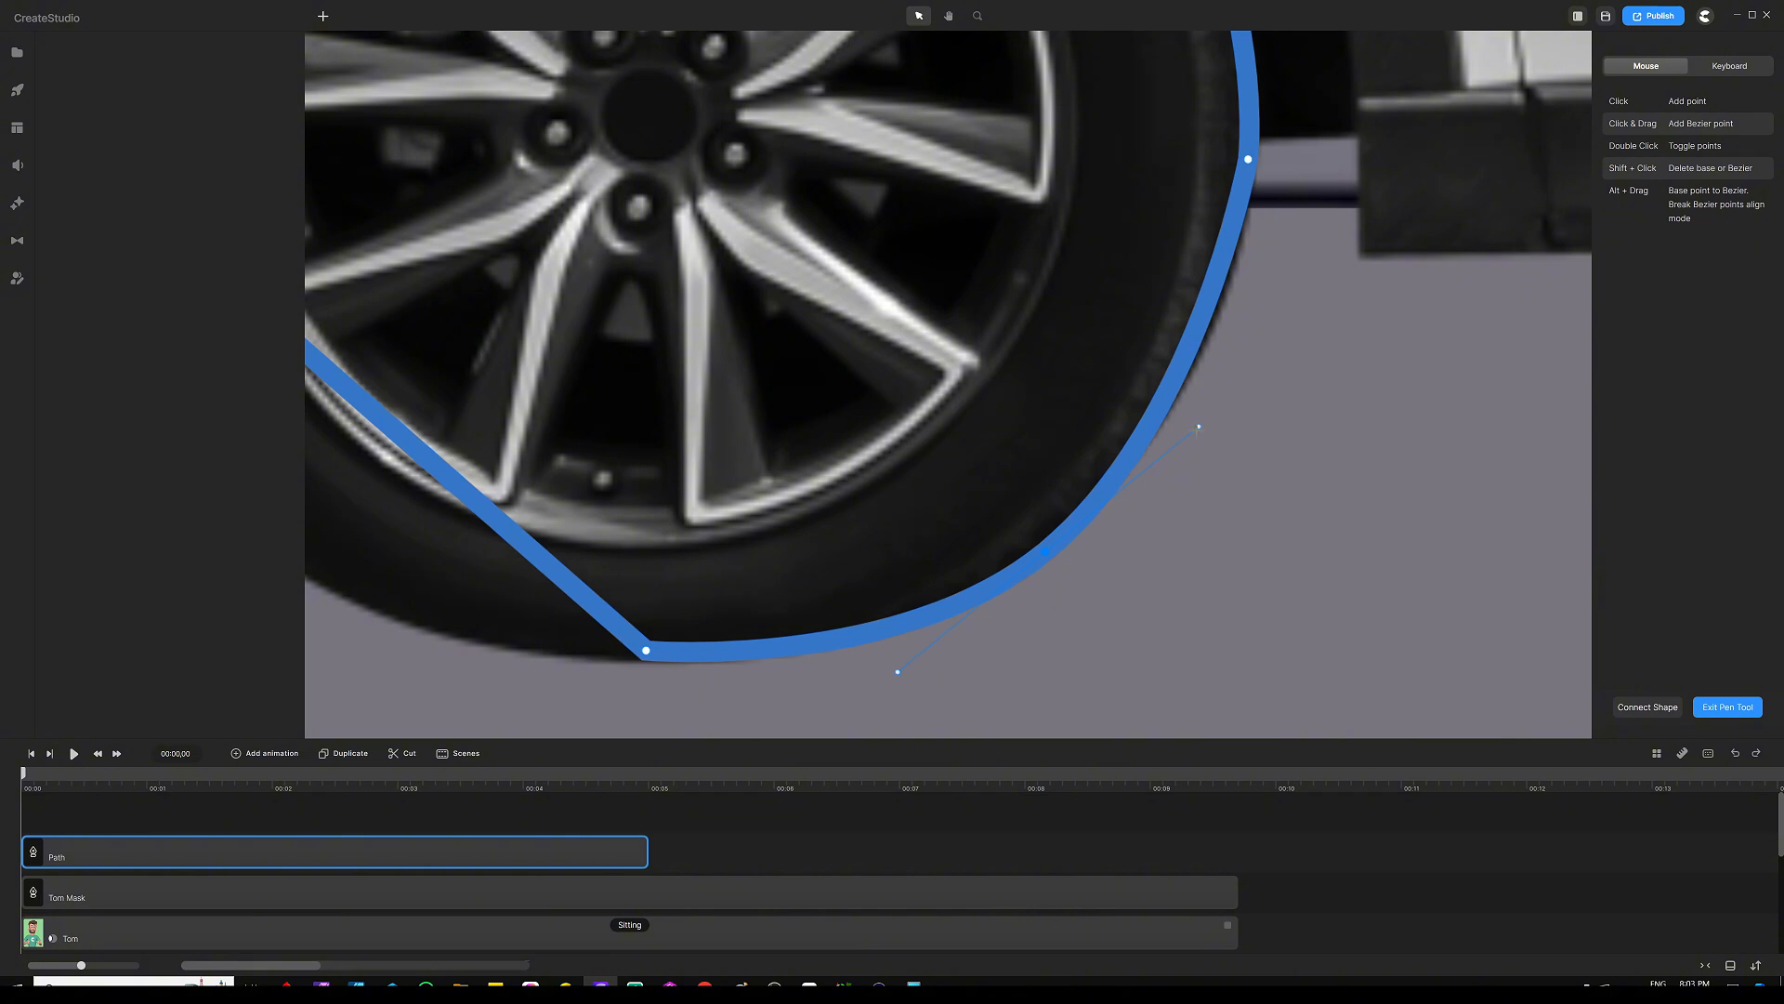
left_click_drag(1199, 426, 1228, 423)
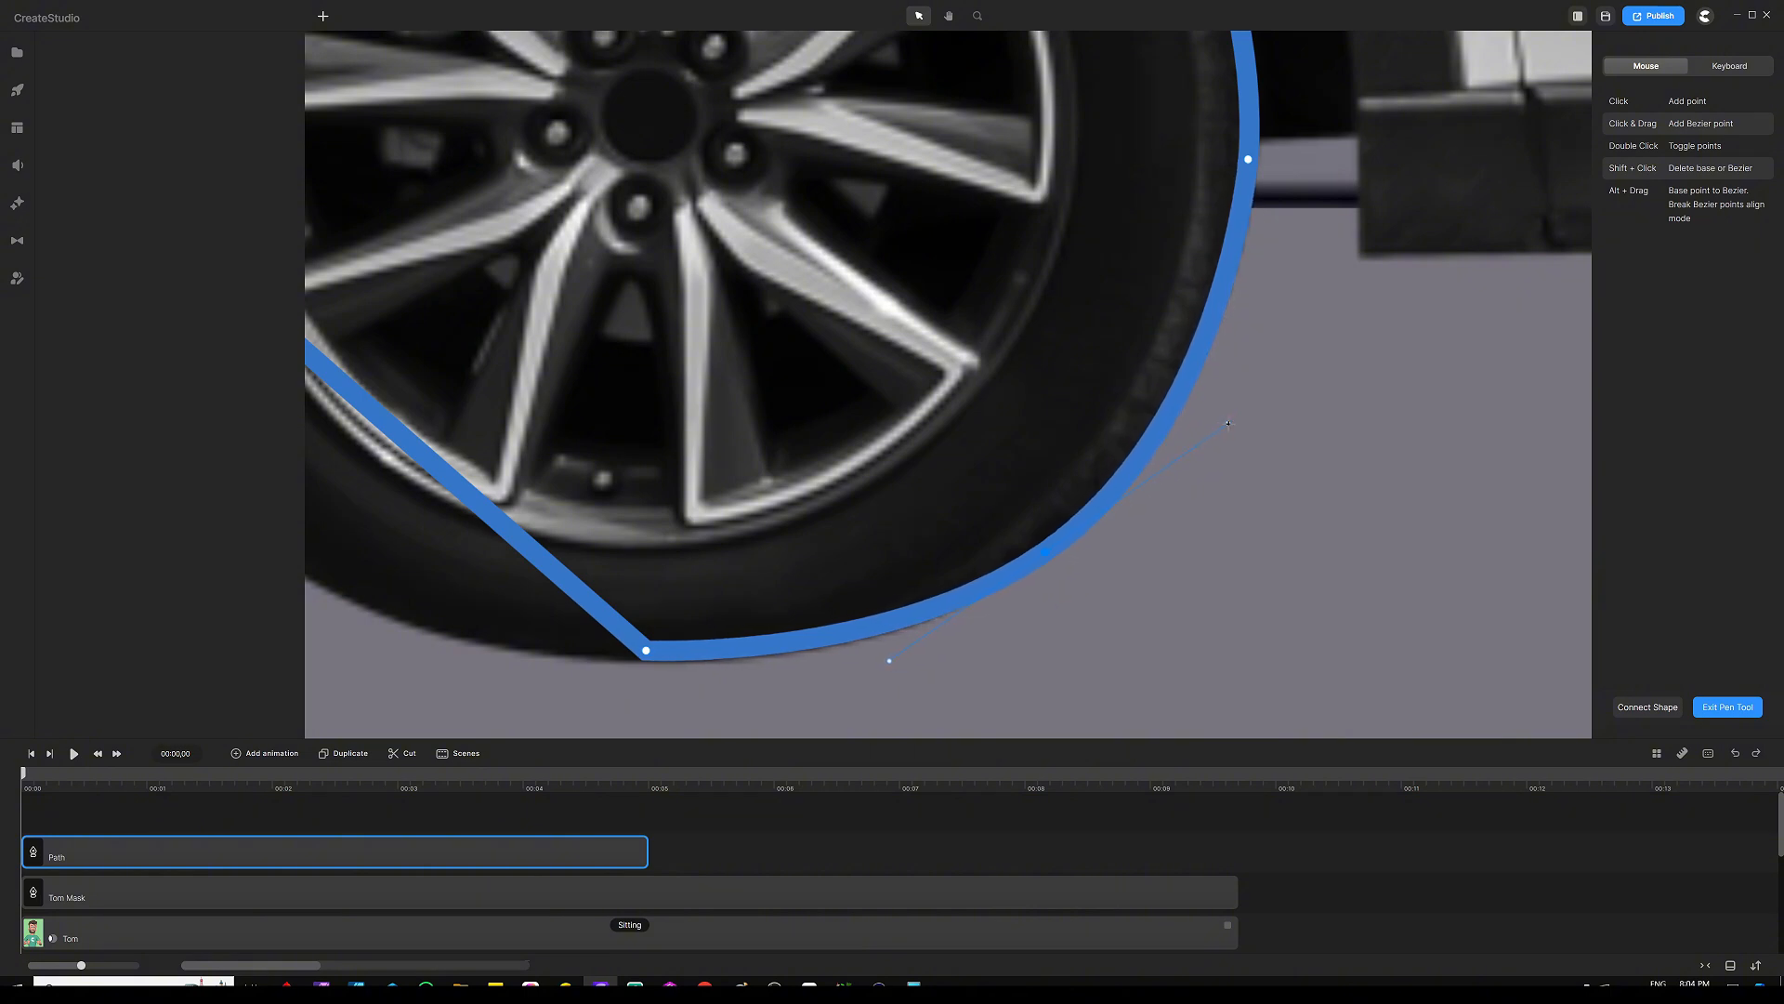
left_click_drag(889, 660, 849, 683)
scroll(1063, 541, "down", 5)
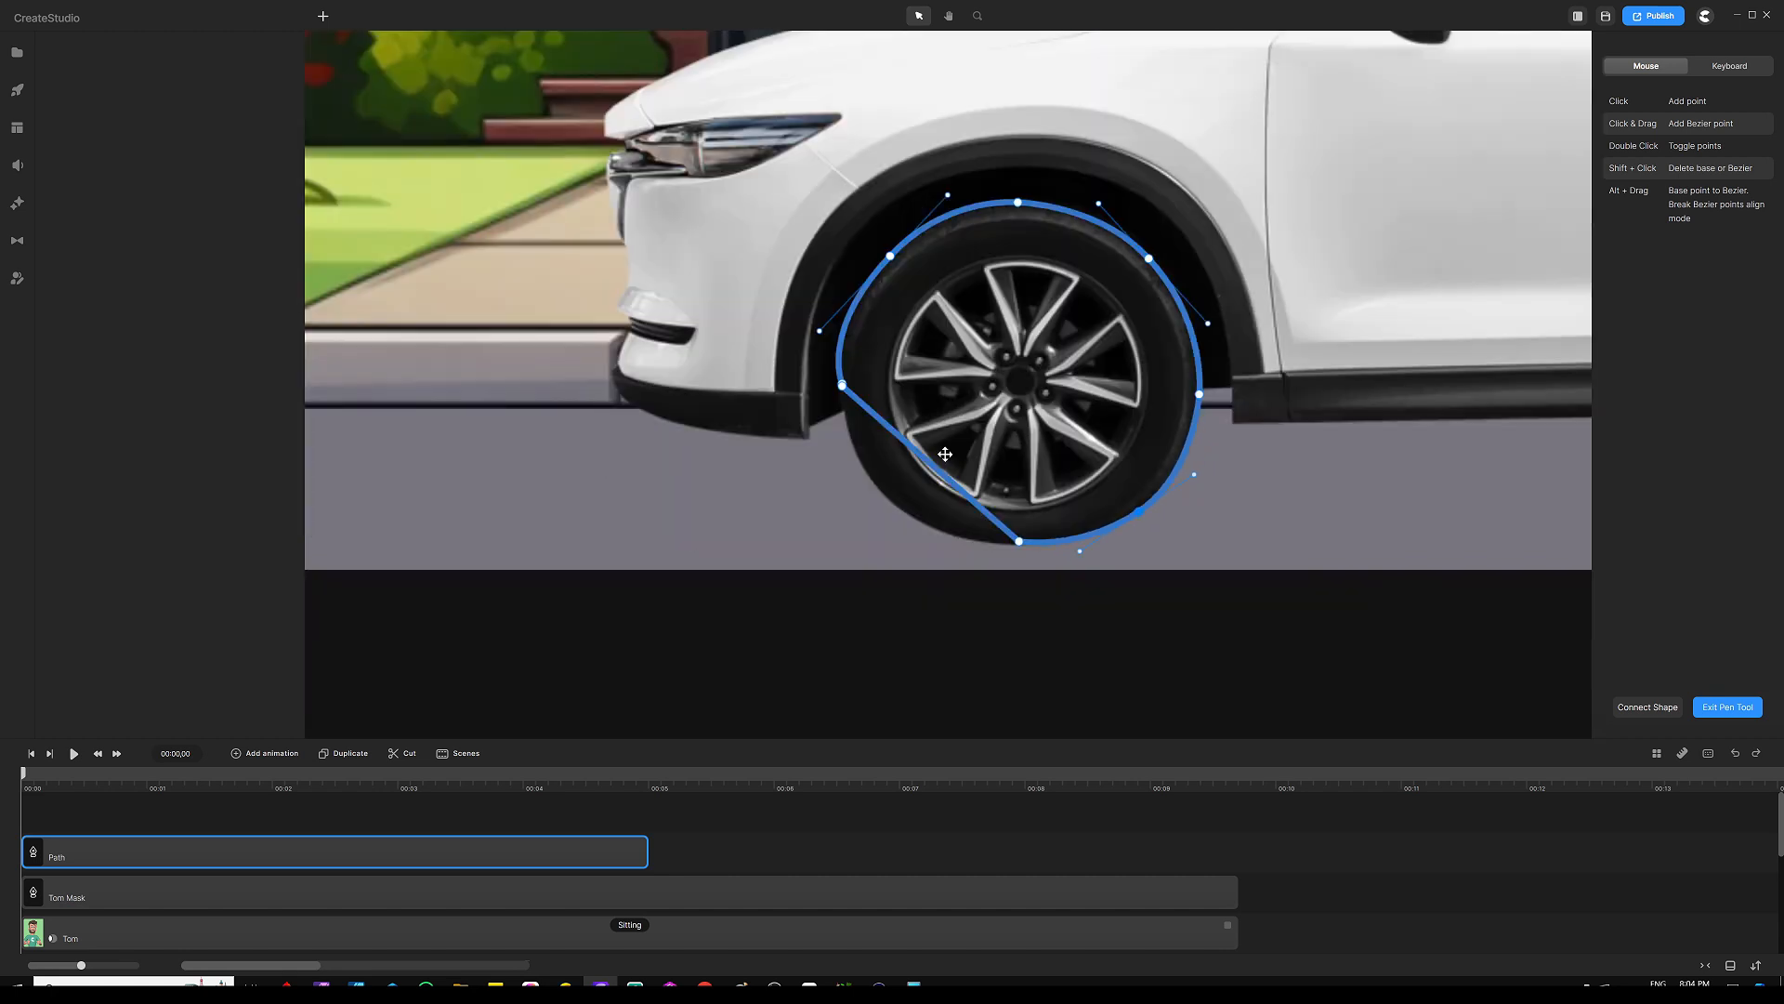
Curve the path's lower front segment along the tire and lower the bottom anchor point to the tire's bottom edge
scroll(884, 463, "up", 3)
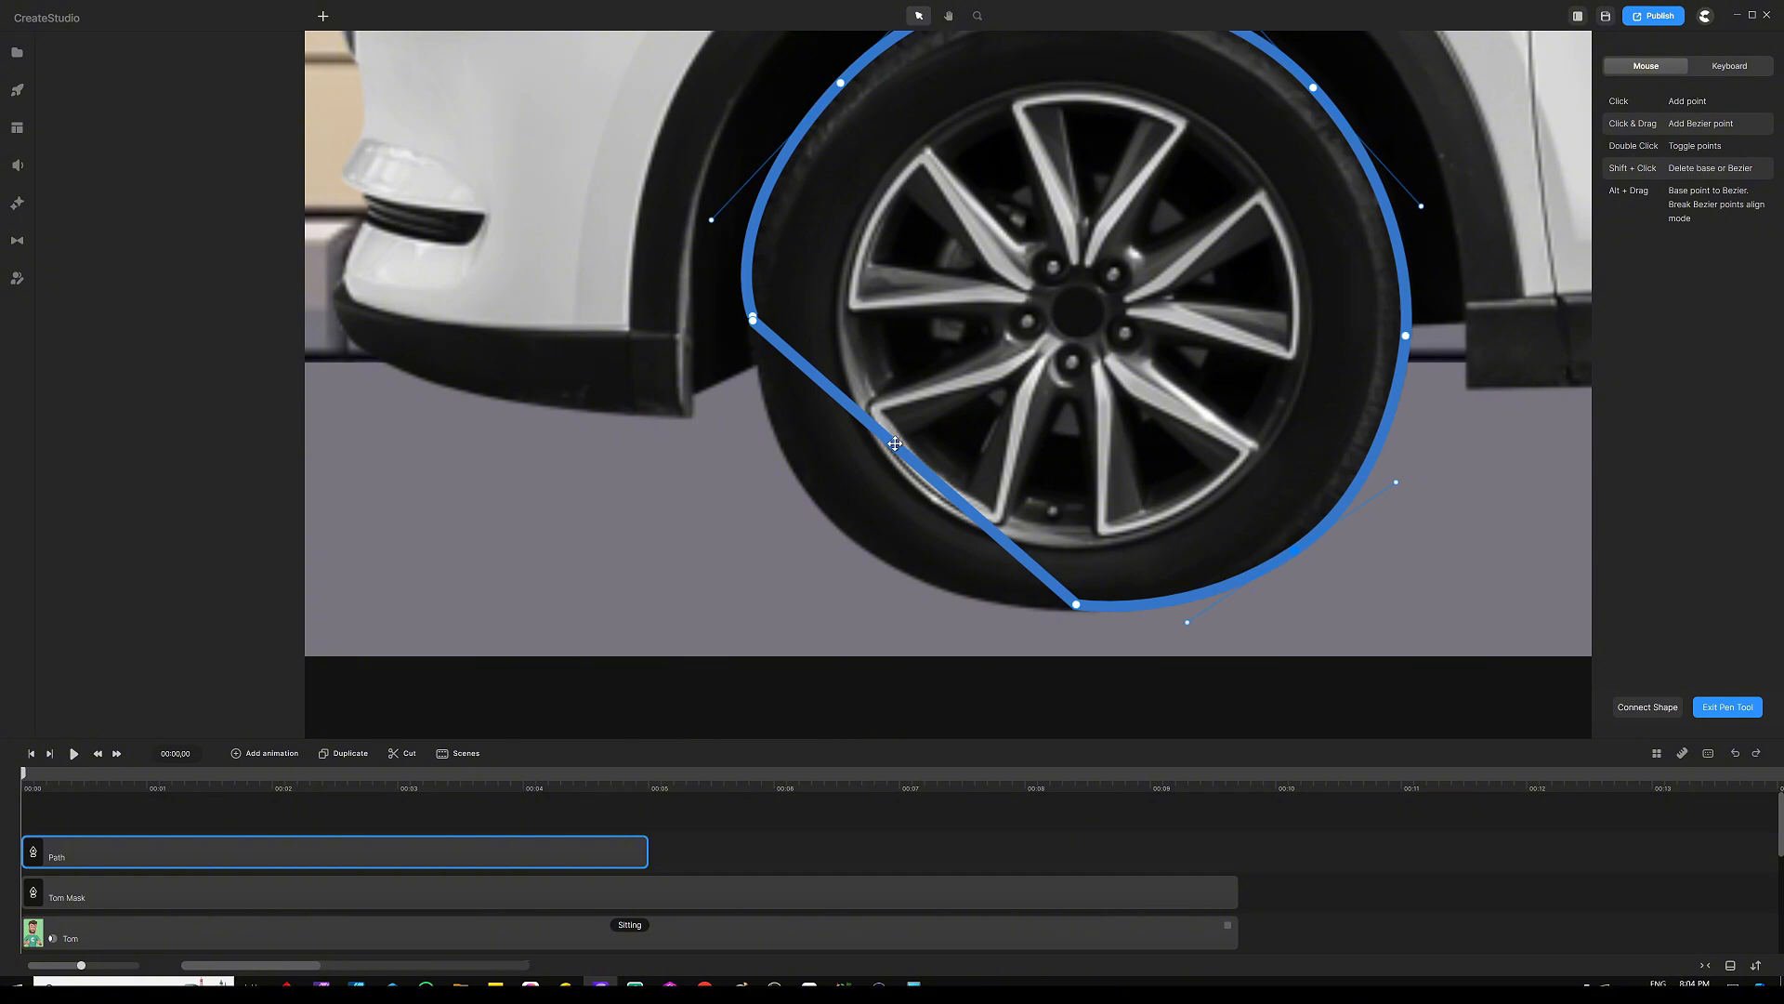
left_click_drag(894, 444, 835, 533)
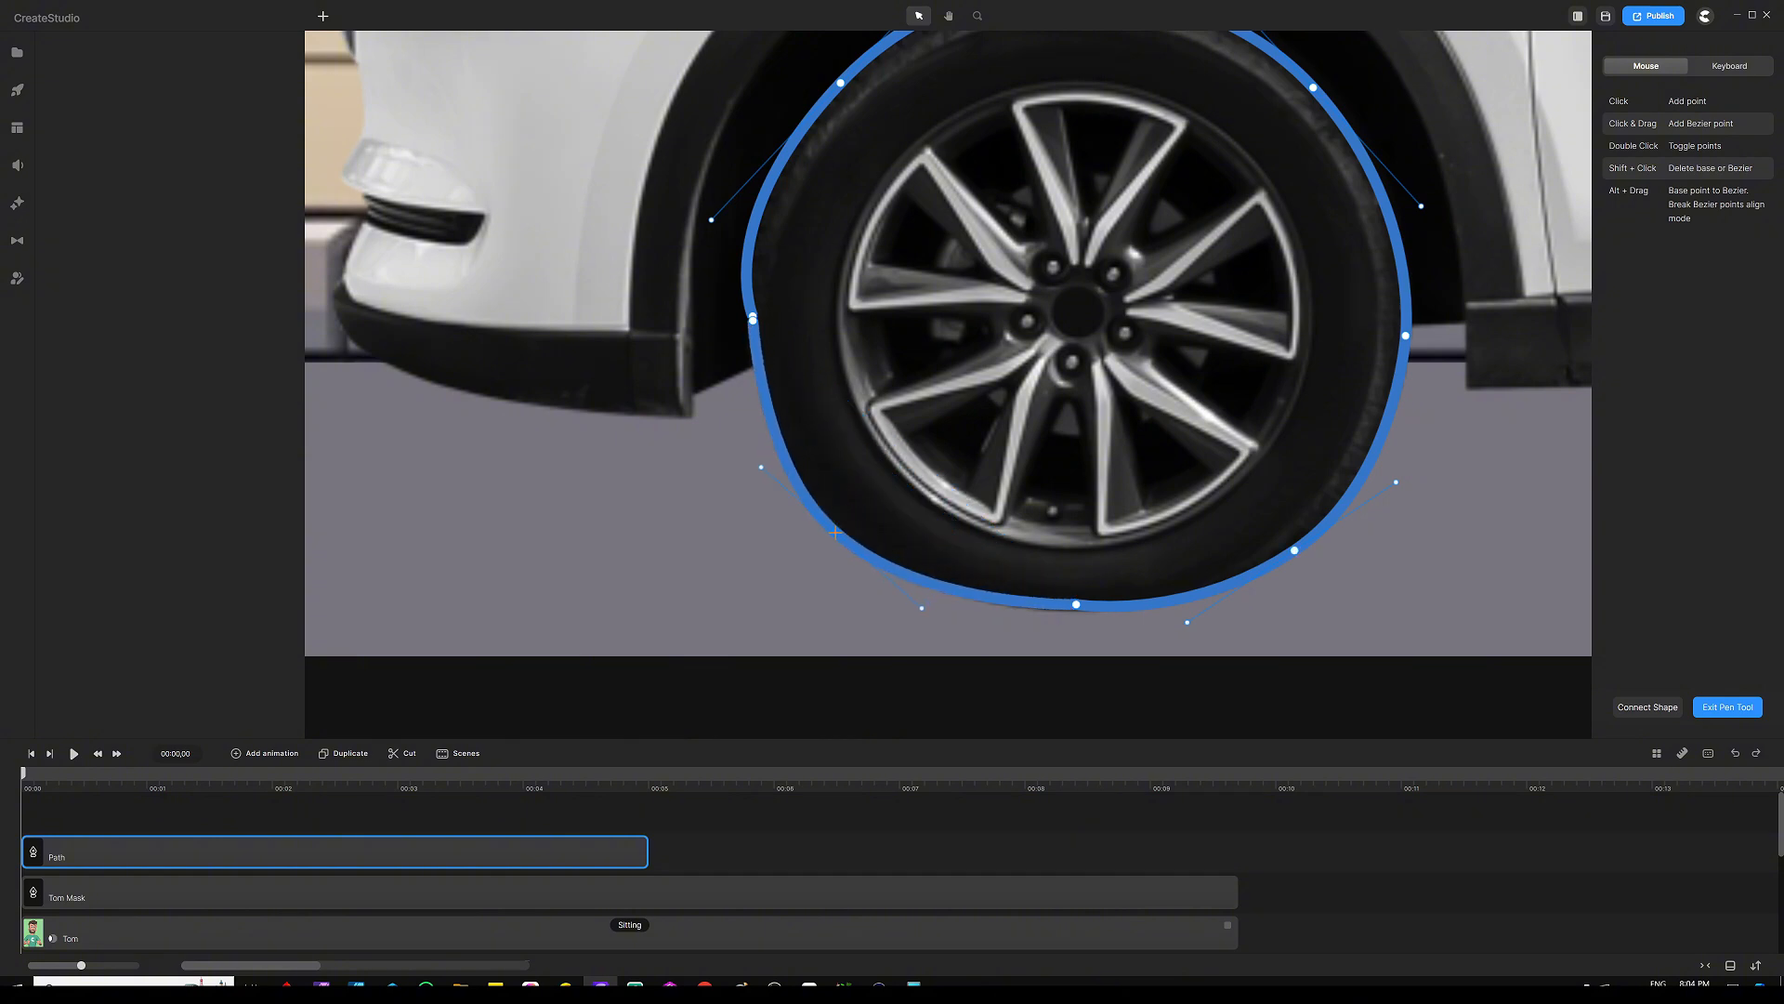
left_click_drag(922, 608, 931, 614)
left_click_drag(1078, 603, 1079, 612)
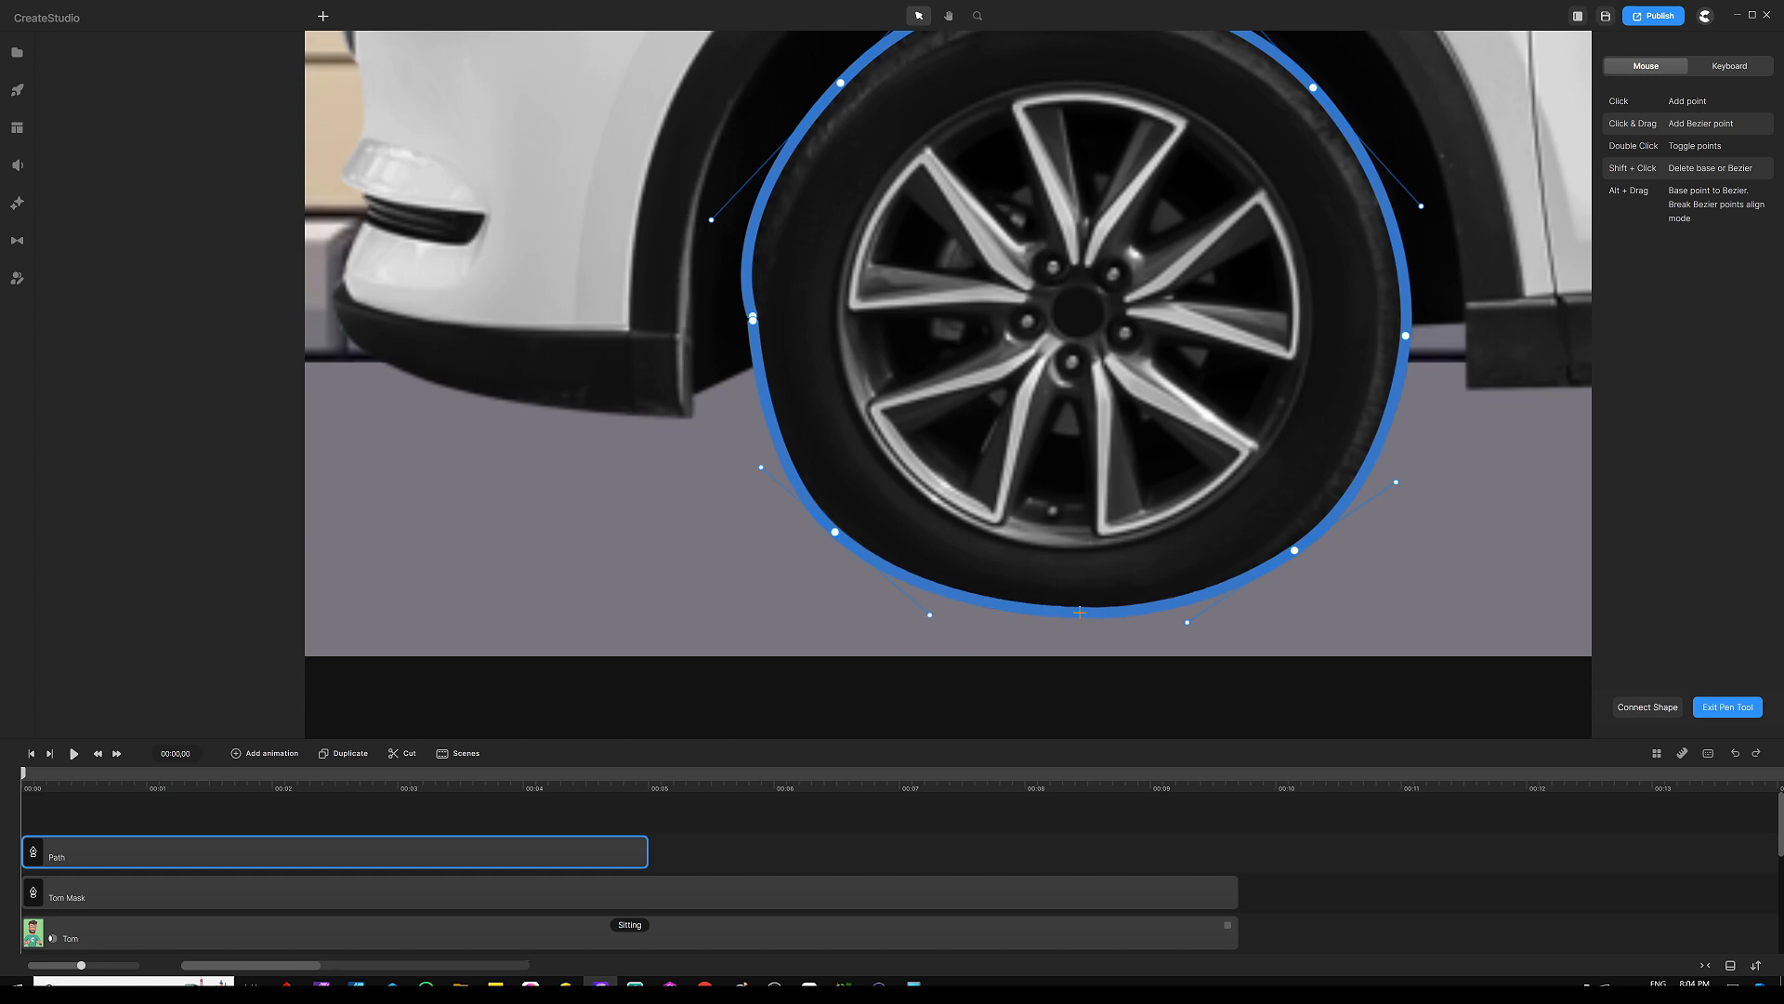
scroll(1036, 430, "down", 1)
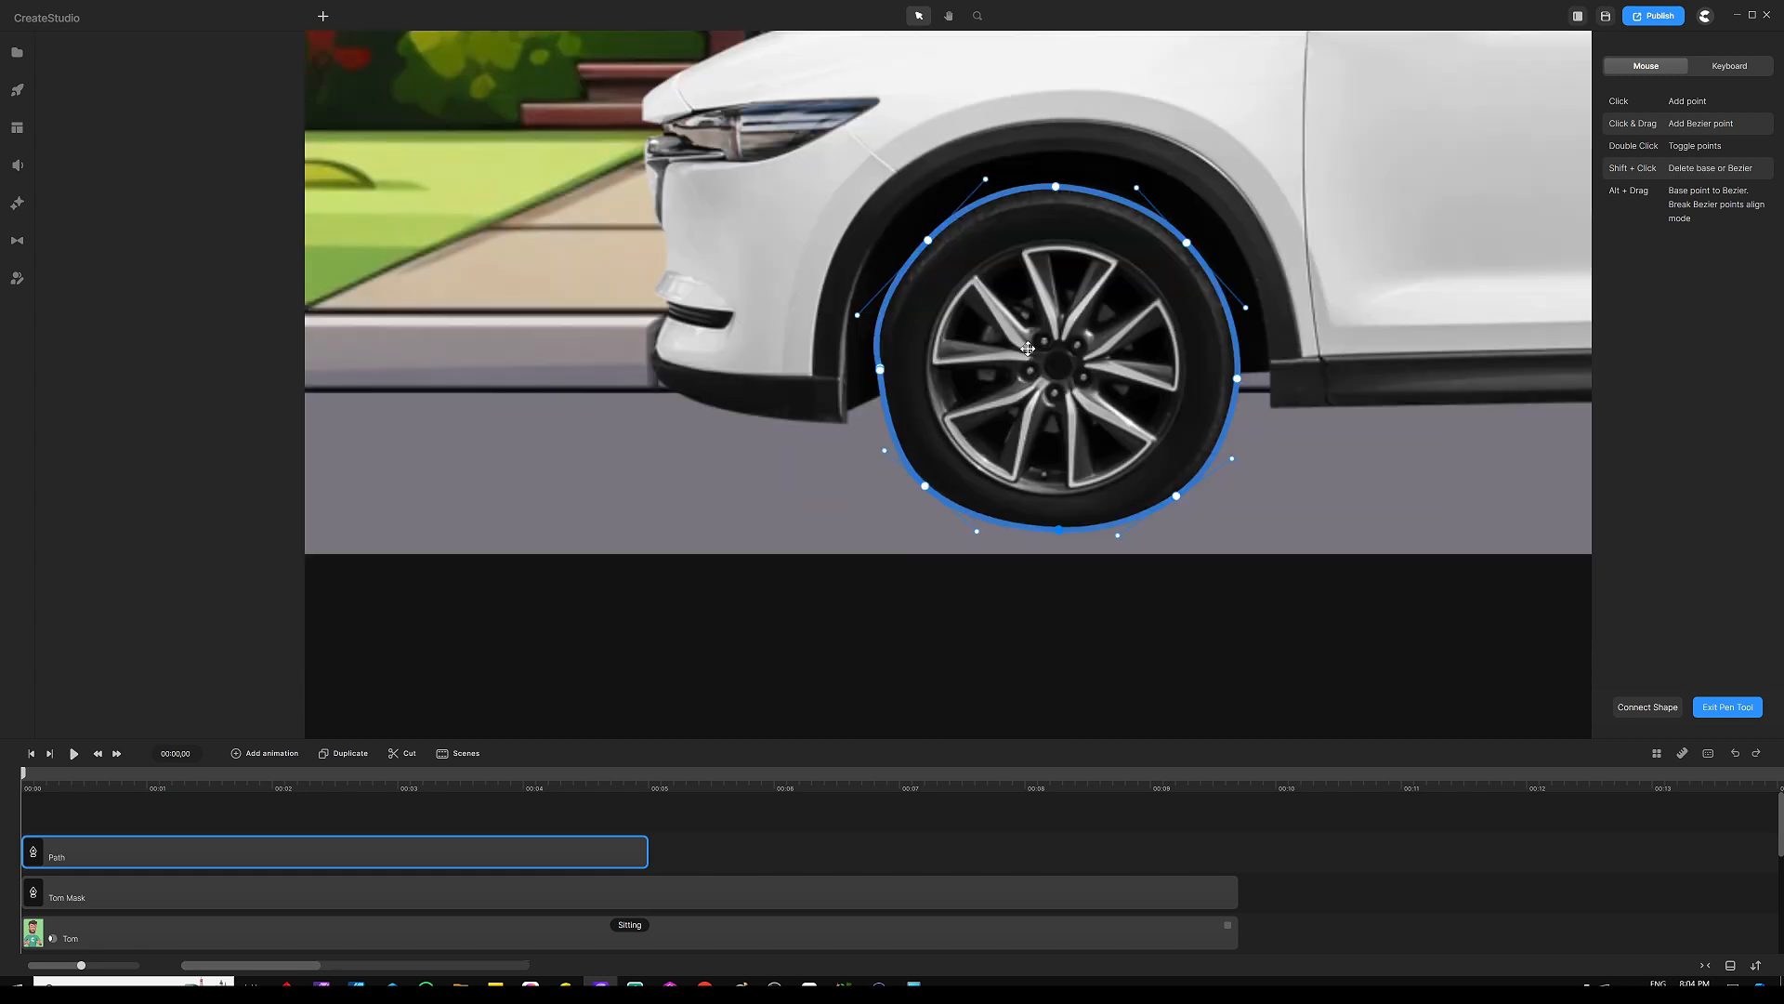
Fine-tune the upper front anchor point, close the wheel path at its starting point and exit the Pen tool
scroll(1021, 350, "up", 1)
scroll(869, 272, "up", 1)
scroll(869, 272, "down", 1)
scroll(846, 149, "up", 1)
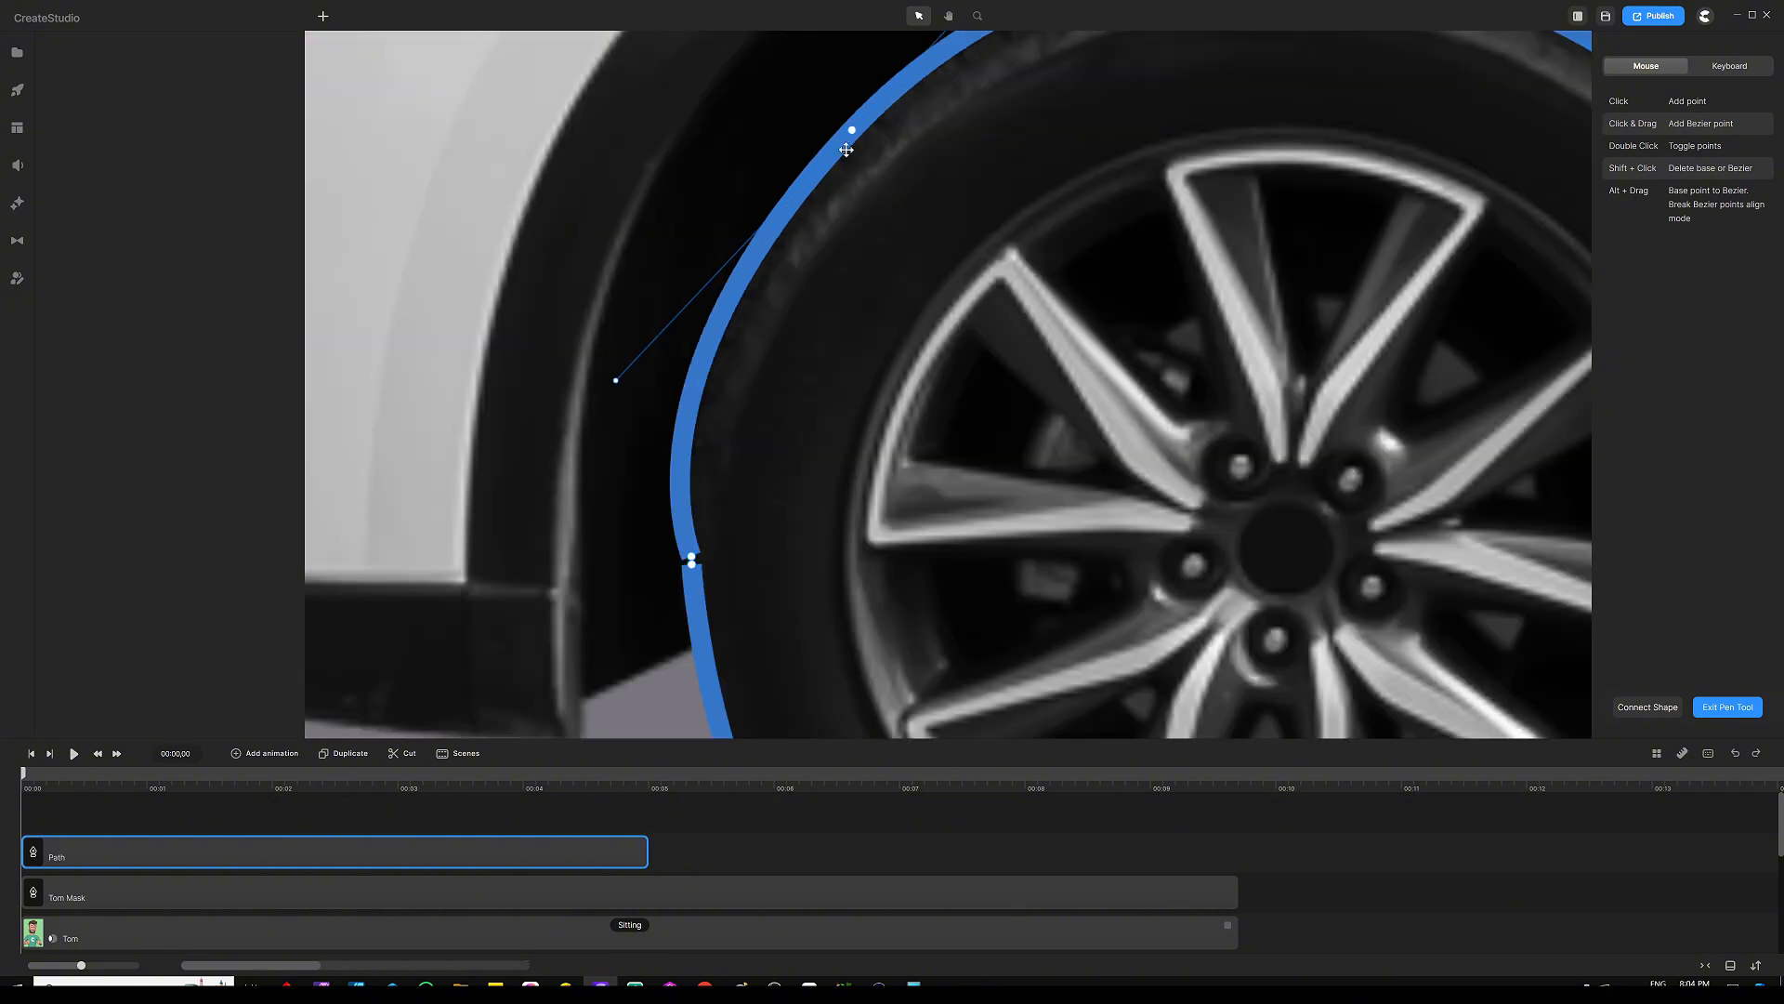
left_click_drag(854, 132, 855, 132)
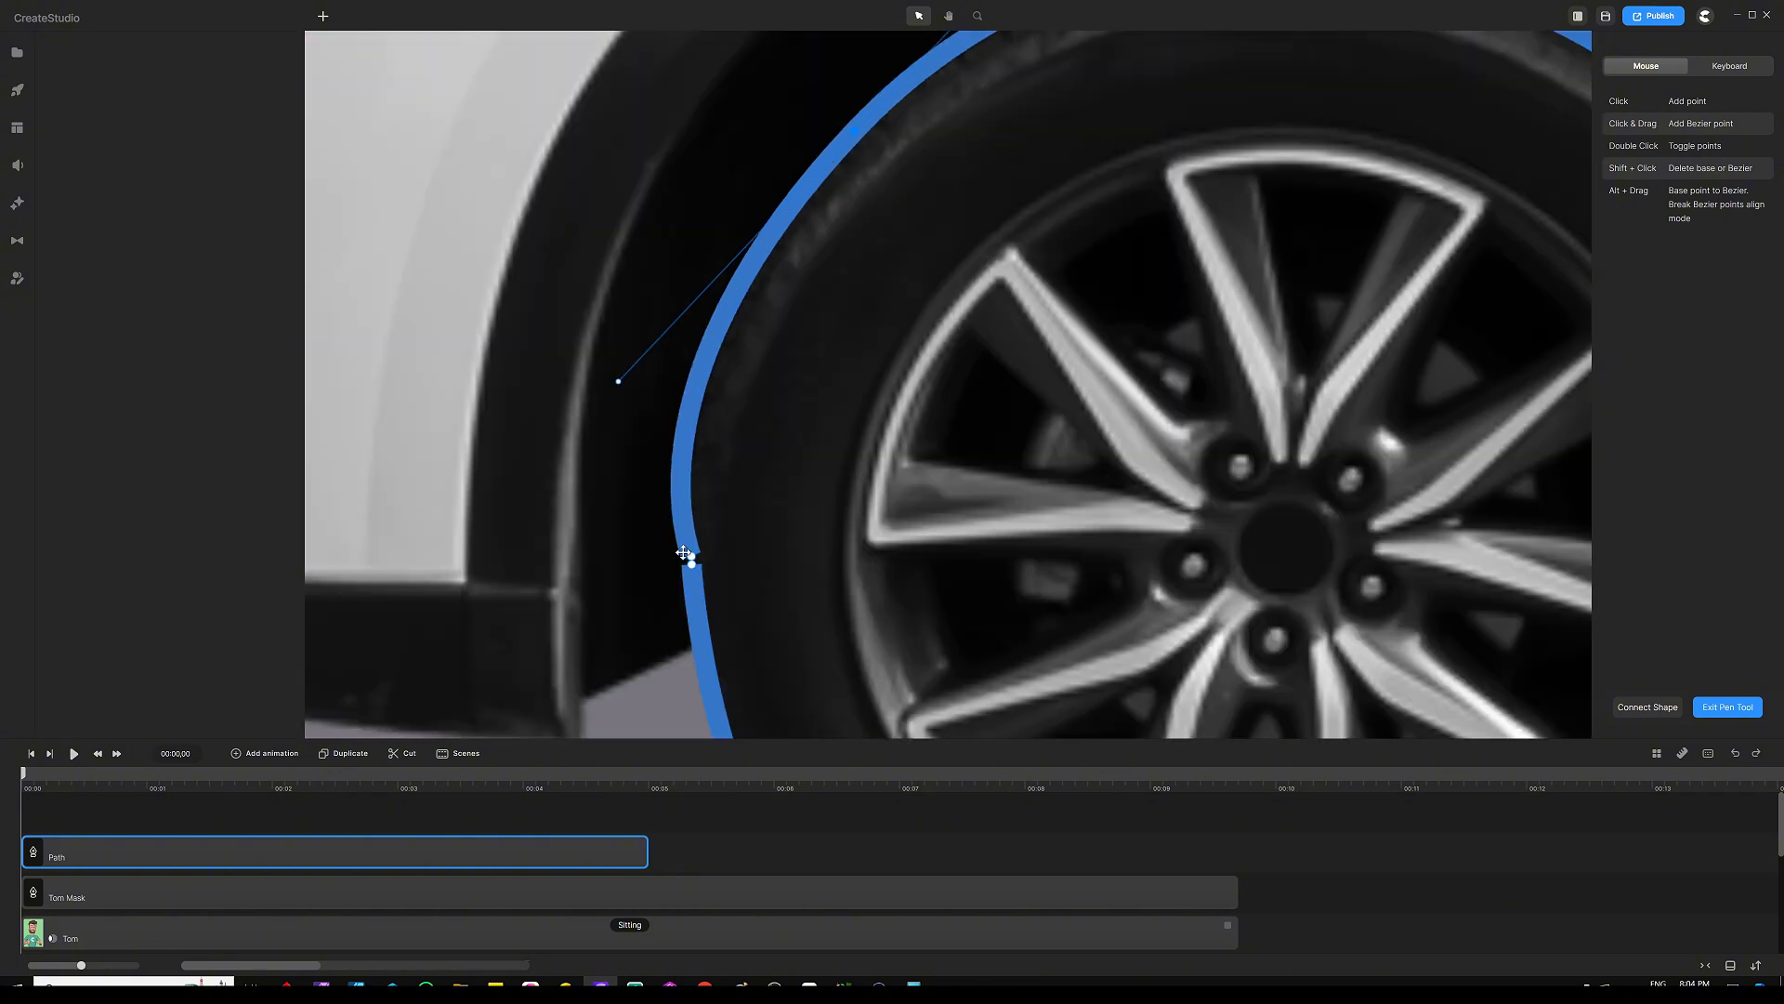
left_click(691, 559)
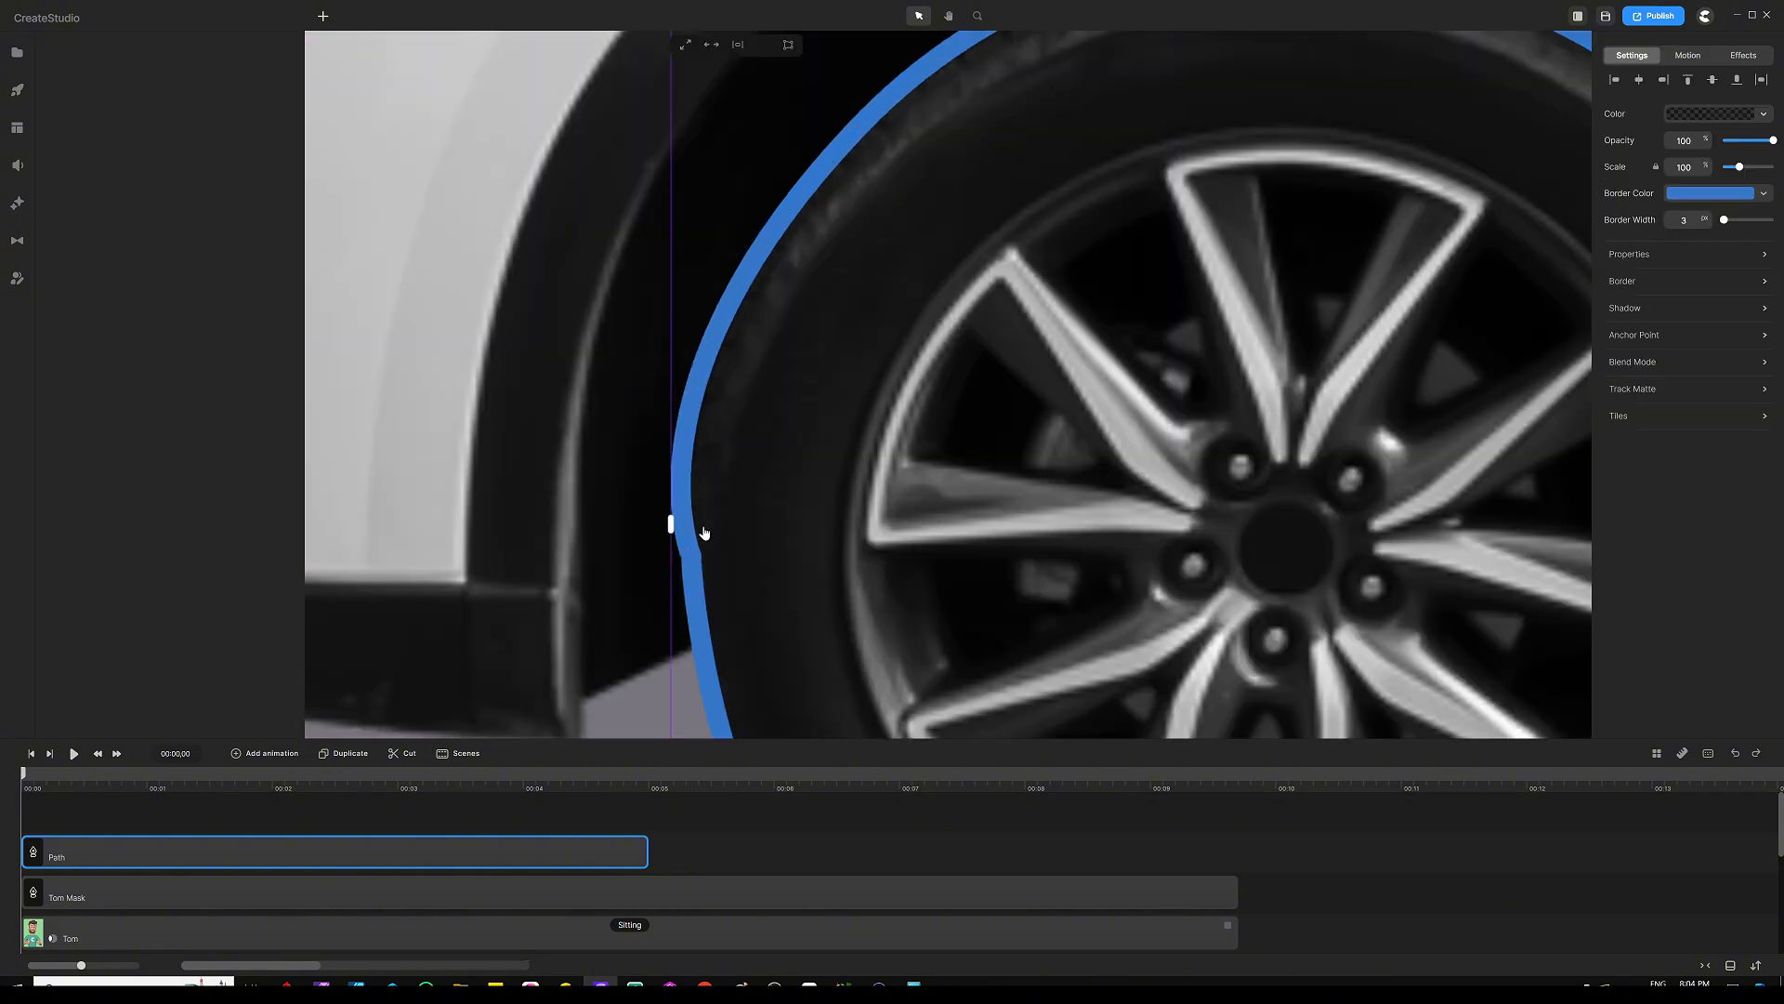
scroll(797, 369, "down", 2)
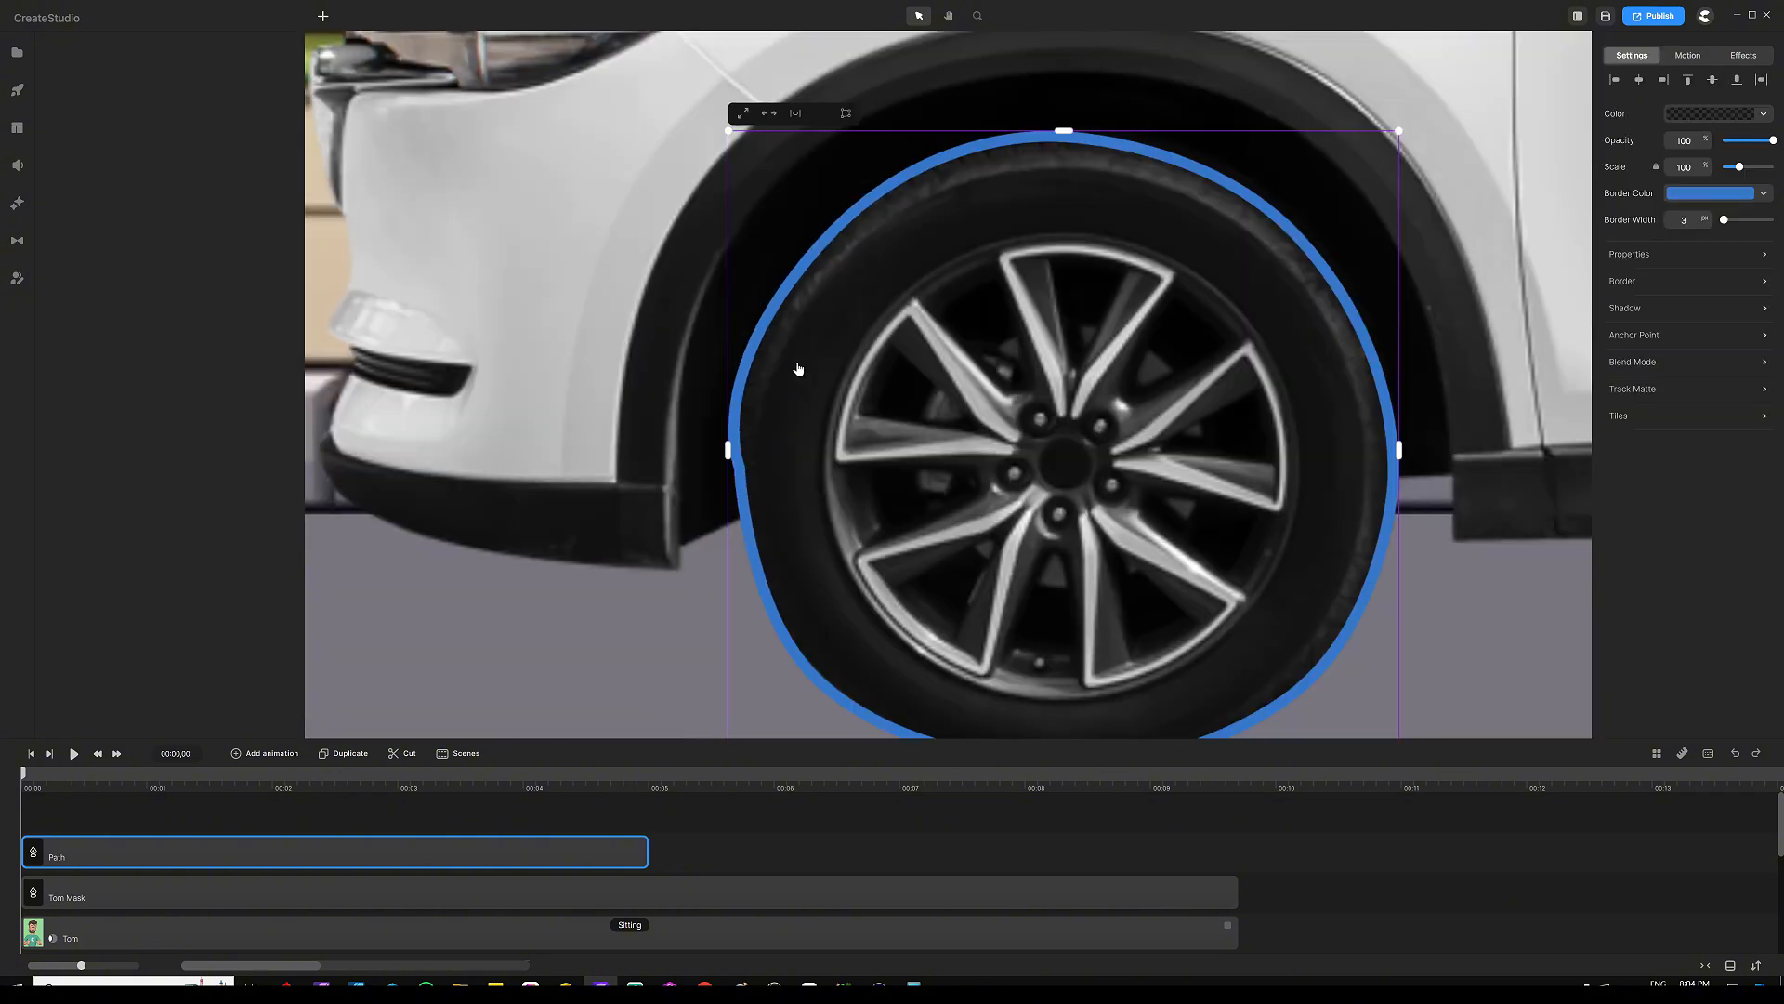
double_click(1053, 356)
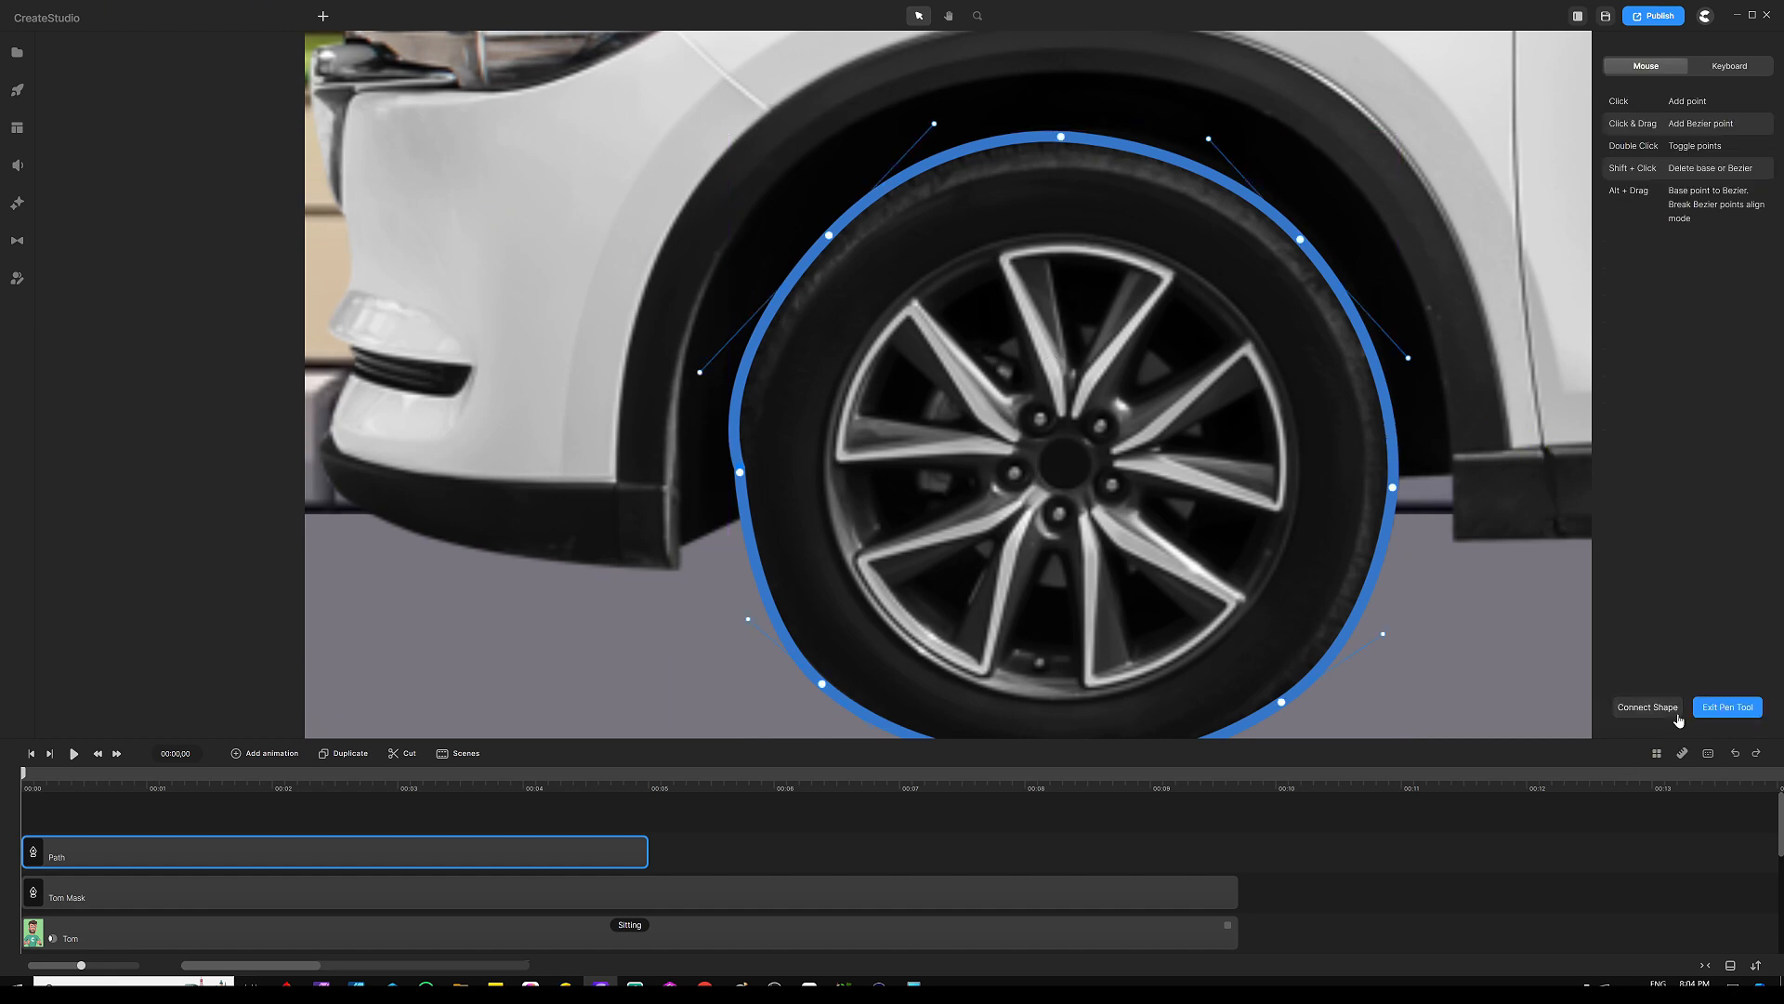
left_click(1721, 708)
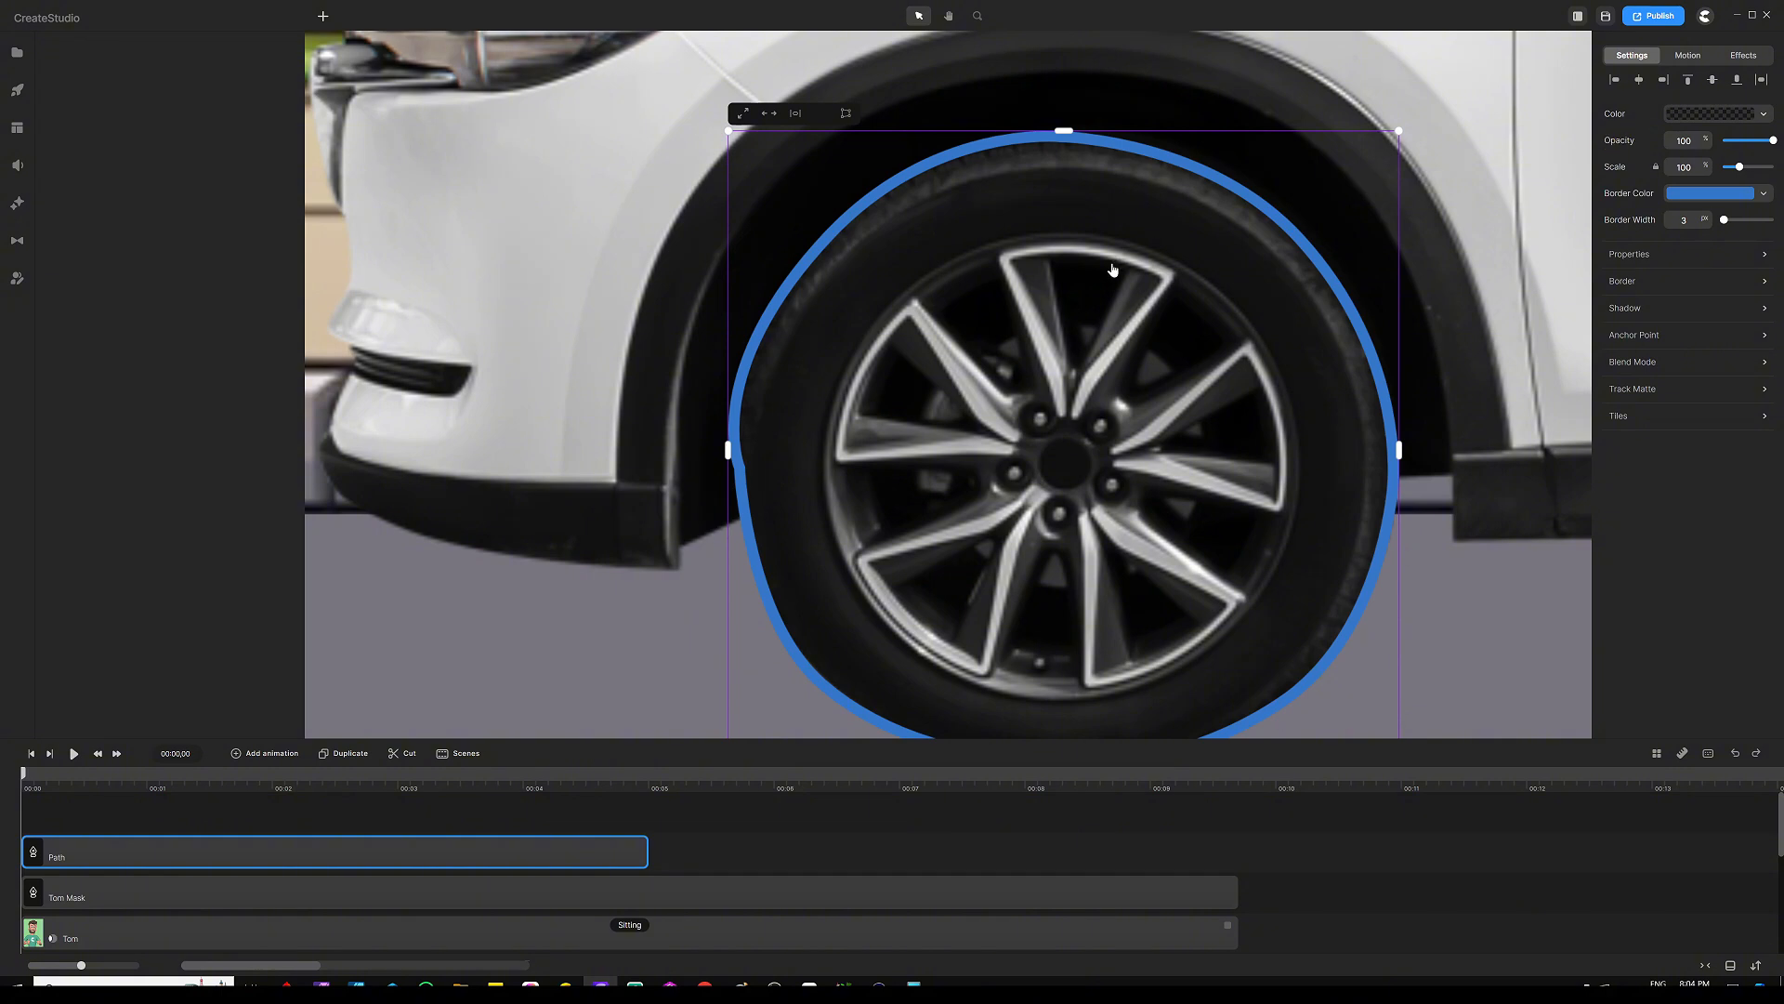
Fill the front wheel path with fully opaque white (ffffff) and set its border width to 0
scroll(984, 298, "down", 3)
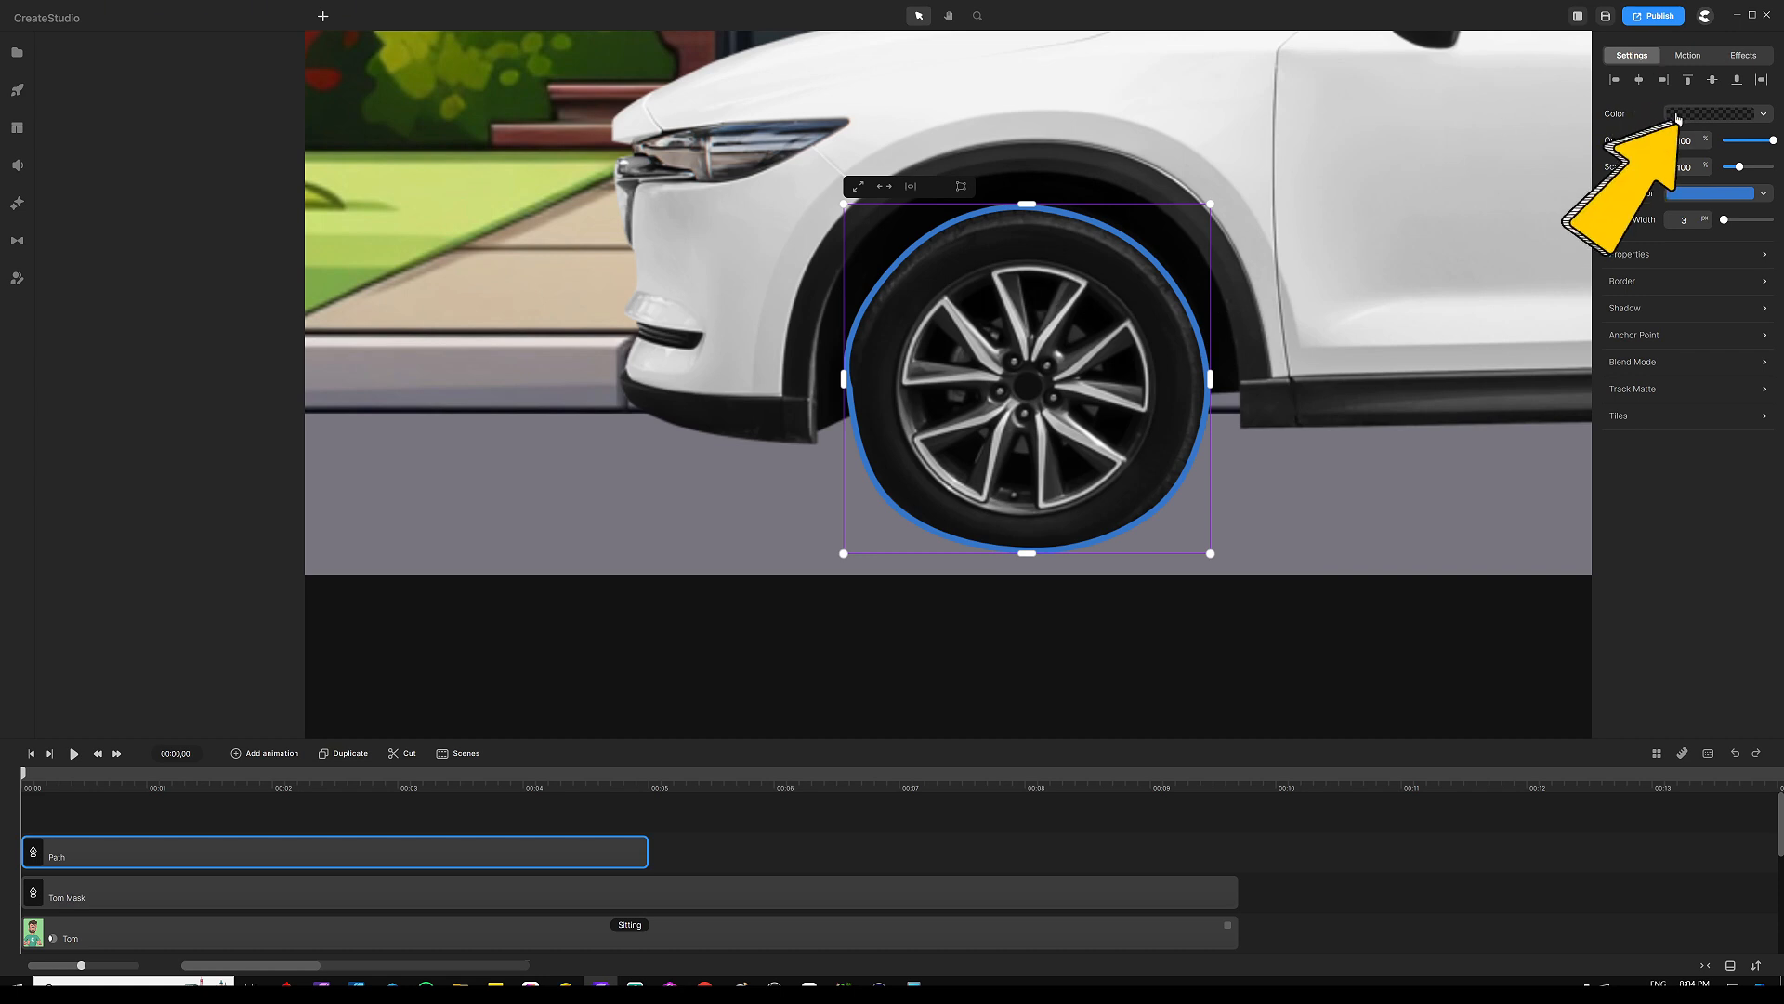
left_click(1715, 113)
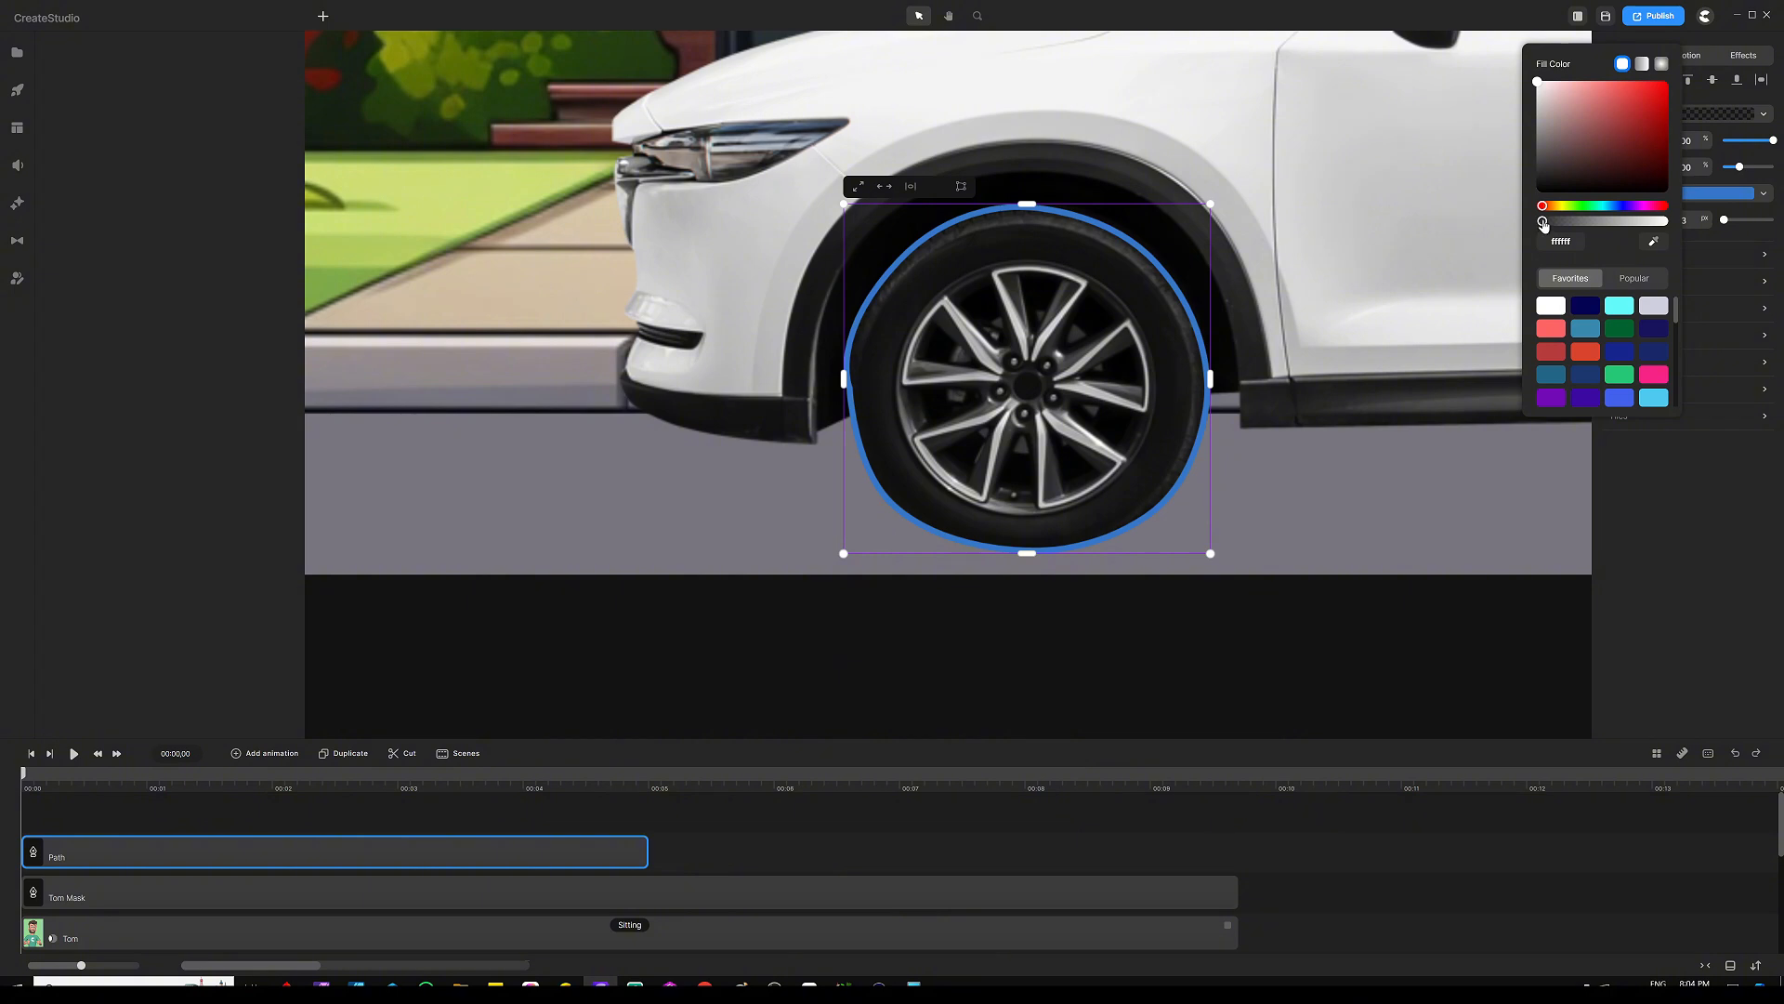
left_click_drag(1544, 224, 1687, 220)
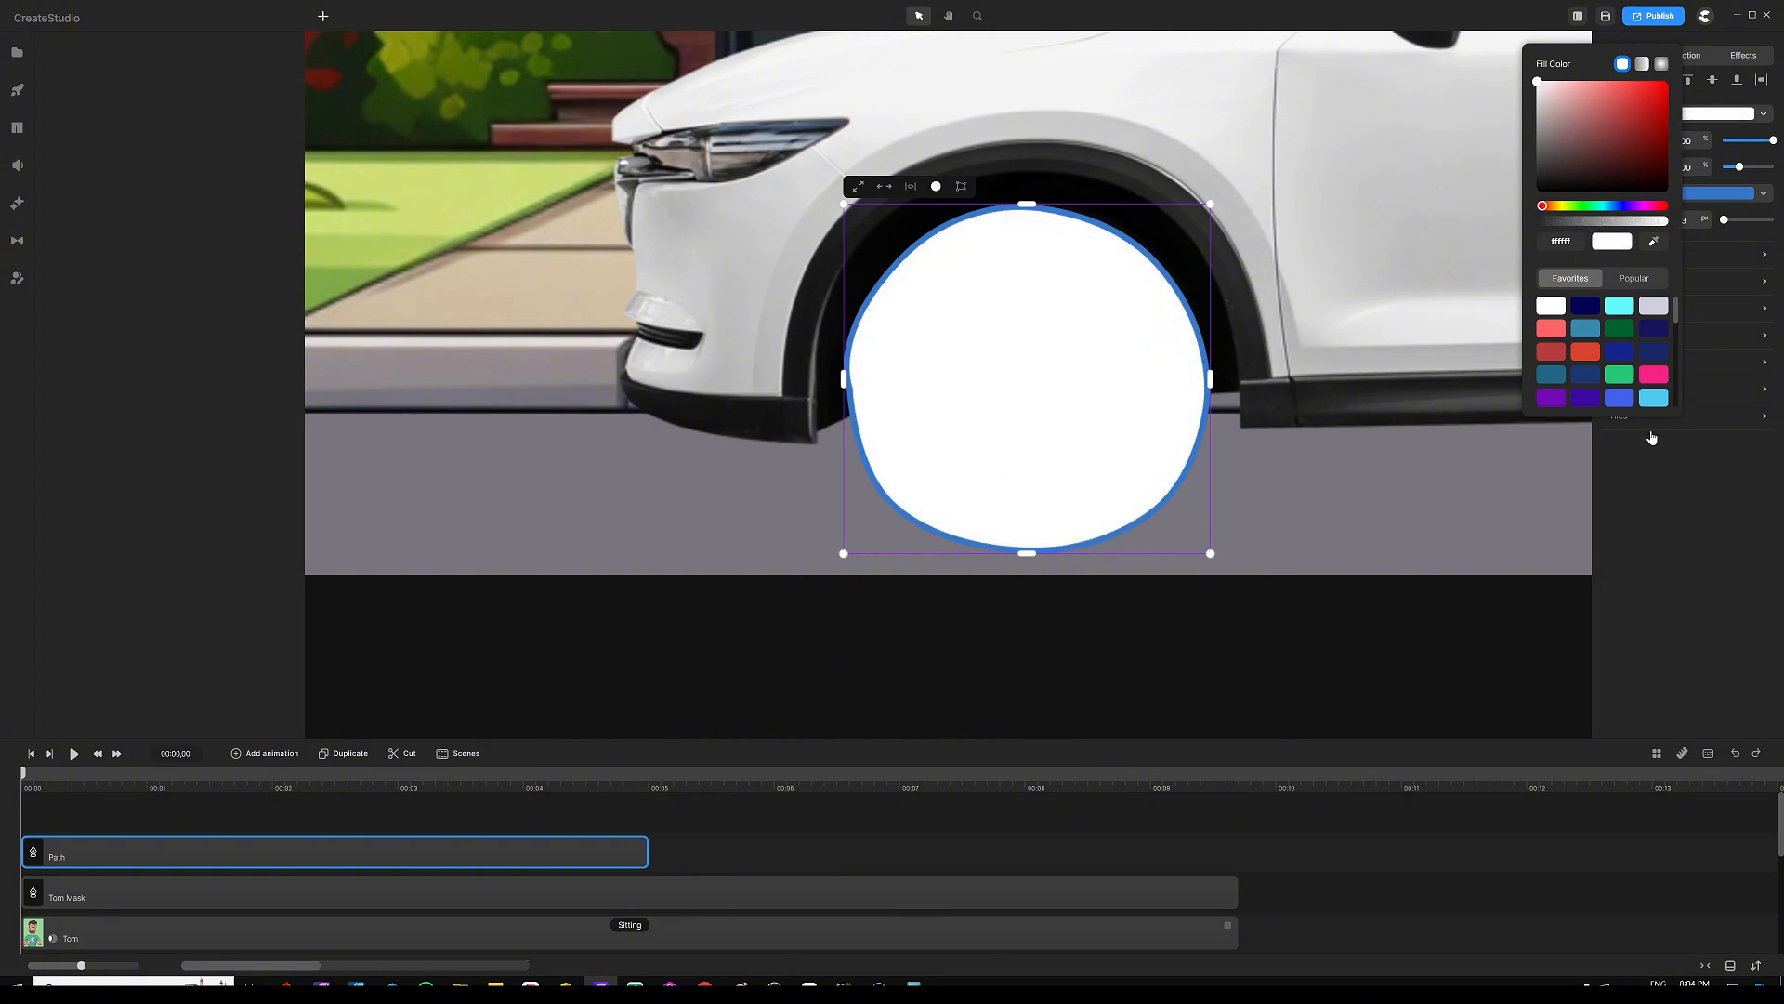
left_click(1704, 505)
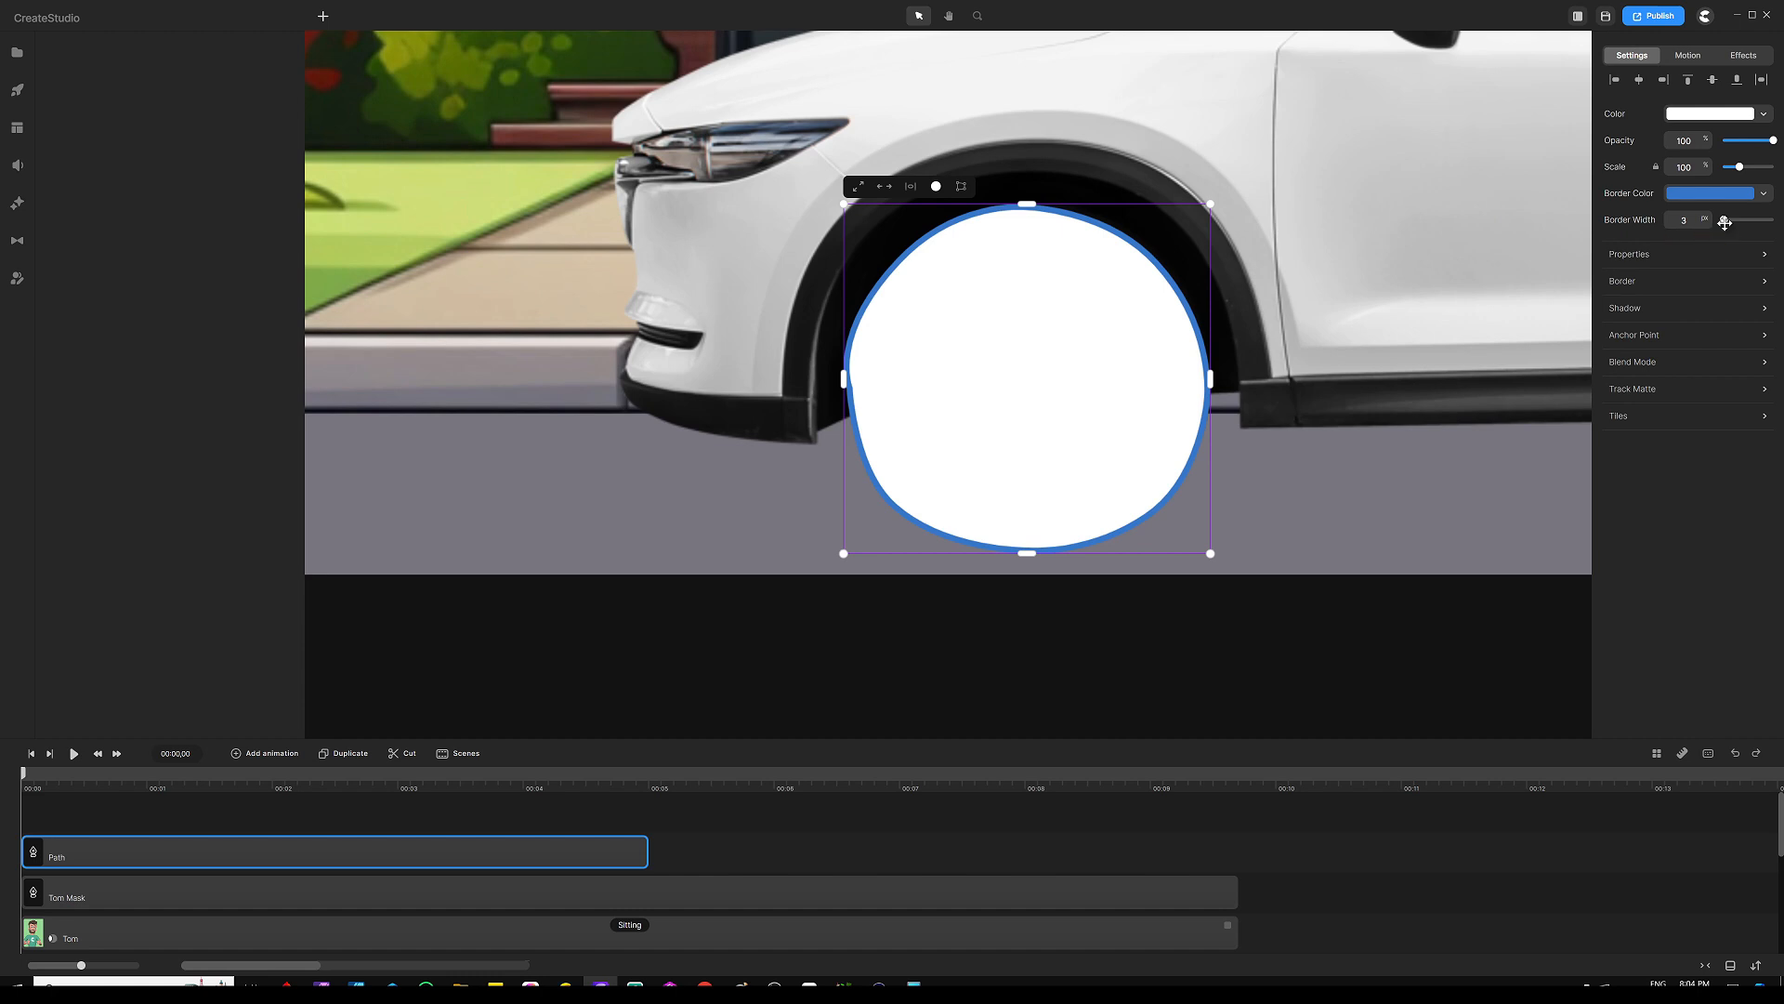
left_click_drag(1725, 220, 1708, 220)
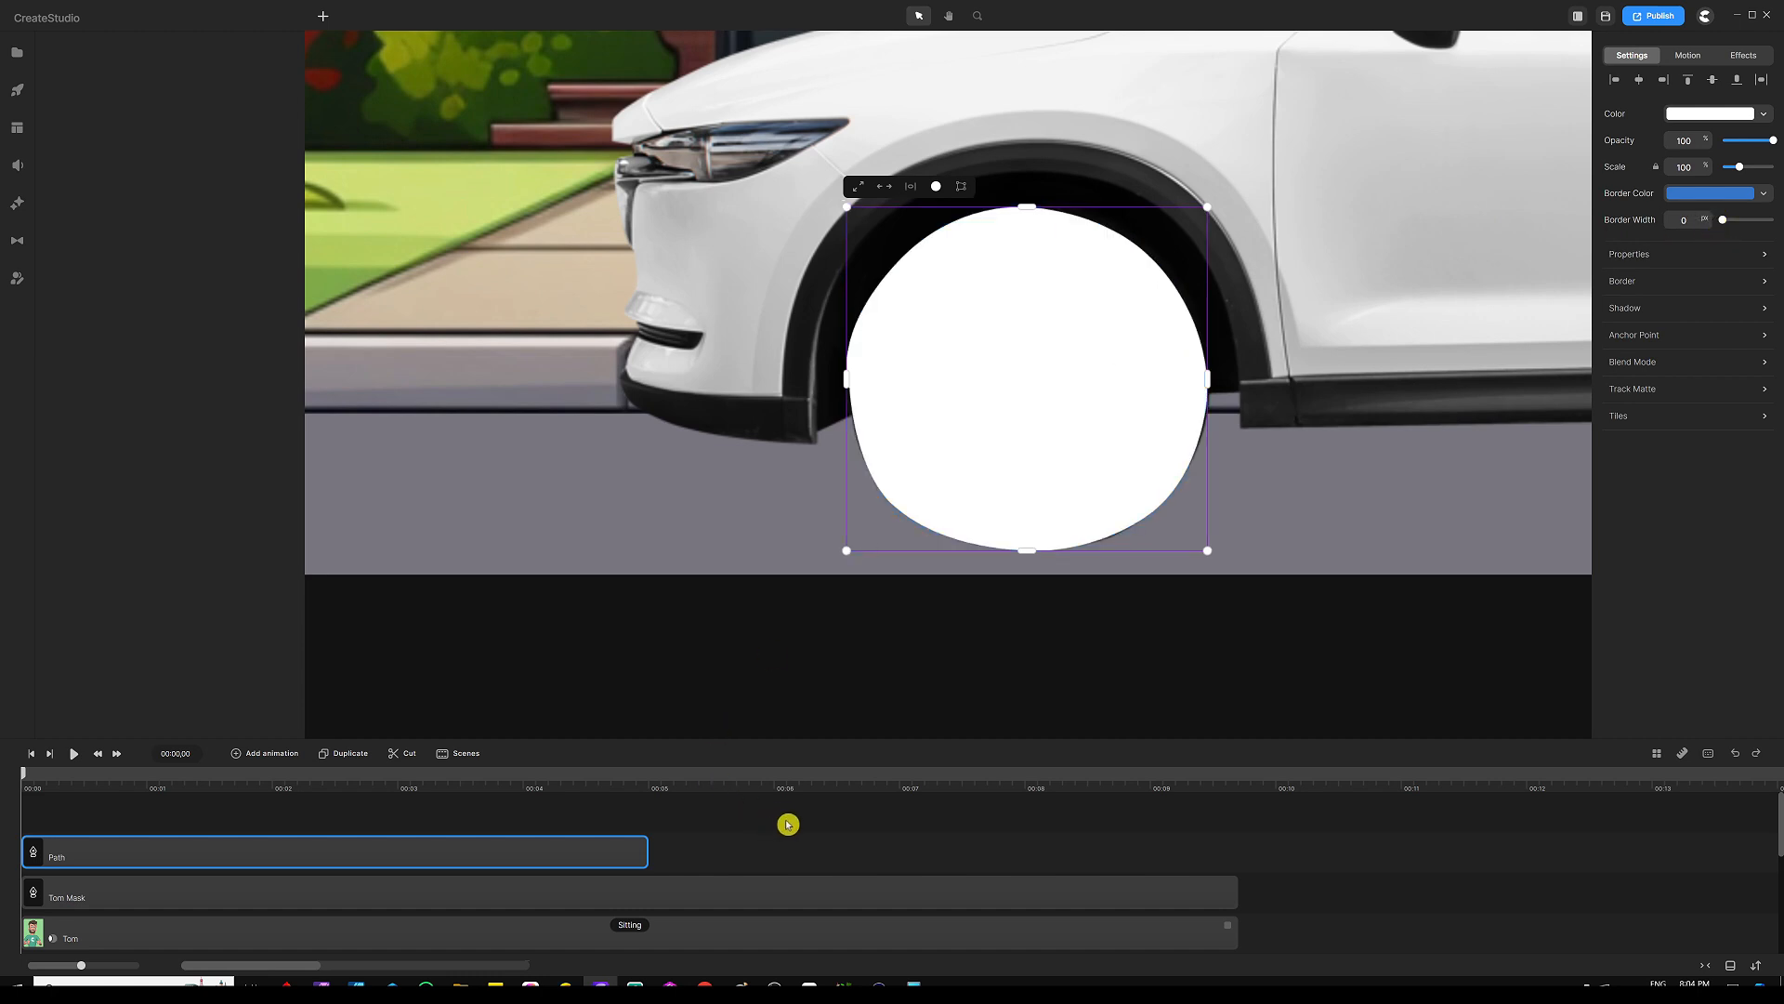
Duplicate the white wheel shape and place the copy over the car's rear wheel
key("ctrl+0")
scroll(901, 447, "down", 3)
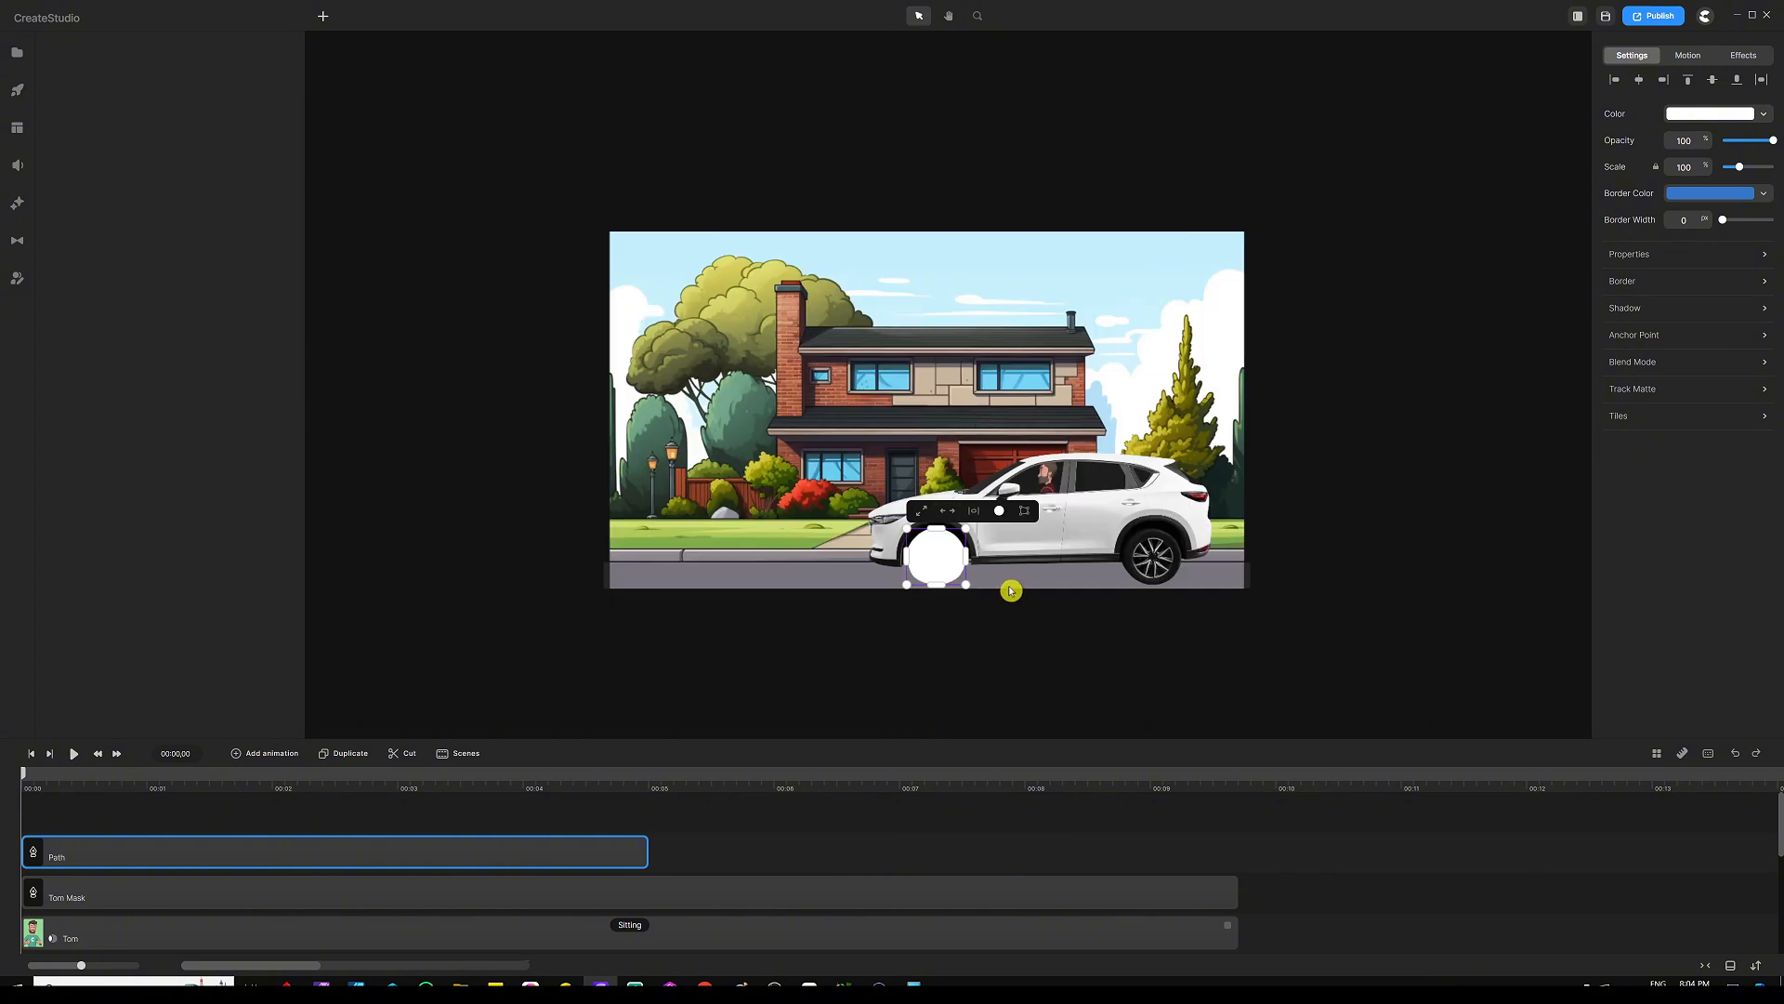
scroll(1012, 589, "up", 3)
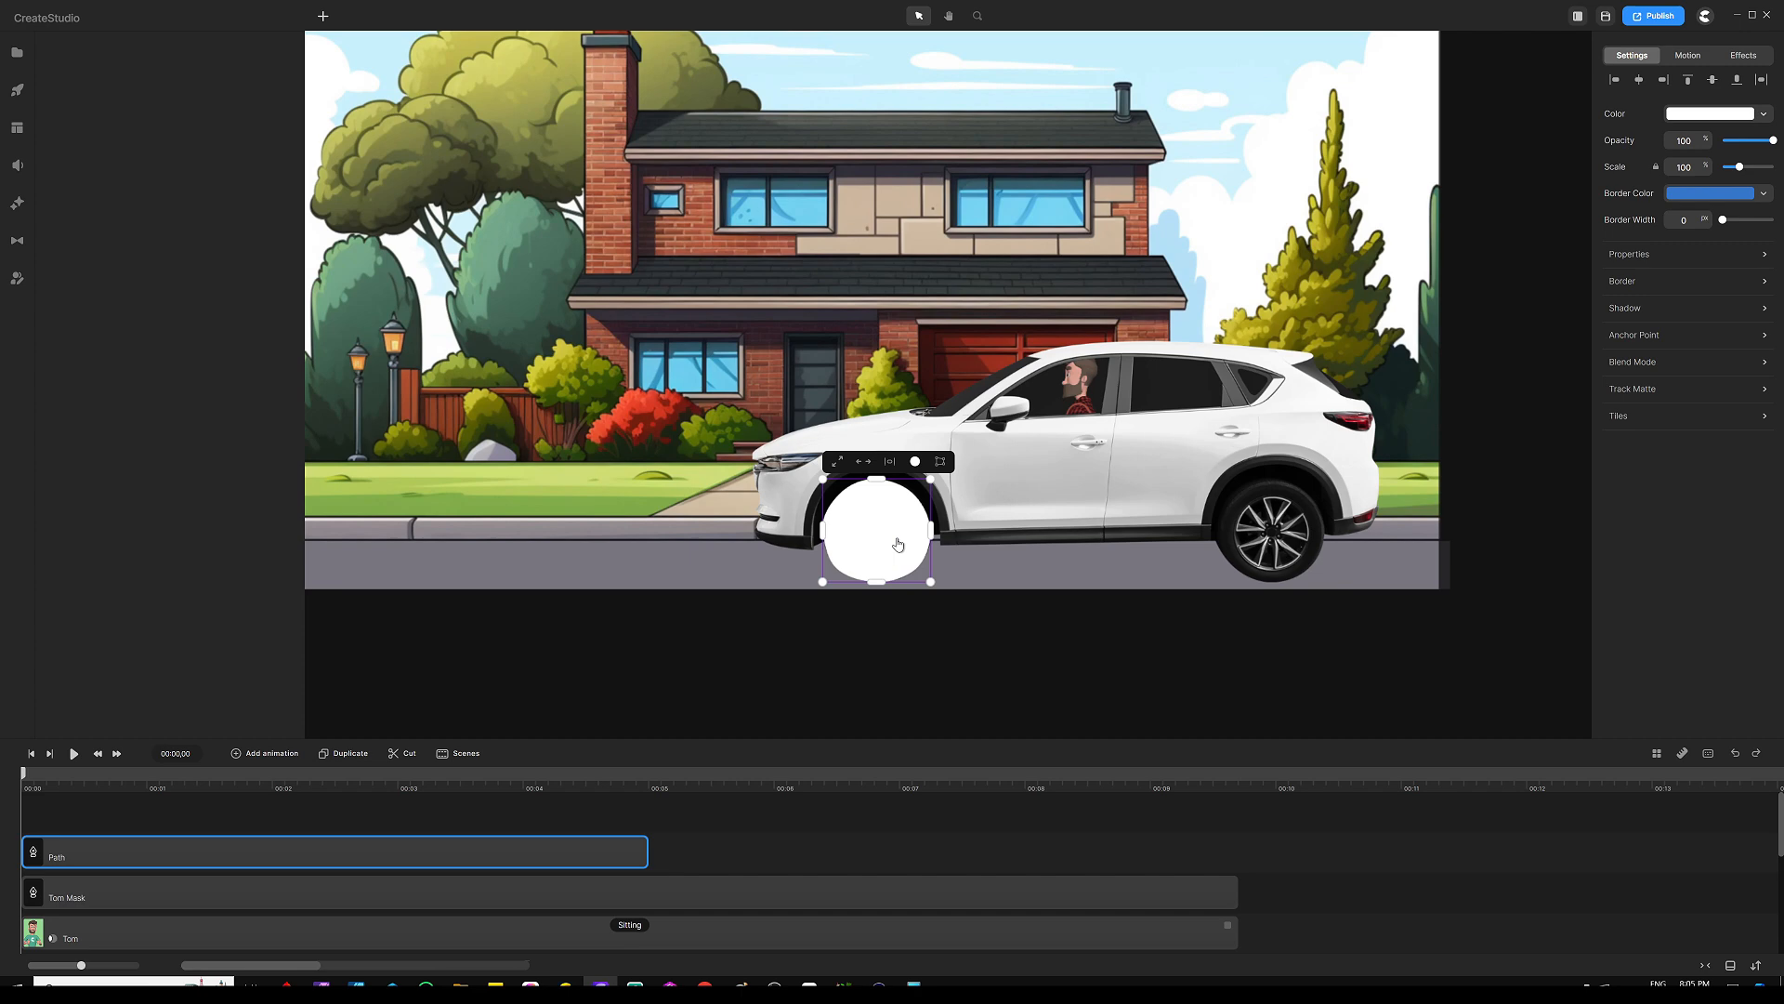
key("ctrl+d")
left_click_drag(890, 544, 1284, 536)
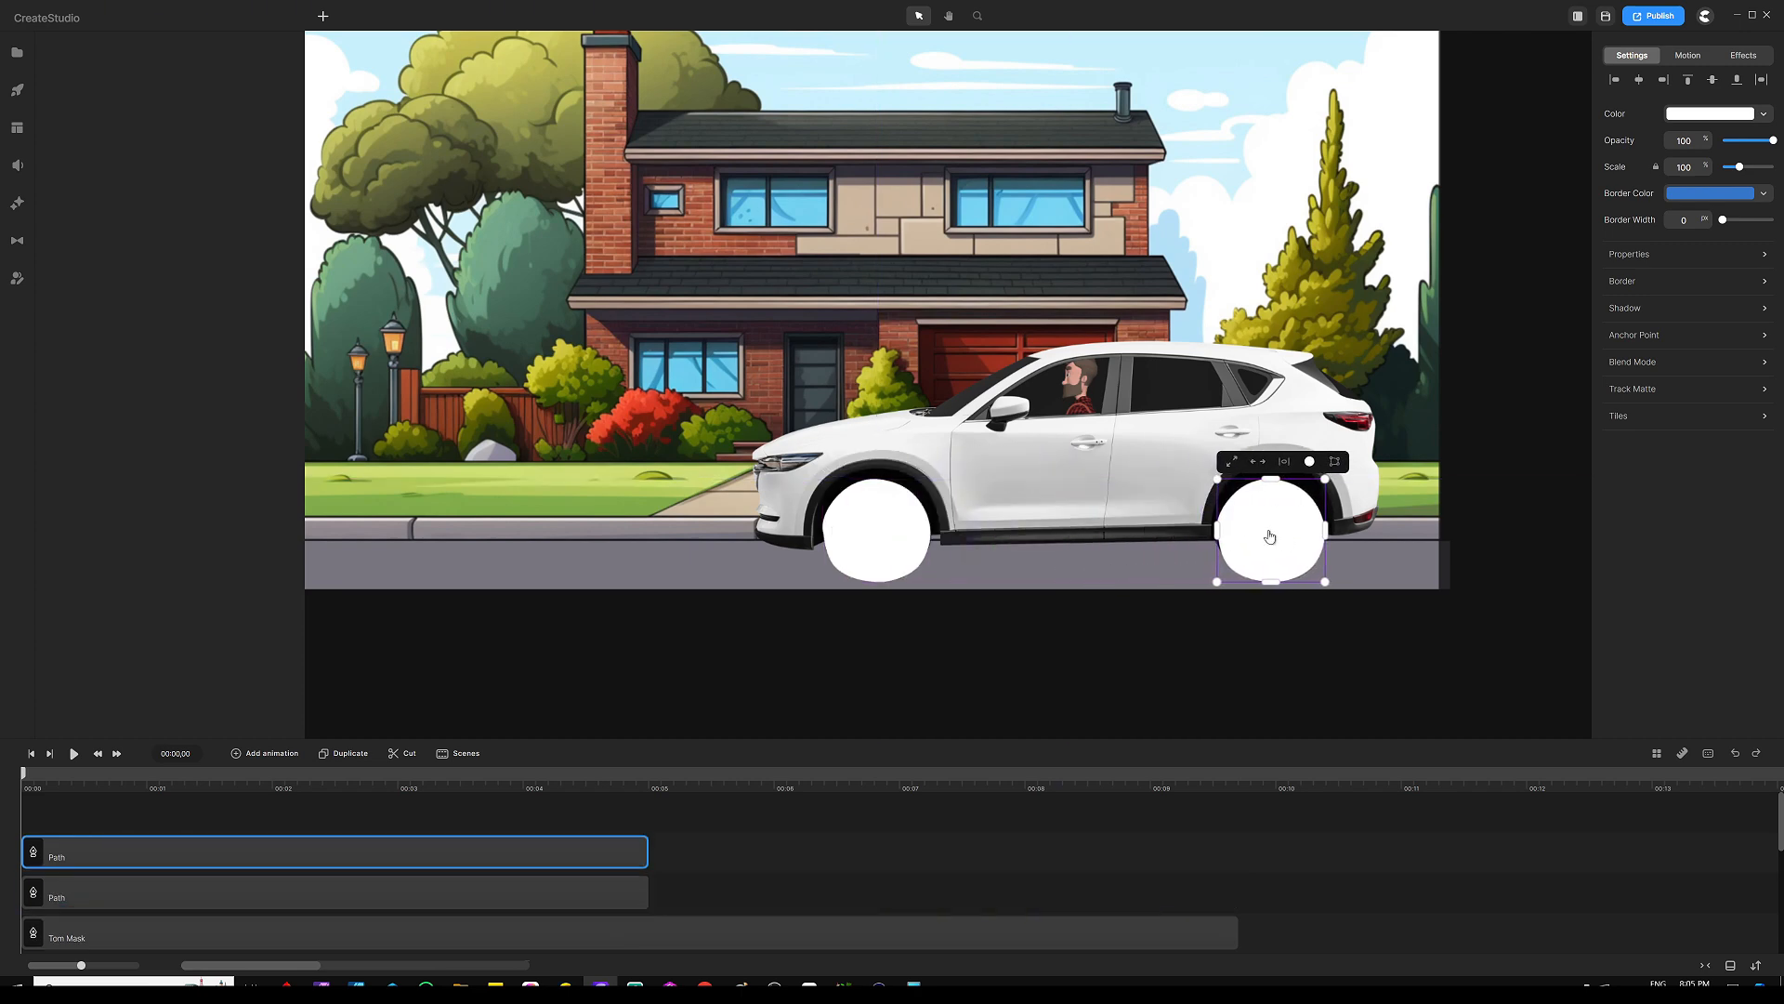
Extend both wheel Path layers on the timeline to the end of the Tom Mask layer
left_click(697, 832)
left_click(640, 853)
left_click(625, 892, "shift")
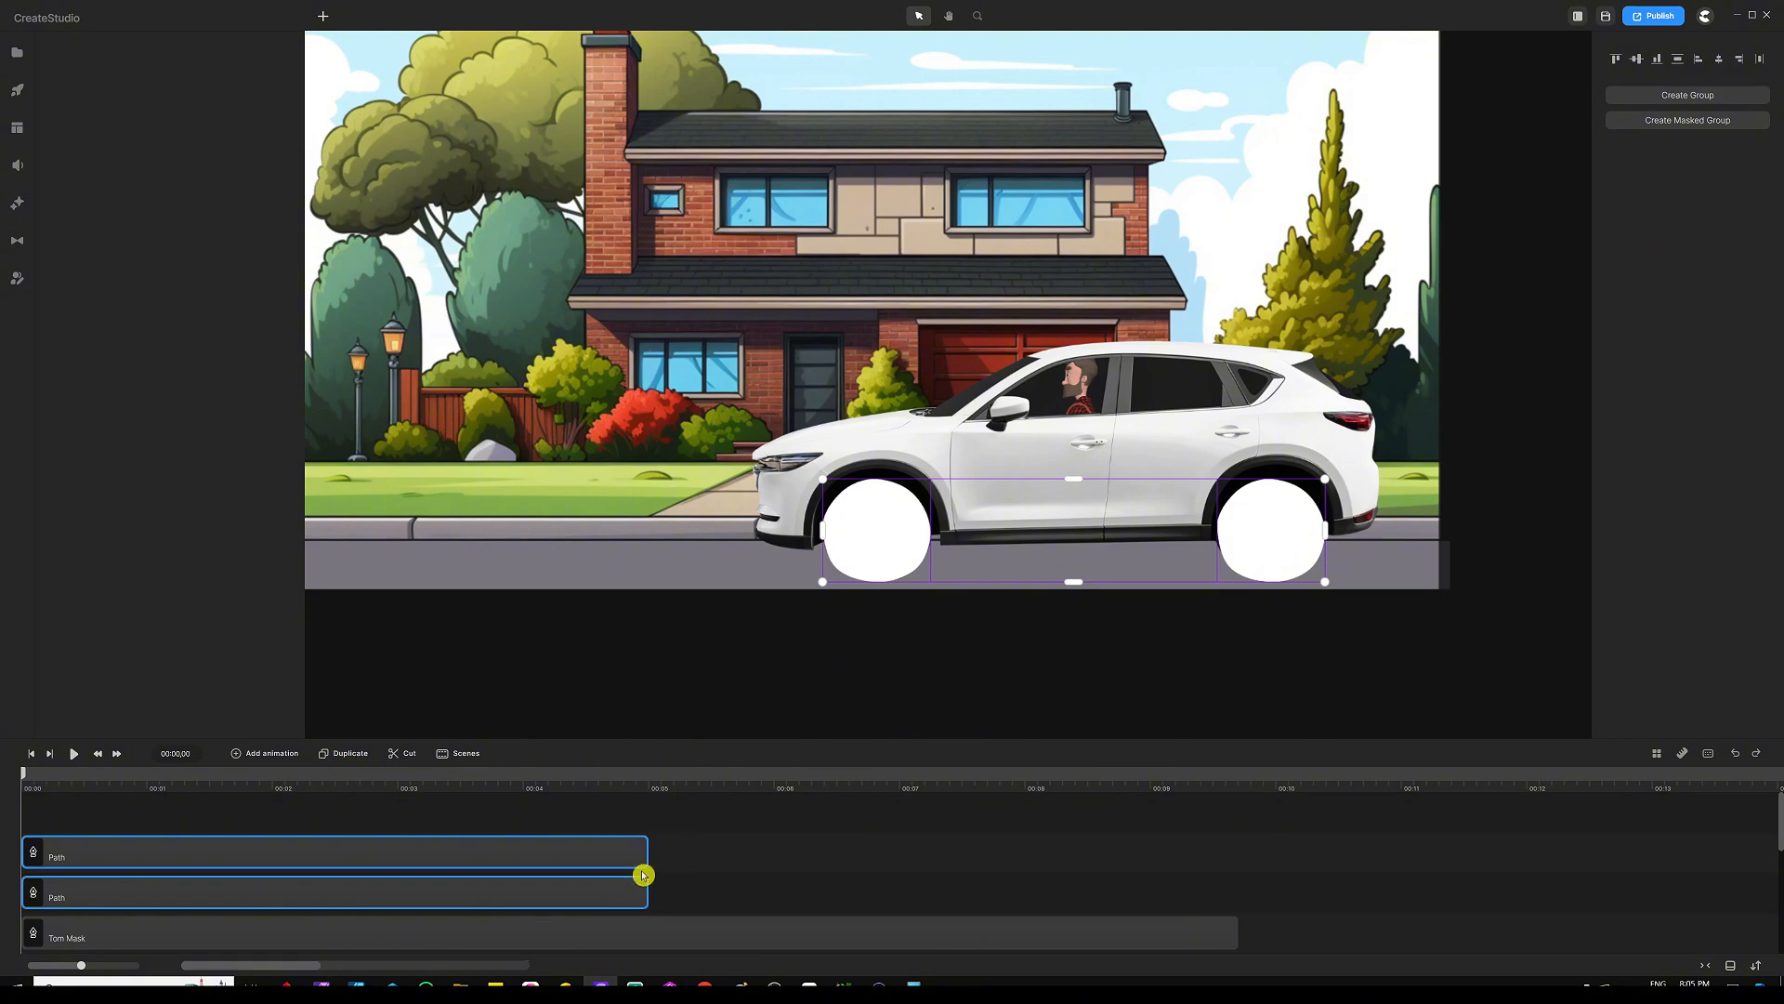
left_click_drag(646, 852, 1231, 856)
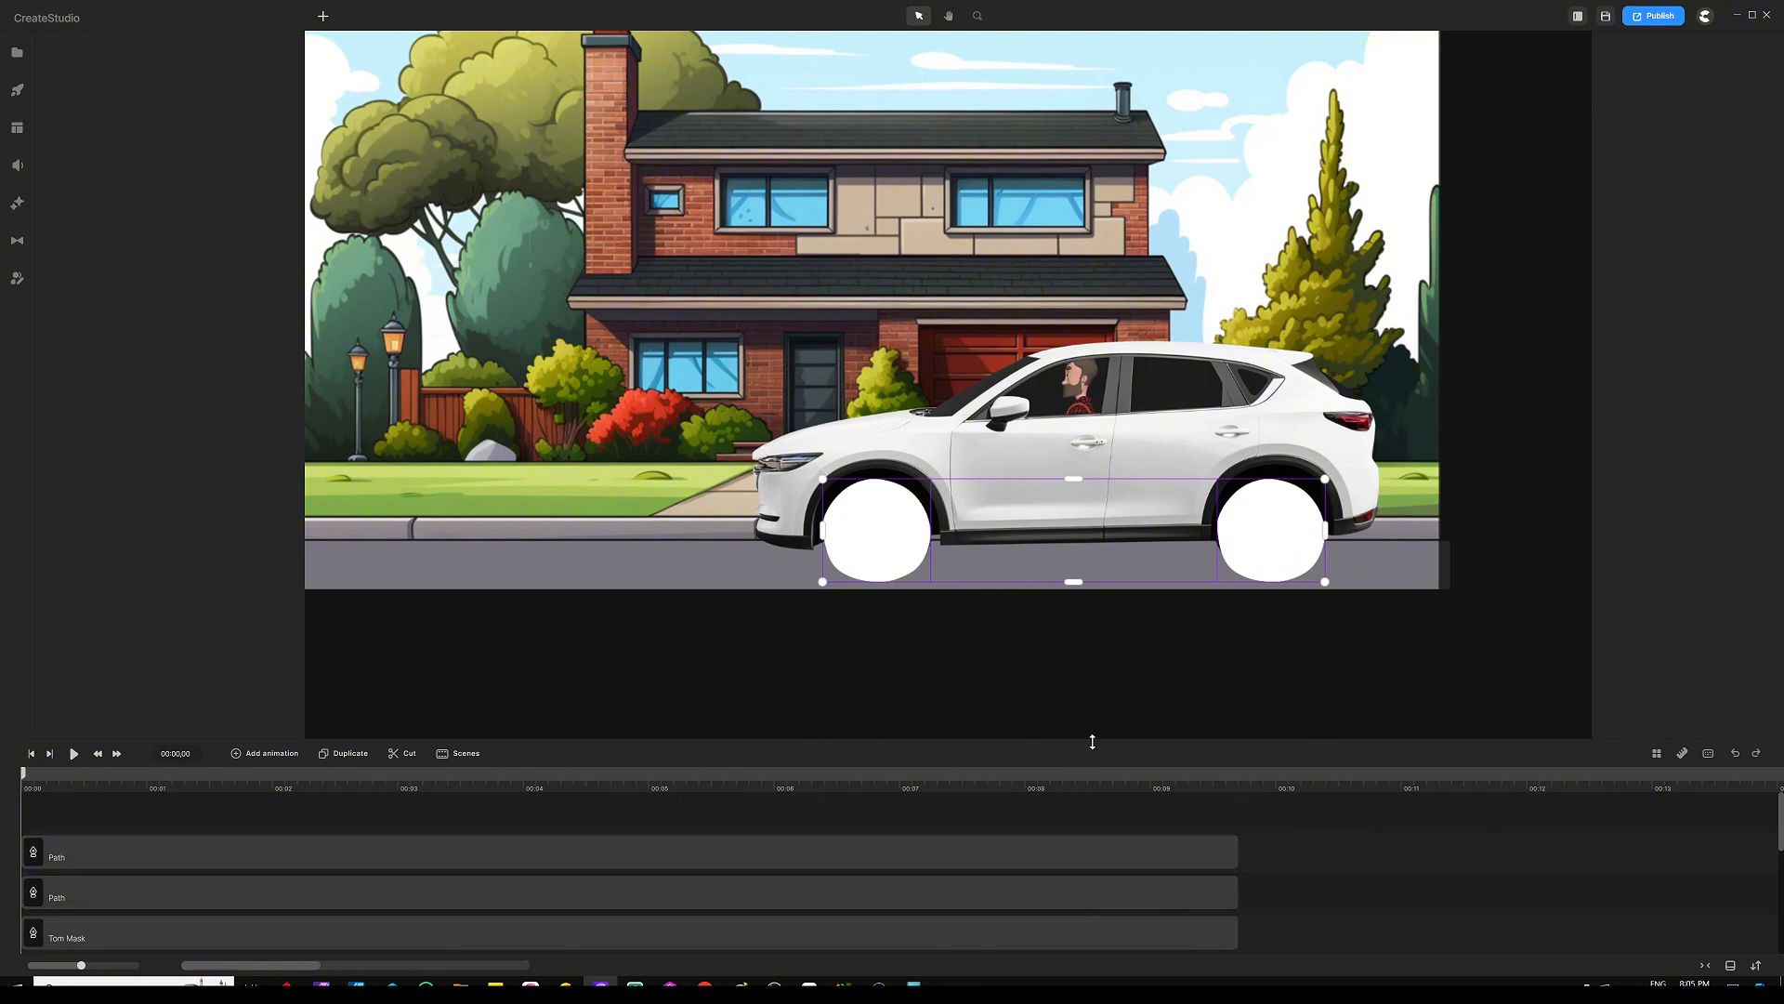
Duplicate the car image layer twice, giving three stacked car layers above the Rounded Rect
left_click_drag(1091, 741, 1078, 594)
left_click(869, 685)
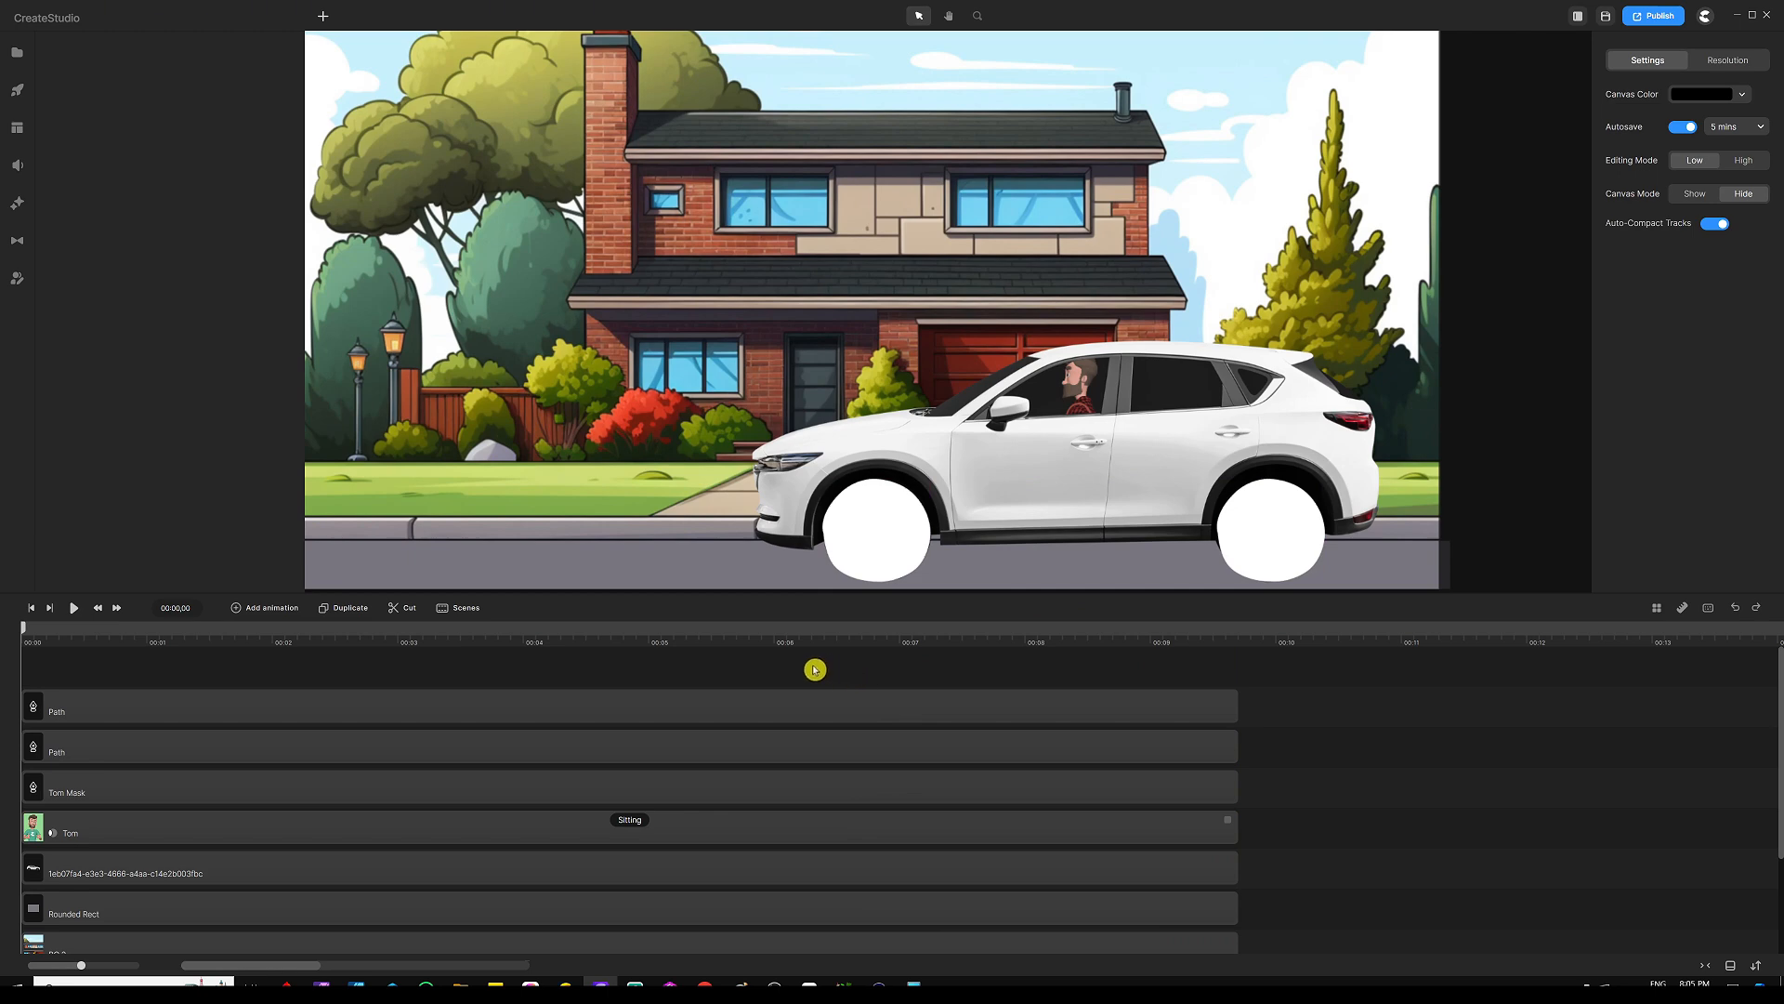
scroll(799, 698, "down", 1)
scroll(799, 698, "down", 3)
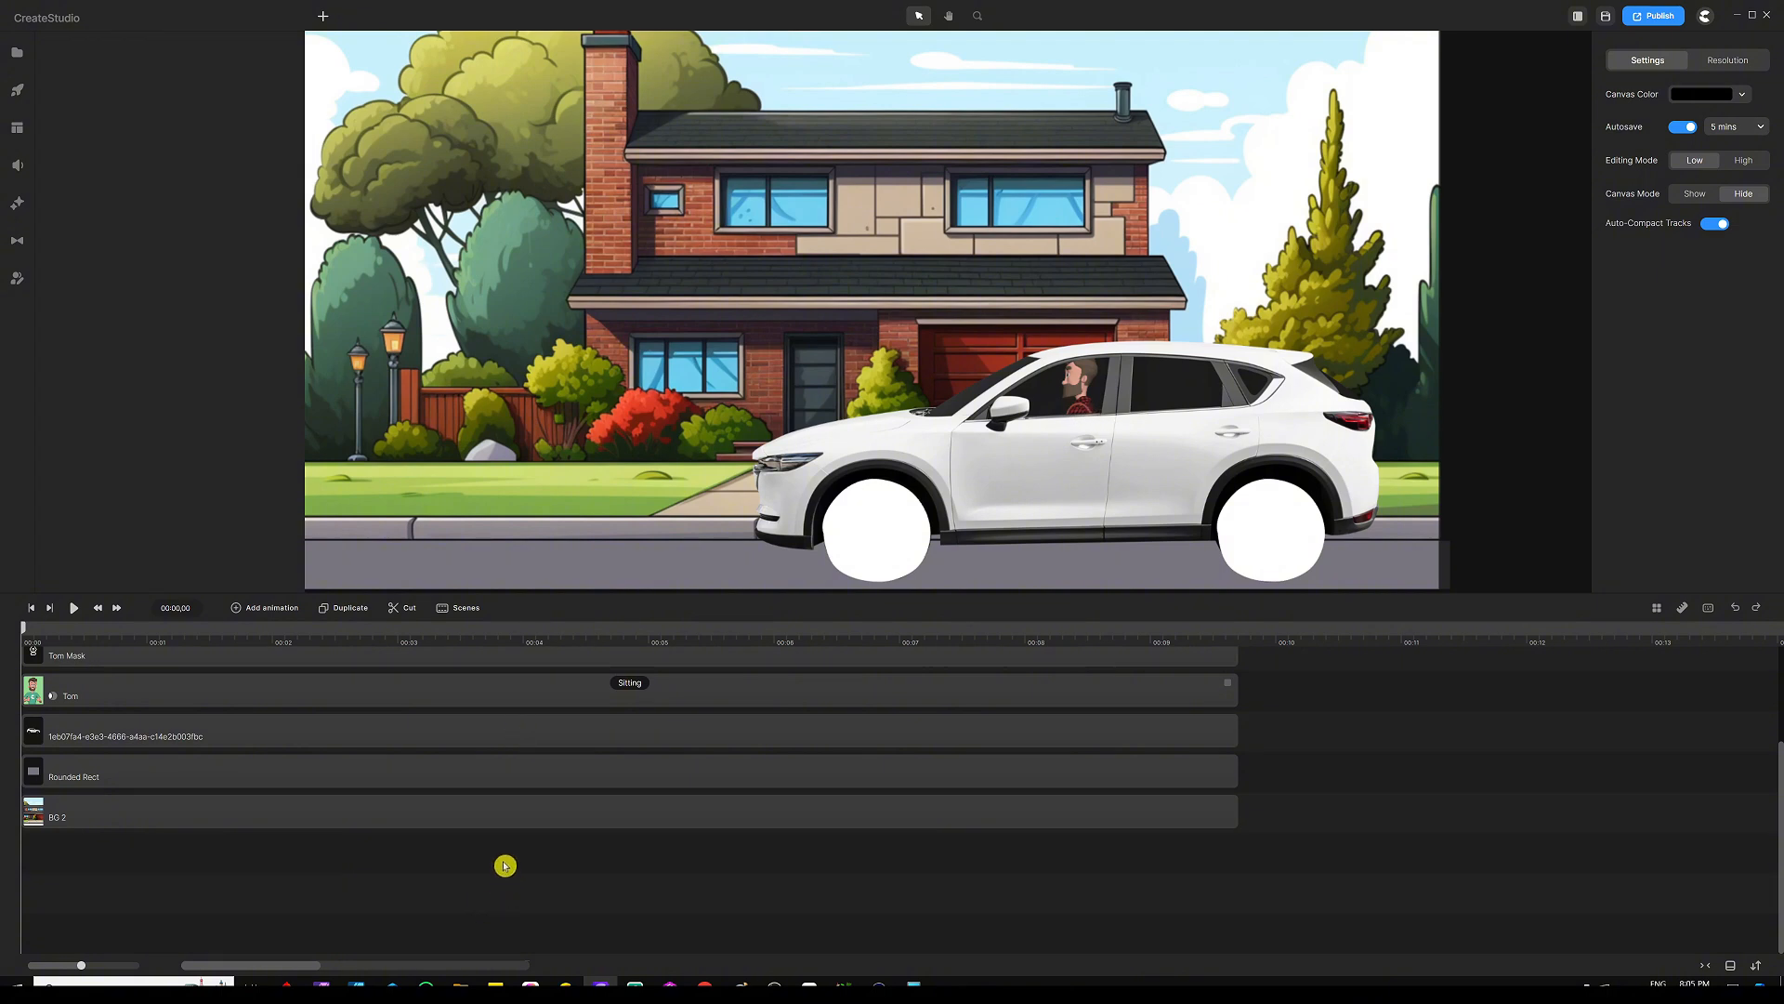
left_click(490, 734)
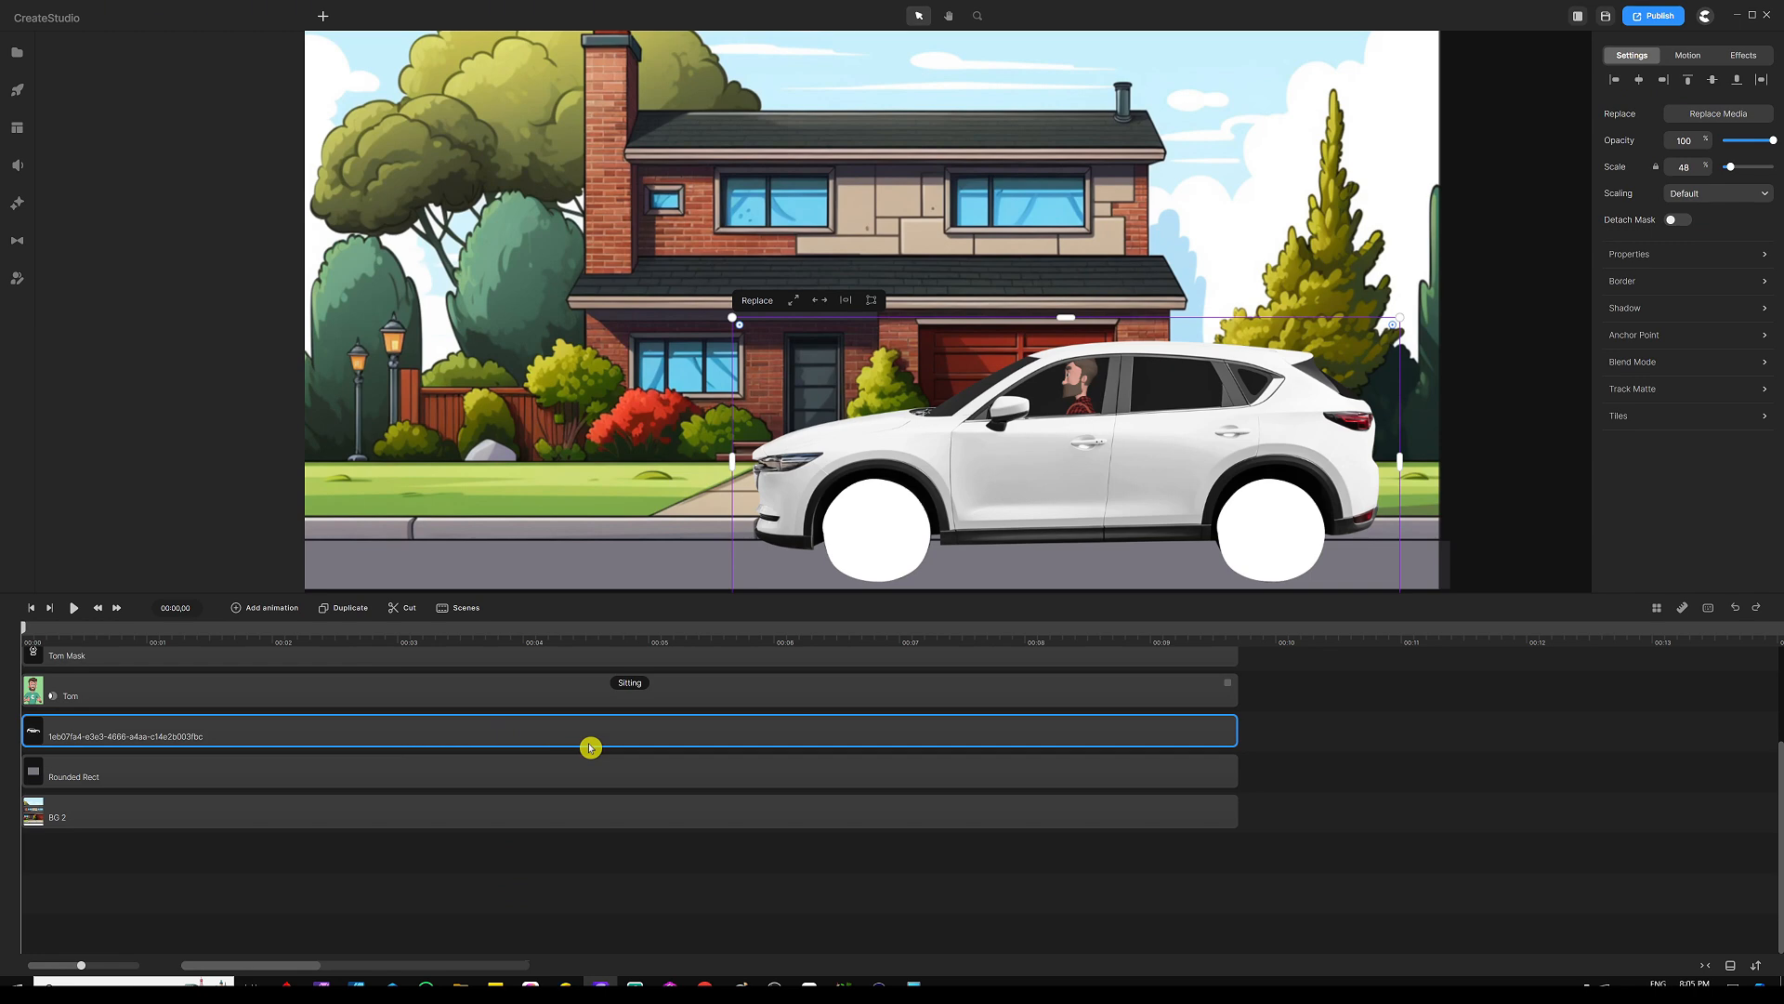
key("ctrl+d")
key("ctrl+d")
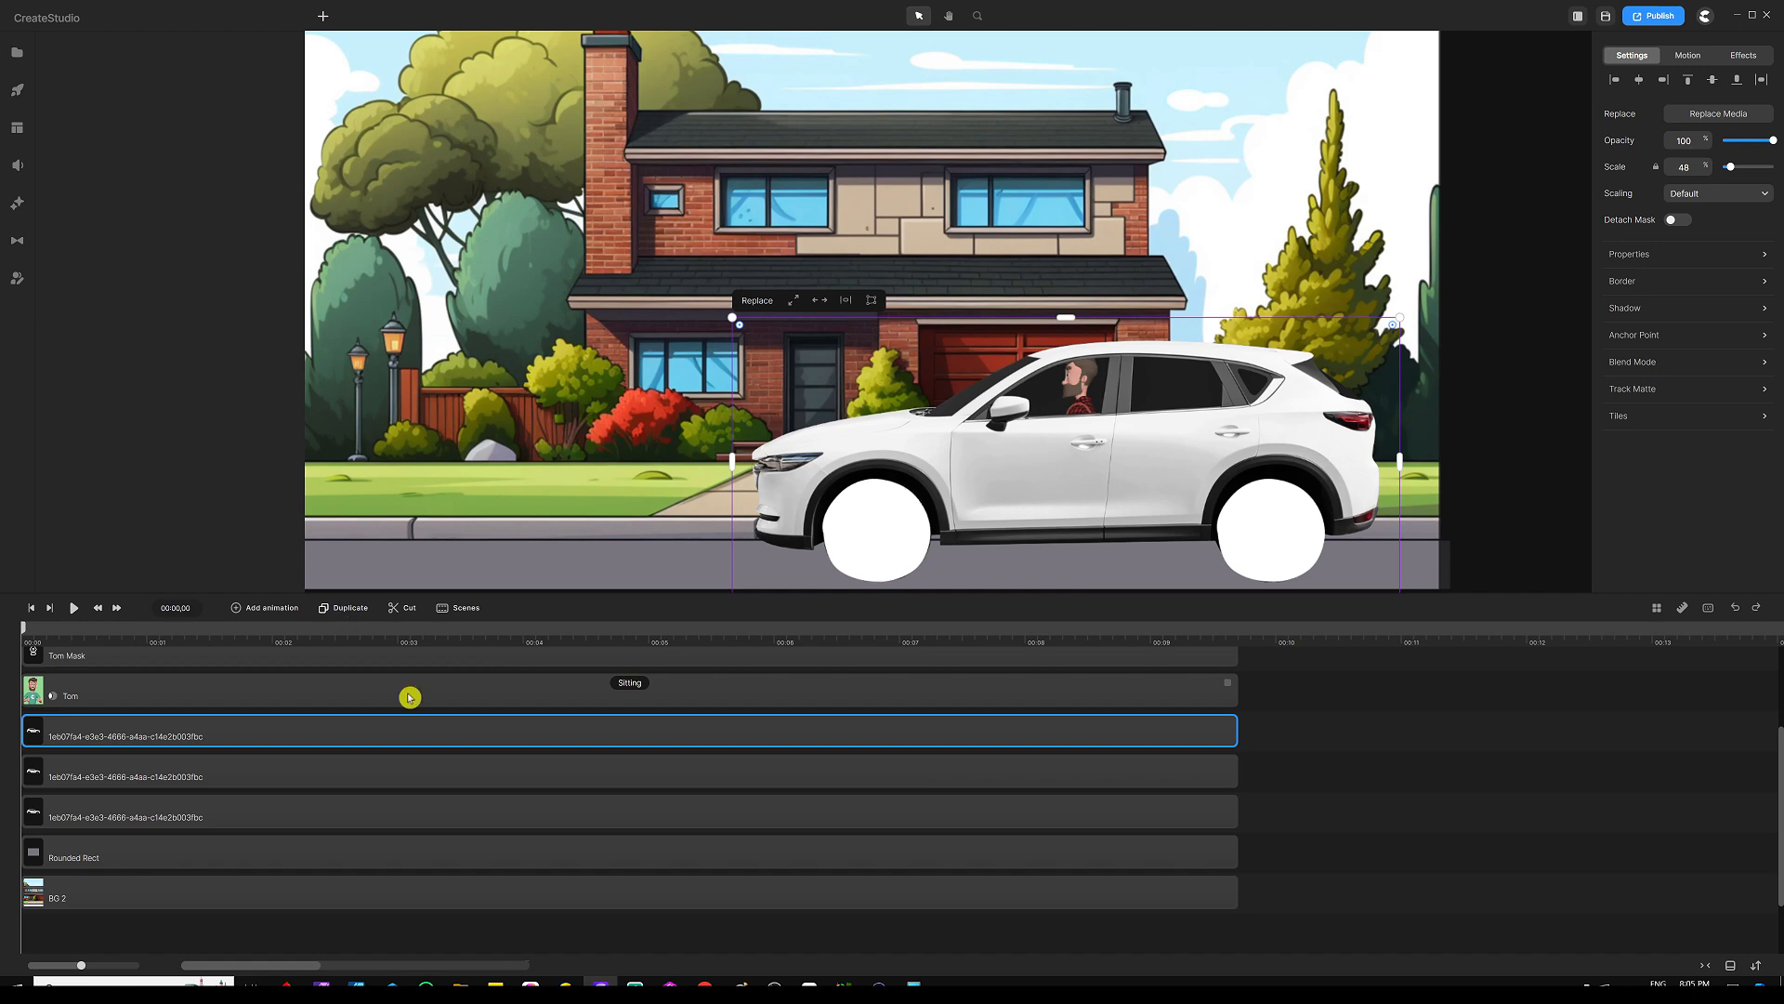
left_click(1362, 793)
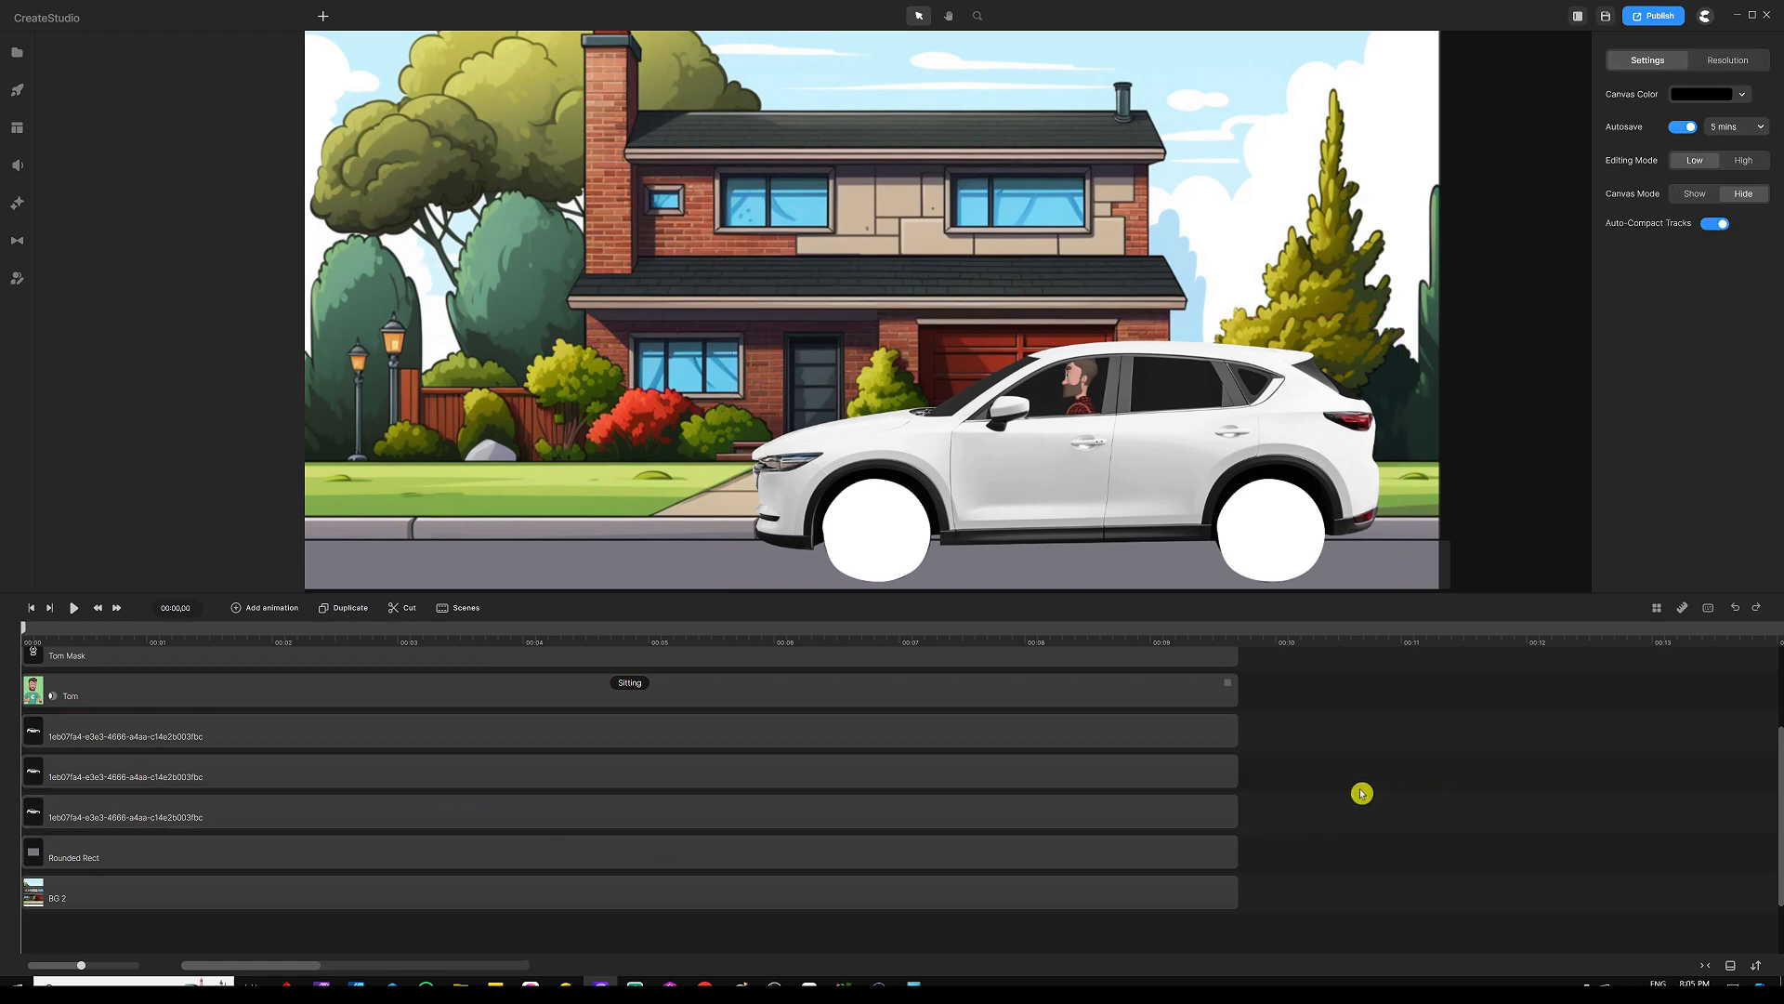
Mask the middle car image layer with the front wheel Path
scroll(1246, 785, "up", 3)
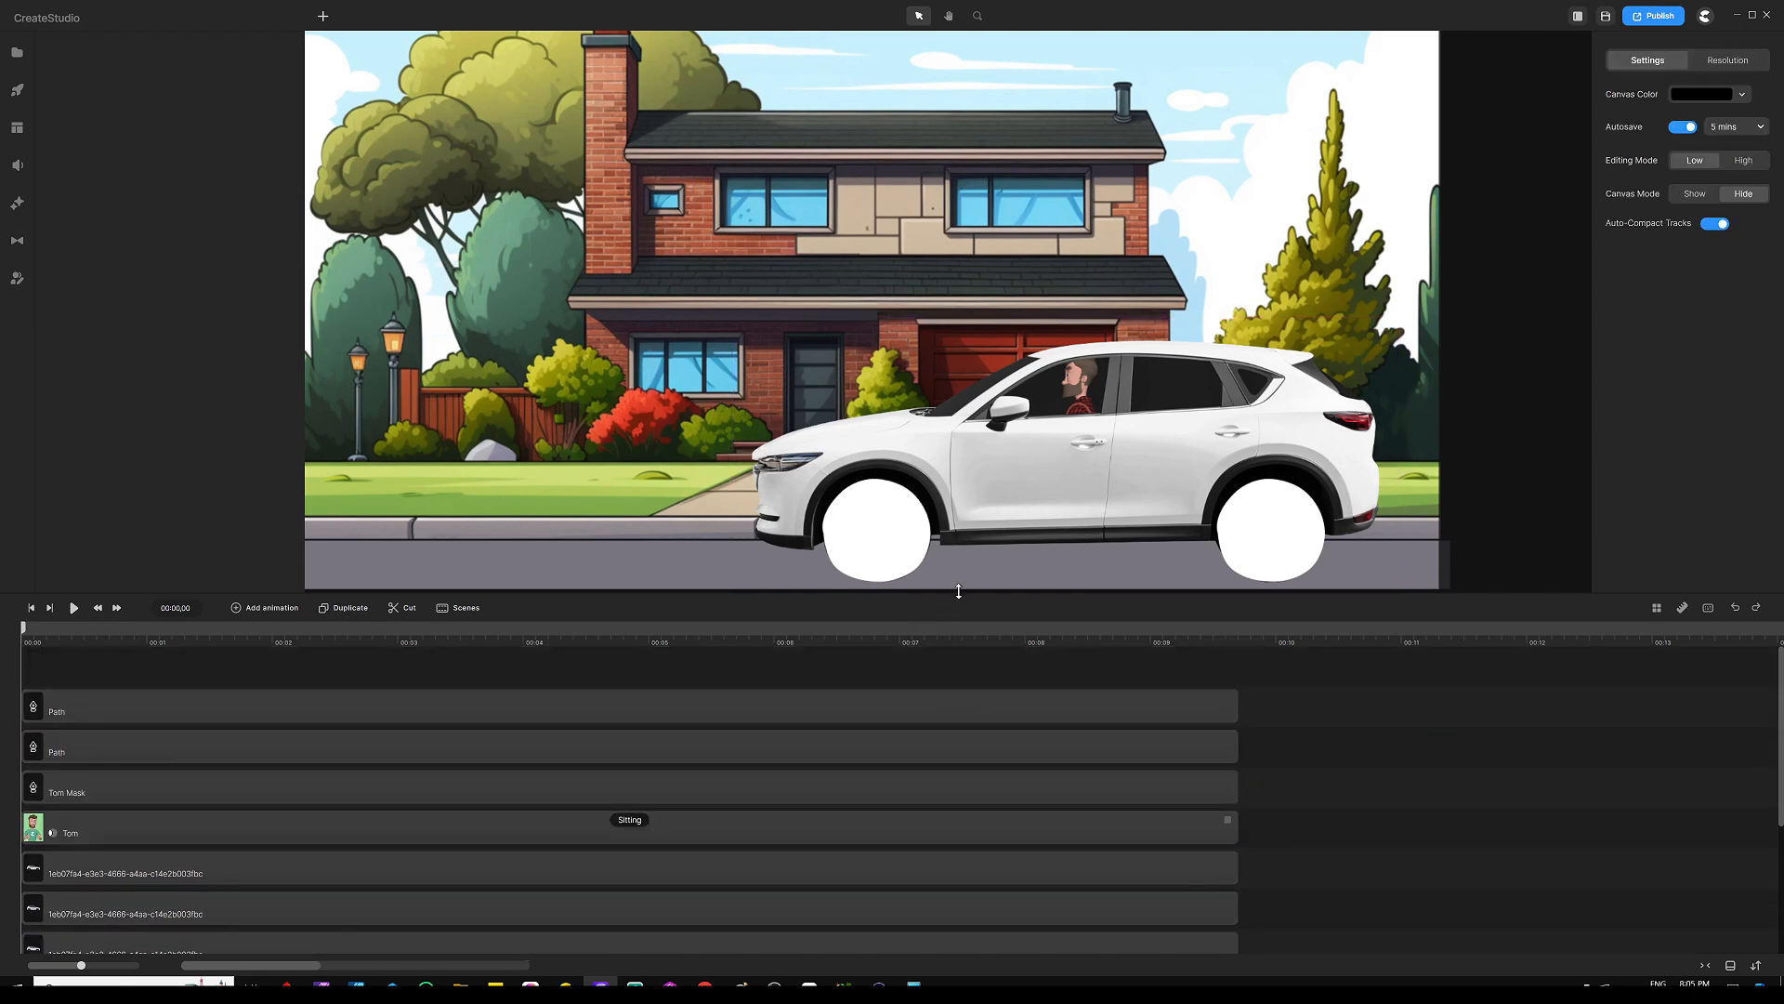
left_click_drag(958, 591, 965, 398)
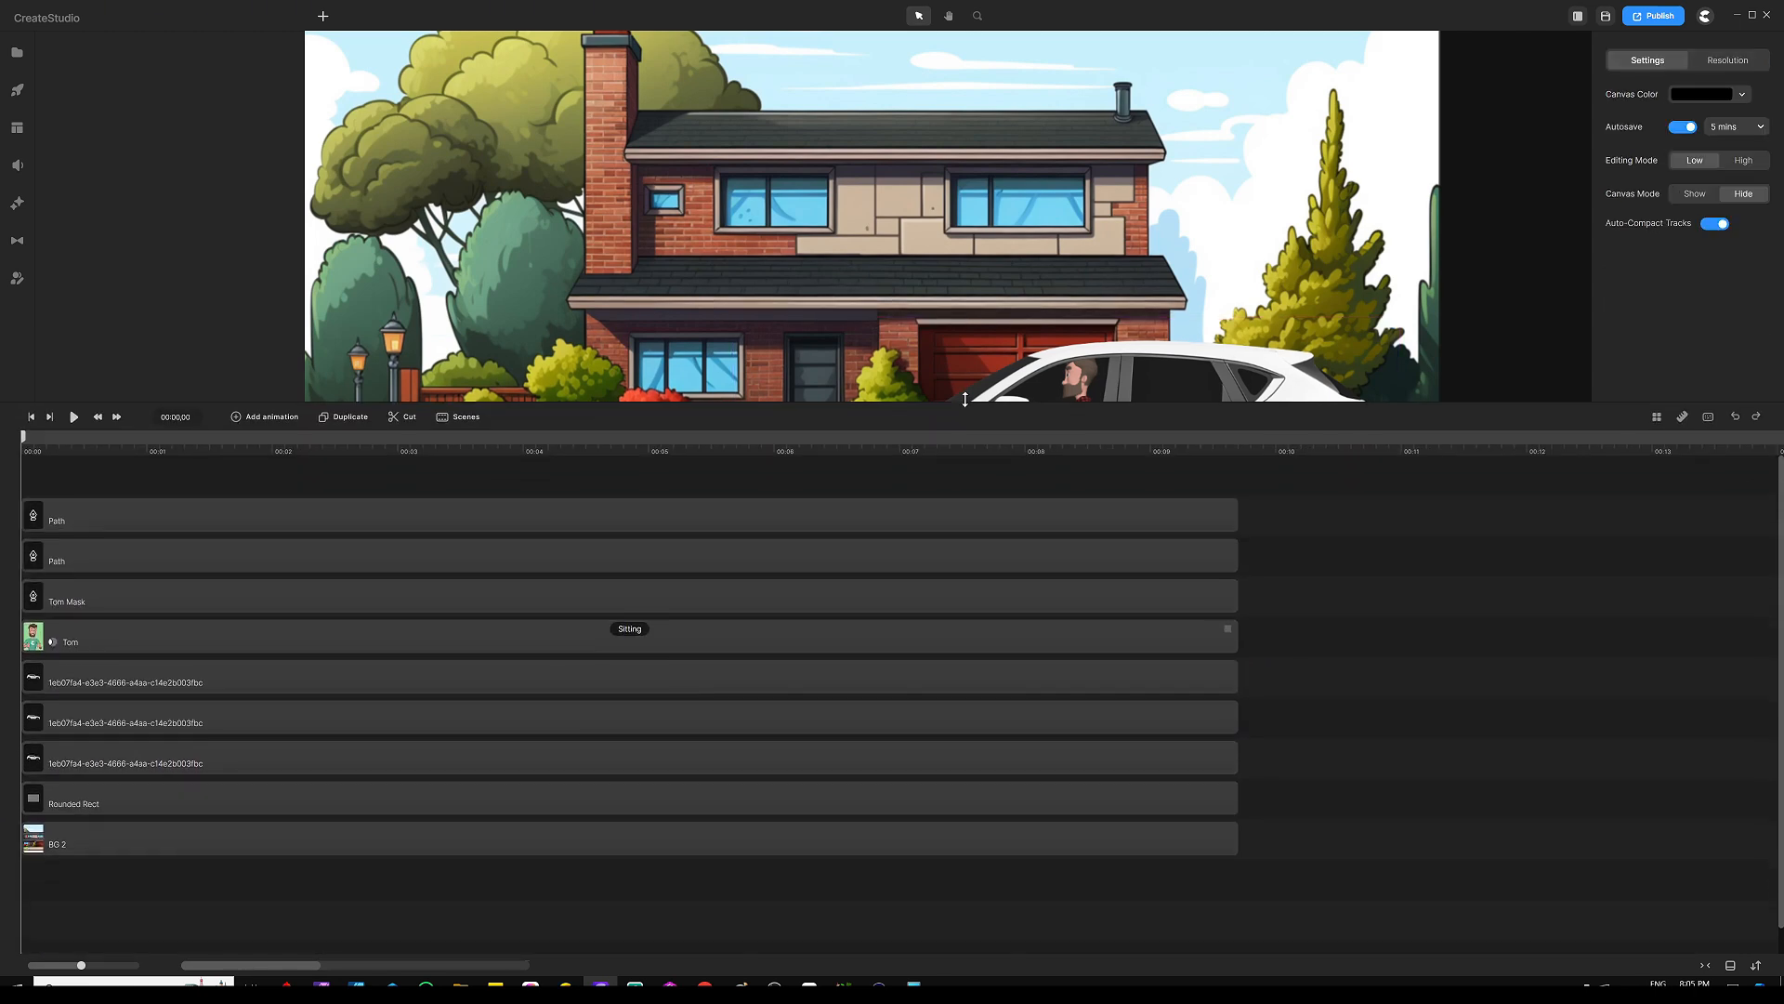
left_click(377, 542)
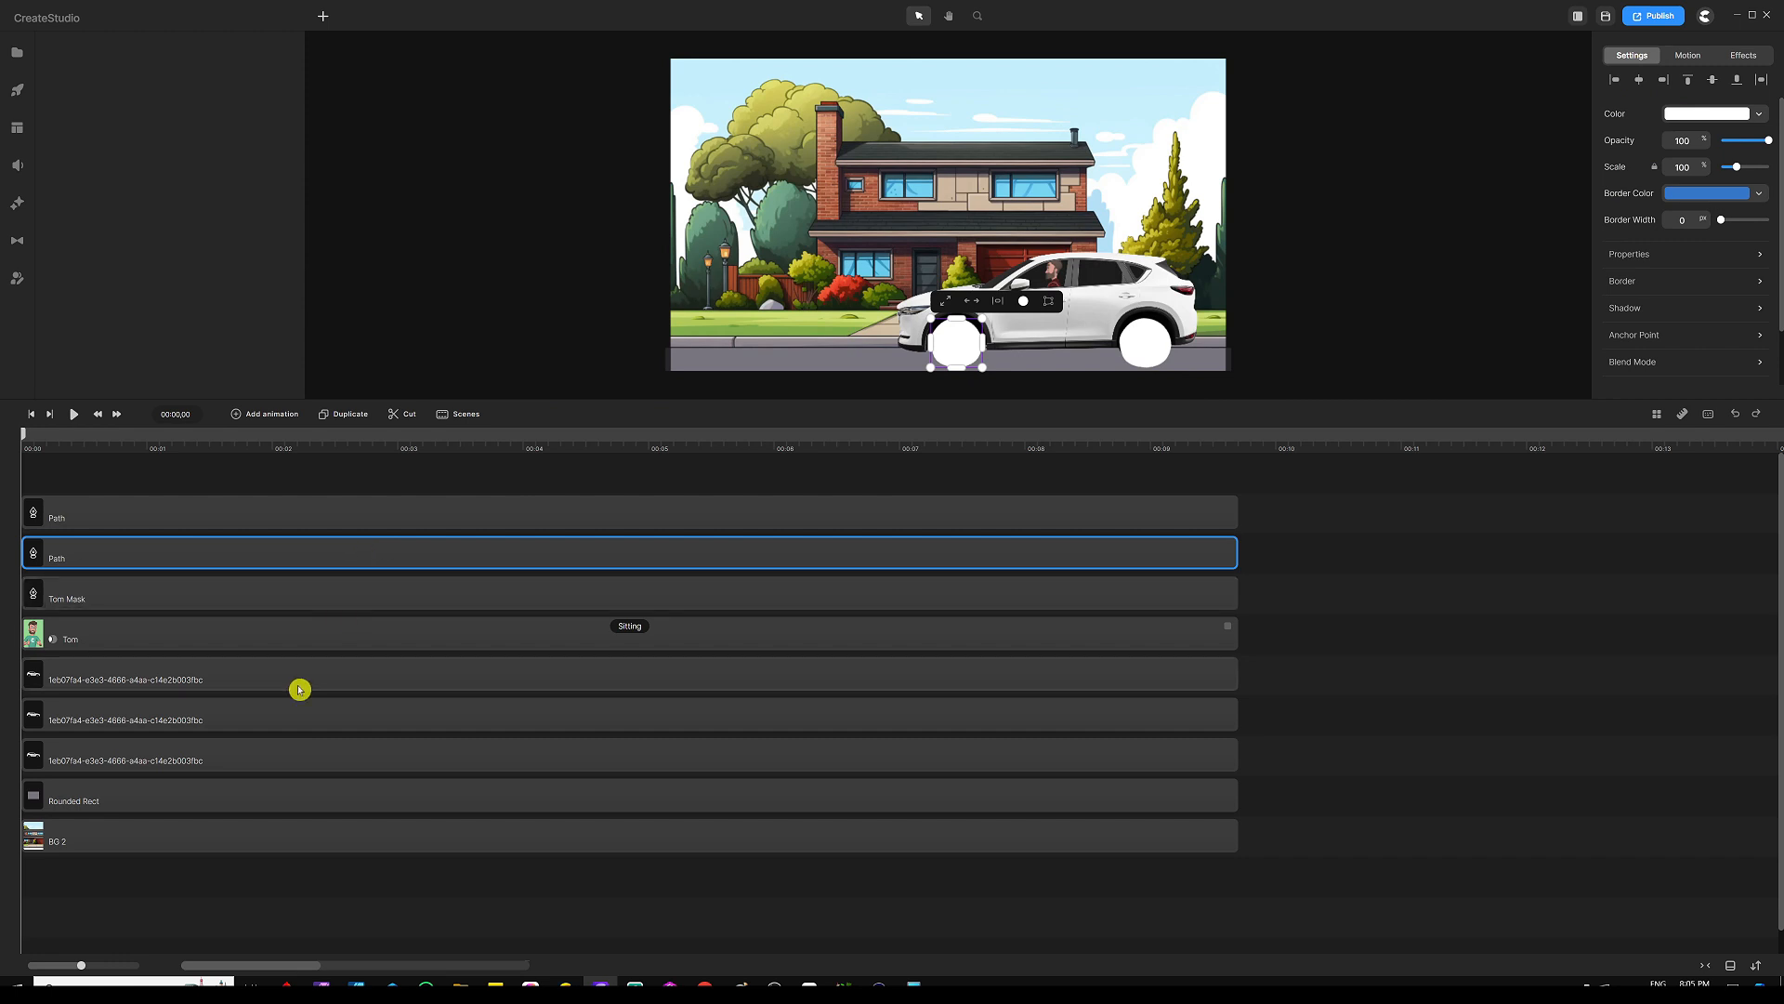
left_click(314, 765, "shift")
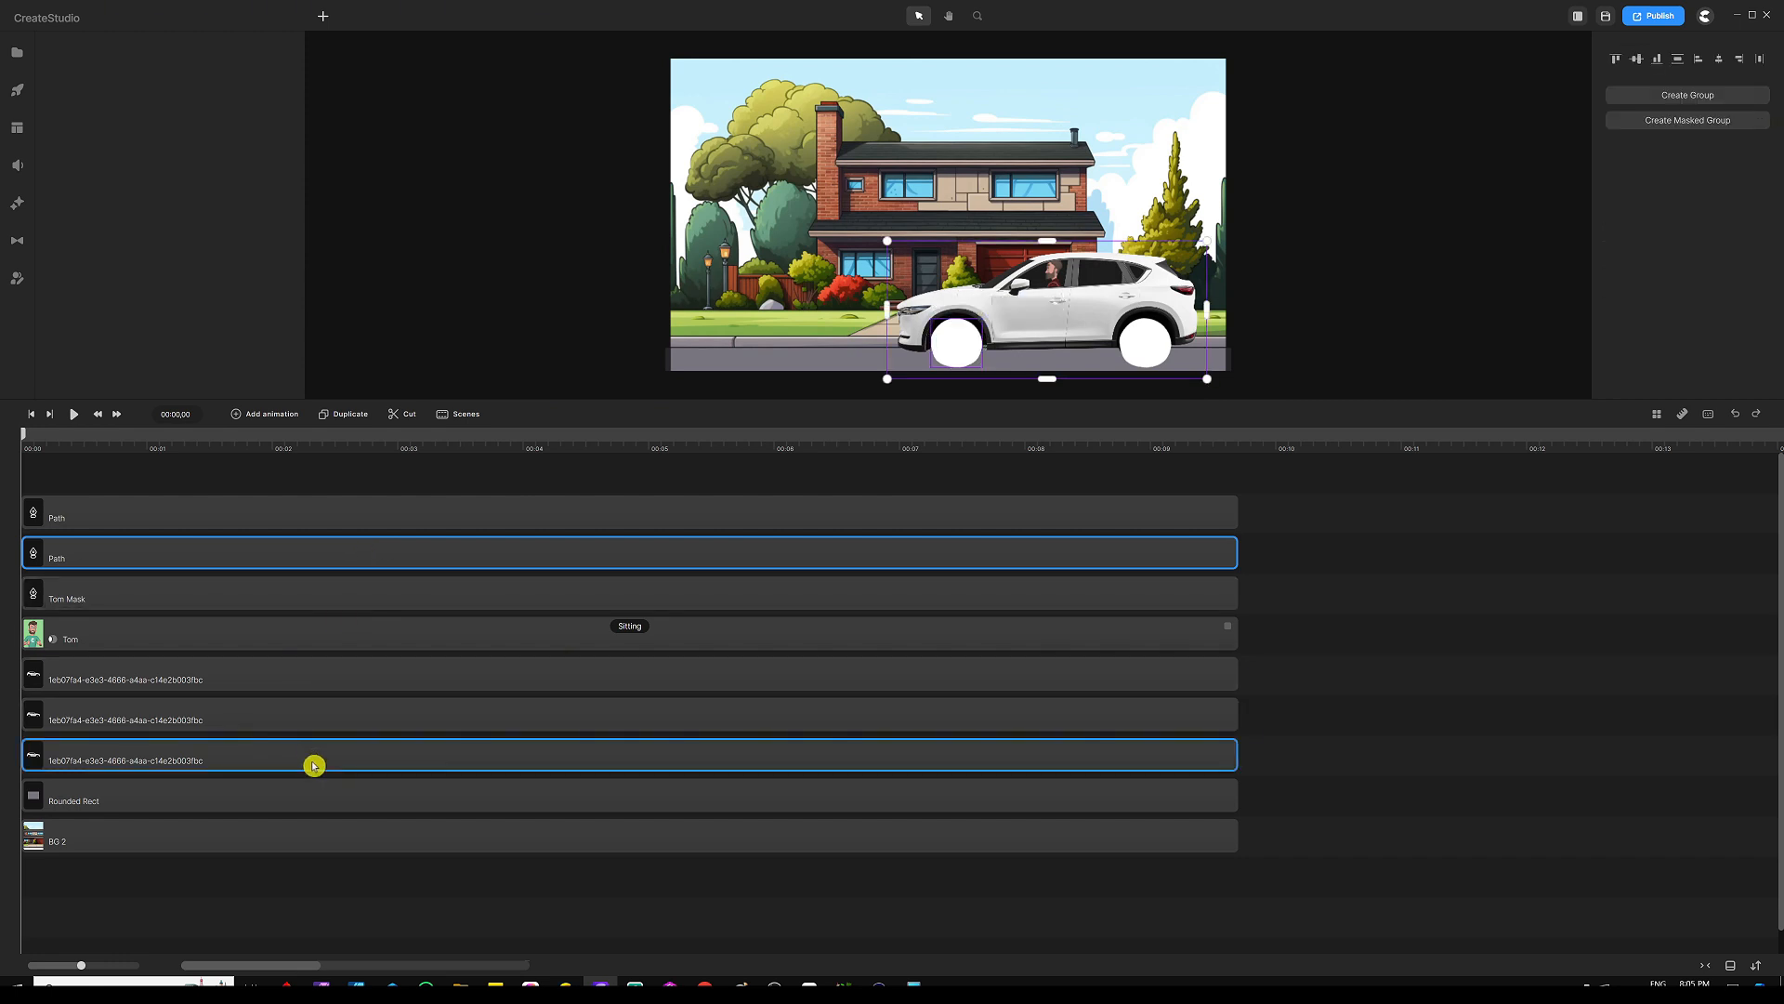
left_click(351, 717)
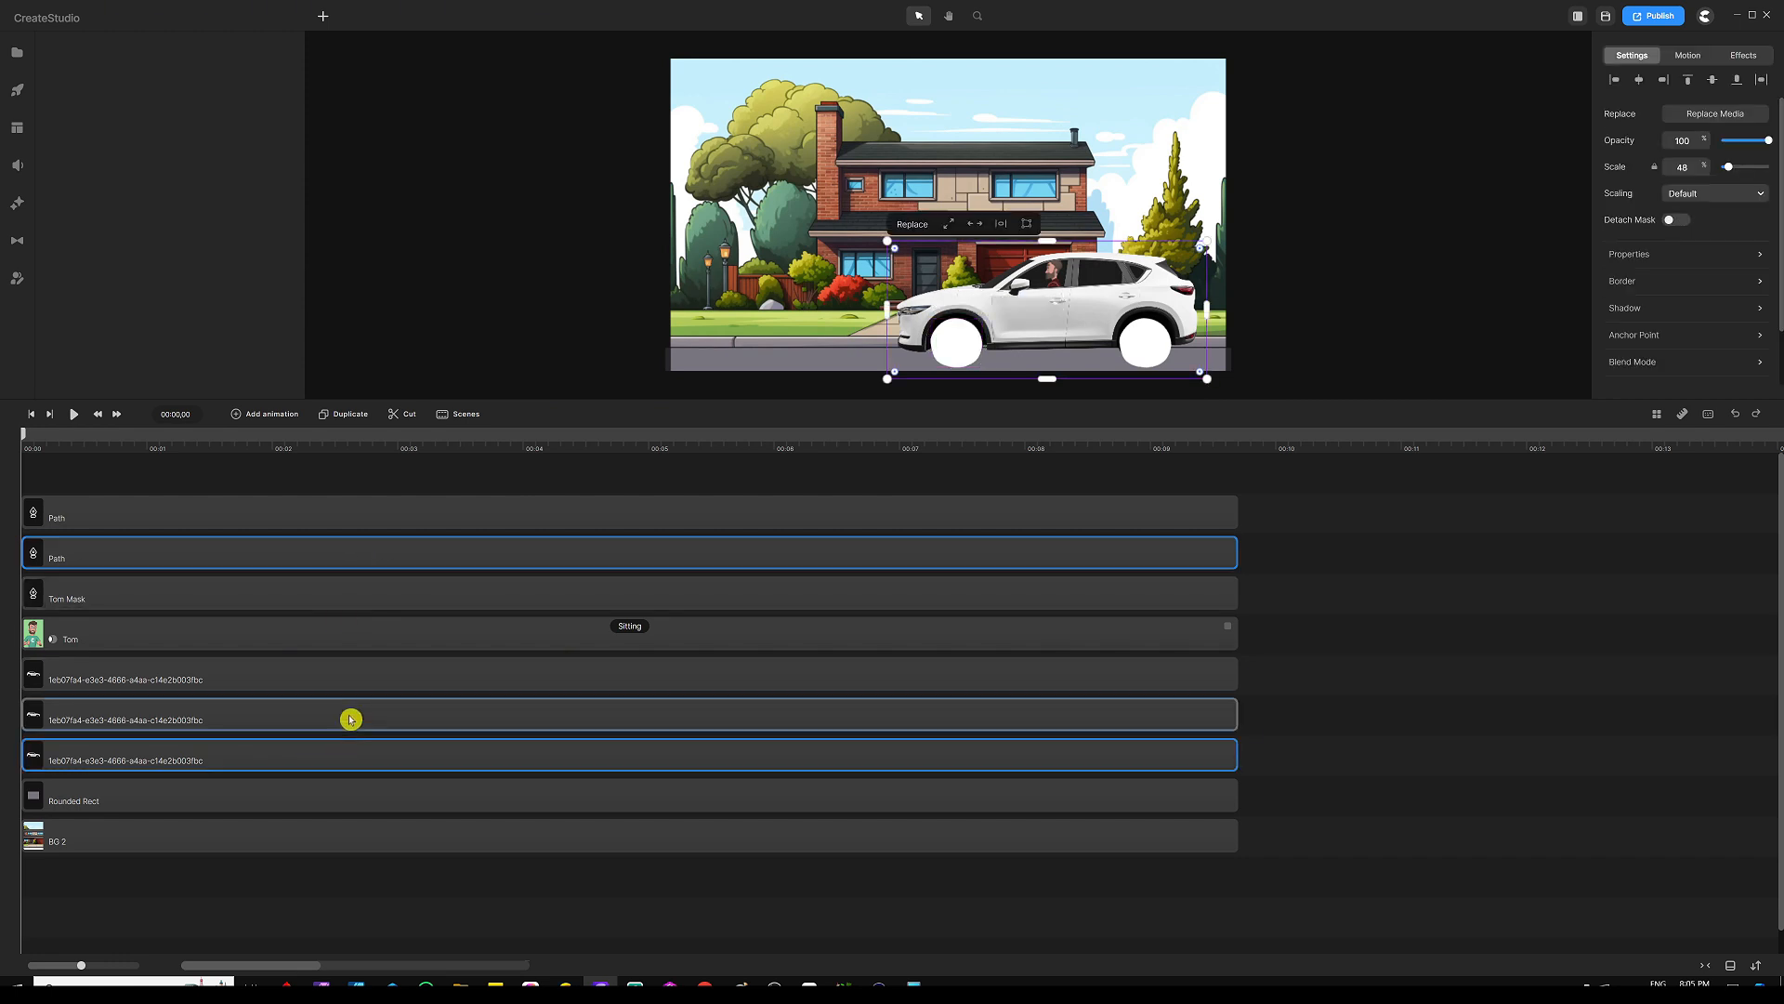
left_click(319, 557, "shift")
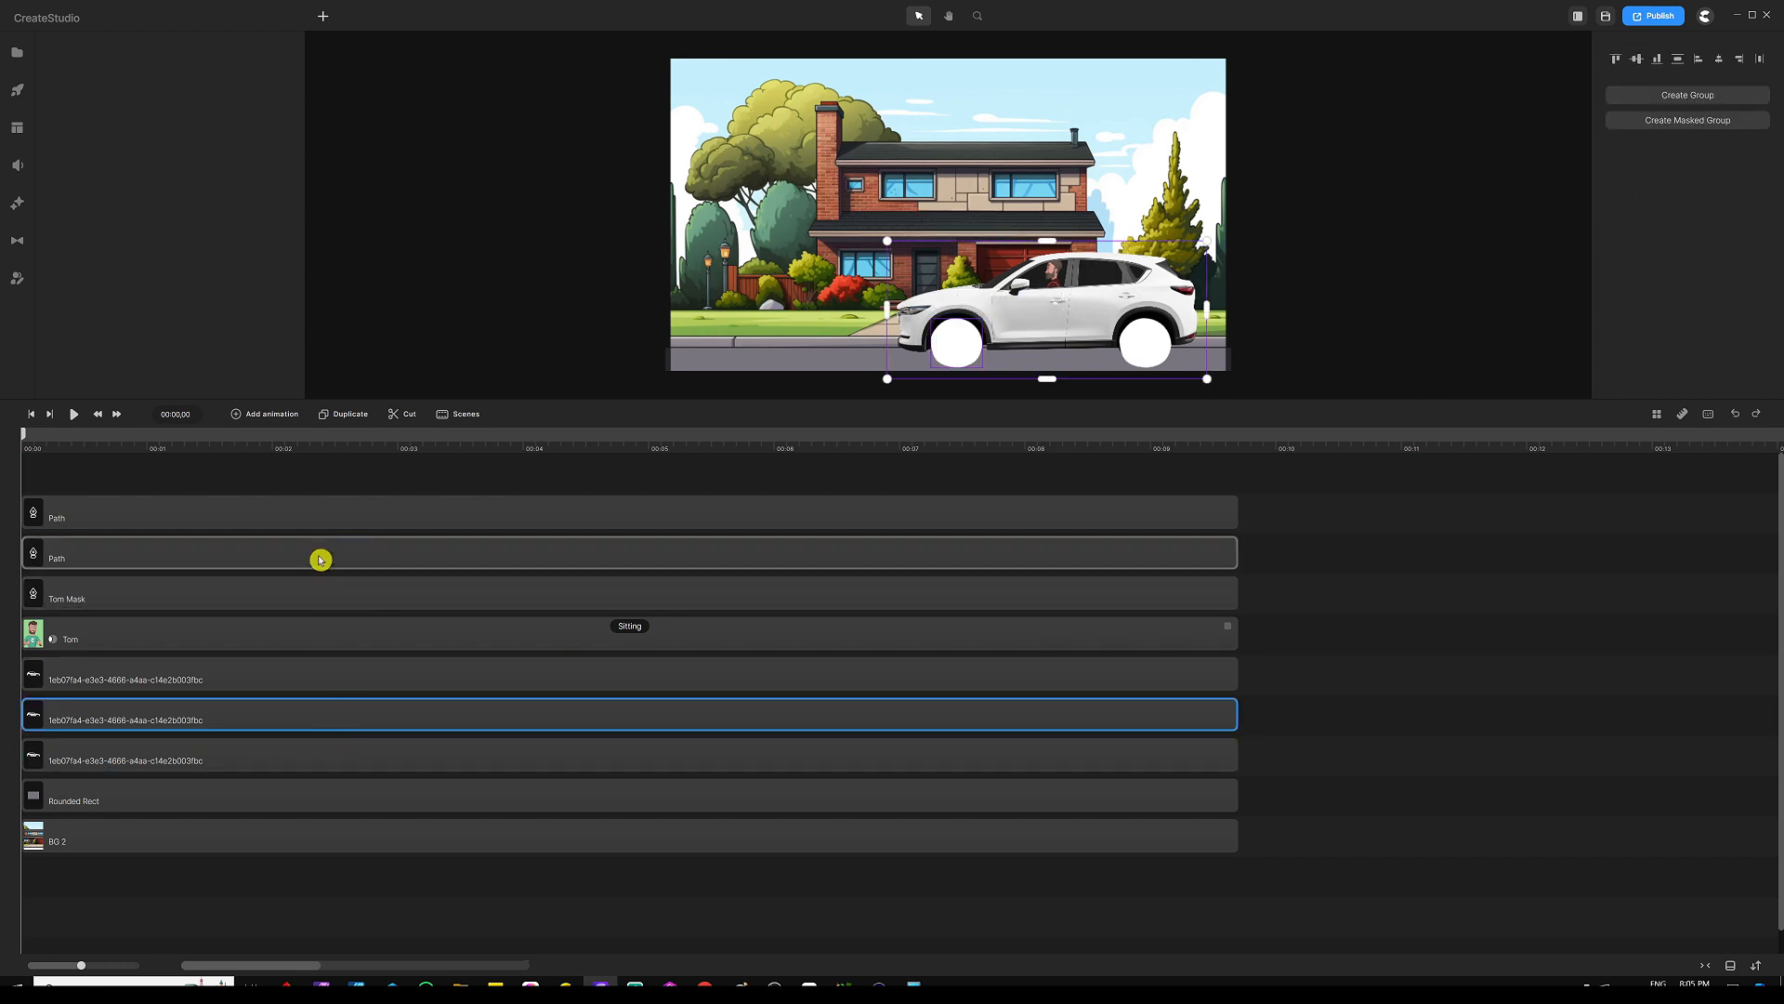
right_click(446, 715)
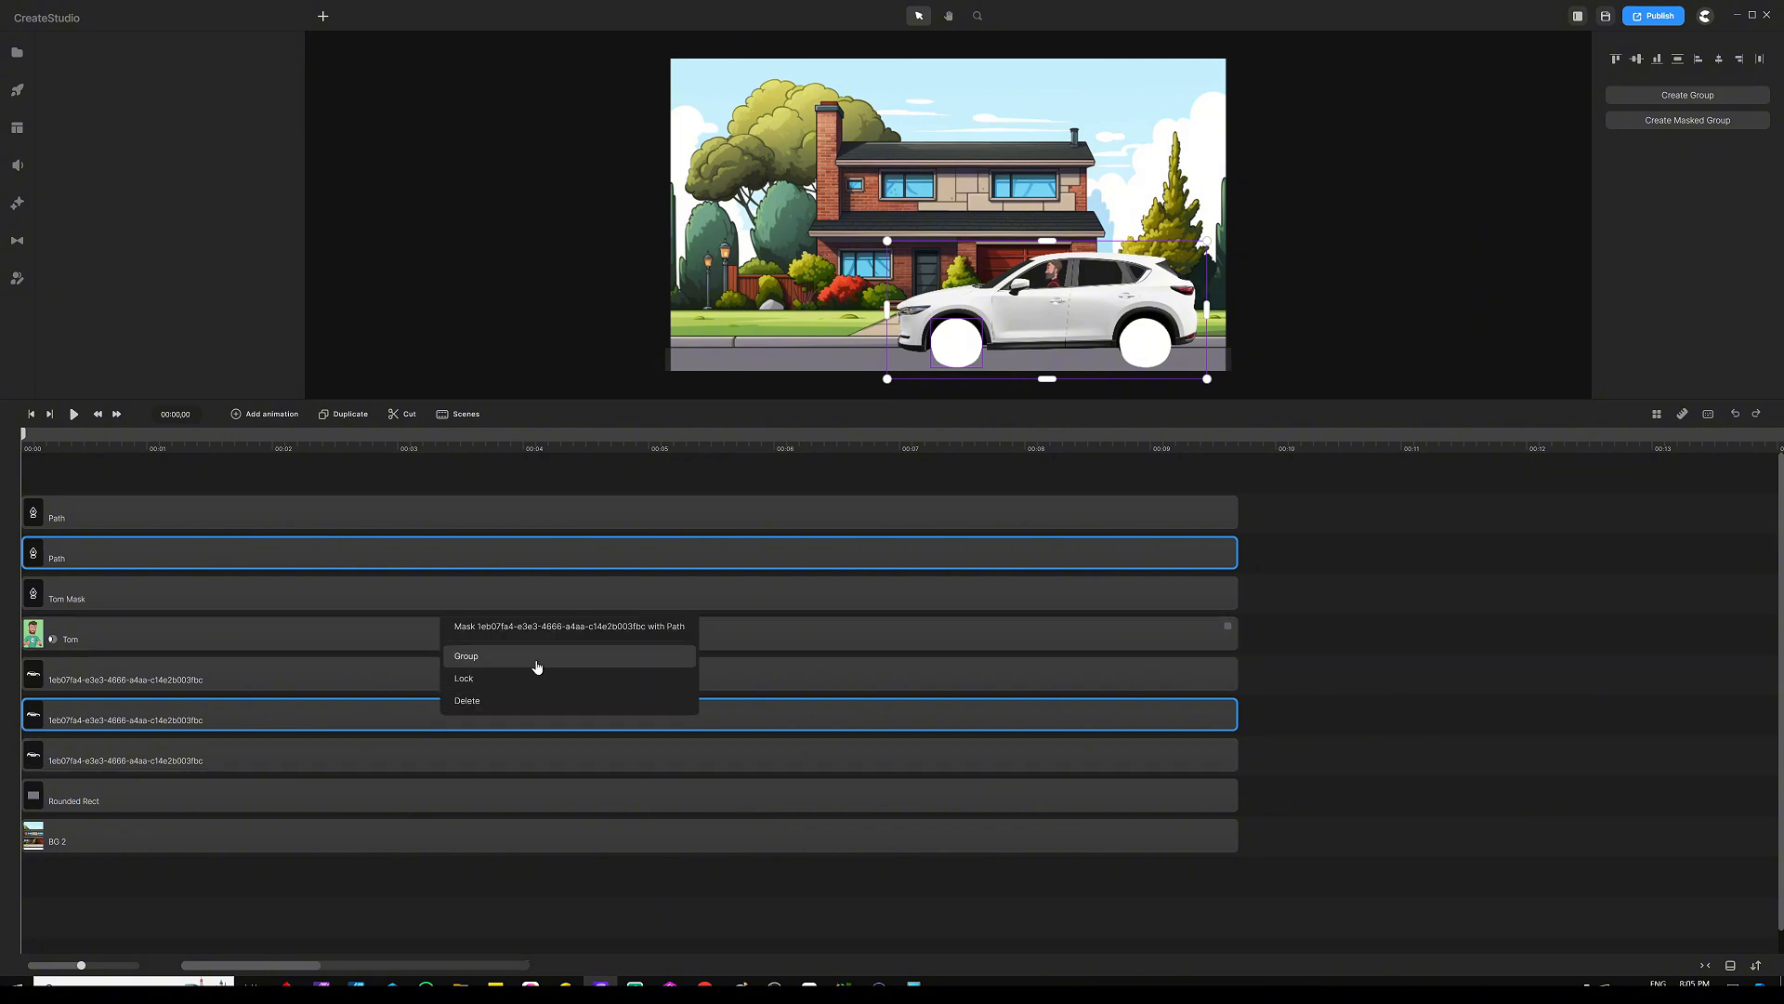
left_click(511, 627)
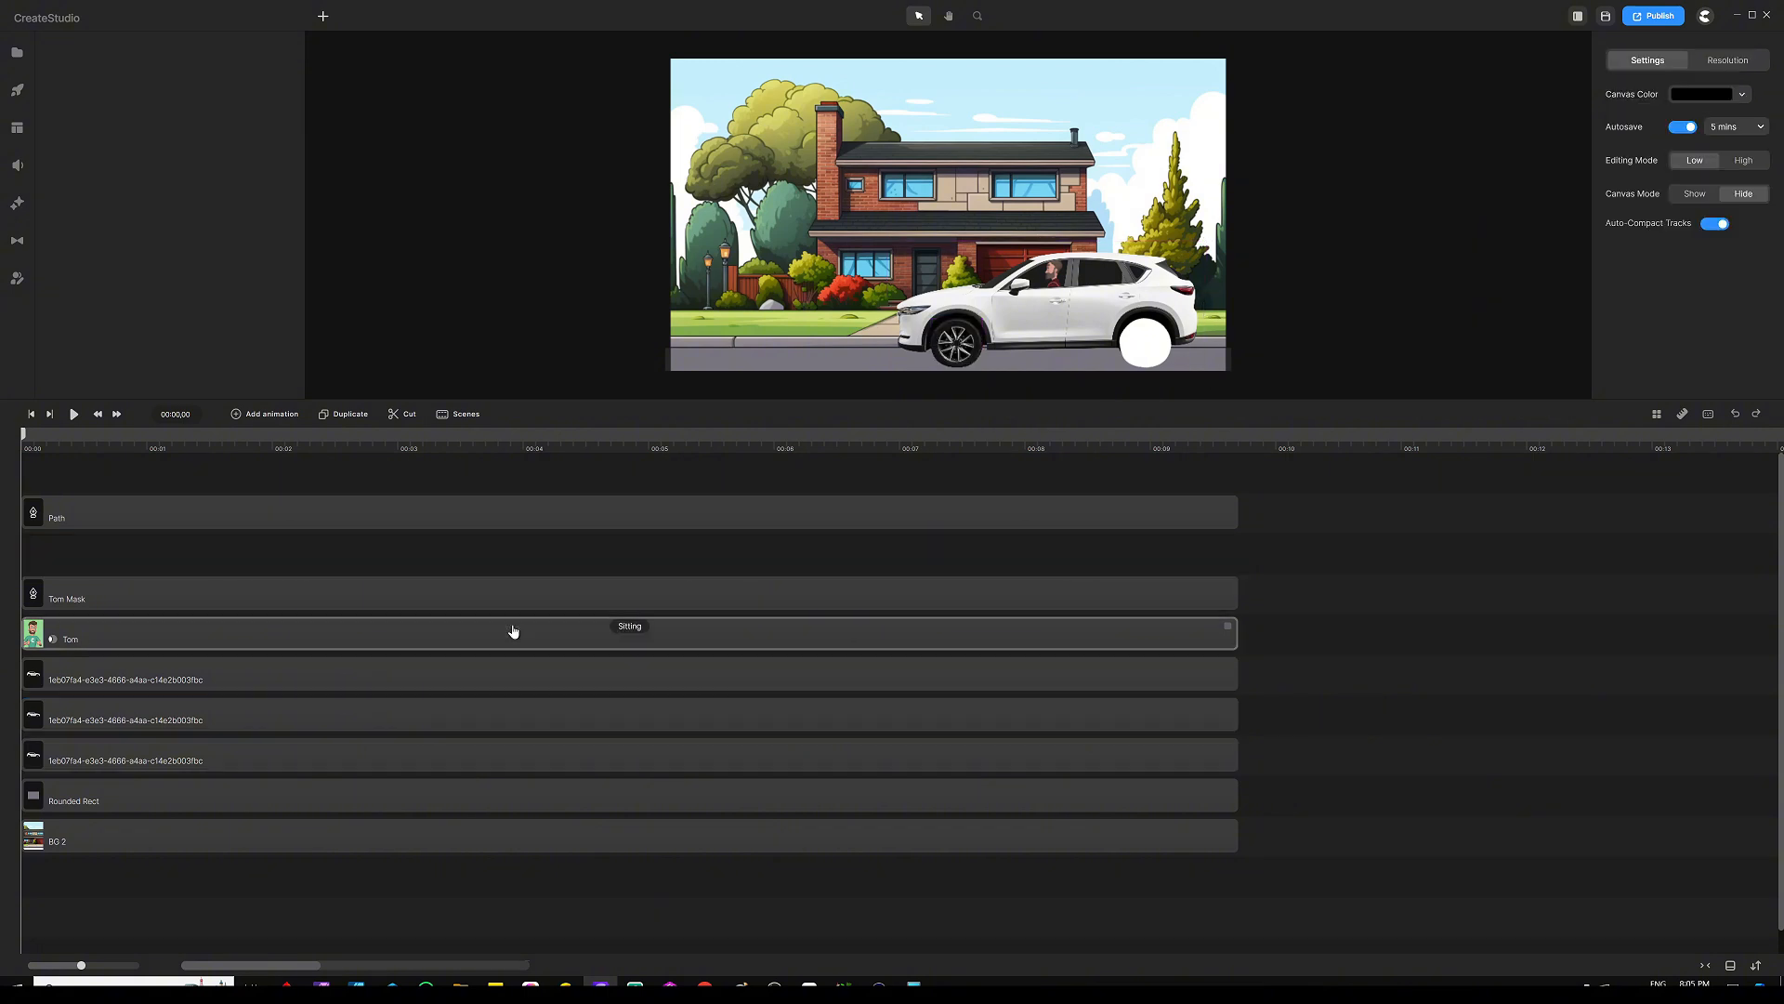
Mask the topmost car image layer with the rear wheel Path and check both masked wheel layers
left_click(946, 349)
left_click(333, 567)
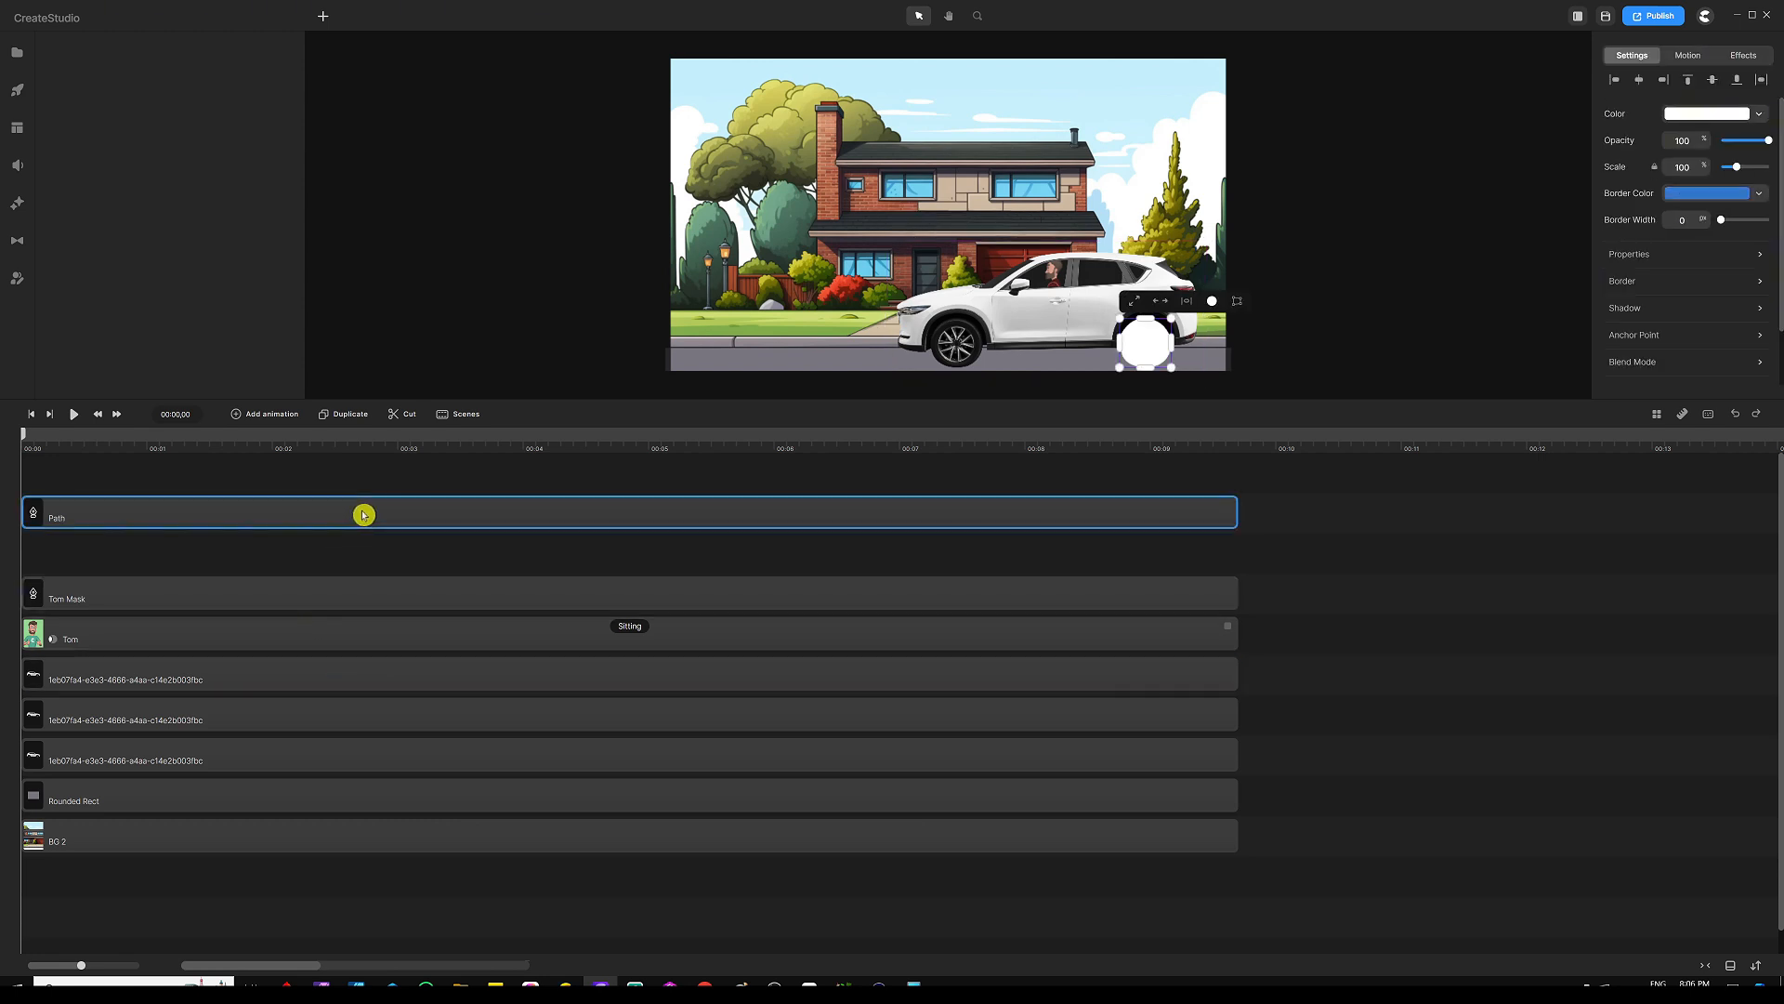
left_click(364, 753, "shift")
left_click(390, 681, "shift")
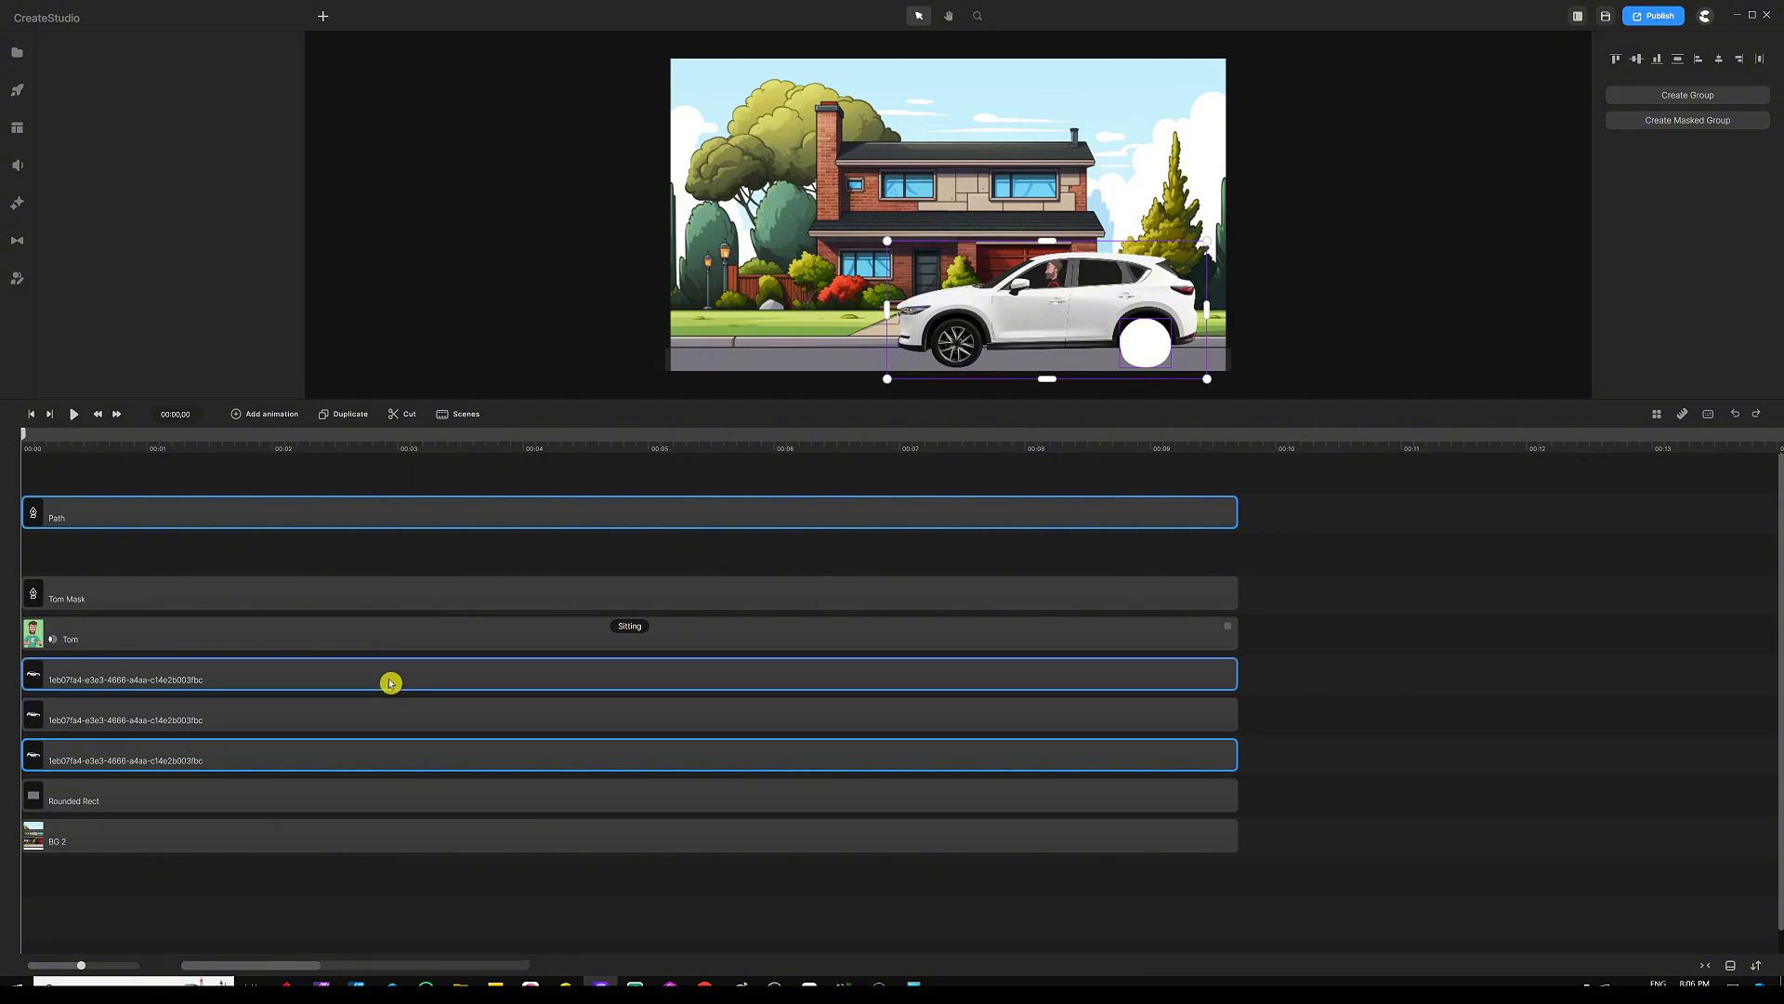
right_click(462, 674)
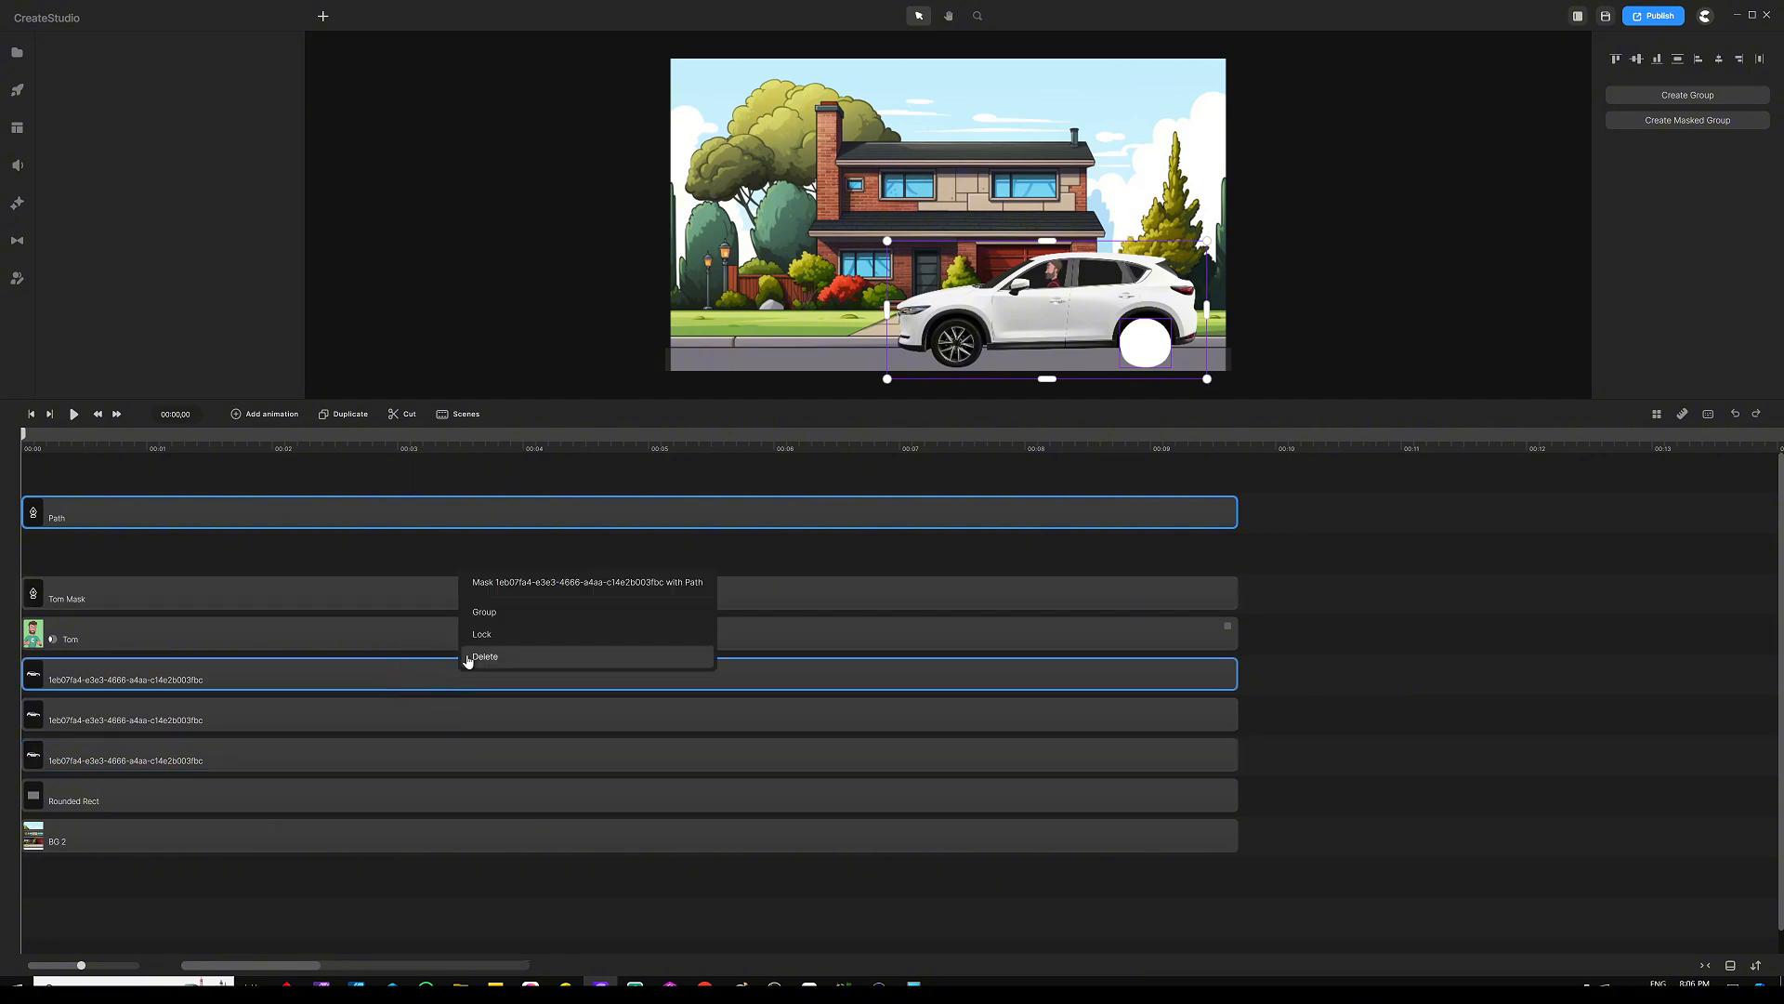
left_click(497, 586)
left_click(632, 588)
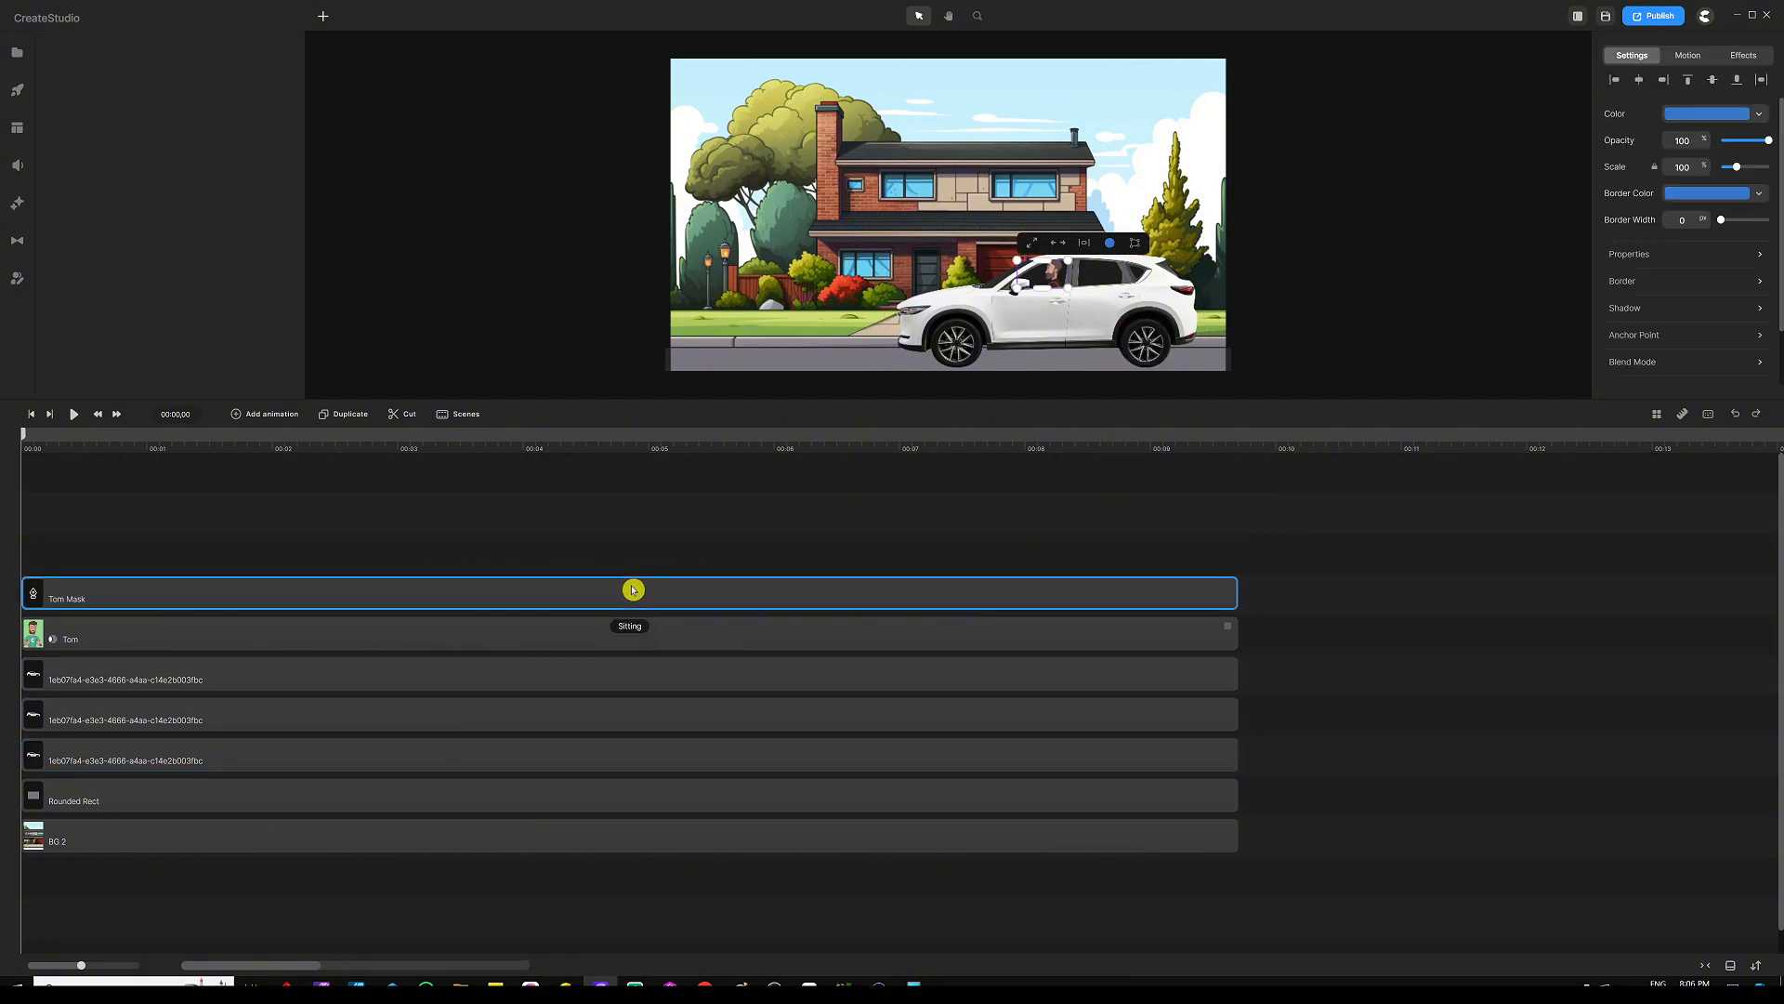
left_click(501, 546)
left_click(415, 673)
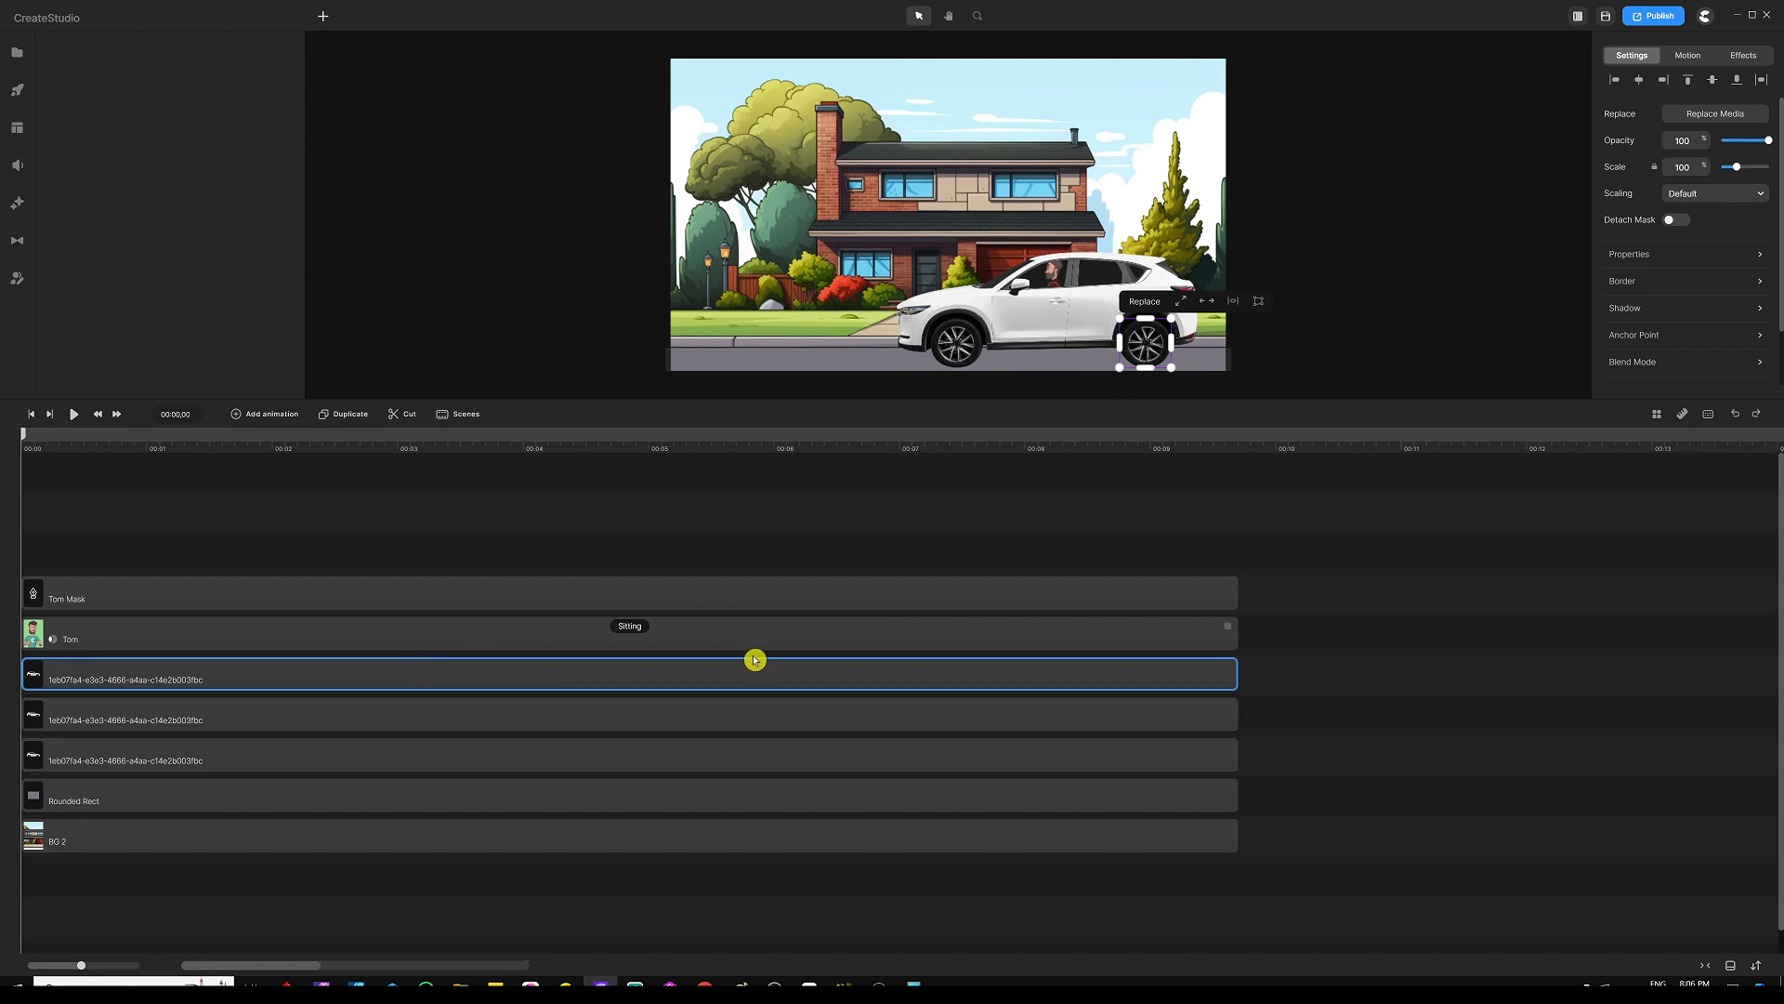
left_click(766, 722)
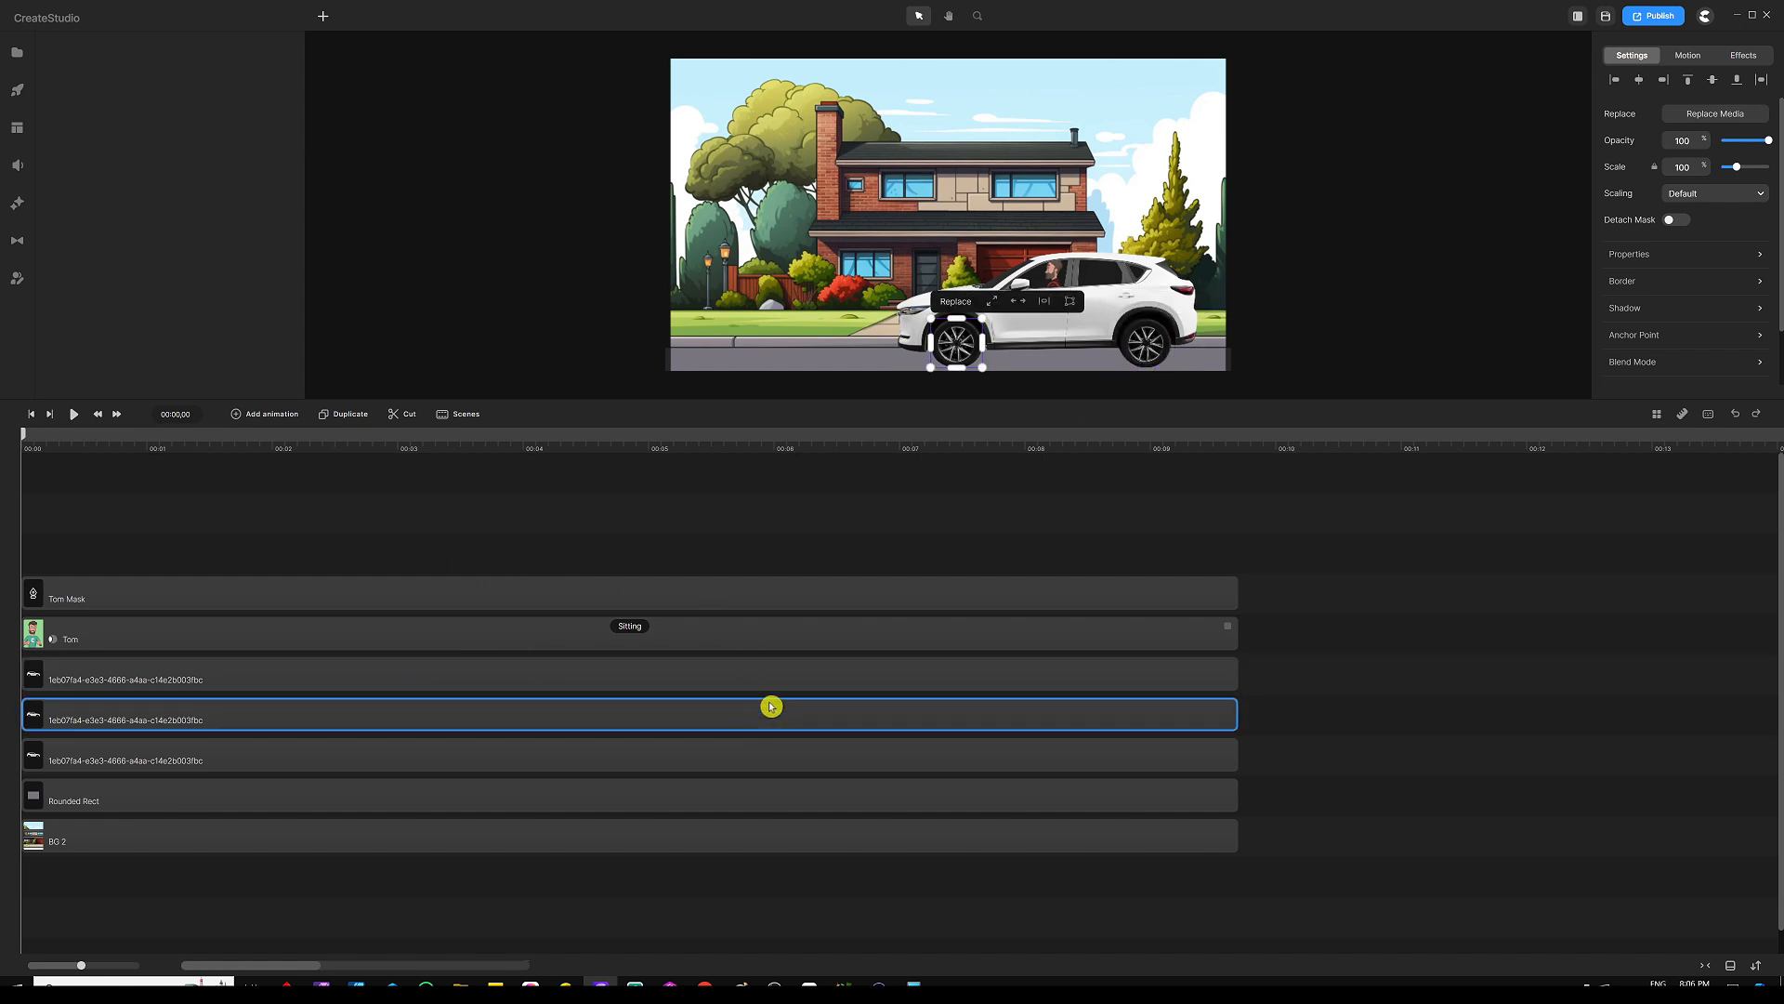
left_click(825, 488)
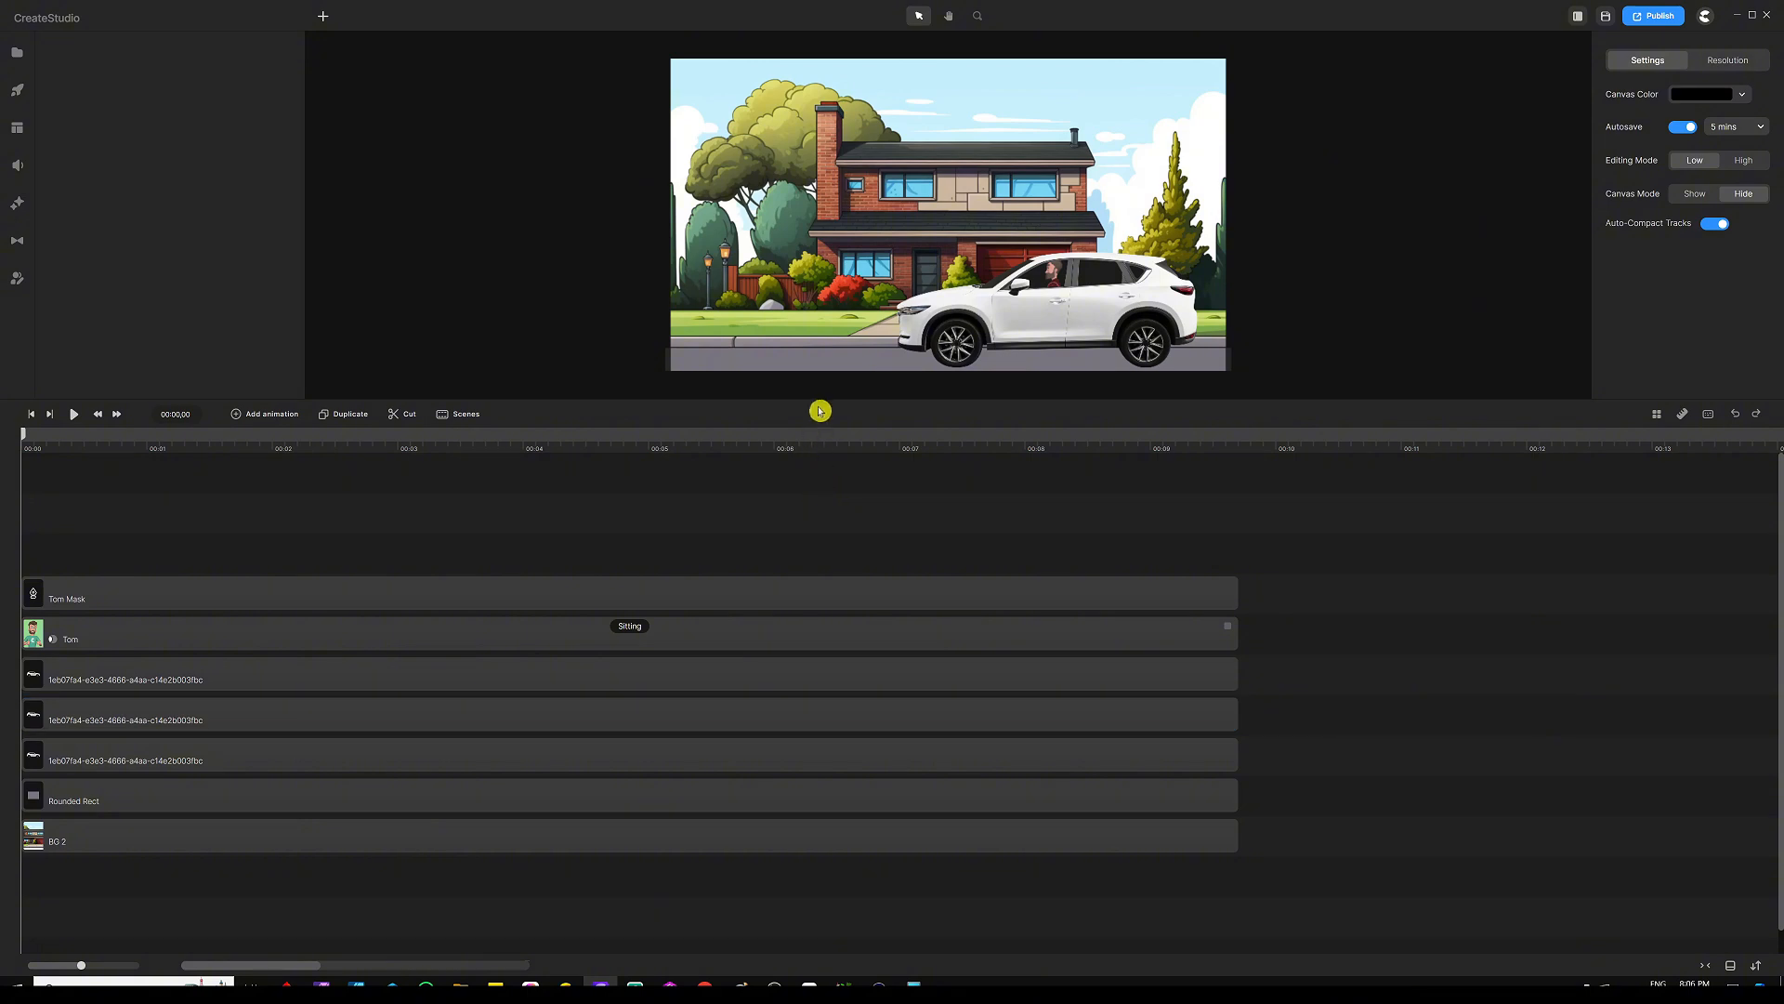
Add a Rotation animation with Linear easing to the front wheel layer, starting at 00:02,03
left_click_drag(823, 399, 824, 493)
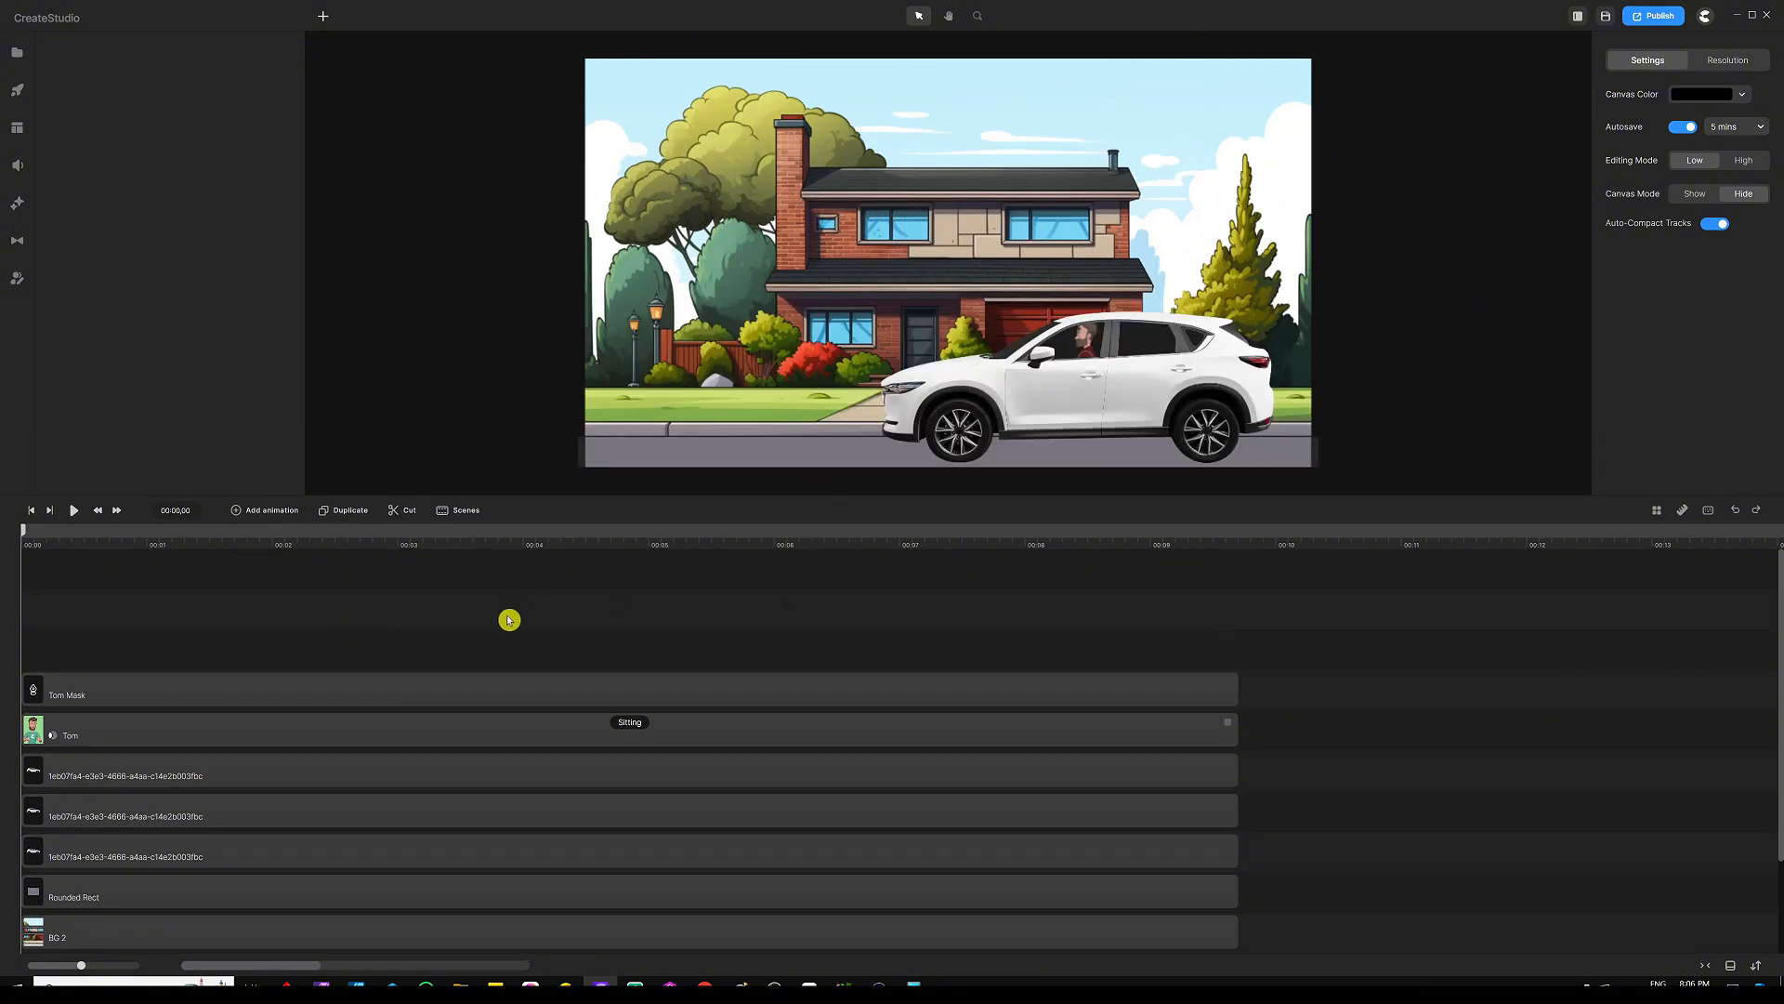
left_click(283, 538)
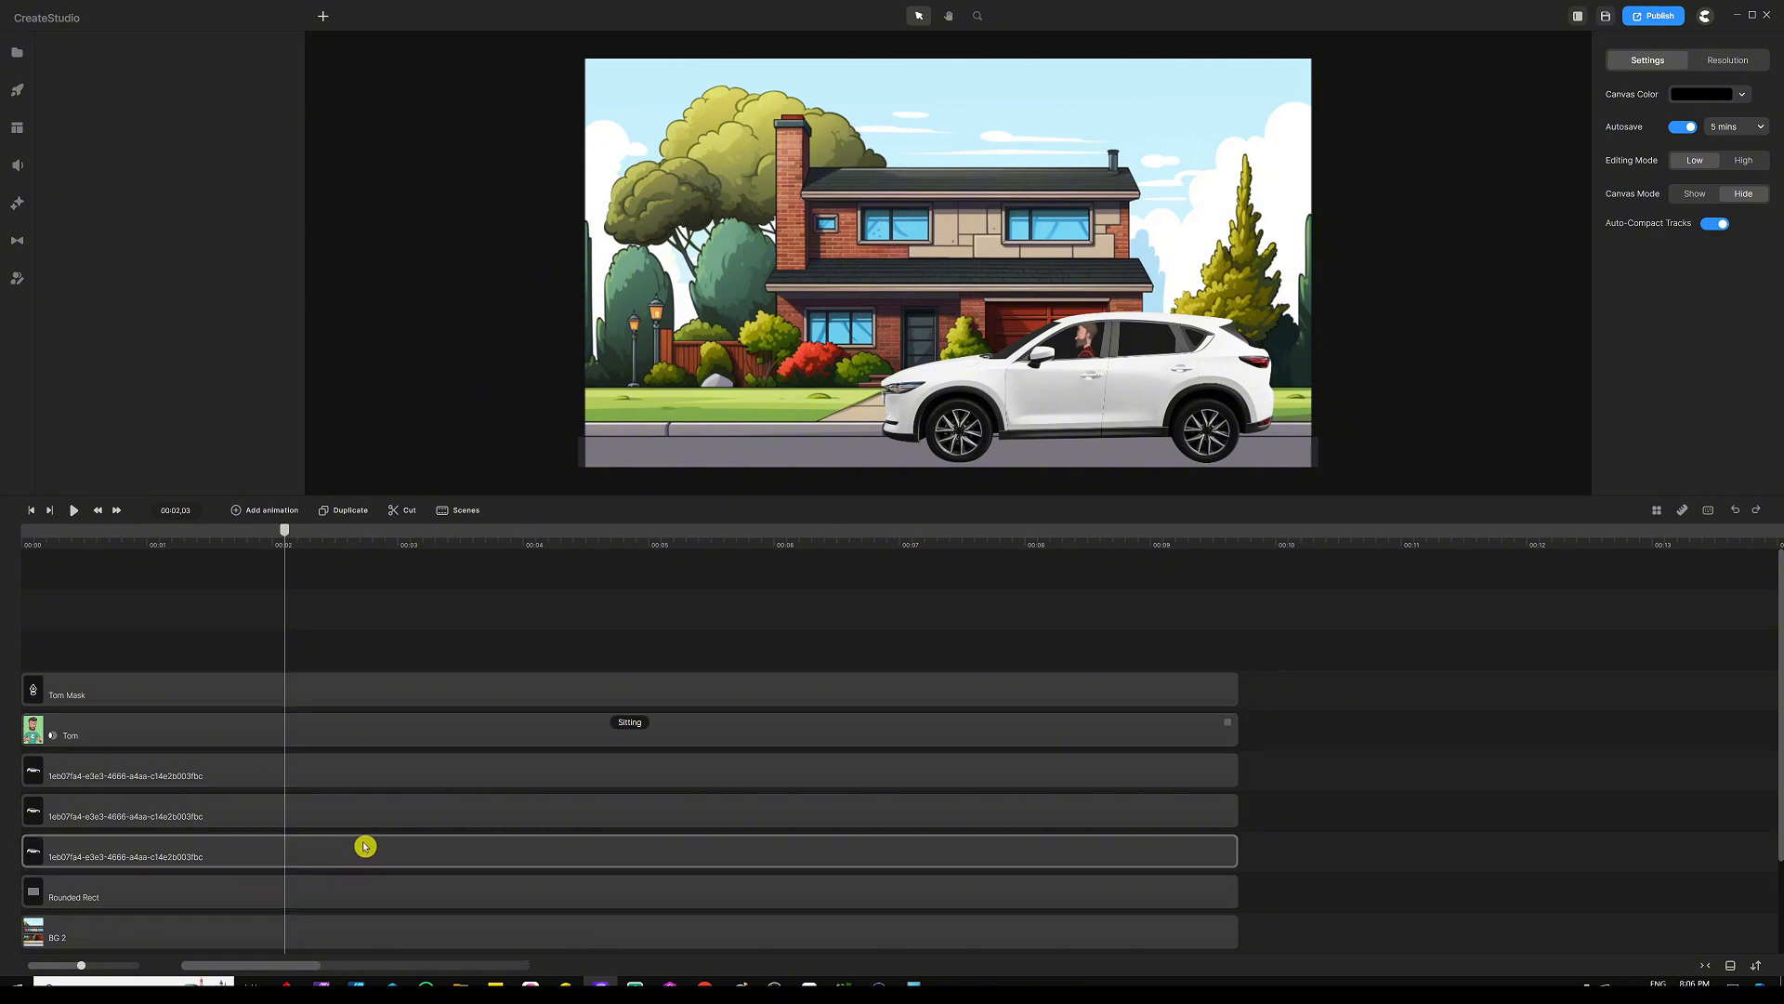
left_click(385, 816)
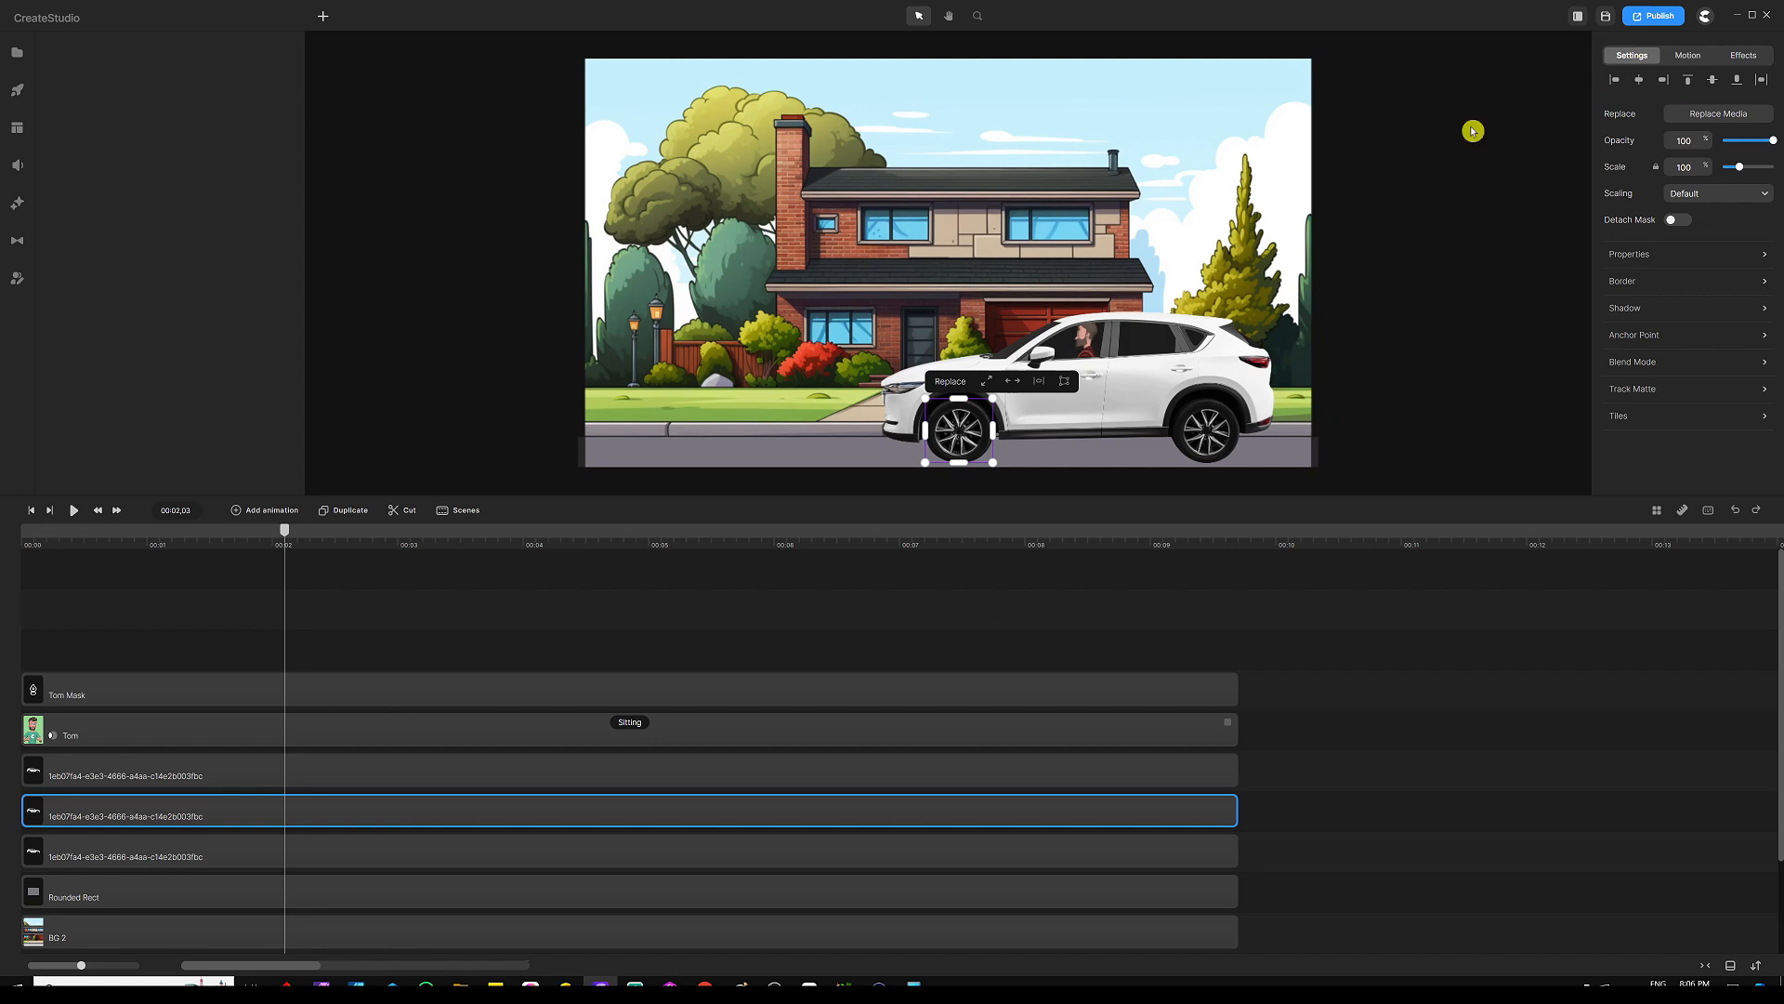
left_click(263, 514)
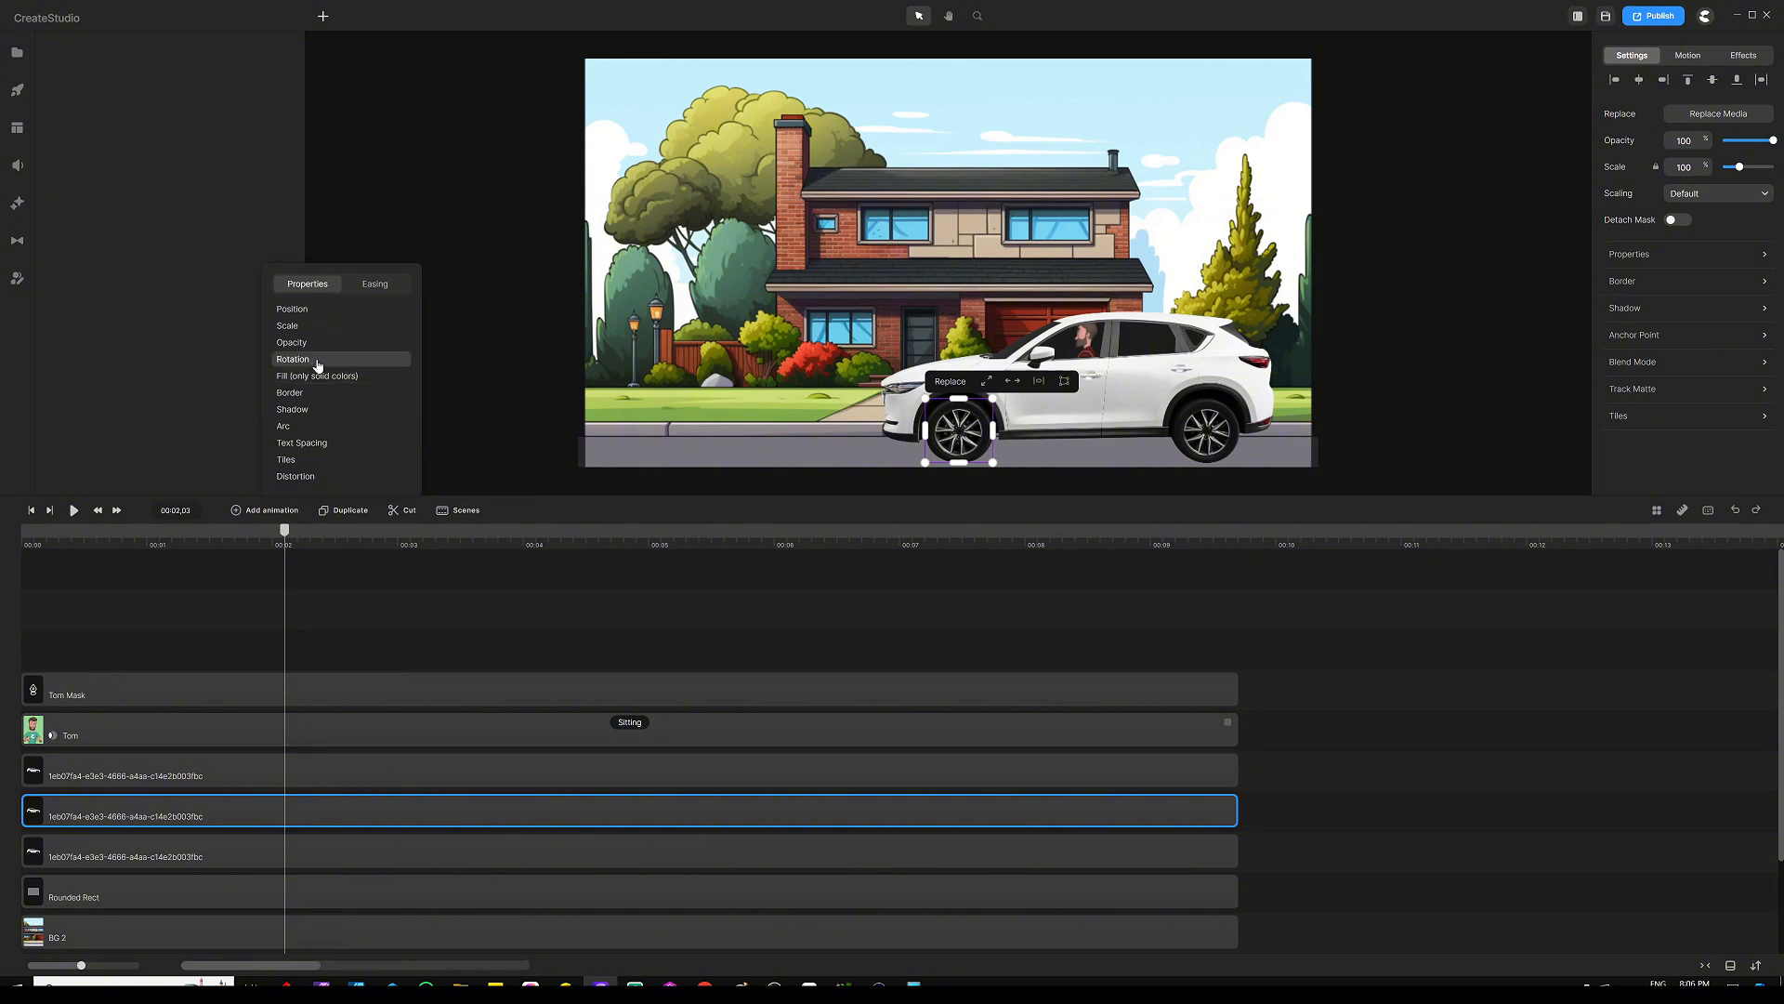
left_click(372, 286)
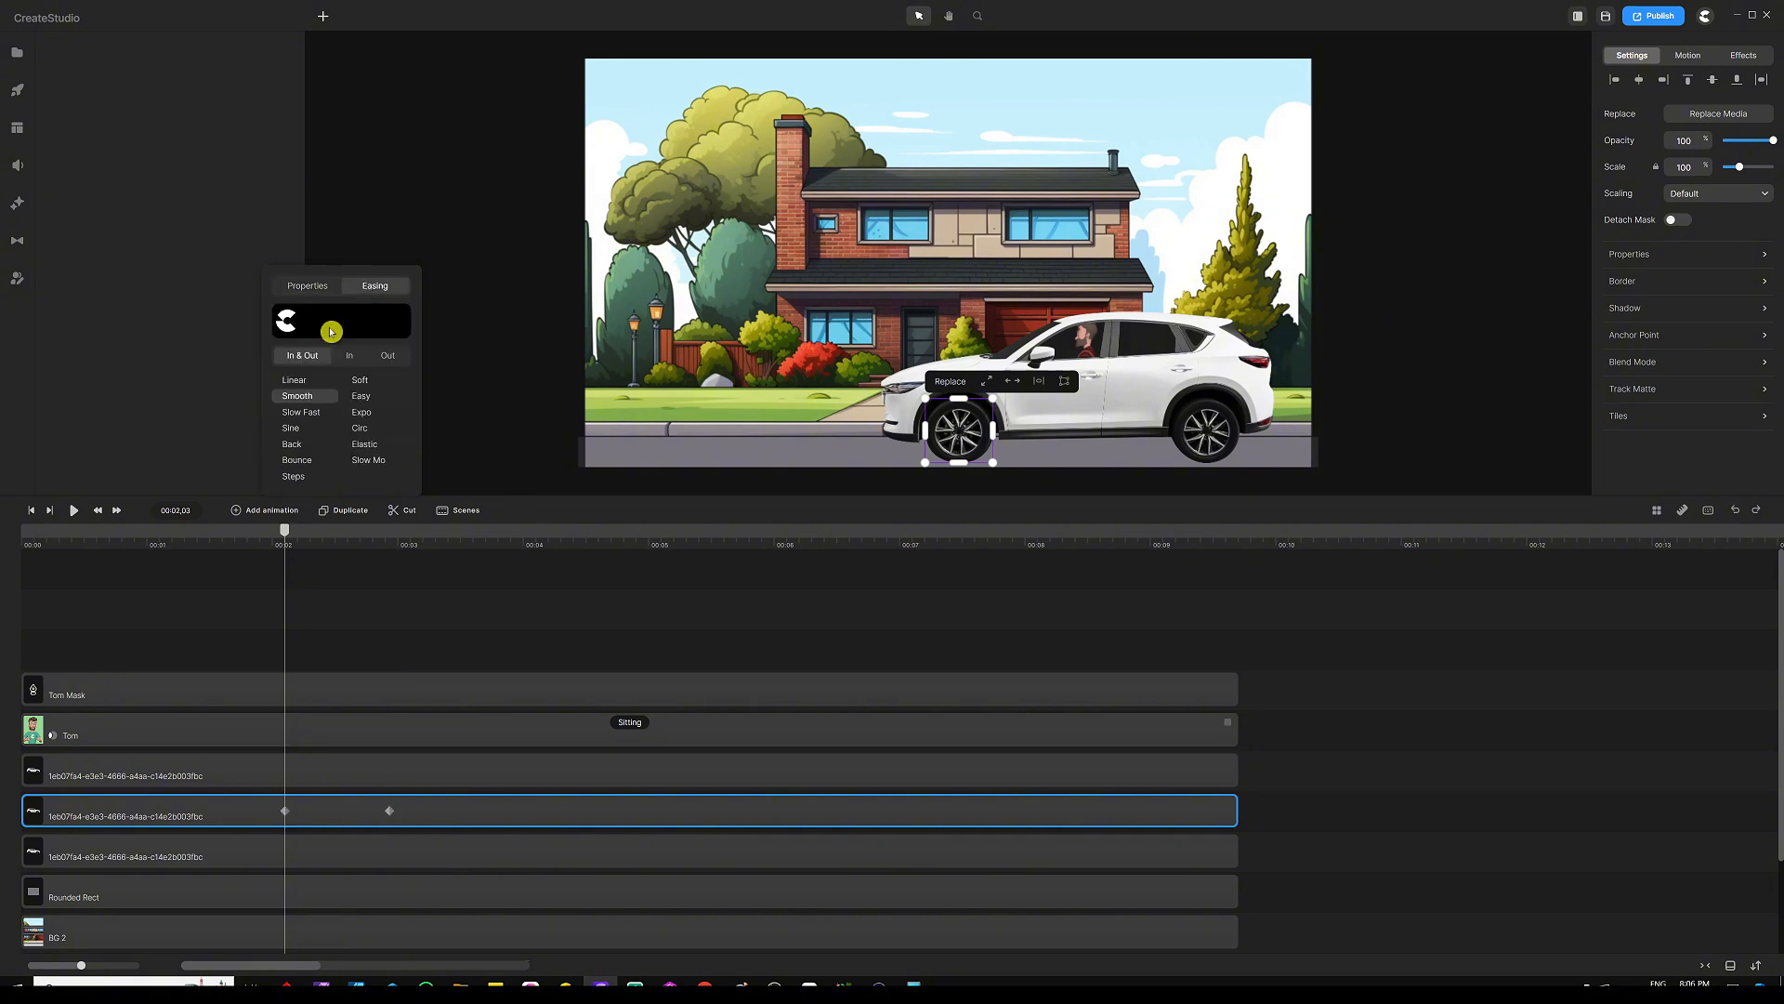
left_click(299, 386)
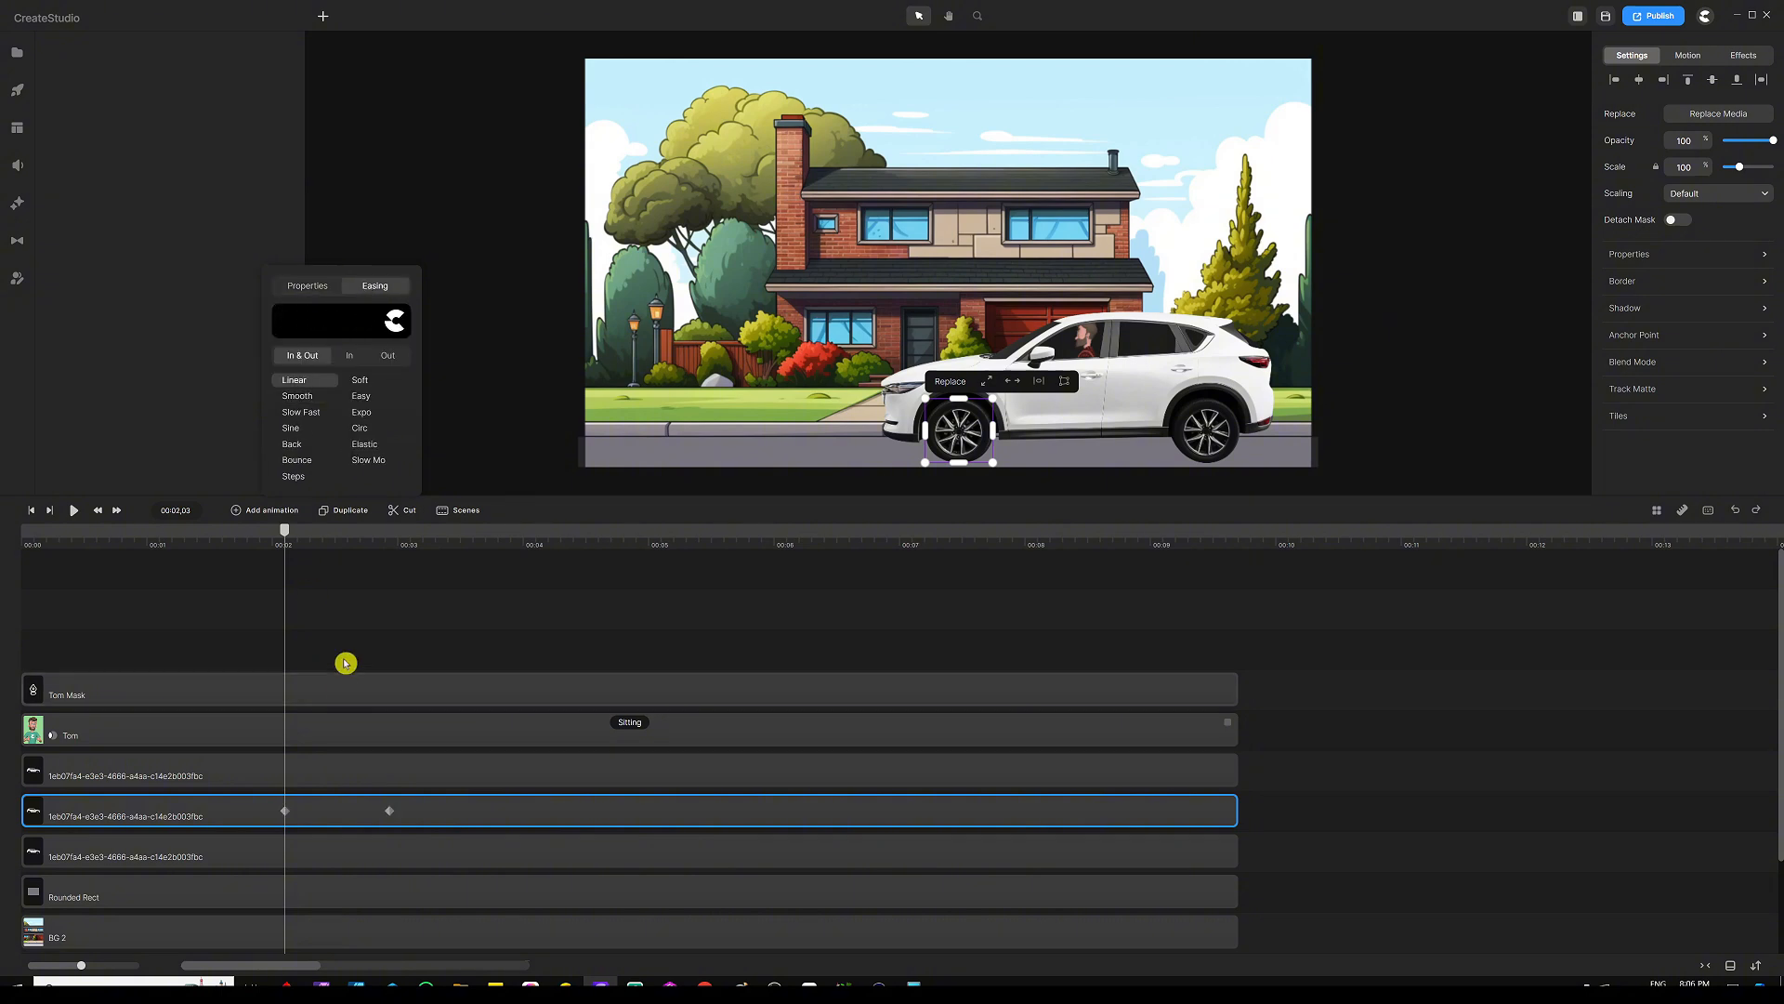
left_click(386, 617)
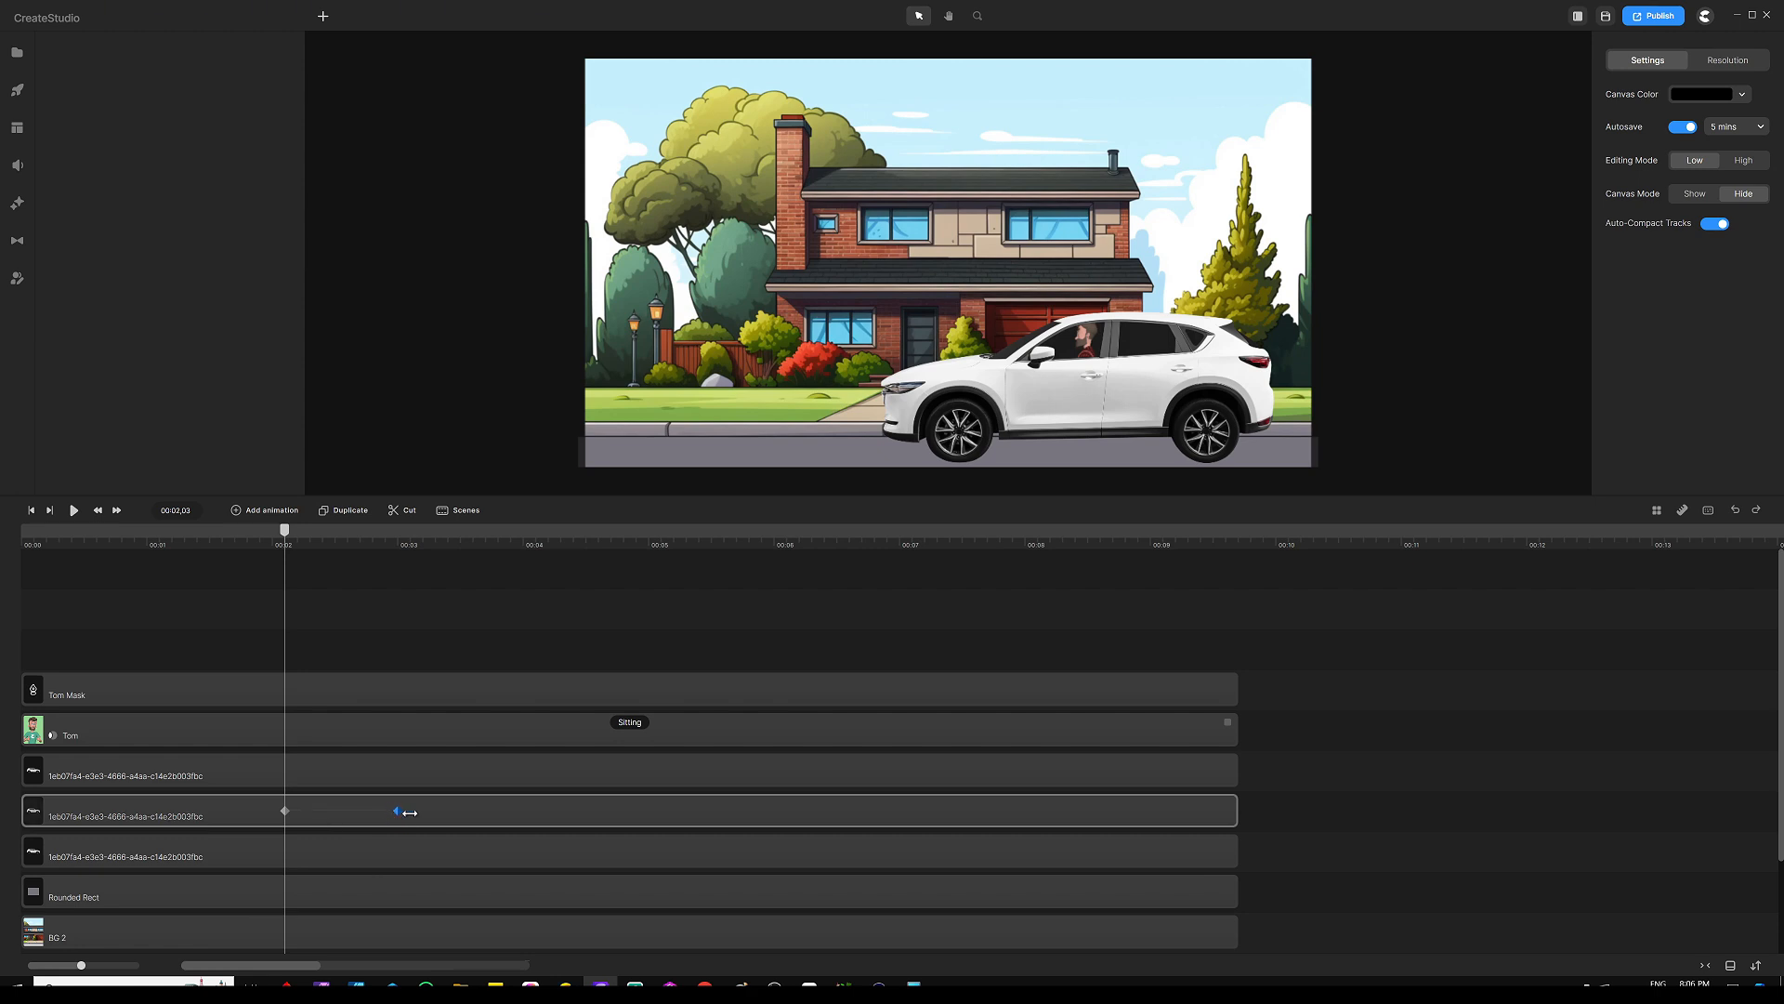
Extend the front wheel's rotation animation to 00:04,28 with an end Rotation of -740°, save the project and check the spin
left_click_drag(409, 812, 642, 811)
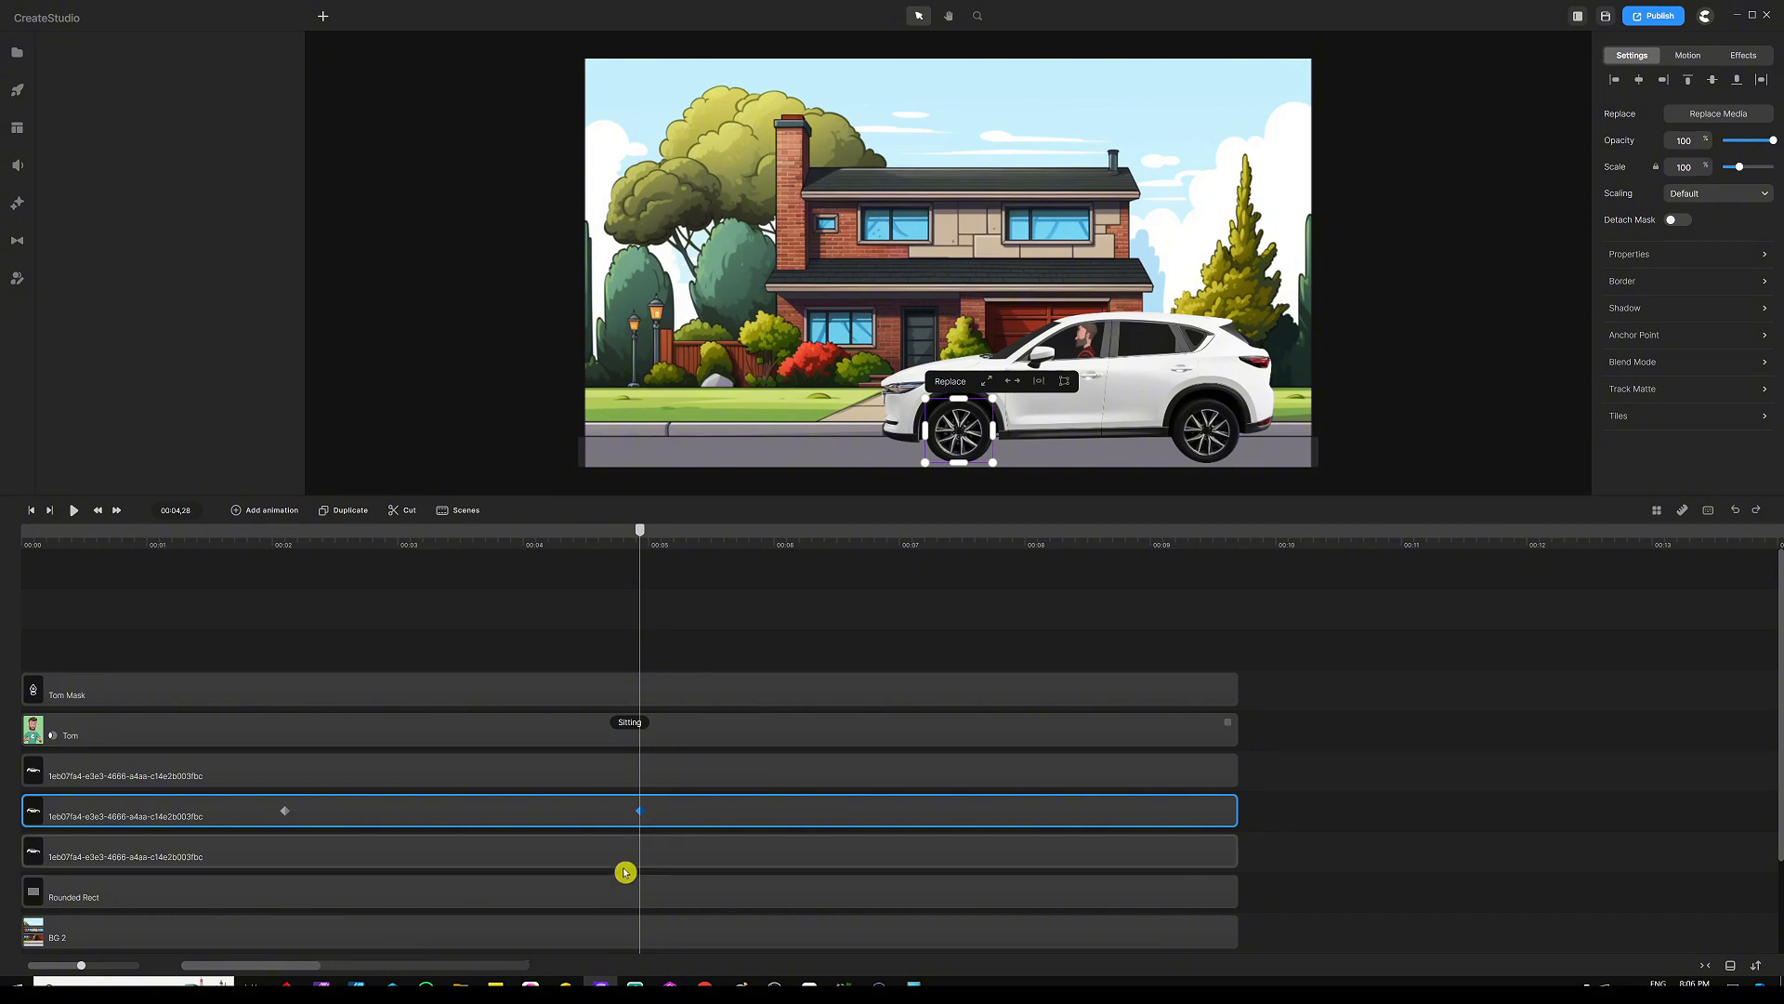
key("ctrl+s")
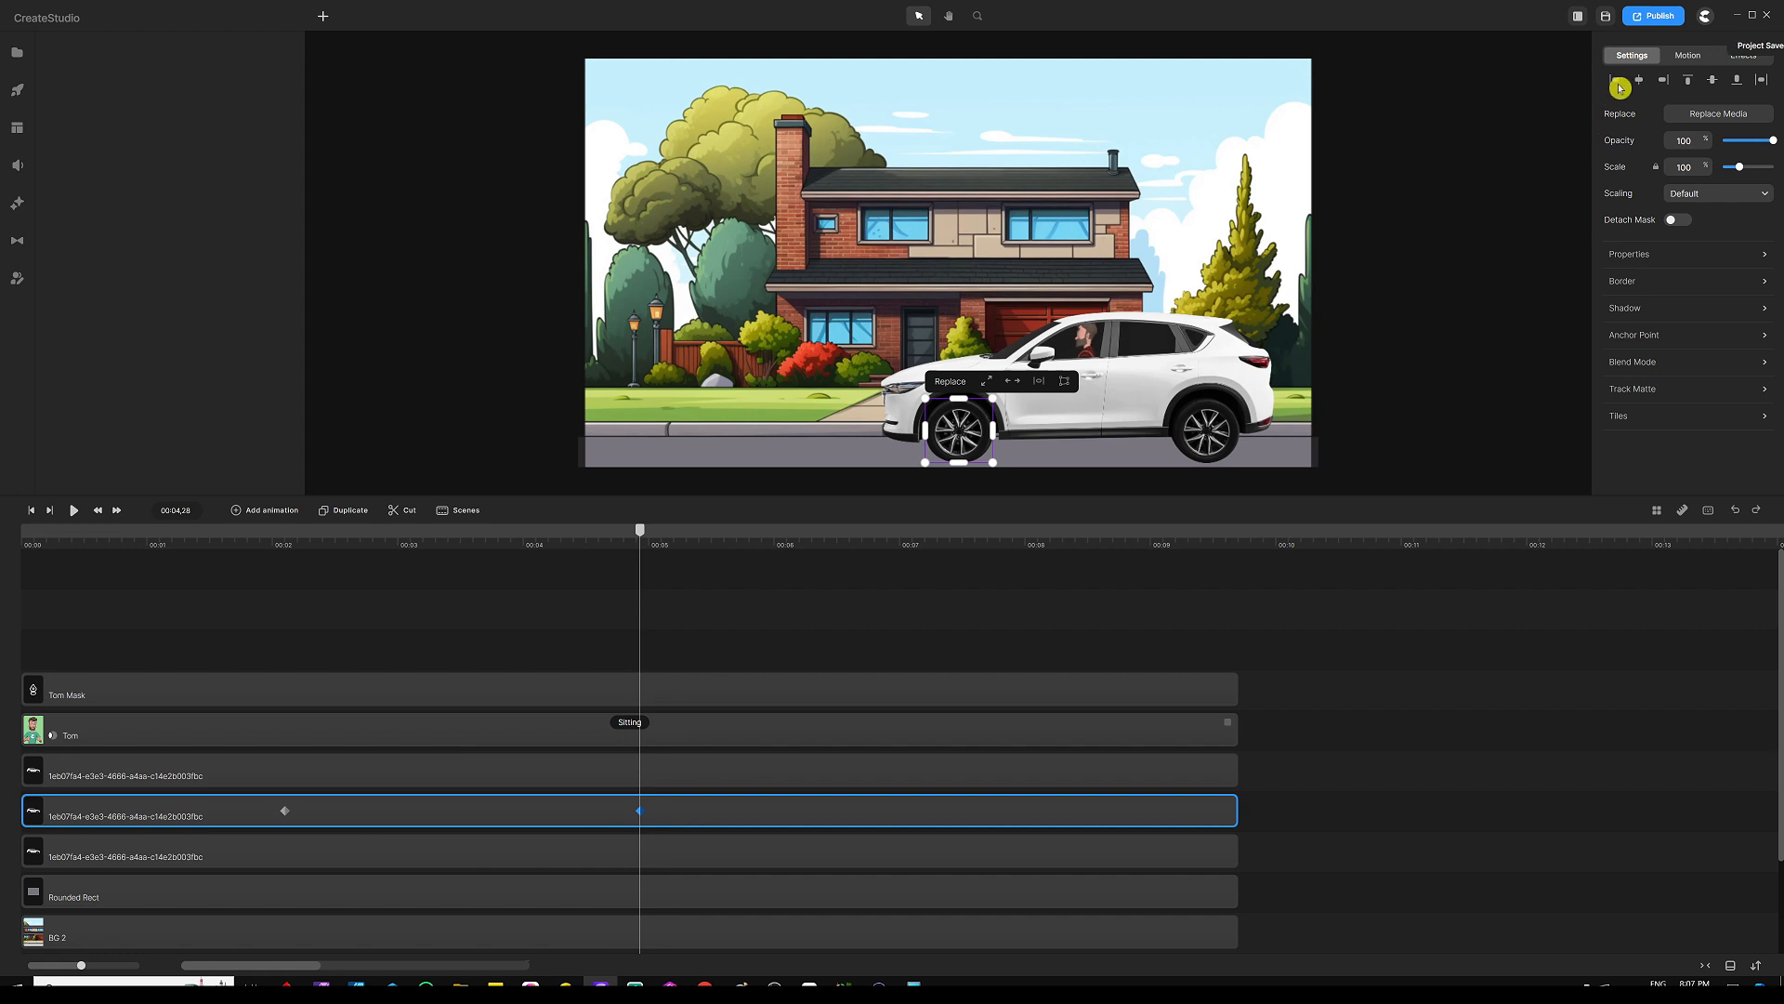
left_click(1628, 260)
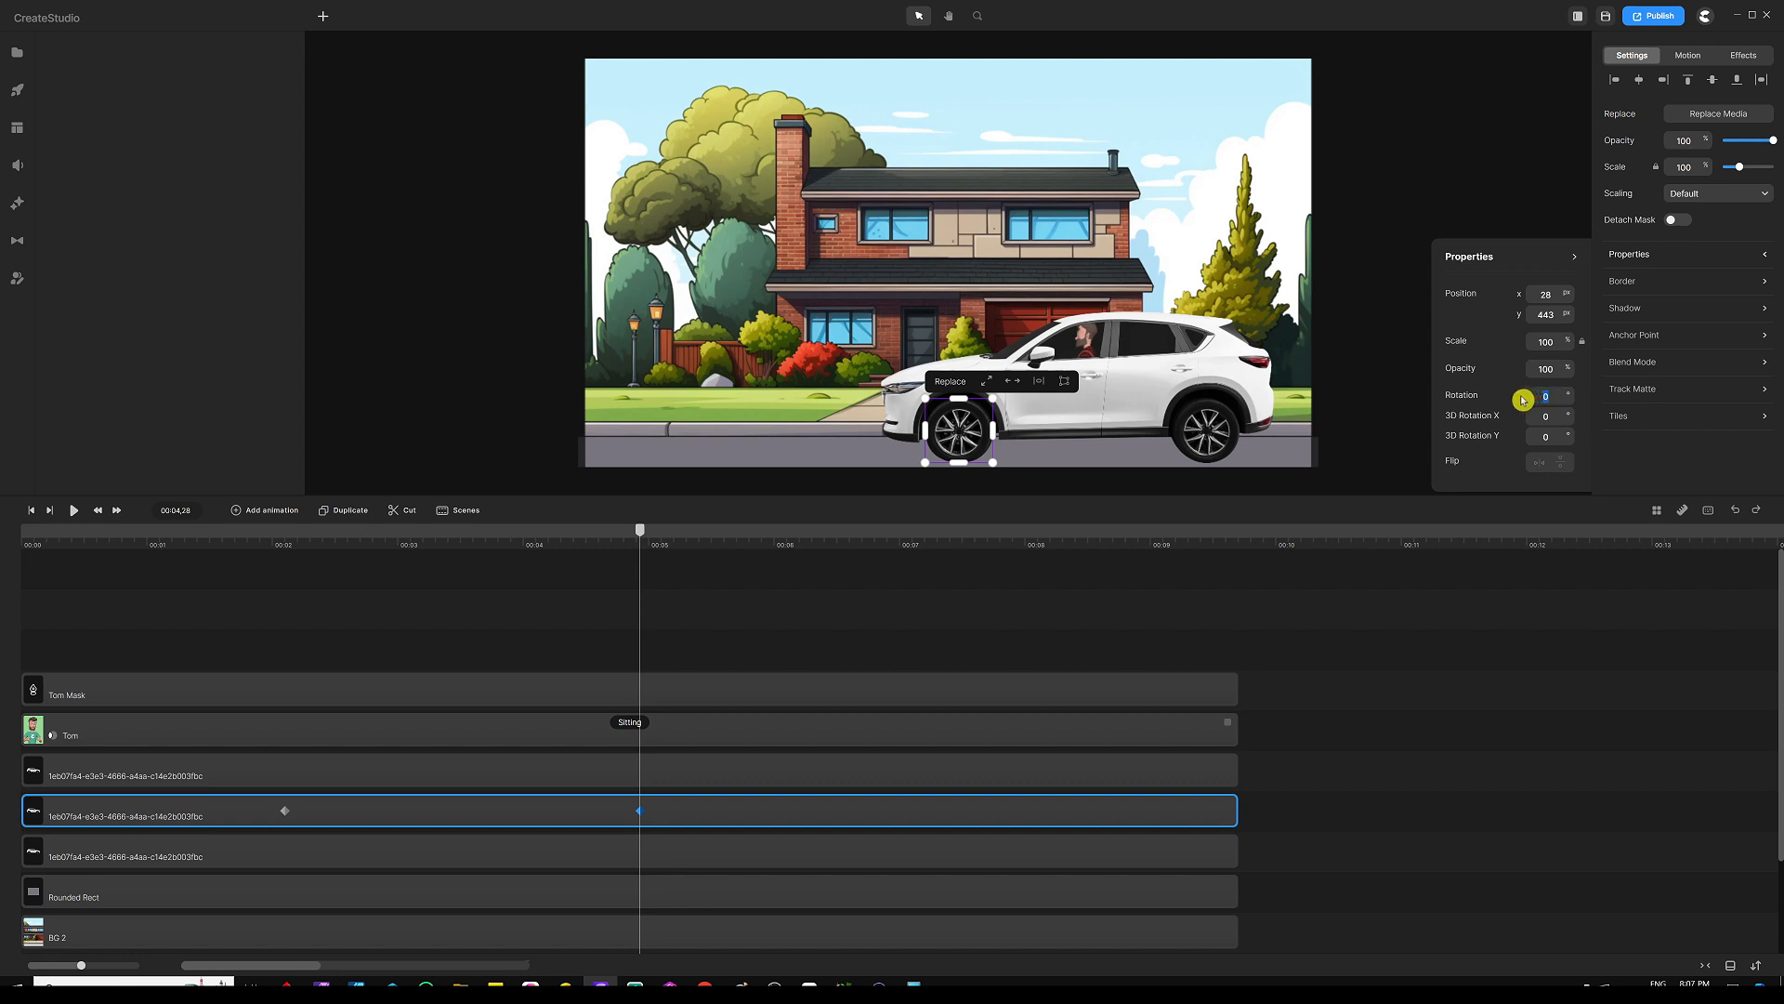
type("740")
key("Return")
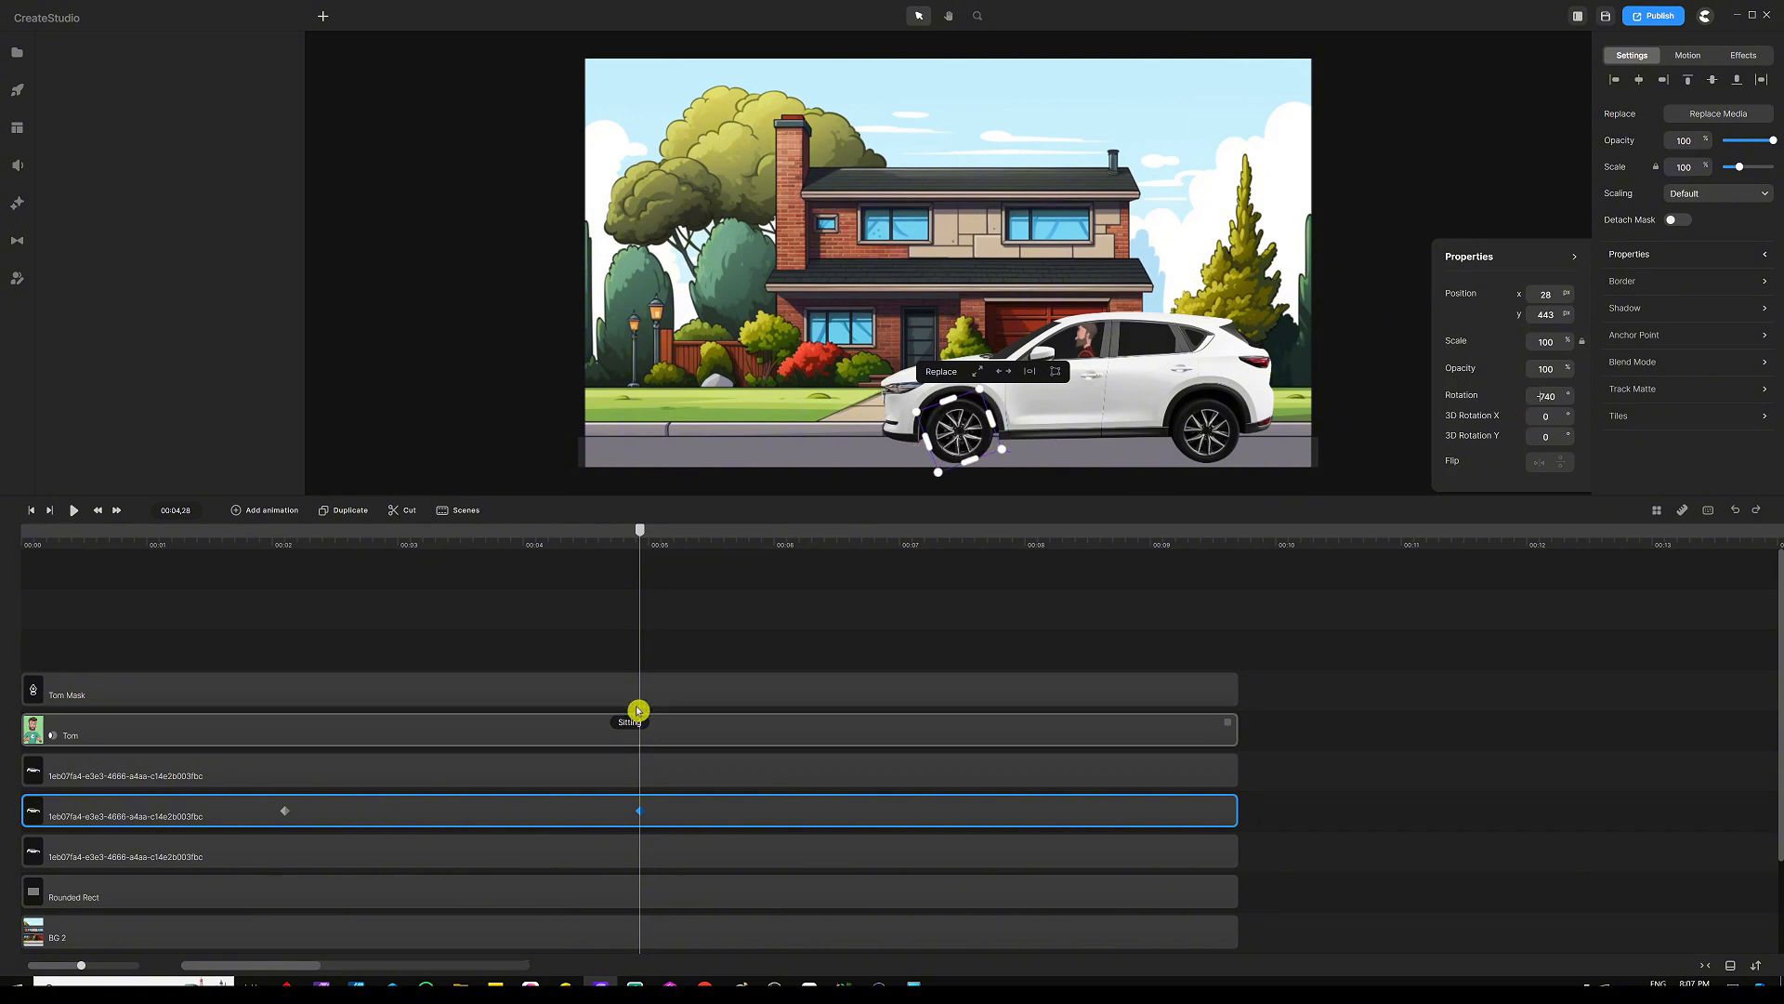
left_click(707, 654)
left_click_drag(251, 538, 555, 572)
left_click_drag(437, 533, 289, 549)
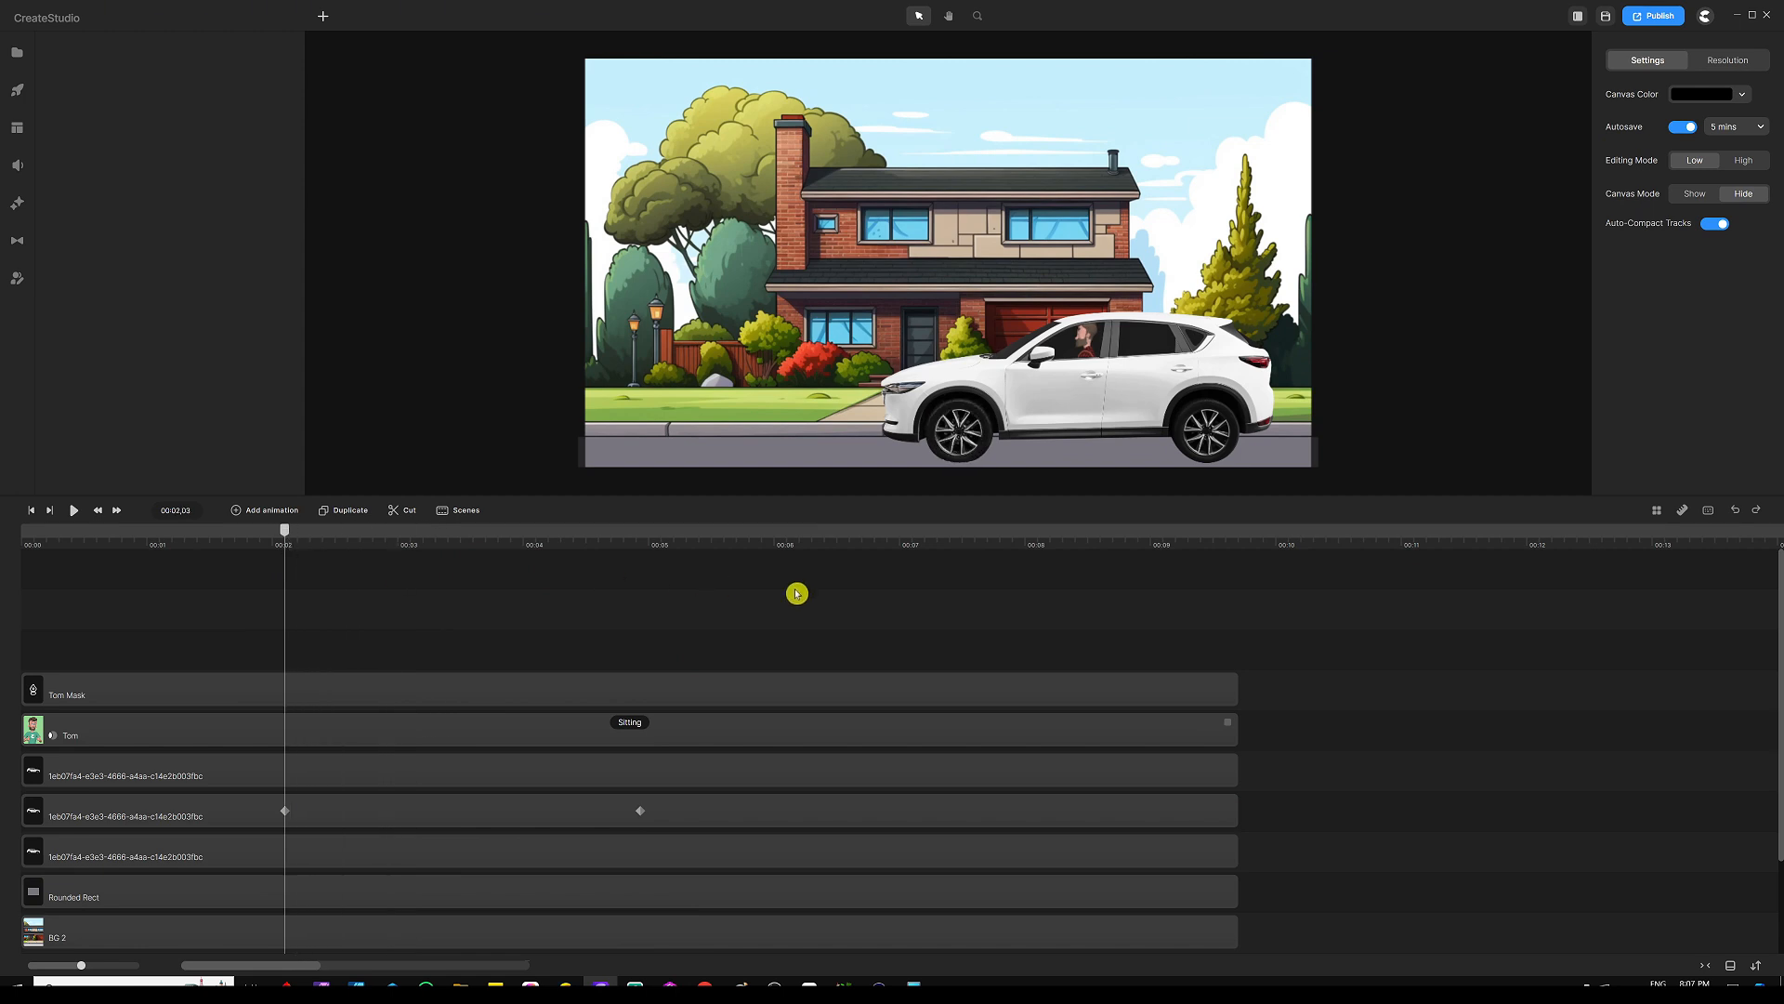
Replace the rear wheel layer with a duplicate of the animated front wheel placed over the rear wheel, and preview both wheels spinning
left_click(1207, 427)
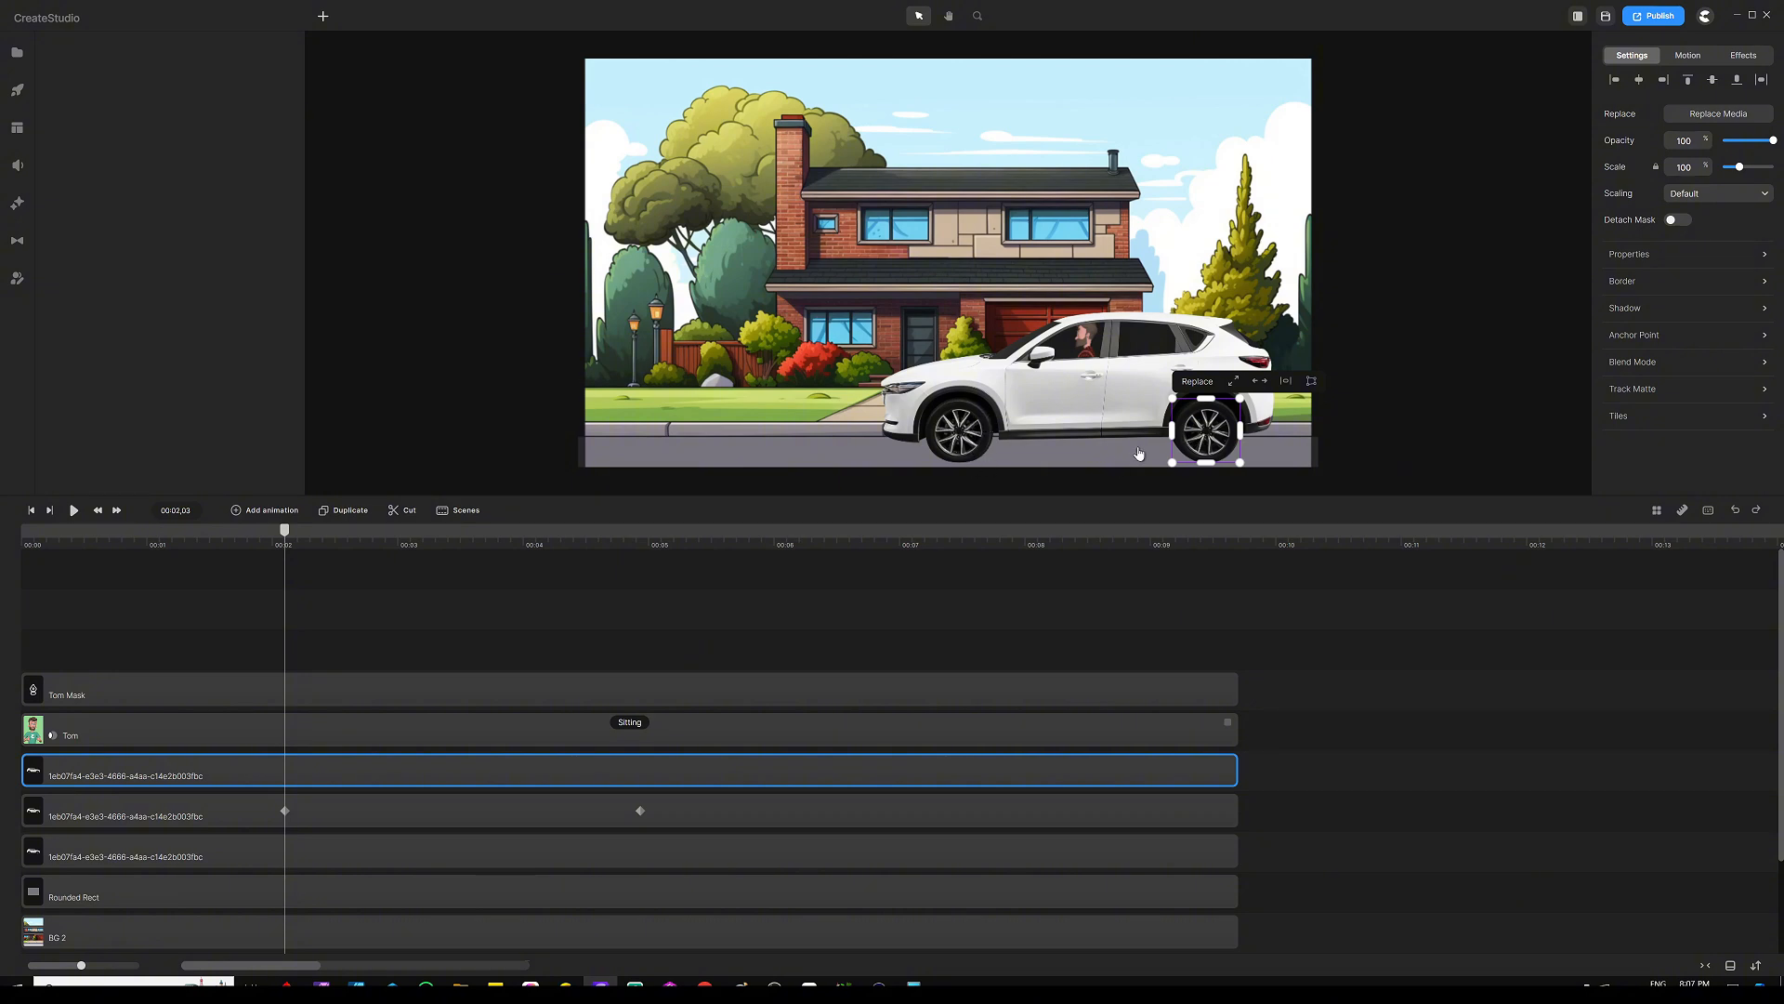
key("Delete")
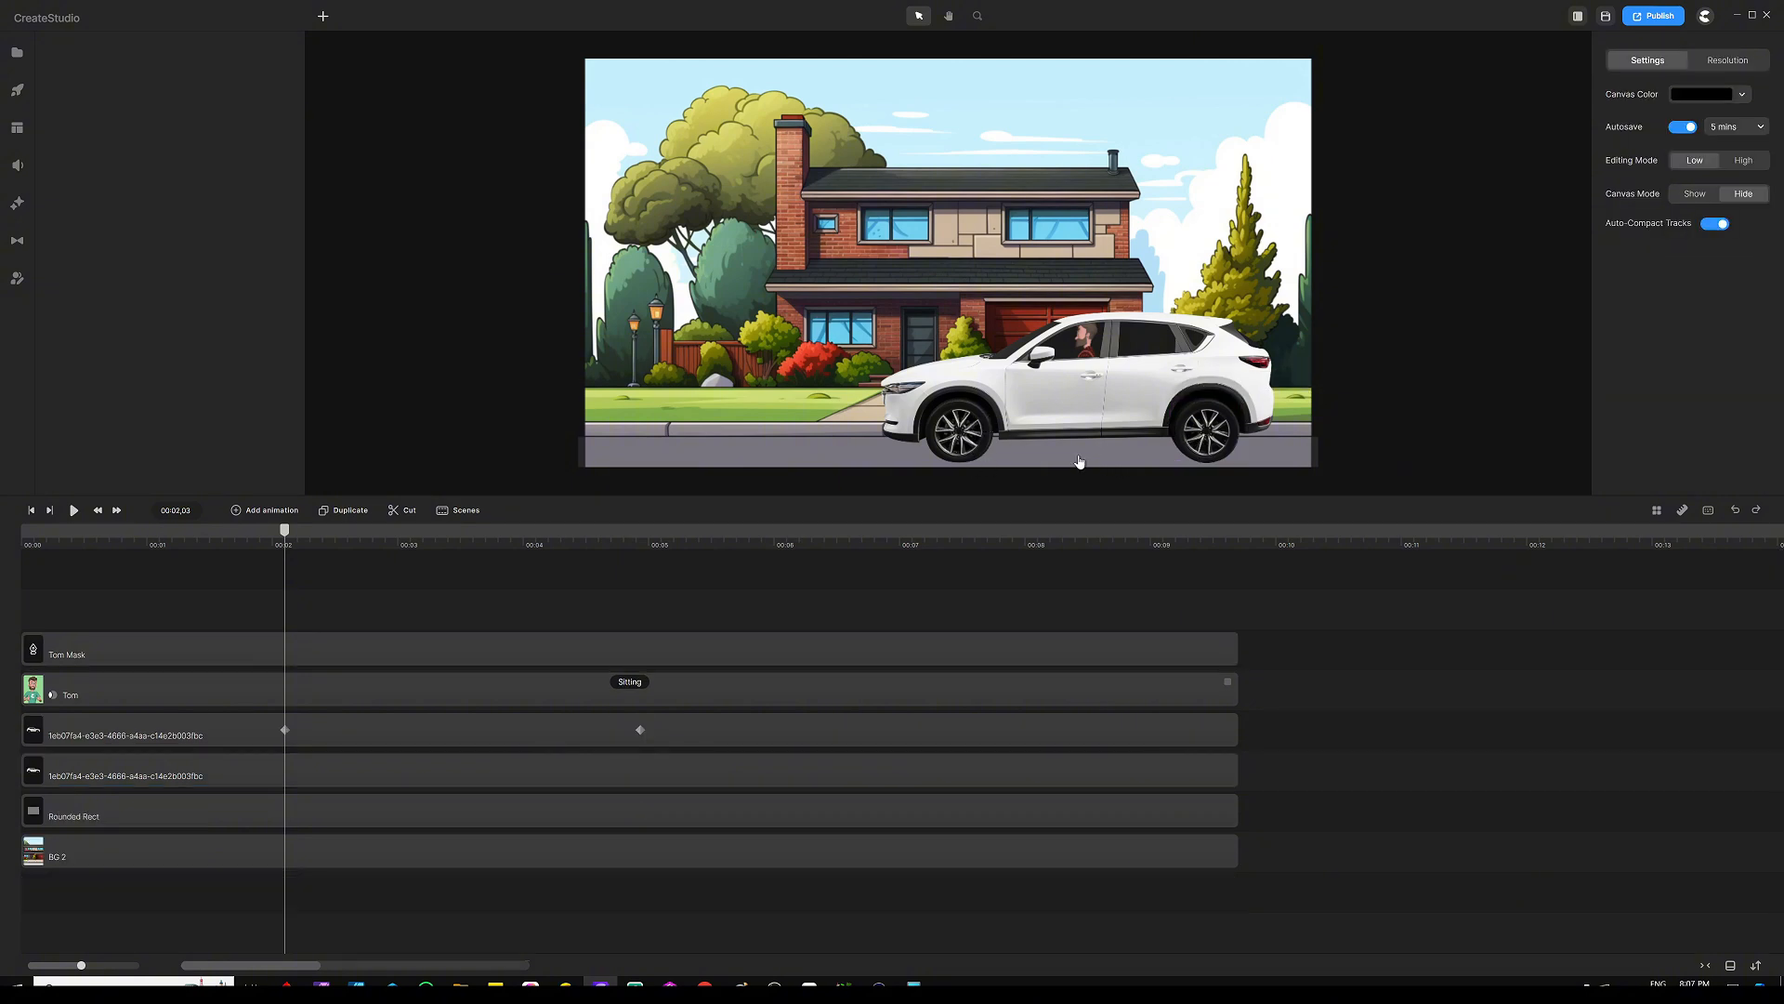
left_click(971, 442)
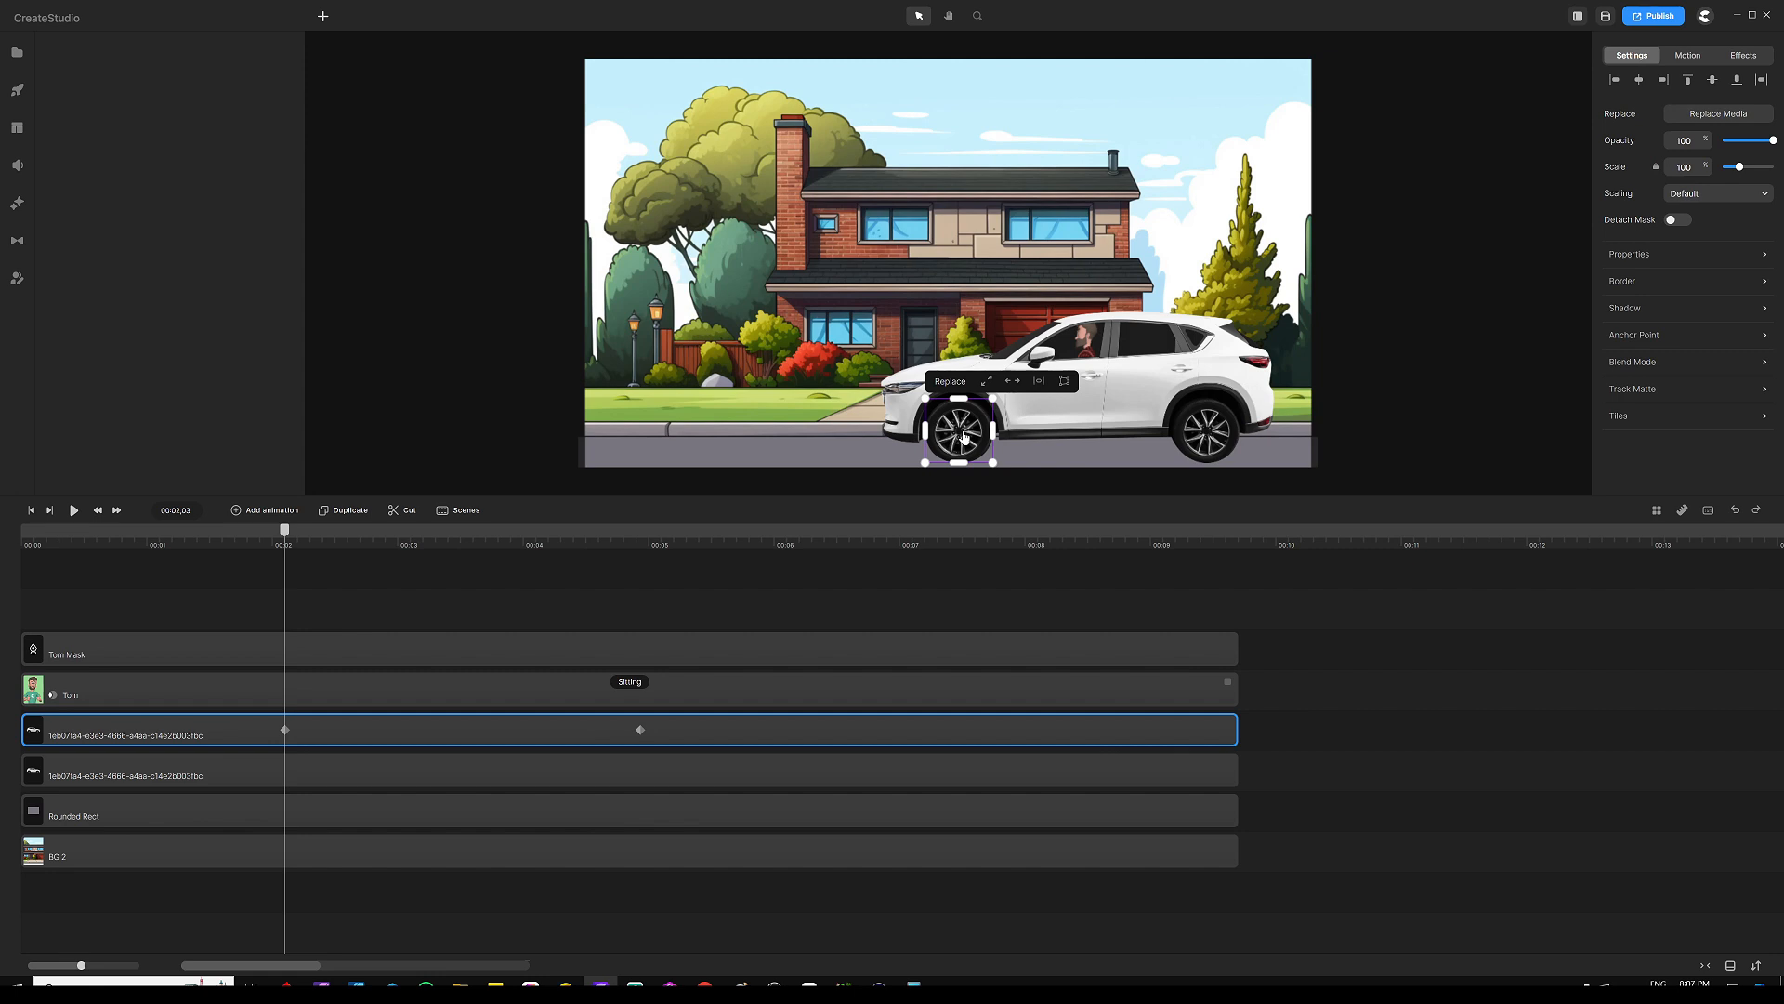
key("ctrl+d")
left_click_drag(965, 439, 1212, 428)
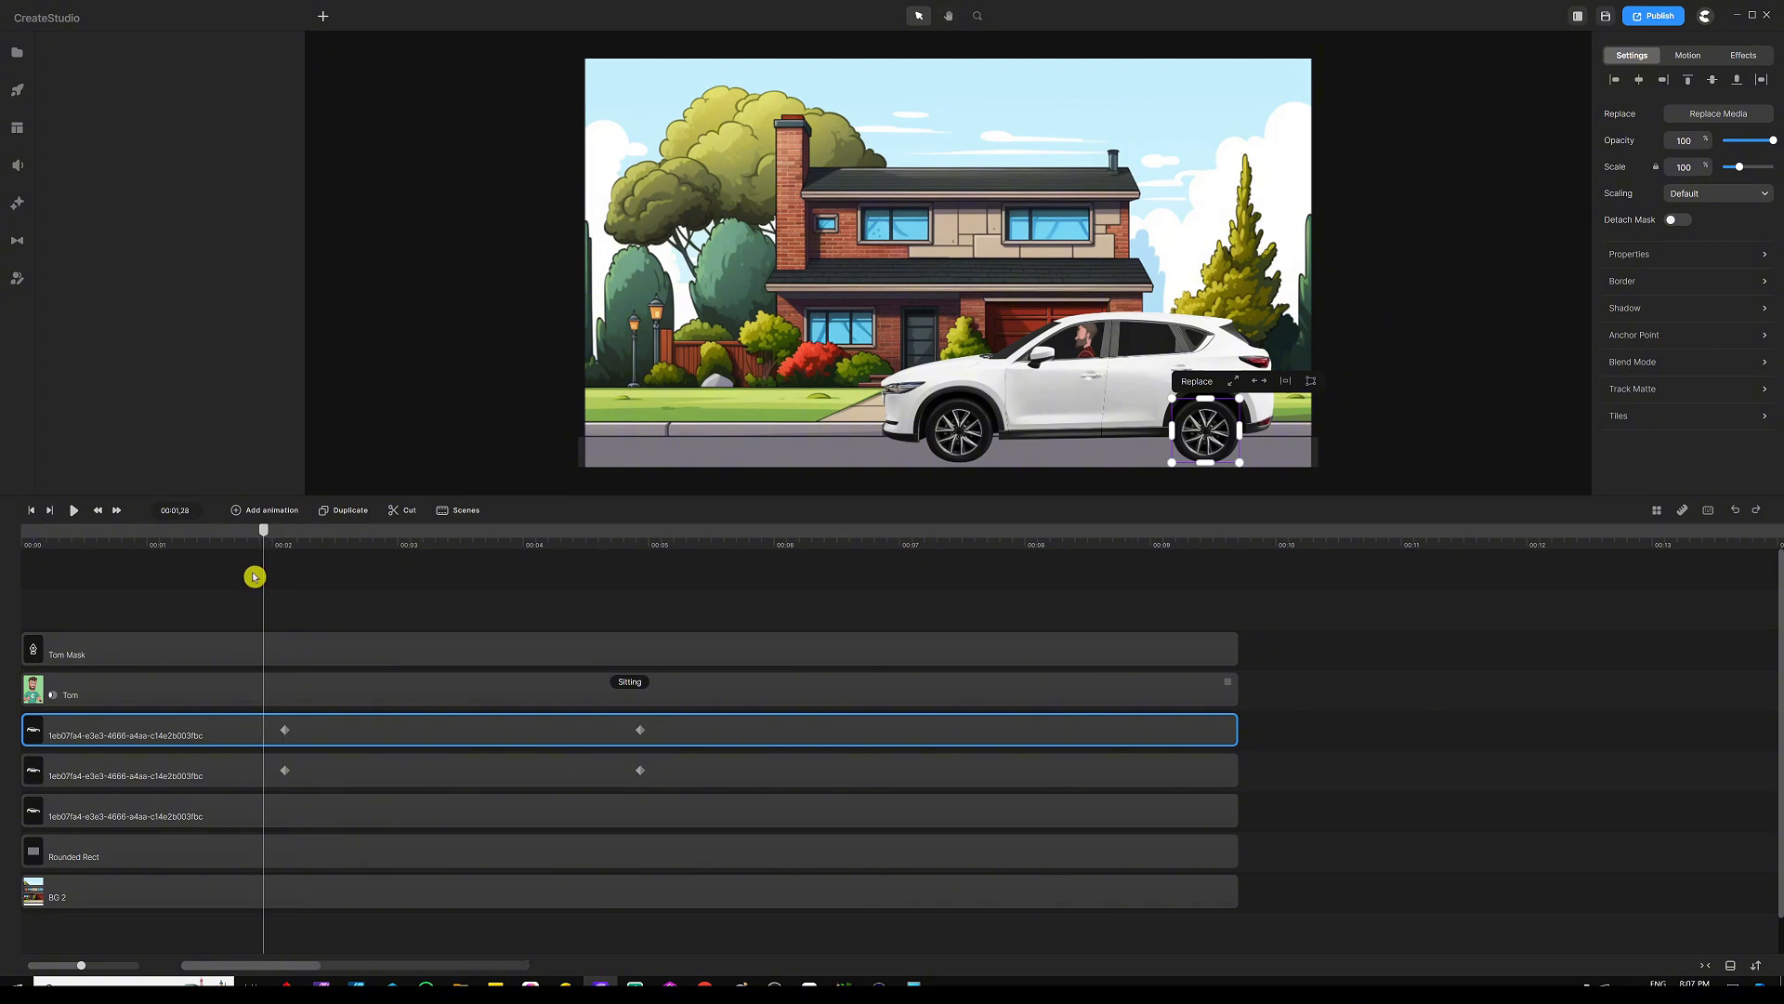
left_click(258, 544)
key("space")
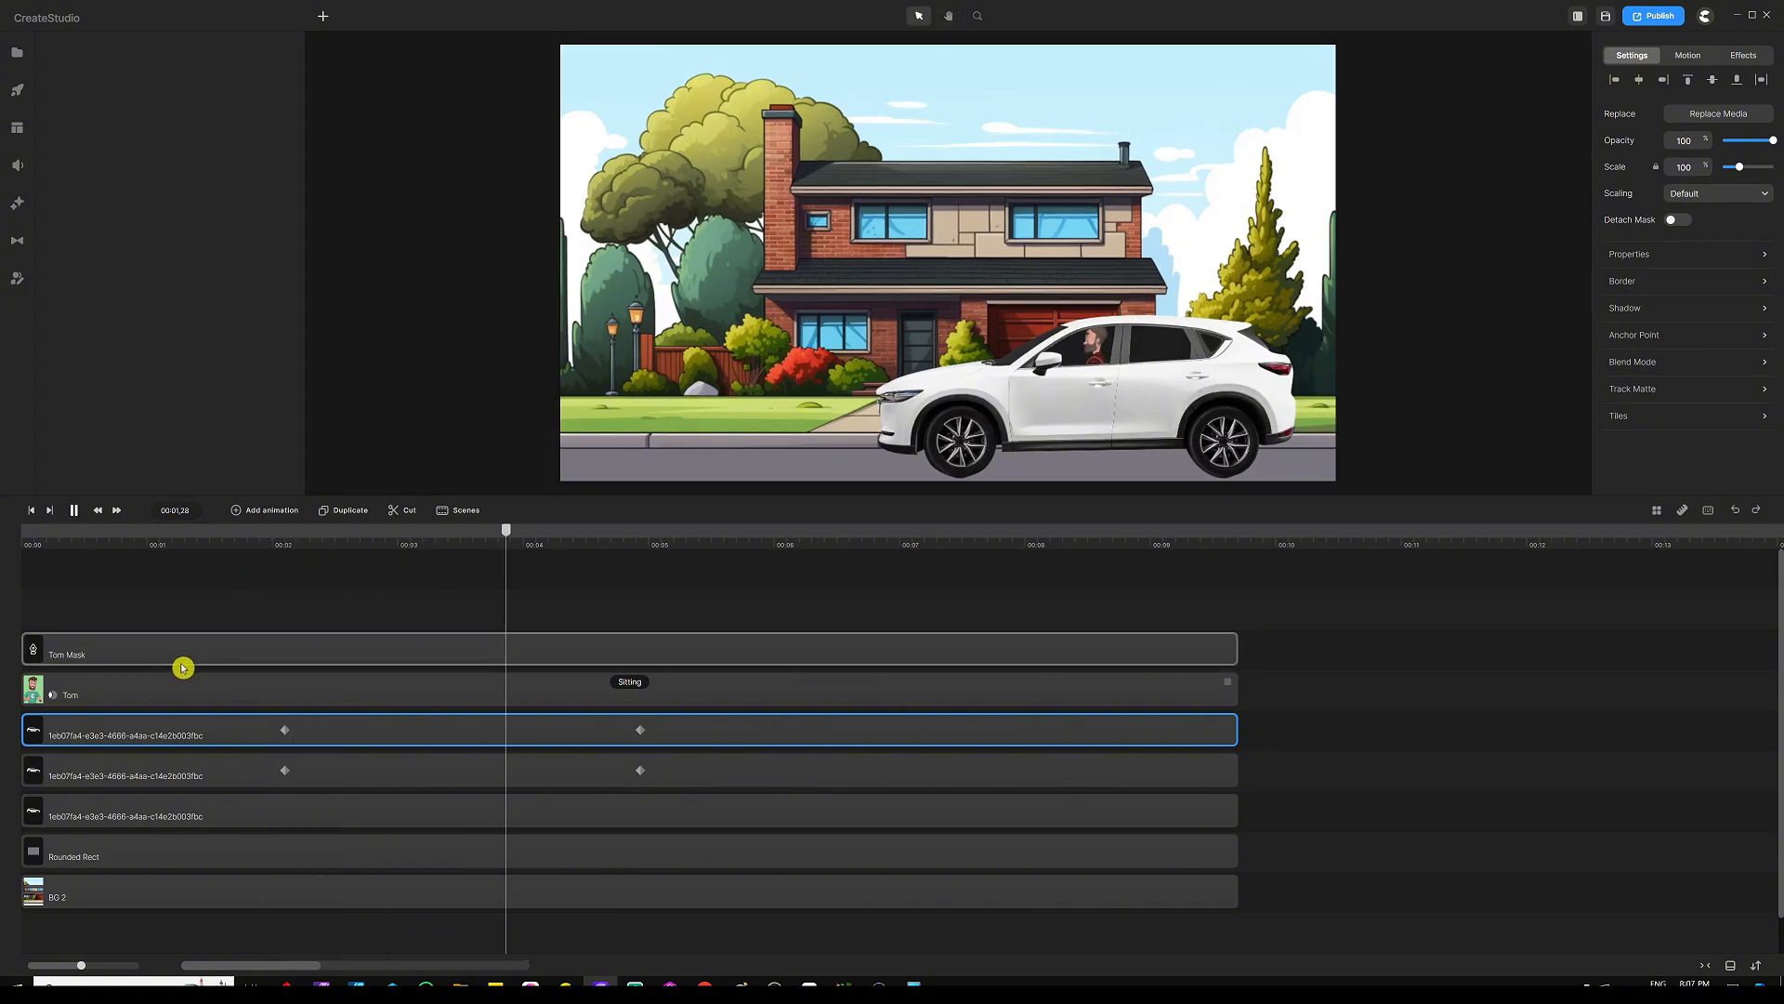
key("space")
left_click_drag(540, 530, 249, 558)
left_click(552, 606)
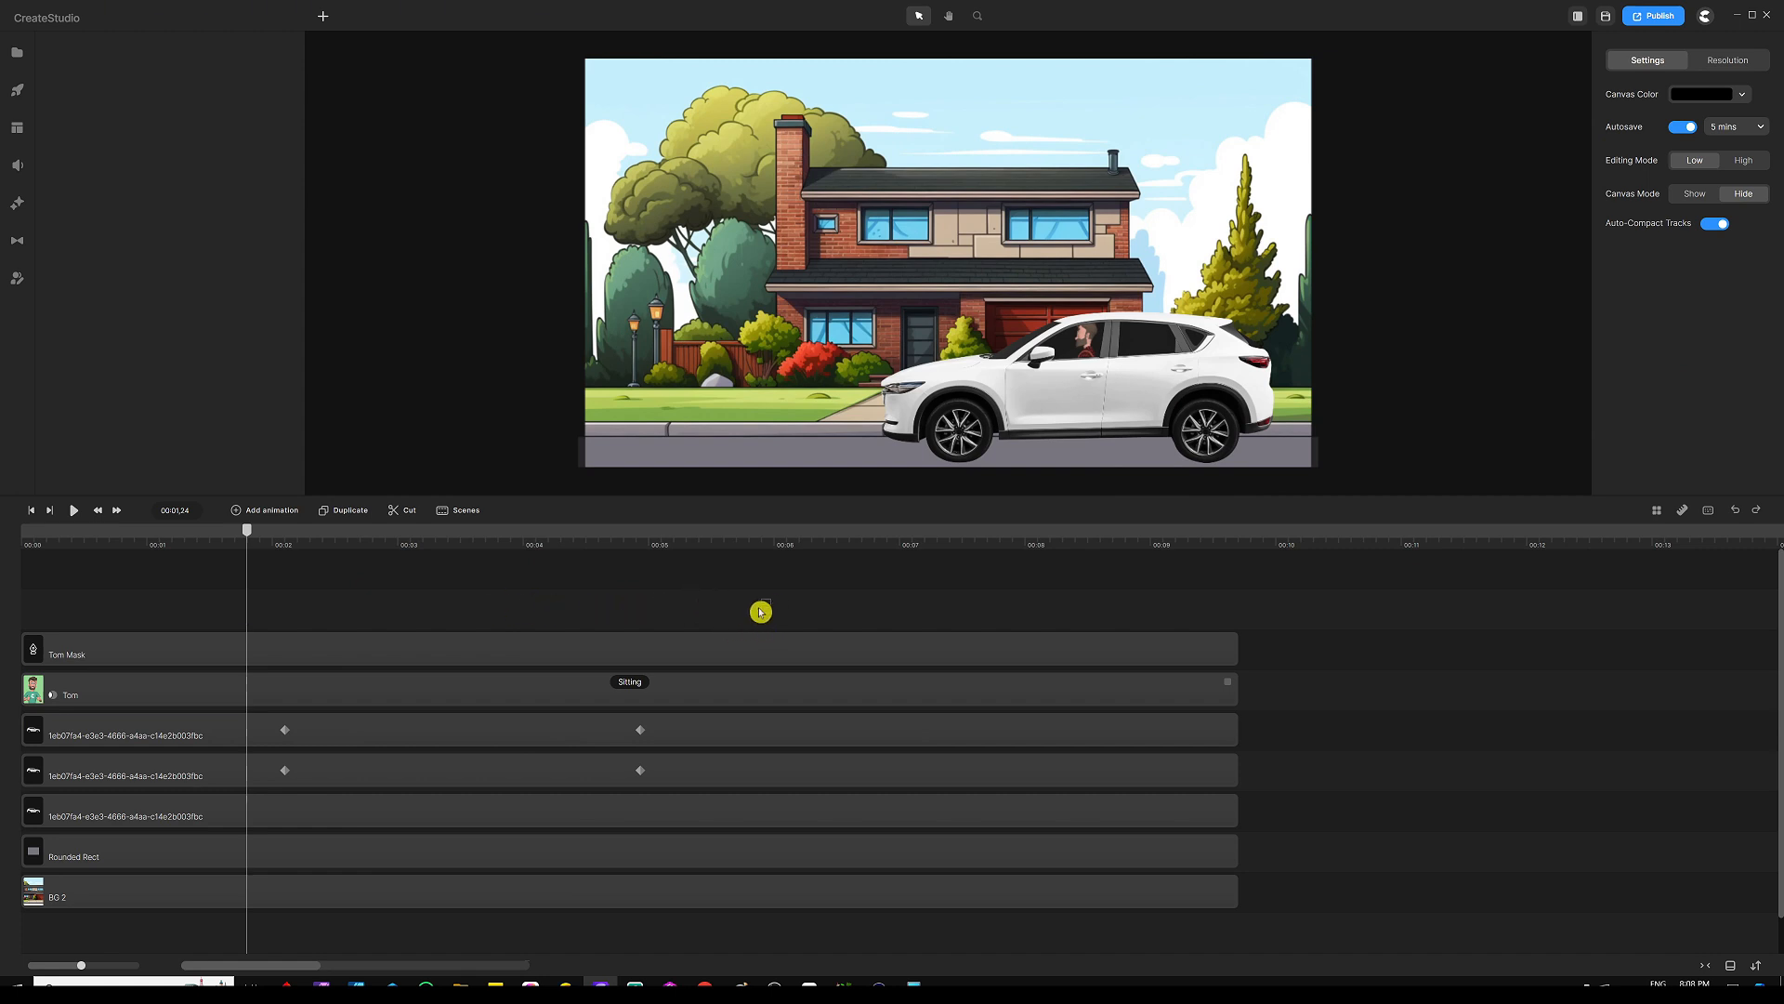
Group the Tom Mask, Tom and three car image layers into one group
left_click_drag(760, 611, 414, 814)
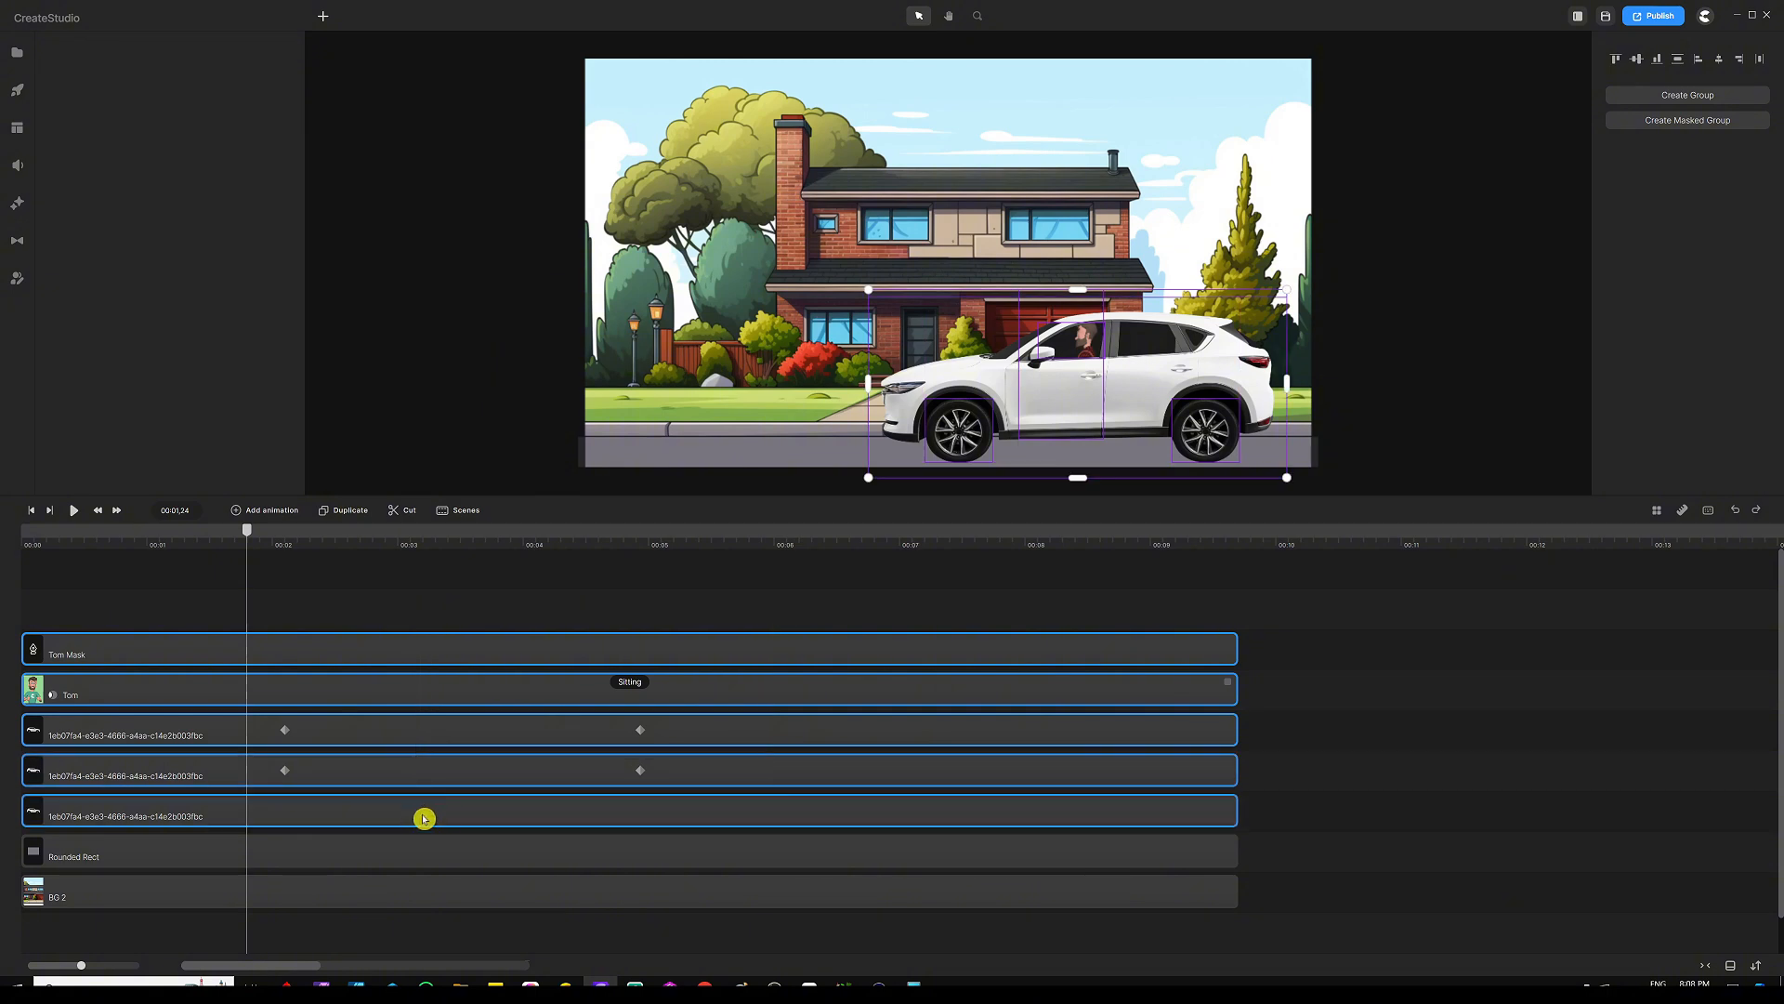
right_click(439, 814)
left_click(461, 756)
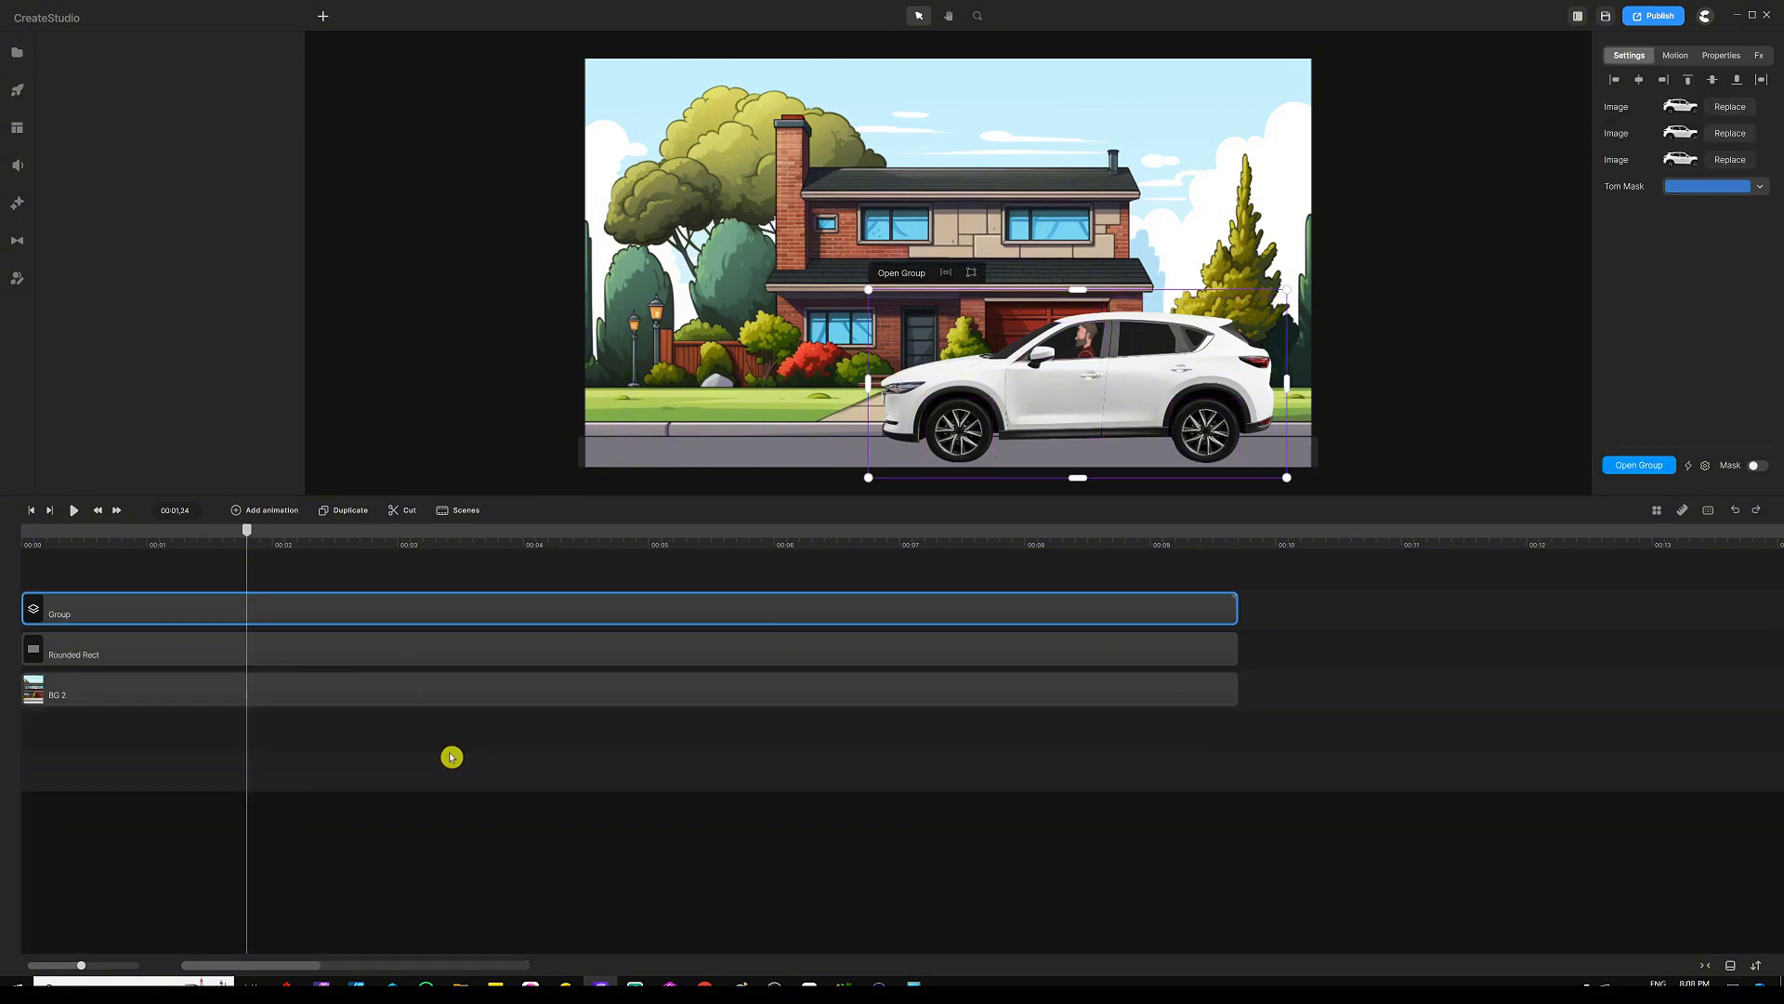
Add an animation with Linear easing to the car group, starting at 00:02,04
left_click_drag(247, 530, 290, 531)
left_click_drag(597, 497, 572, 712)
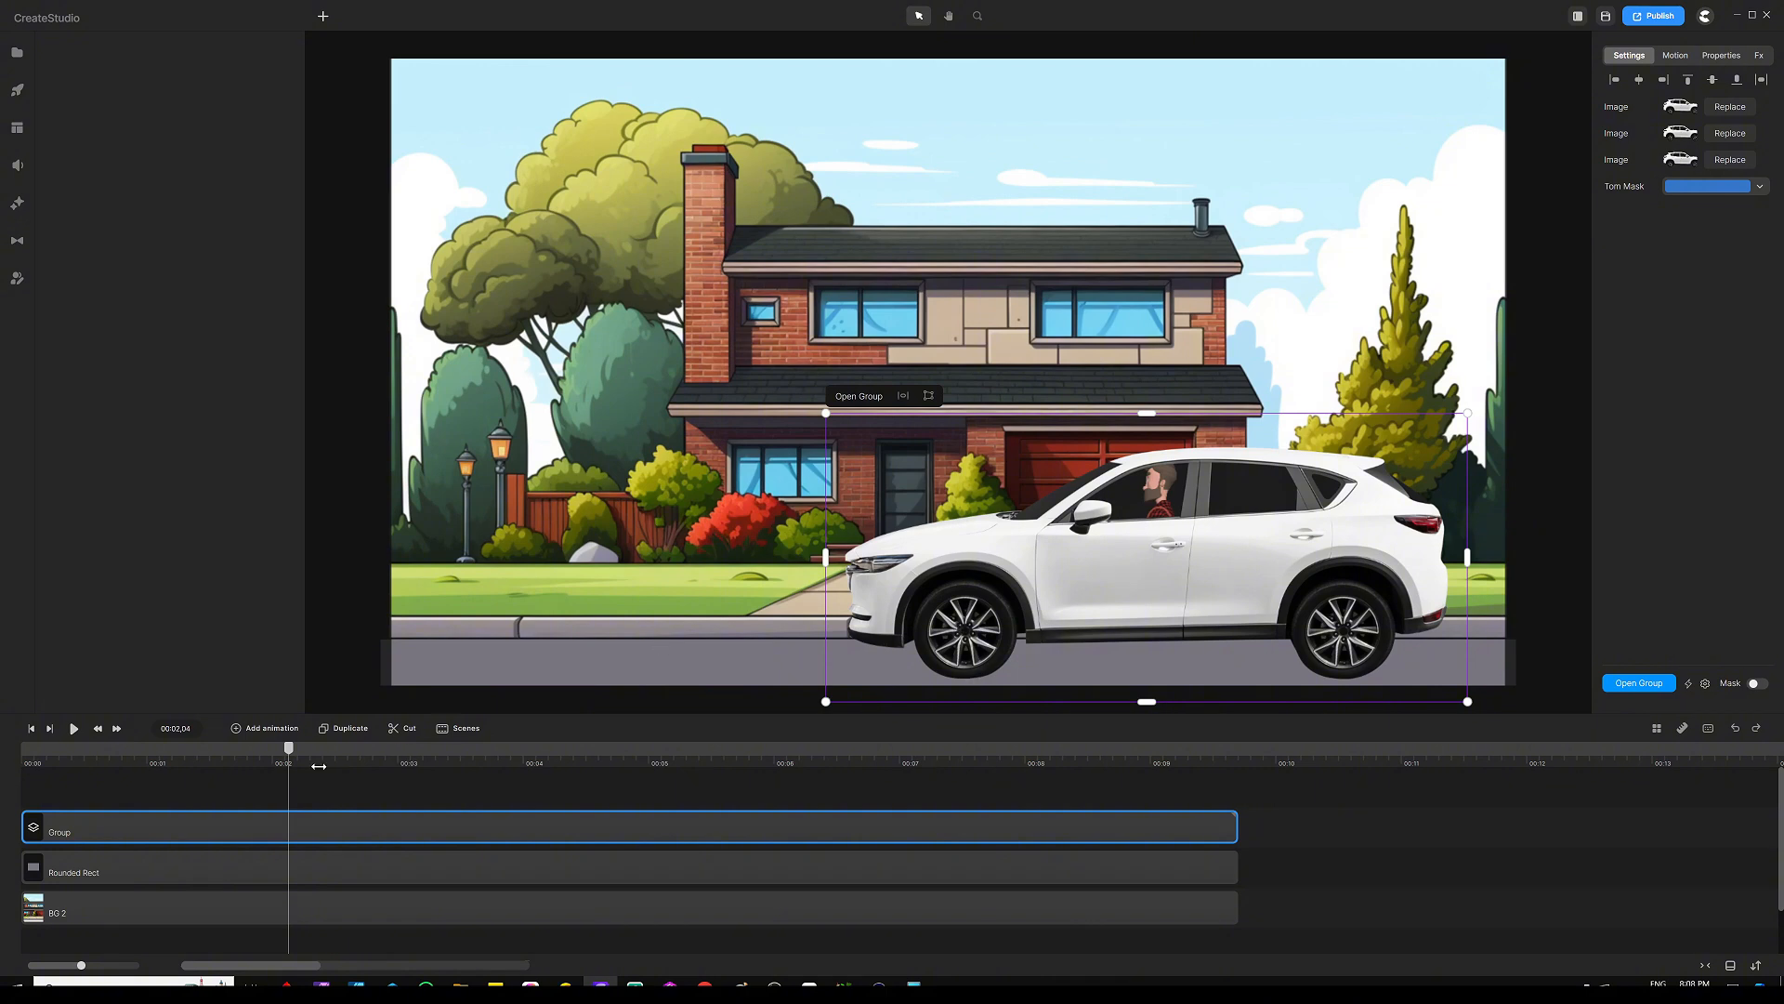
left_click(269, 728)
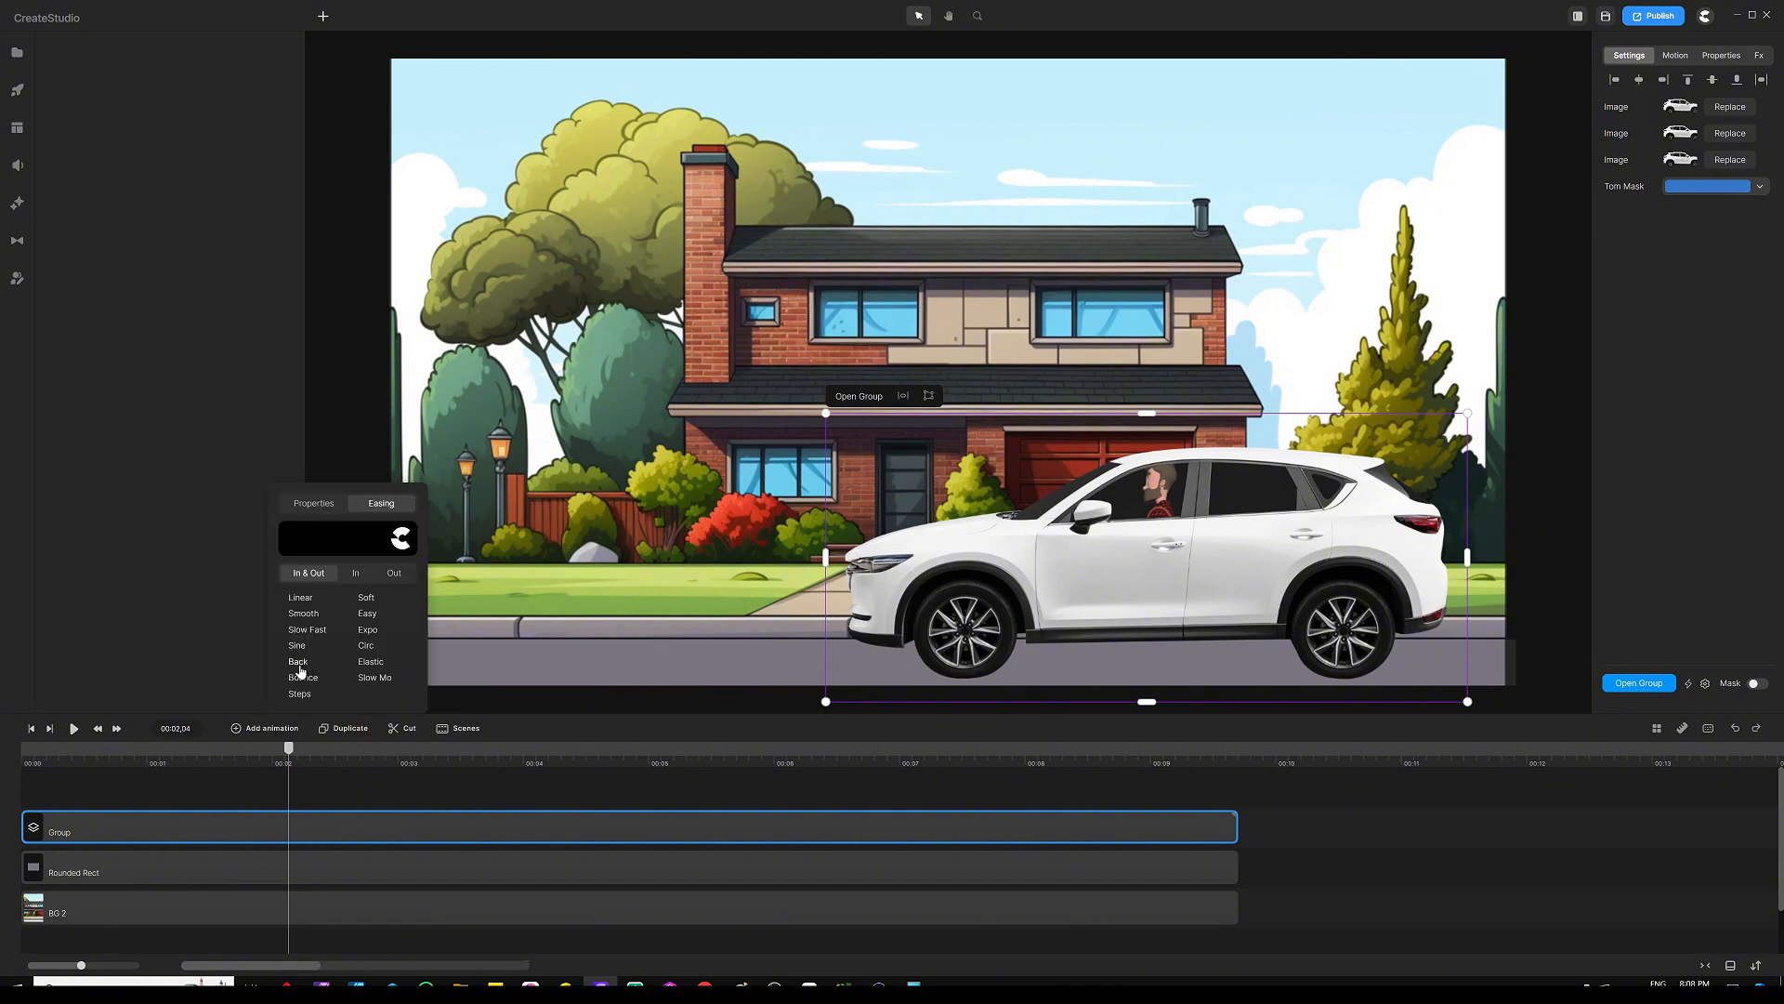
left_click(298, 599)
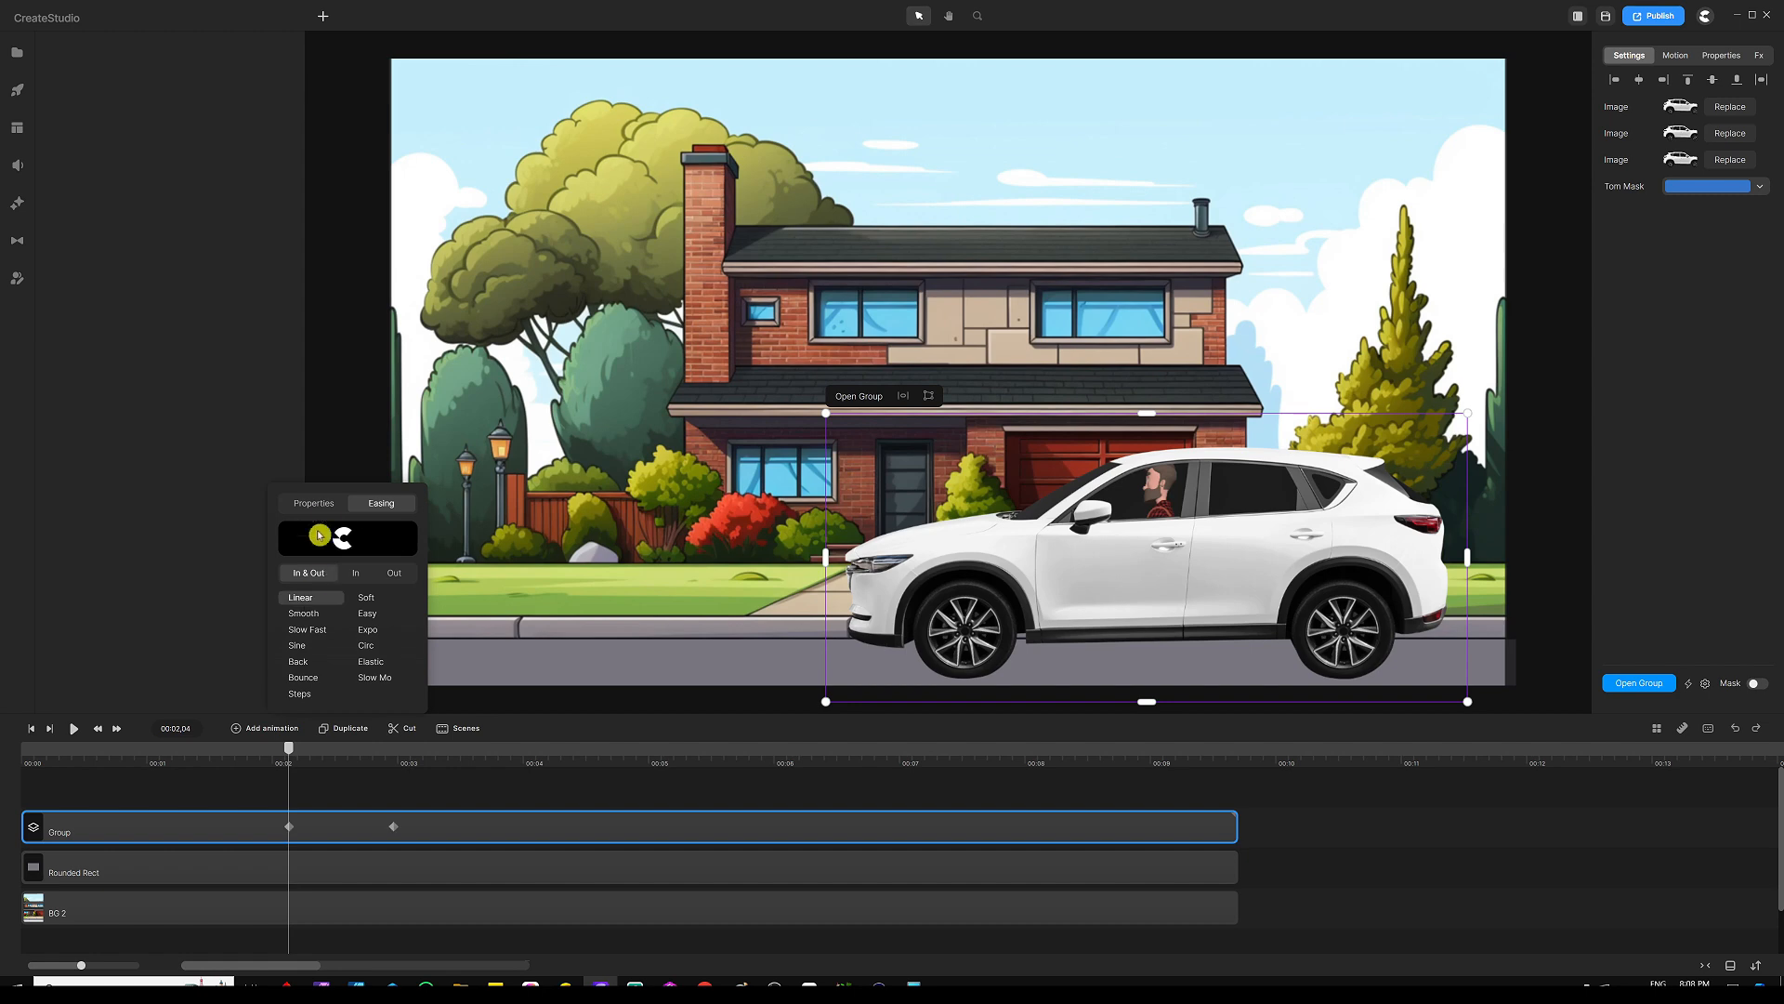
left_click(313, 503)
left_click(432, 791)
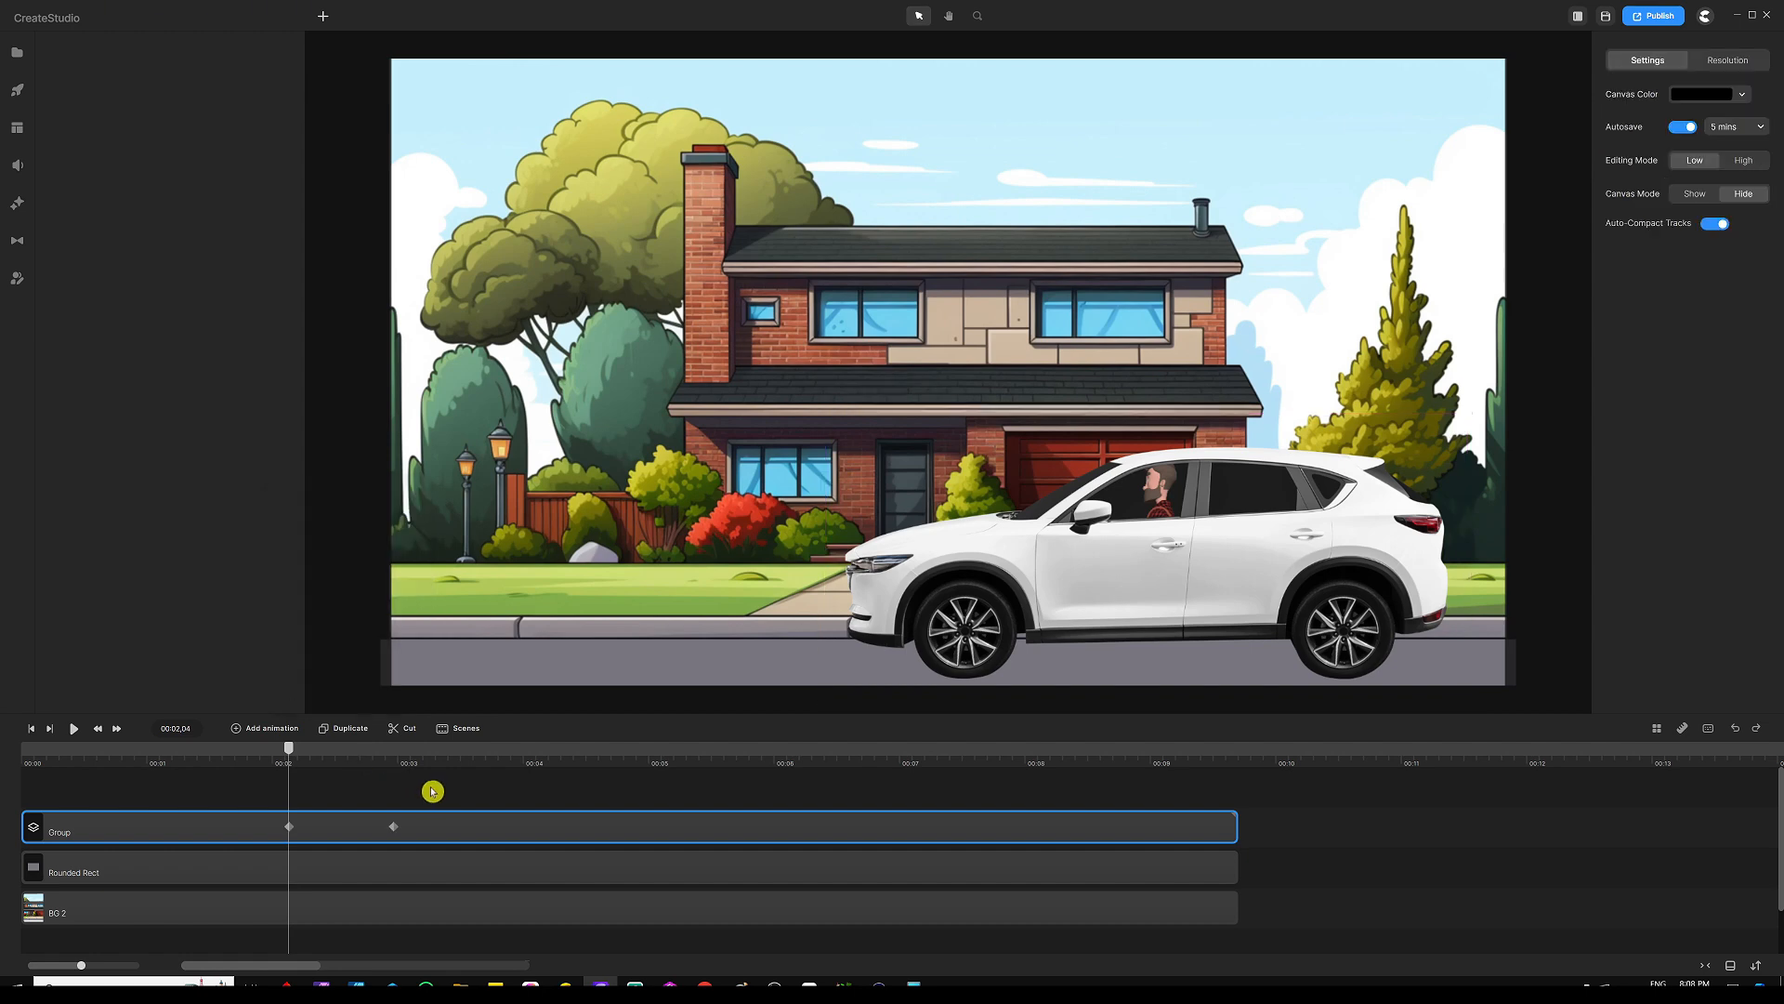
Place the group's end keyframe at 00:04,07 with the car moved fully past the canvas's left edge, and preview the drive
left_click(391, 829)
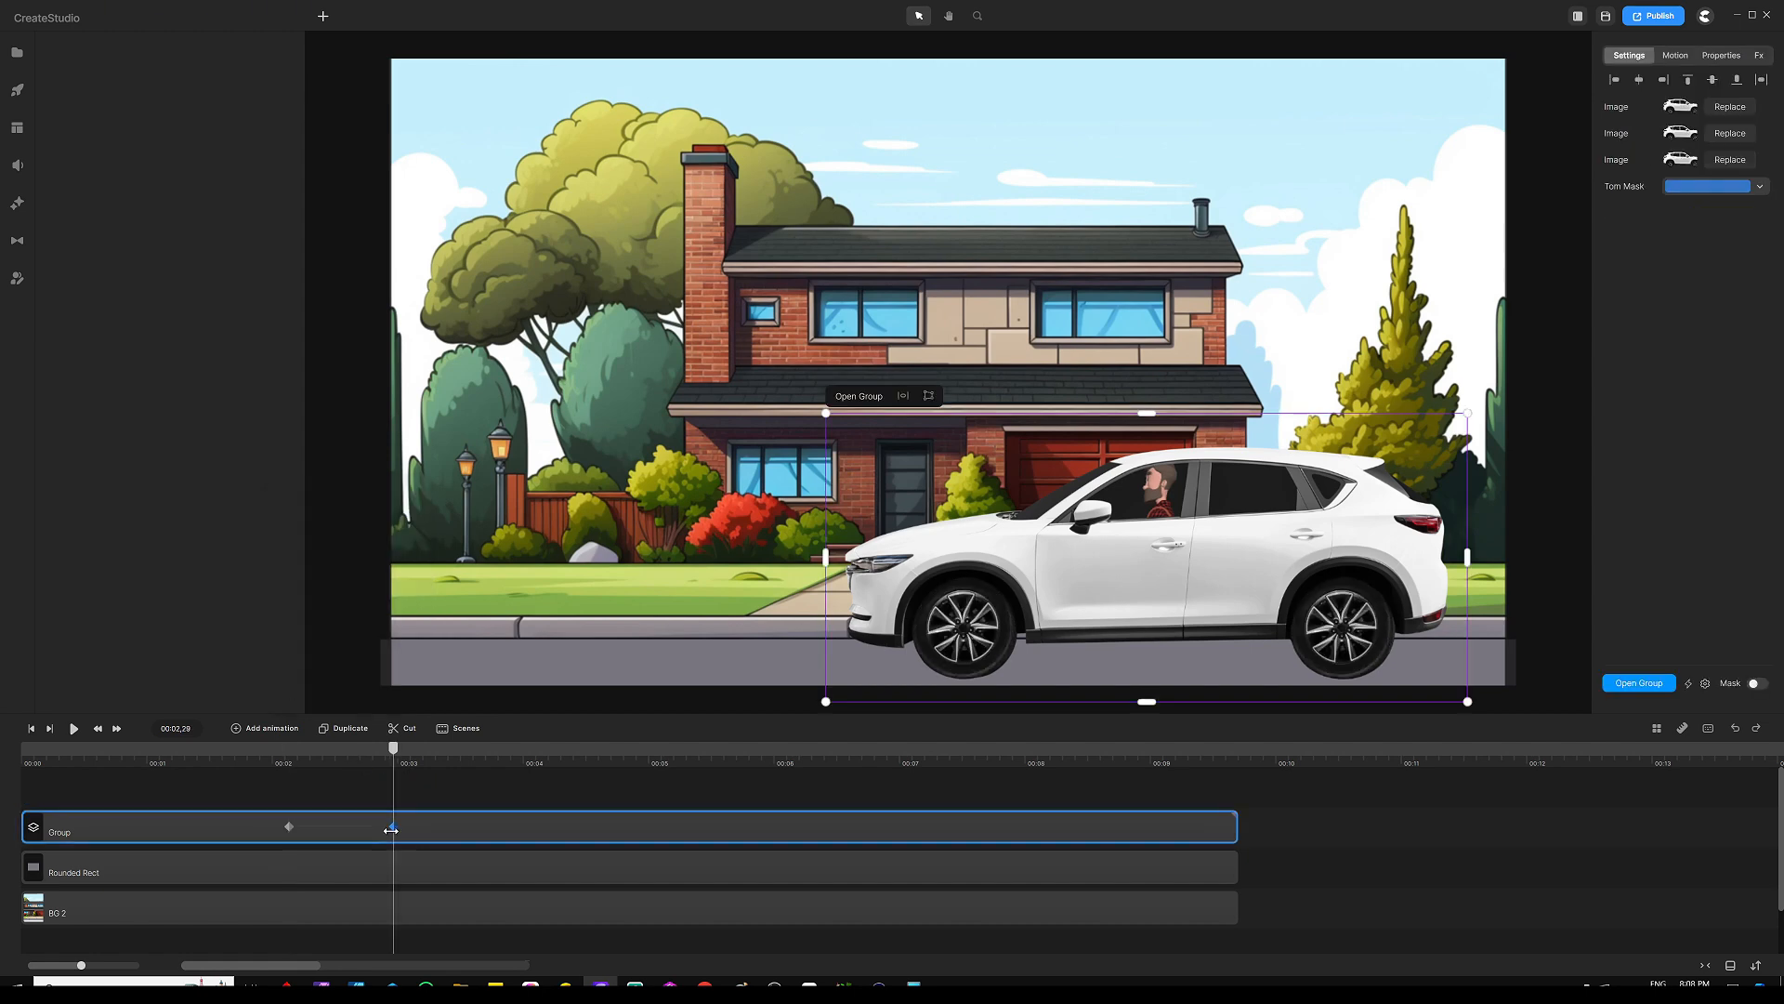
left_click(551, 828)
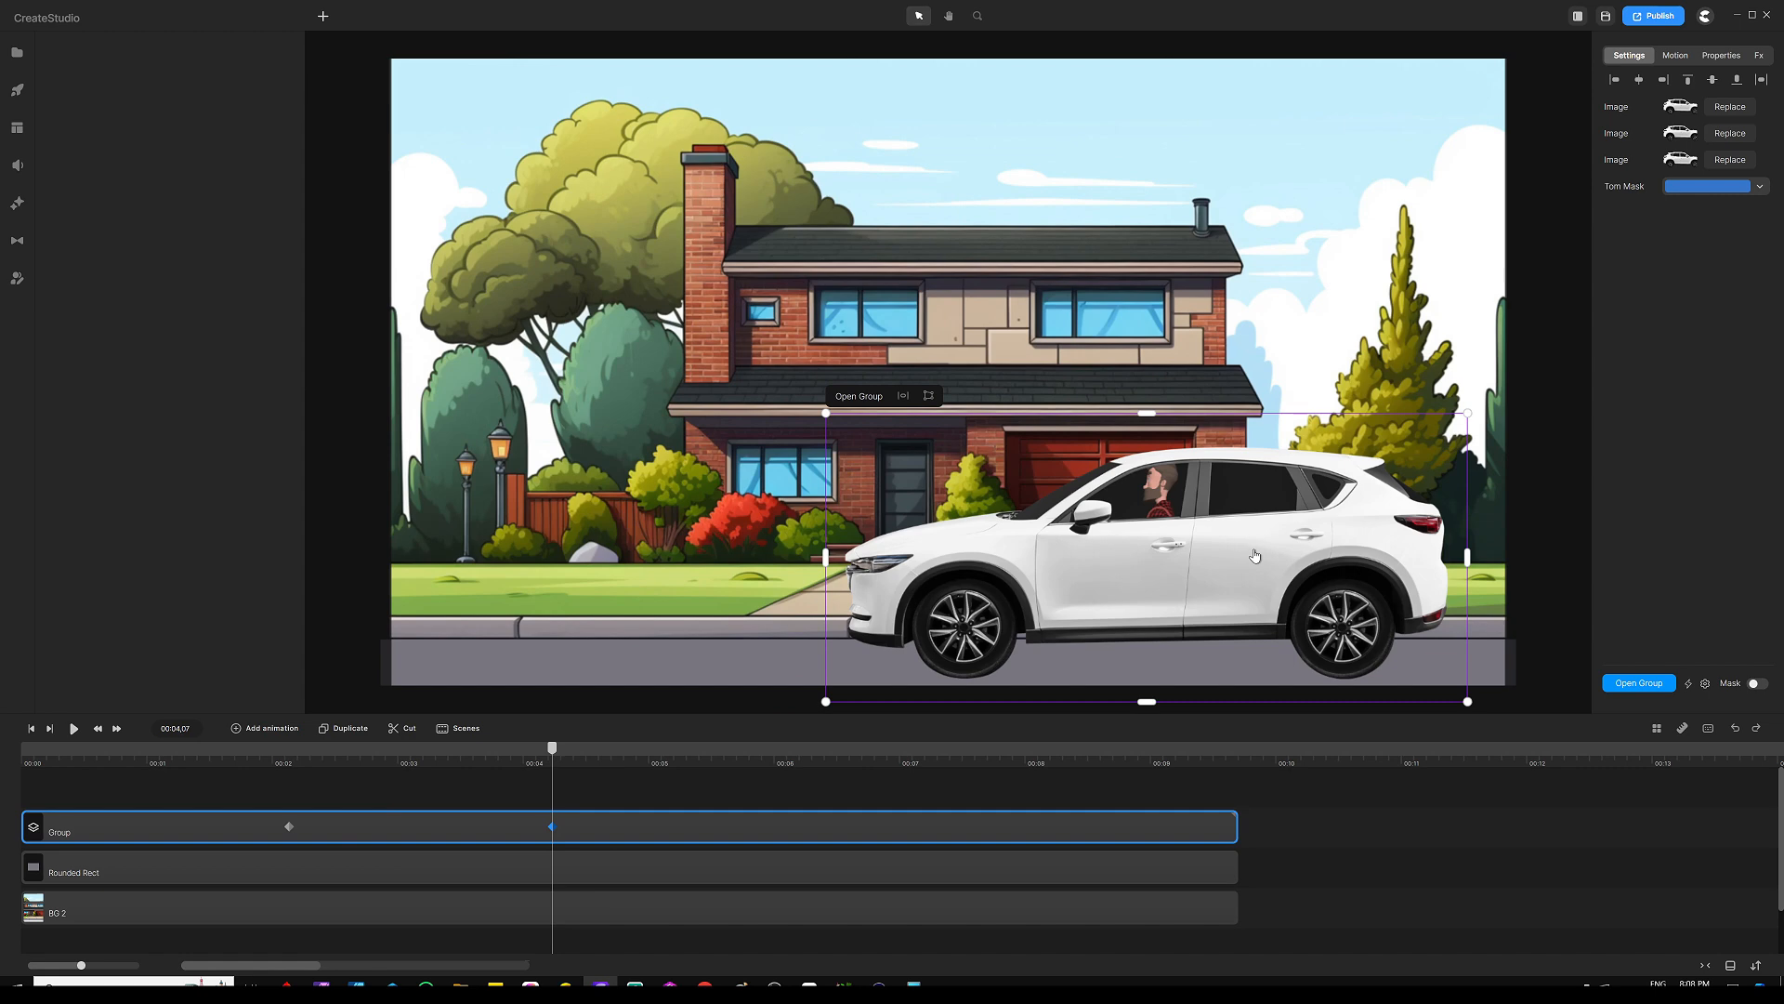
left_click_drag(1264, 556, 179, 585)
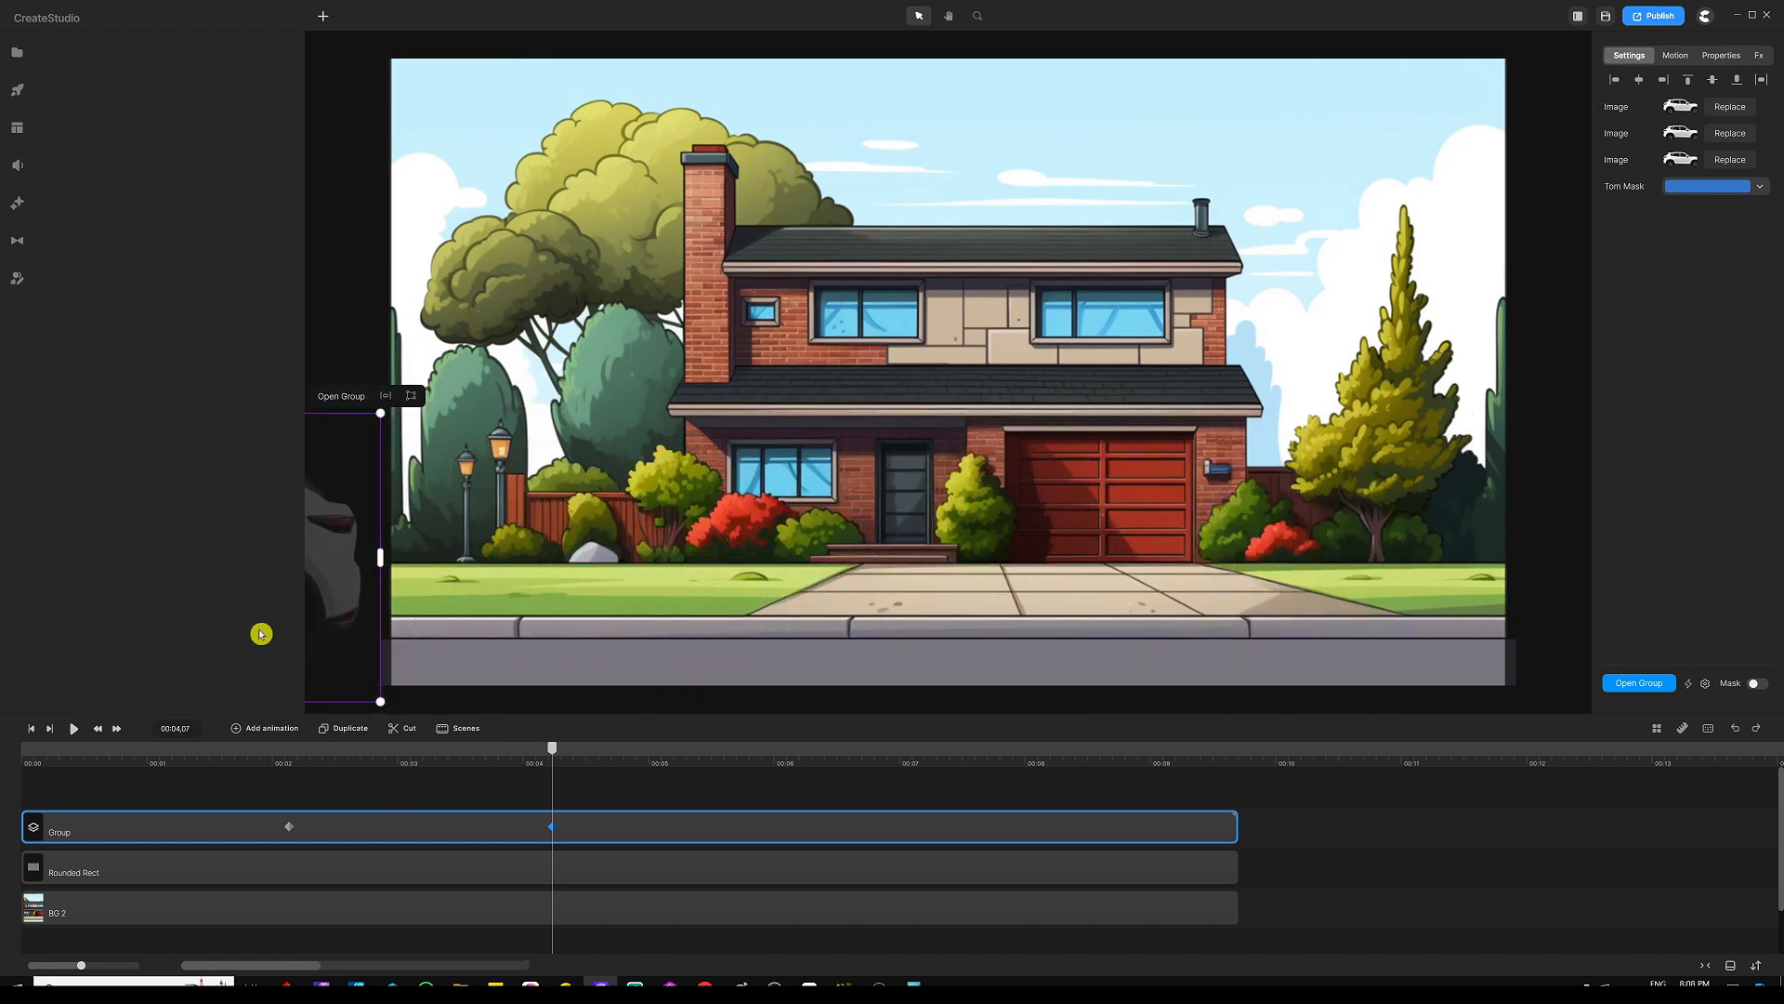
left_click(212, 761)
key("space")
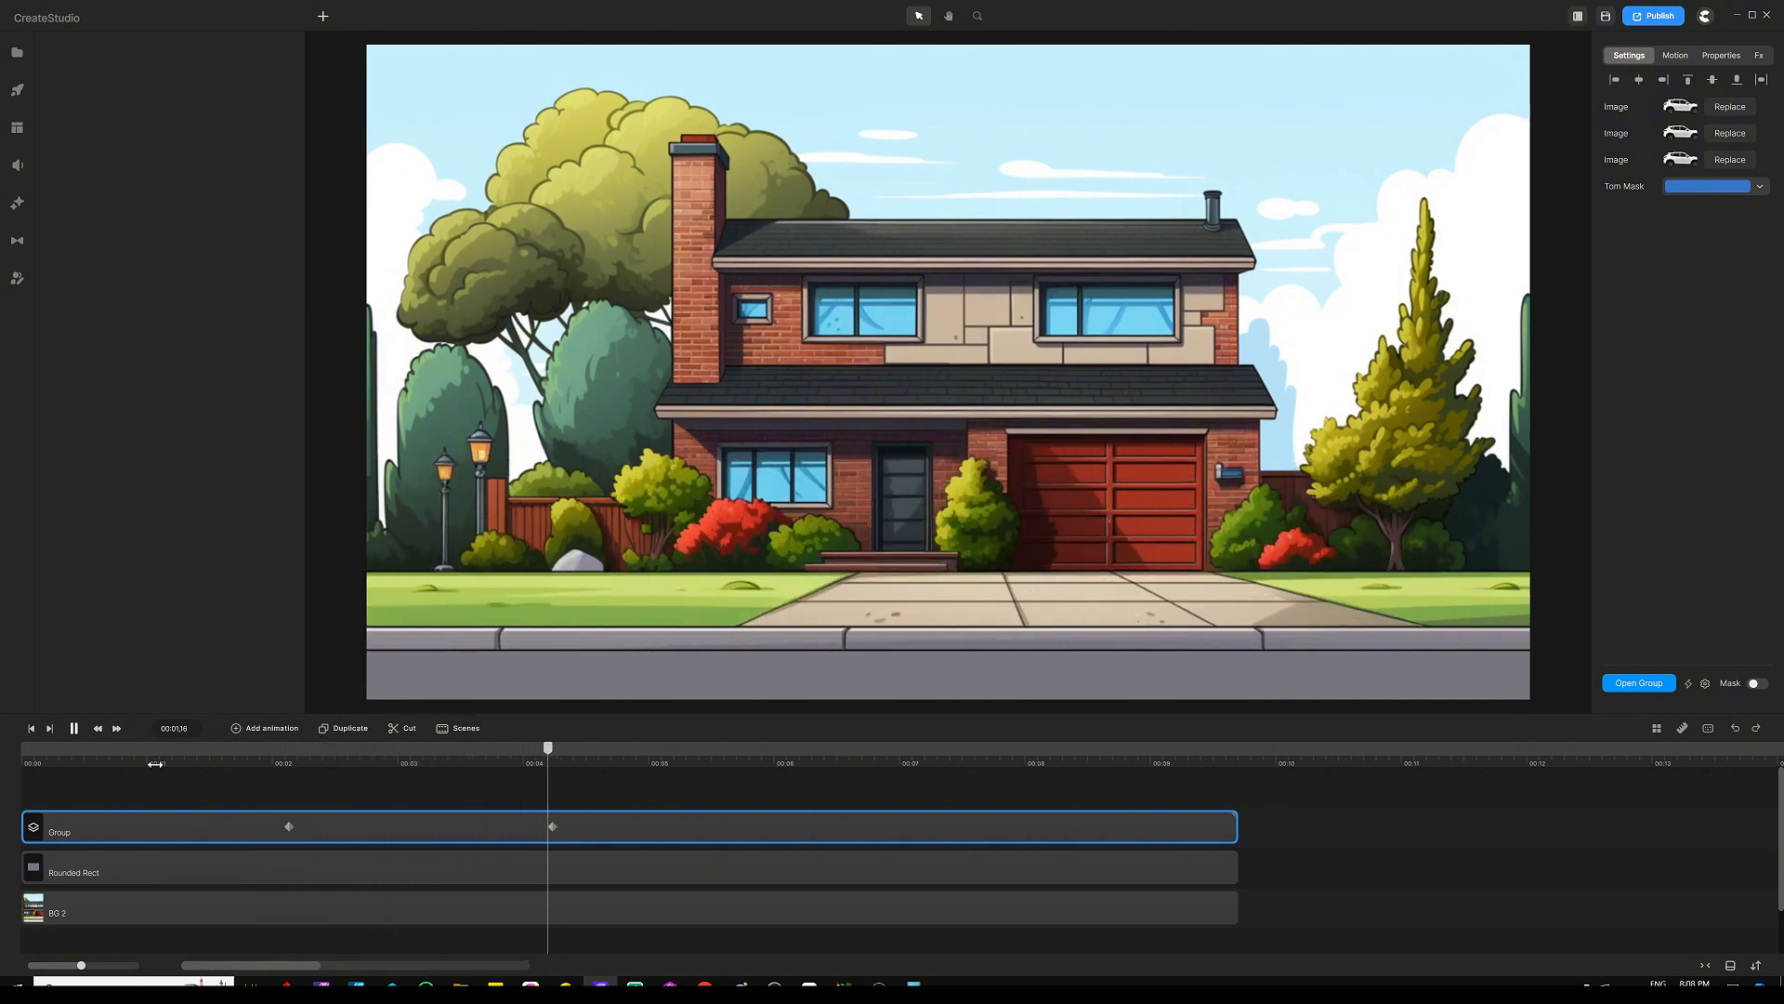
left_click(635, 751)
Slow the car's drive by moving the group's end keyframe to about 00:06, and play back the movement
left_click_drag(605, 754, 316, 754)
left_click_drag(541, 824, 779, 827)
key("space")
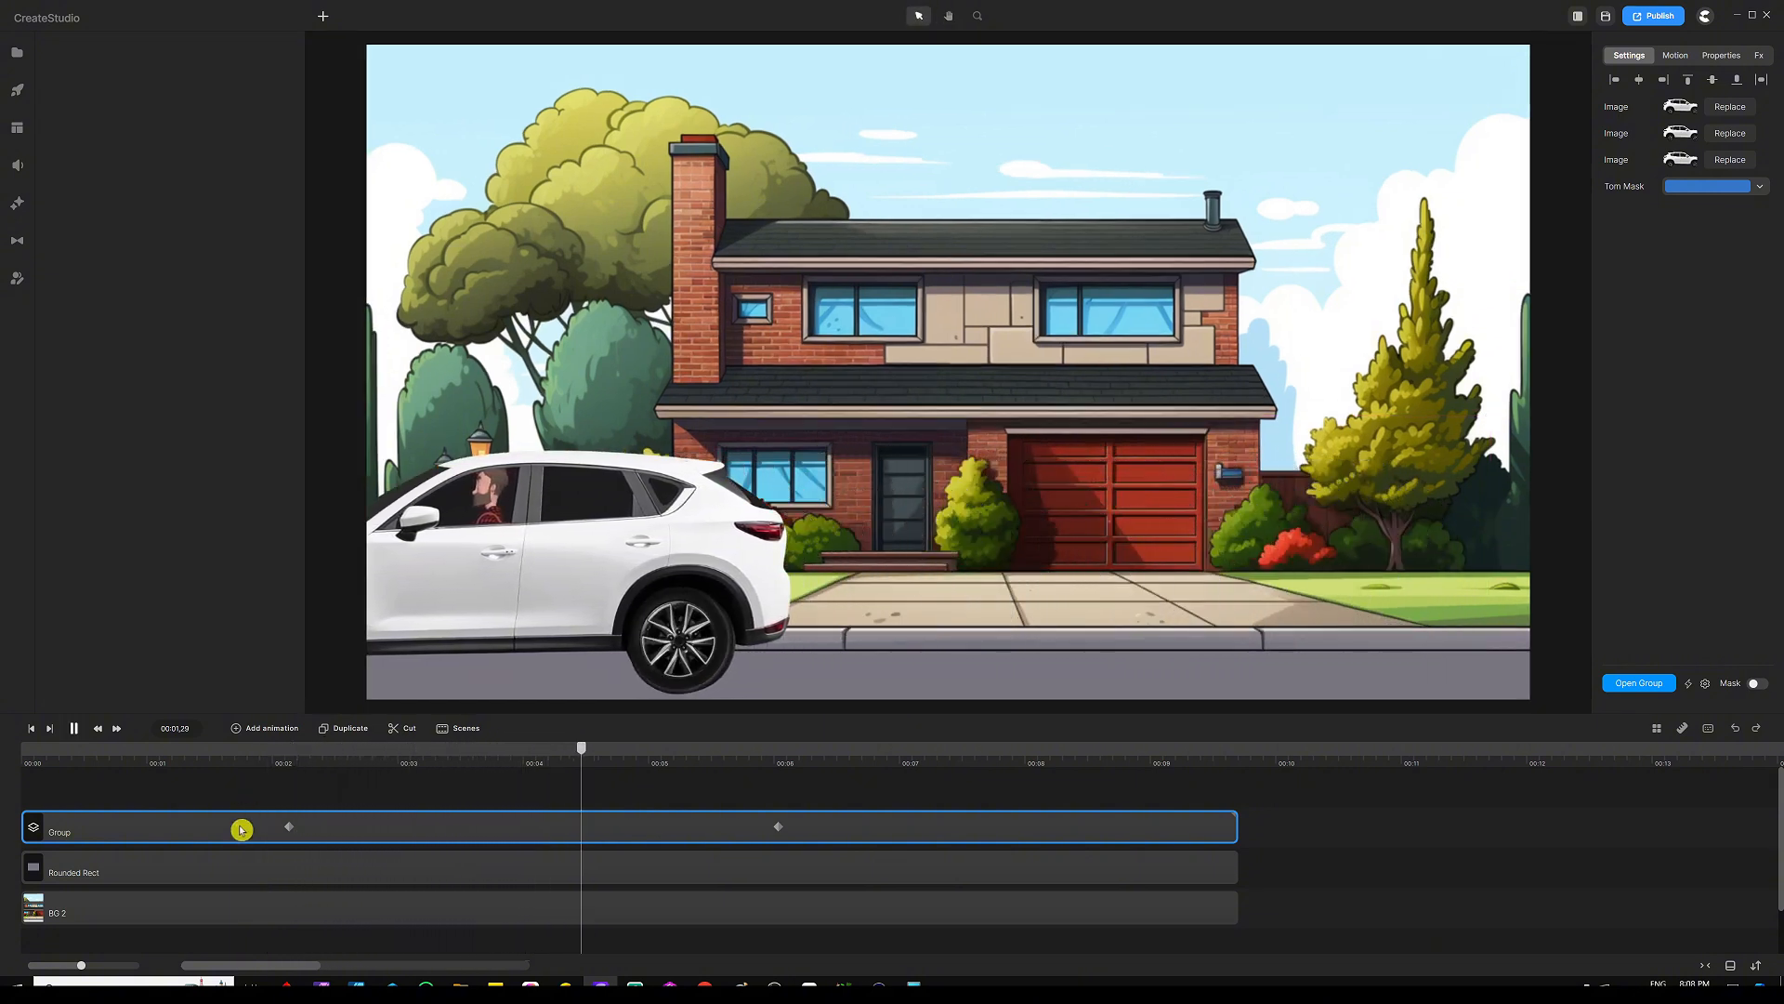
key("space")
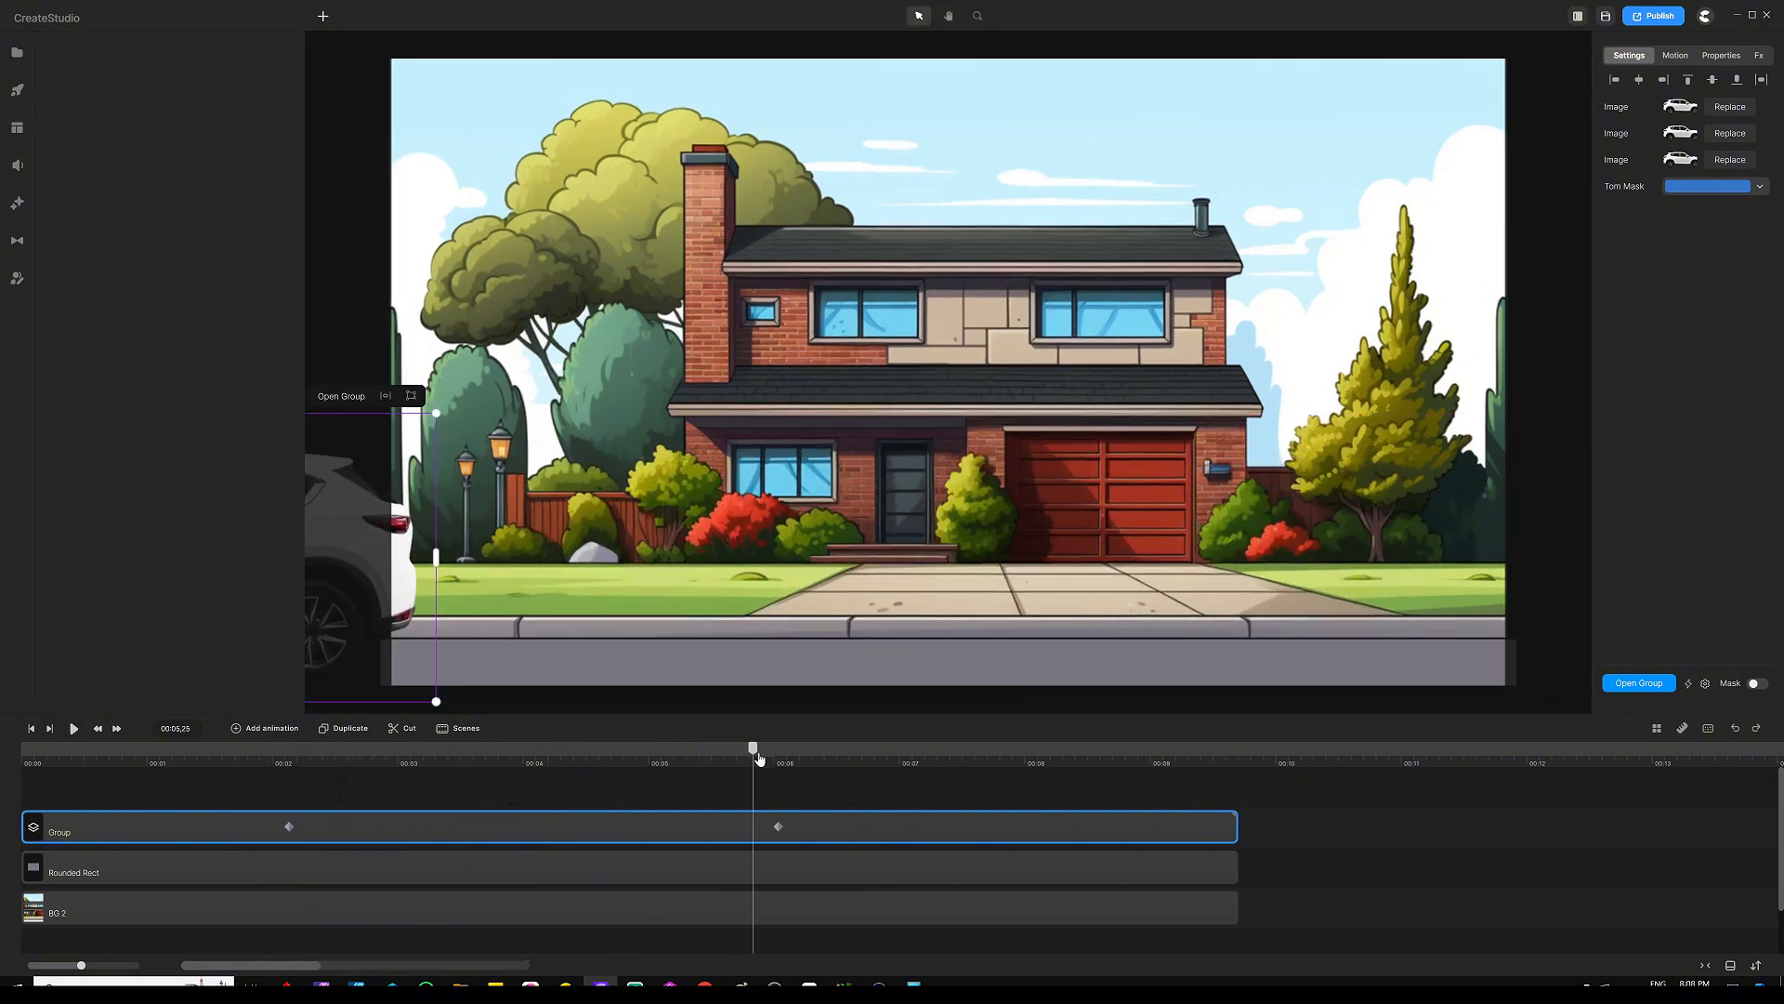
left_click_drag(757, 755, 657, 757)
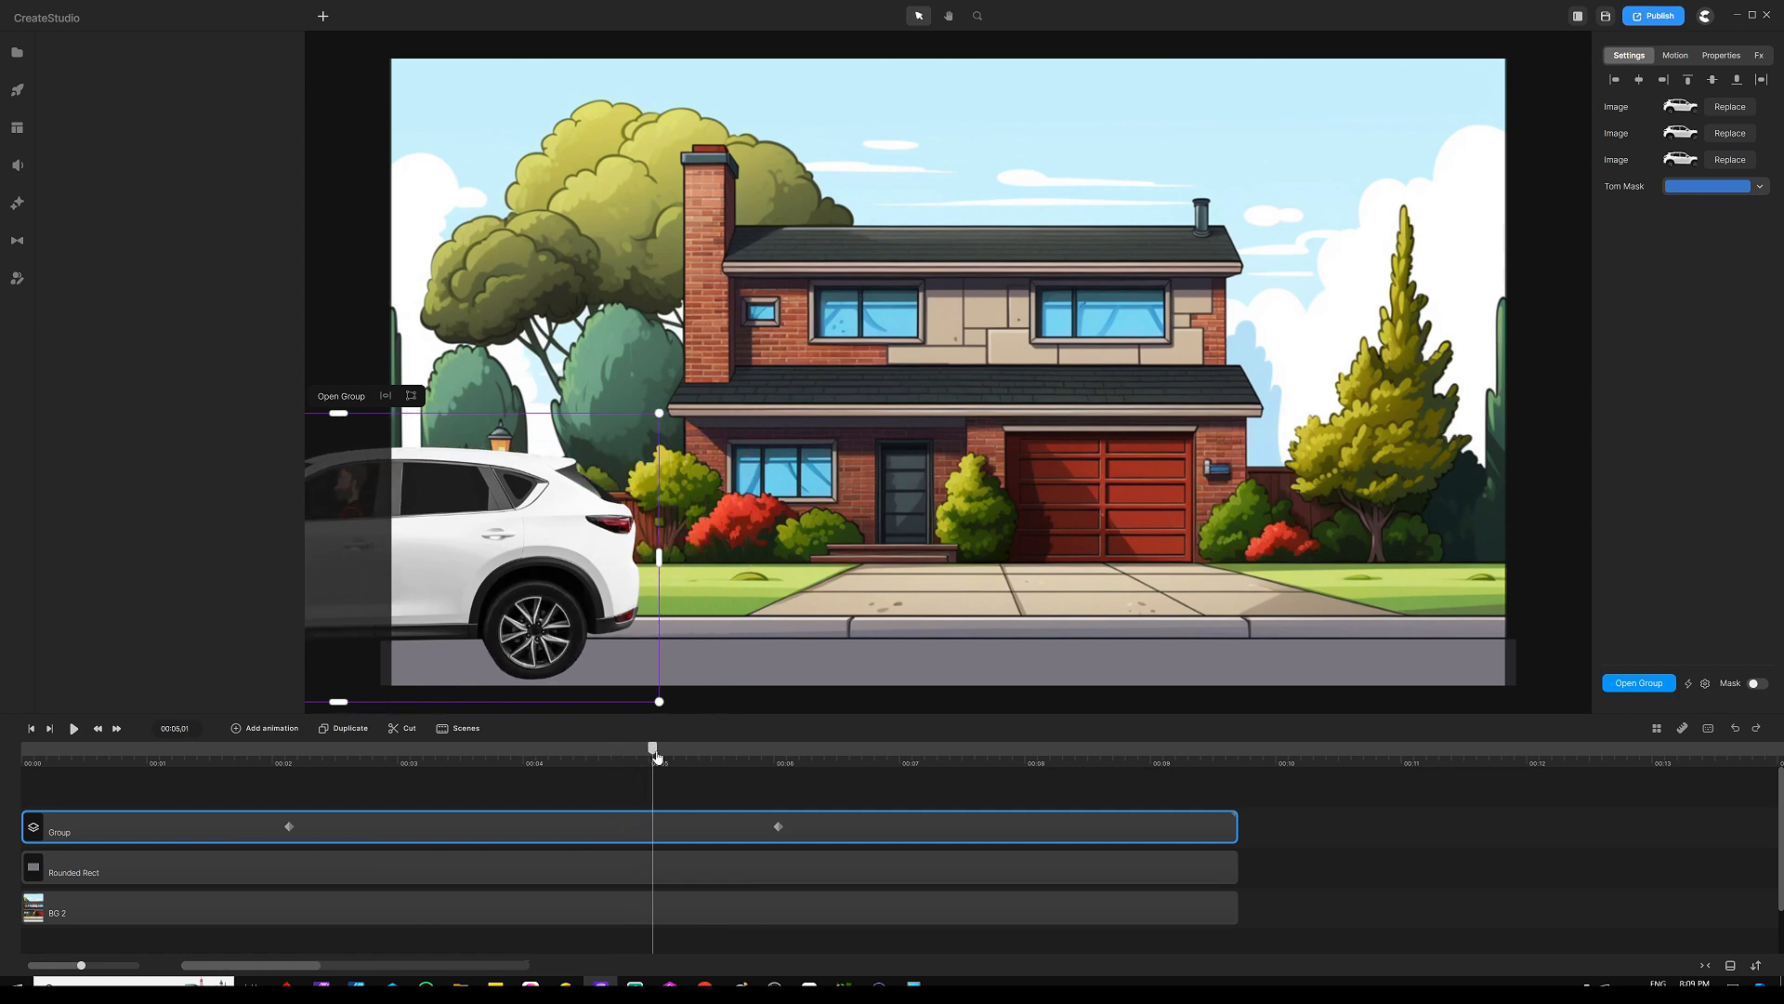
Move the car group's end keyframe to 00:04,28, in line with the wheels' last keyframes inside the group, and preview the drive
double_click(898, 832)
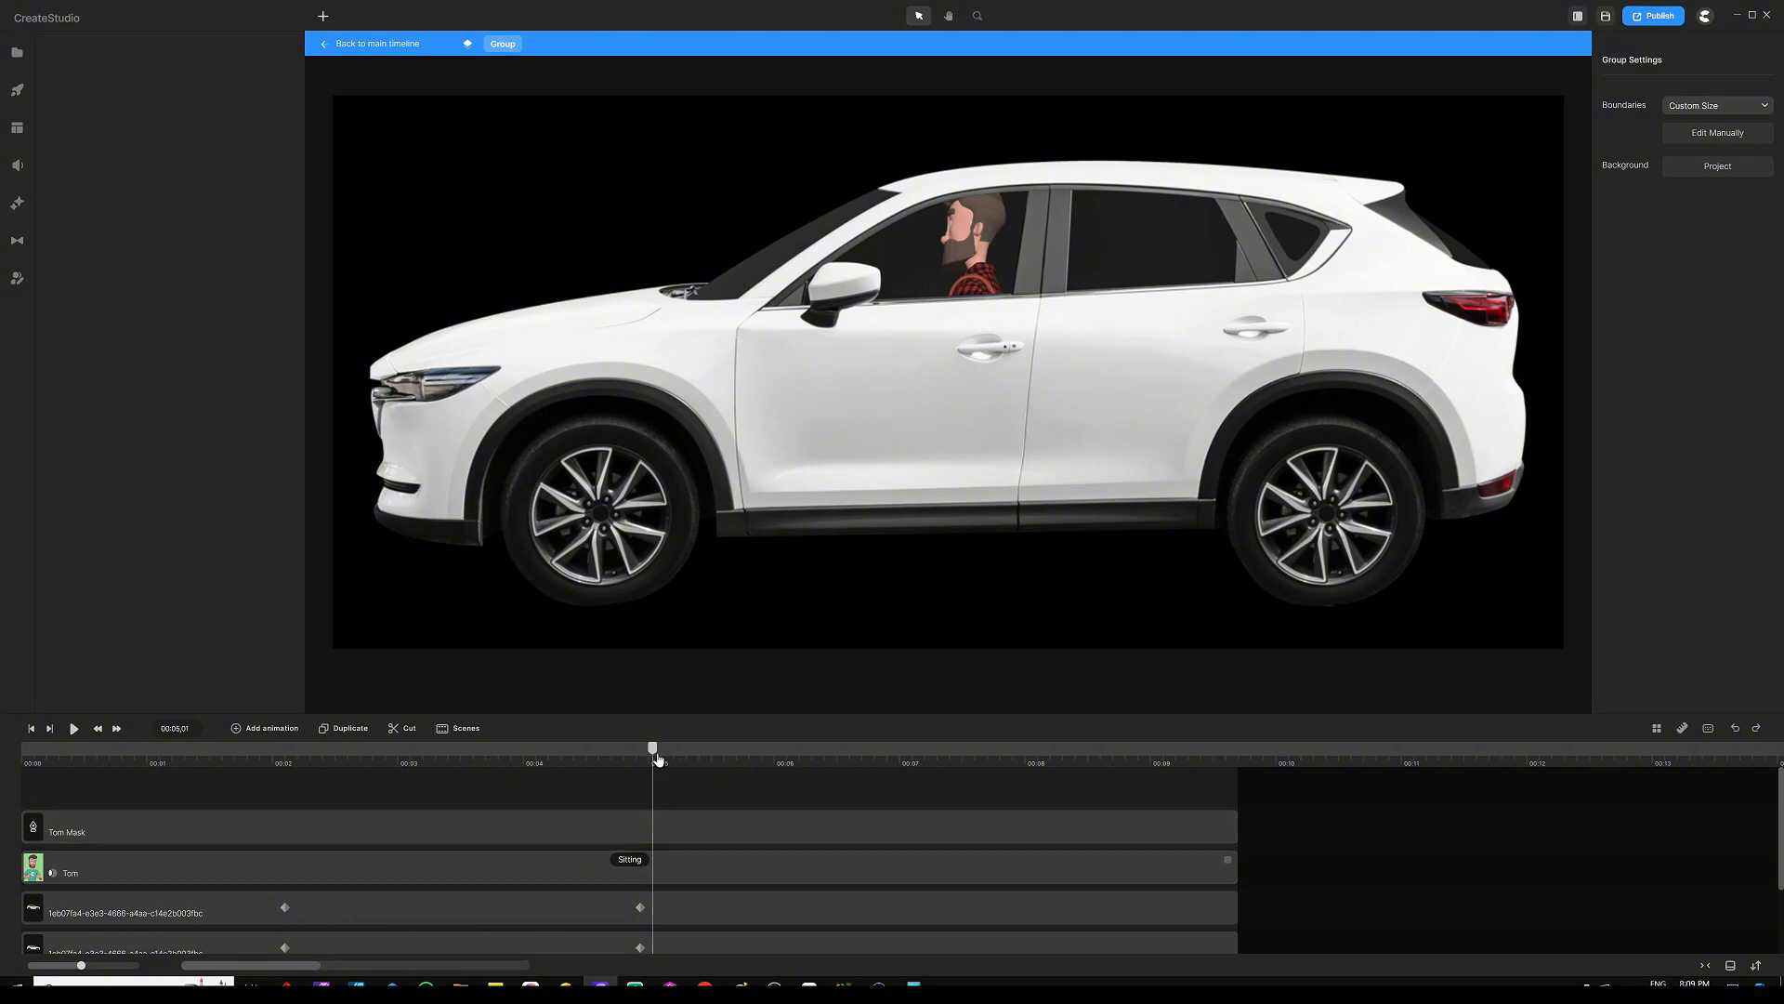
left_click_drag(657, 749, 643, 759)
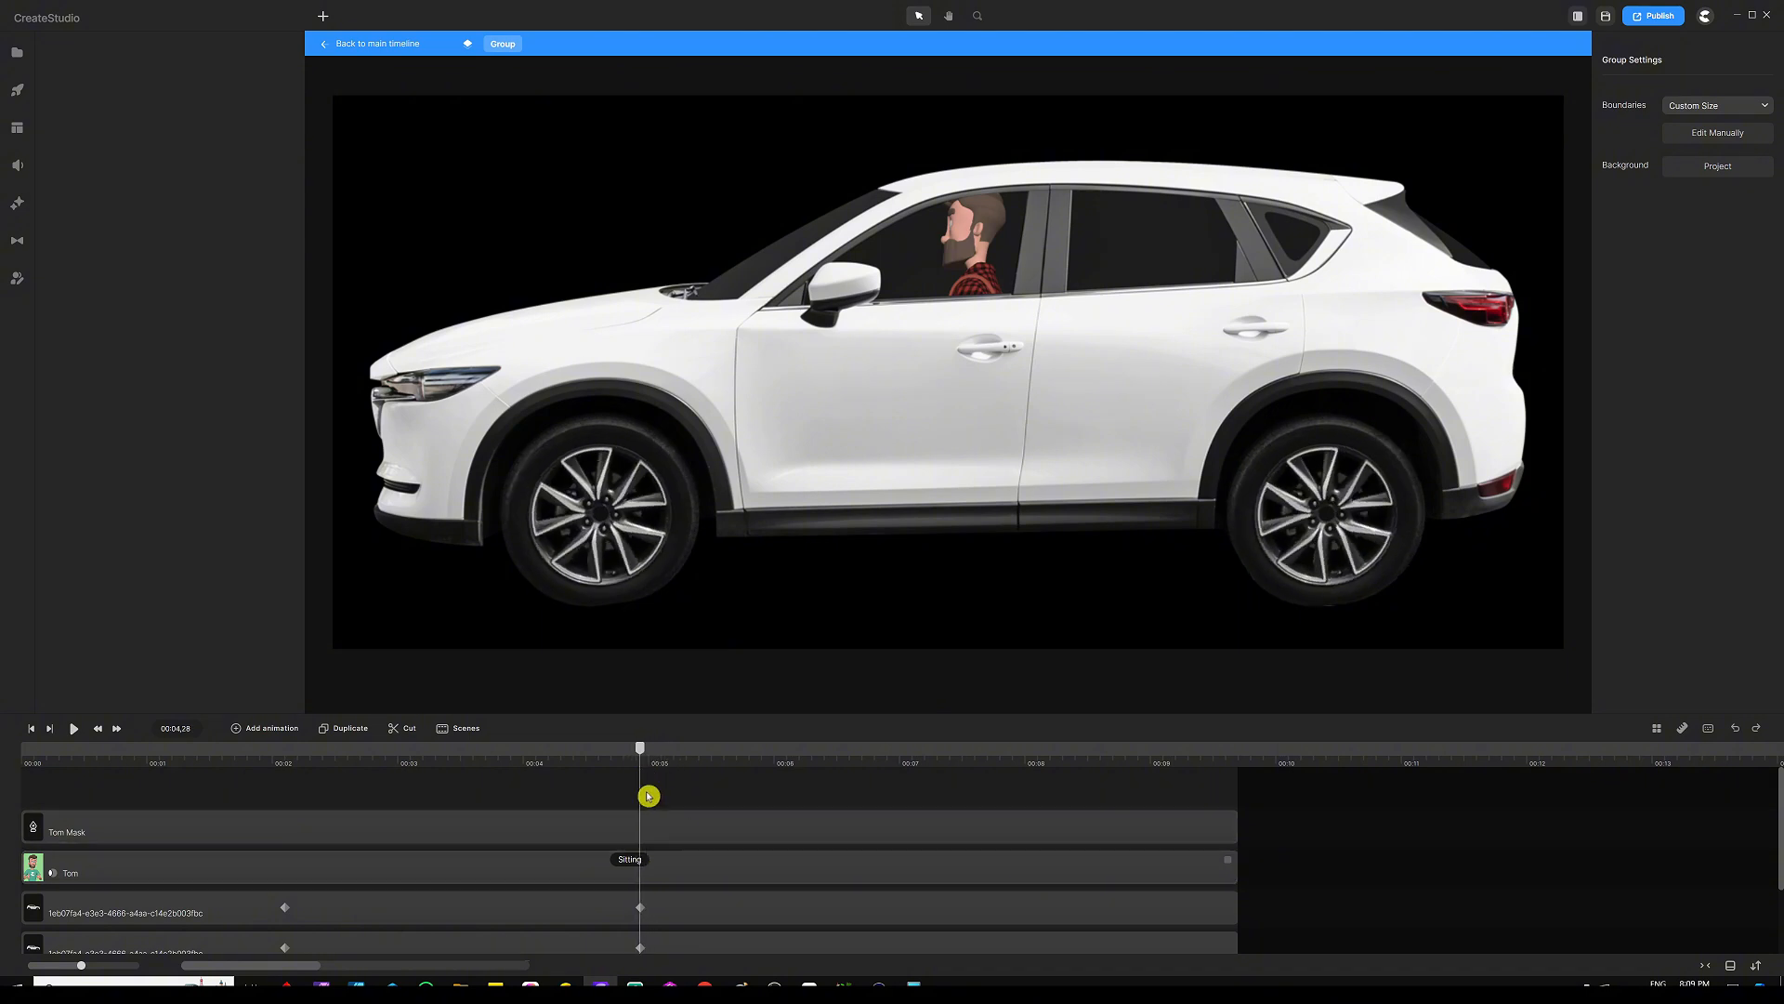
scroll(631, 896, "down", 2)
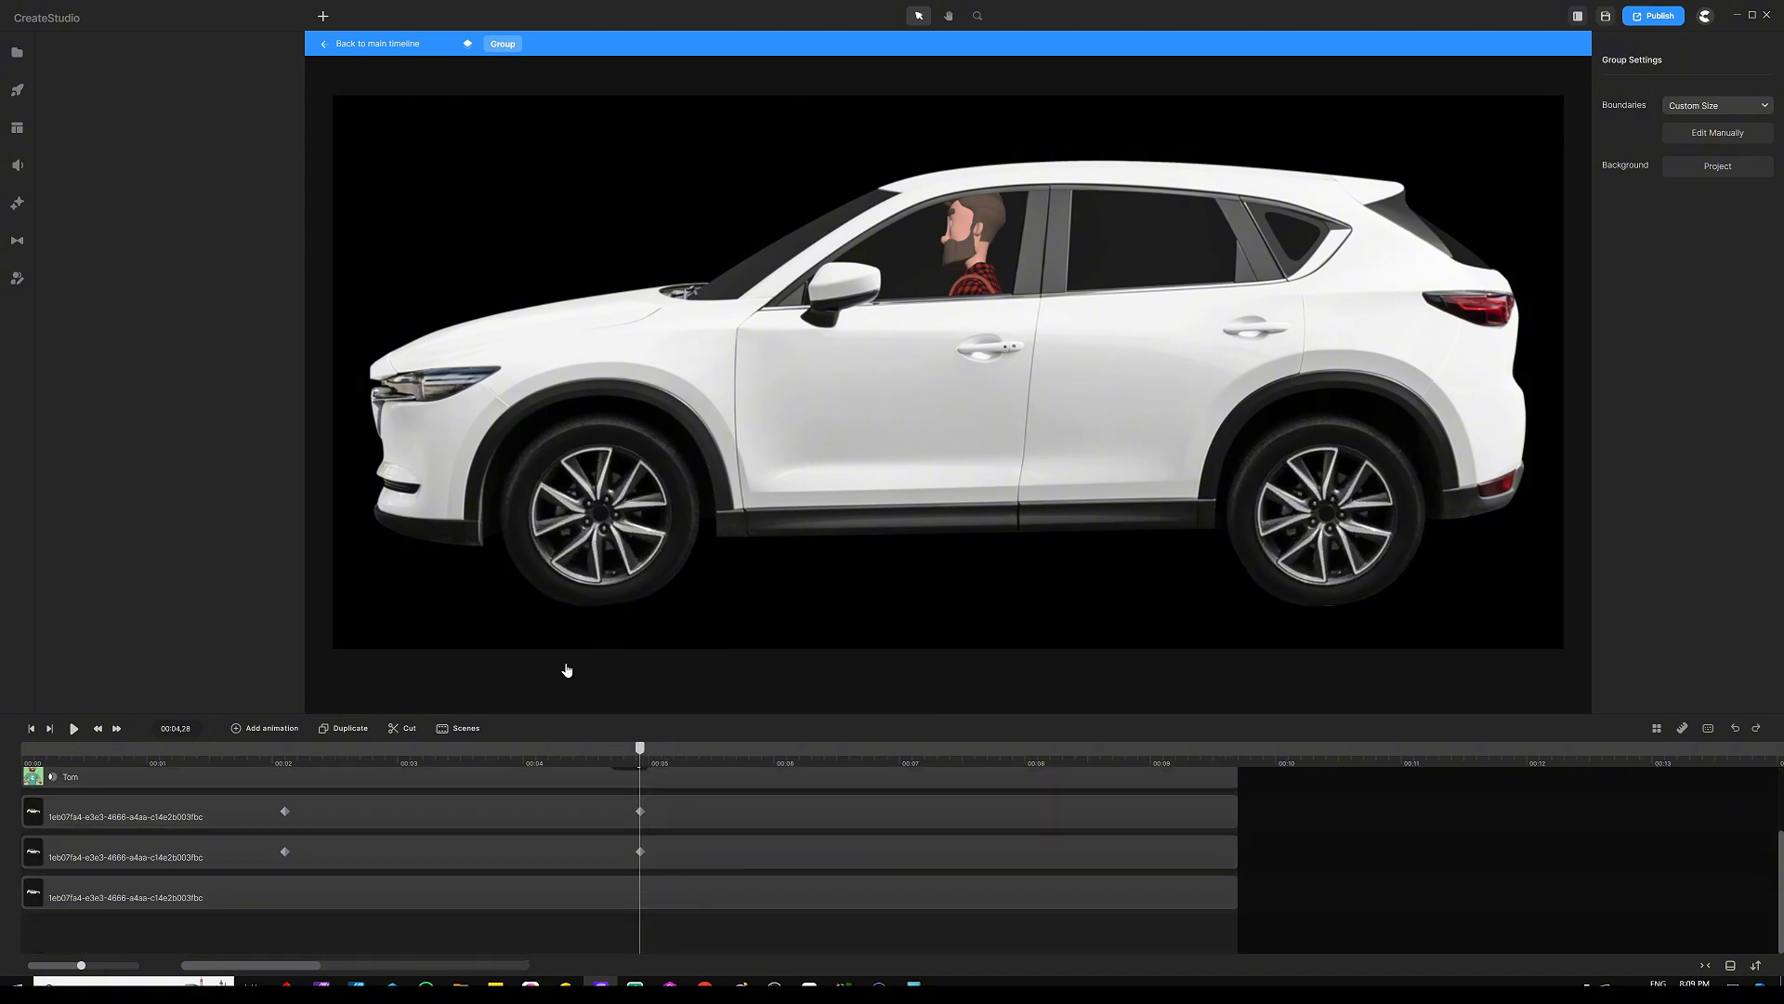
left_click(665, 850)
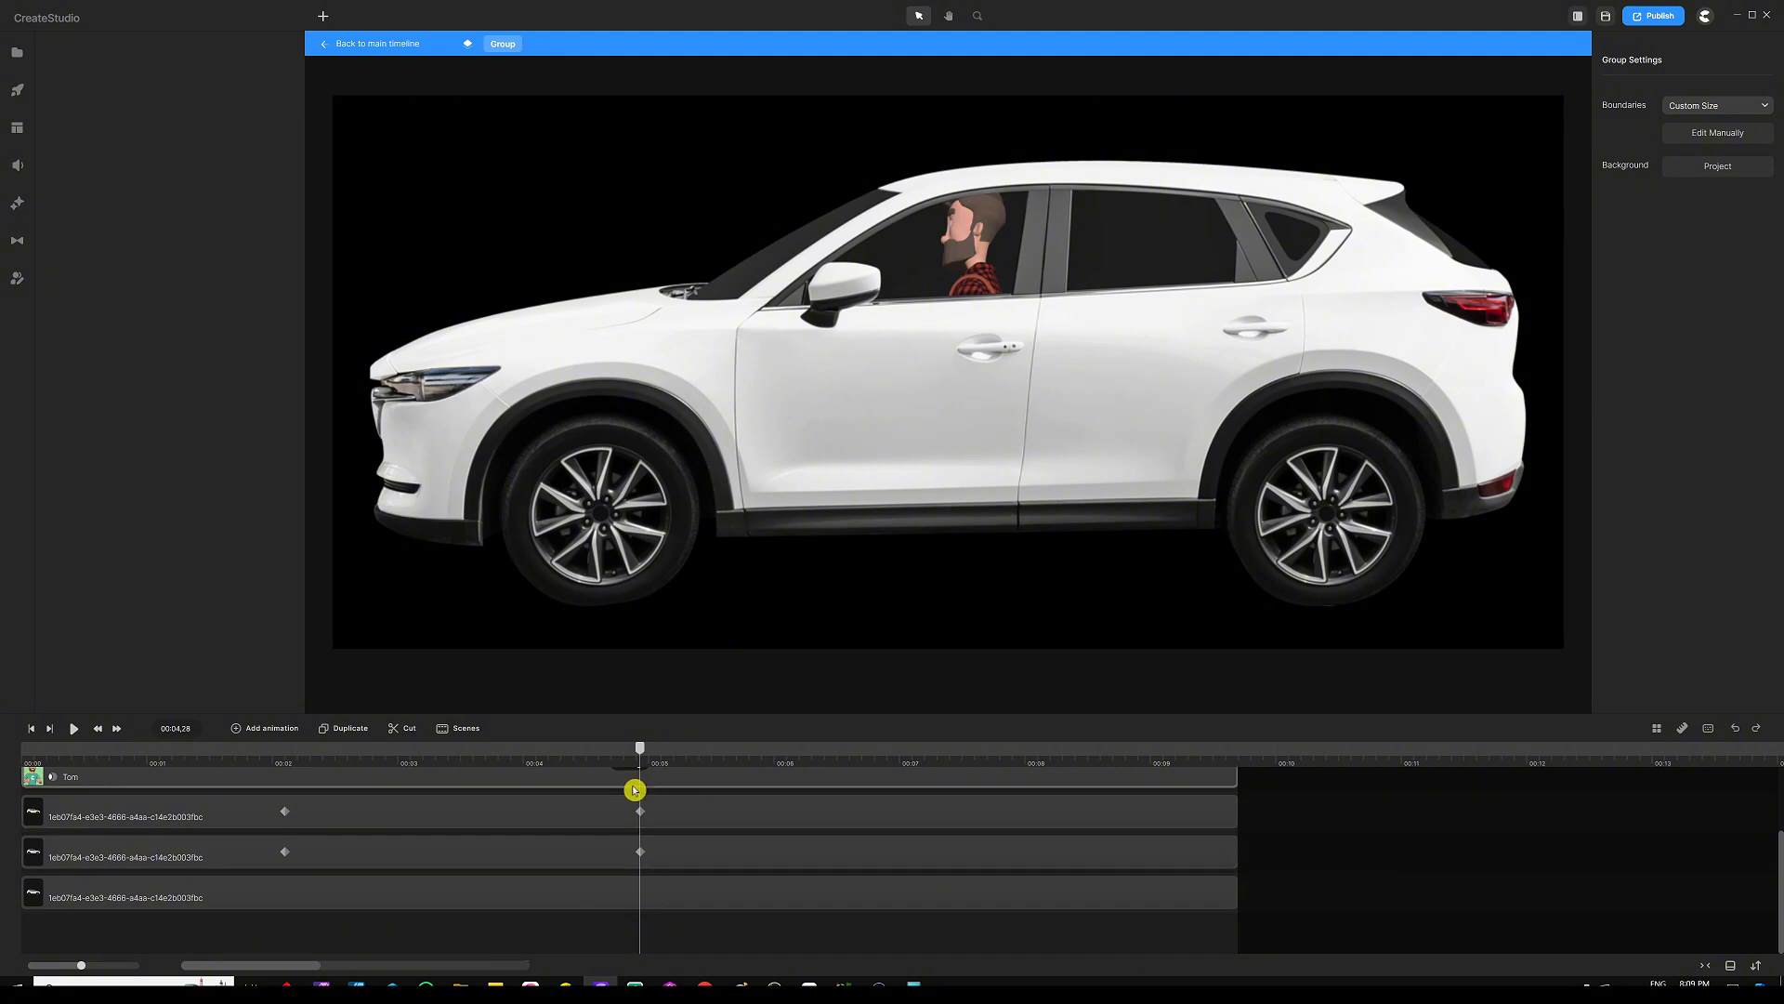
left_click(401, 47)
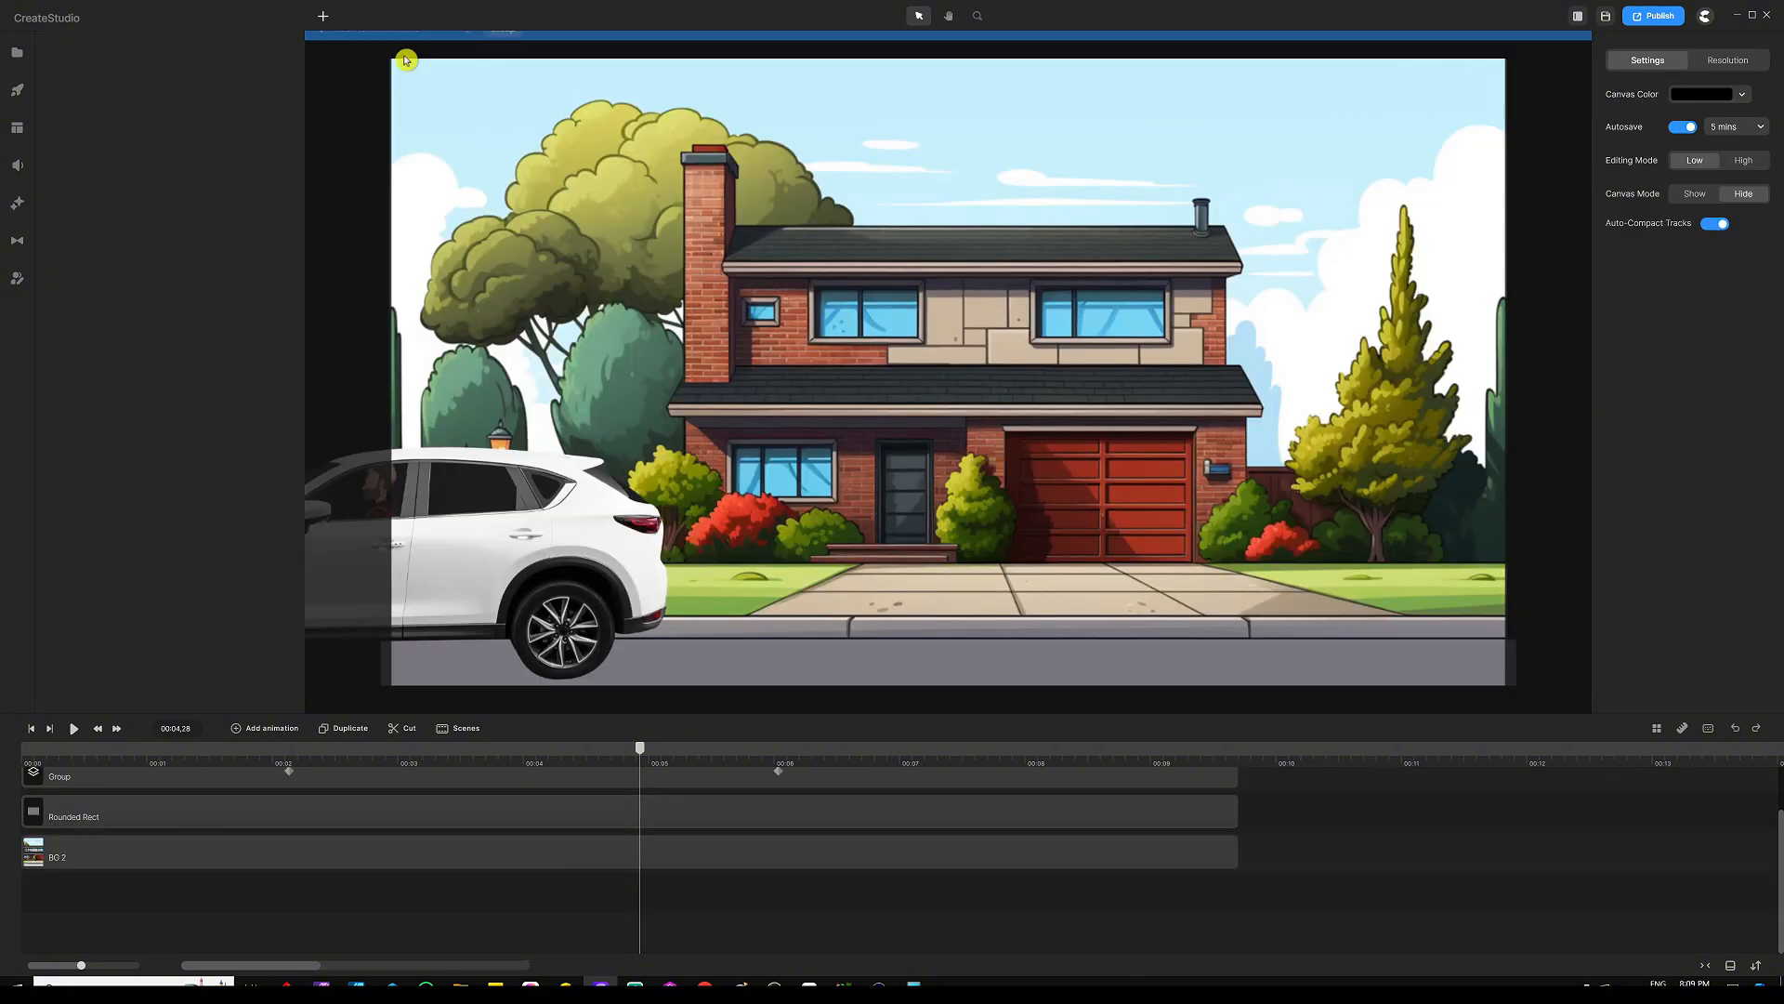
left_click_drag(776, 824, 633, 829)
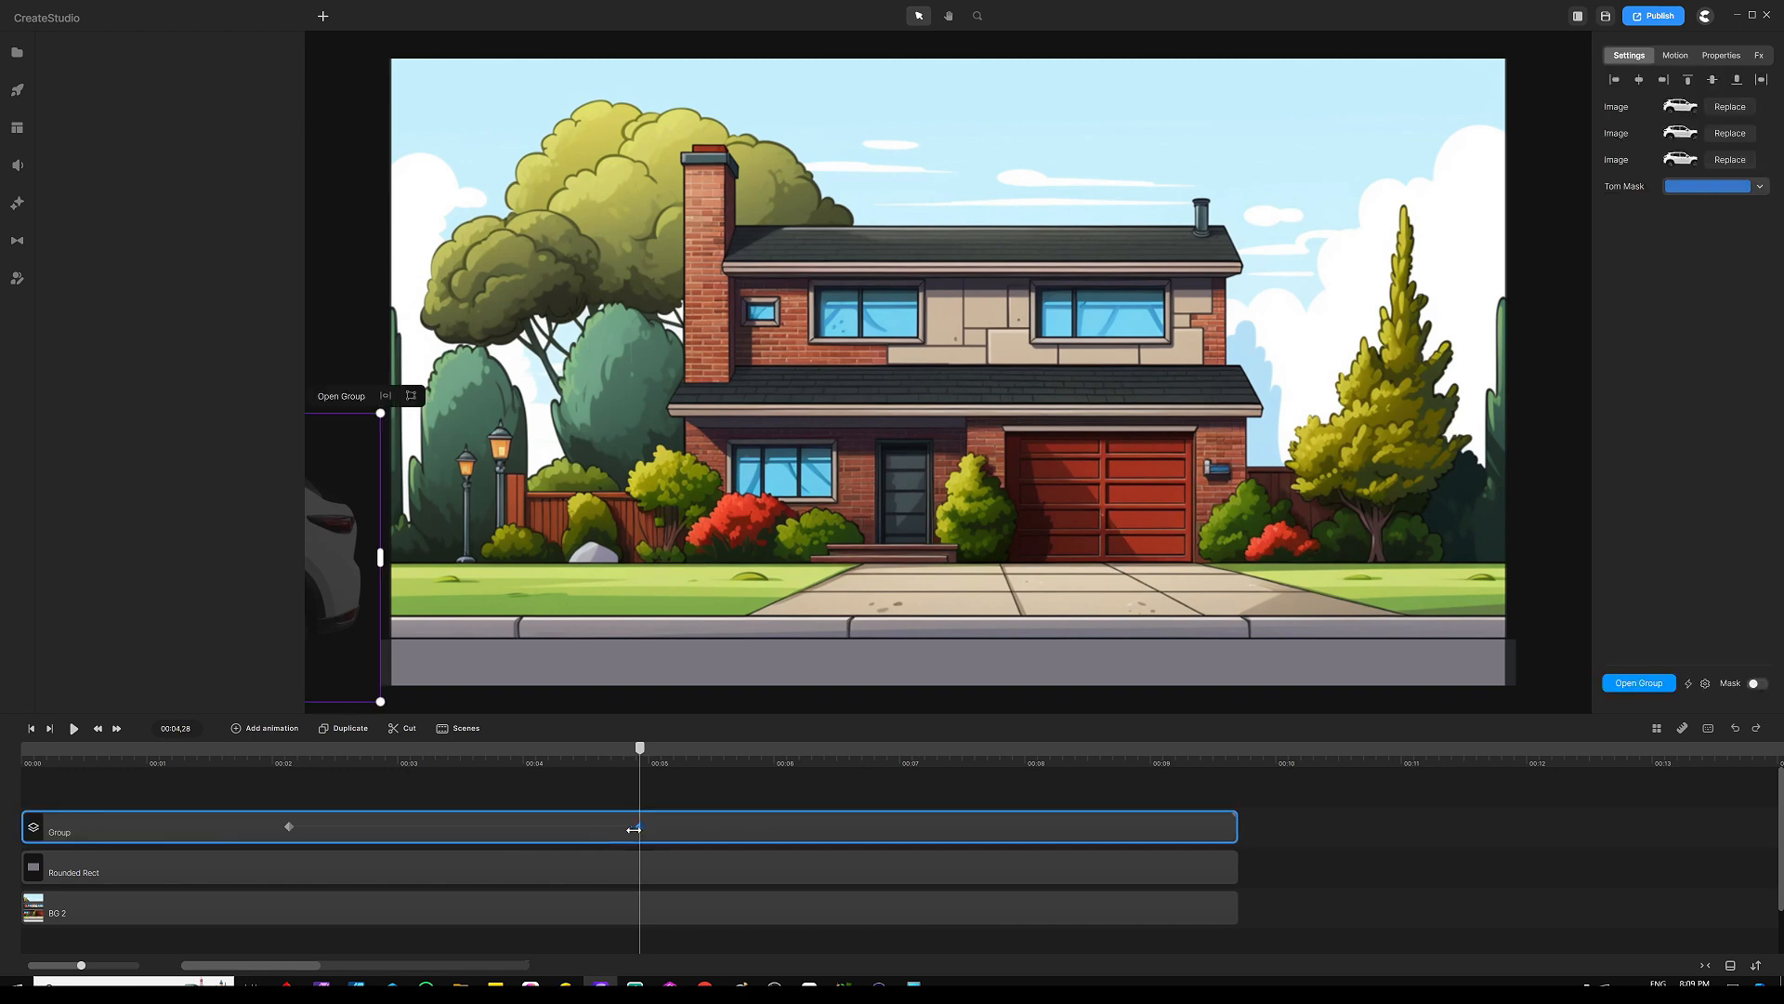
left_click(255, 755)
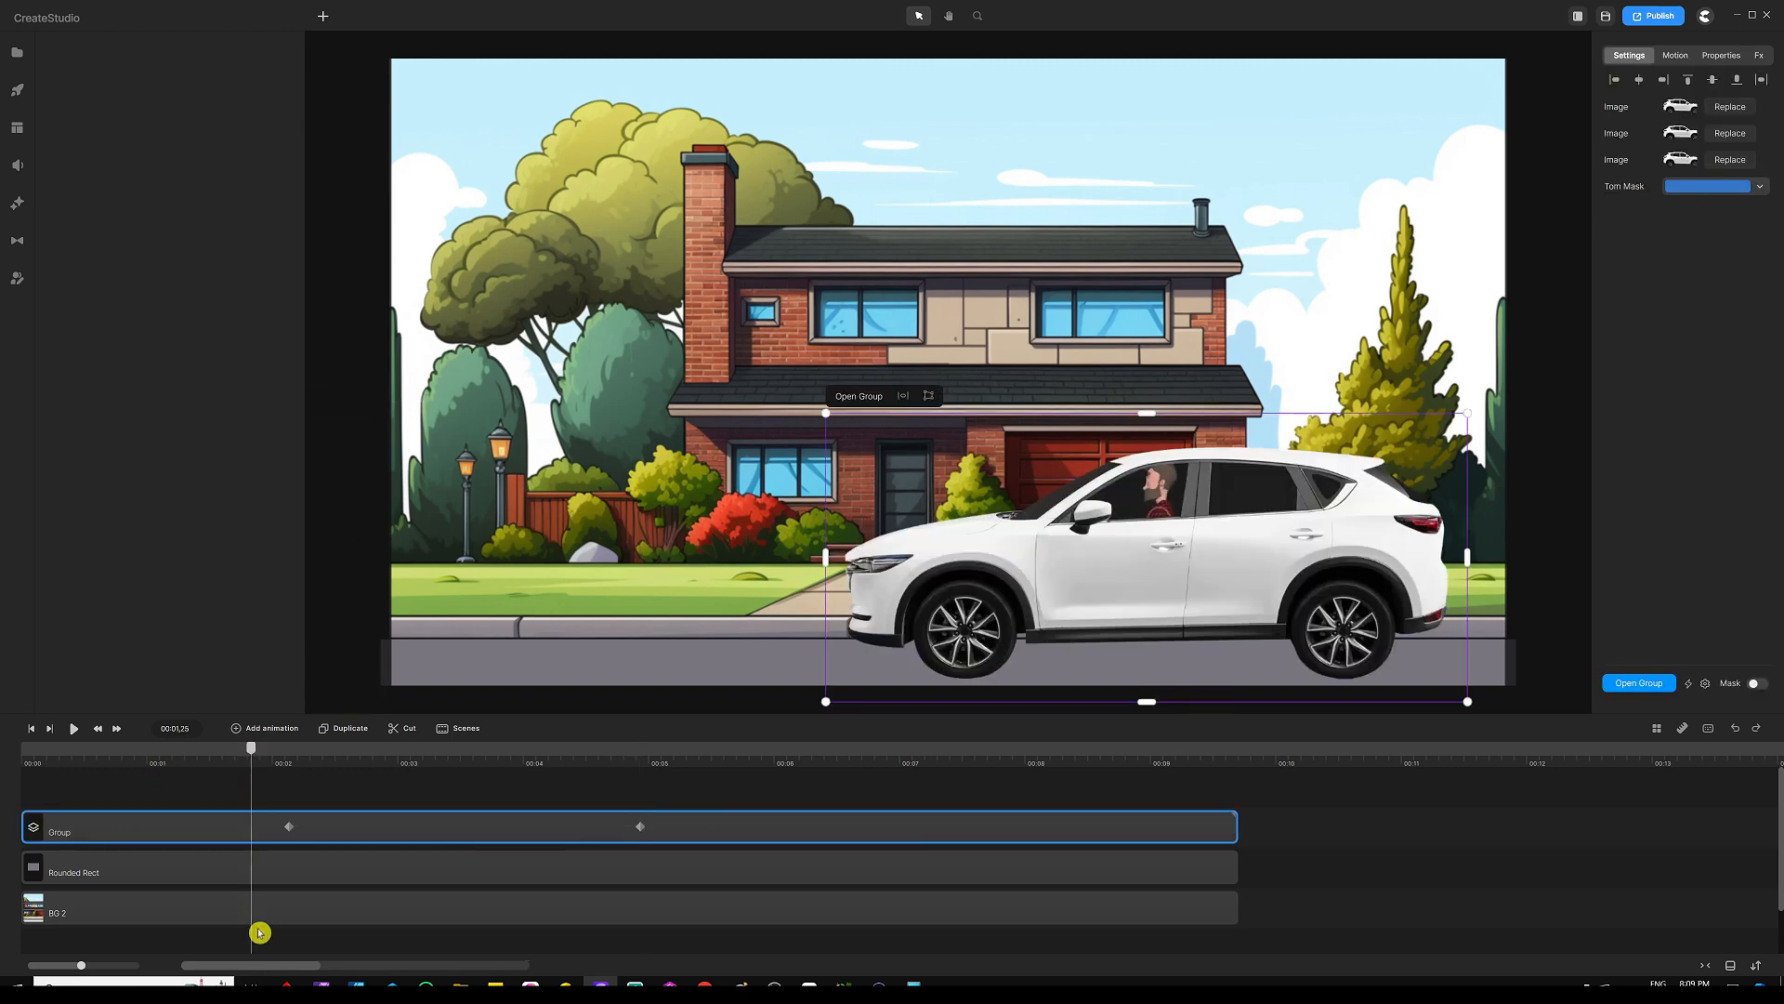
key("space")
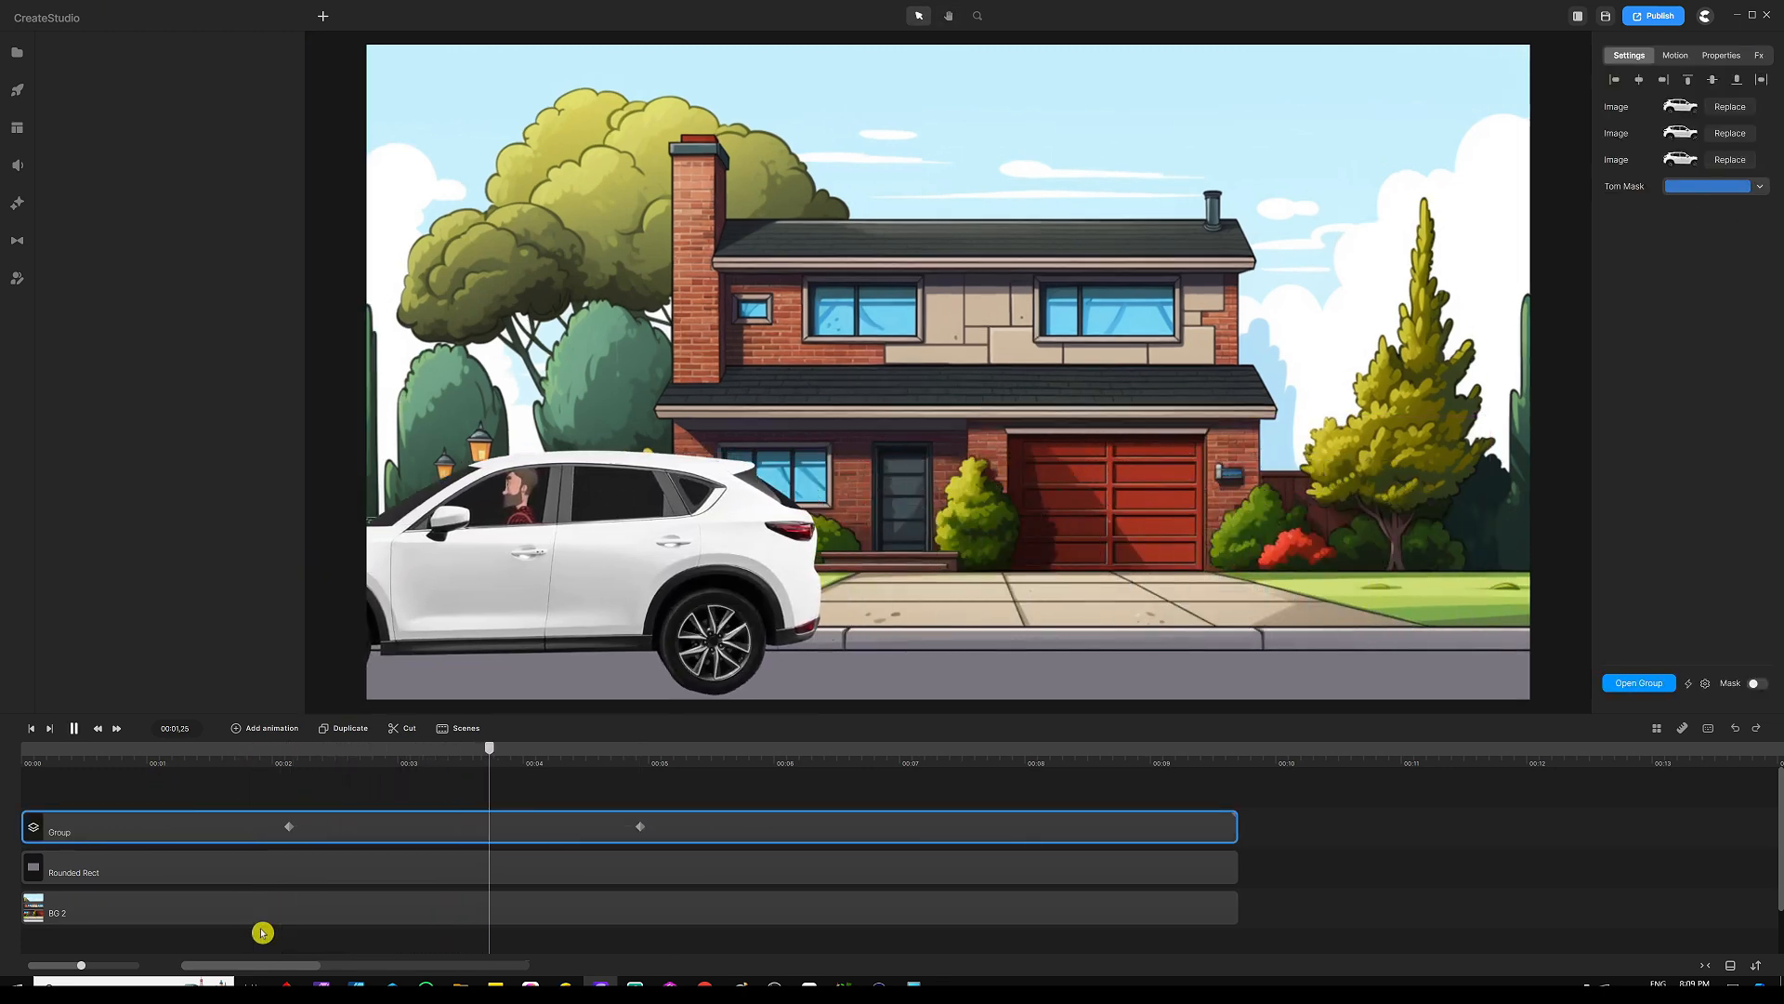
key("space")
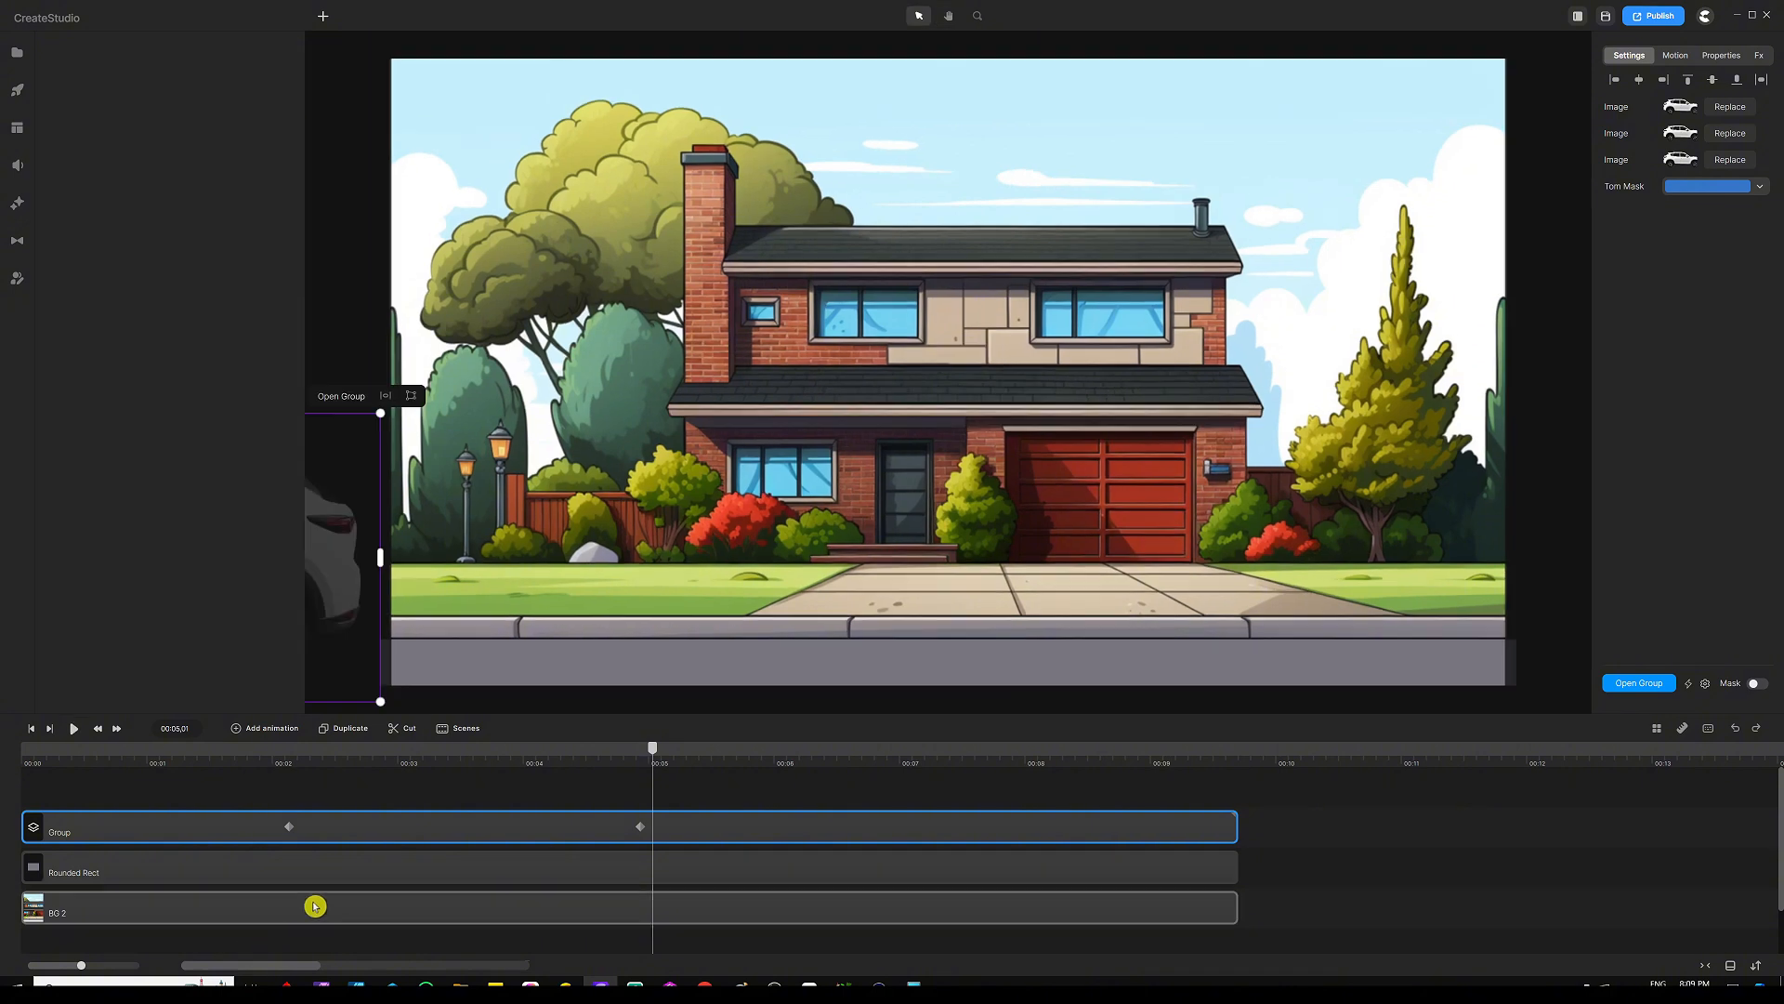
Switch to the browser and view 2.jpg from the Loopable BGs folder in Google Drive
left_click(17, 89)
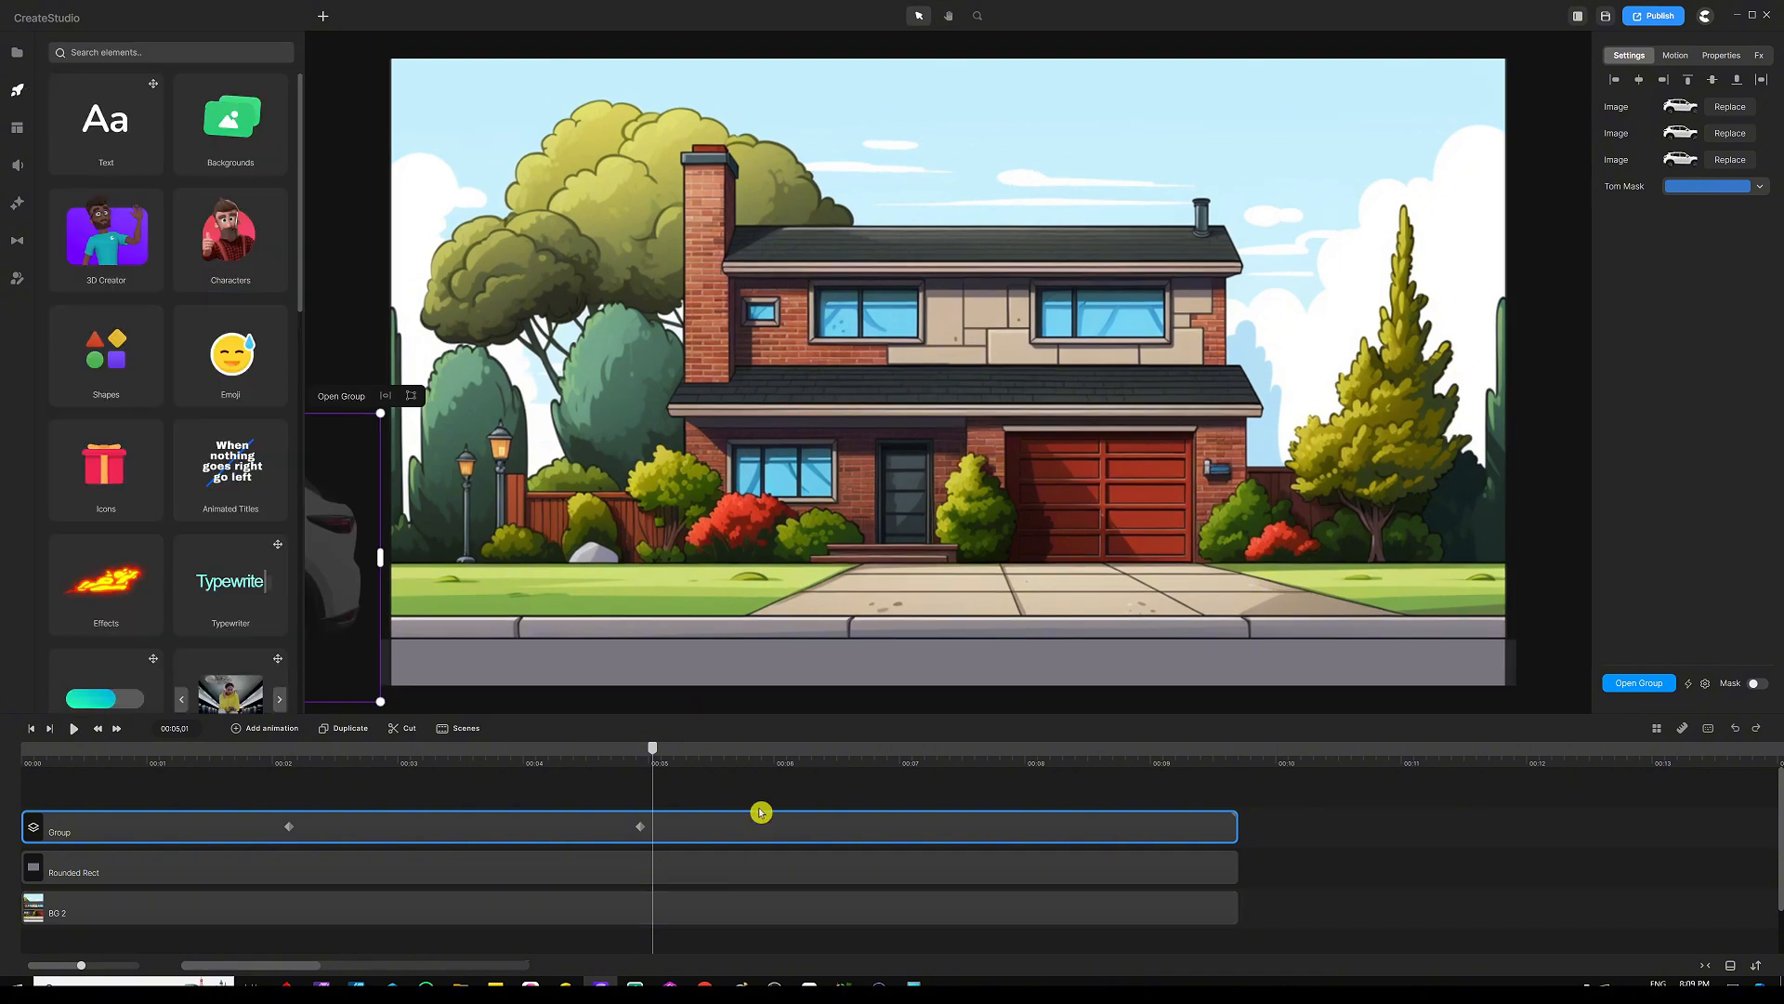
left_click(822, 793)
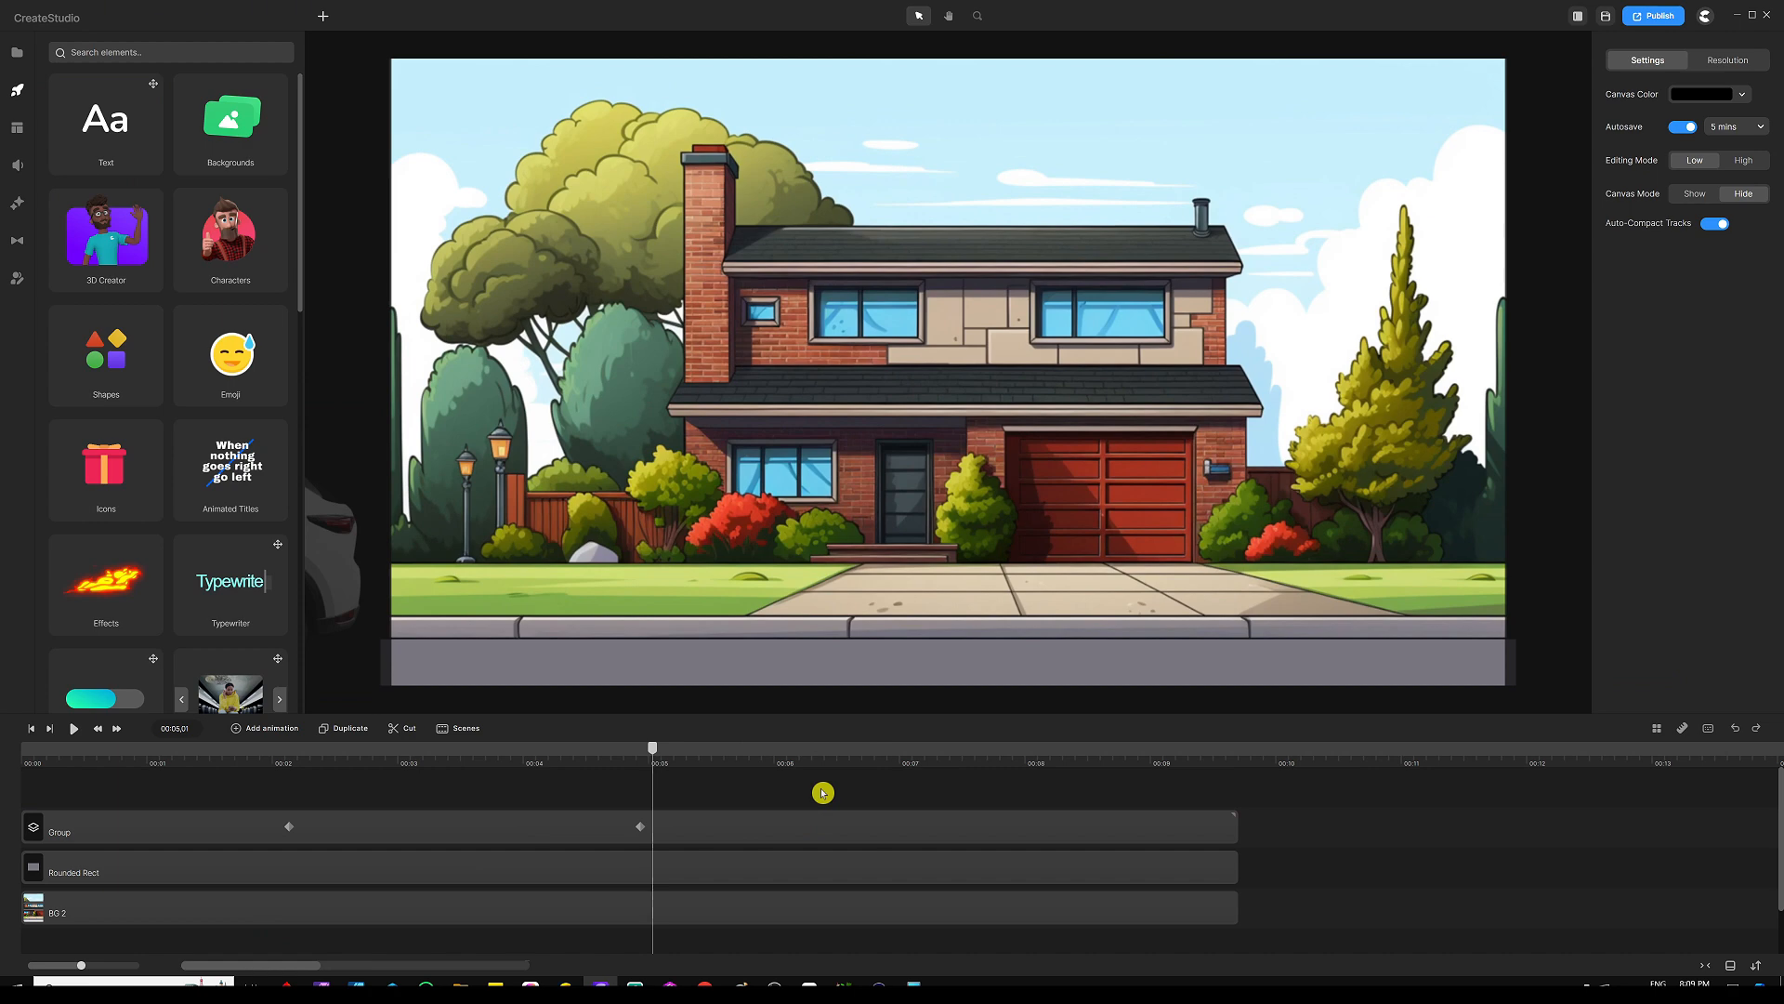
scroll(729, 770, "down", 2)
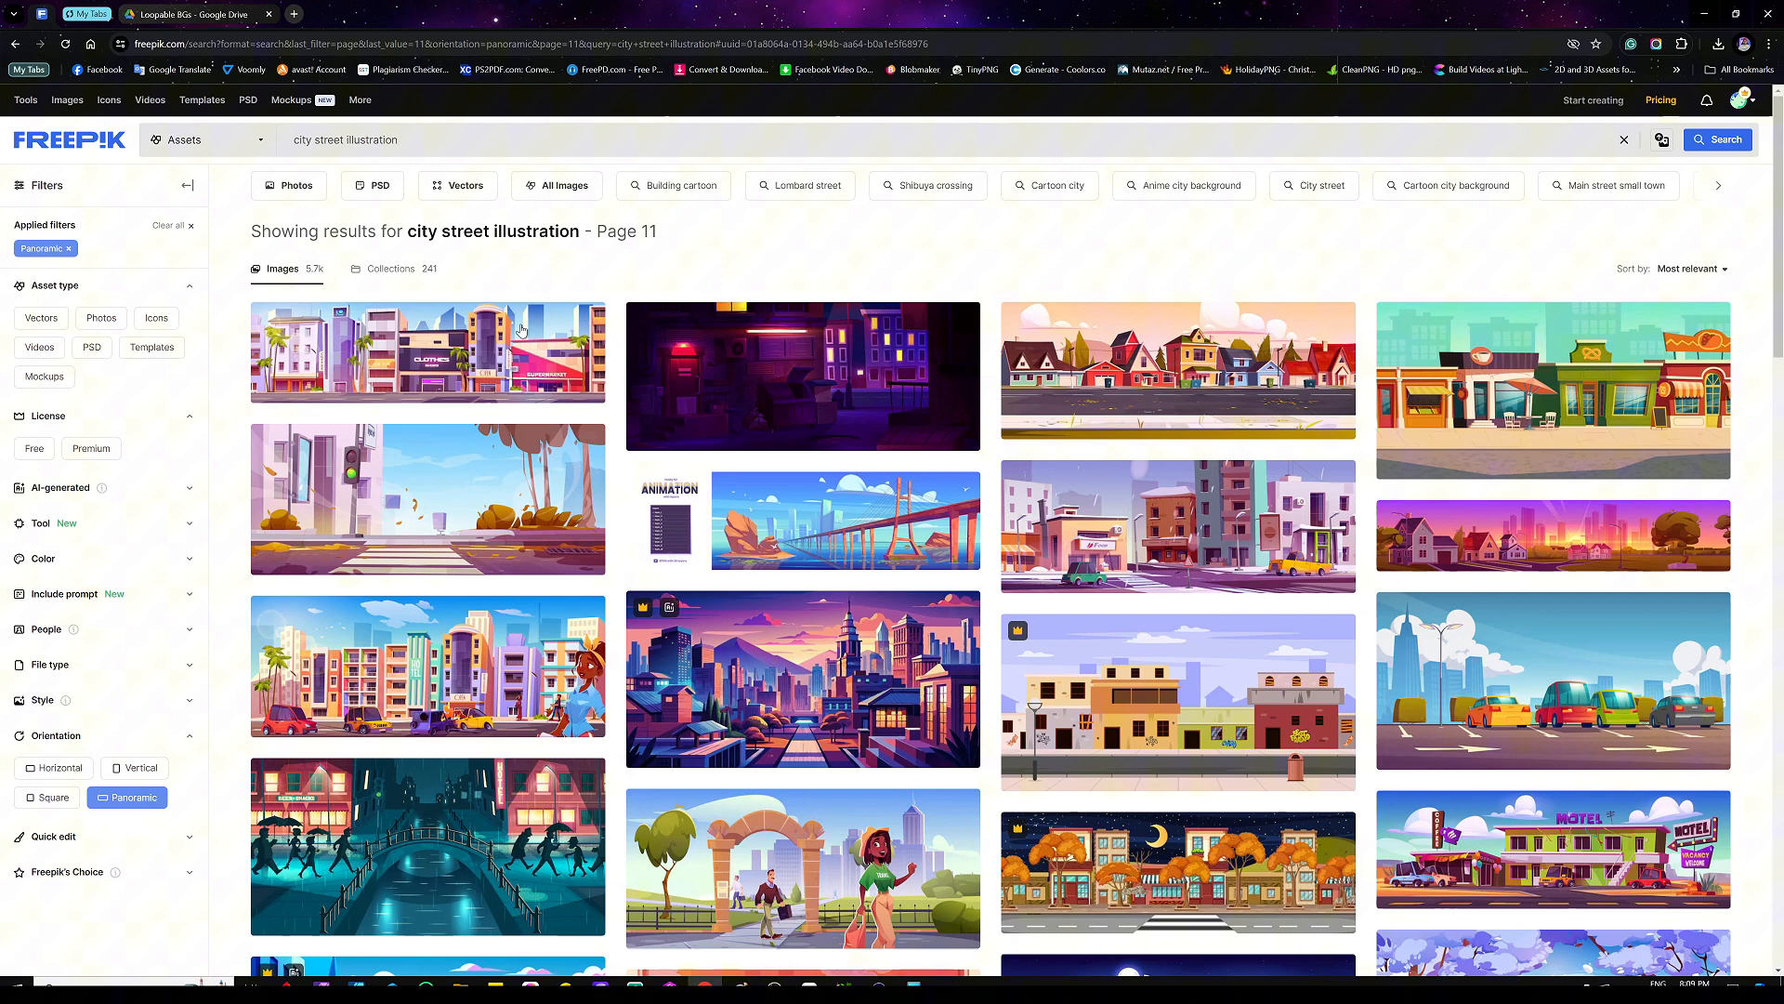
left_click(705, 983)
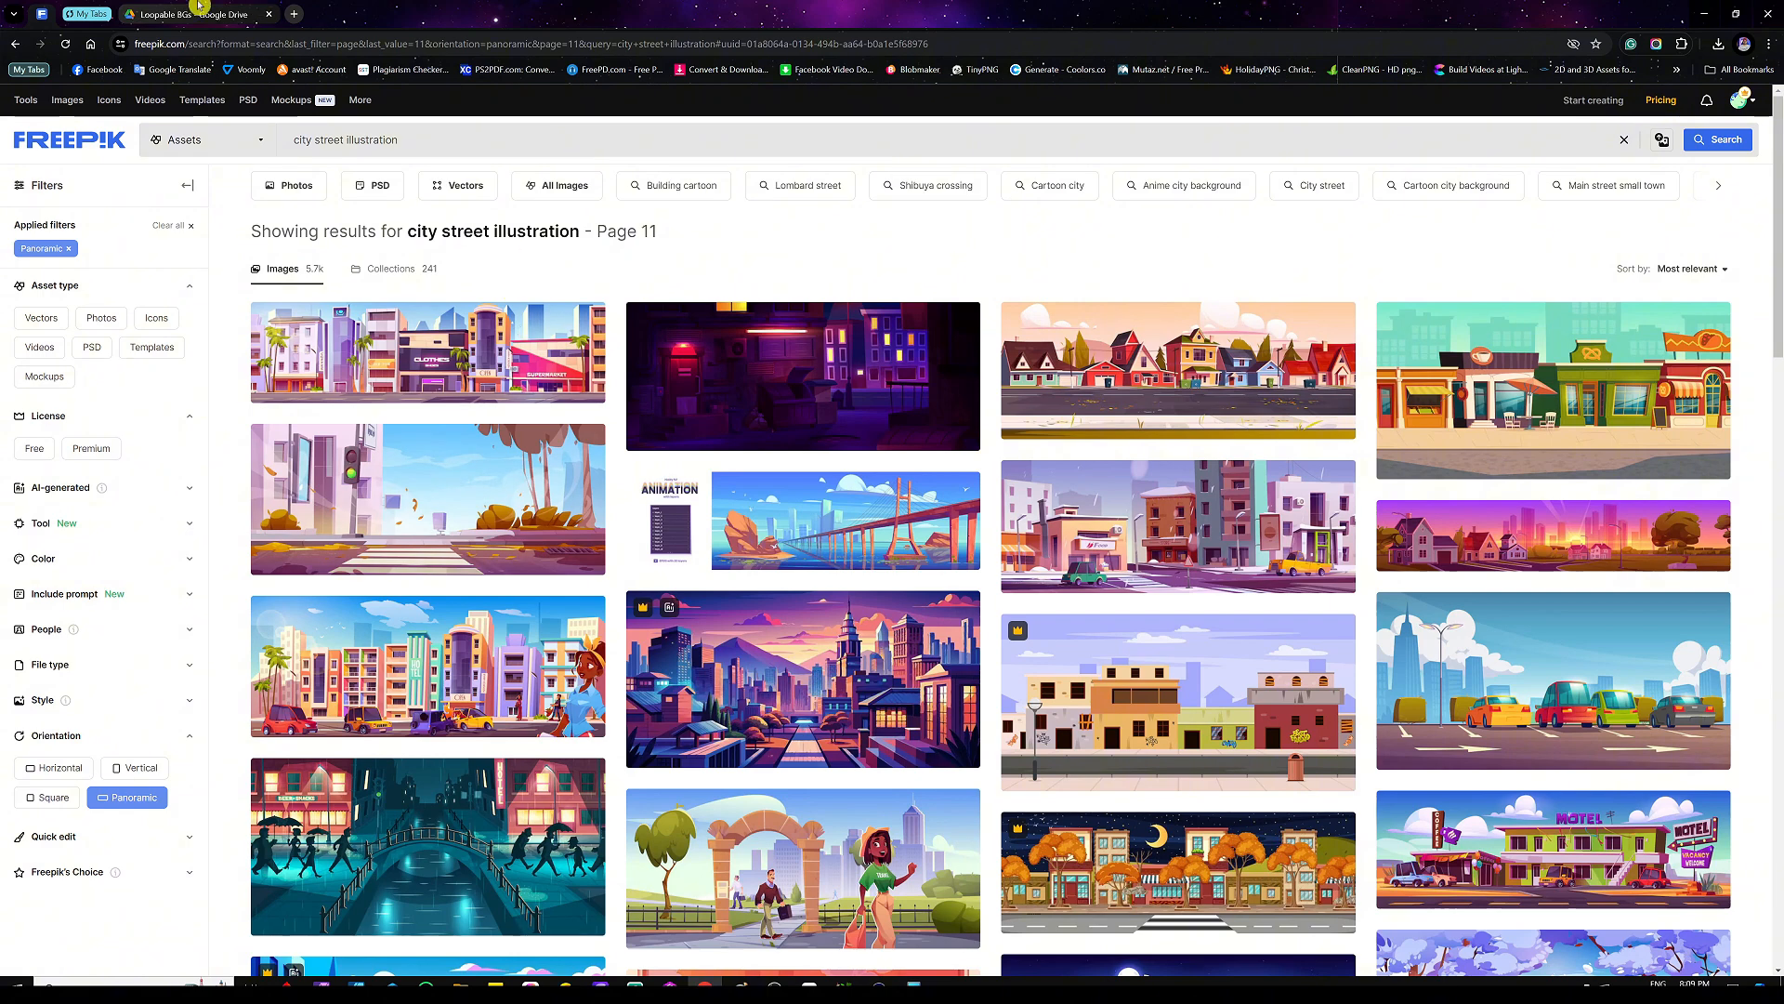
left_click(198, 8)
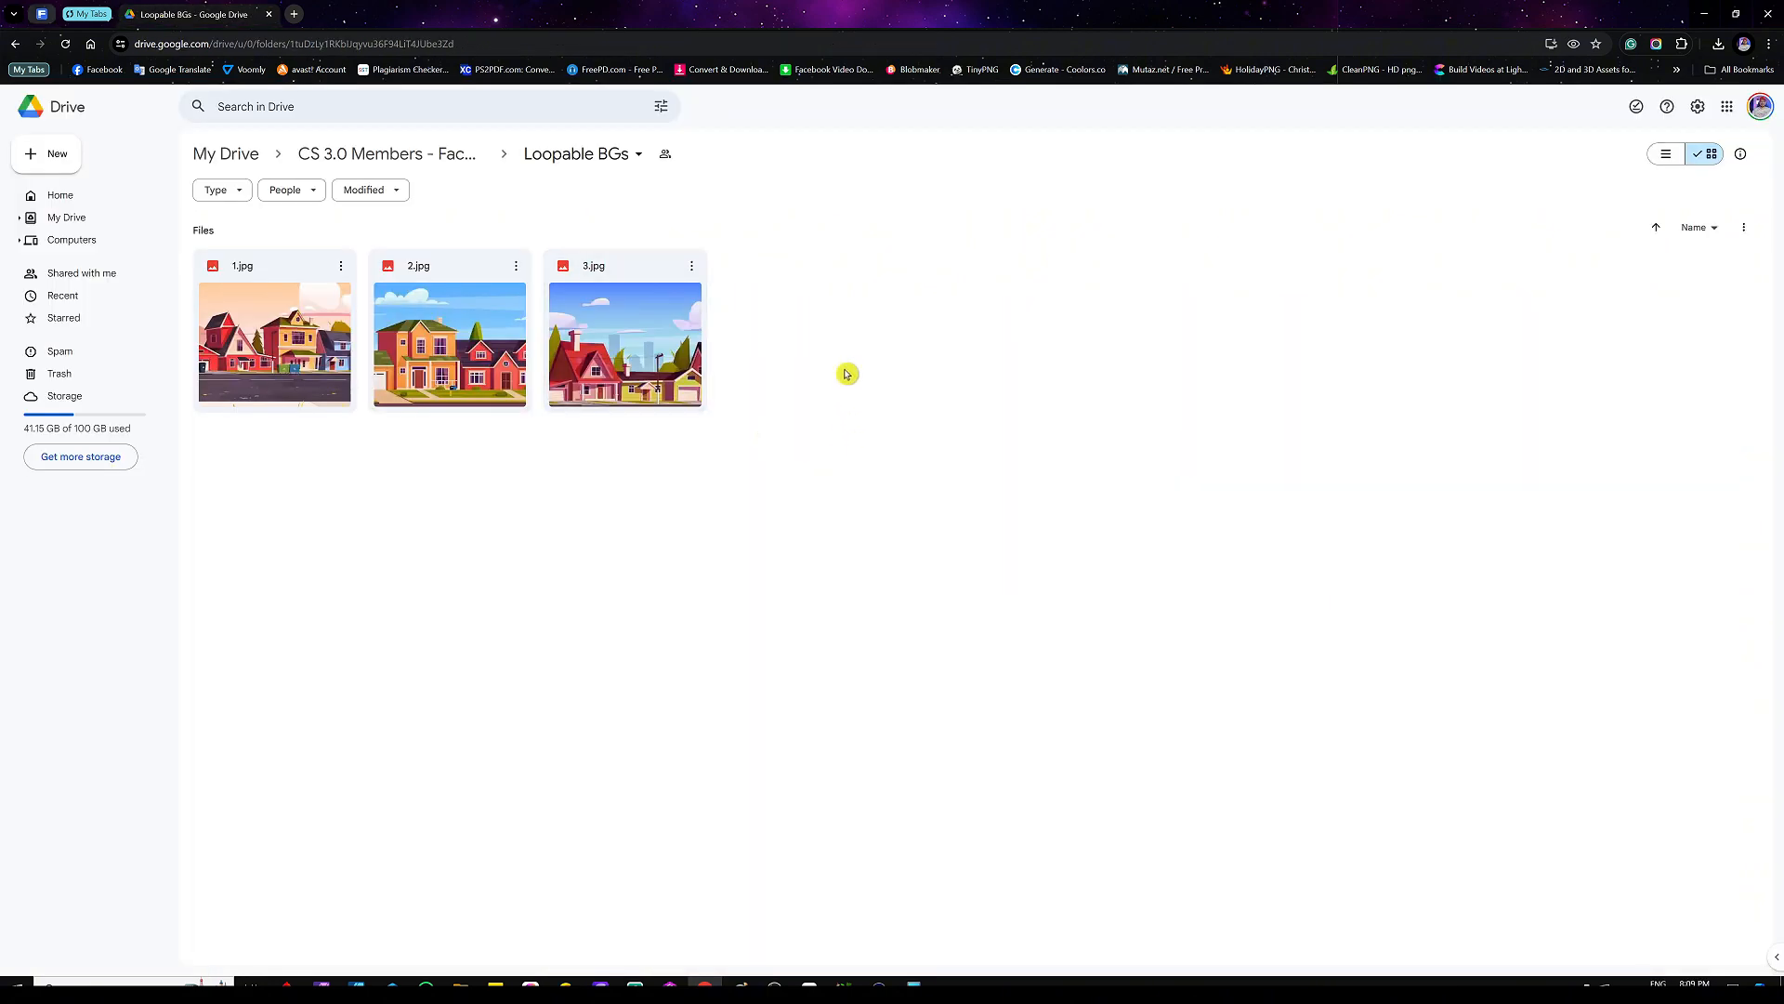
left_click(458, 350)
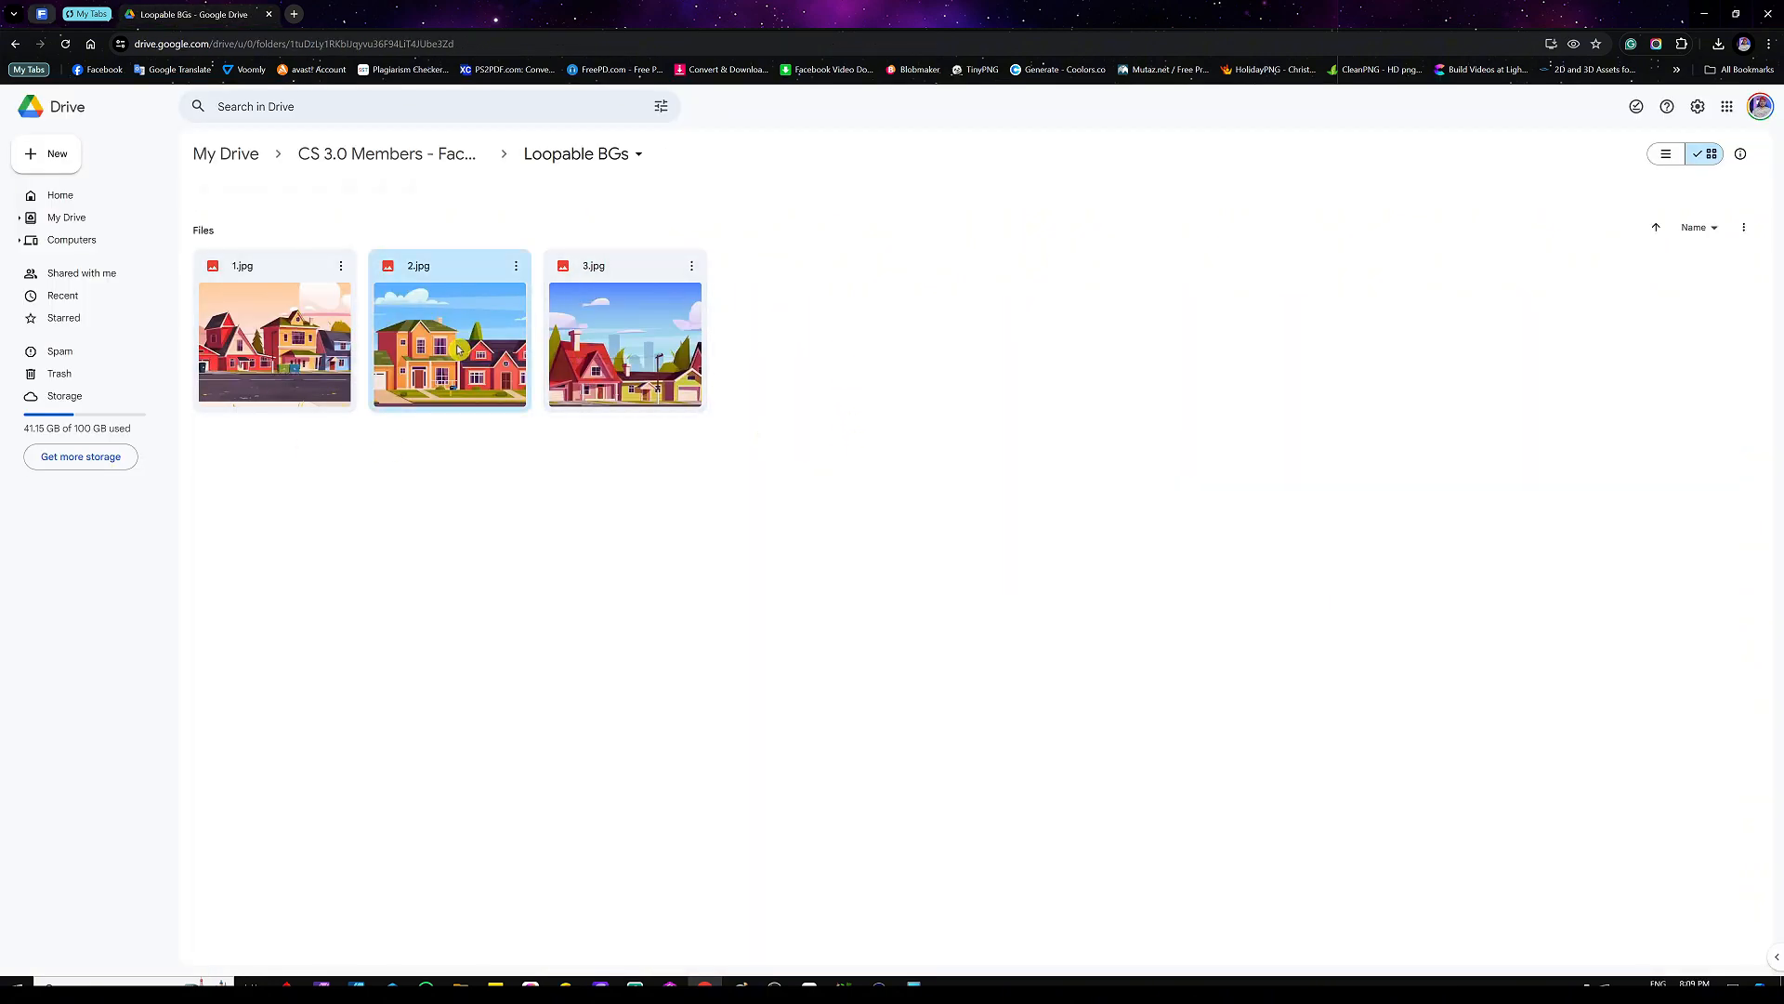
double_click(458, 350)
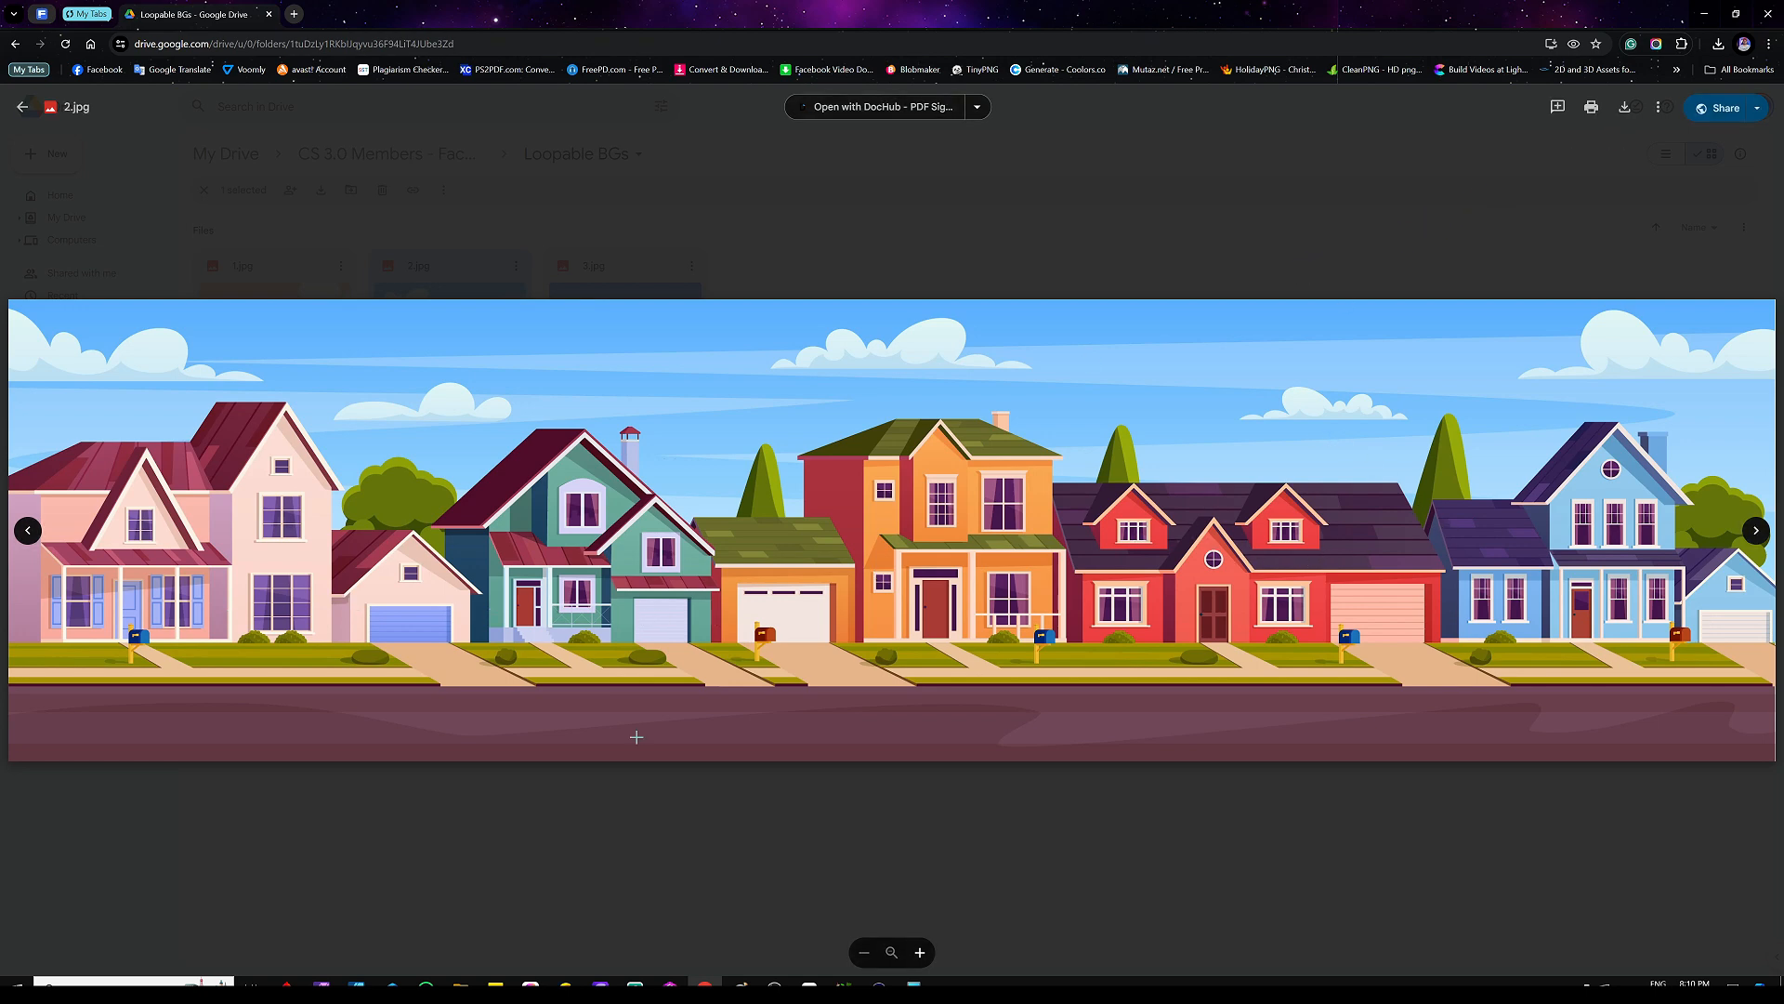
Locate the loopable backgrounds folder in the file manager and import the third street image into CreateStudio's media library
left_click(464, 983)
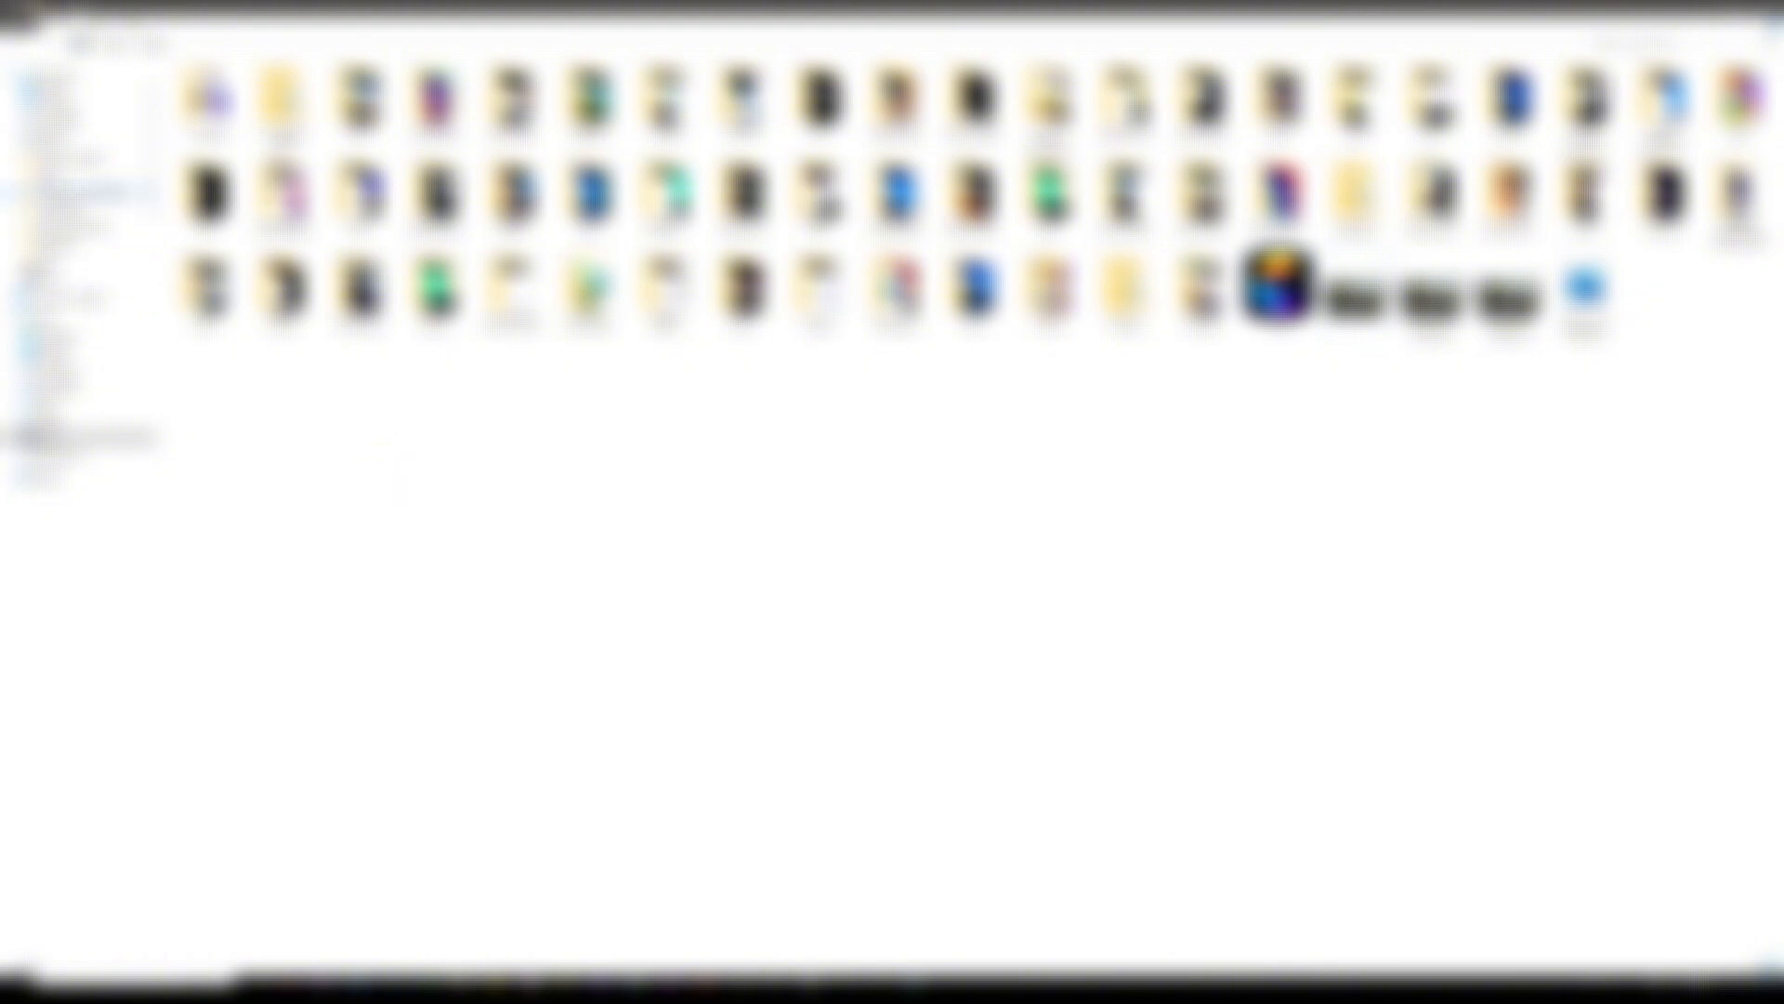
left_click(79, 206)
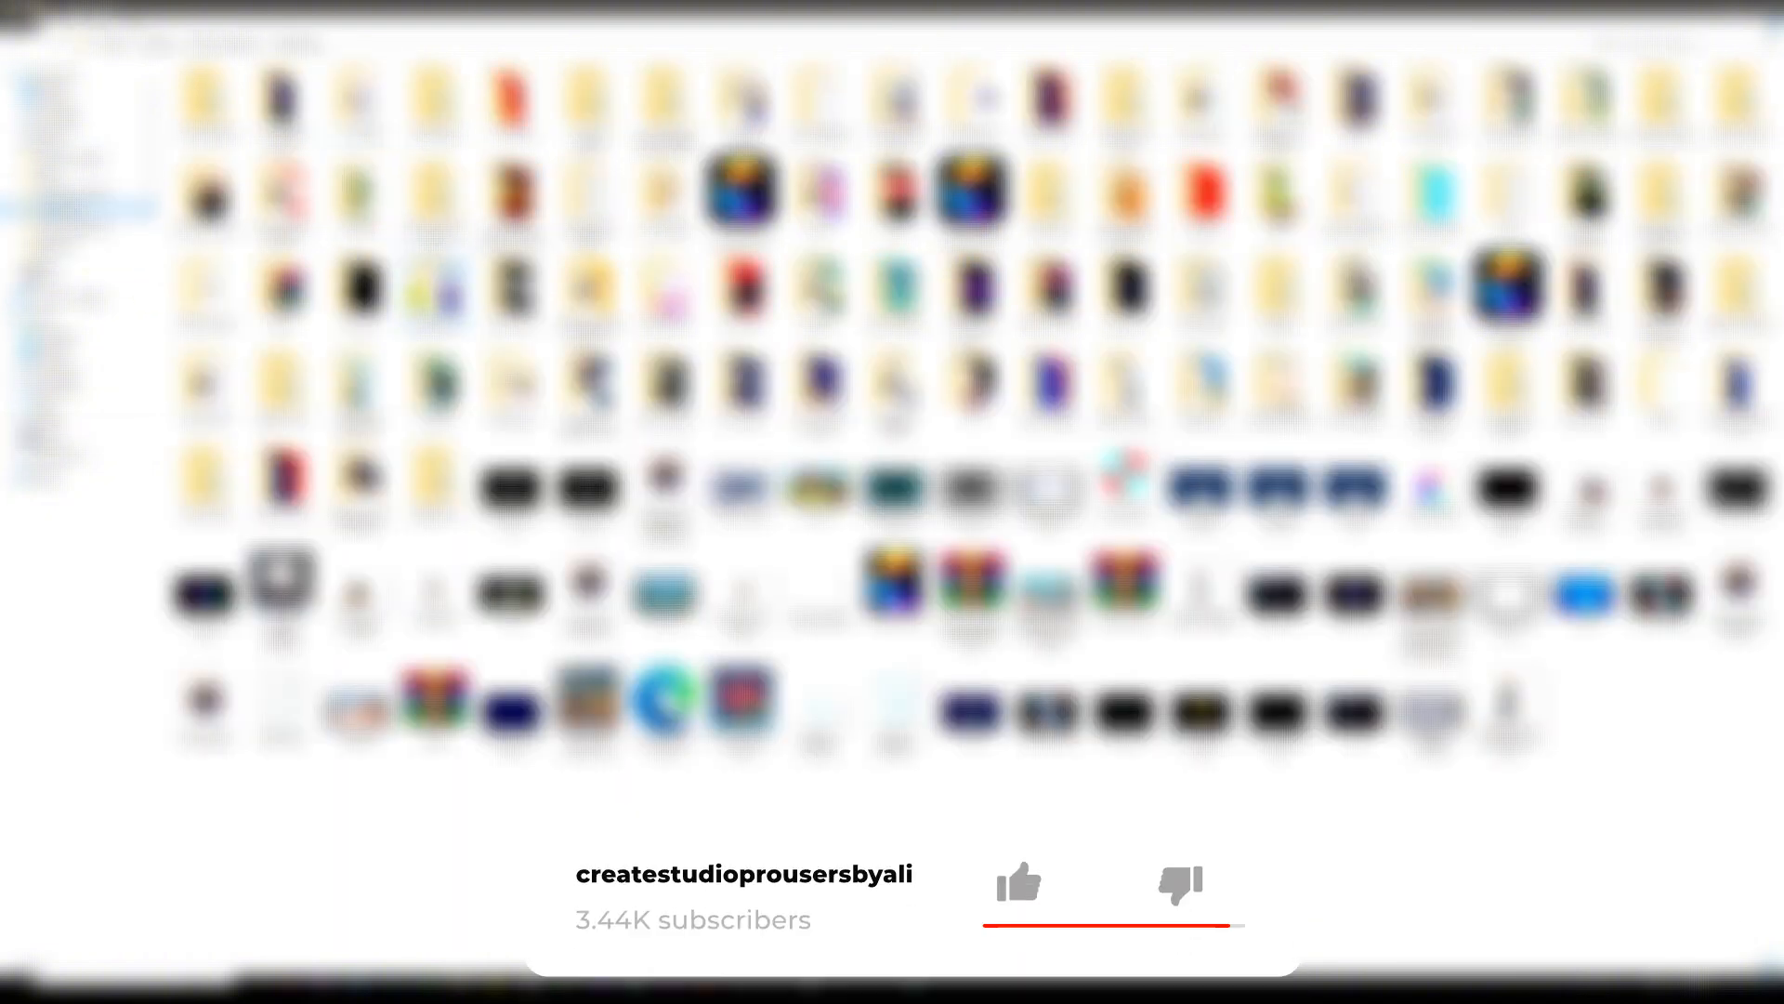
double_click(363, 103)
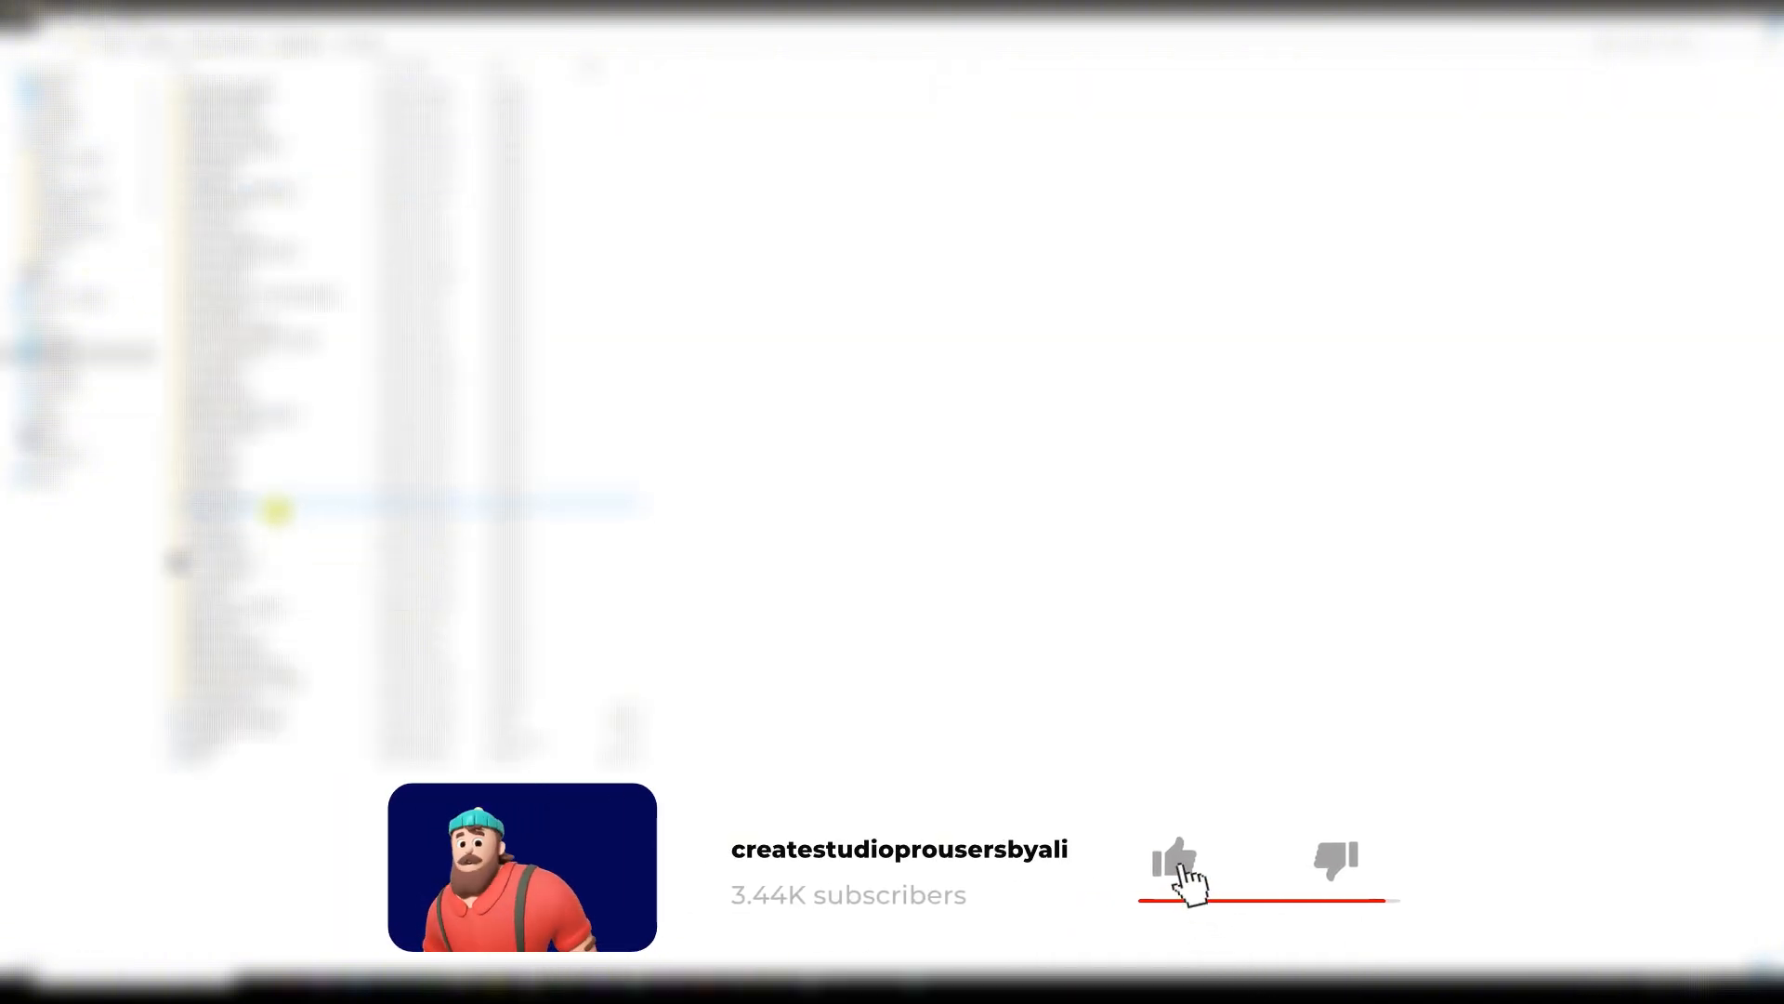
double_click(267, 349)
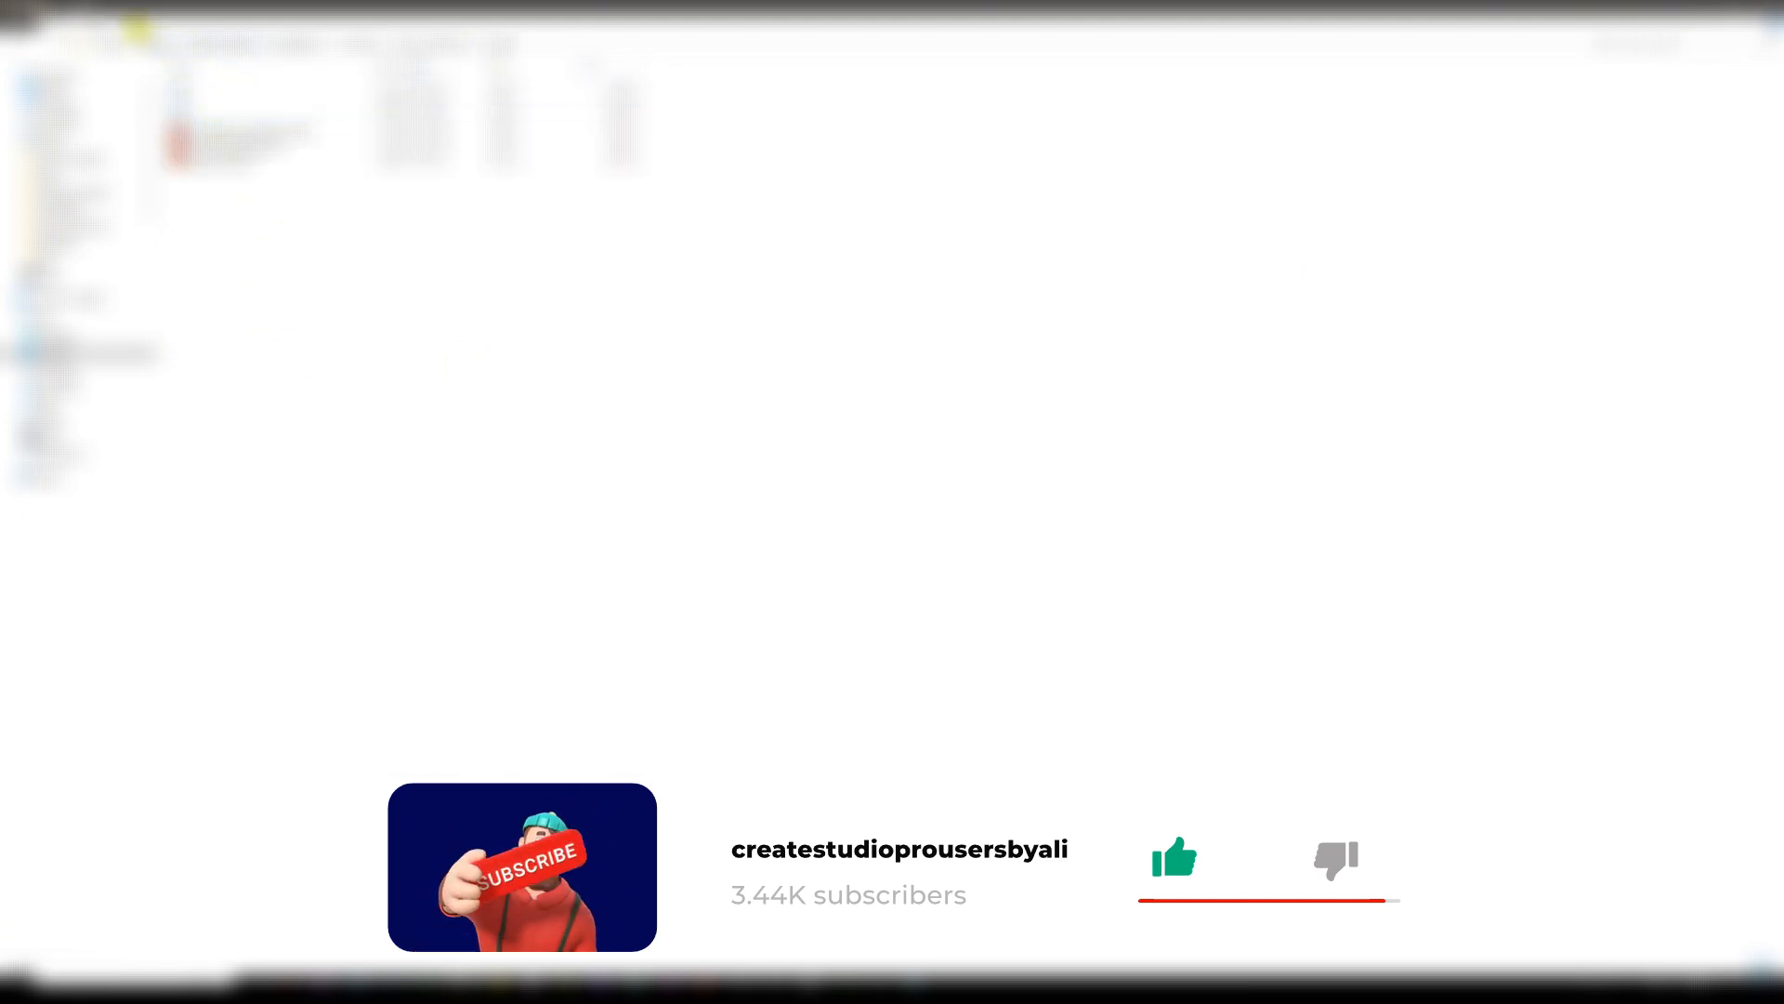
left_click(140, 31)
left_click(230, 47)
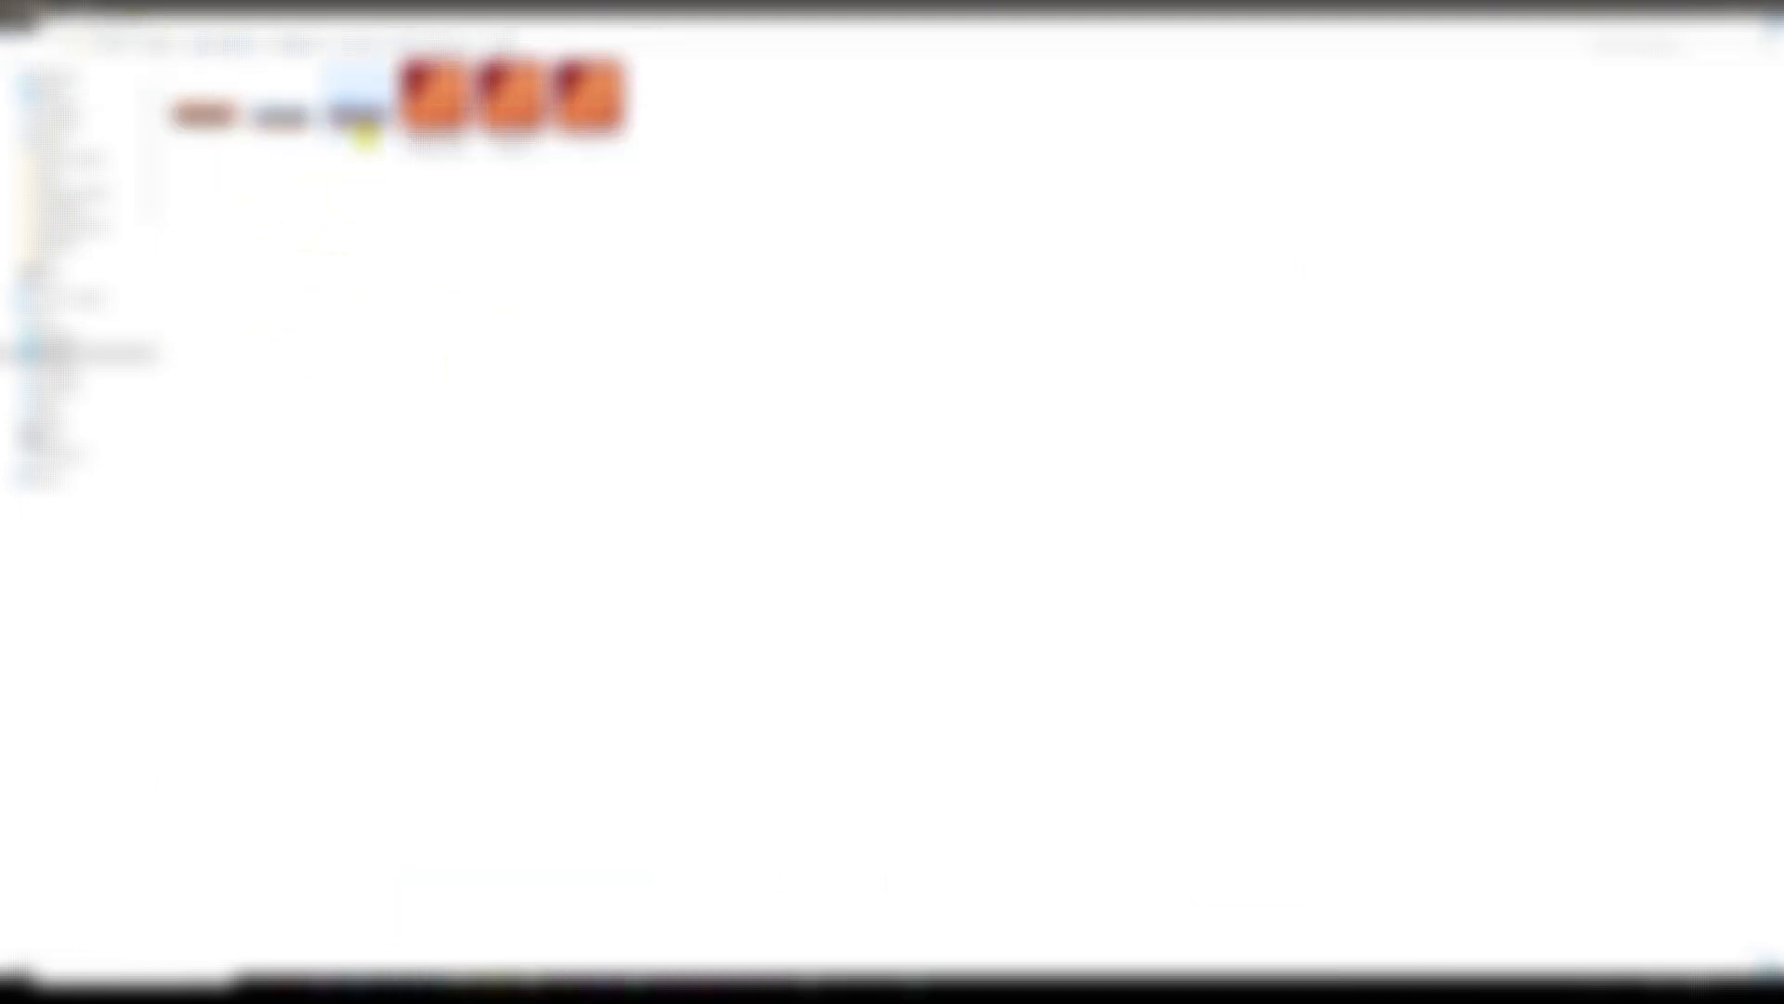
left_click_drag(369, 127, 92, 370)
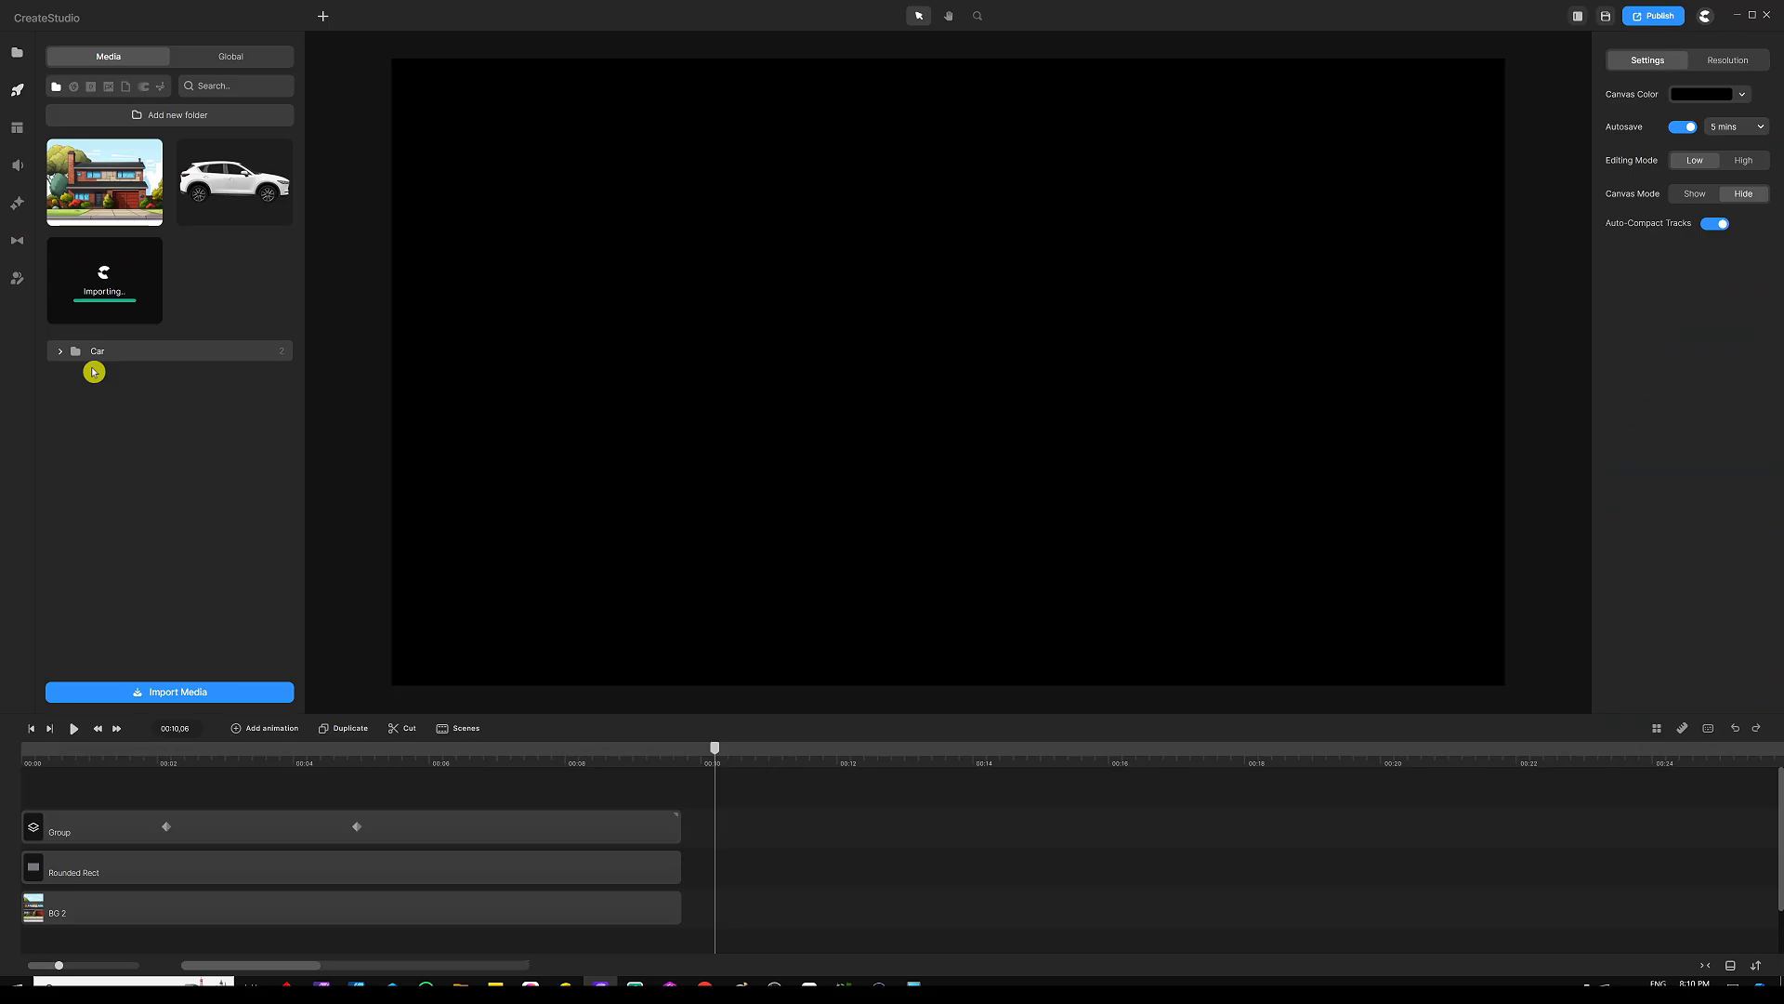
Place the imported street background on the canvas at 00:10,06 and duplicate its layer
left_click_drag(104, 279, 946, 321)
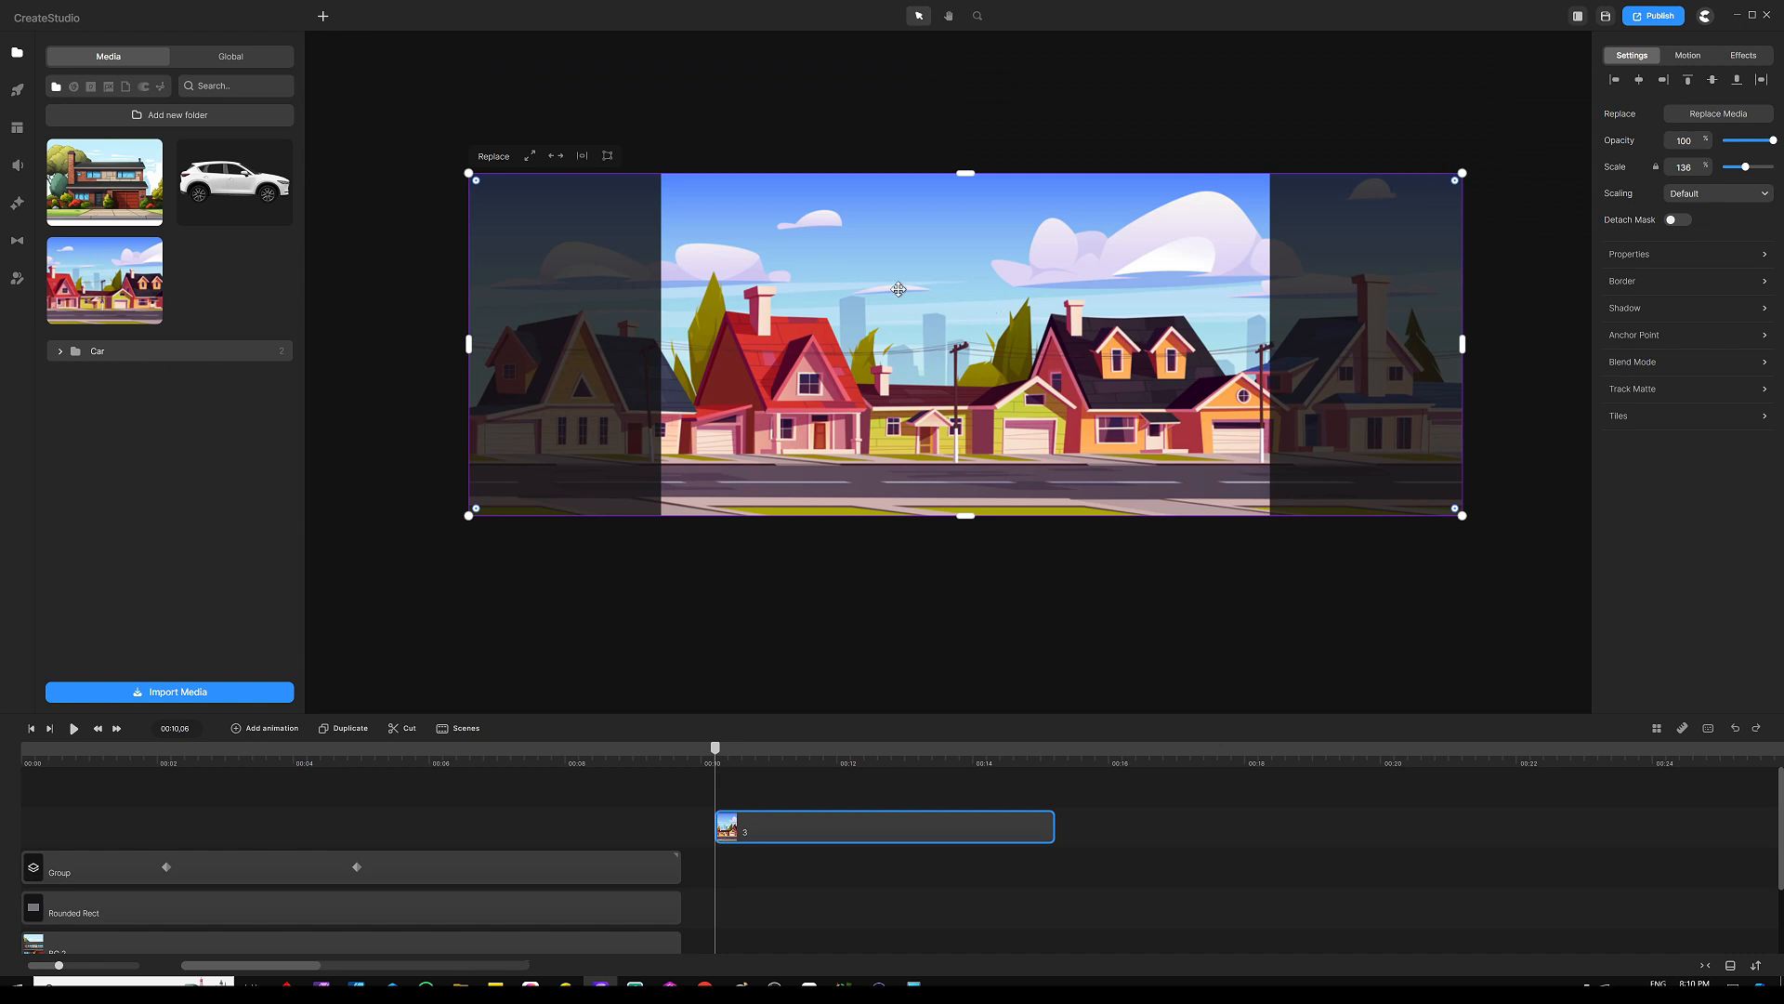
left_click(1034, 628)
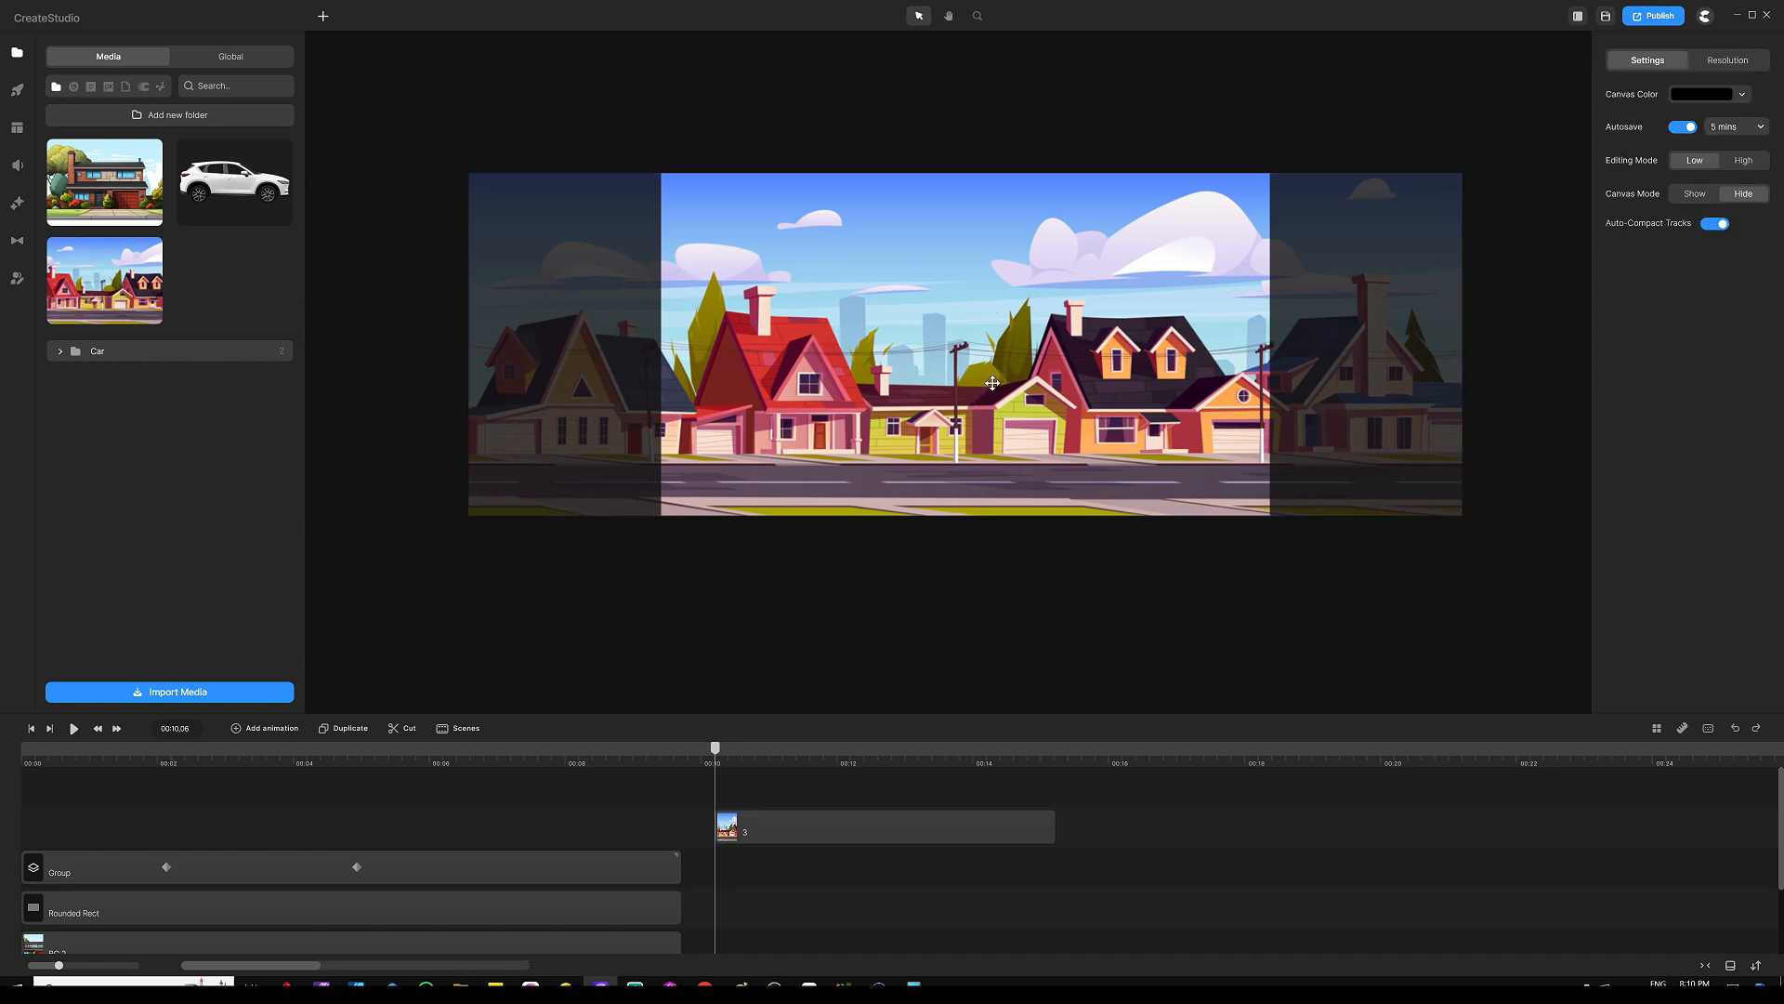
left_click(964, 821)
key("ctrl+d")
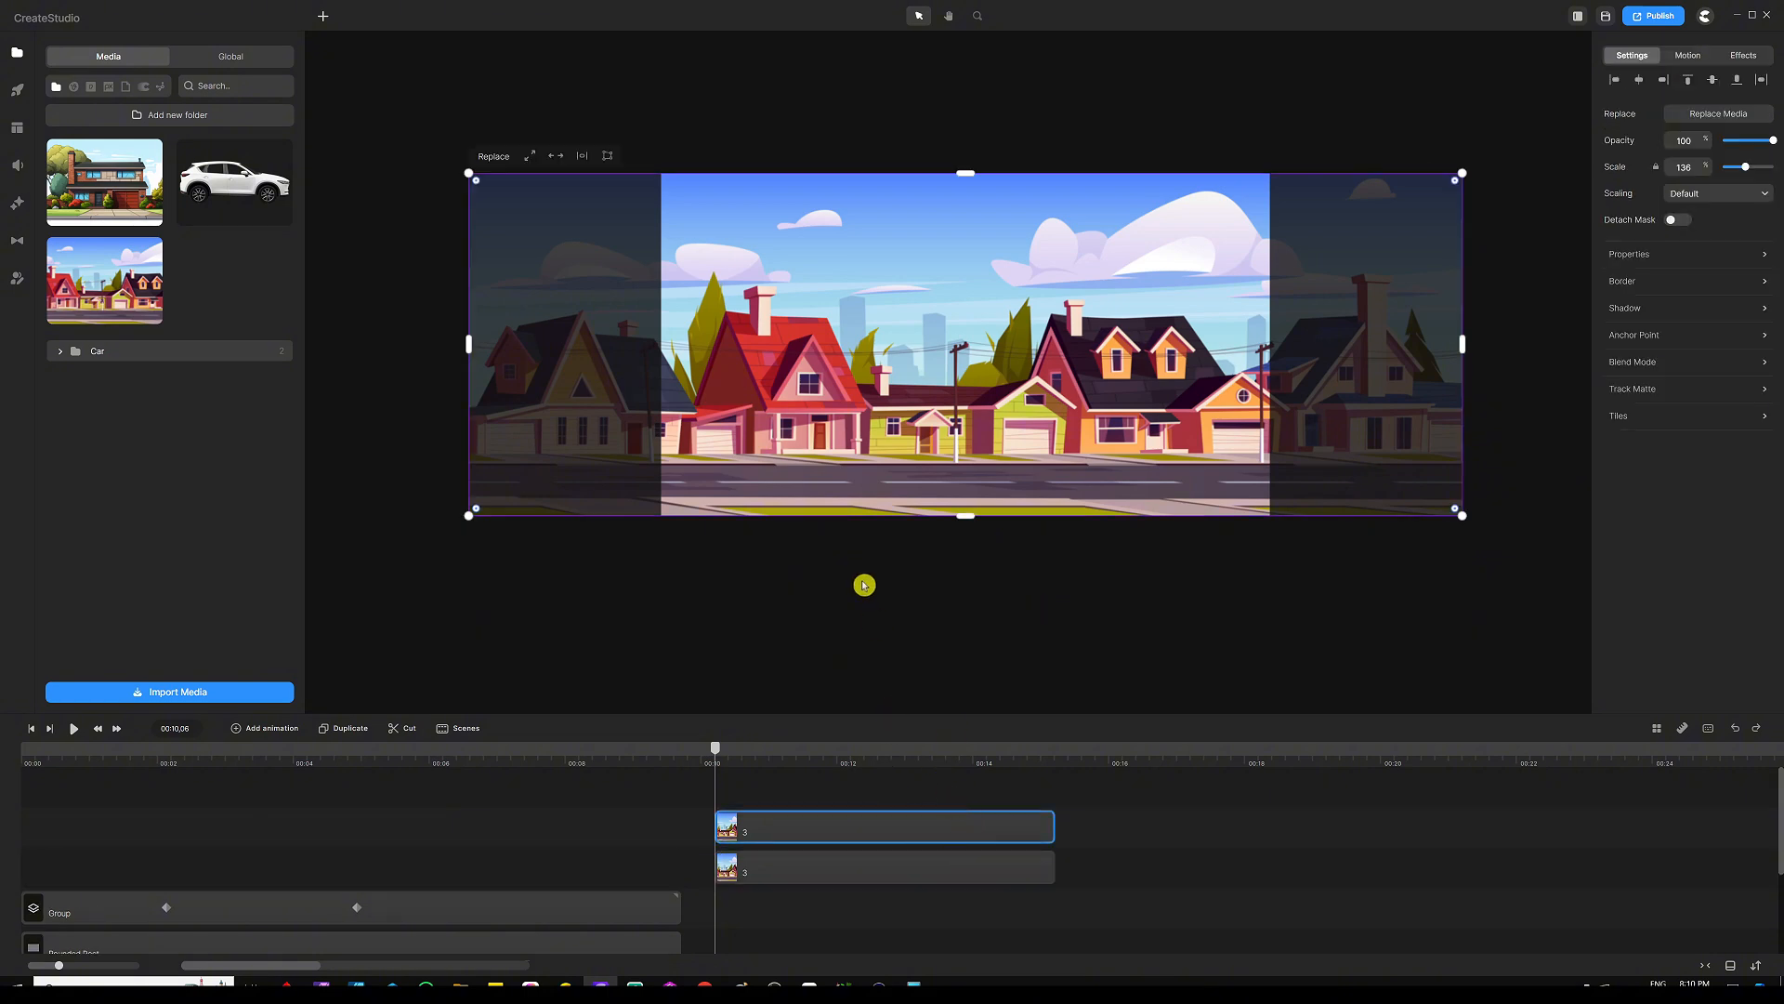
Flip the duplicate street background horizontally and move it flush against the original's left edge, at X about -3134 px
scroll(1172, 482, "down", 3)
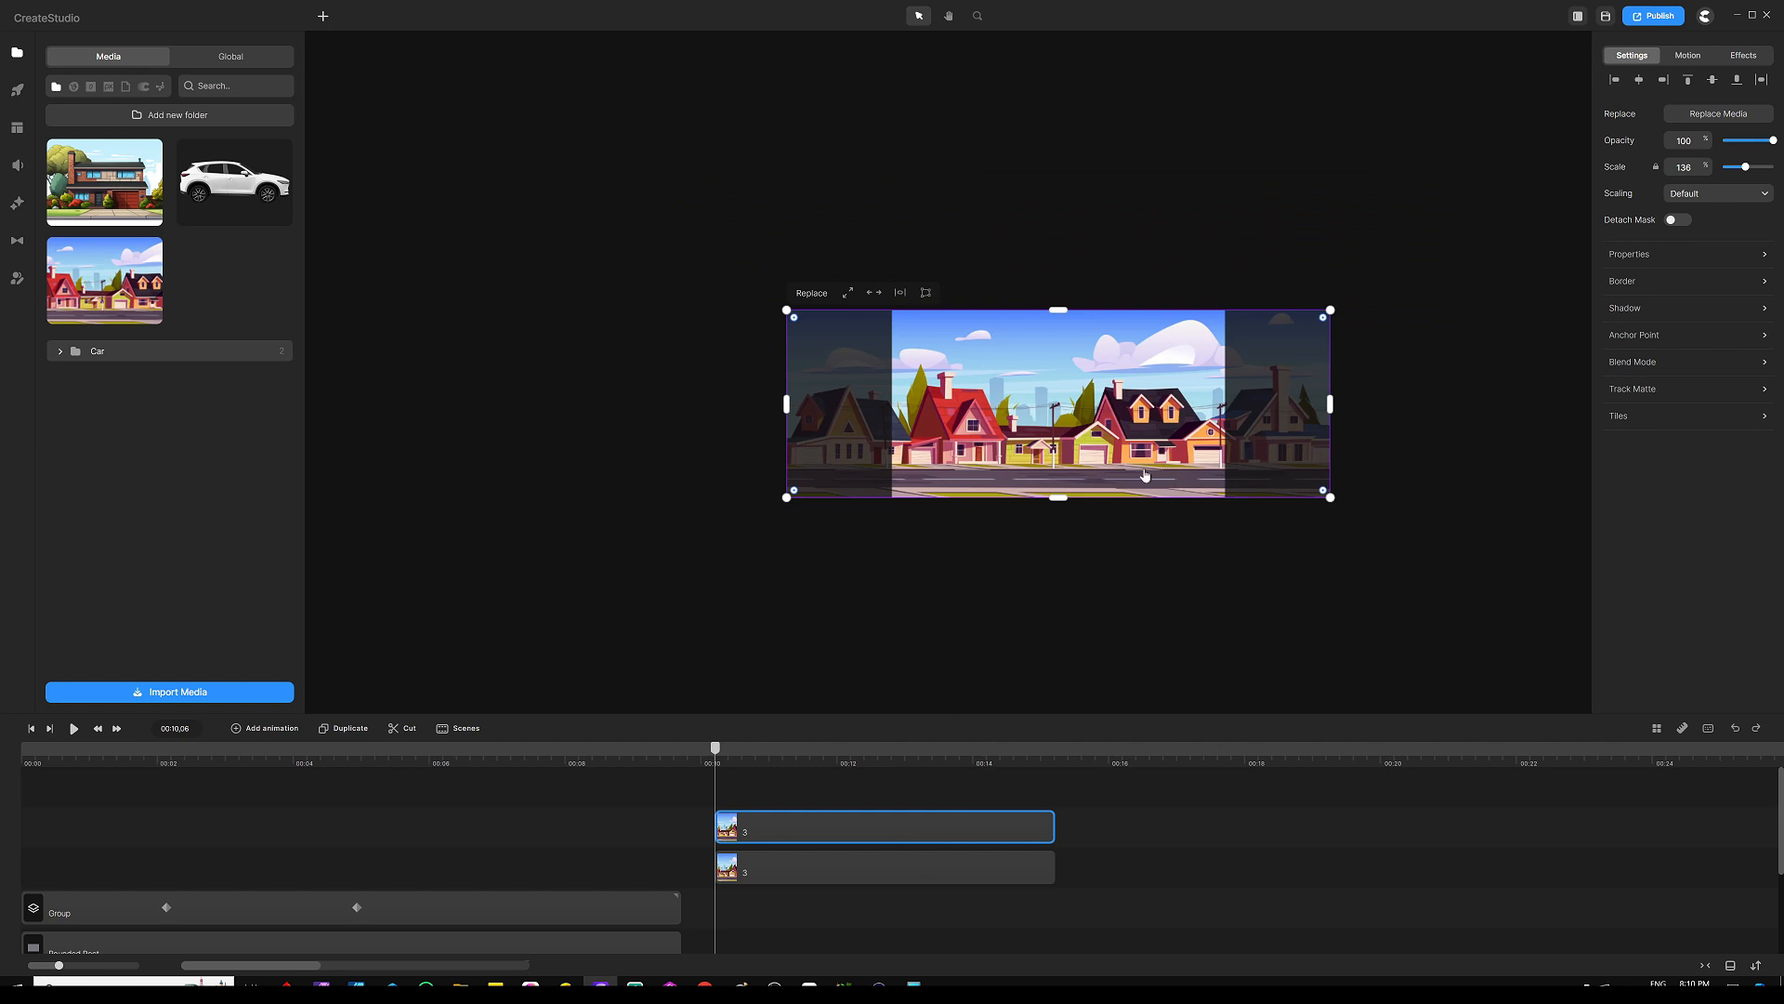
left_click(1629, 253)
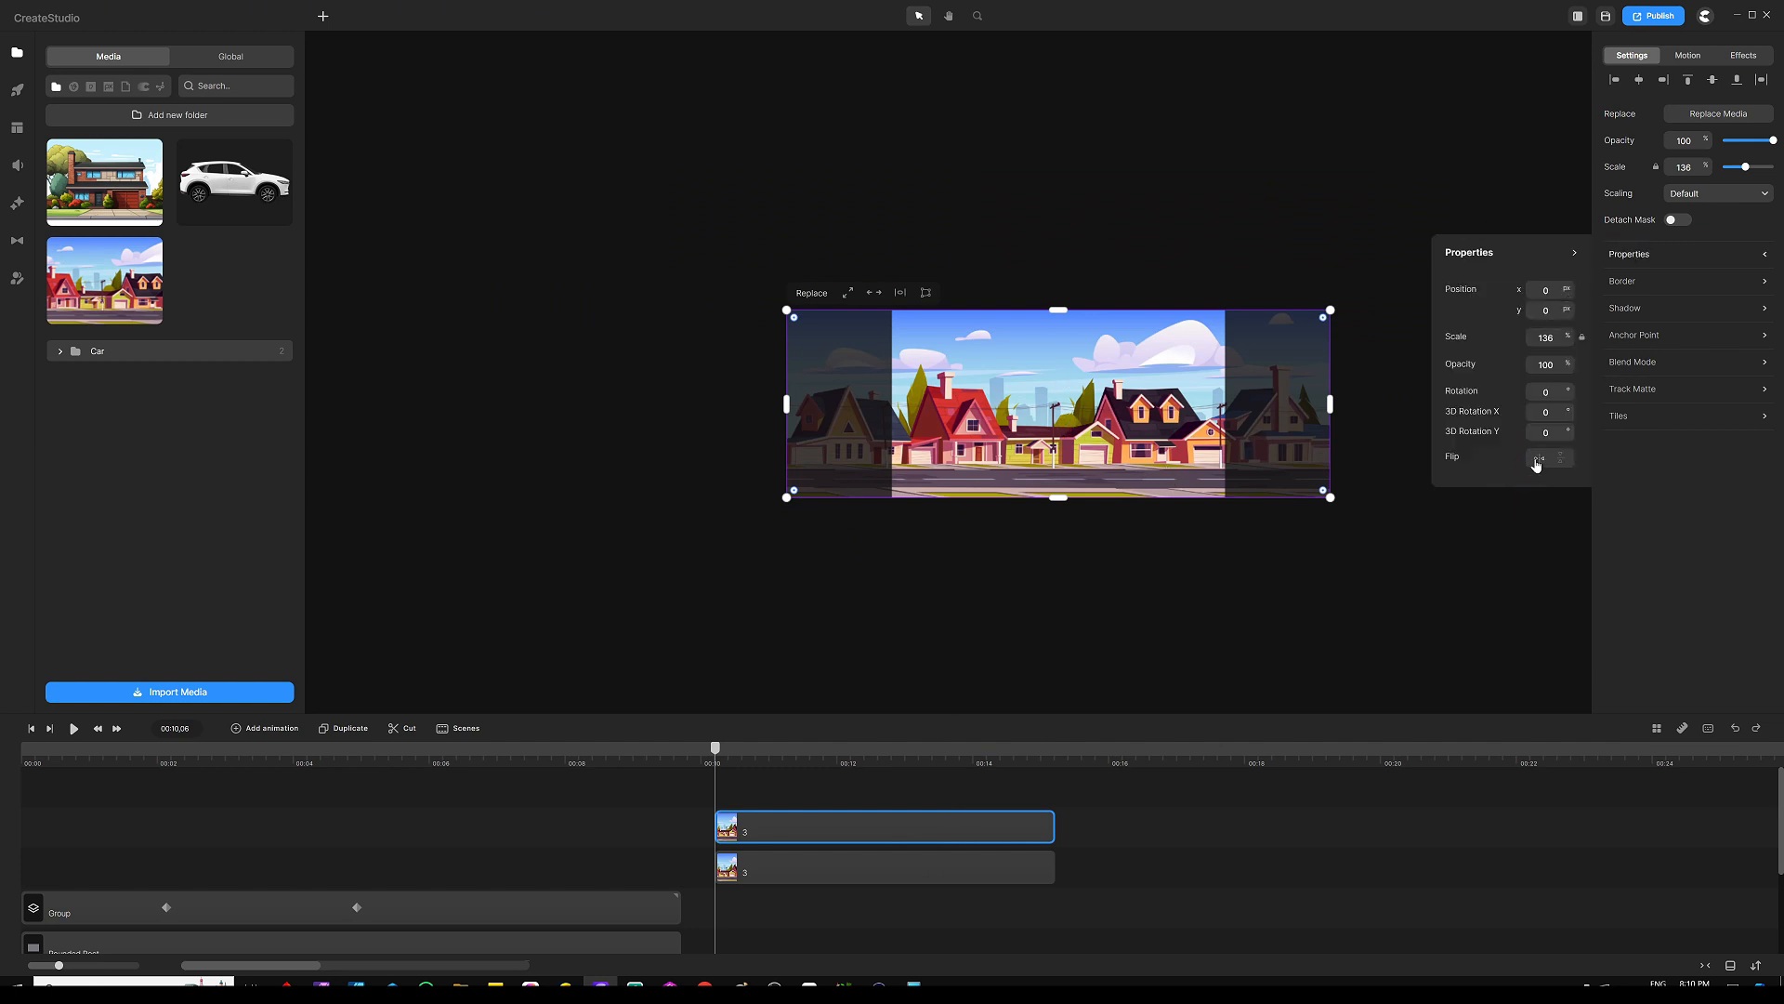
left_click(1538, 461)
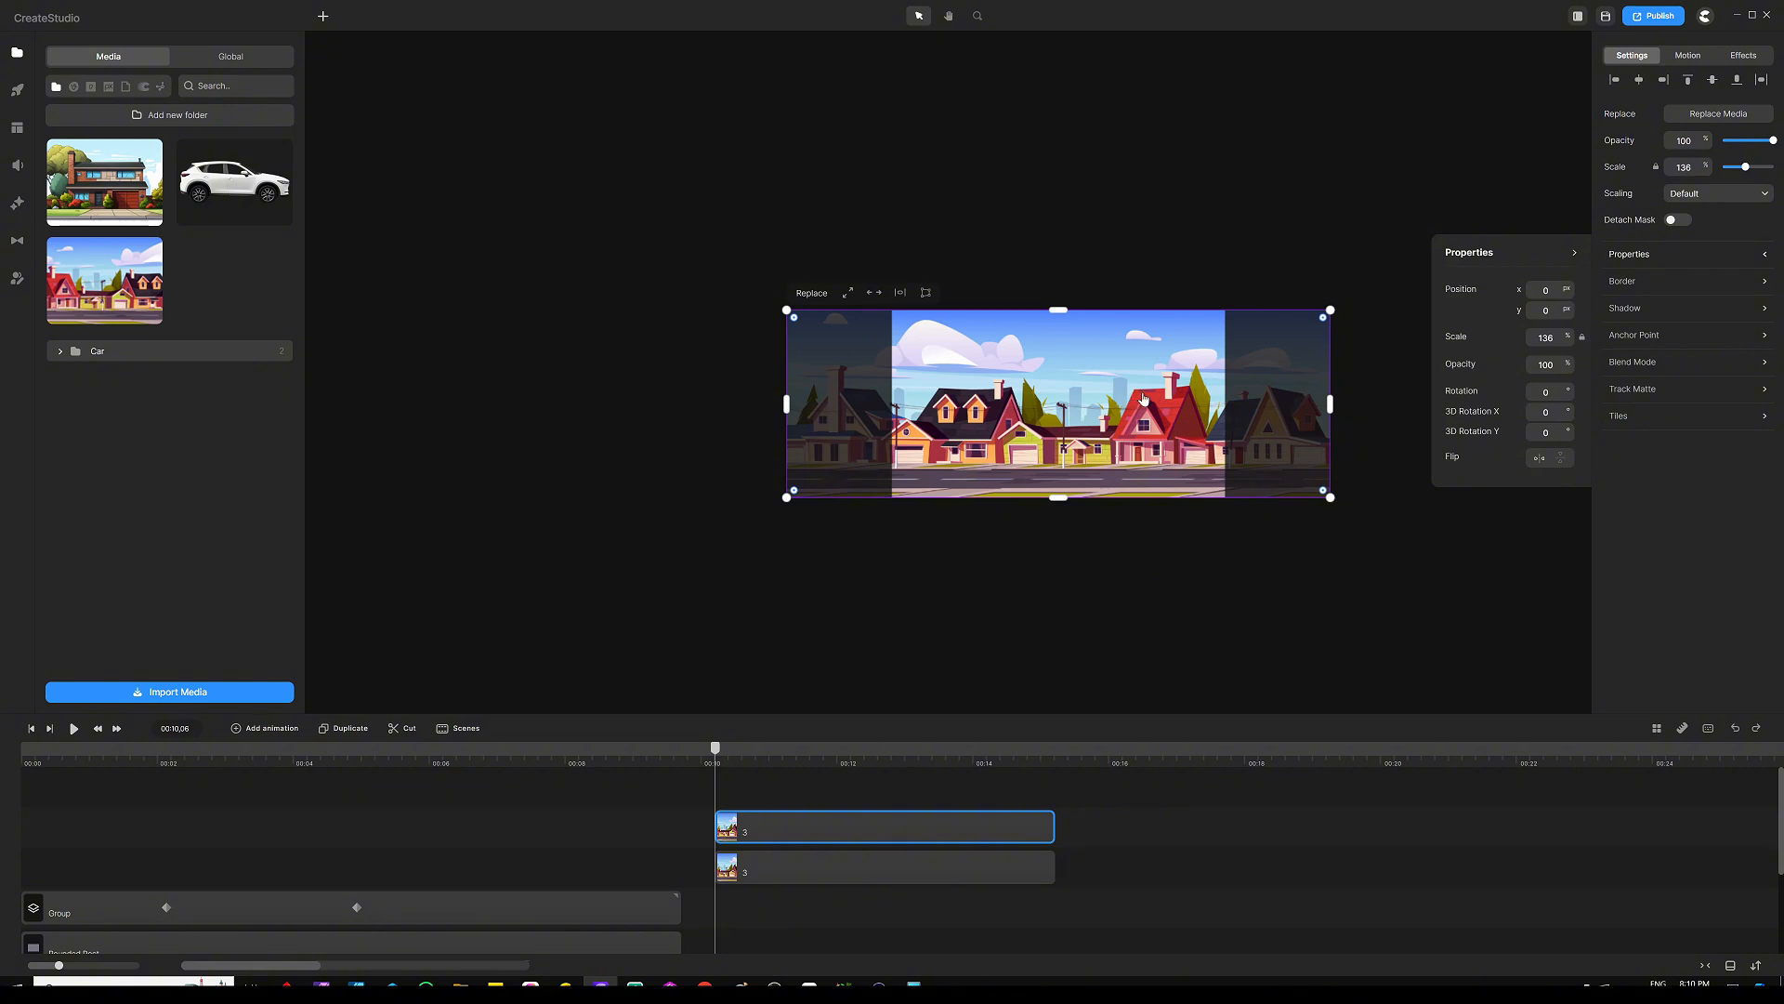
left_click_drag(1144, 398, 599, 389)
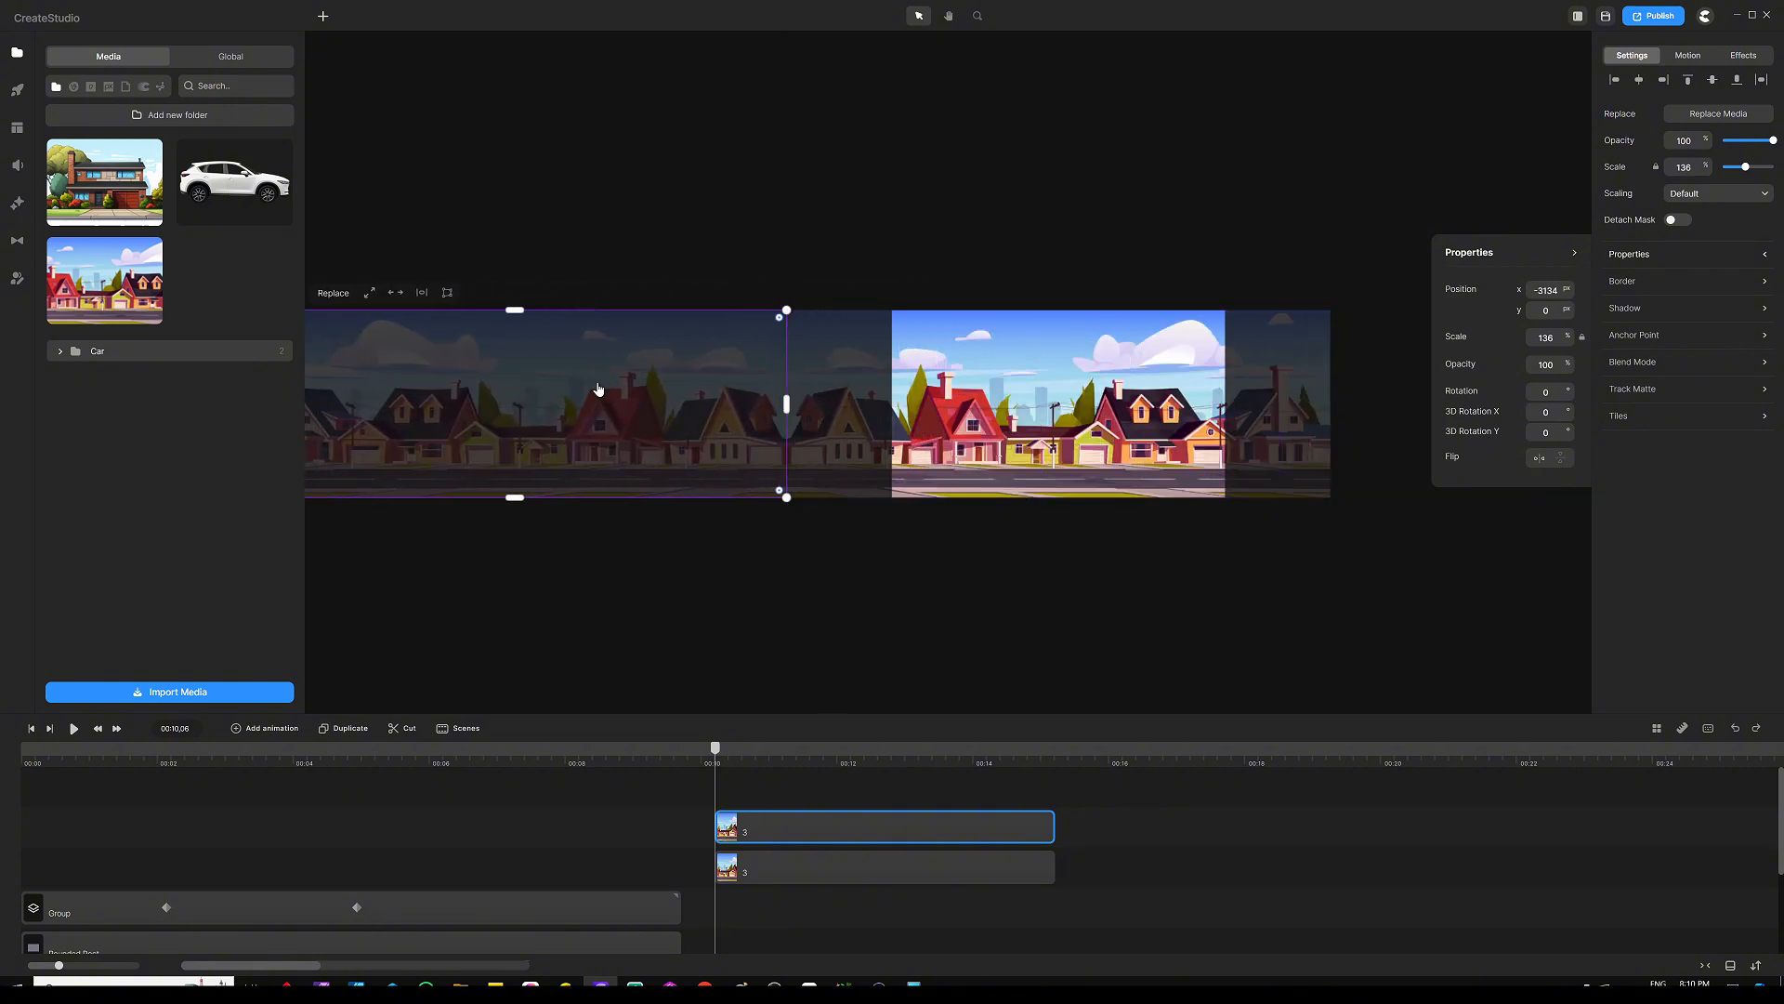
scroll(1040, 439, "down", 2)
scroll(813, 434, "up", 4)
left_click(1104, 648)
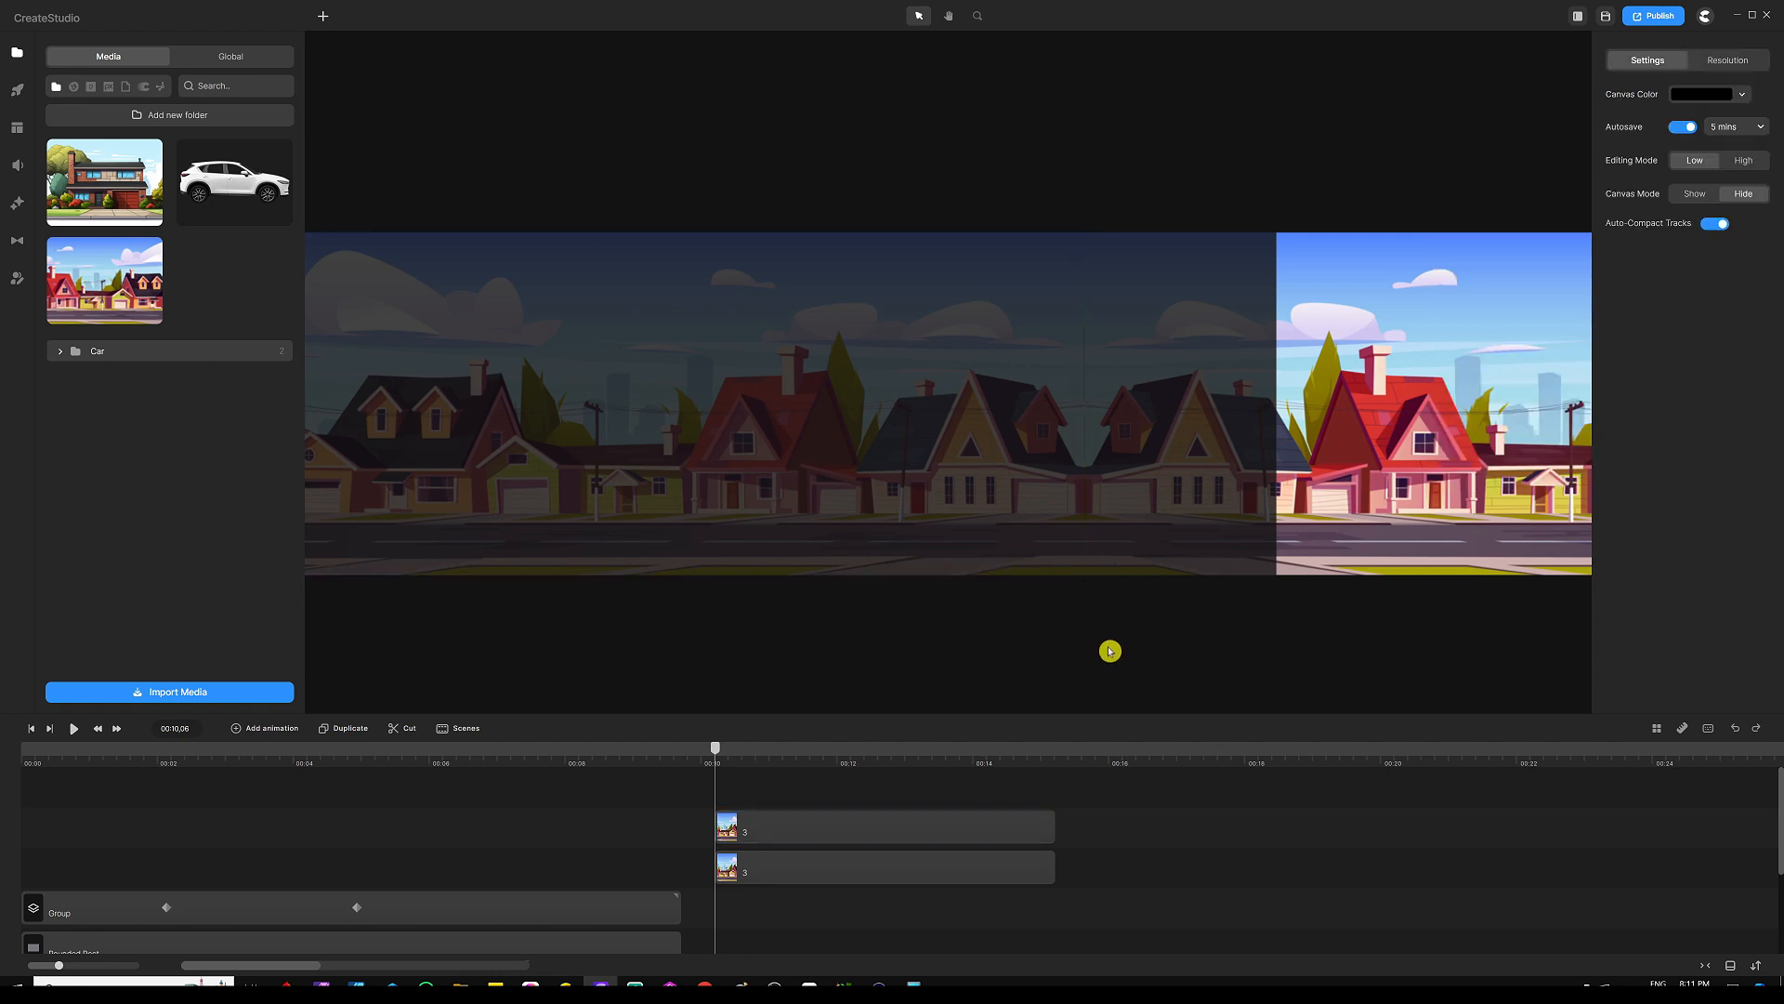
left_click(1025, 418)
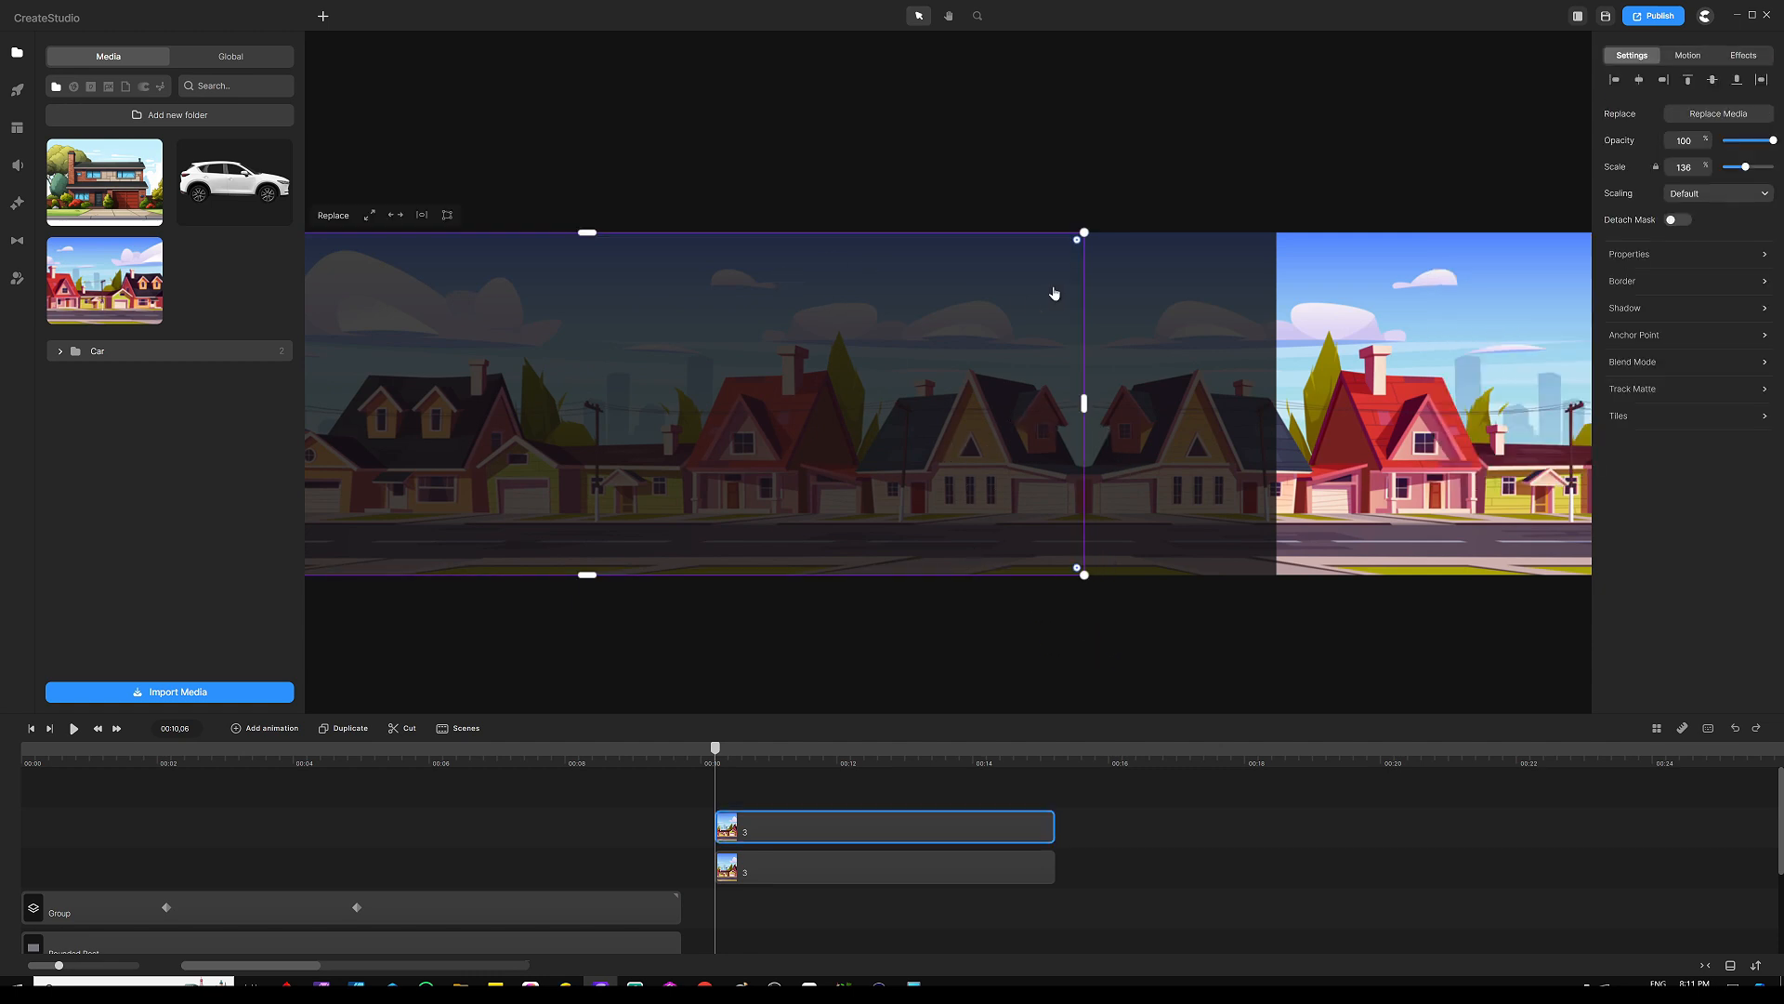
left_click(1129, 622)
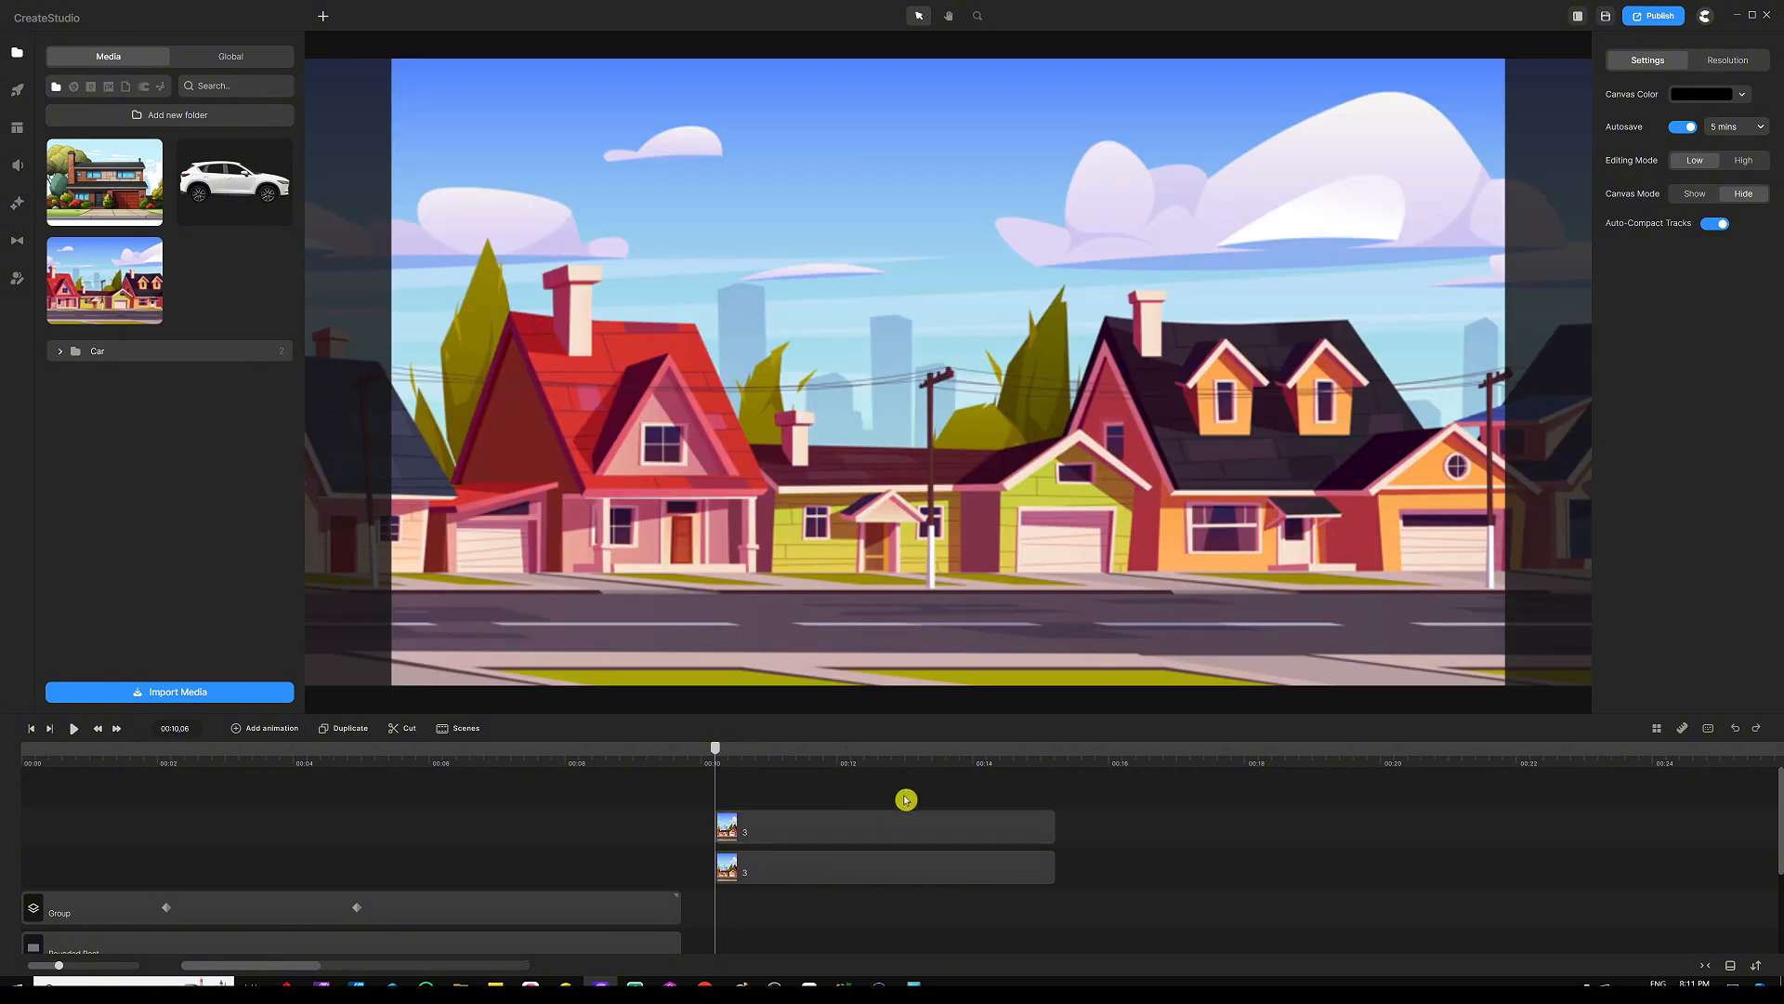
Extend both street background layers to about 00:26 and group them
left_click_drag(906, 799, 884, 876)
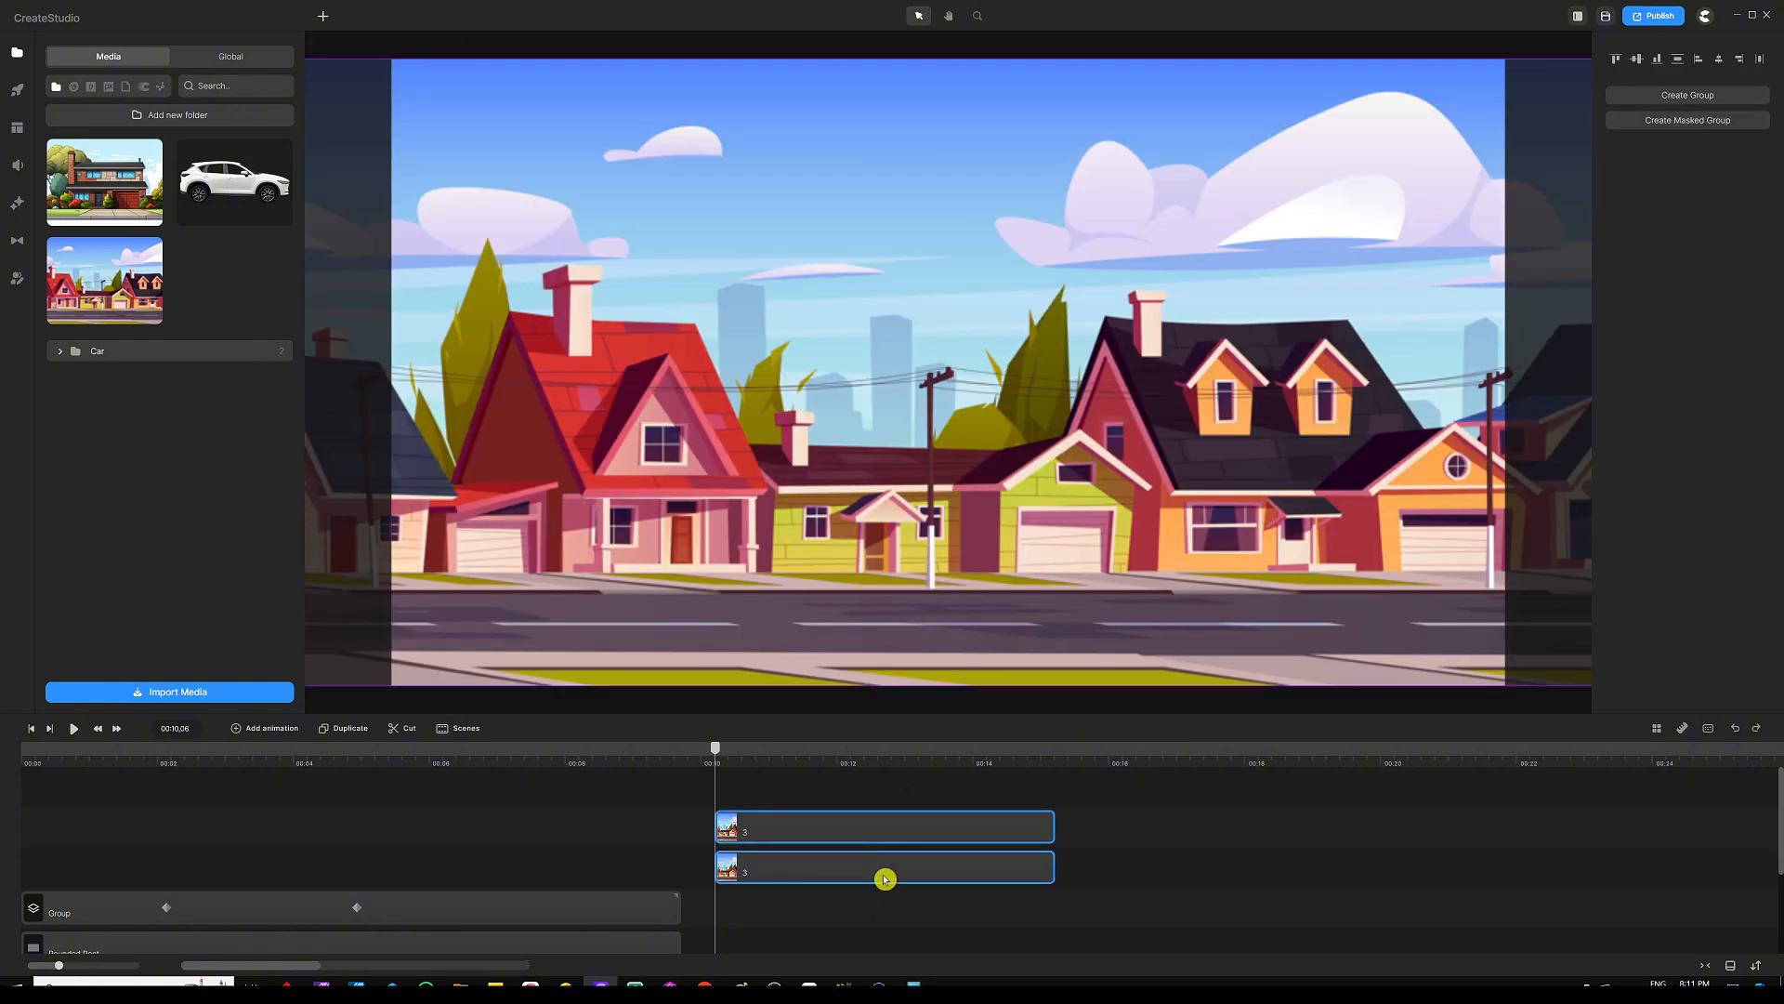
scroll(818, 776, "down", 2)
left_click_drag(754, 829, 1291, 817)
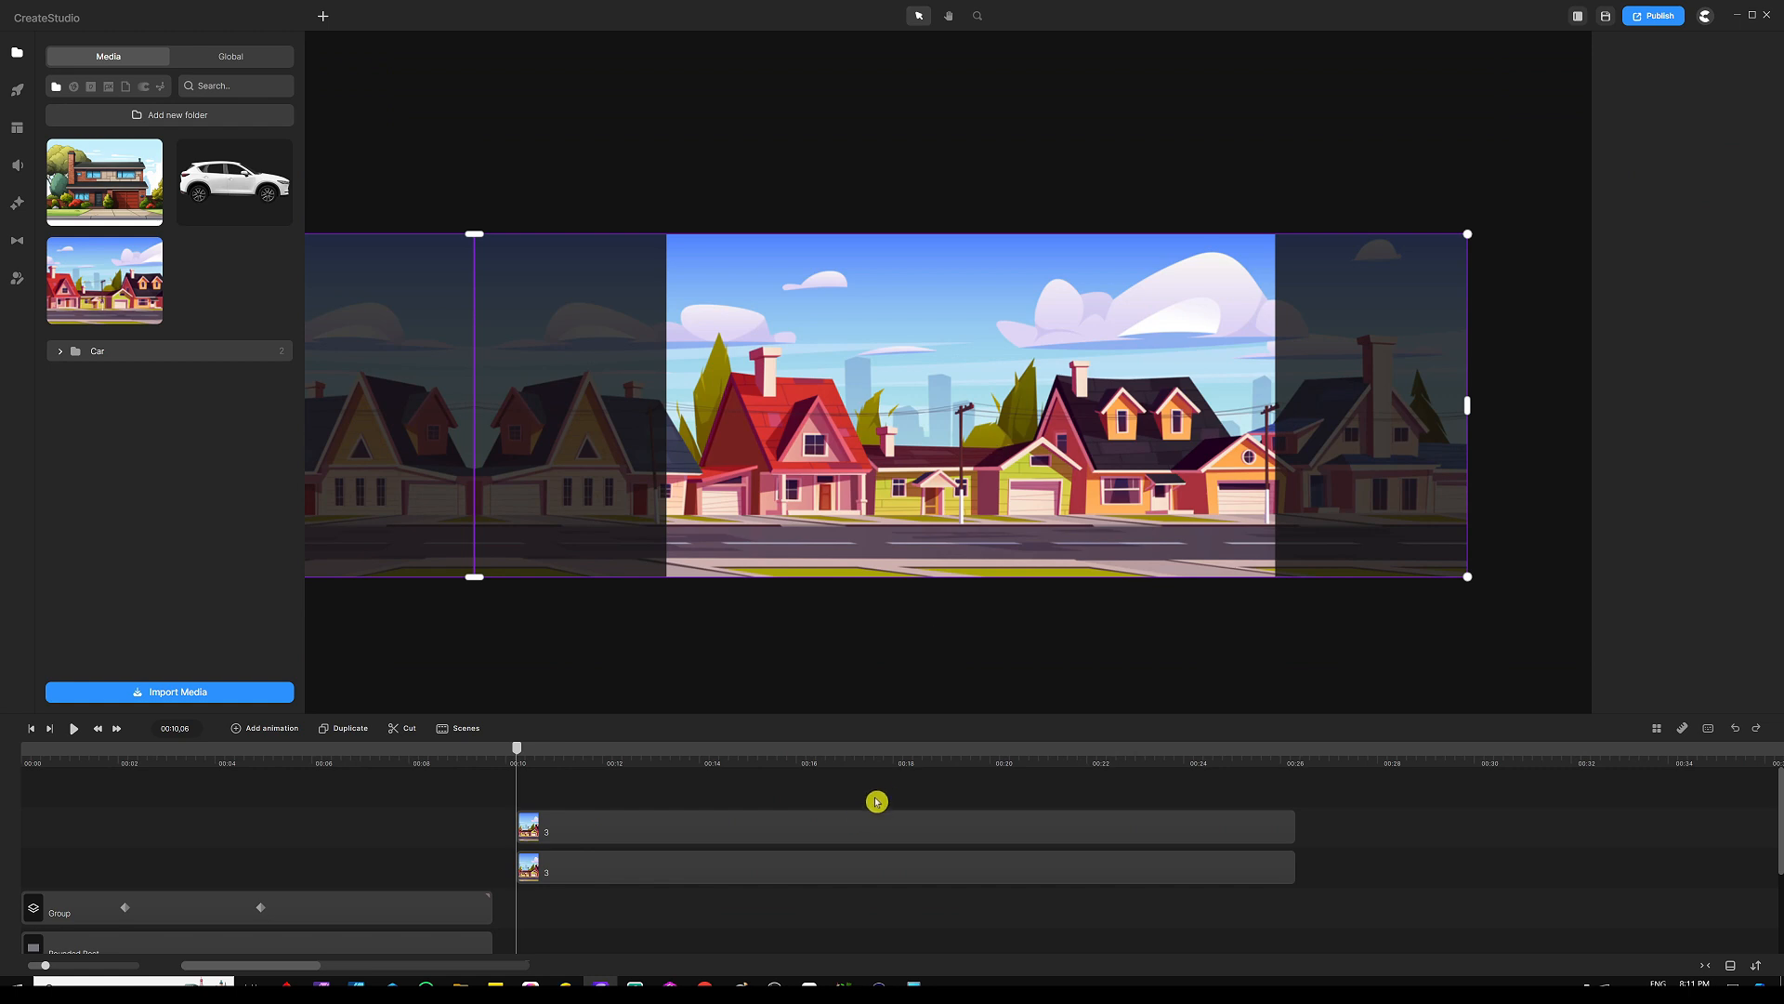
left_click_drag(876, 797, 847, 899)
key("ctrl+g")
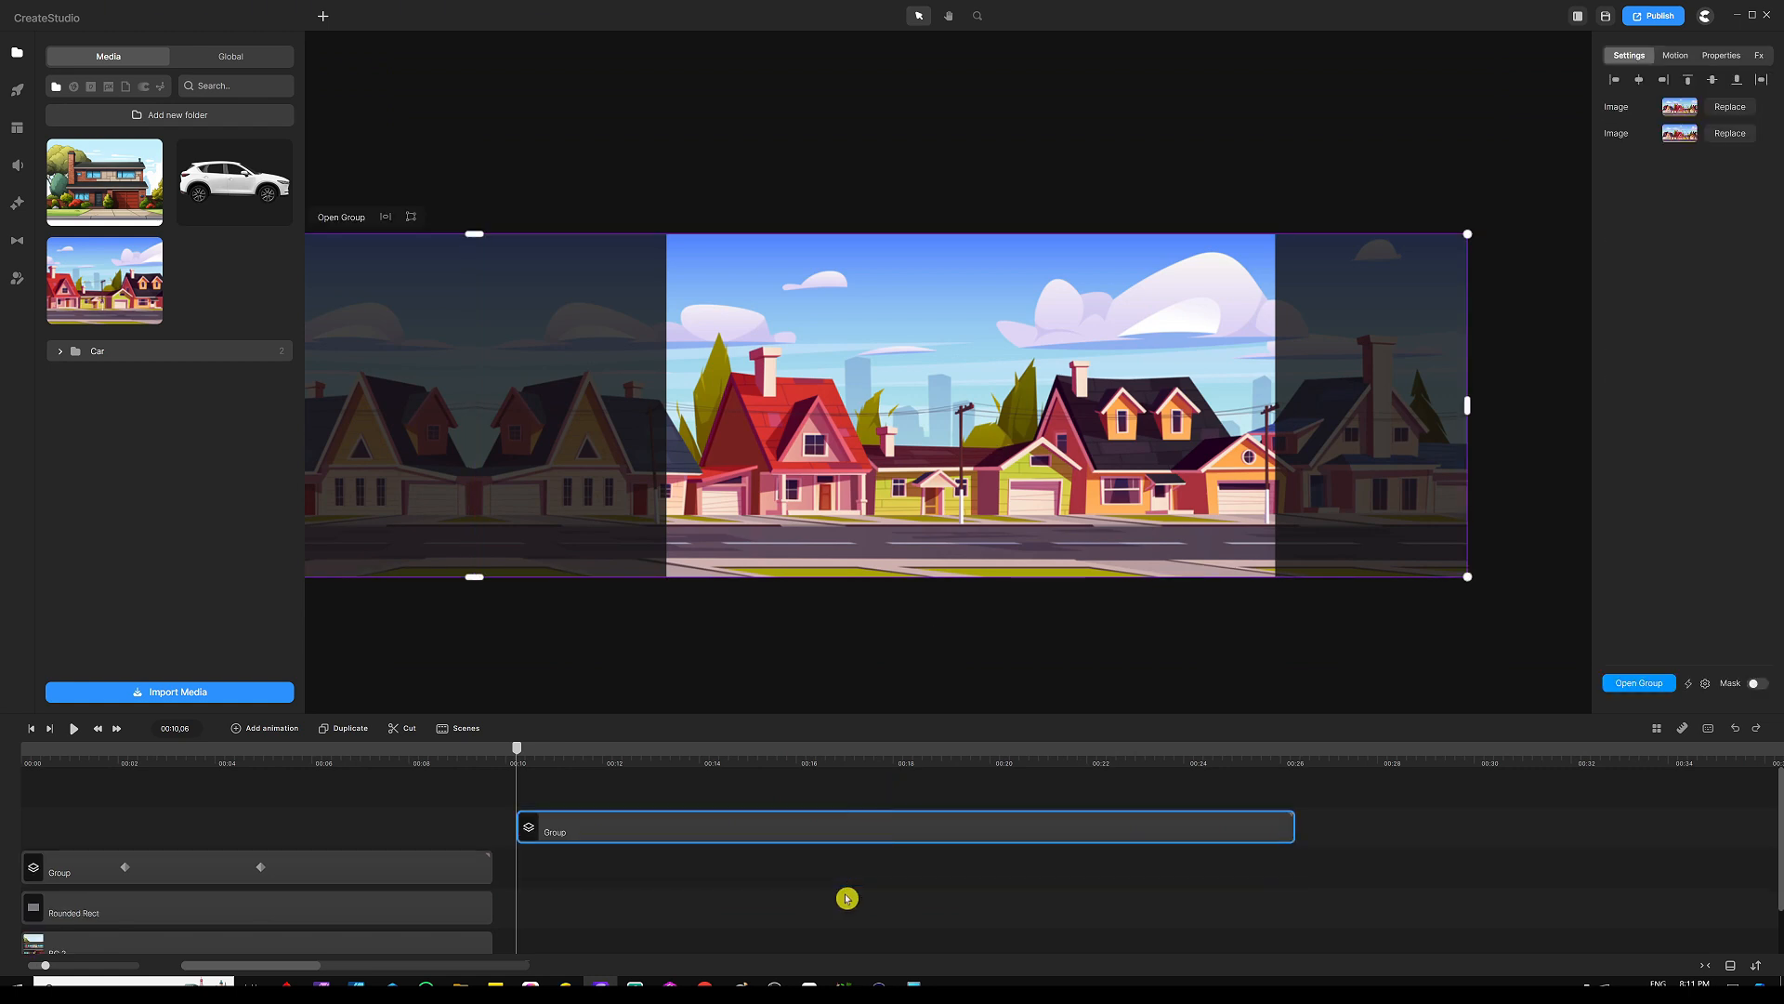
Move the grouped street background left until its right edge lines up with the canvas's right edge
scroll(915, 390, "down", 2)
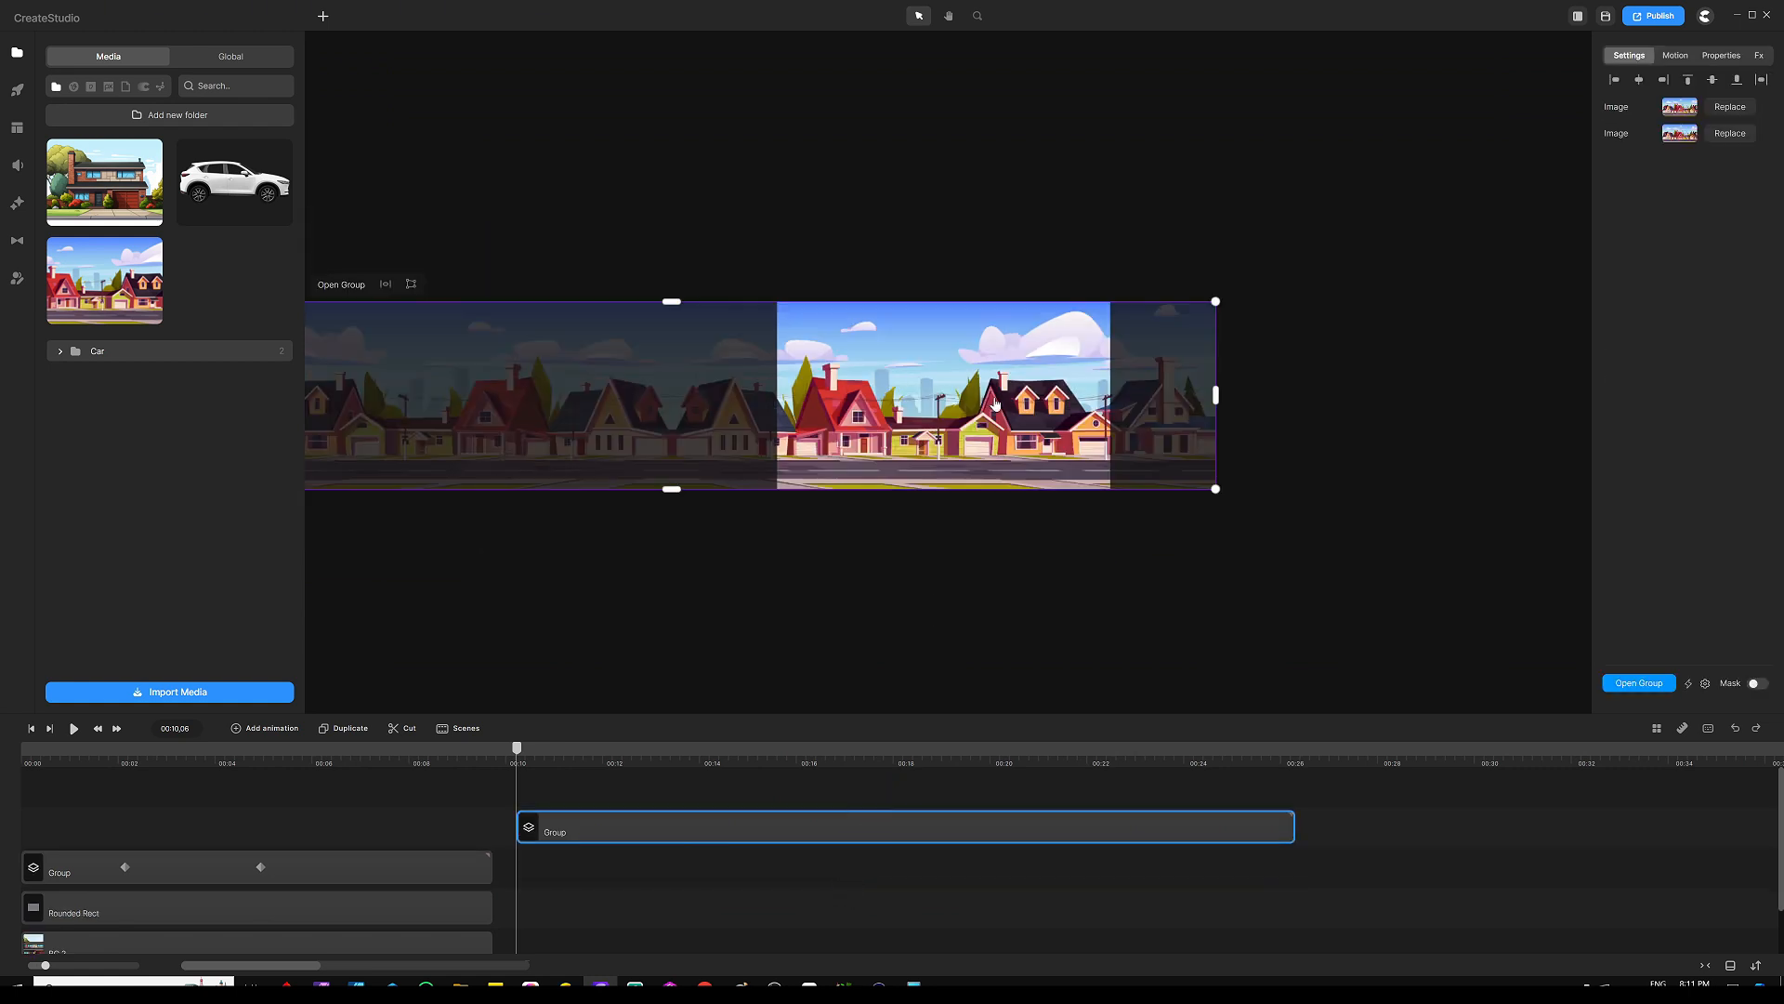
left_click_drag(995, 404, 889, 401)
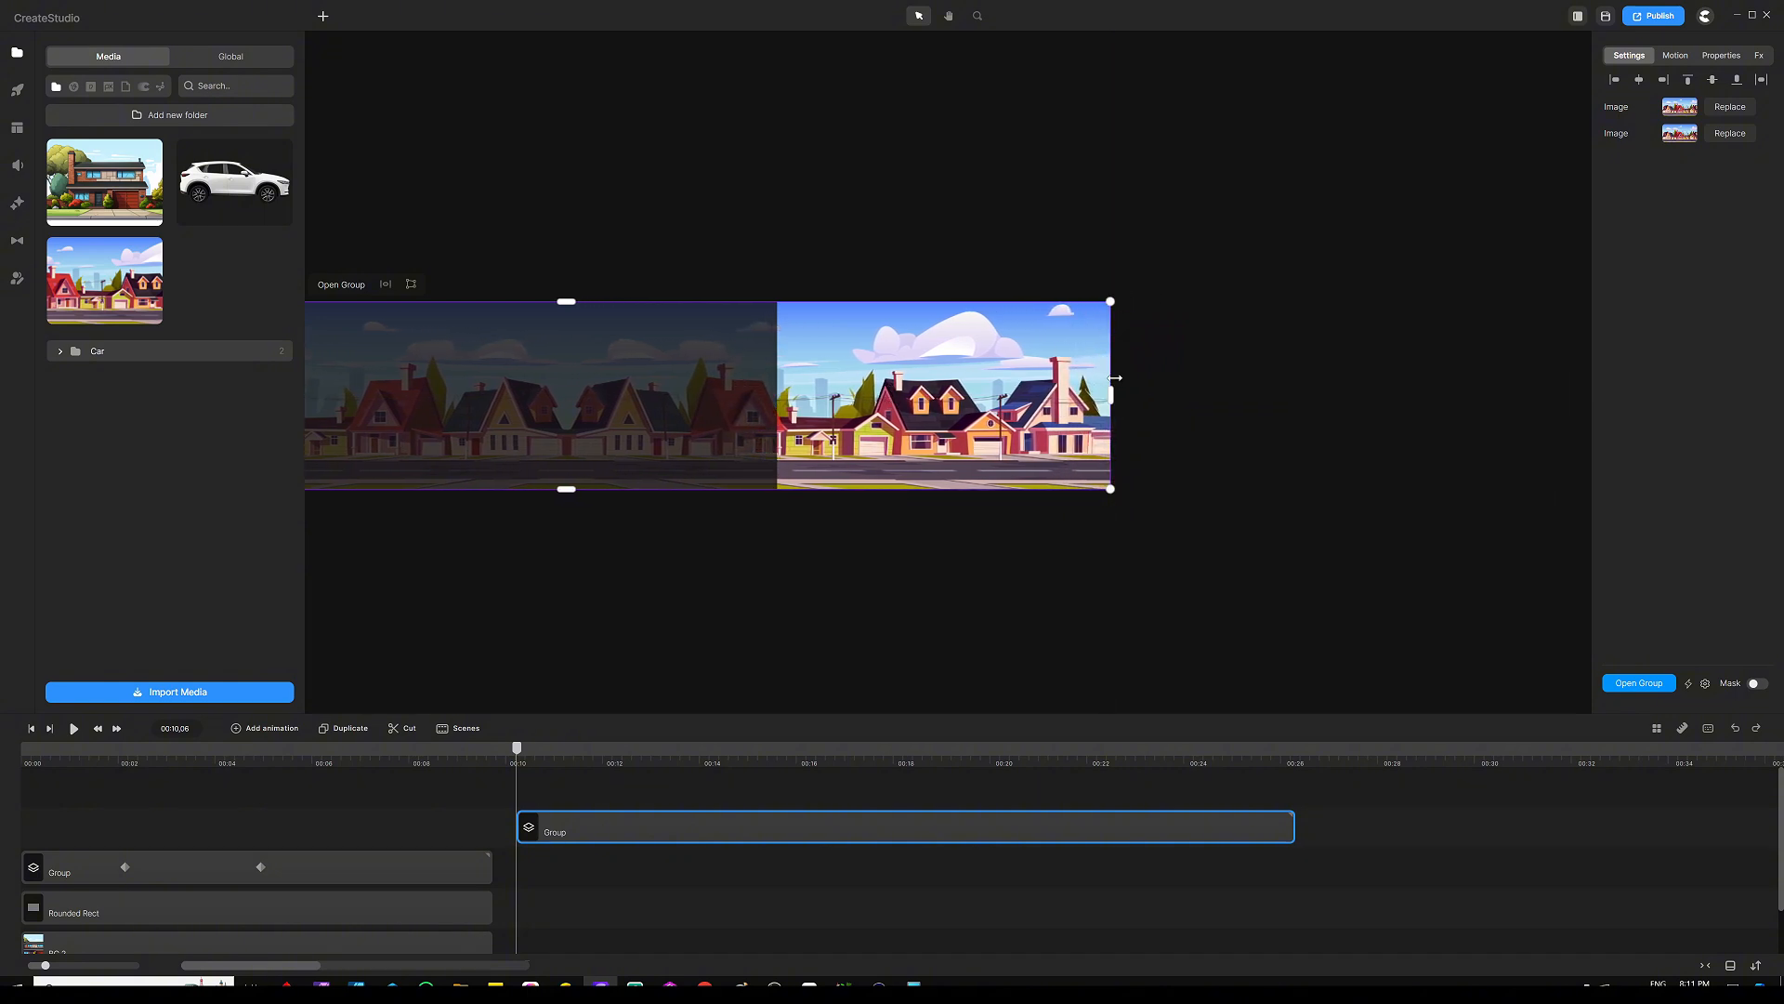
key("ctrl+0")
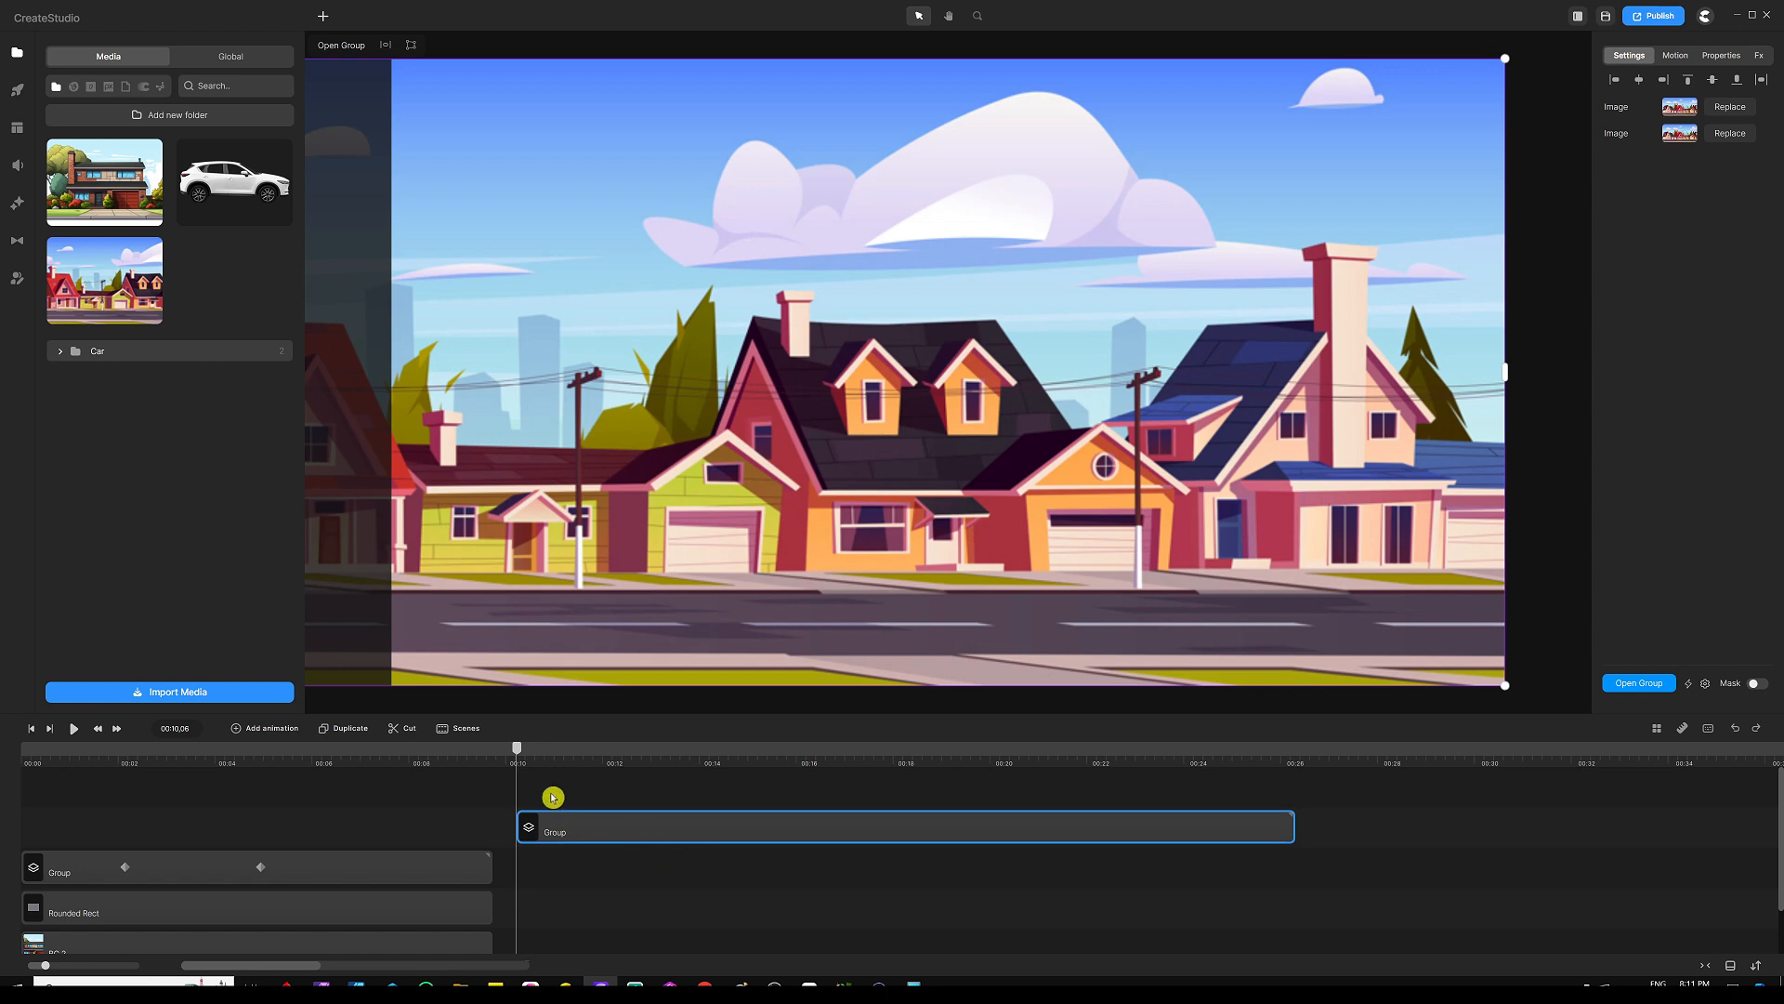
Add an animation with Linear easing near the start of the street background group and move its end keyframe to 00:20,00
left_click_drag(518, 753, 523, 754)
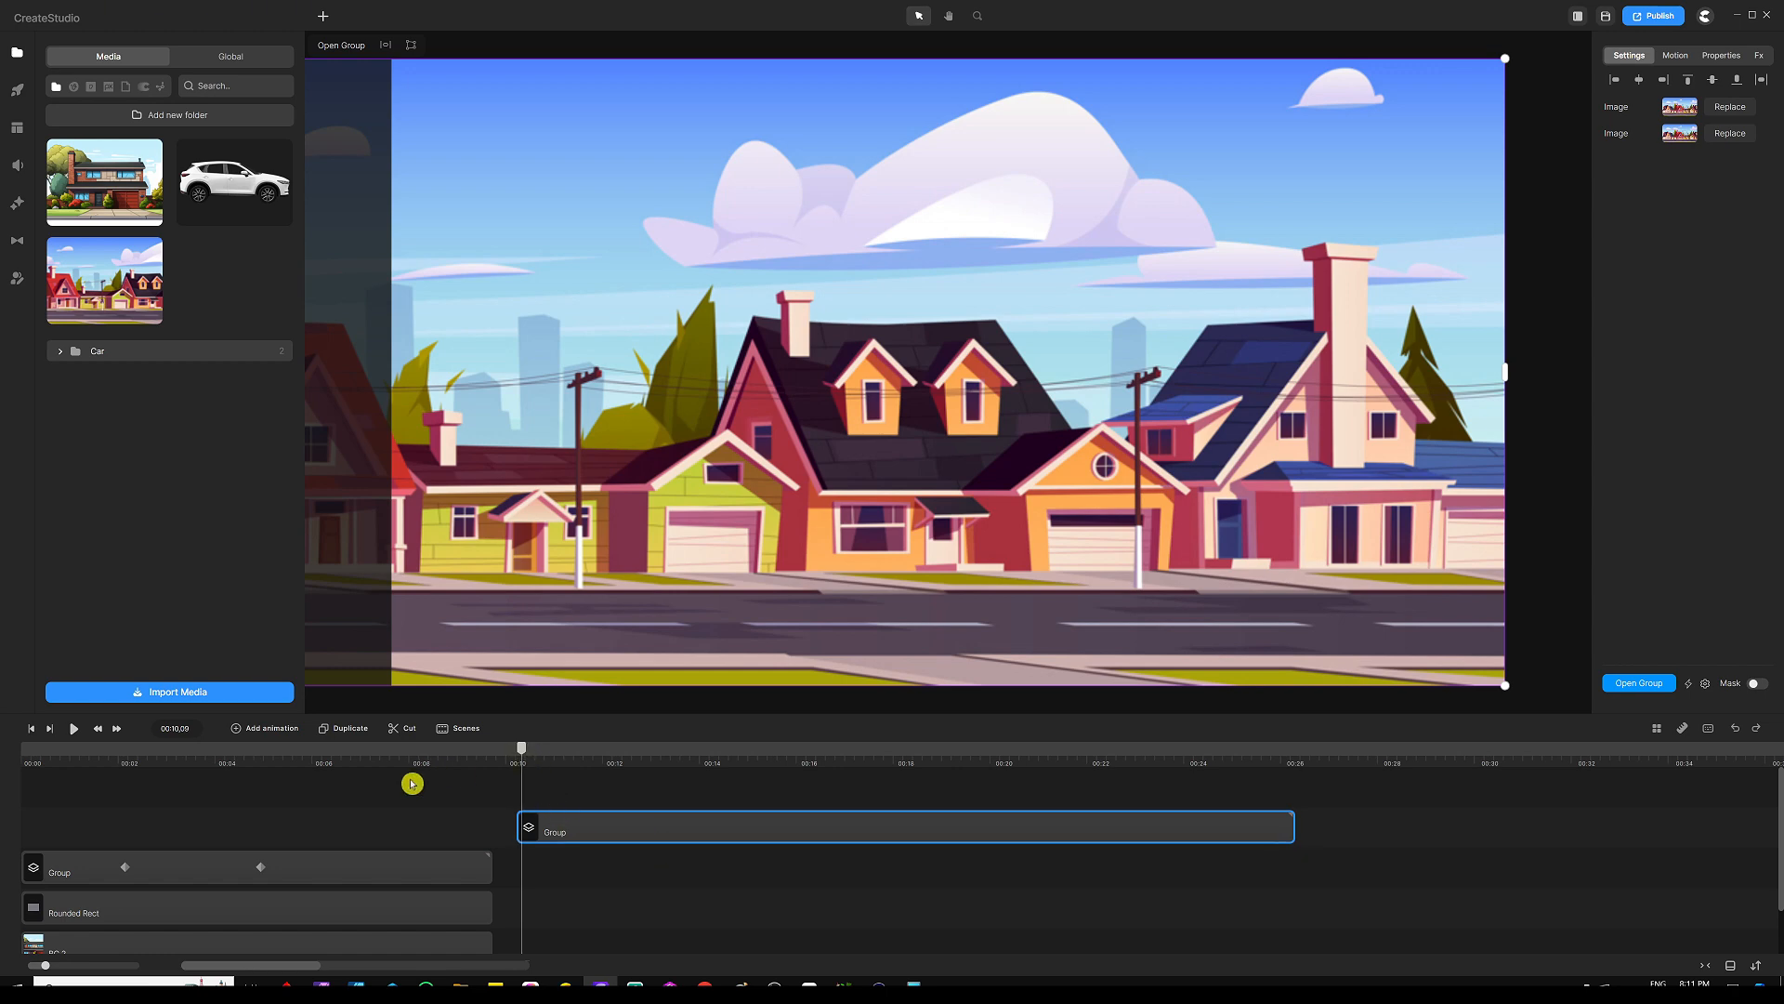
left_click(269, 728)
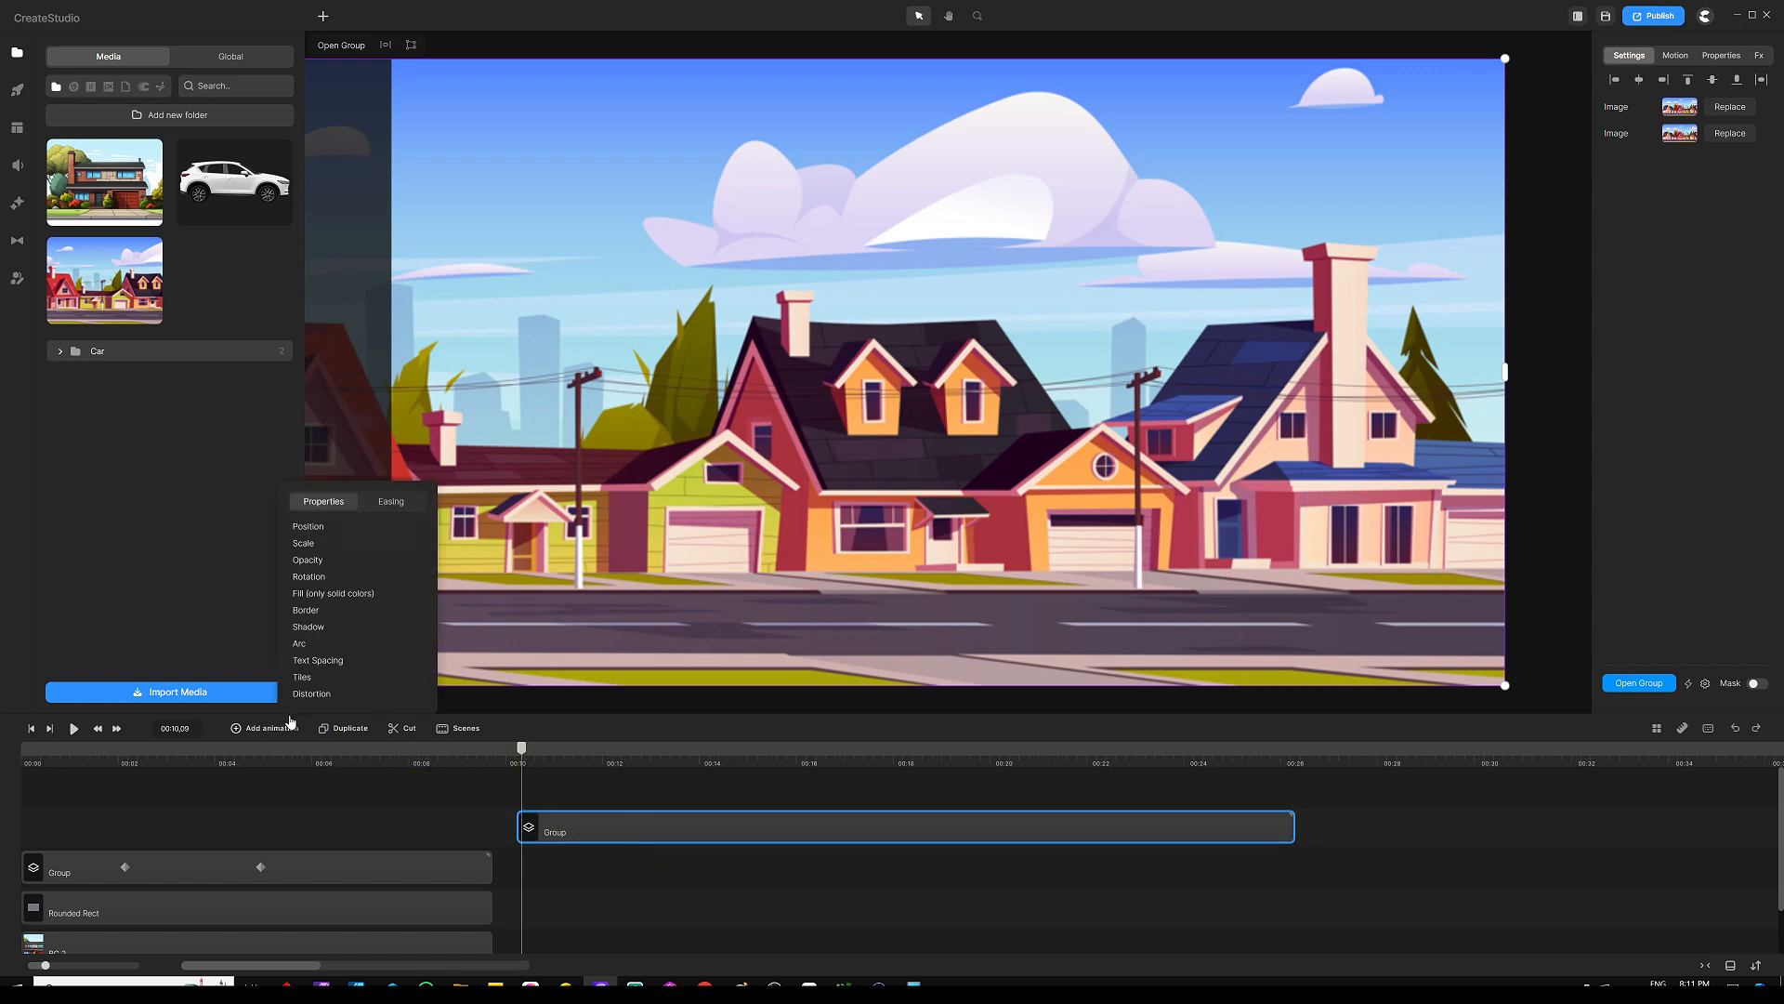
left_click(370, 507)
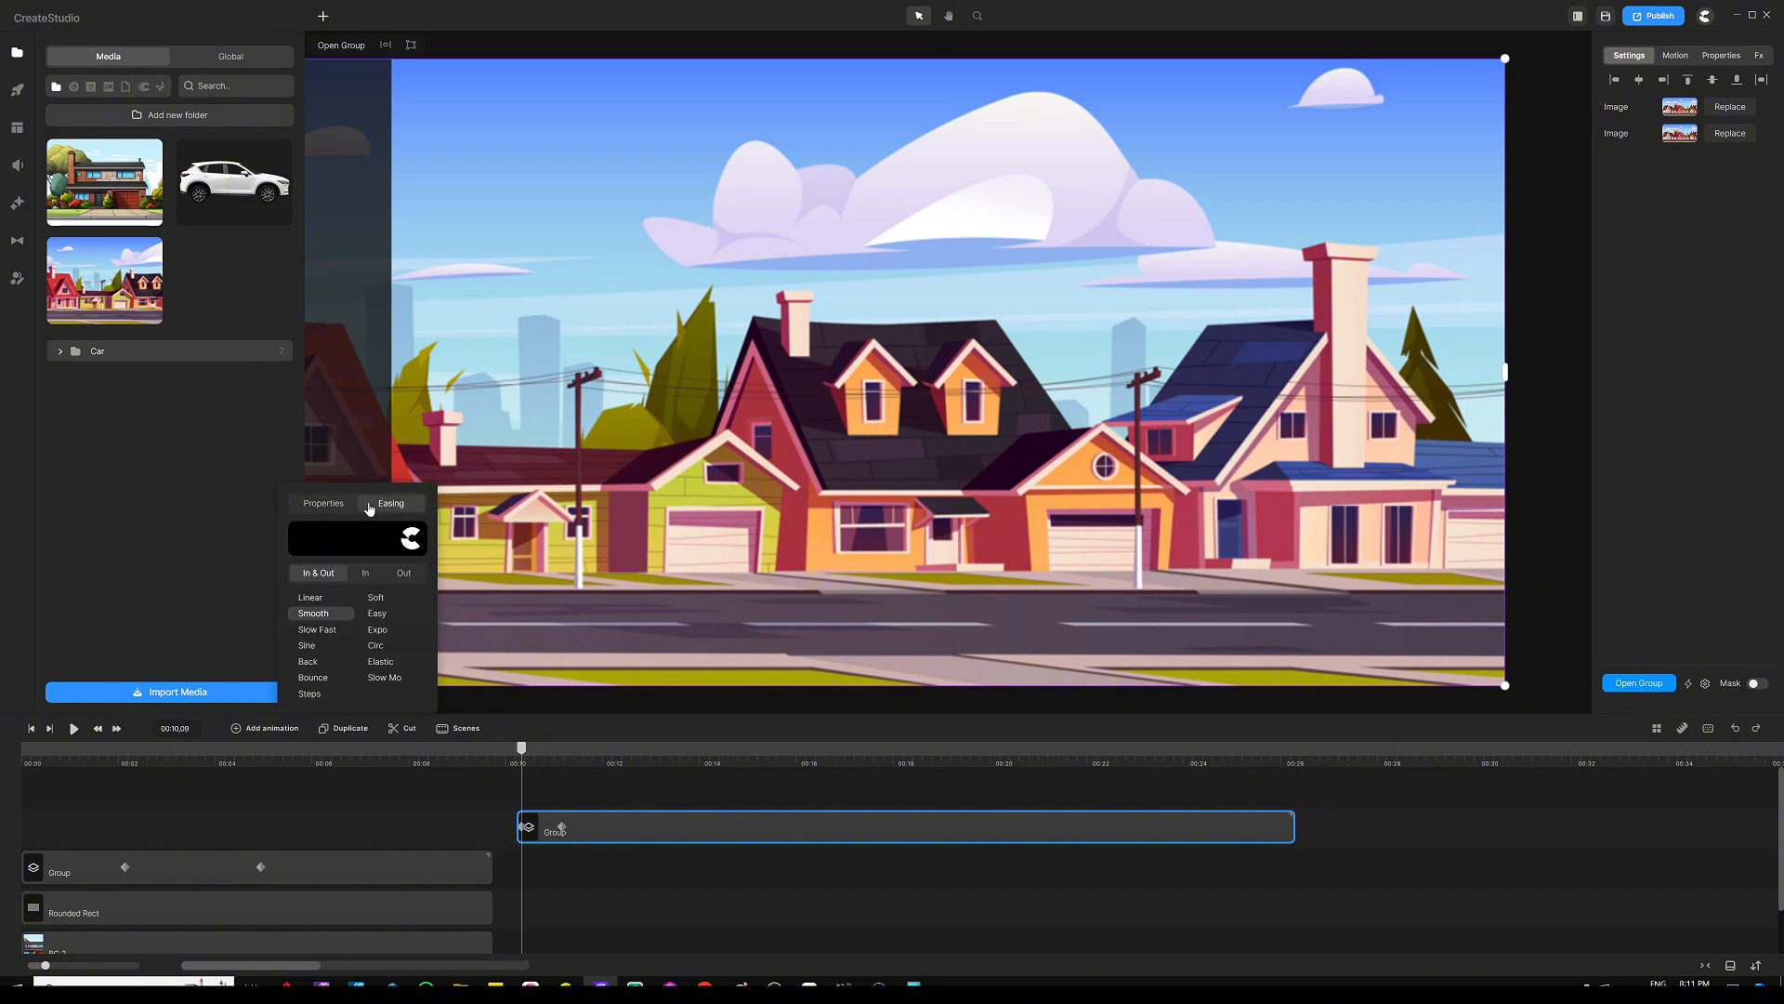
left_click(311, 600)
left_click(629, 795)
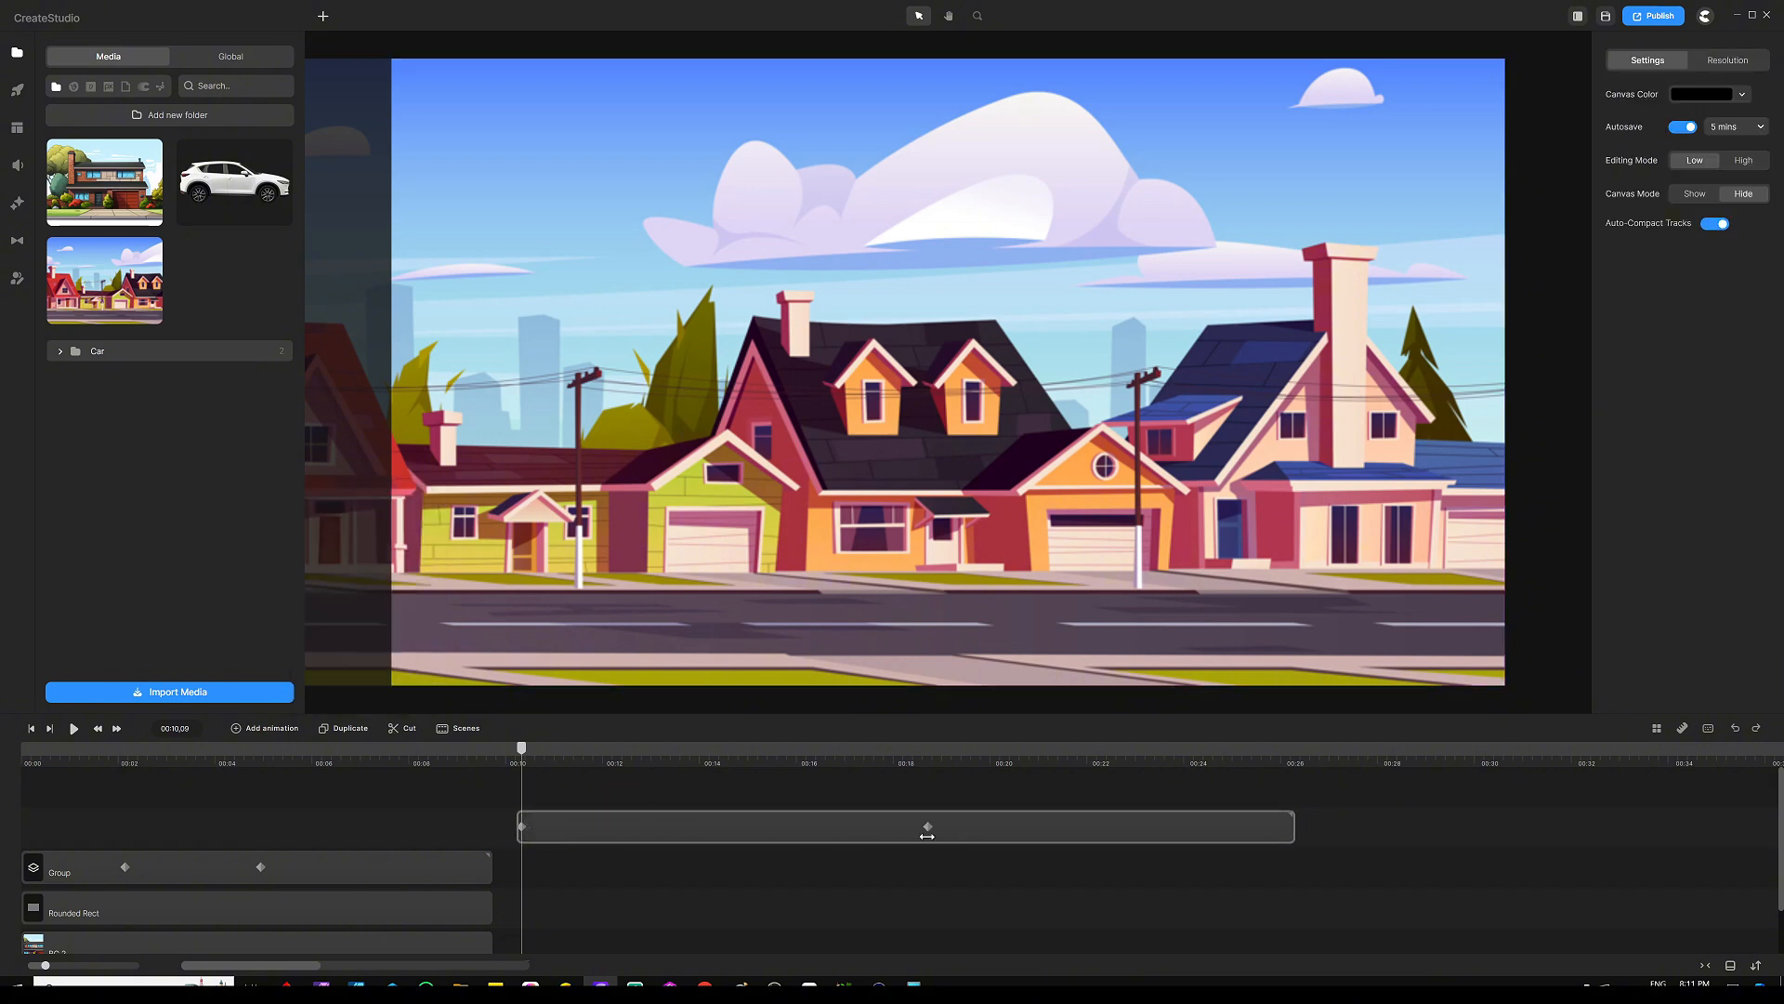
left_click(1007, 826)
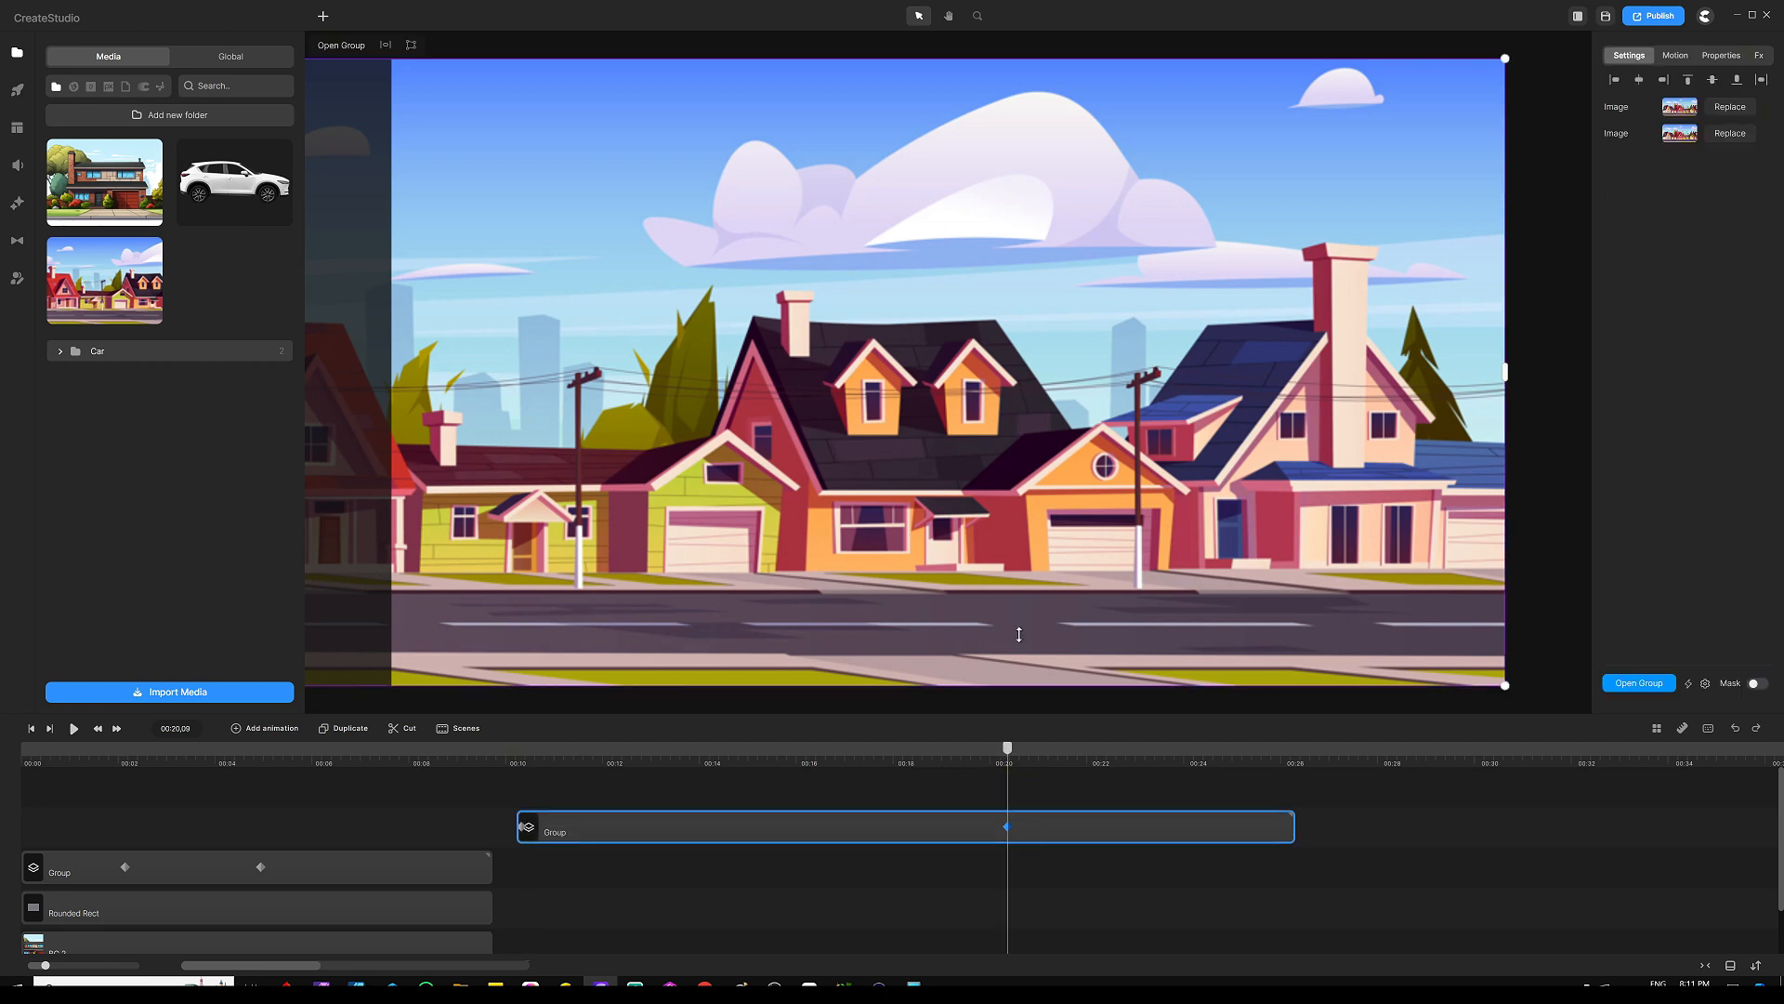
At the end keyframe, shift the street group right until its left edge meets the canvas's left edge, and preview the scrolling from the start
scroll(1085, 338, "down", 3)
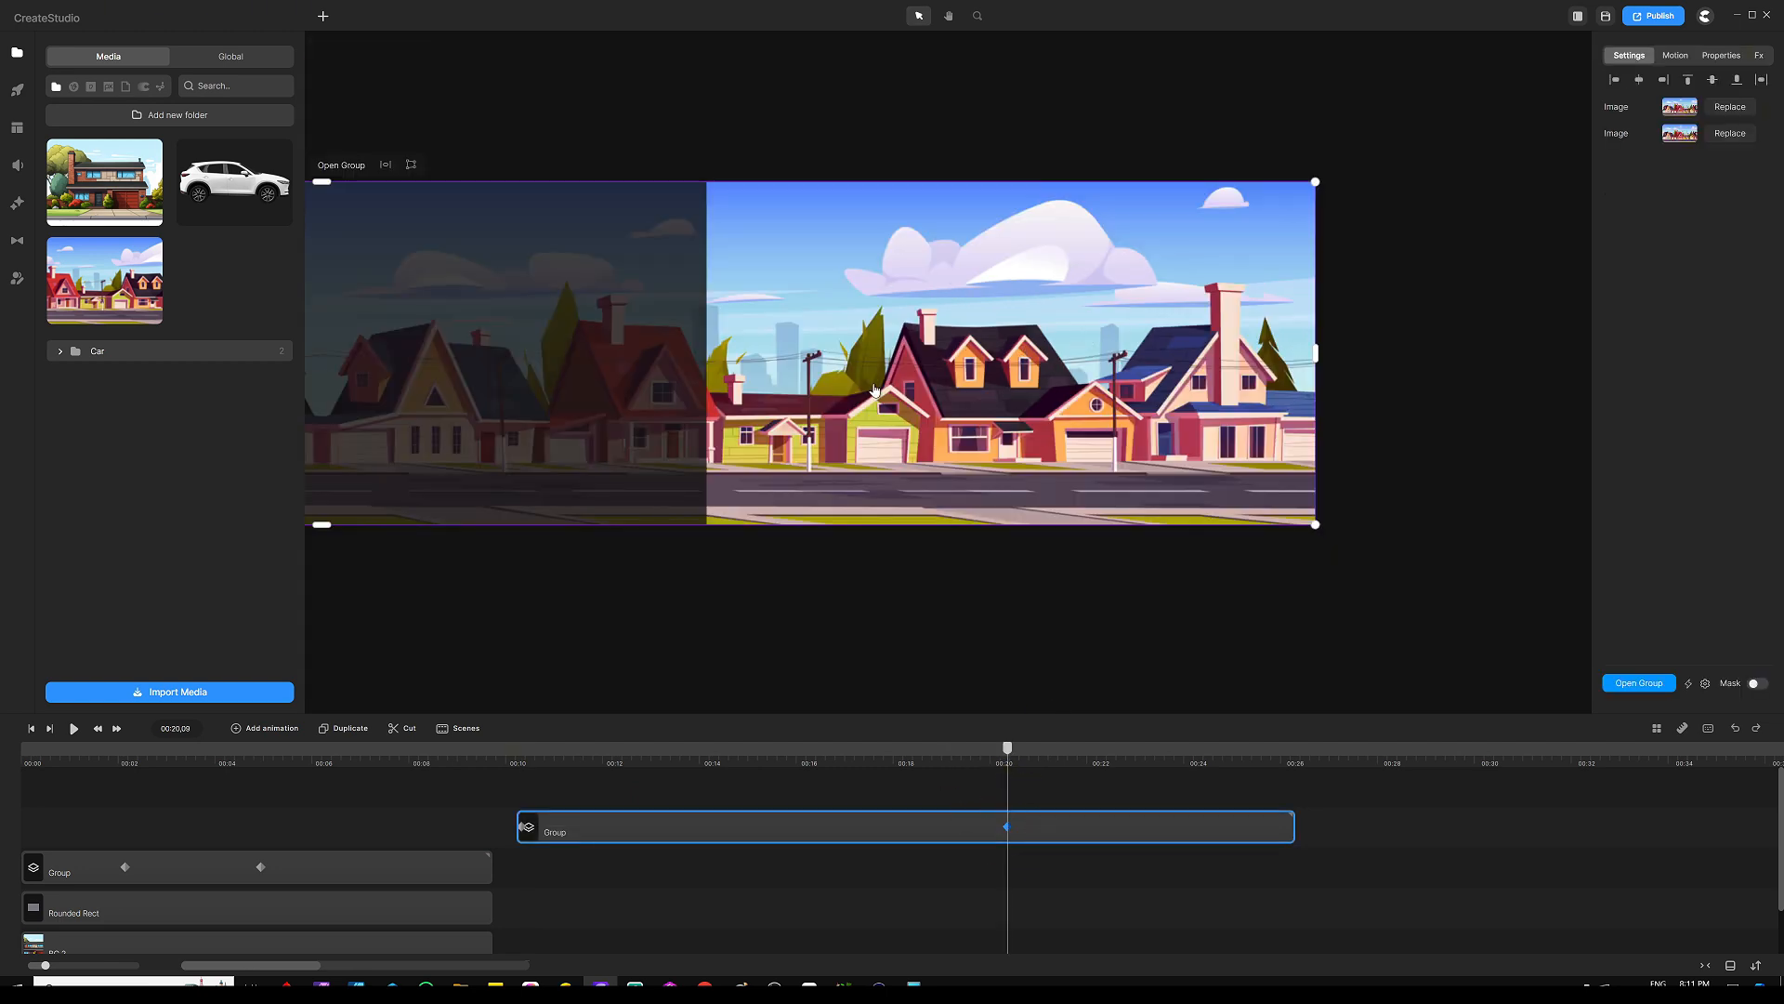
left_click_drag(796, 379, 1166, 376)
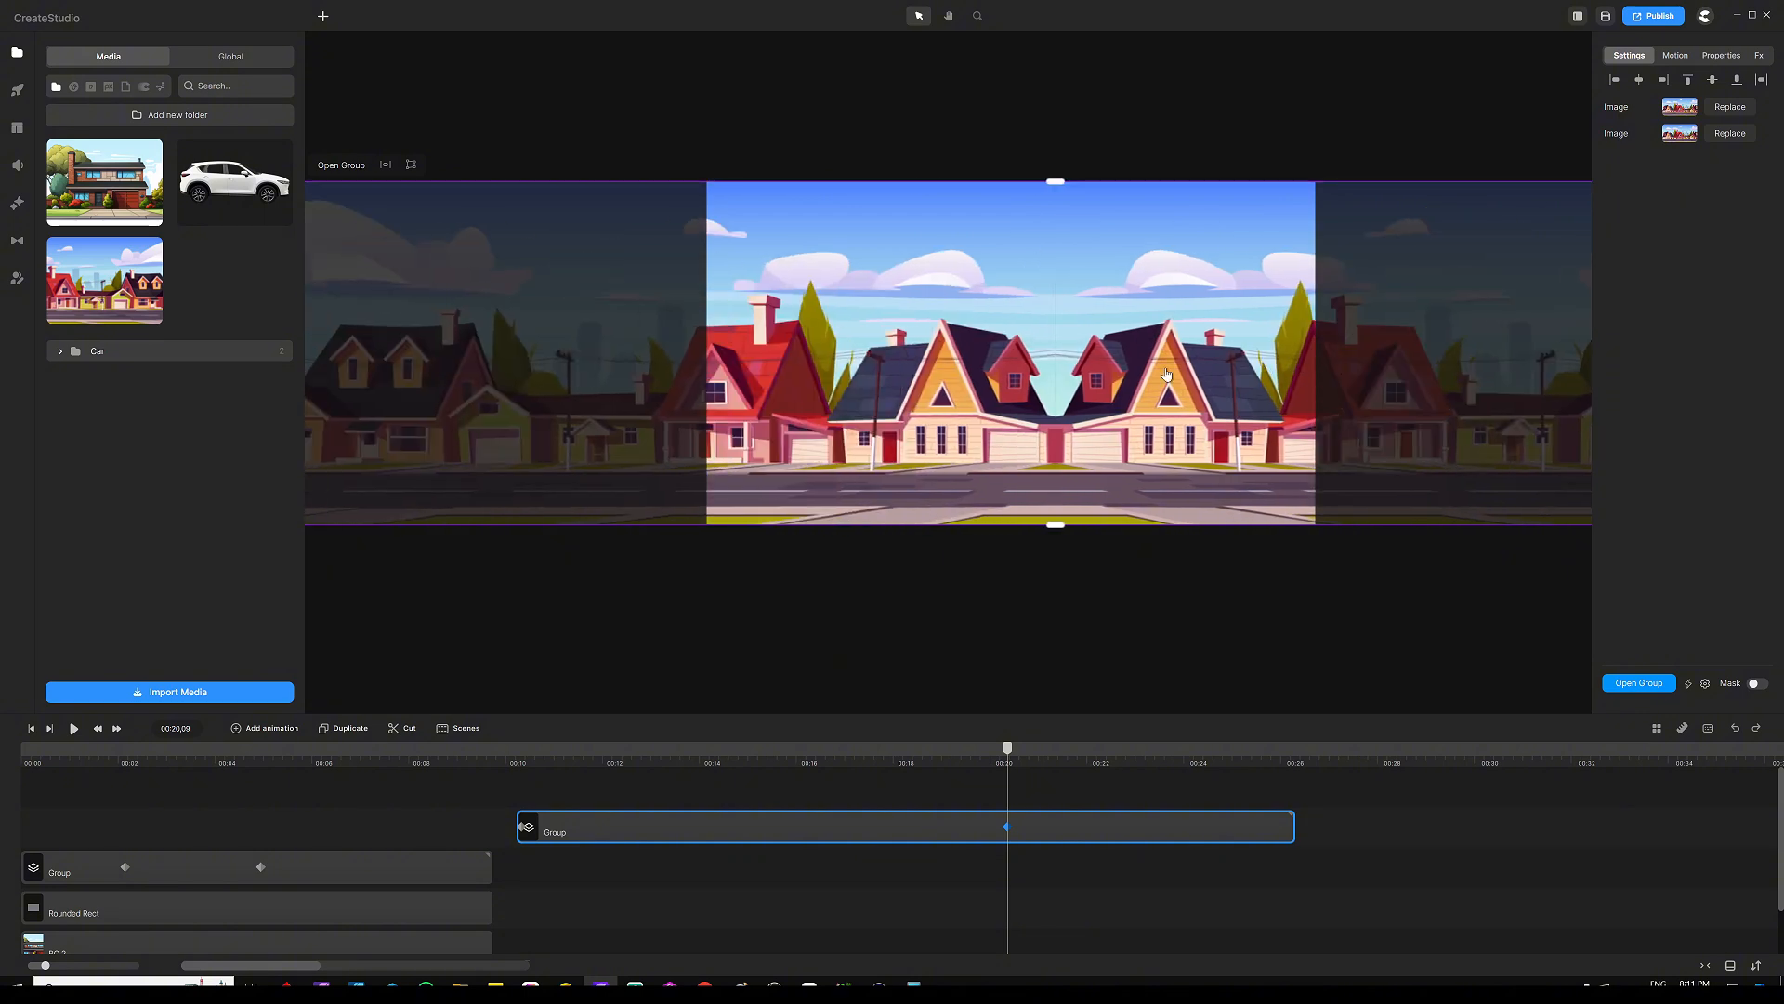
left_click_drag(927, 376, 1270, 370)
left_click_drag(844, 370, 1143, 368)
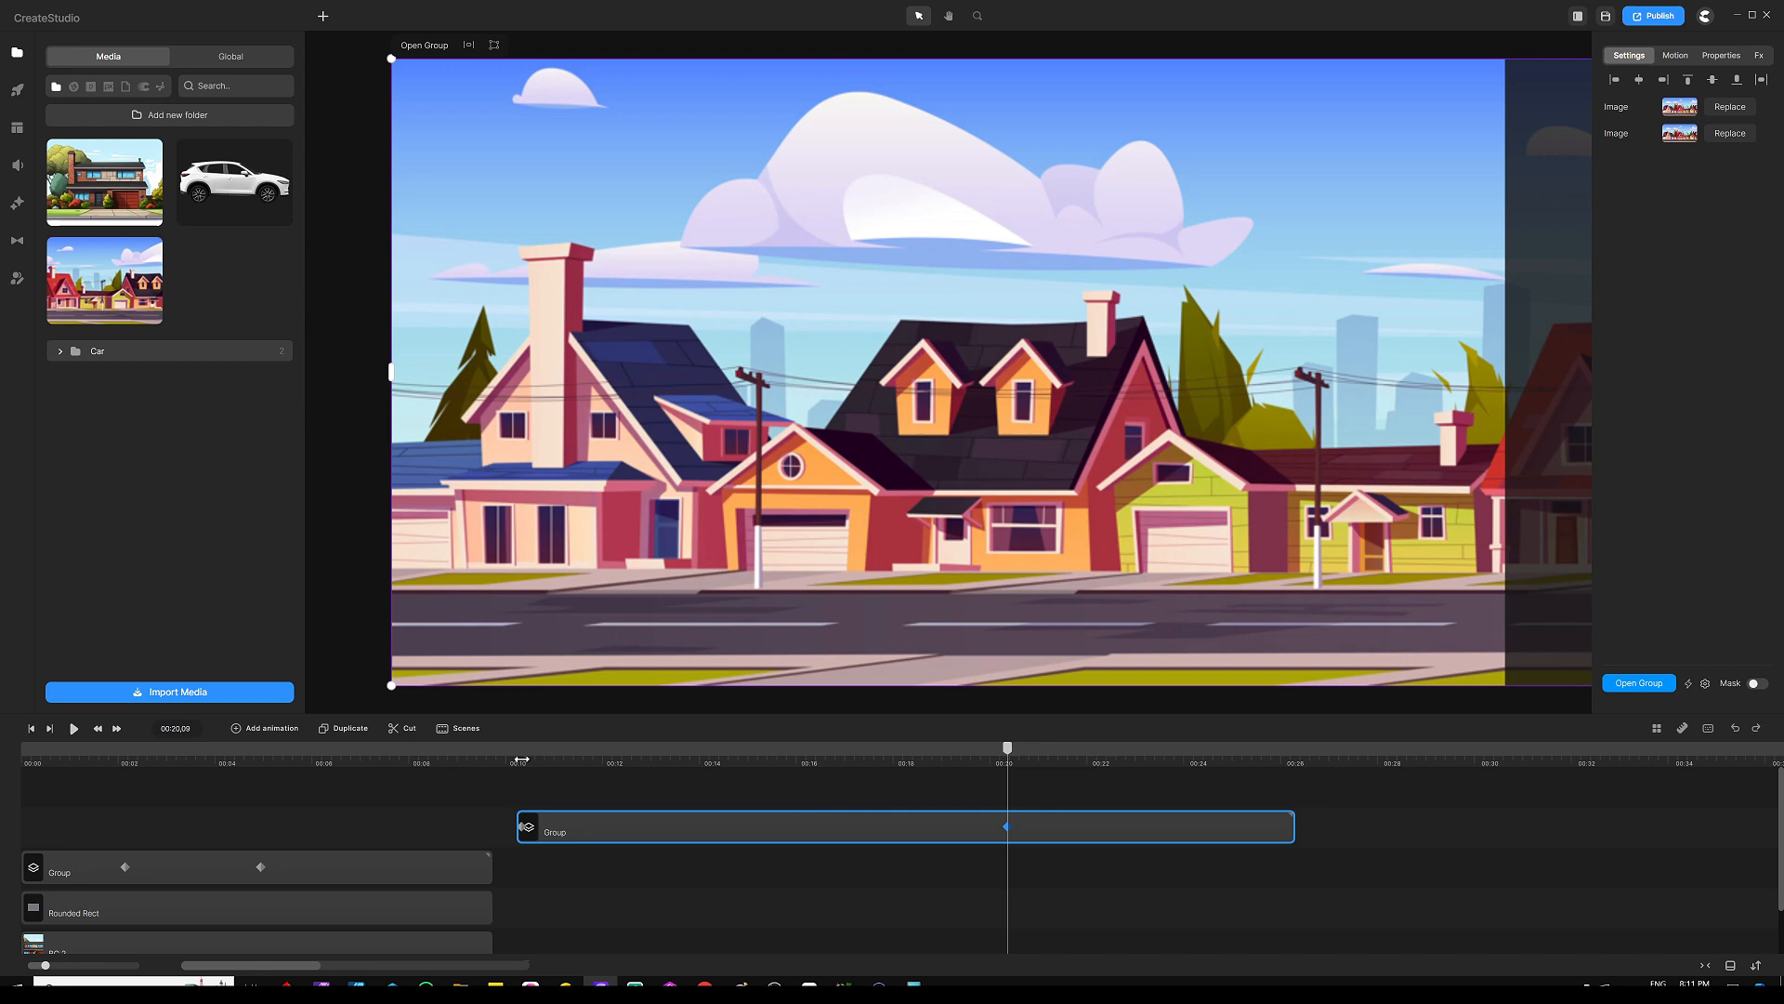
left_click(522, 762)
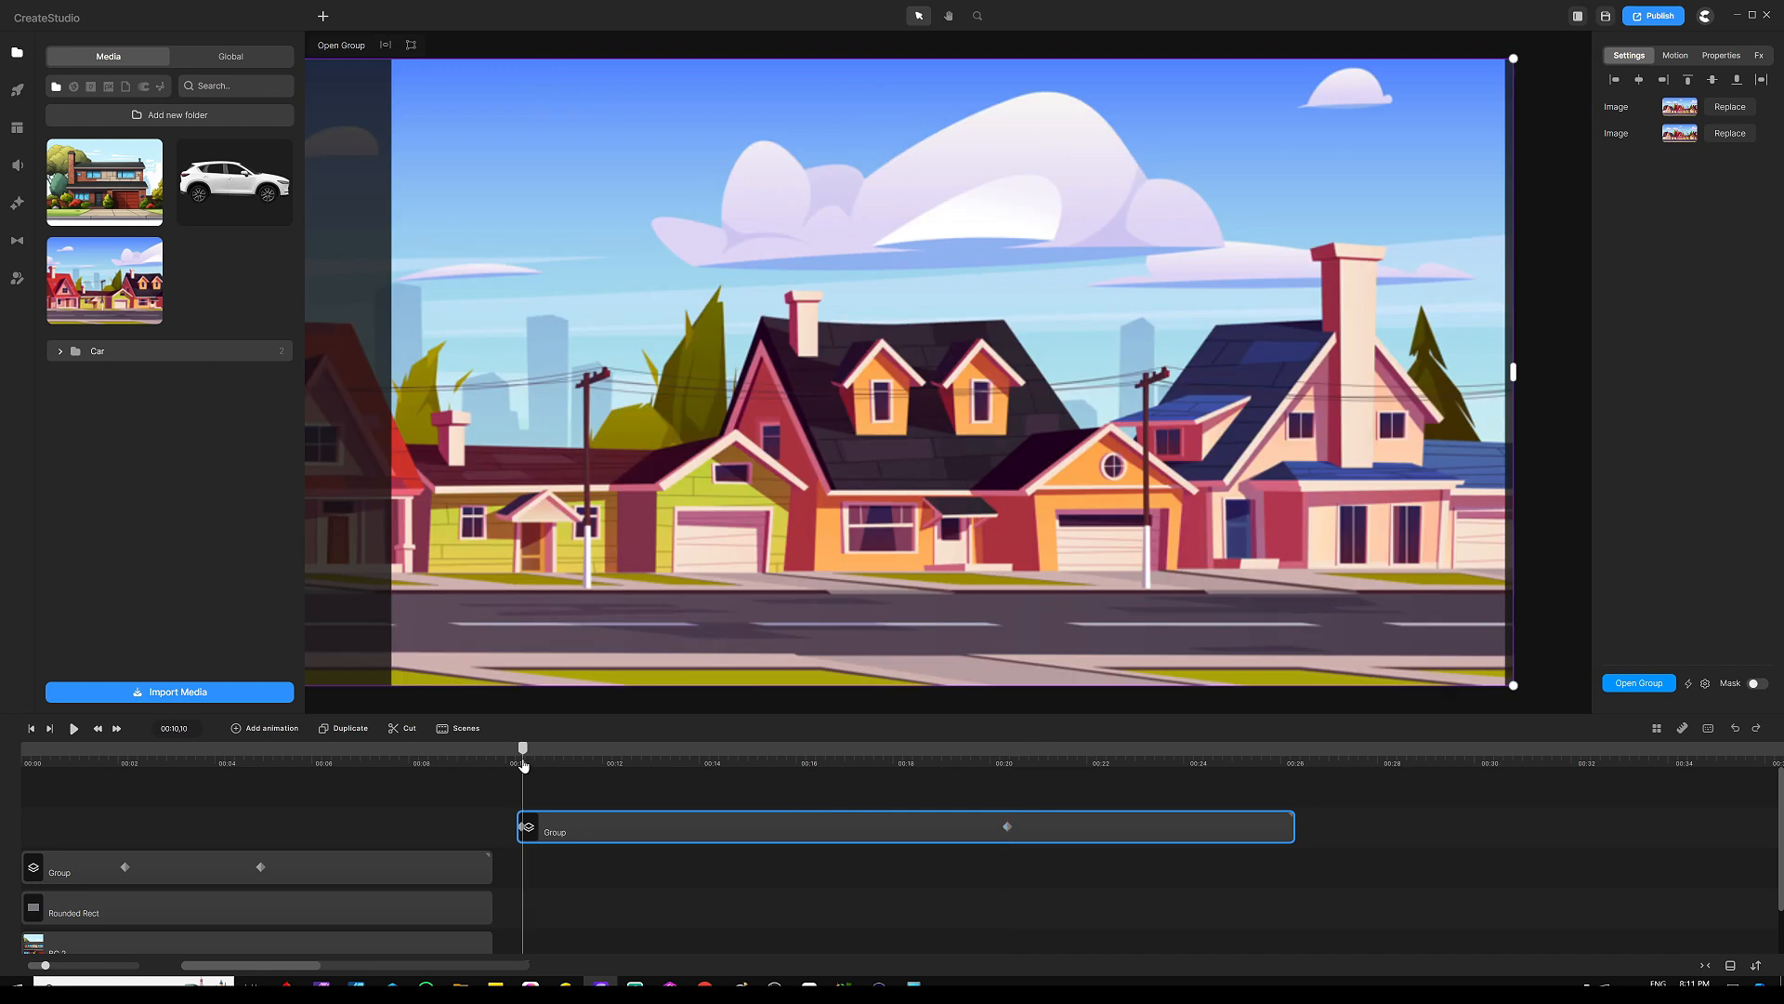
key("space")
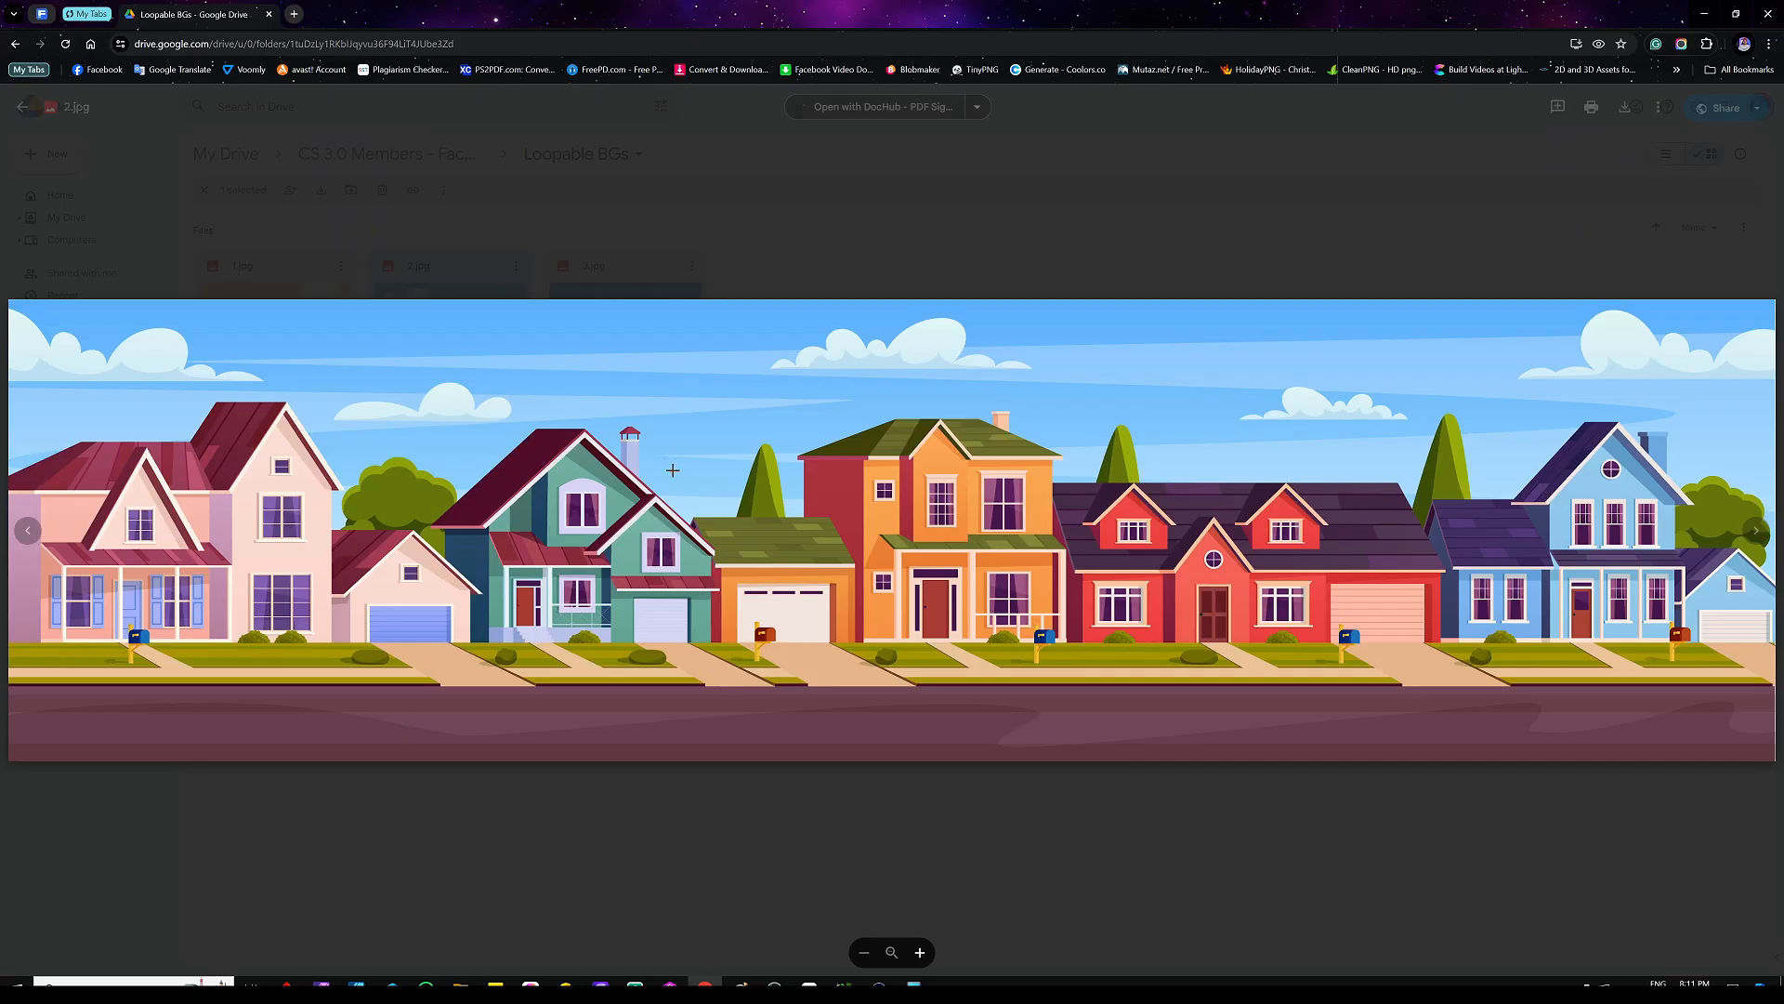
Switch to the browser, close the 2.jpg preview in Google Drive, and browse Freepik's panoramic results for "city street illustration" as background sources
left_click(23, 107)
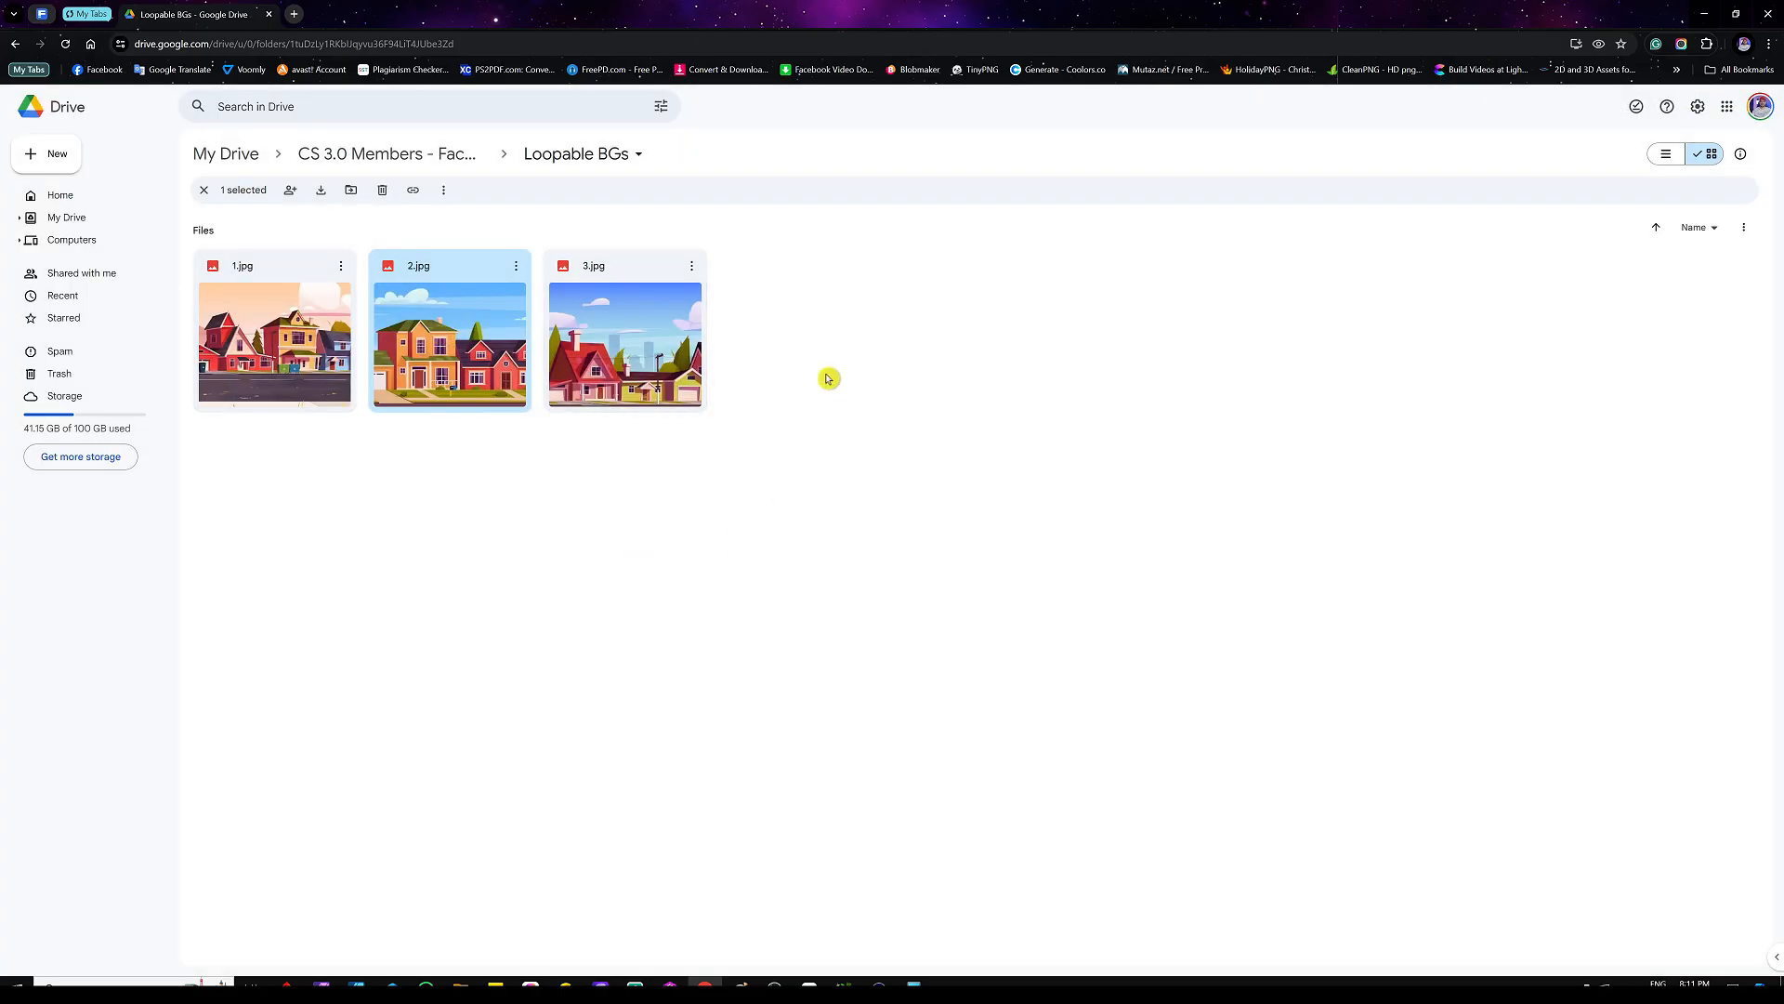
left_click(720, 530)
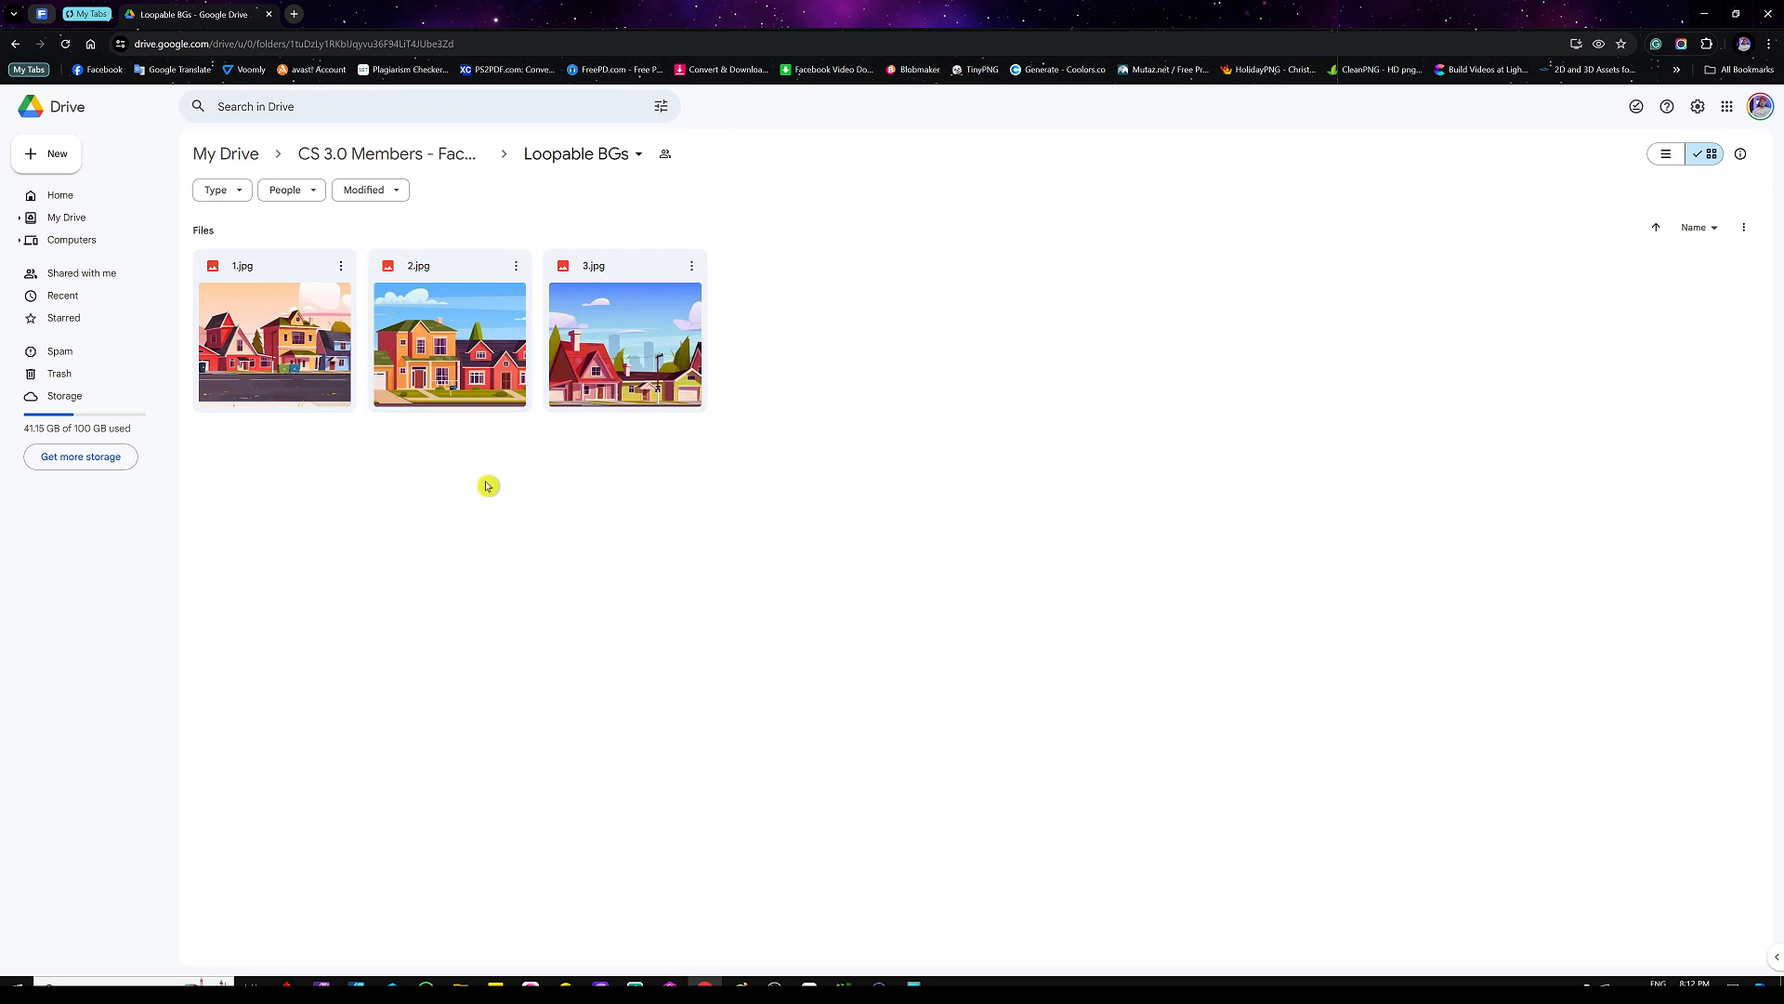
left_click(43, 14)
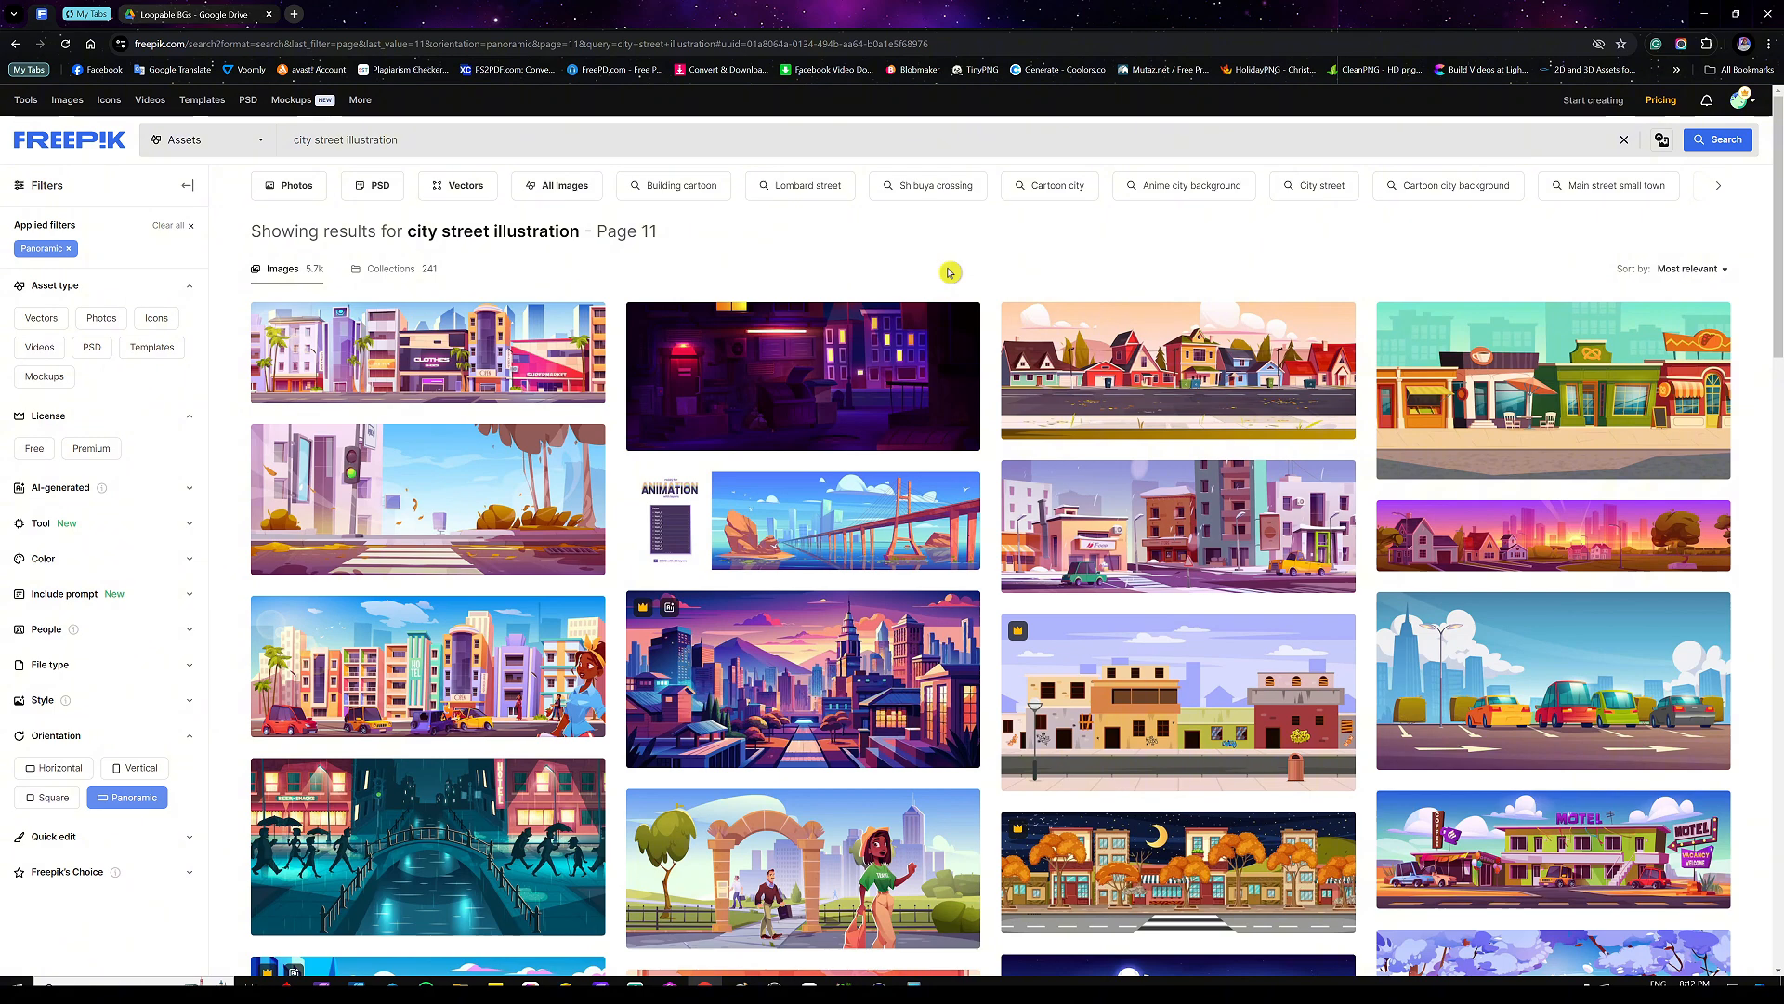
scroll(904, 274, "down", 2)
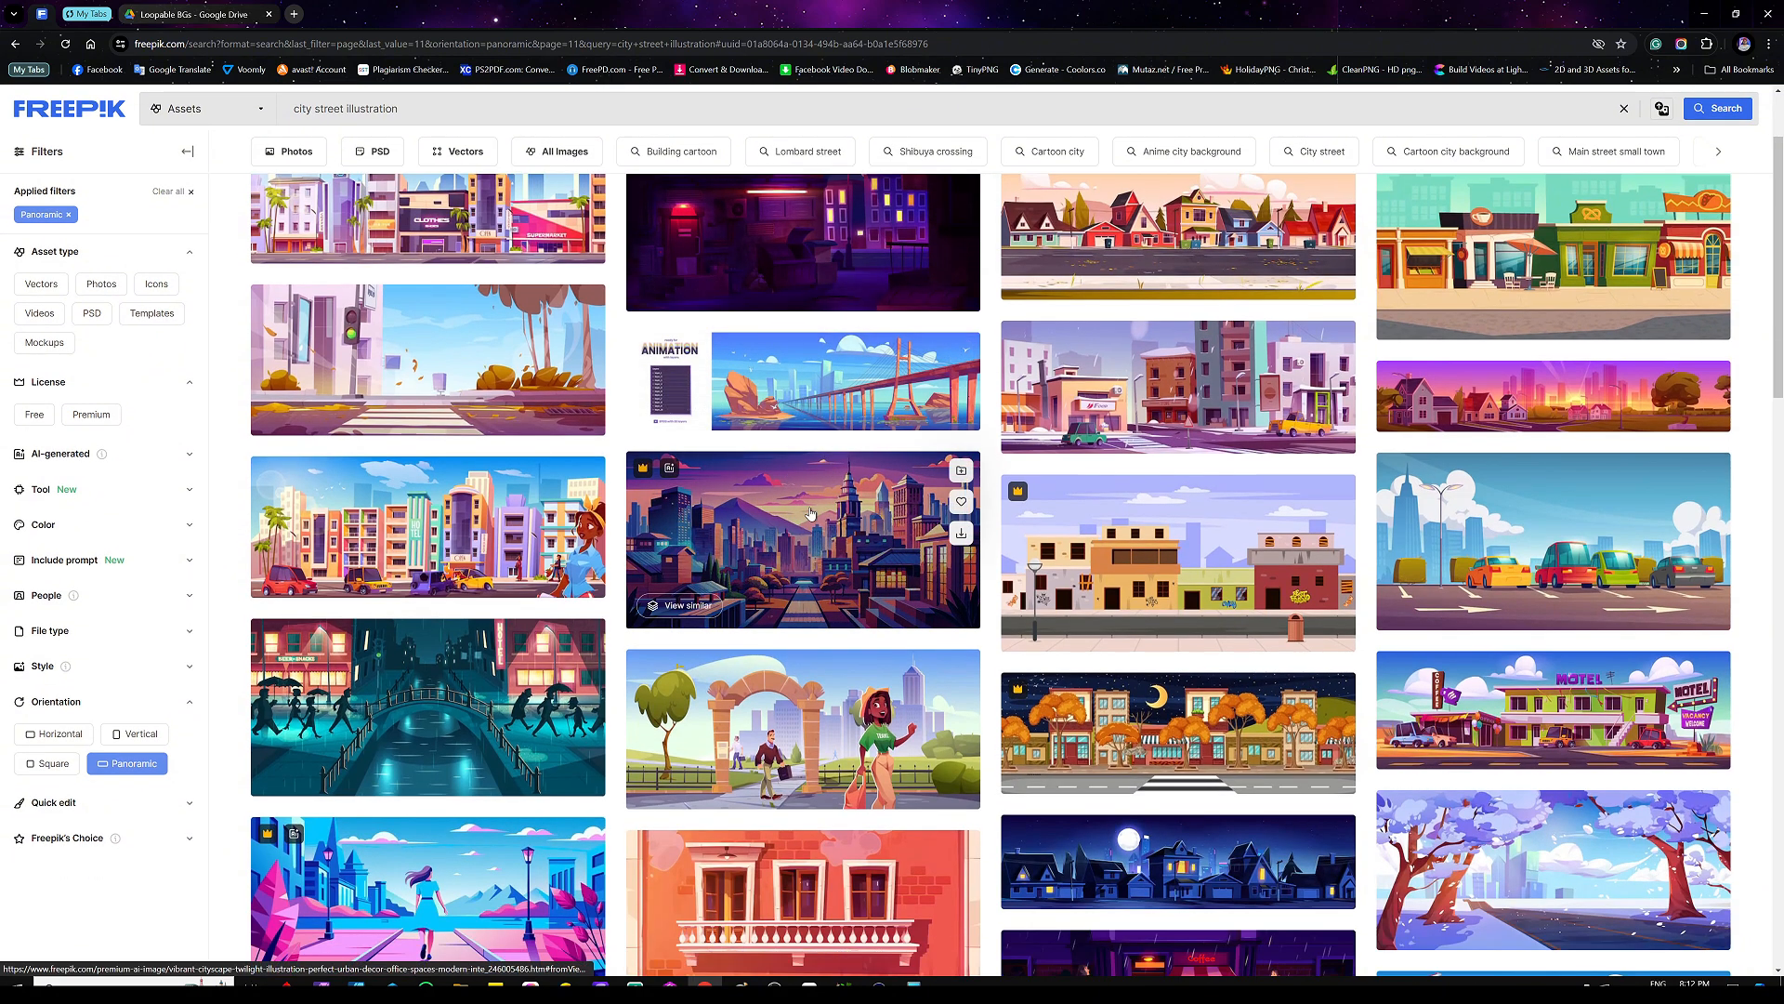
scroll(810, 513, "down", 2)
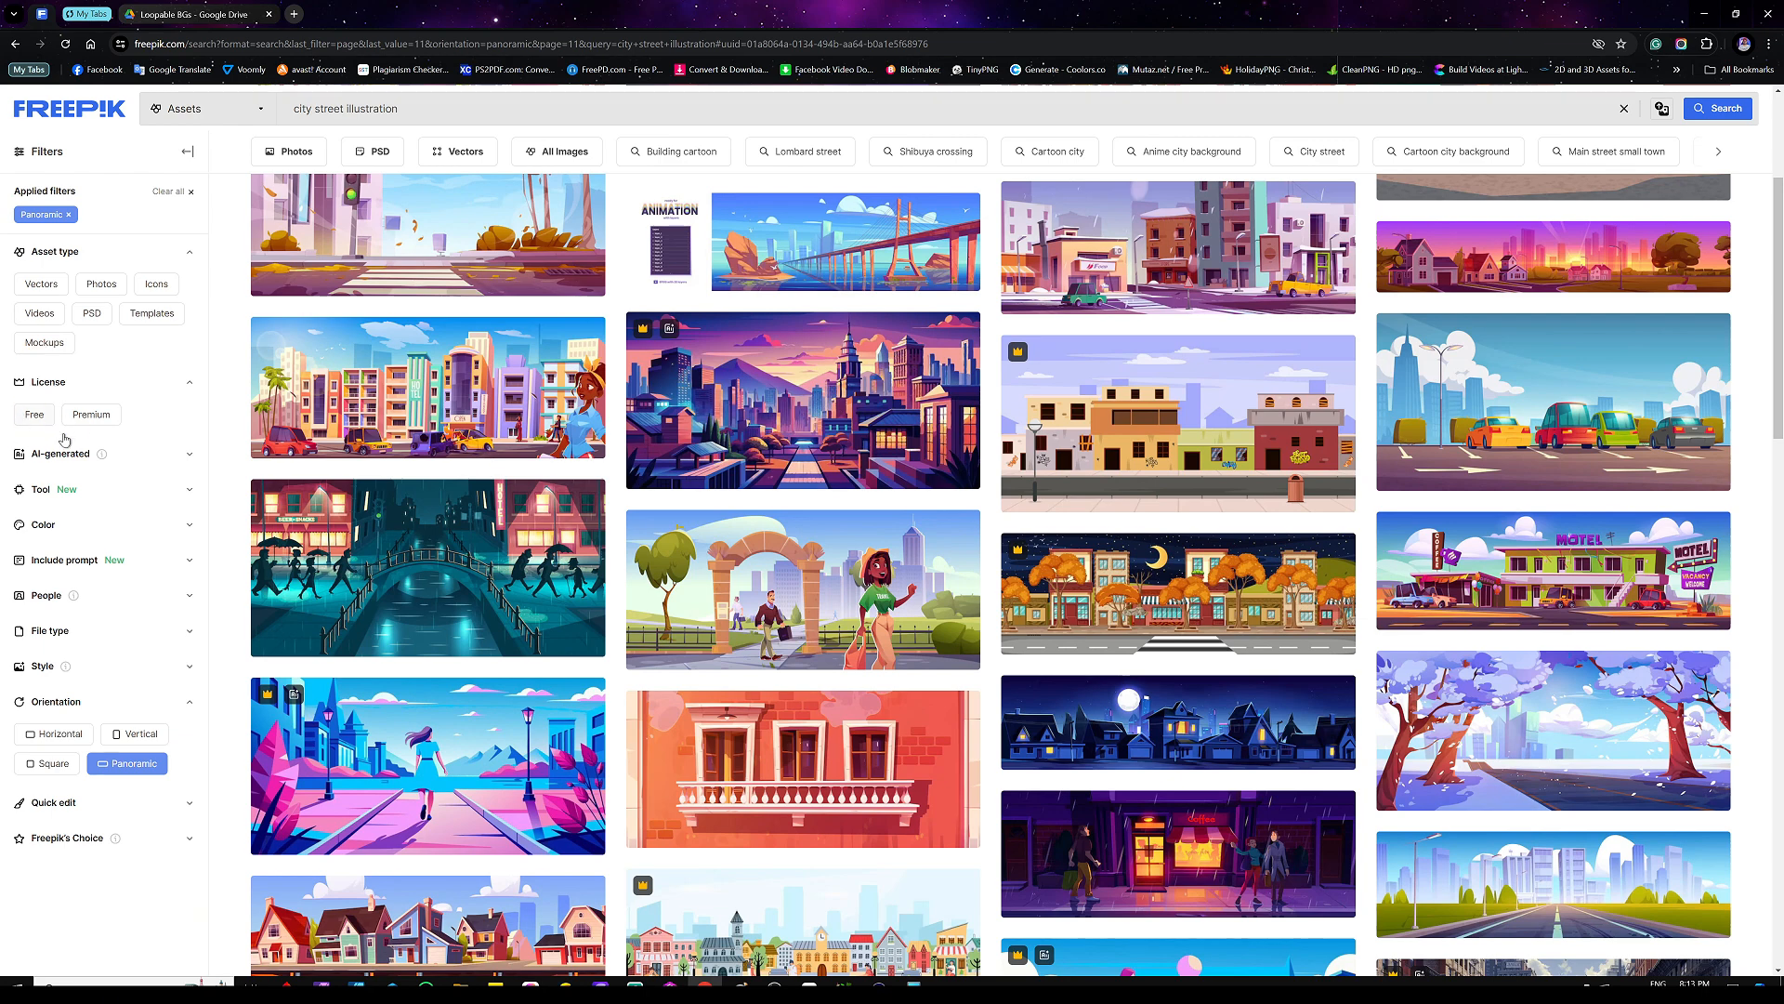
mouse_move(758, 548)
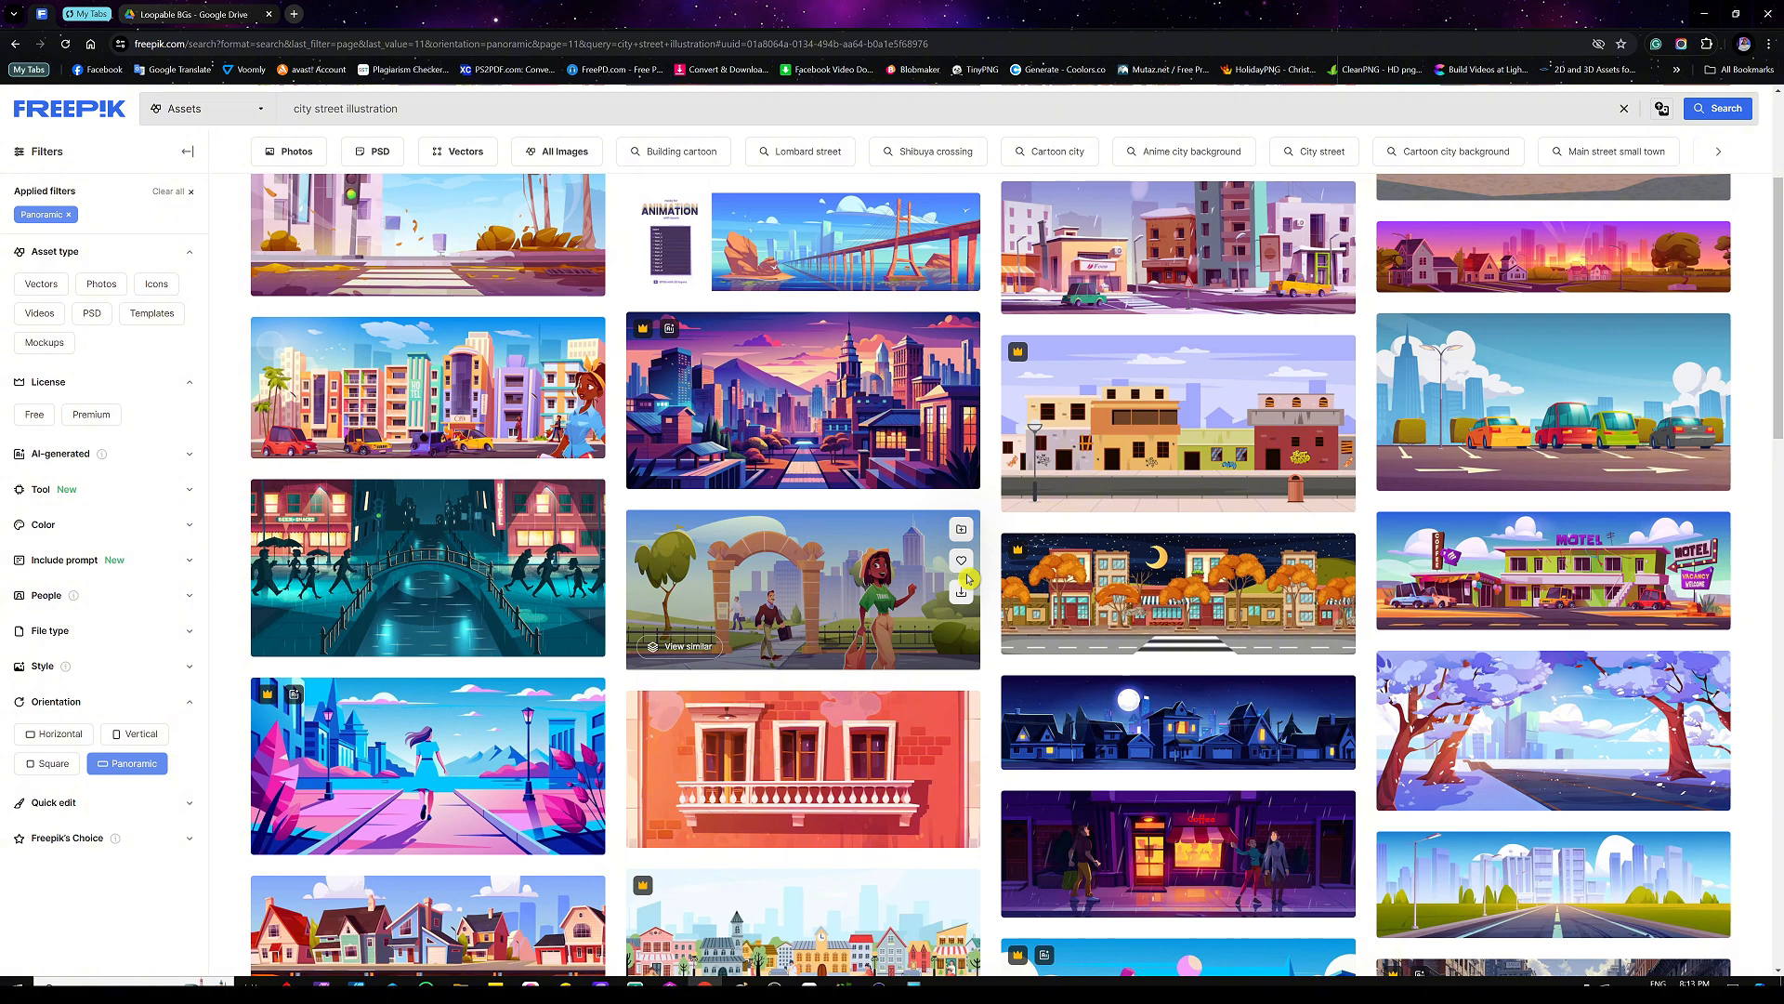
scroll(966, 578, "up", 3)
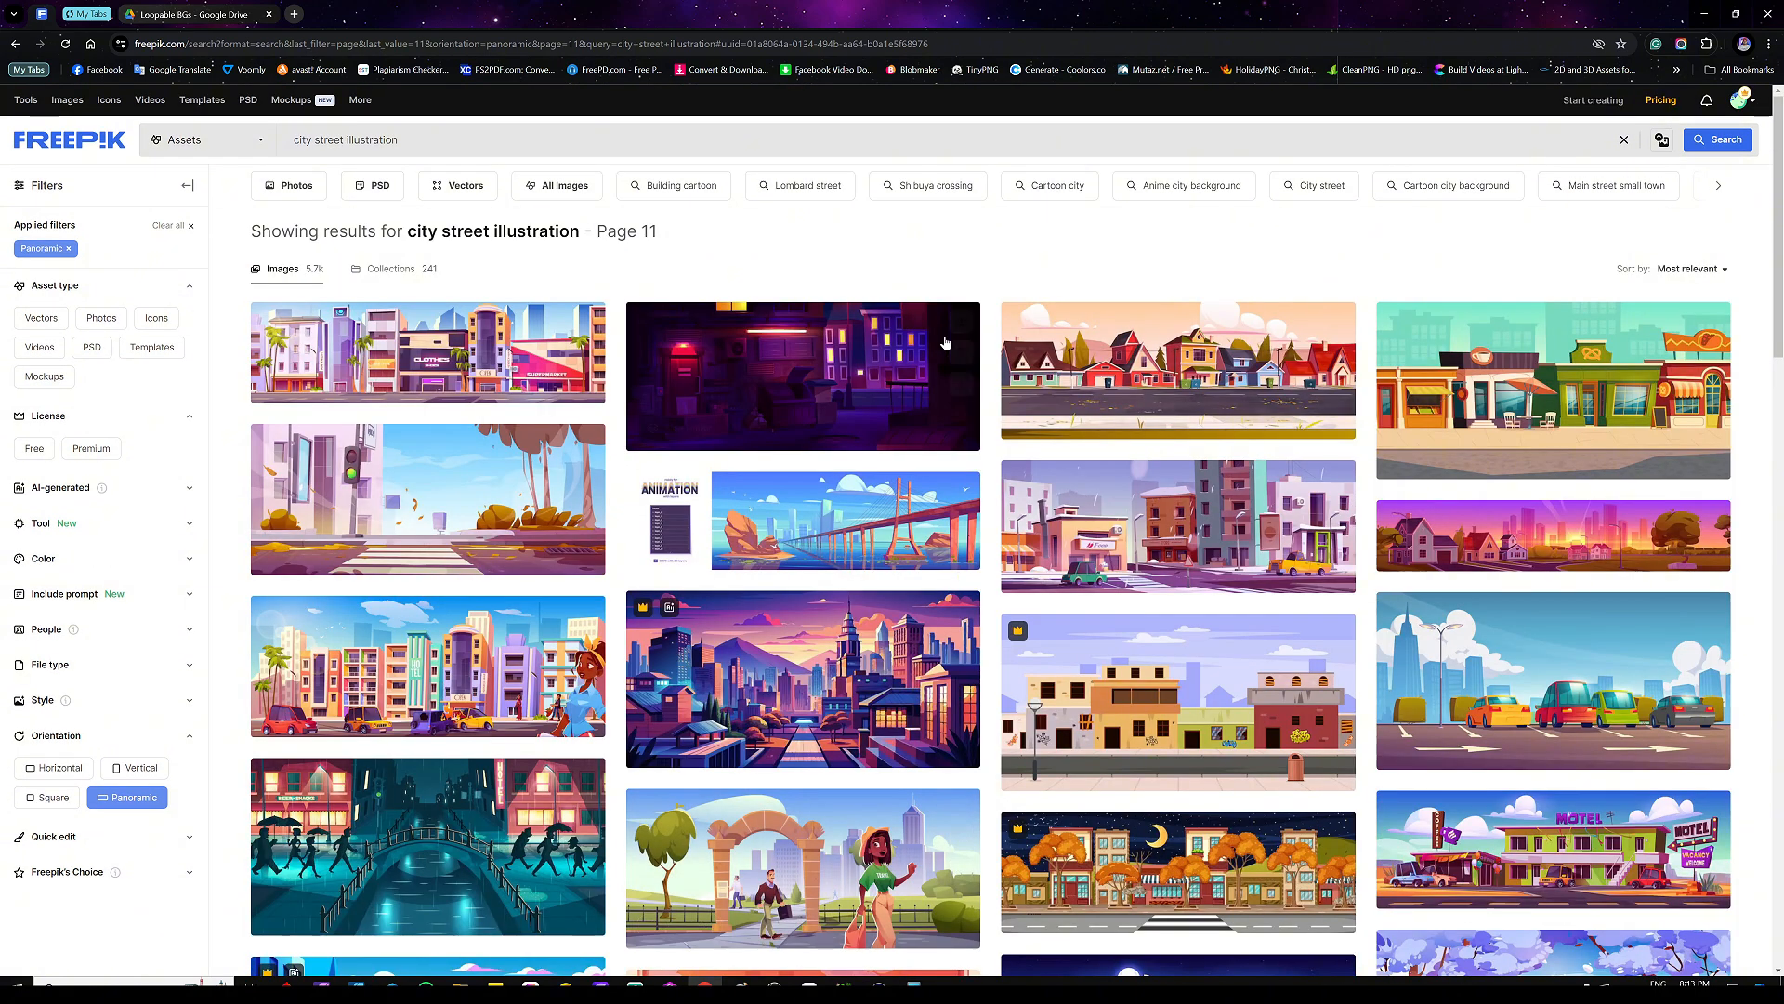